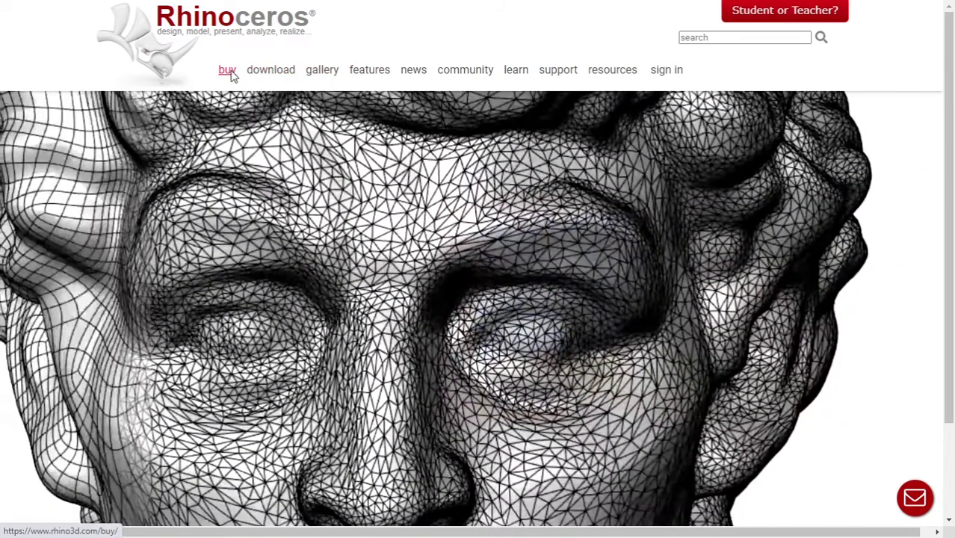
# Step: Open the Rhino buy page and check the country dealer list without choosing one
pyautogui.click(231, 73)
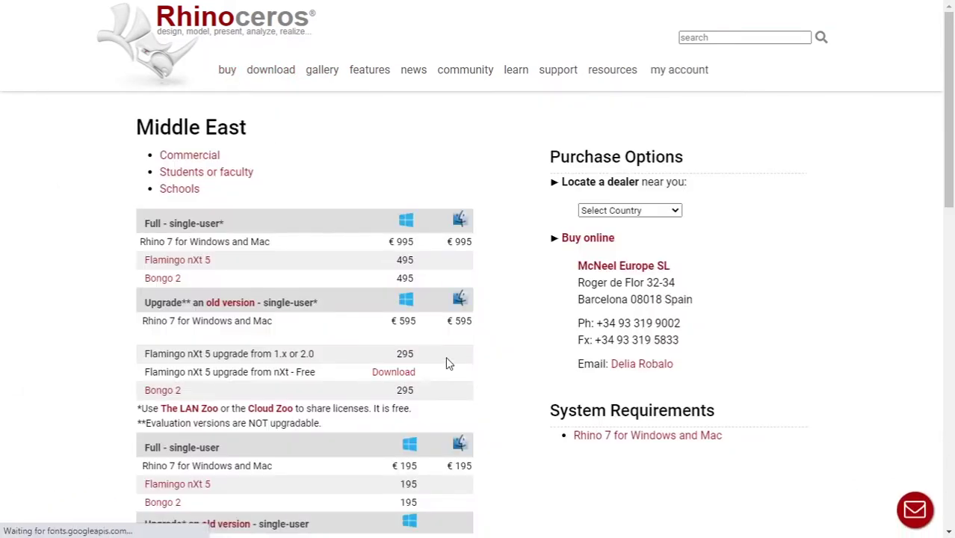
pyautogui.click(661, 211)
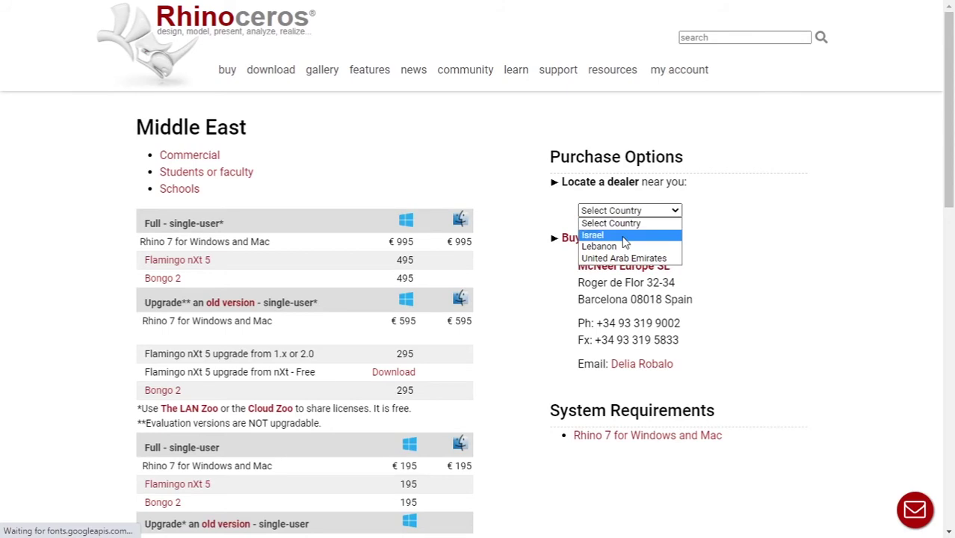
pyautogui.click(763, 236)
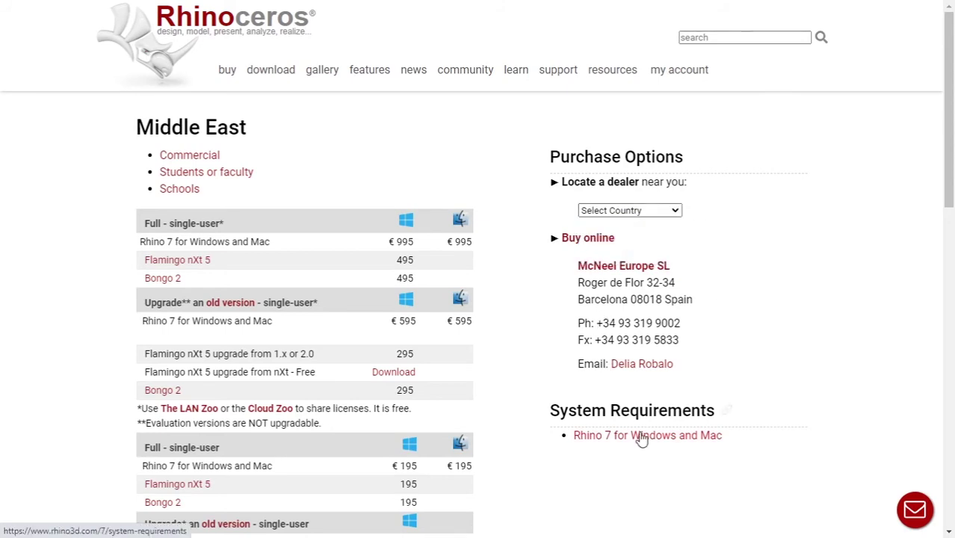
pyautogui.scroll(-2, 512, 405)
pyautogui.scroll(1, 512, 405)
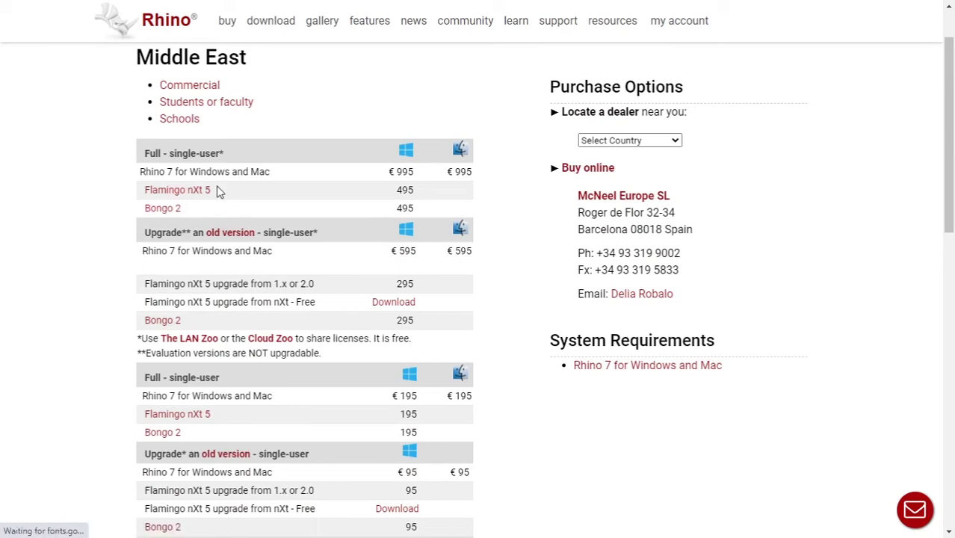
# Step: Compare the student/faculty prices, then return to the commercial Rhino 7 prices (€995, upgrade €595)
pyautogui.click(180, 210)
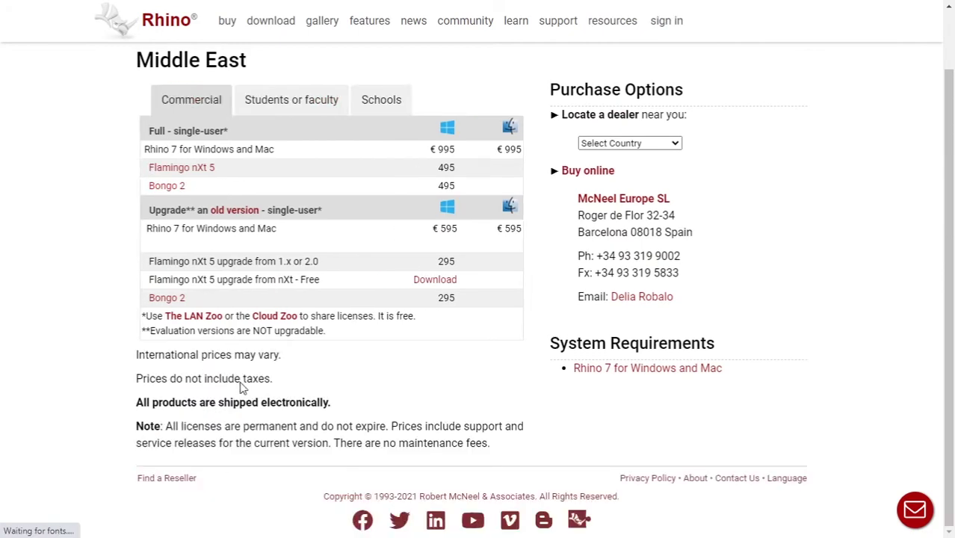
pyautogui.scroll(1, 267, 261)
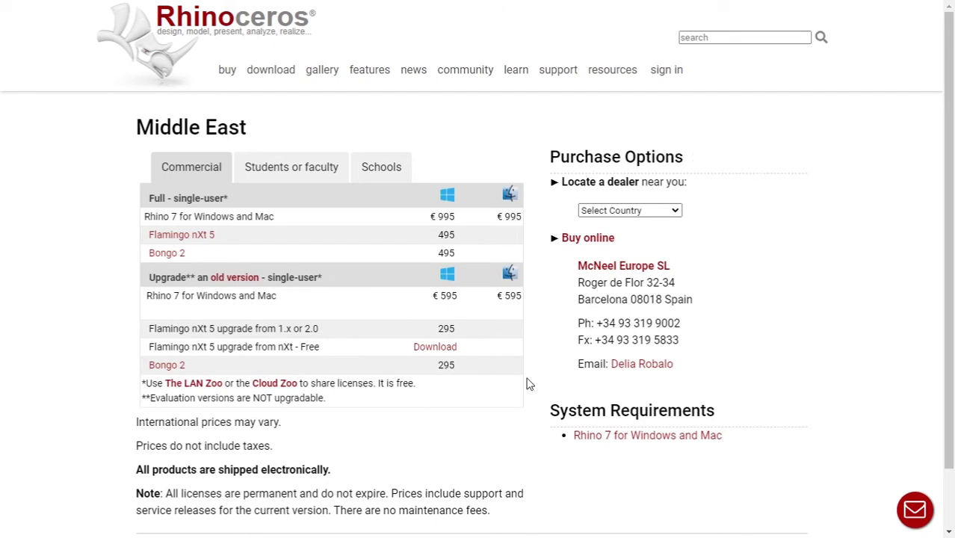
pyautogui.scroll(-1, 485, 381)
pyautogui.scroll(1, 459, 389)
pyautogui.click(265, 171)
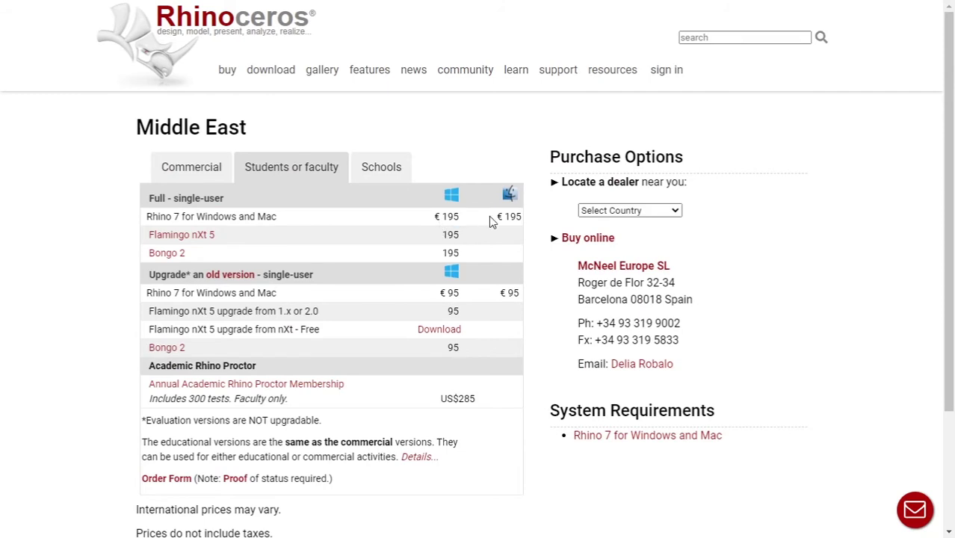
pyautogui.click(207, 174)
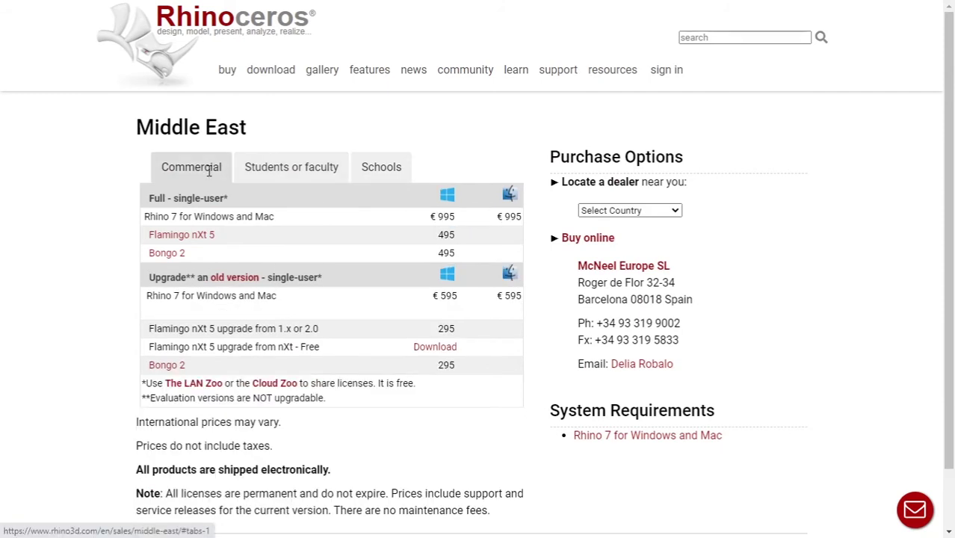
# Step: Go to the Rhino Downloads page and scroll through its listings
pyautogui.click(292, 71)
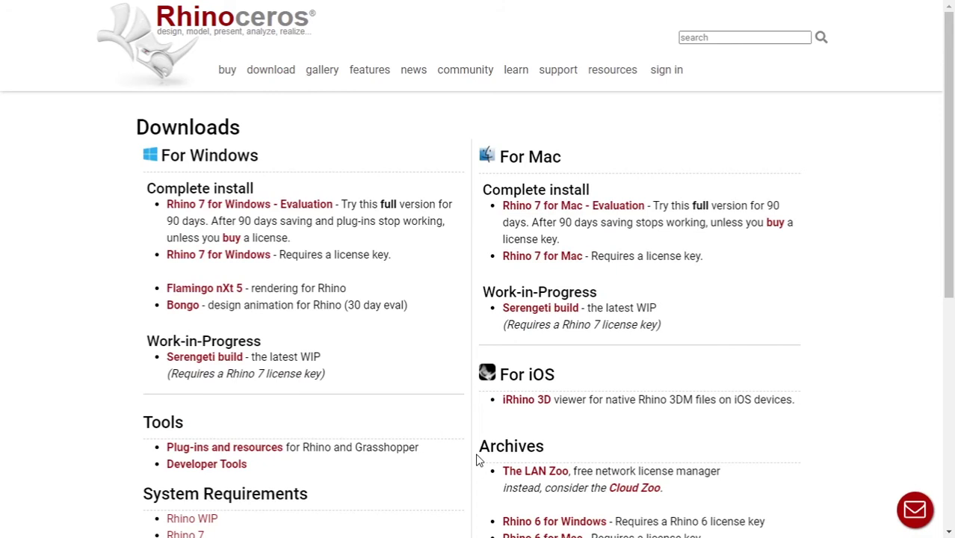
pyautogui.scroll(-2, 494, 452)
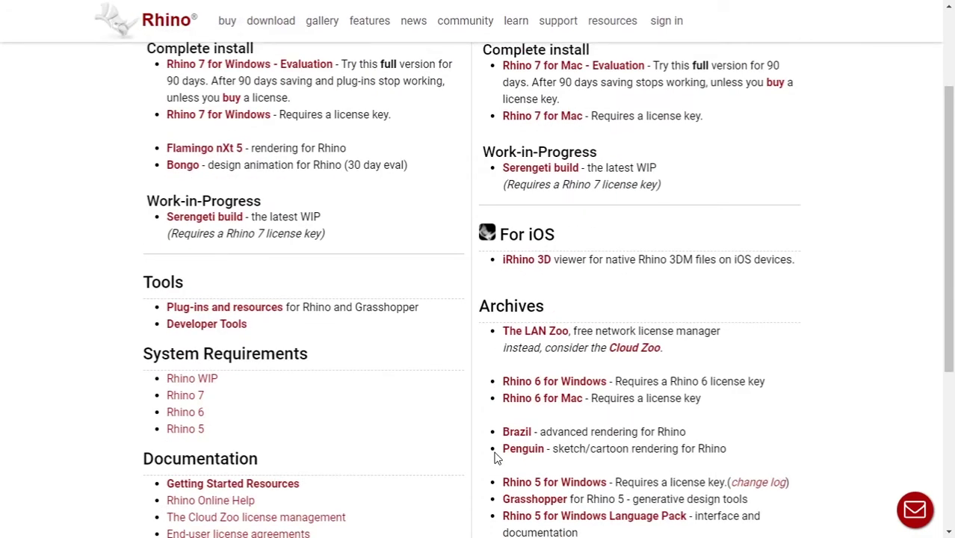
pyautogui.scroll(-3, 494, 456)
pyautogui.scroll(5, 495, 455)
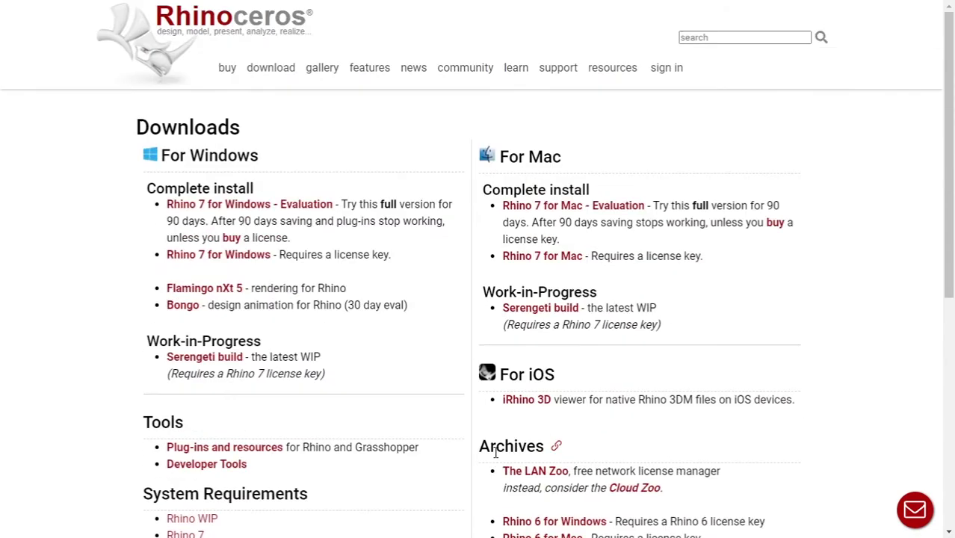
pyautogui.scroll(-1, 496, 374)
pyautogui.scroll(1, 495, 285)
# Step: Highlight the note about the 90-day limit, then move on to the Rhino gallery
pyautogui.moveTo(540, 223); pyautogui.dragTo(715, 222)
pyautogui.click(683, 247)
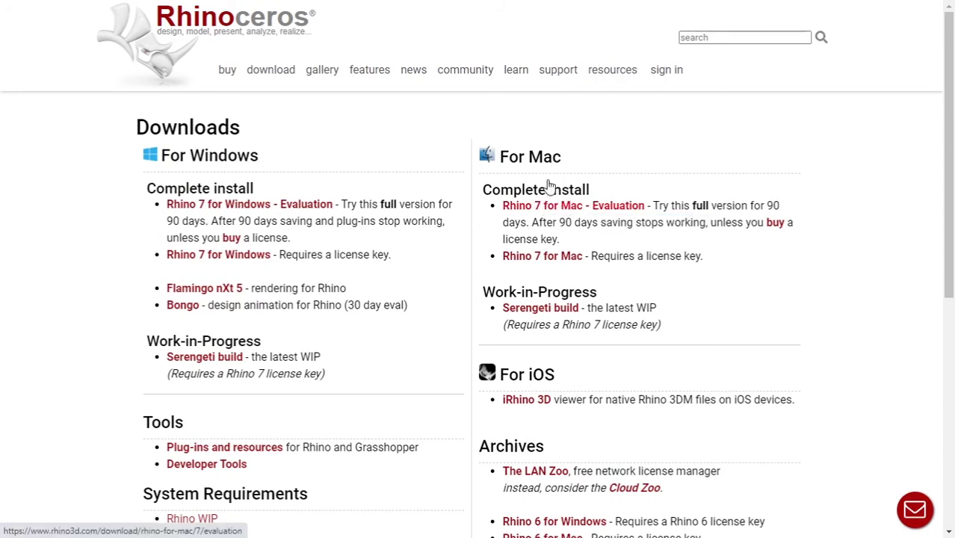
pyautogui.click(334, 74)
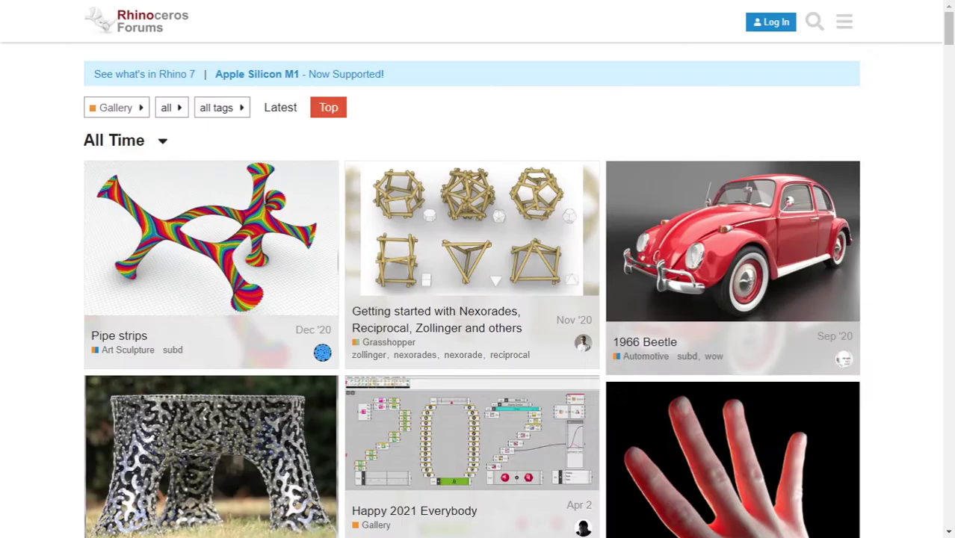
# Step: Scroll down through the forum gallery's top posts and back up to the top
pyautogui.moveTo(947, 30); pyautogui.dragTo(947, 113)
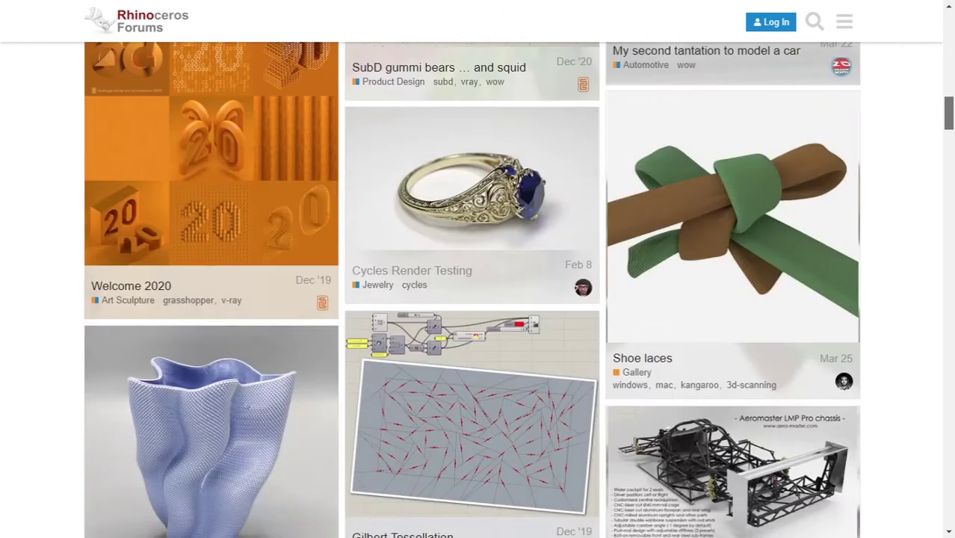
pyautogui.scroll(-3, 440, 211)
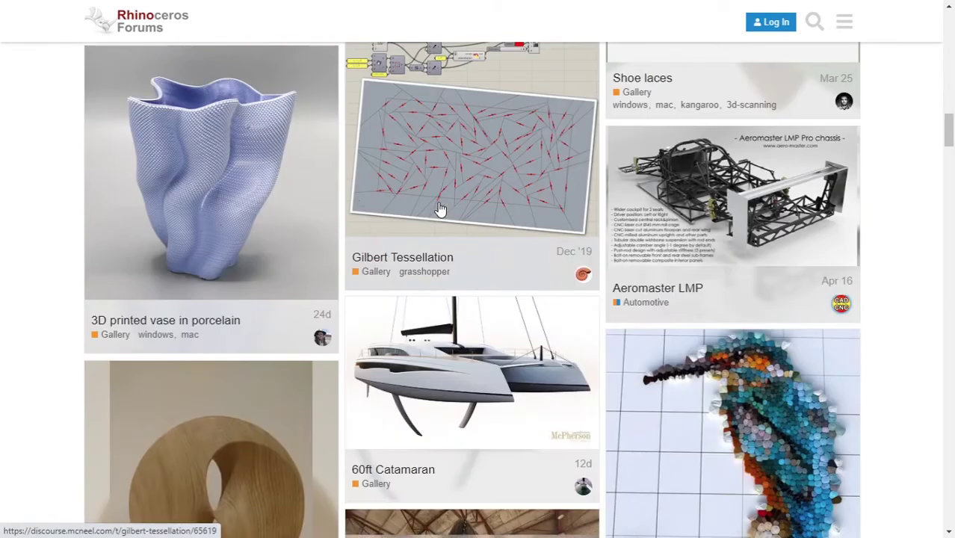
pyautogui.scroll(-4, 440, 210)
pyautogui.scroll(-5, 440, 211)
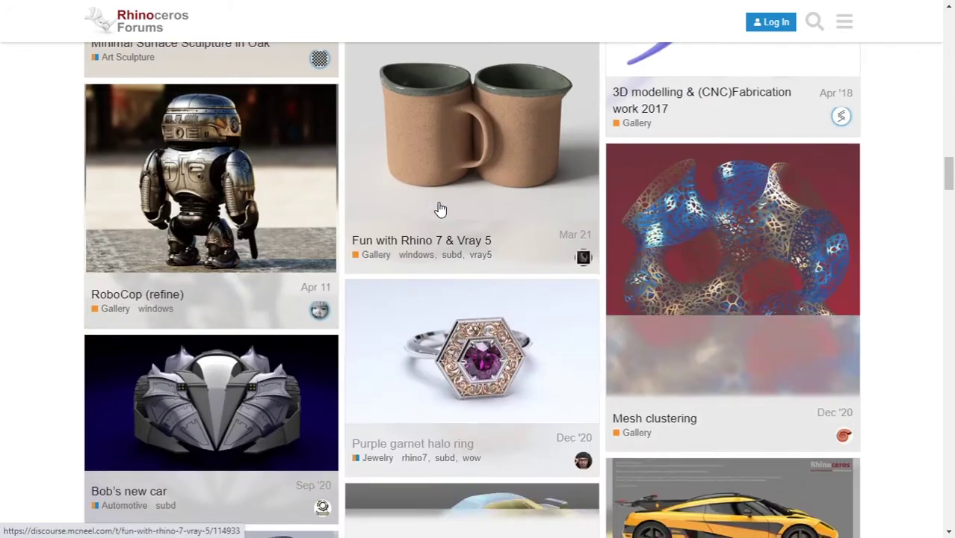
pyautogui.scroll(-5, 455, 181)
pyautogui.scroll(-2, 525, 217)
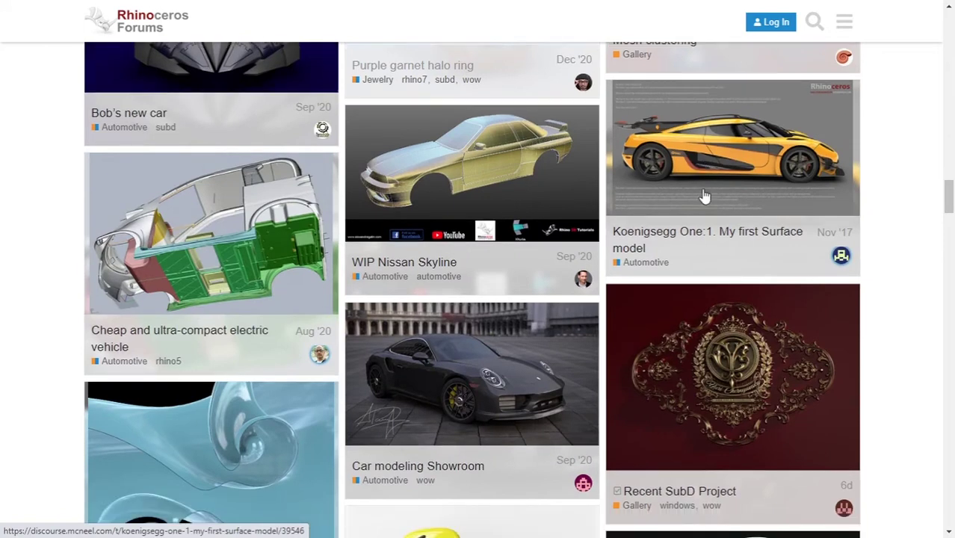
pyautogui.scroll(-3, 525, 216)
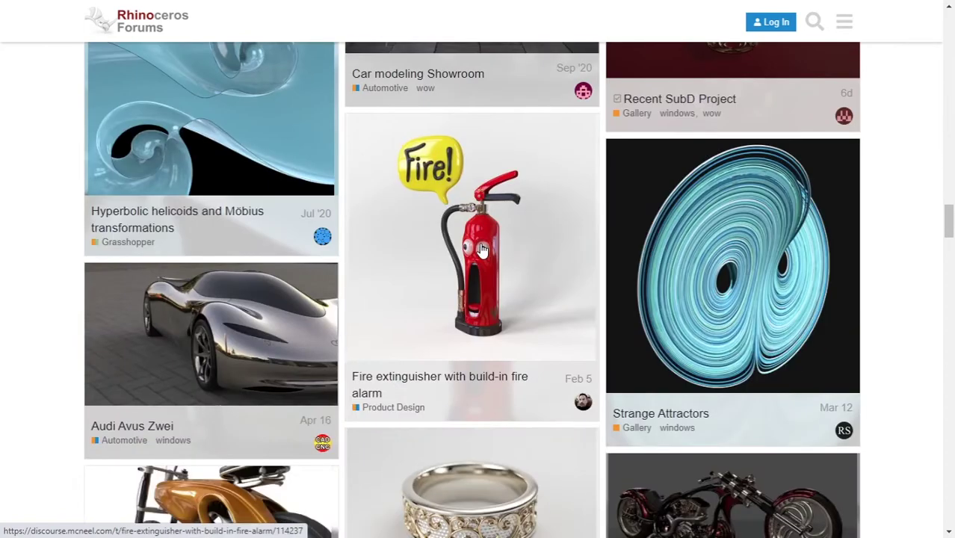
pyautogui.scroll(-3, 321, 333)
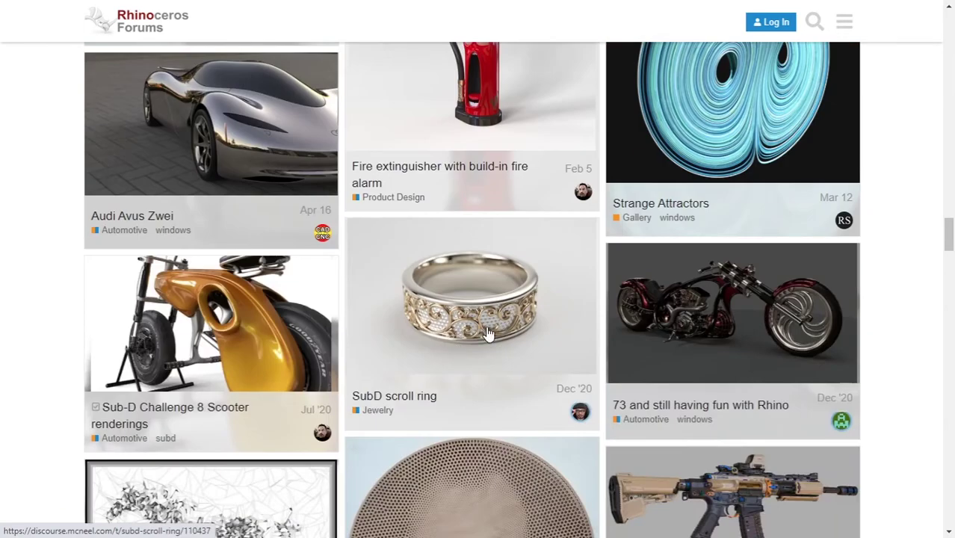
pyautogui.scroll(-4, 486, 333)
pyautogui.scroll(-2, 486, 333)
pyautogui.scroll(-2, 487, 333)
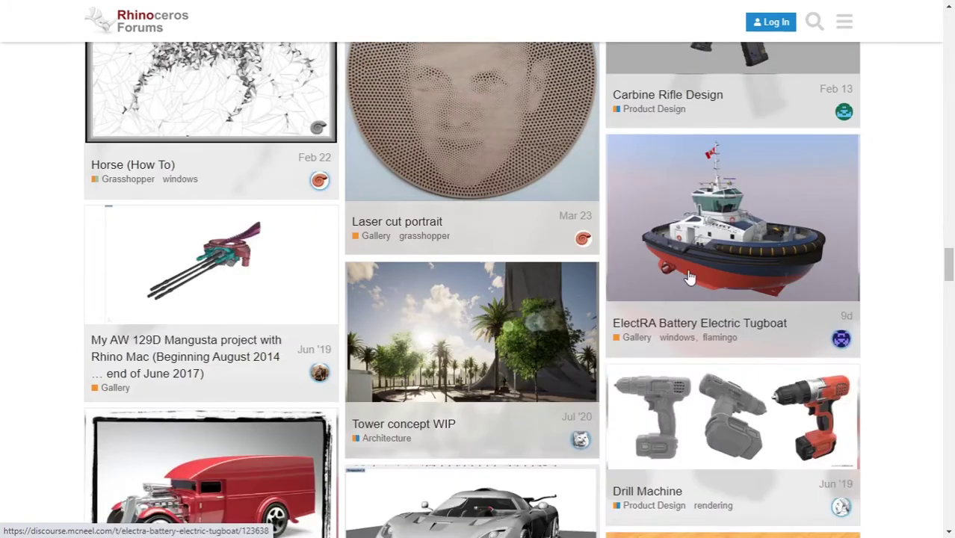
pyautogui.scroll(-4, 689, 278)
pyautogui.scroll(-4, 490, 307)
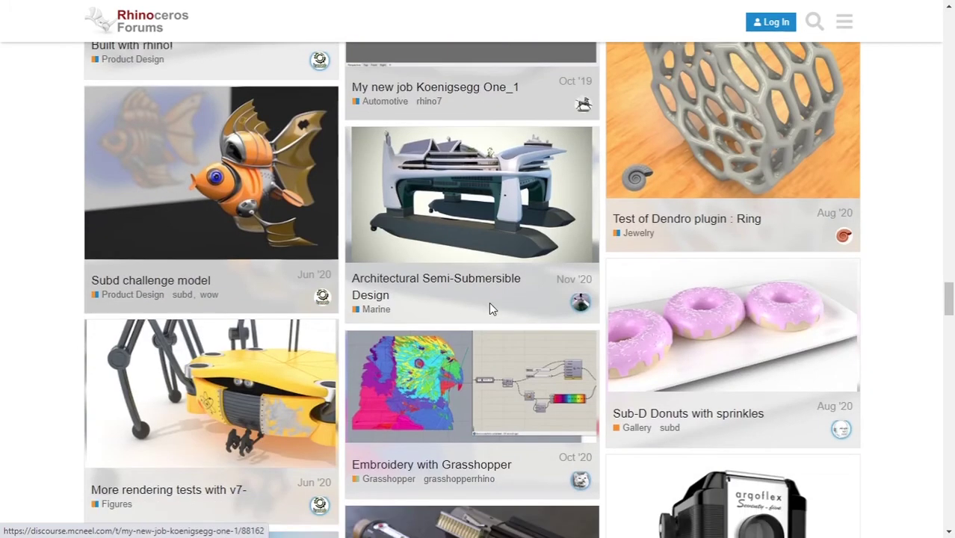
pyautogui.scroll(-2, 532, 323)
pyautogui.scroll(-3, 533, 324)
pyautogui.scroll(-3, 535, 324)
pyautogui.scroll(6, 535, 321)
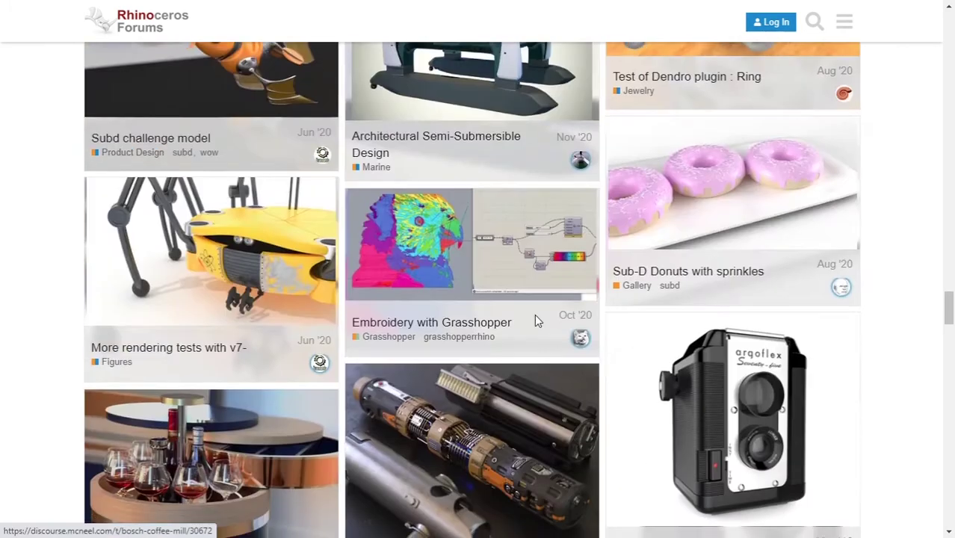
pyautogui.scroll(5, 599, 314)
pyautogui.scroll(5, 599, 314)
pyautogui.scroll(5, 599, 313)
pyautogui.scroll(5, 403, 203)
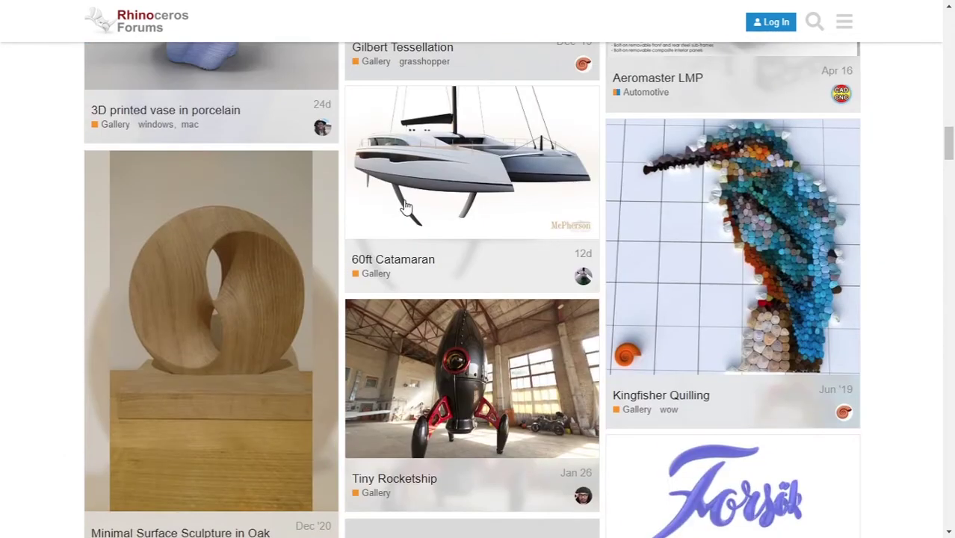
pyautogui.scroll(5, 406, 208)
pyautogui.scroll(5, 409, 211)
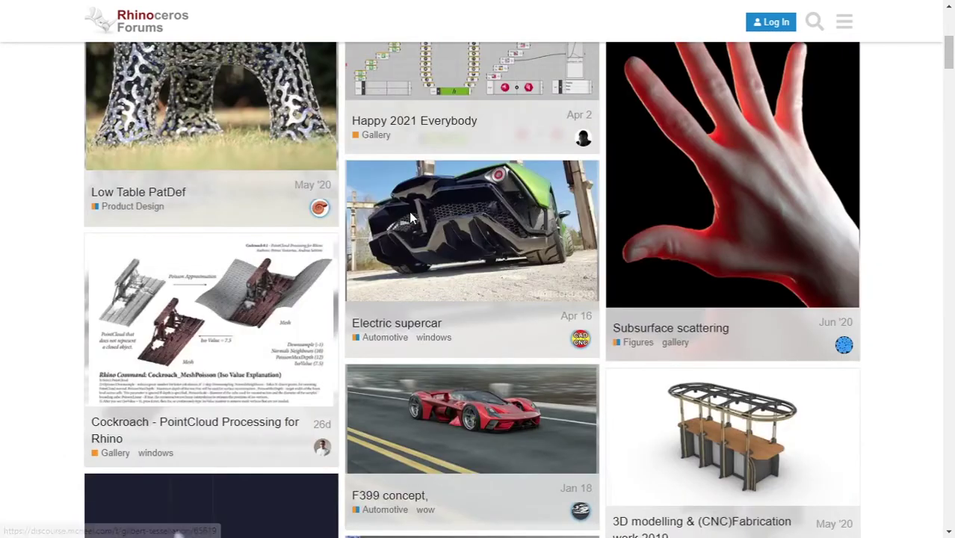
pyautogui.scroll(5, 410, 217)
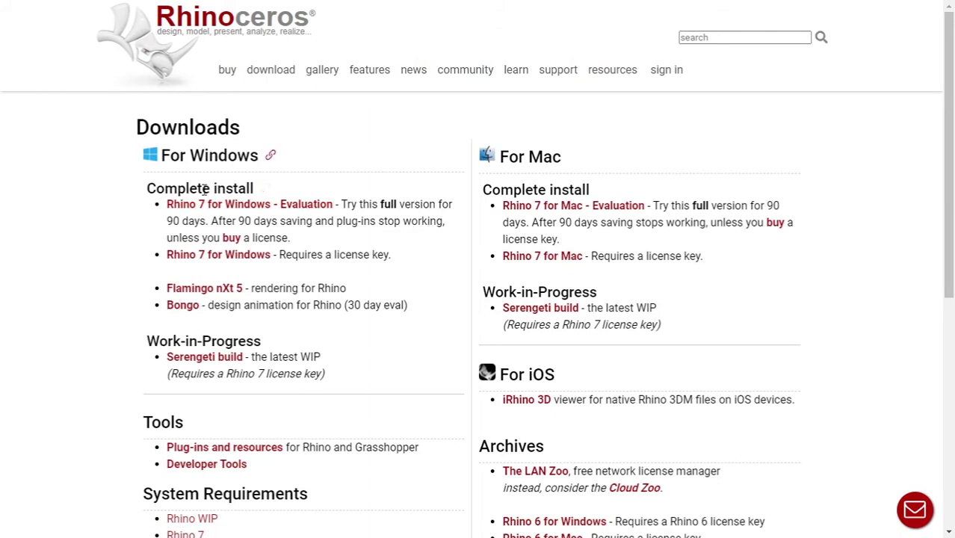
# Step: Scroll the Downloads page and follow the 'Rhino 7 for Windows - Evaluation' link
pyautogui.click(232, 204)
pyautogui.scroll(-3, 403, 407)
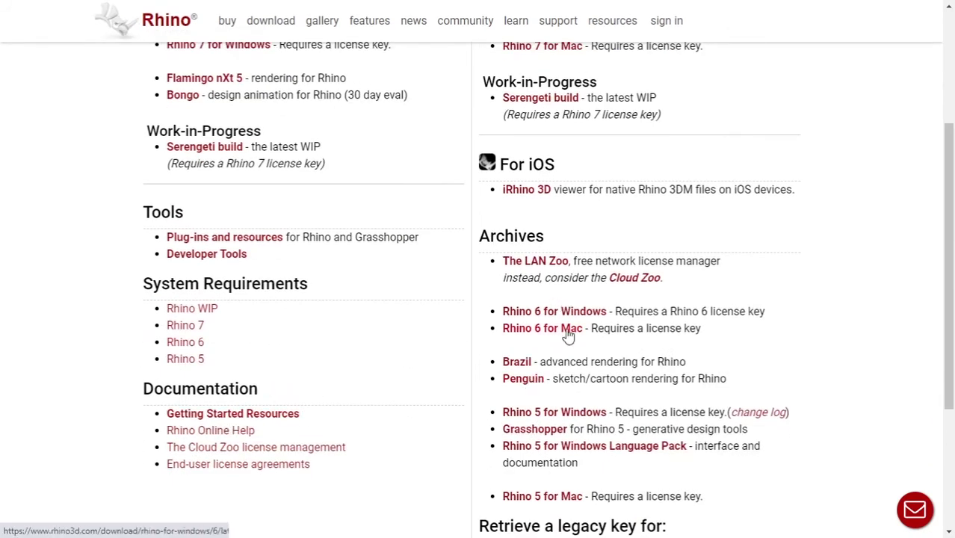
pyautogui.scroll(-1, 561, 299)
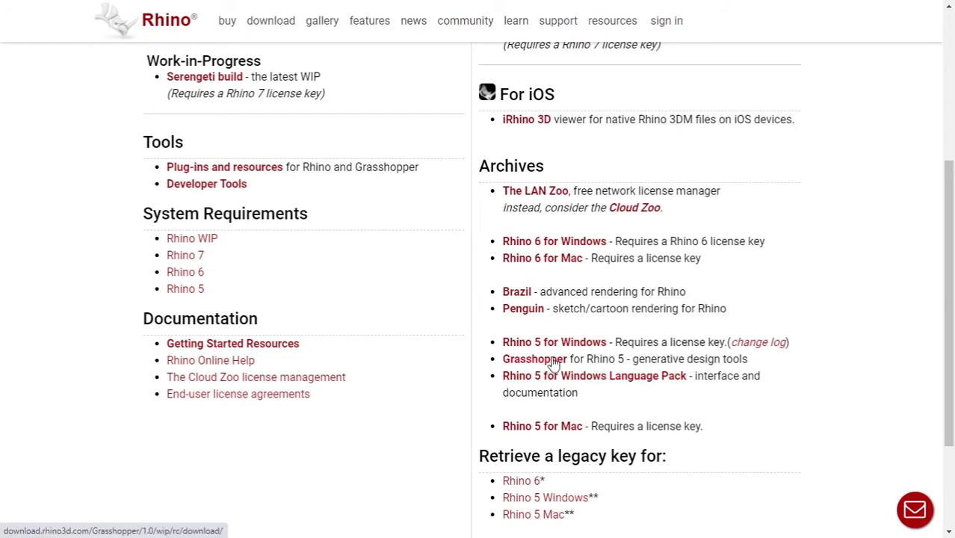
pyautogui.scroll(-2, 506, 363)
pyautogui.scroll(2, 507, 366)
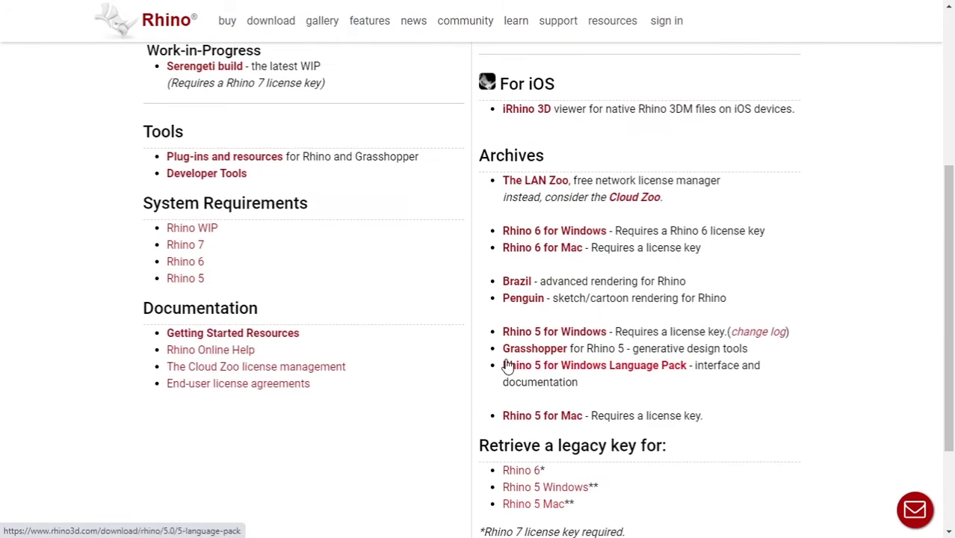
pyautogui.scroll(3, 523, 351)
pyautogui.scroll(1, 534, 331)
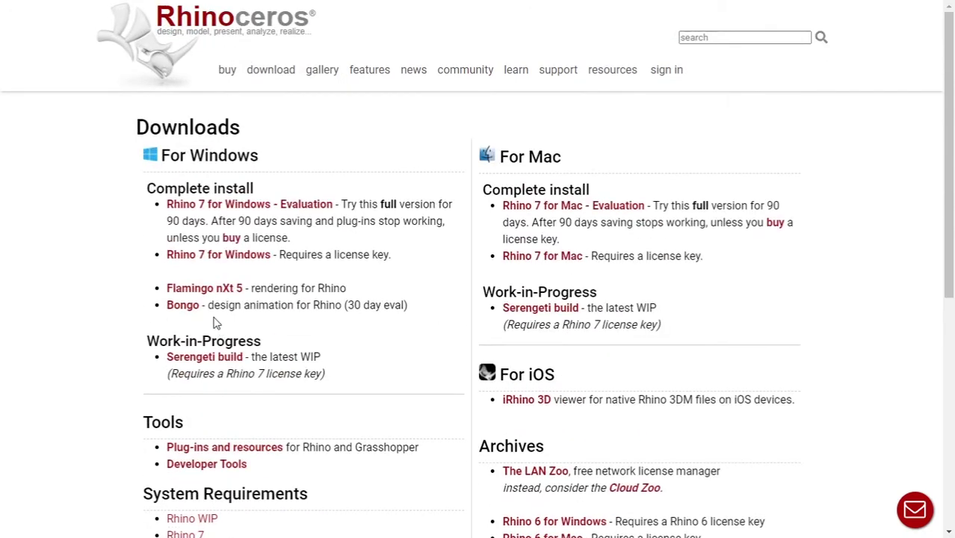
pyautogui.moveTo(272, 307); pyautogui.dragTo(375, 309)
pyautogui.click(309, 213)
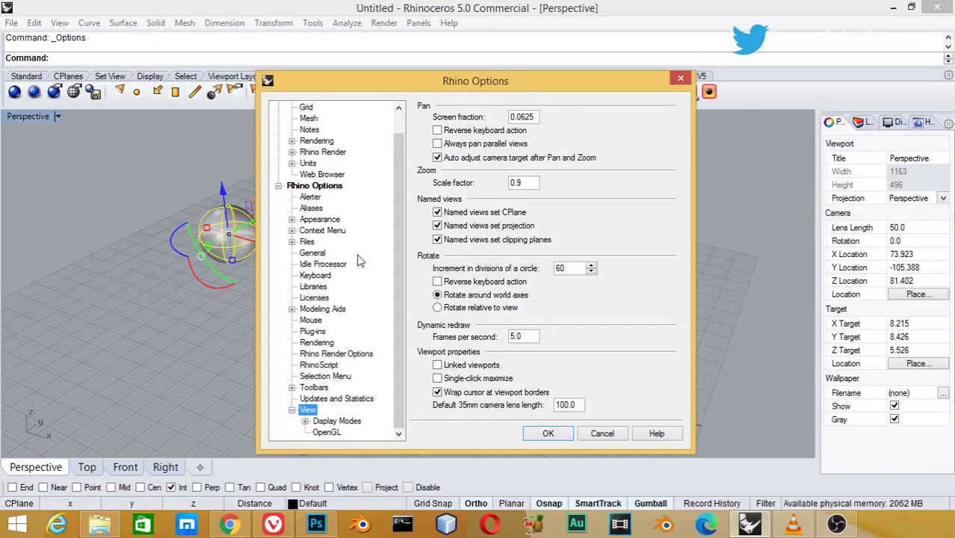
# Step: Set the viewport background colour to Light Gray under Options > Appearance > Colors
pyautogui.scroll(1, 361, 257)
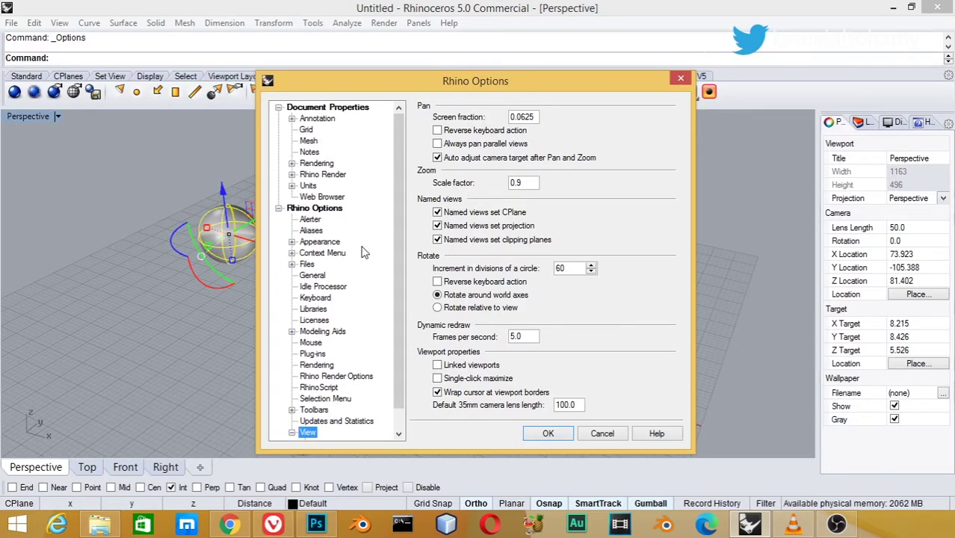
pyautogui.click(321, 241)
pyautogui.click(292, 241)
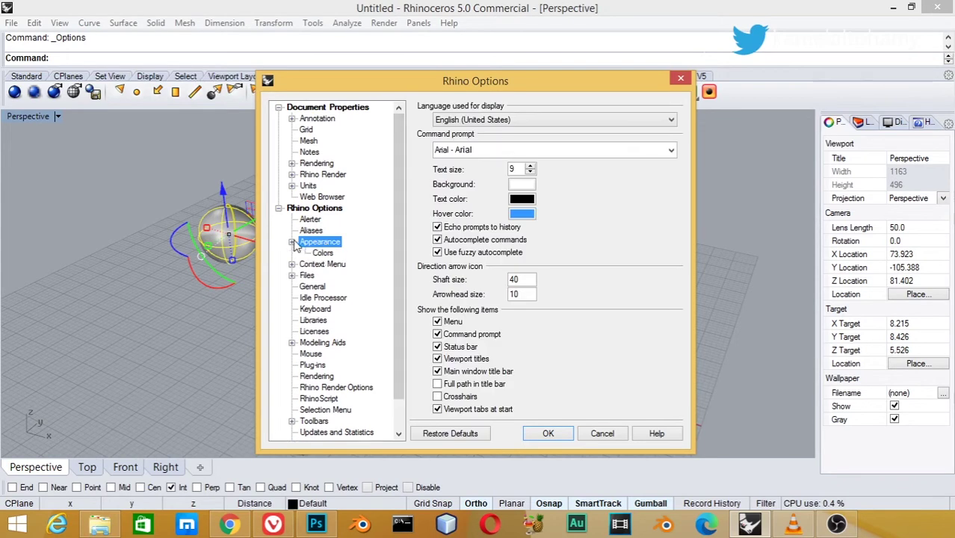
pyautogui.click(322, 253)
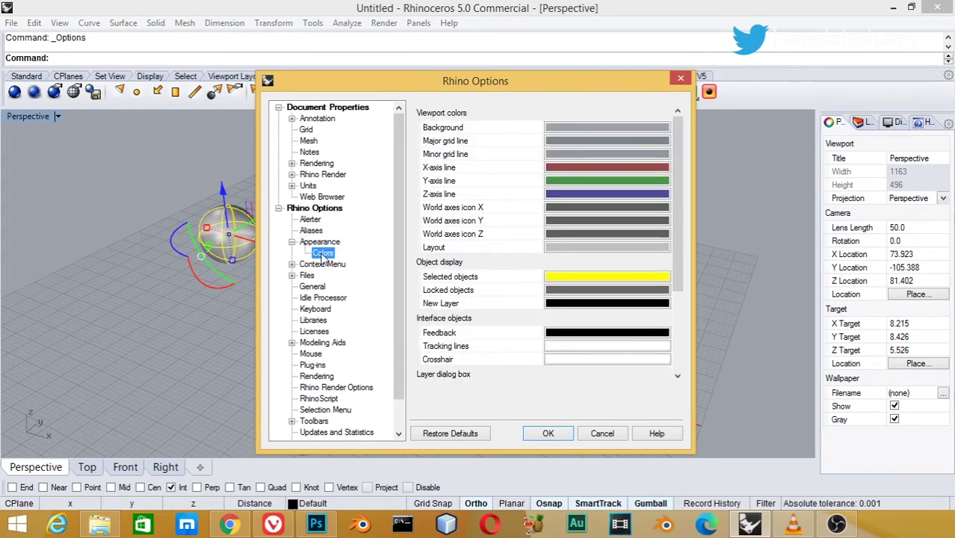
pyautogui.click(605, 128)
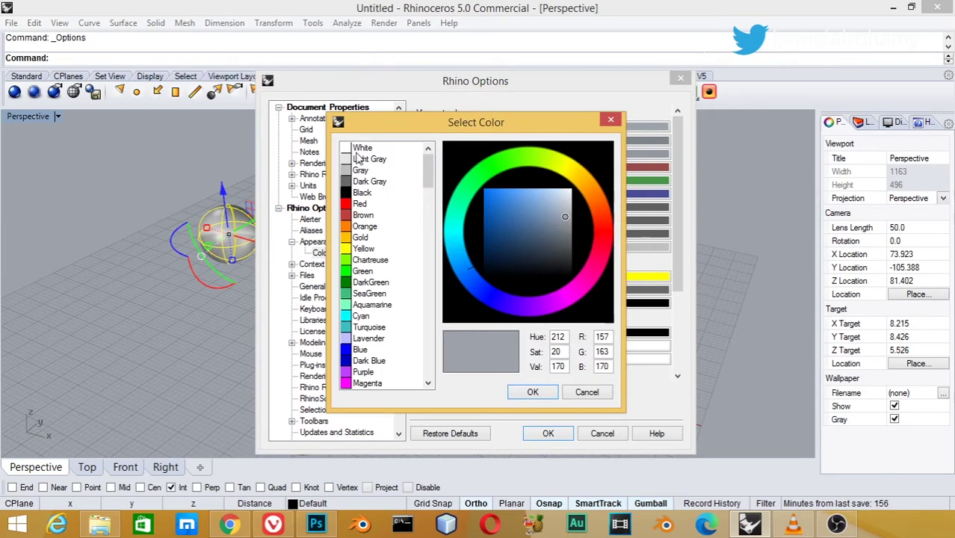
pyautogui.click(369, 159)
pyautogui.click(532, 392)
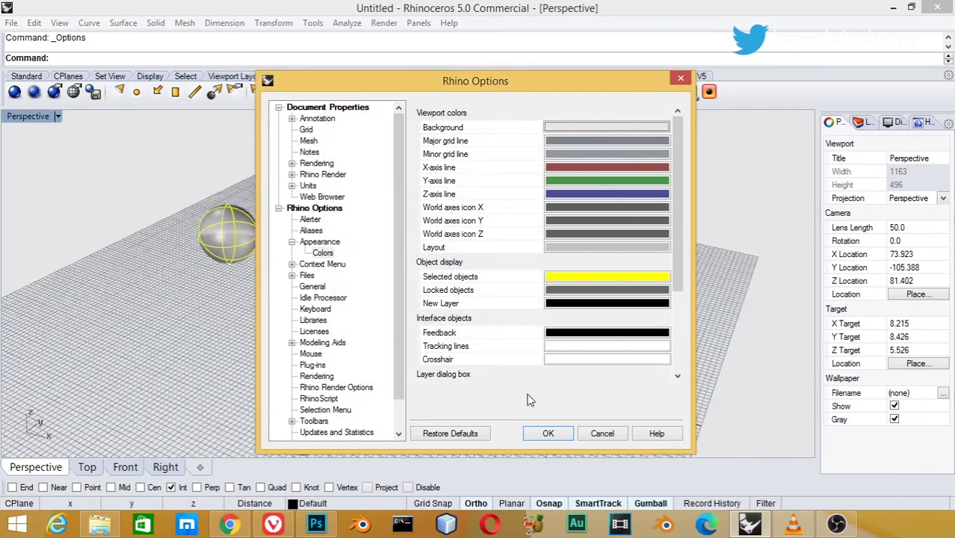
# Step: Try White as the background, then switch it back to Light Gray
pyautogui.click(558, 128)
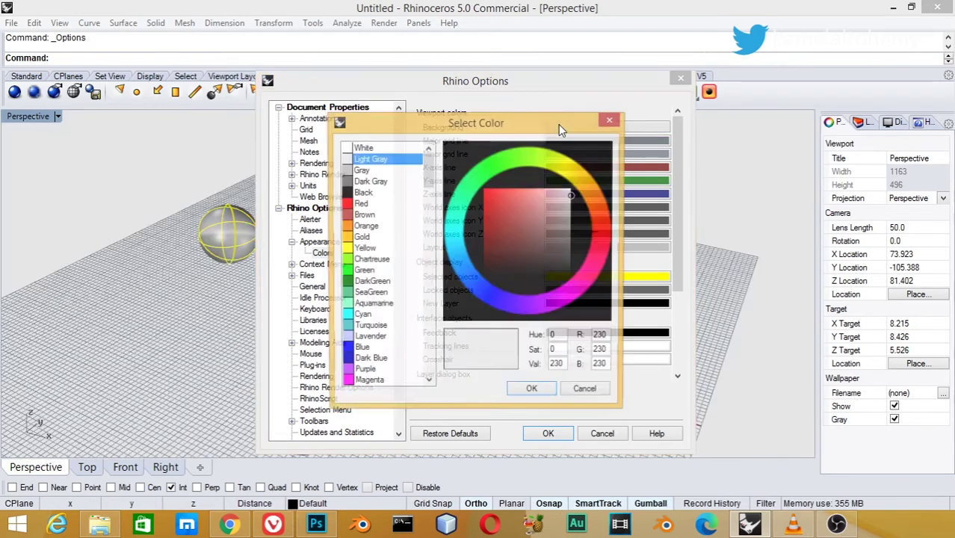
pyautogui.click(363, 148)
pyautogui.click(532, 394)
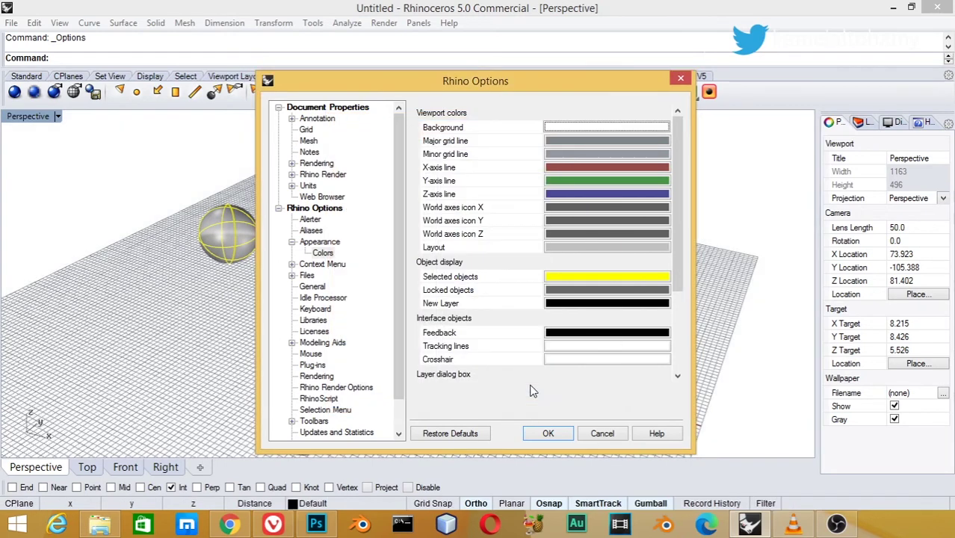
pyautogui.click(575, 132)
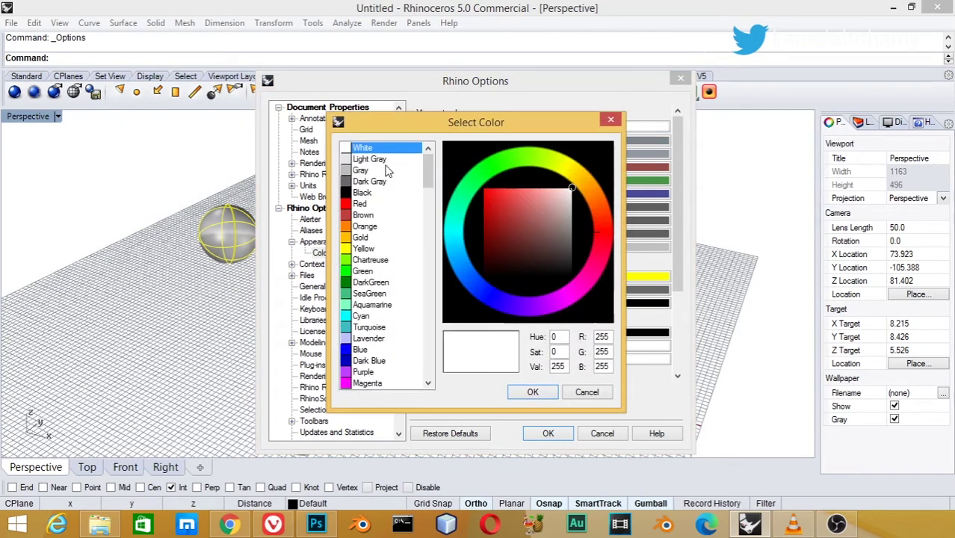
pyautogui.click(363, 159)
pyautogui.click(537, 393)
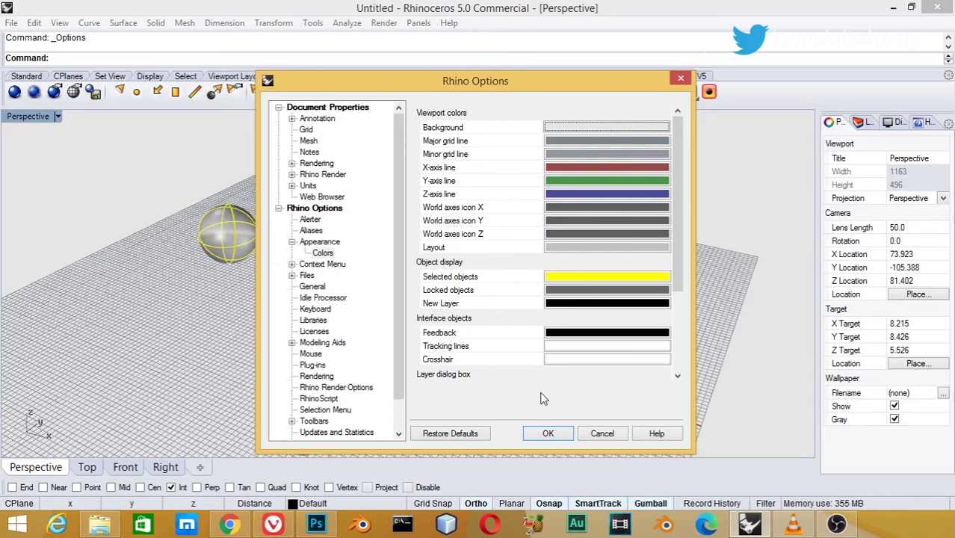
# Step: Close Options and create a new layer named 'lines'
pyautogui.click(548, 433)
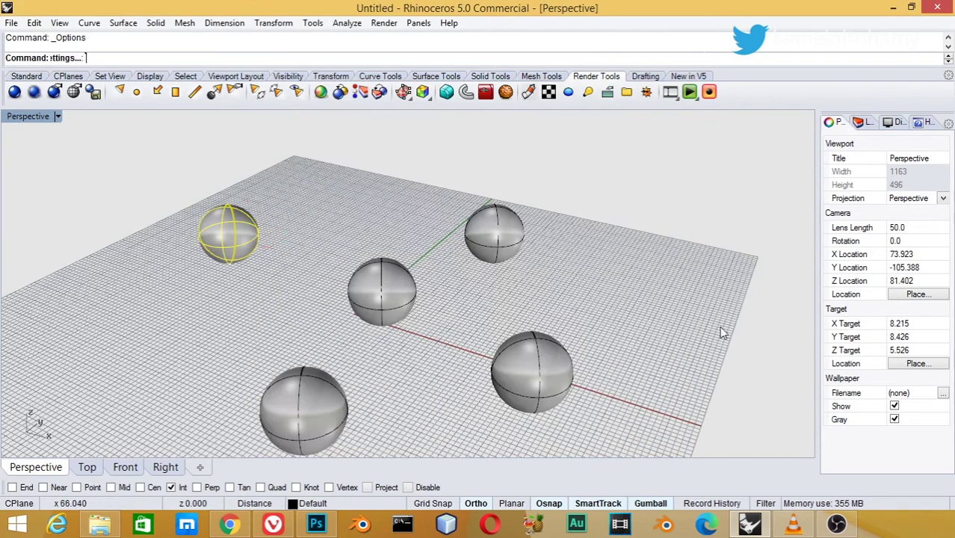
pyautogui.moveTo(815, 244); pyautogui.dragTo(757, 248)
pyautogui.click(826, 122)
pyautogui.click(769, 138)
pyautogui.write('كرة')
pyautogui.press('BackSpace')
pyautogui.press('BackSpace')
pyautogui.press('BackSpace')
pyautogui.write('lines')
pyautogui.press('Return')
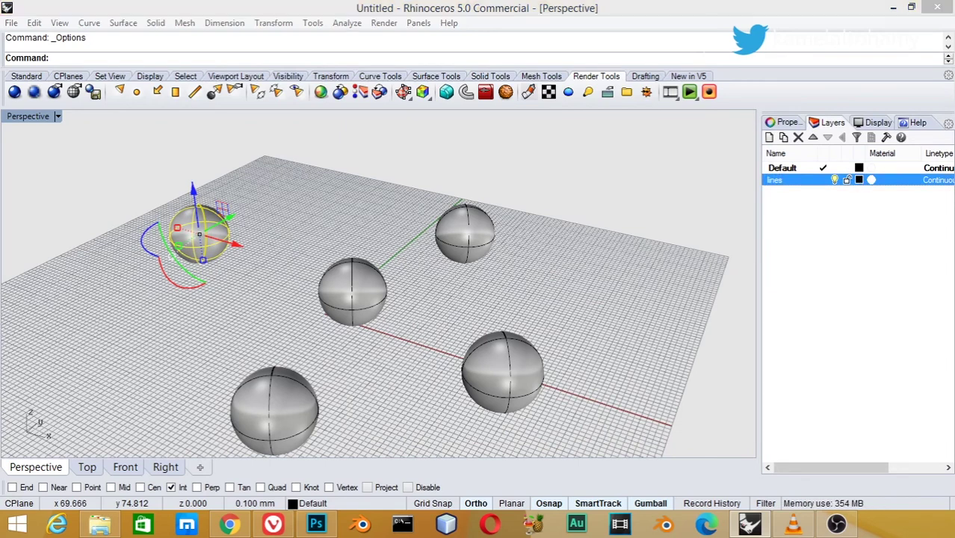
# Step: Set the lines layer colour to Black, after briefly trying Blue
pyautogui.click(859, 180)
pyautogui.click(342, 251)
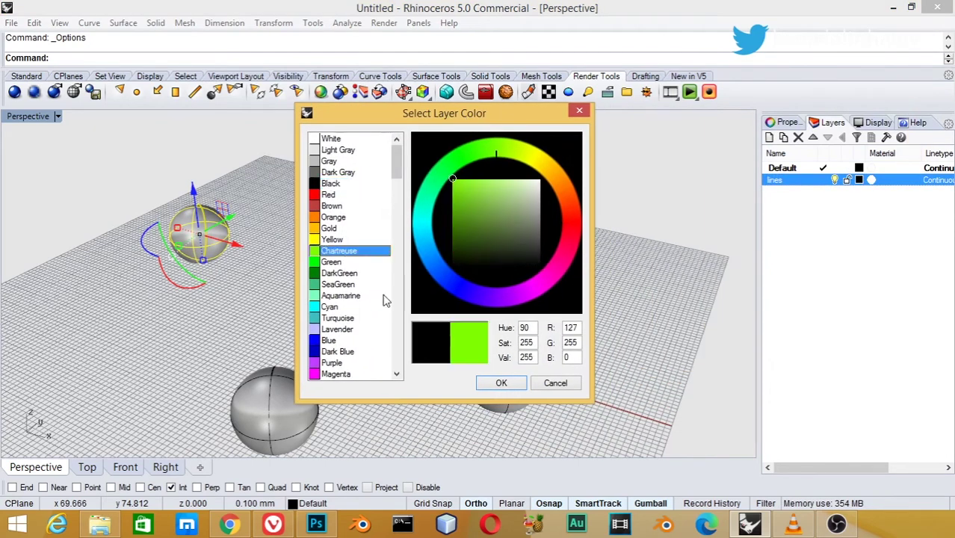
pyautogui.click(336, 340)
pyautogui.click(501, 382)
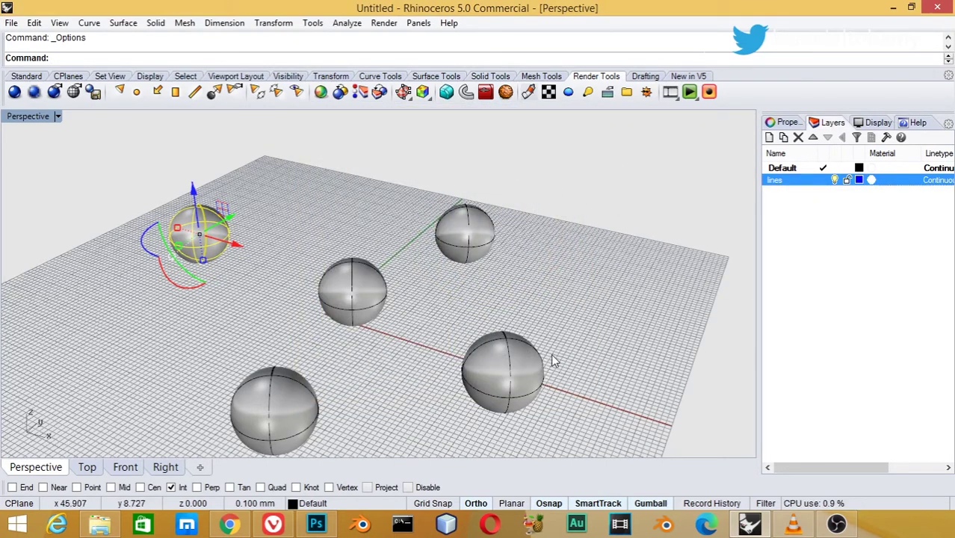
pyautogui.click(859, 181)
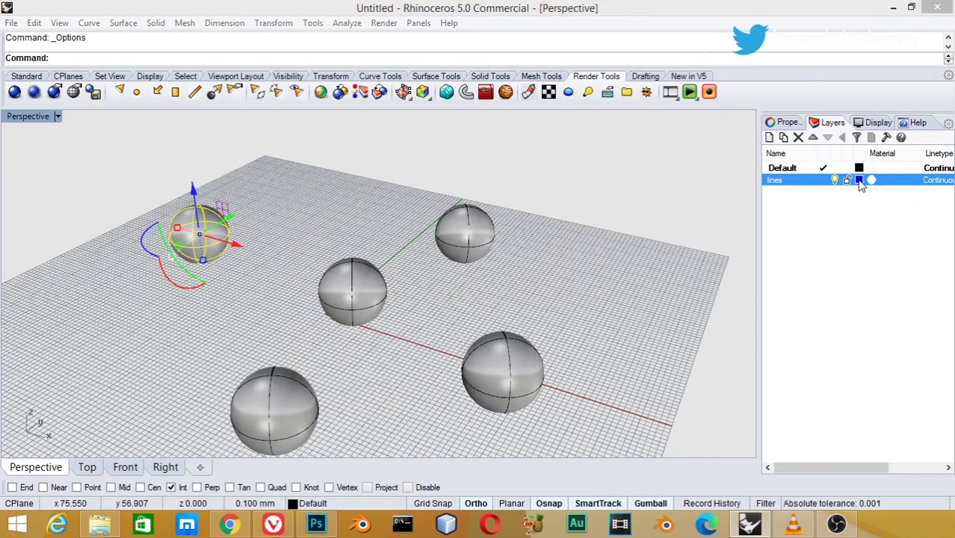
pyautogui.click(340, 184)
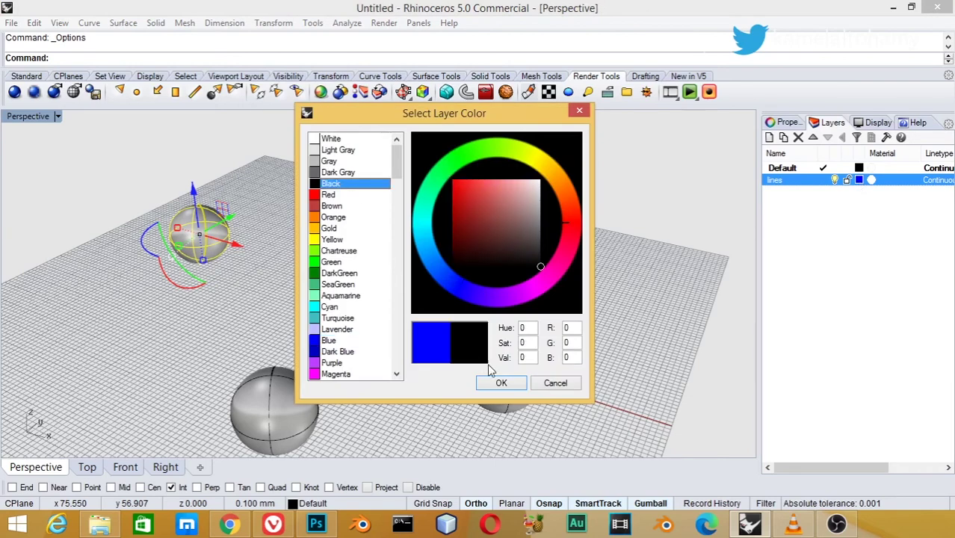
pyautogui.click(501, 382)
# Step: Select the centre sphere and zoom in on it
pyautogui.click(368, 301)
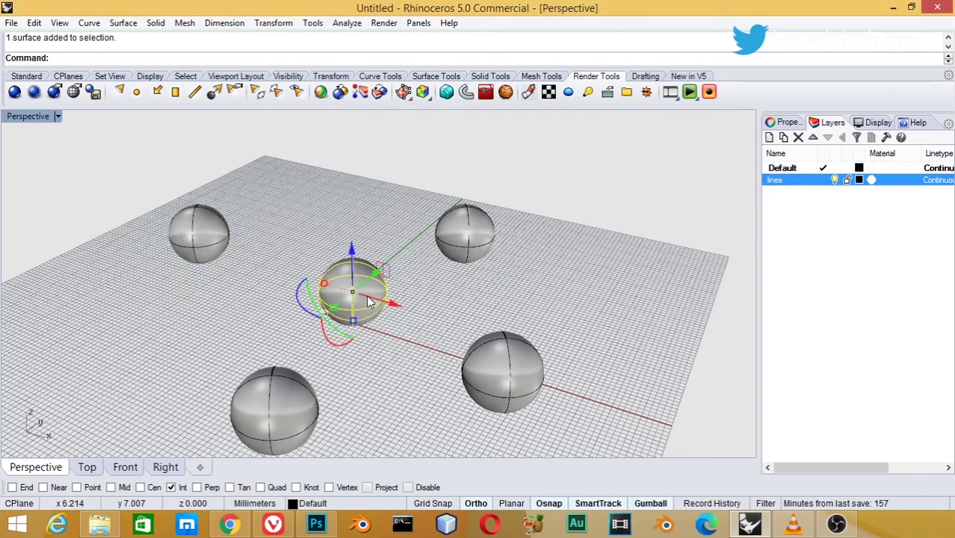
pyautogui.scroll(1, 415, 297)
pyautogui.scroll(1, 416, 297)
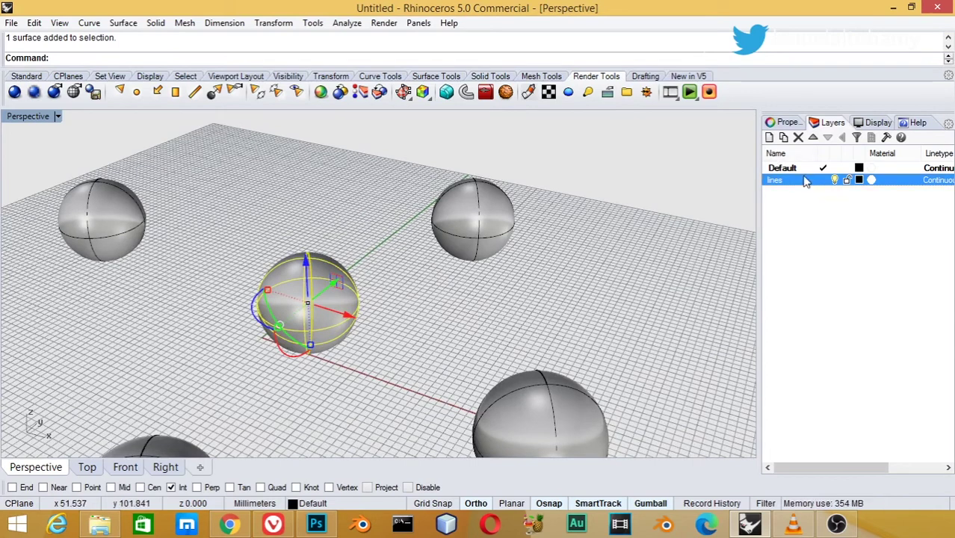
pyautogui.scroll(-3, 664, 179)
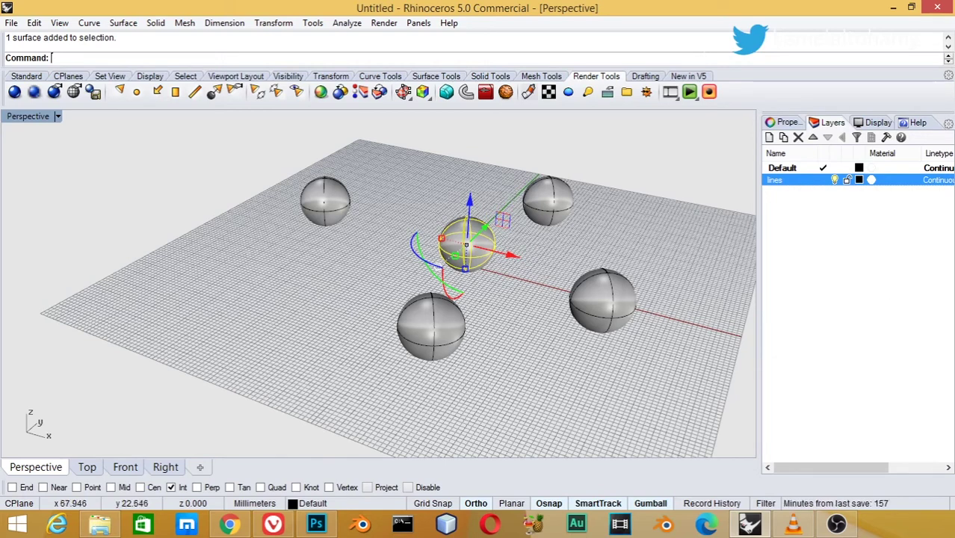
pyautogui.keyDown('ctrl'); pyautogui.click(467, 243); pyautogui.keyUp('ctrl')
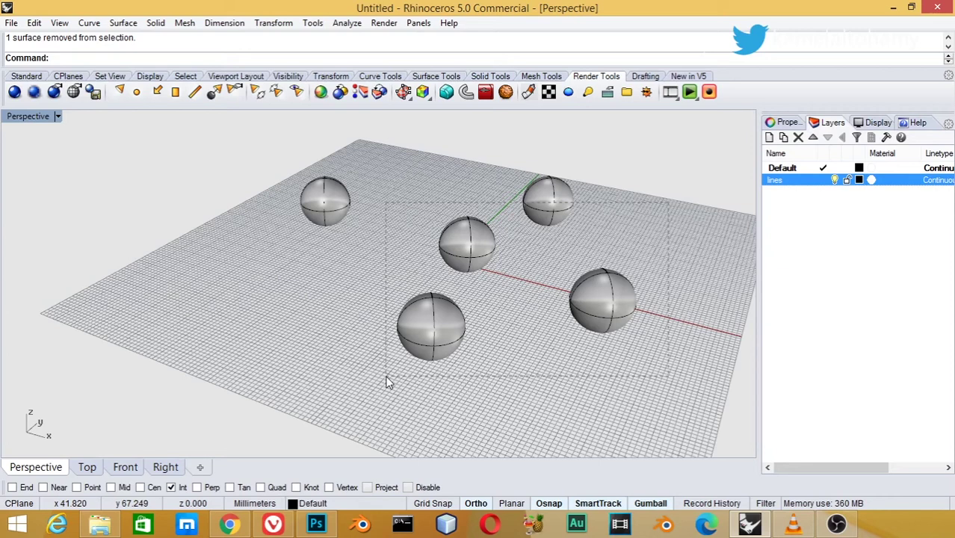
pyautogui.moveTo(385, 381); pyautogui.dragTo(387, 380)
pyautogui.click(666, 210)
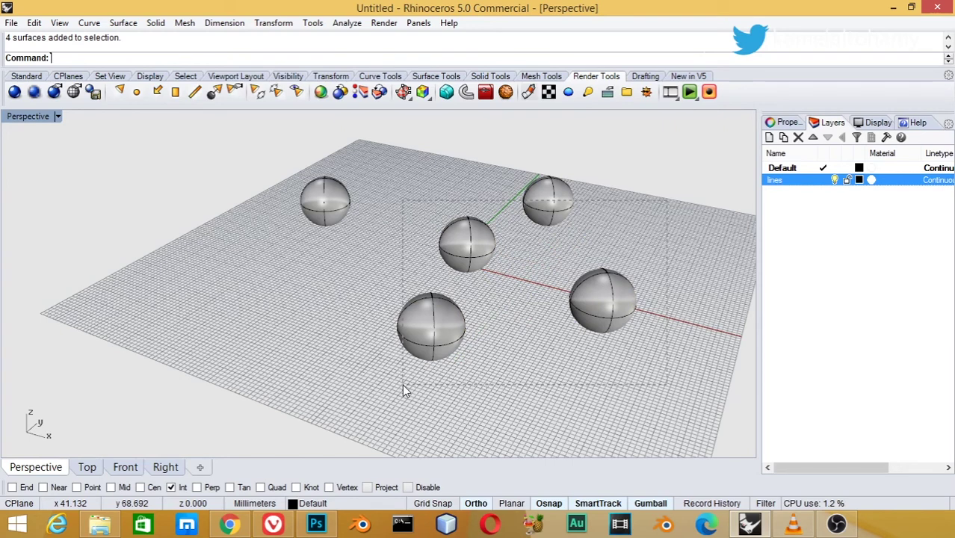
pyautogui.moveTo(402, 388); pyautogui.dragTo(402, 389)
pyautogui.click(385, 417)
pyautogui.moveTo(309, 189)
pyautogui.mouseDown()
pyautogui.moveTo(507, 415)
pyautogui.moveTo(469, 414)
pyautogui.mouseUp()
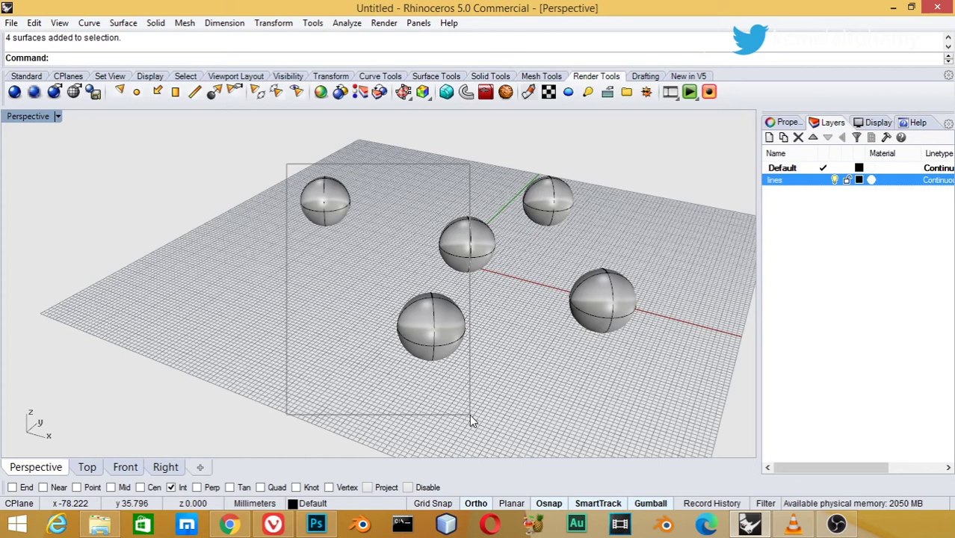
pyautogui.moveTo(469, 414); pyautogui.dragTo(469, 414)
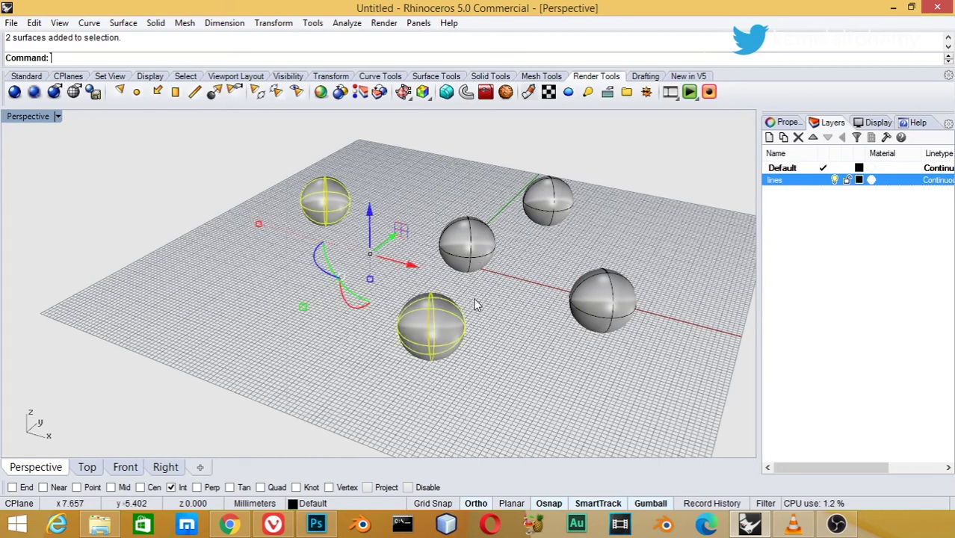
pyautogui.press('Escape')
pyautogui.moveTo(373, 165); pyautogui.dragTo(470, 383)
pyautogui.press('Escape')
pyautogui.moveTo(380, 179); pyautogui.dragTo(535, 413)
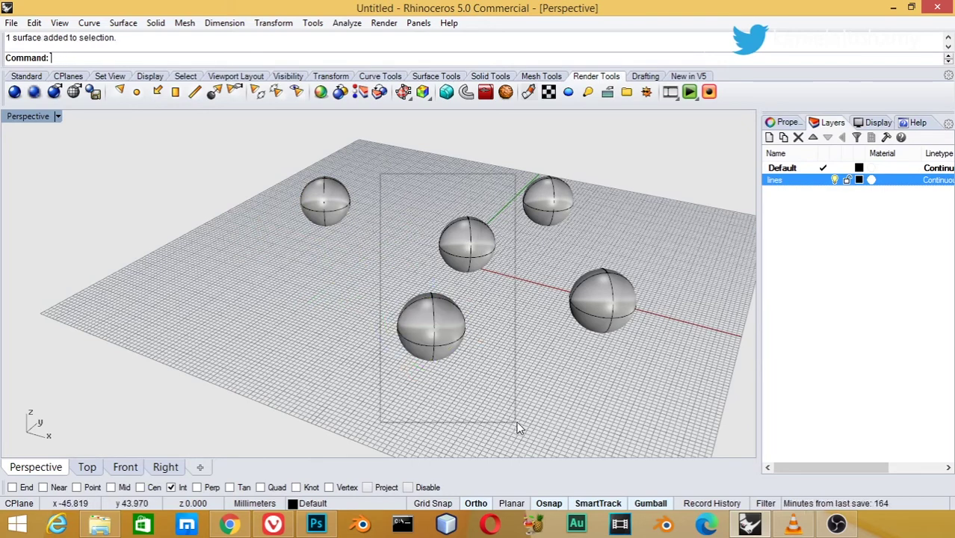
pyautogui.press('Escape')
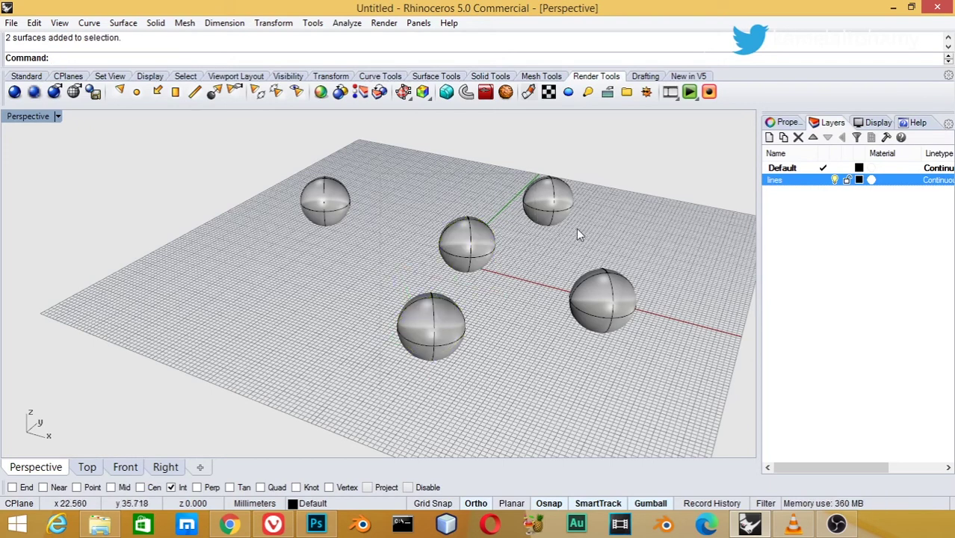
pyautogui.moveTo(381, 398); pyautogui.dragTo(328, 406)
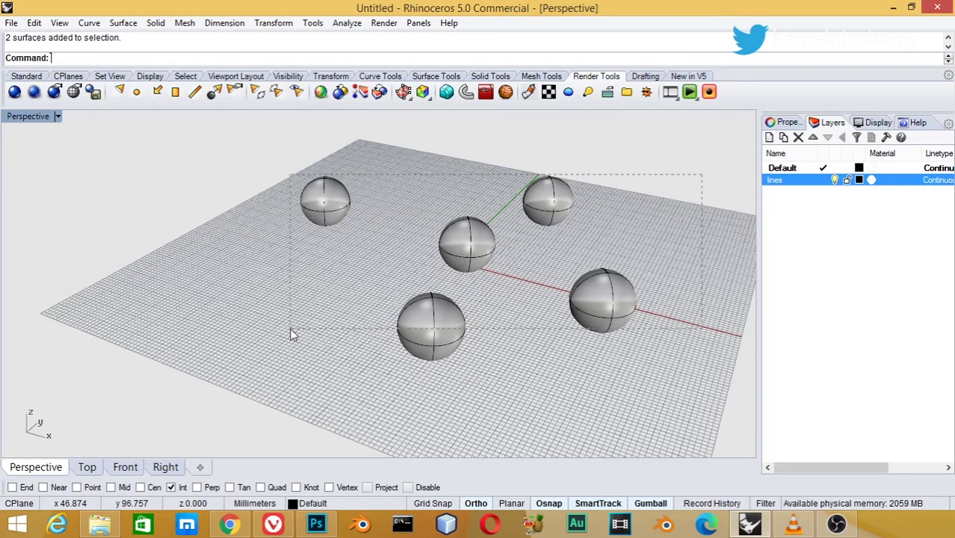
pyautogui.moveTo(288, 326); pyautogui.dragTo(286, 316)
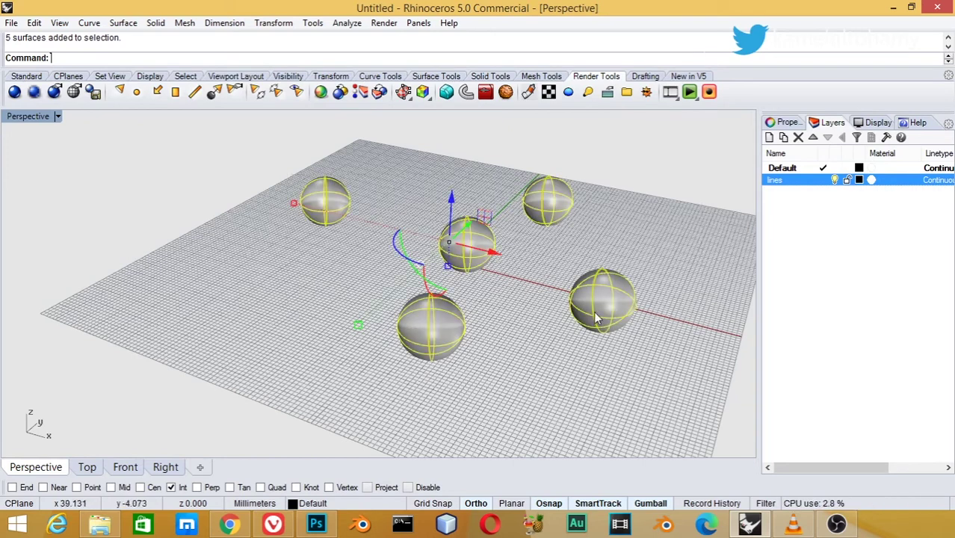
pyautogui.hotkey('alt', 'Tab')
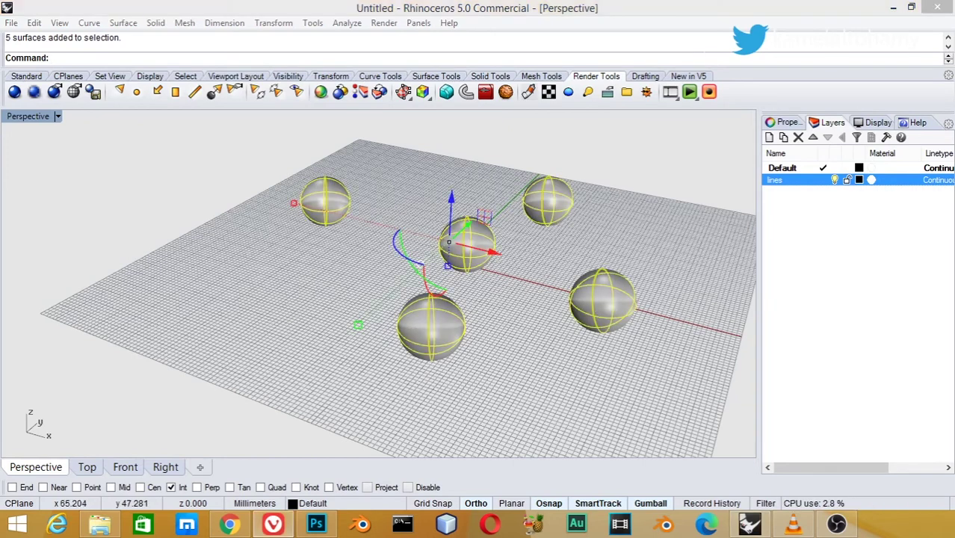
pyautogui.hotkey('alt', 'Tab')
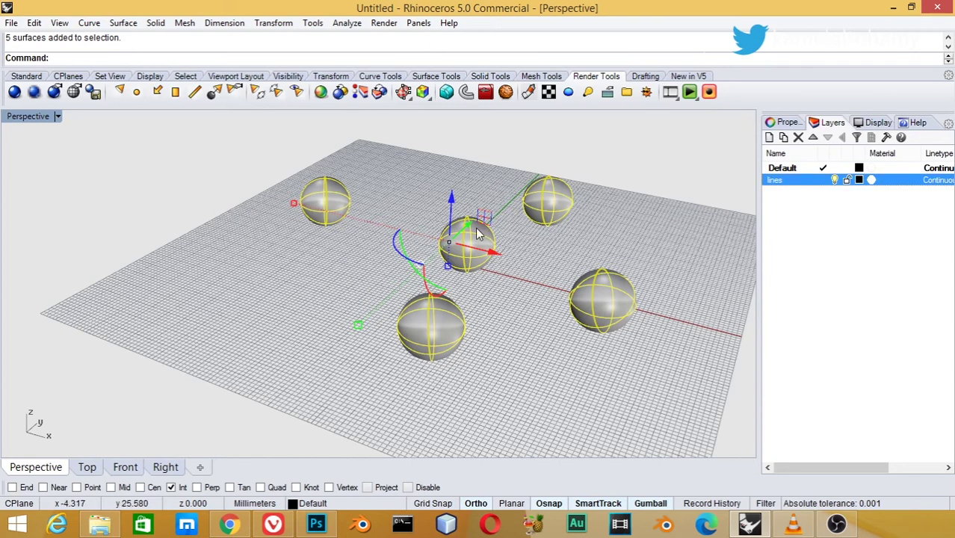
pyautogui.click(508, 325)
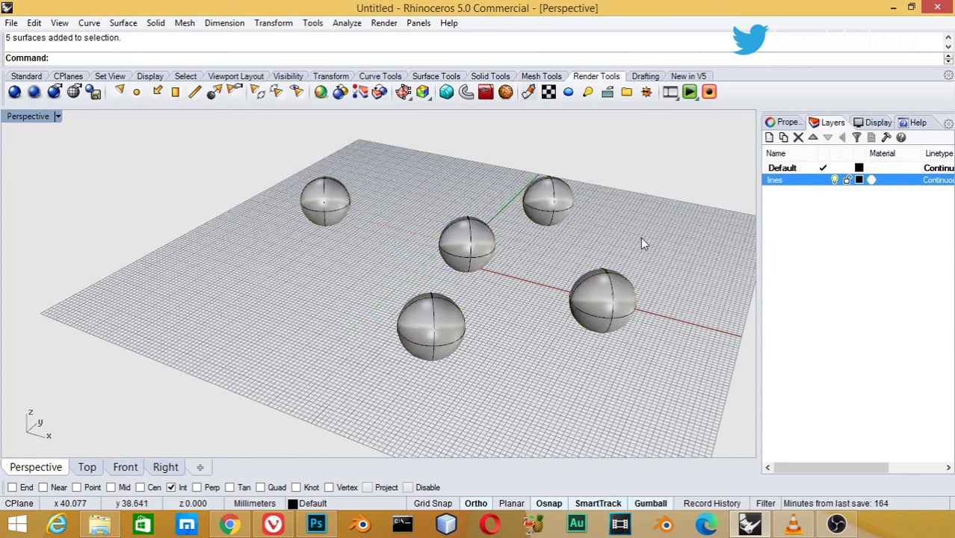
# Step: Add all five spheres to the selection one by one, then deselect each in turn
pyautogui.click(619, 310)
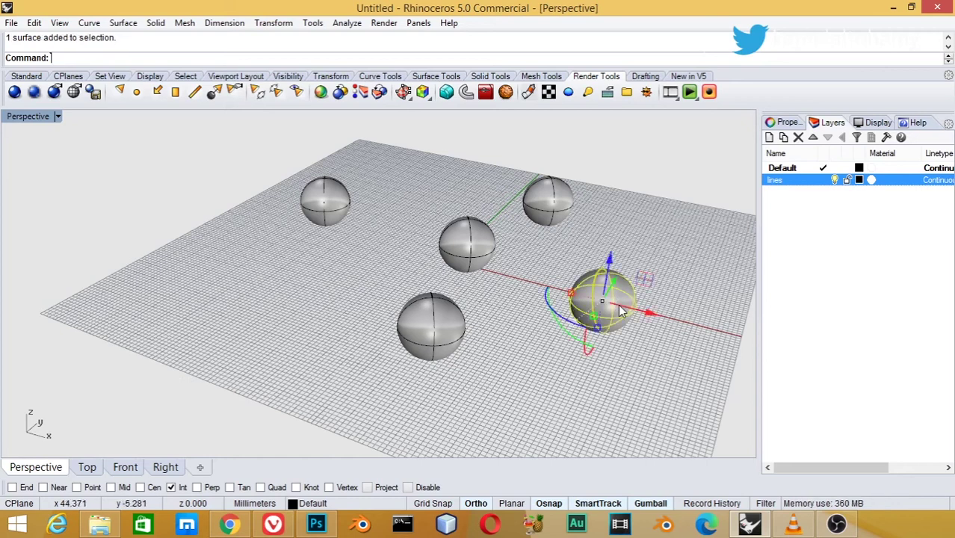
pyautogui.keyDown('shift'); pyautogui.click(549, 206); pyautogui.keyUp('shift')
pyautogui.keyDown('shift'); pyautogui.click(466, 242); pyautogui.keyUp('shift')
pyautogui.keyDown('shift'); pyautogui.click(441, 335); pyautogui.keyUp('shift')
pyautogui.keyDown('shift'); pyautogui.click(331, 224); pyautogui.keyUp('shift')
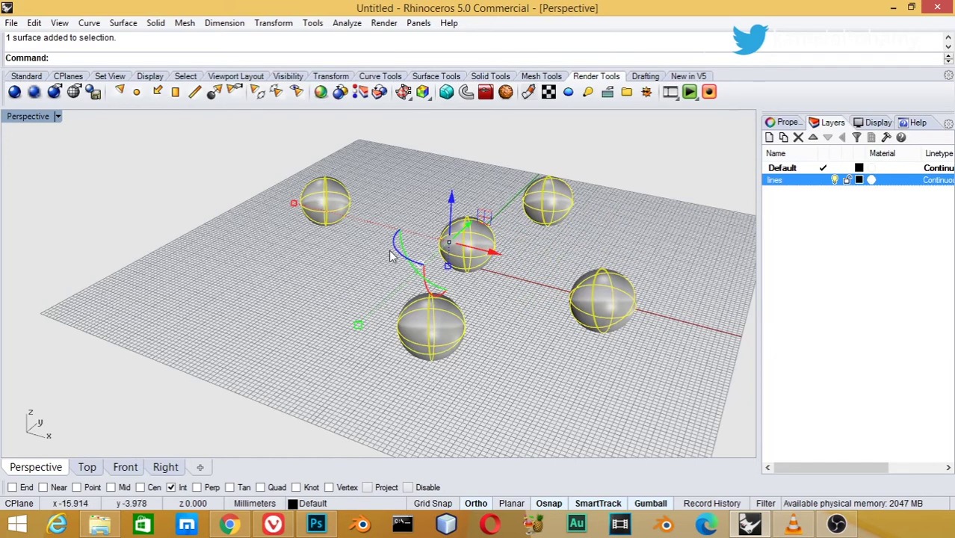
pyautogui.keyDown('ctrl'); pyautogui.click(337, 212); pyautogui.keyUp('ctrl')
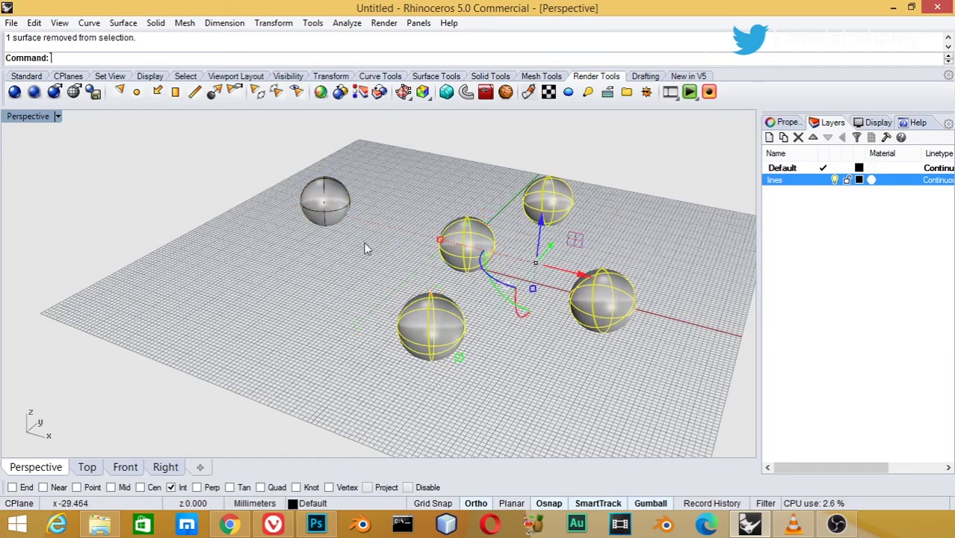
pyautogui.keyDown('ctrl'); pyautogui.click(438, 297); pyautogui.keyUp('ctrl')
pyautogui.keyDown('ctrl'); pyautogui.click(451, 249); pyautogui.keyUp('ctrl')
pyautogui.keyDown('ctrl'); pyautogui.click(536, 200); pyautogui.keyUp('ctrl')
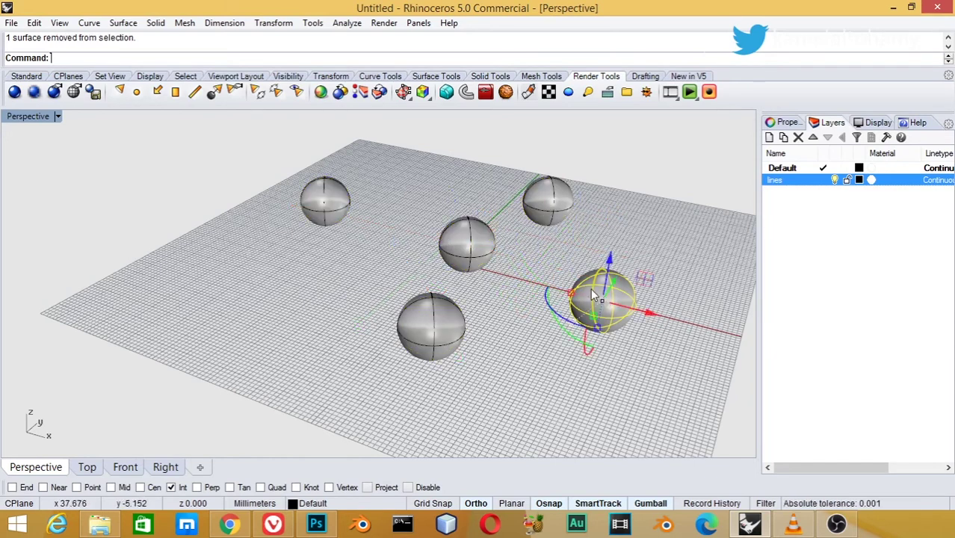
pyautogui.keyDown('ctrl'); pyautogui.click(604, 301); pyautogui.keyUp('ctrl')
# Step: Reselect four spheres, then remove each from the selection again
pyautogui.click(610, 298)
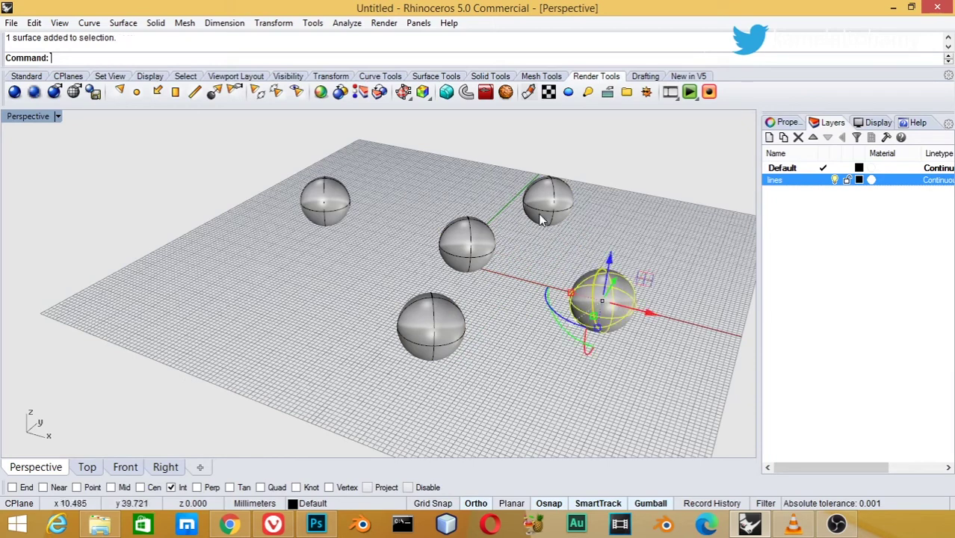
pyautogui.keyDown('shift'); pyautogui.click(546, 207); pyautogui.keyUp('shift')
pyautogui.keyDown('shift'); pyautogui.click(466, 243); pyautogui.keyUp('shift')
pyautogui.keyDown('shift'); pyautogui.click(446, 320); pyautogui.keyUp('shift')
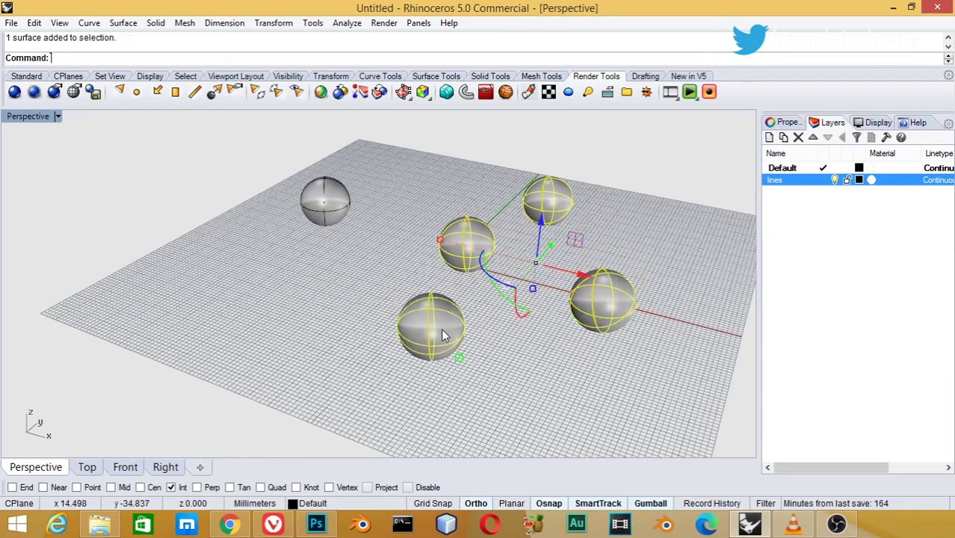
pyautogui.keyDown('ctrl'); pyautogui.click(442, 334); pyautogui.keyUp('ctrl')
pyautogui.keyDown('ctrl'); pyautogui.click(482, 233); pyautogui.keyUp('ctrl')
pyautogui.keyDown('ctrl'); pyautogui.click(532, 208); pyautogui.keyUp('ctrl')
pyautogui.keyDown('ctrl'); pyautogui.click(607, 316); pyautogui.keyUp('ctrl')
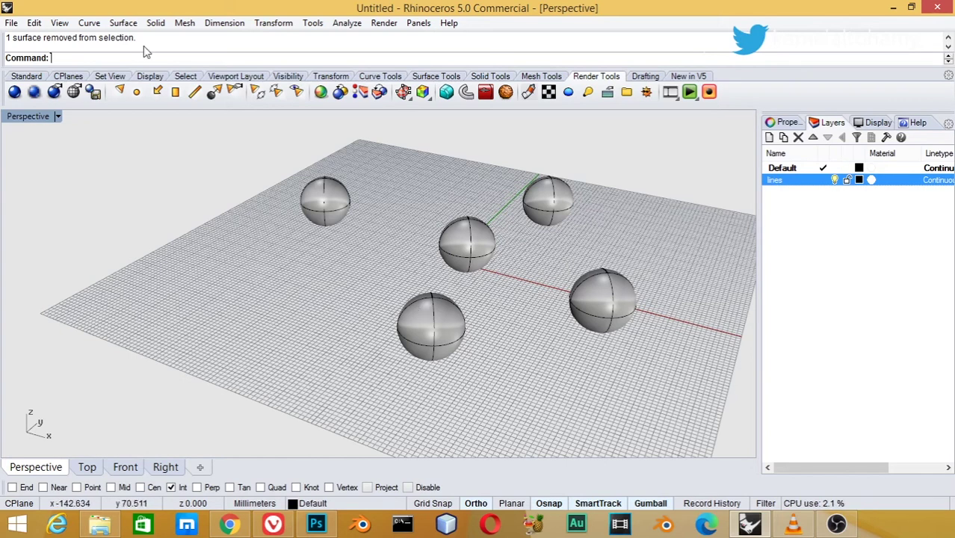
pyautogui.click(33, 23)
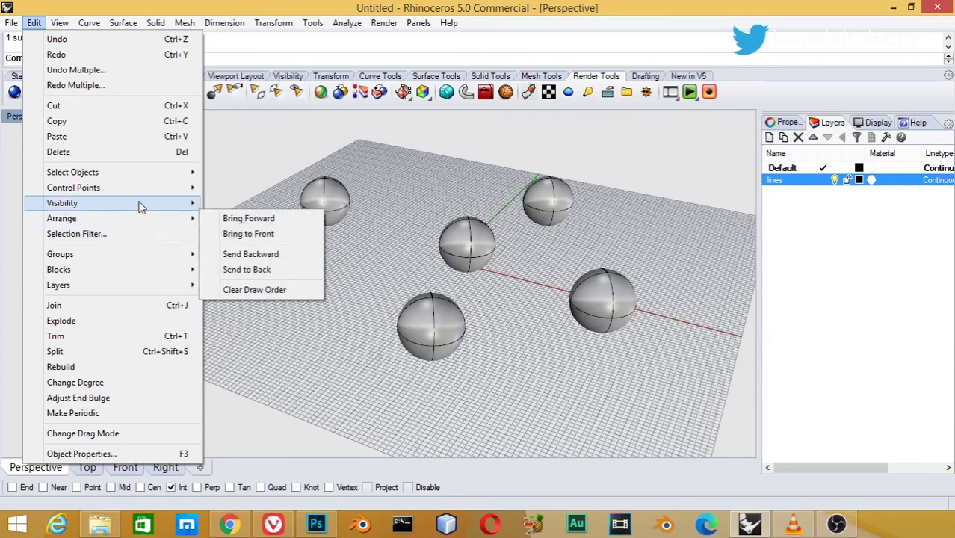
pyautogui.moveTo(72, 171)
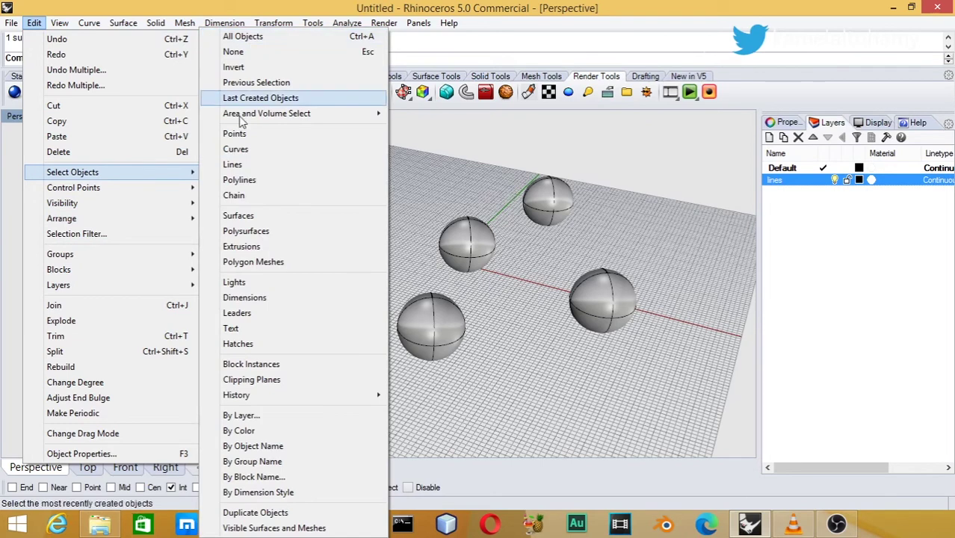
# Step: Select all five spheres via Select Objects > Surfaces, then clear the selection
pyautogui.click(239, 216)
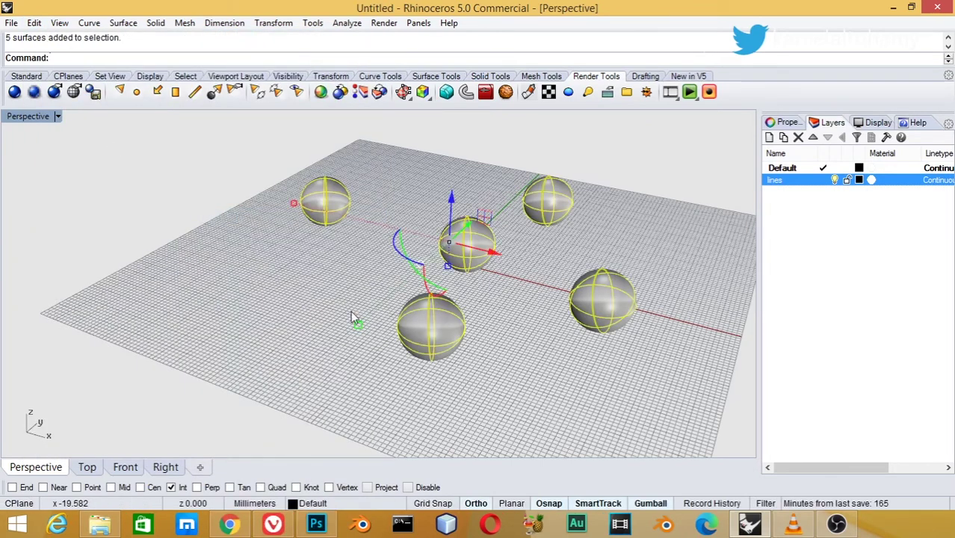
pyautogui.click(550, 358)
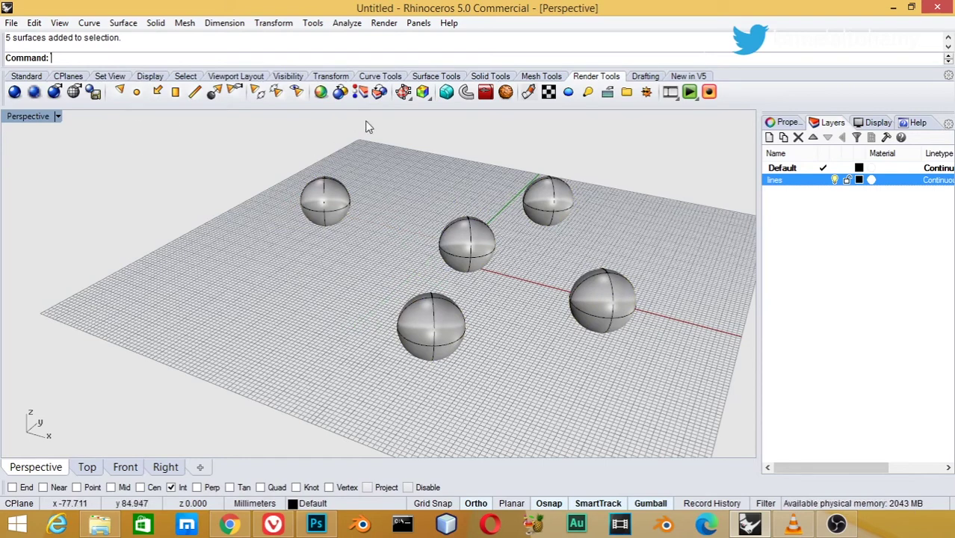
pyautogui.click(89, 23)
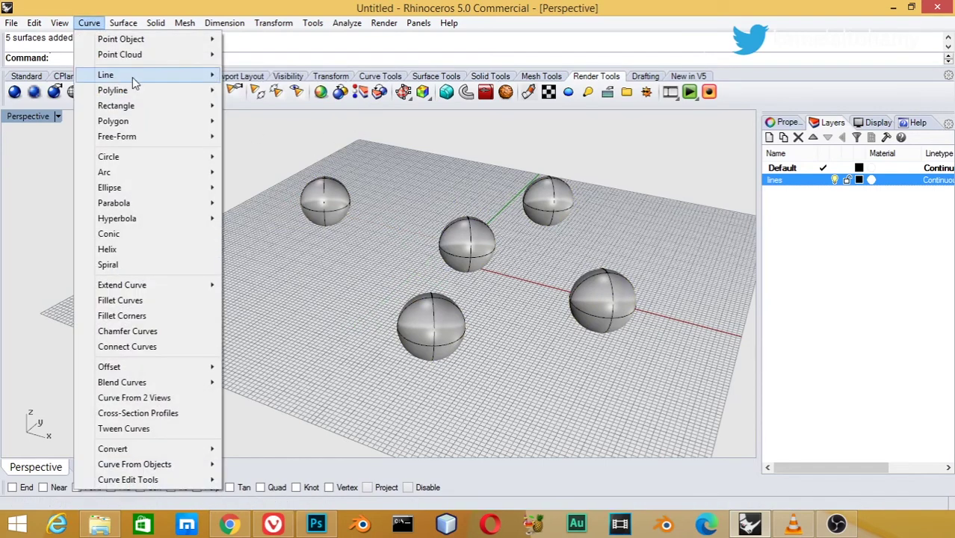
# Step: Draw a single line left of the spheres, then try selecting lines and points by type
pyautogui.moveTo(105, 75)
pyautogui.click(252, 76)
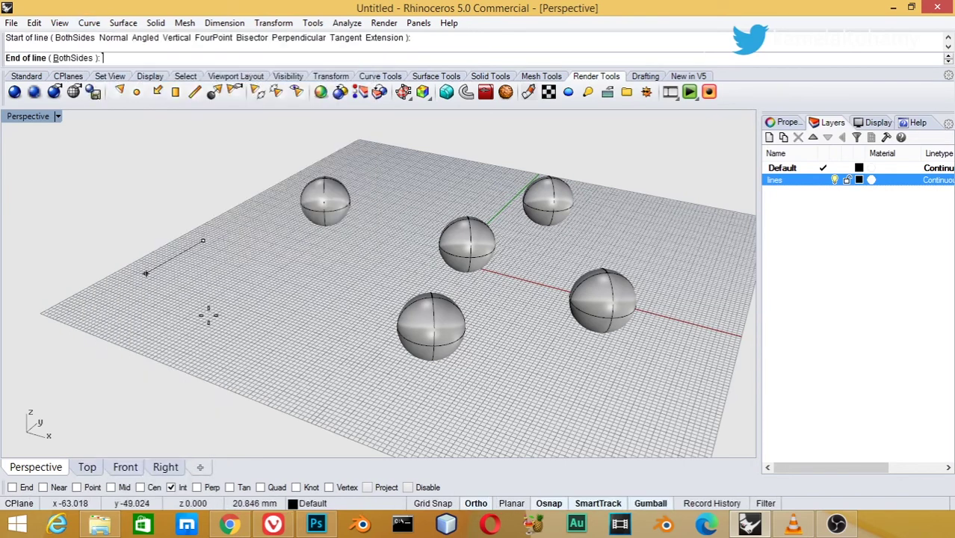
pyautogui.click(224, 340)
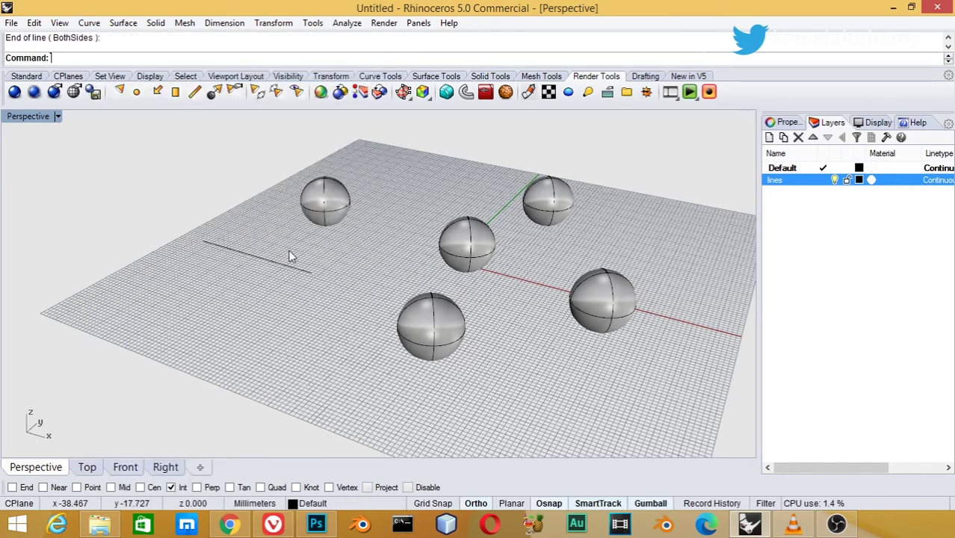
pyautogui.click(34, 22)
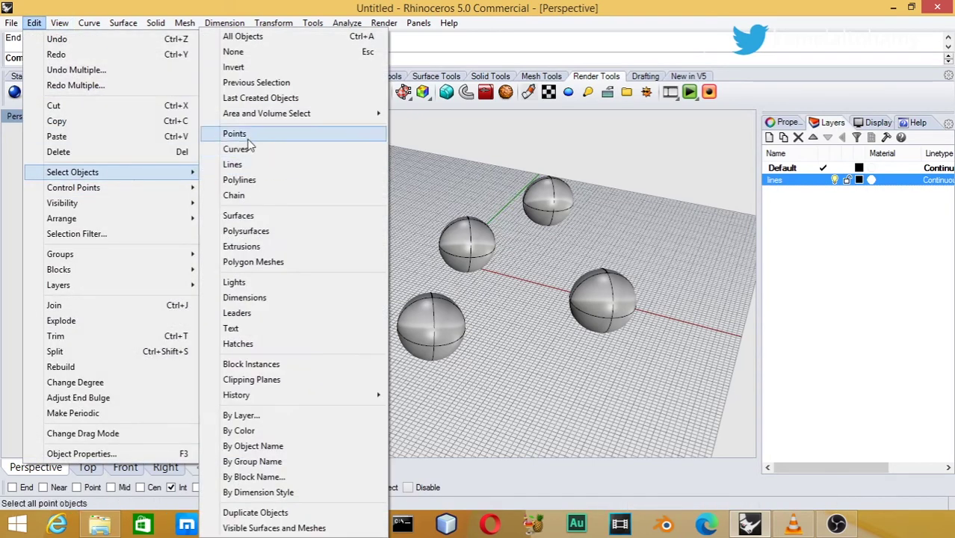
pyautogui.click(238, 148)
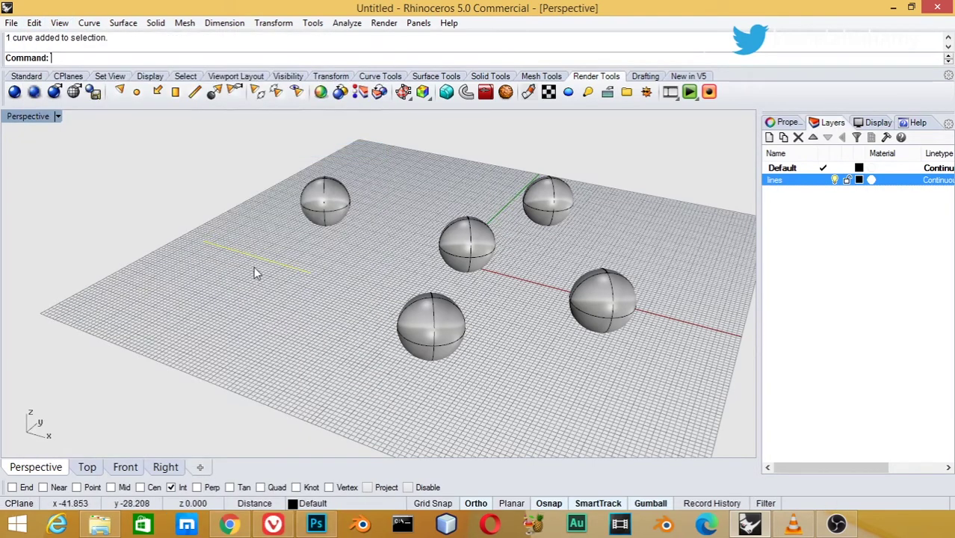
pyautogui.click(326, 328)
pyautogui.click(35, 22)
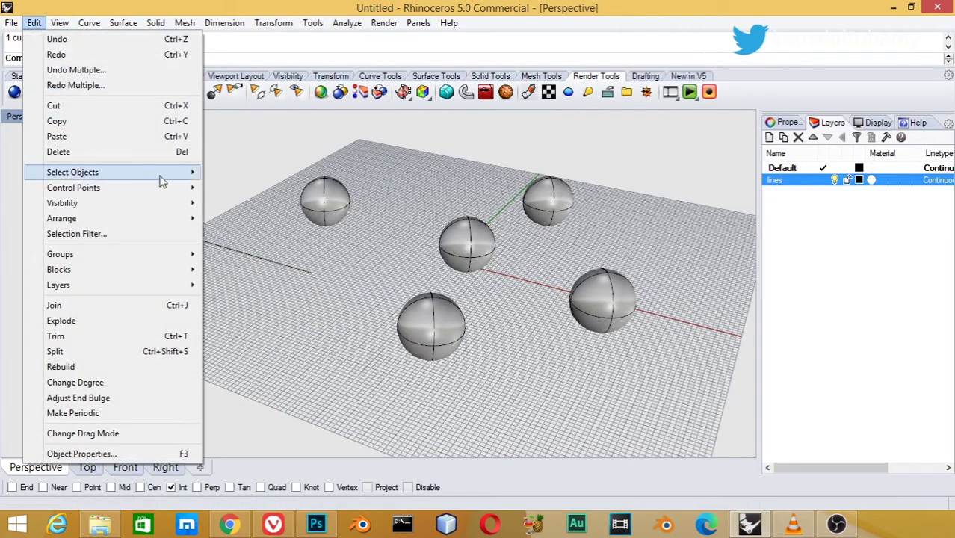
pyautogui.moveTo(73, 172)
pyautogui.click(266, 233)
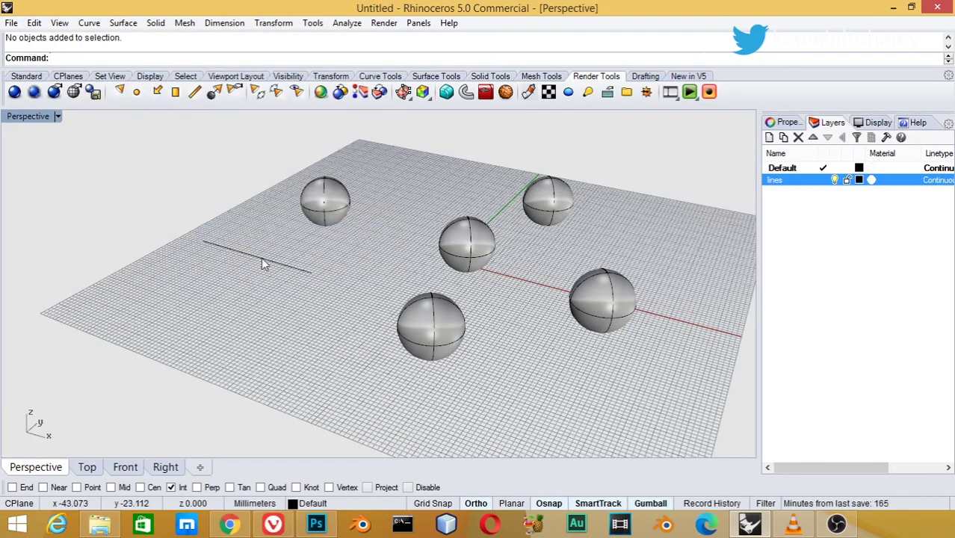
# Step: Create a square plane on the grid with Plane > 3 Points
pyautogui.click(124, 24)
pyautogui.moveTo(139, 39)
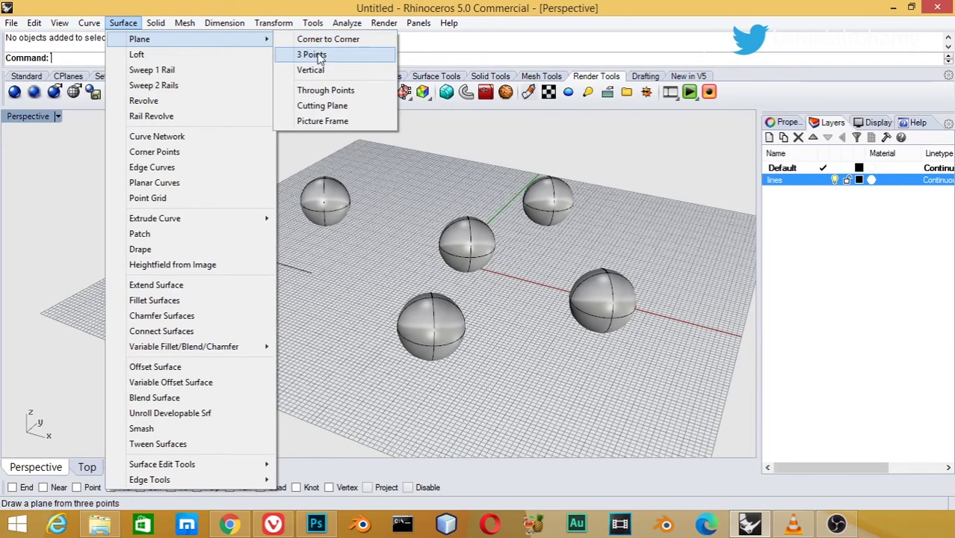
pyautogui.click(310, 55)
pyautogui.click(212, 290)
pyautogui.click(312, 322)
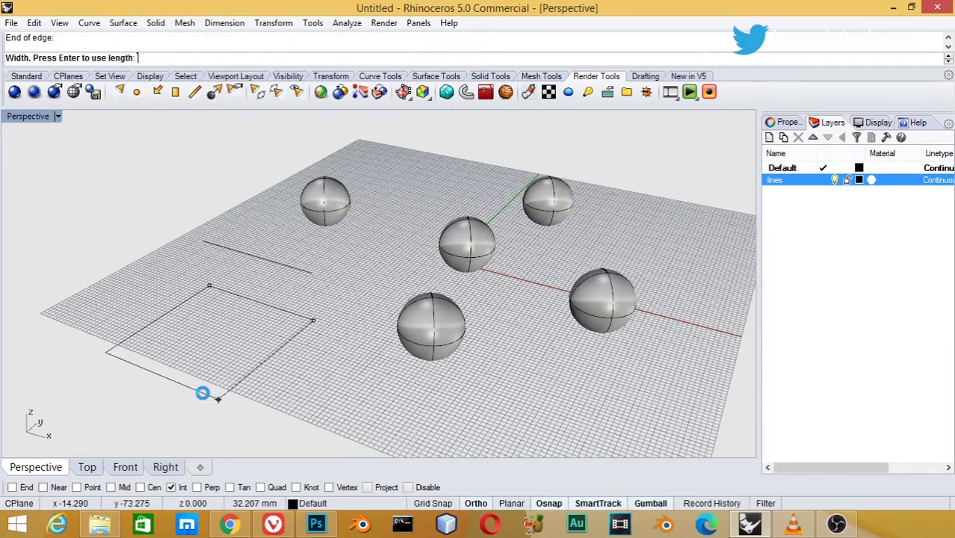
pyautogui.click(202, 392)
pyautogui.click(241, 344)
# Step: Extrude the plane's four edges straight up into box walls, then try selecting polysurfaces
pyautogui.click(123, 23)
pyautogui.moveTo(155, 218)
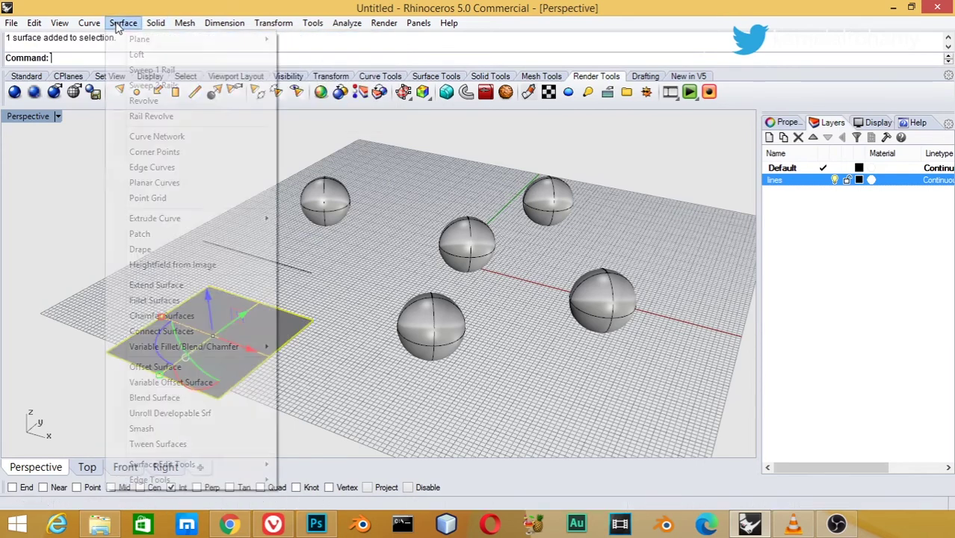
pyautogui.click(313, 218)
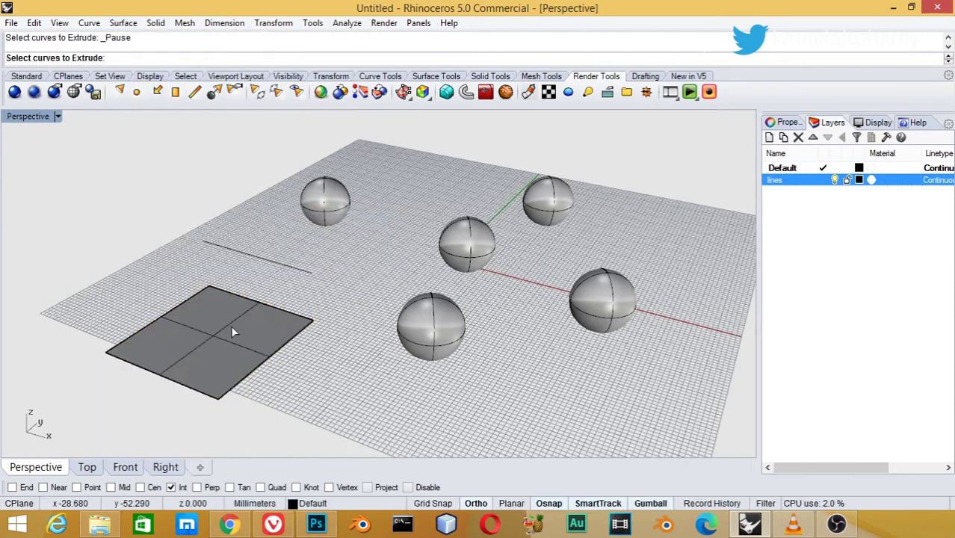
pyautogui.click(293, 315)
pyautogui.click(296, 336)
pyautogui.click(201, 392)
pyautogui.click(167, 313)
pyautogui.press('Return')
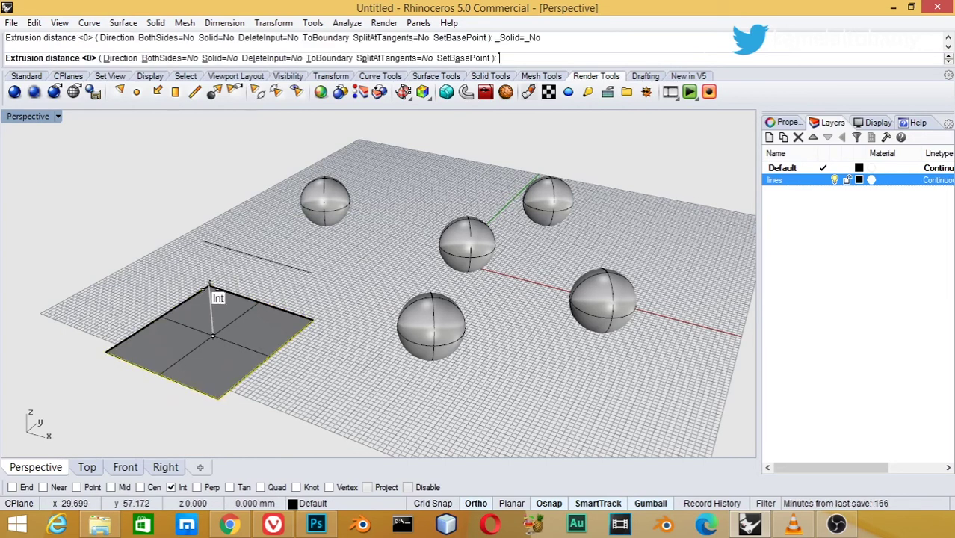
pyautogui.click(207, 212)
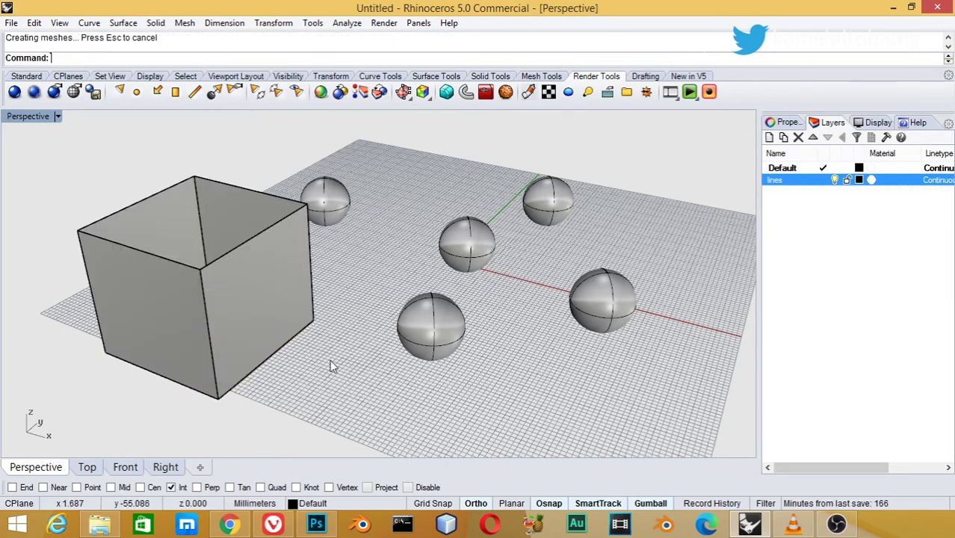
pyautogui.click(34, 24)
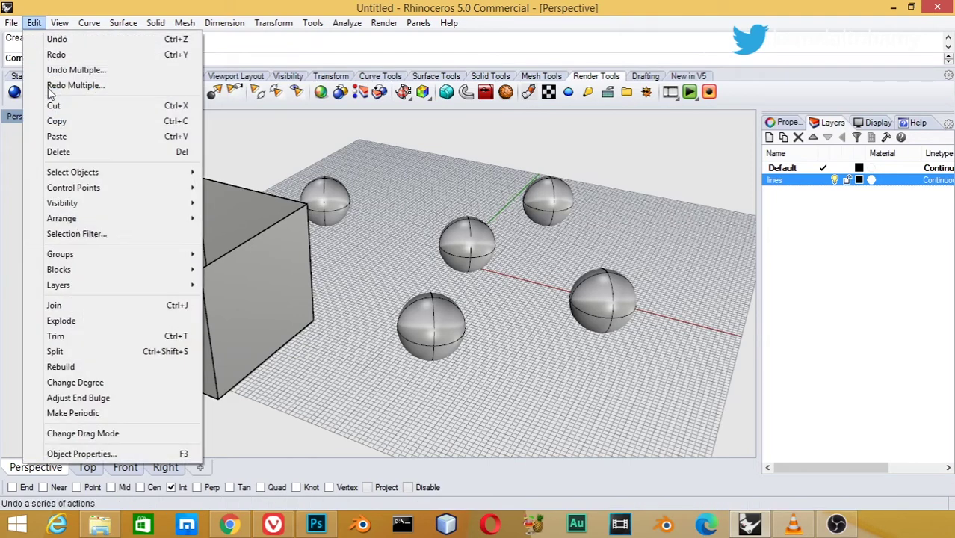
pyautogui.moveTo(73, 172)
pyautogui.click(252, 230)
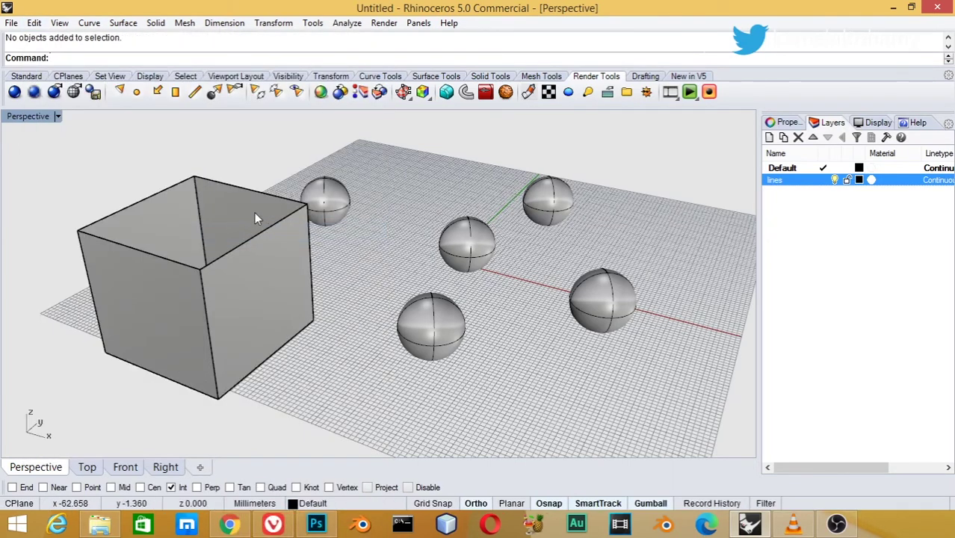
# Step: Create a solid paraboloid in front of the spheres, beside the open-topped box
pyautogui.click(156, 23)
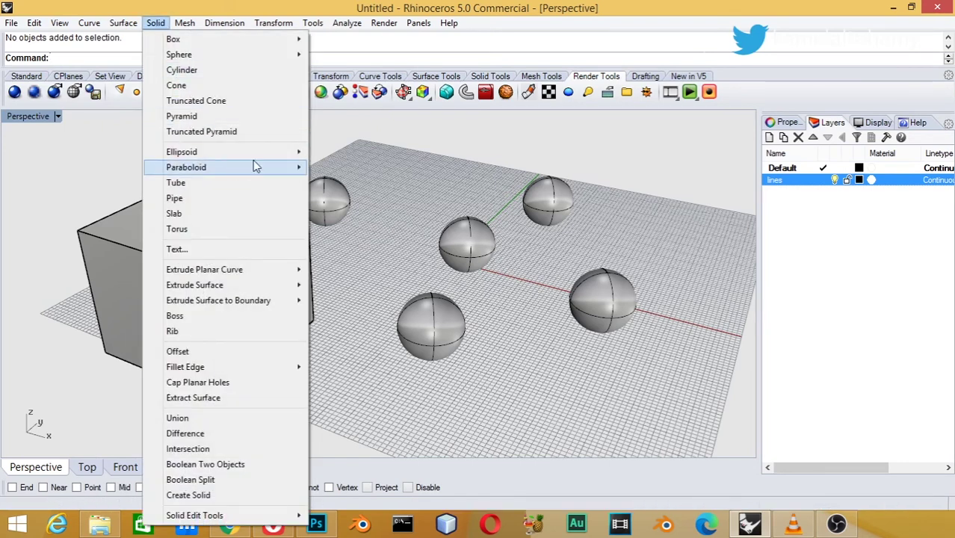
pyautogui.moveTo(182, 151)
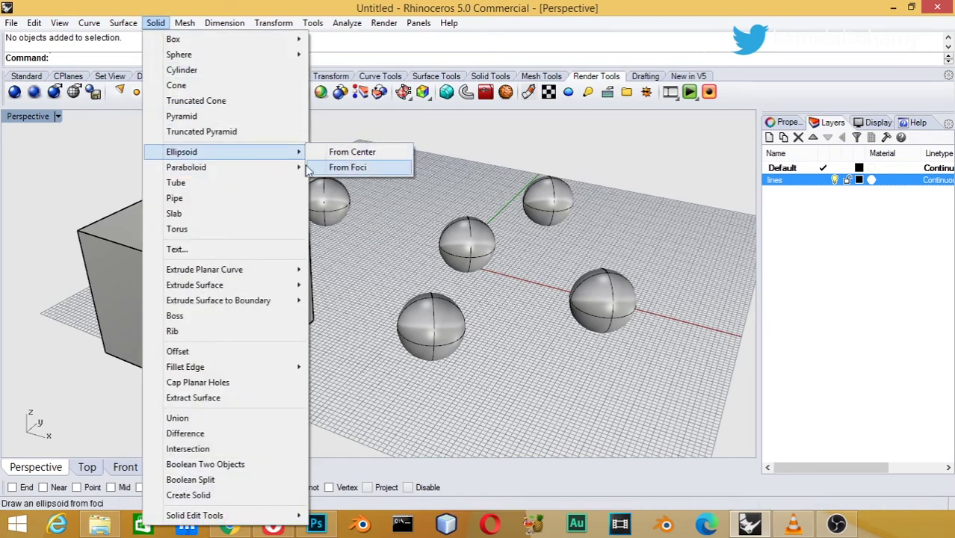
pyautogui.click(340, 168)
pyautogui.click(536, 386)
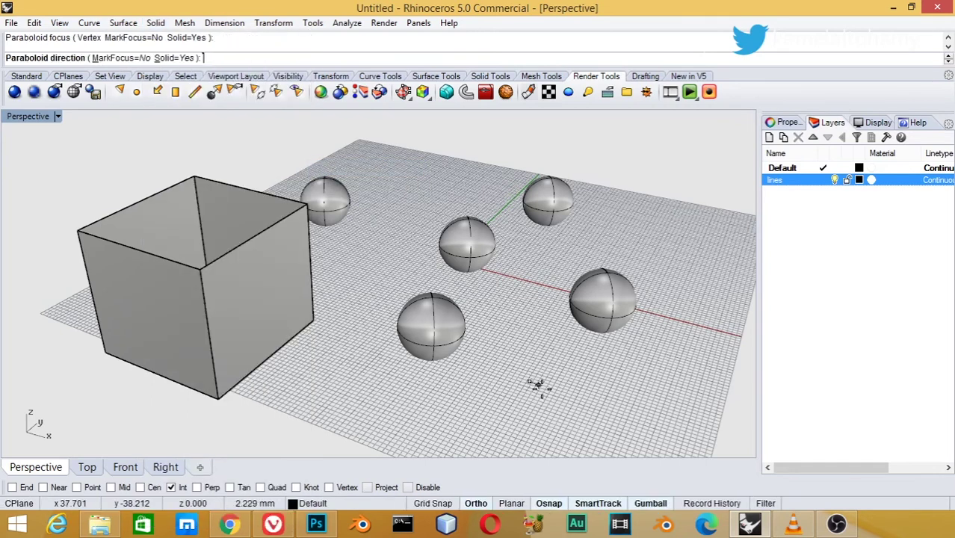
pyautogui.click(556, 398)
pyautogui.click(516, 381)
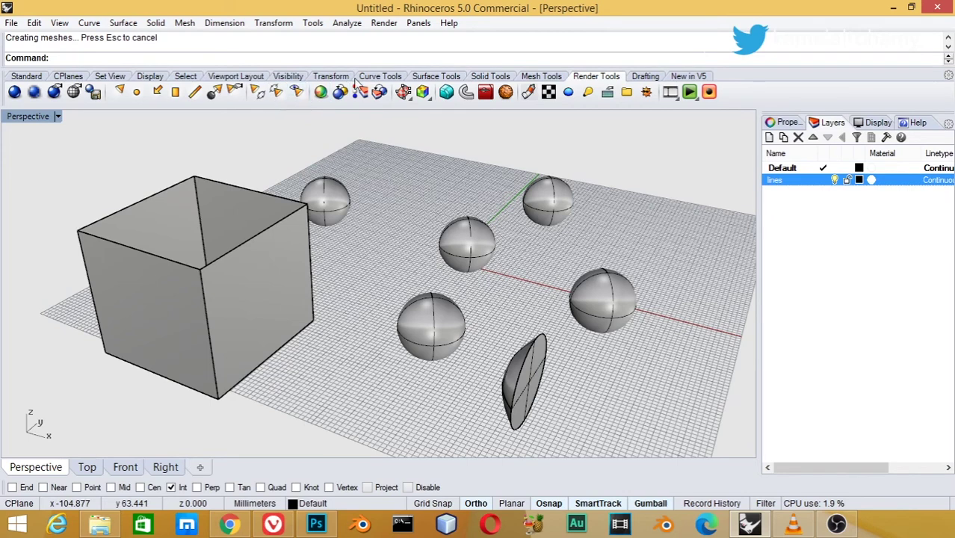
pyautogui.click(187, 77)
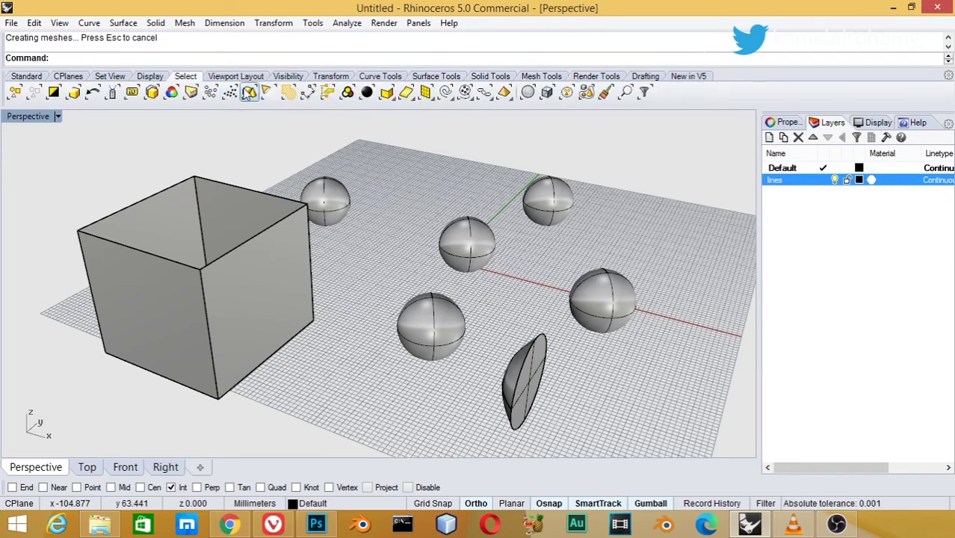
# Step: Select the paraboloid with Select Polysurfaces and drag it toward the front right
pyautogui.click(35, 24)
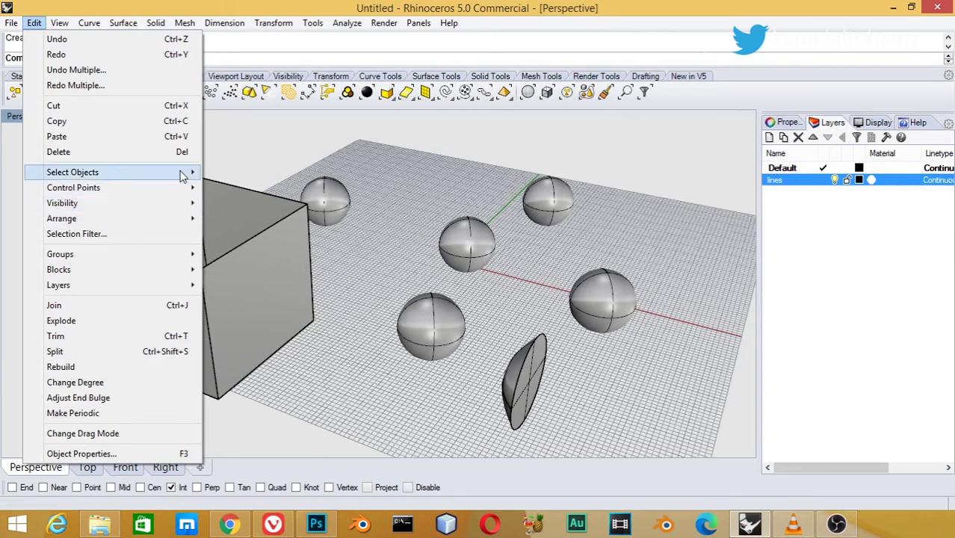
pyautogui.moveTo(73, 172)
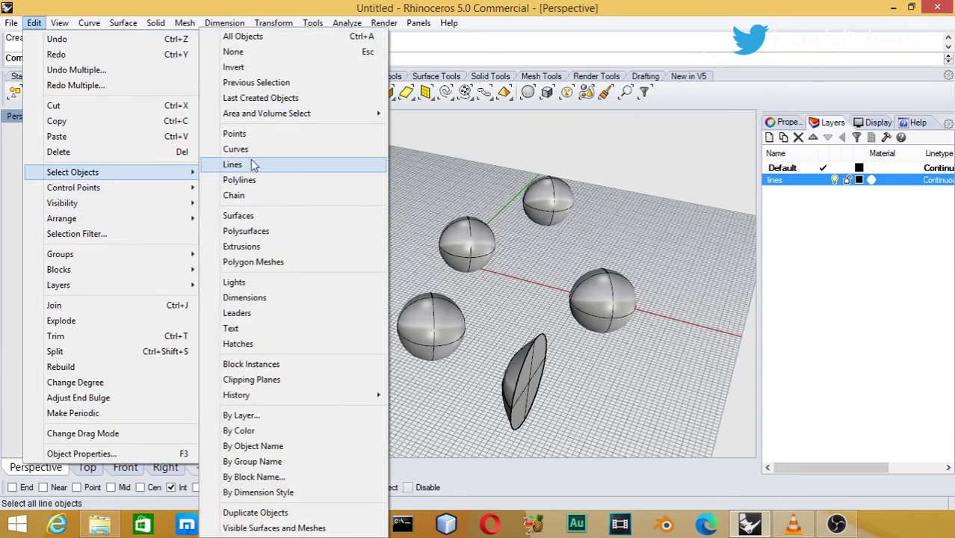
pyautogui.click(260, 232)
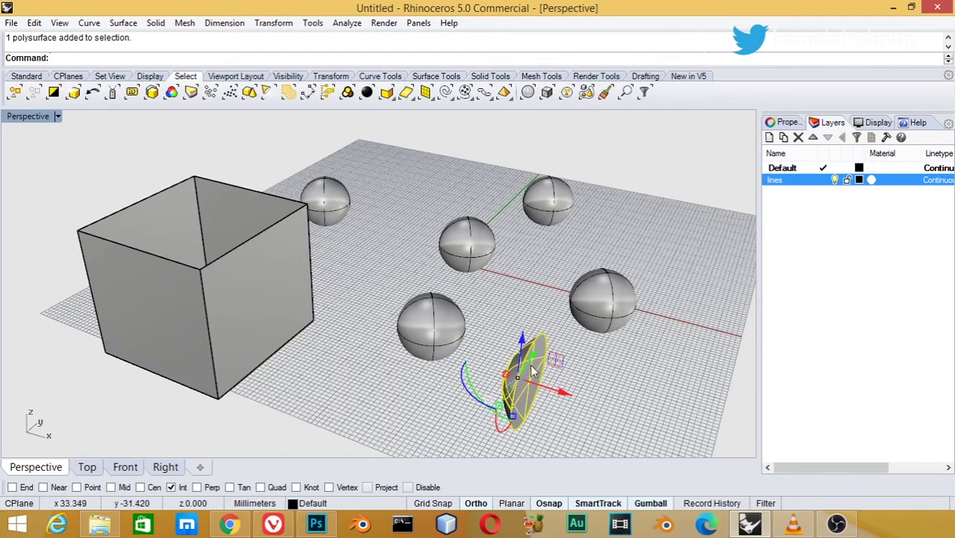
pyautogui.moveTo(565, 393); pyautogui.dragTo(448, 390)
pyautogui.click(448, 389)
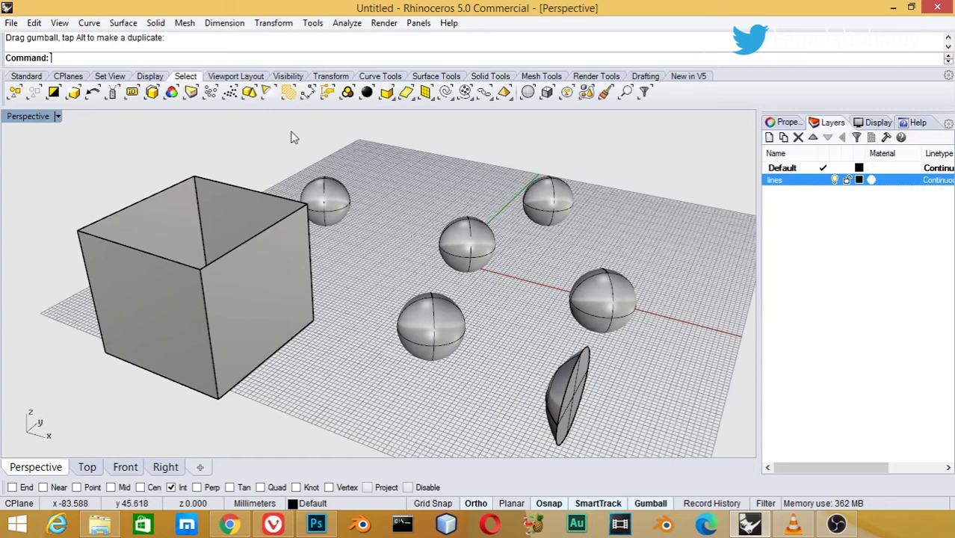
# Step: Select all surfaces, including the box walls and spheres
pyautogui.click(34, 22)
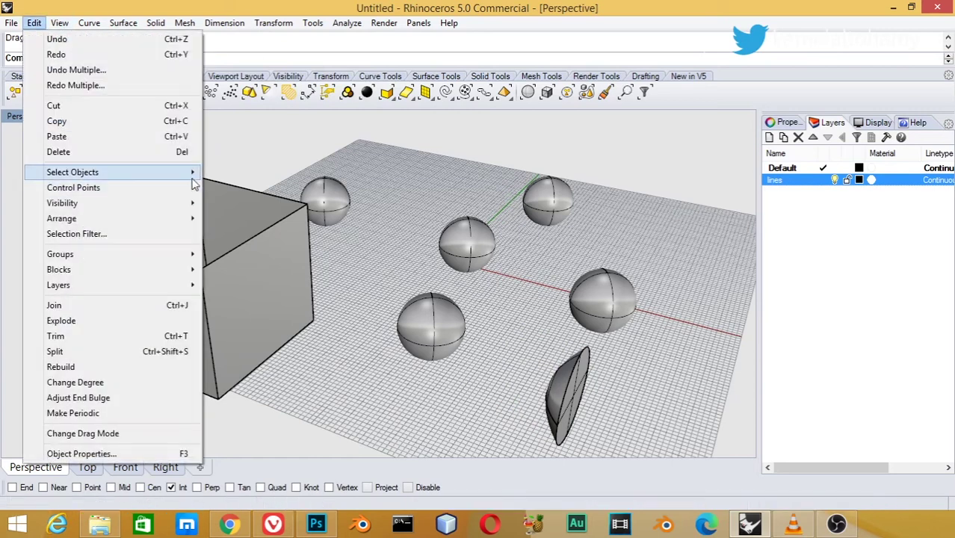
pyautogui.moveTo(112, 172)
pyautogui.click(258, 222)
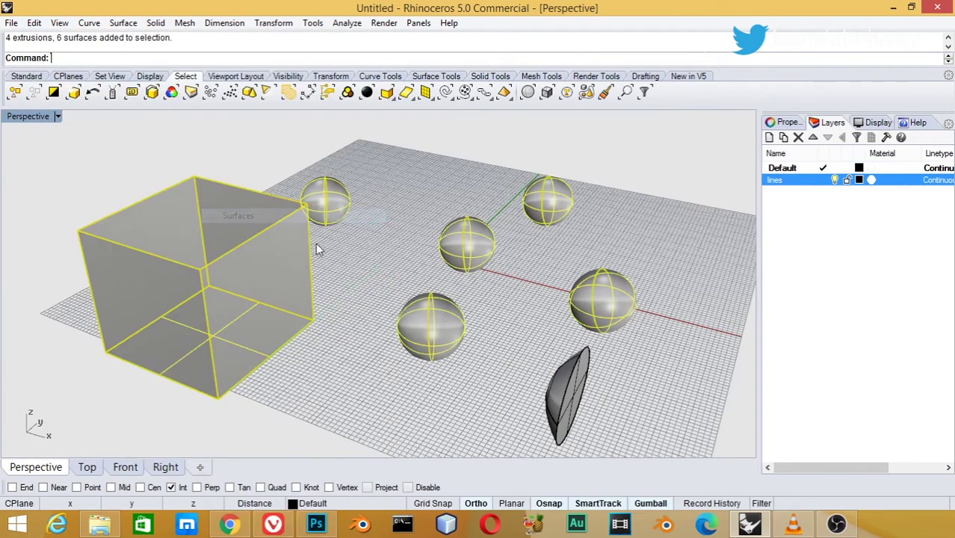
pyautogui.click(425, 404)
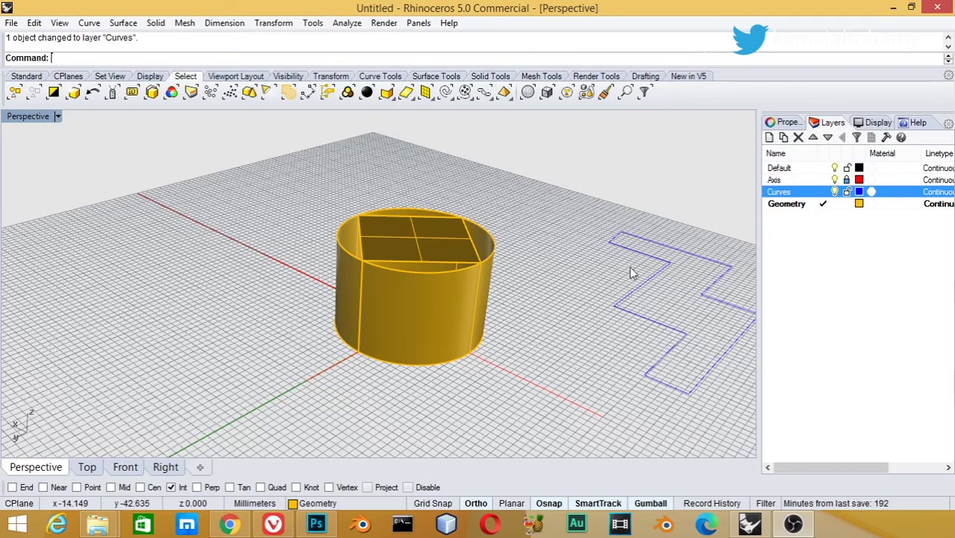
# Step: Add a new layer in the Layers panel
pyautogui.click(770, 137)
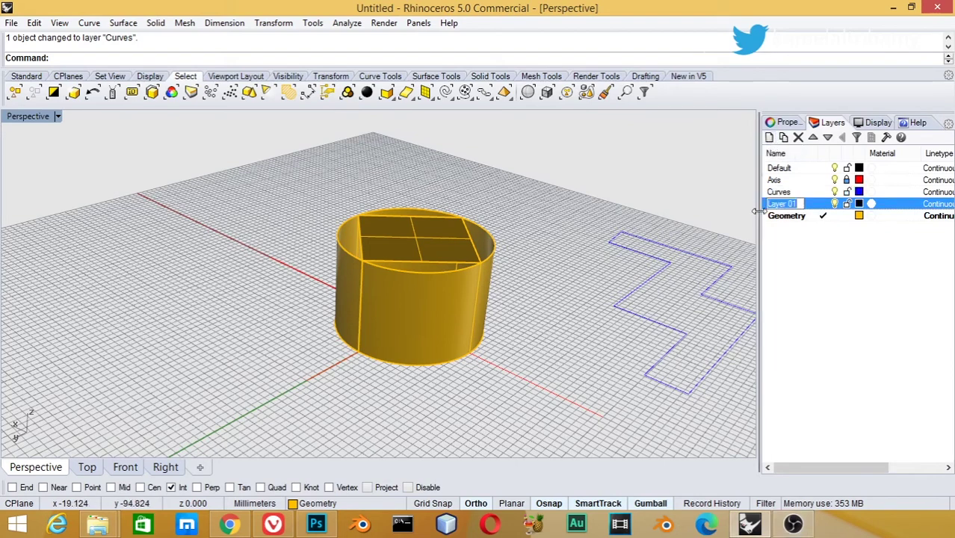
# Step: Name the new layer design and add a sublayer named base under it
pyautogui.write('design')
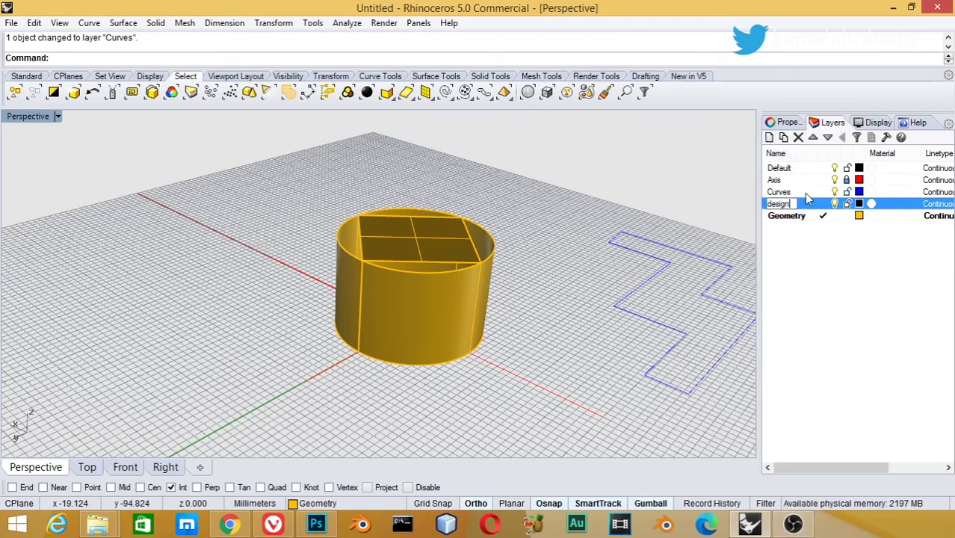
pyautogui.press('Return')
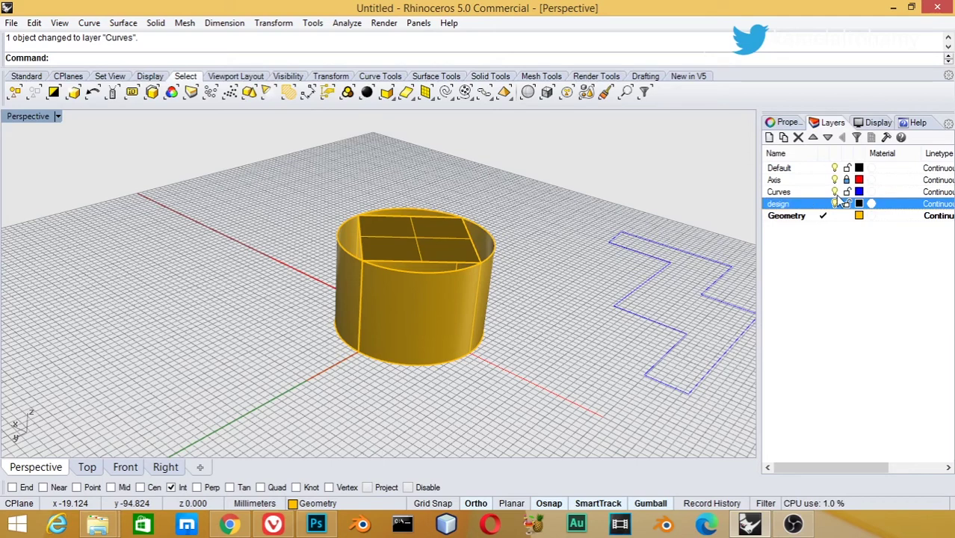
pyautogui.click(783, 138)
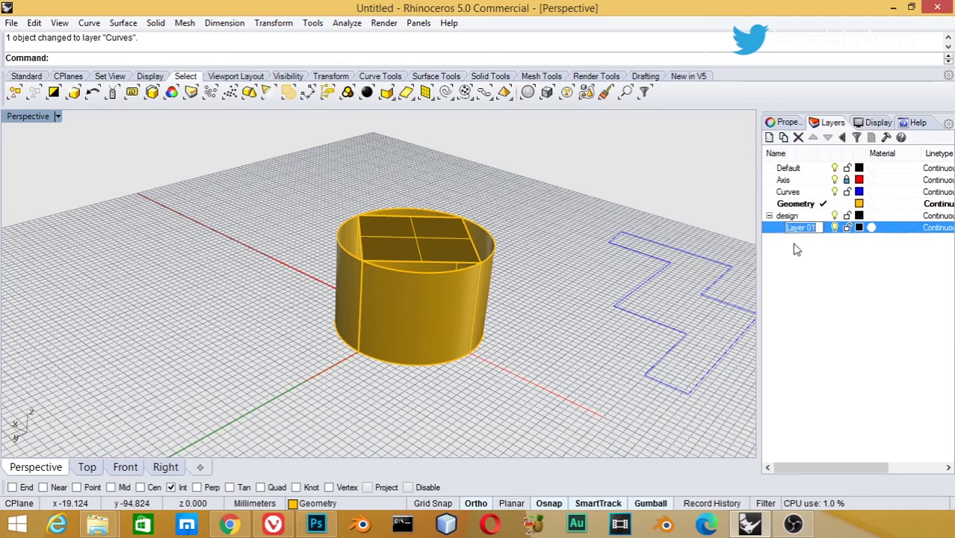
pyautogui.write('b')
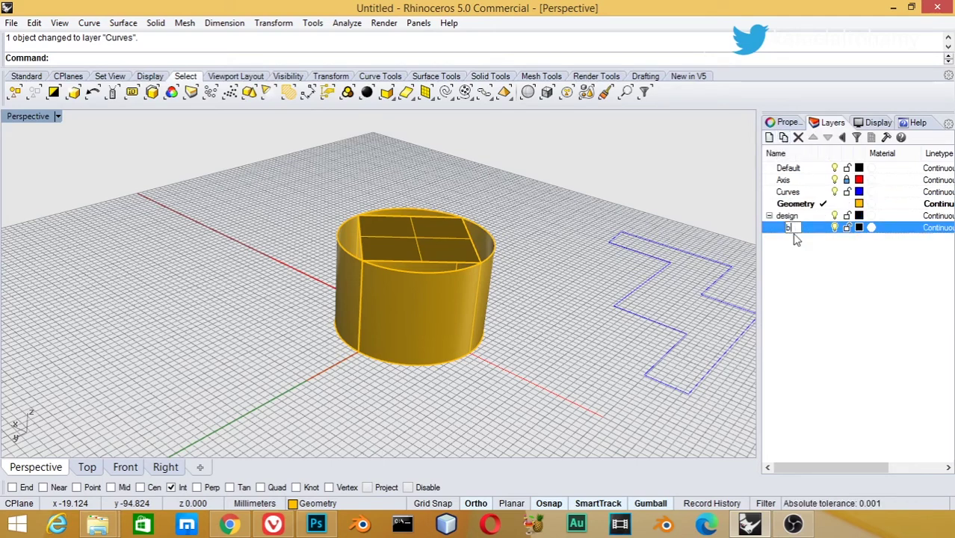
pyautogui.press('Return')
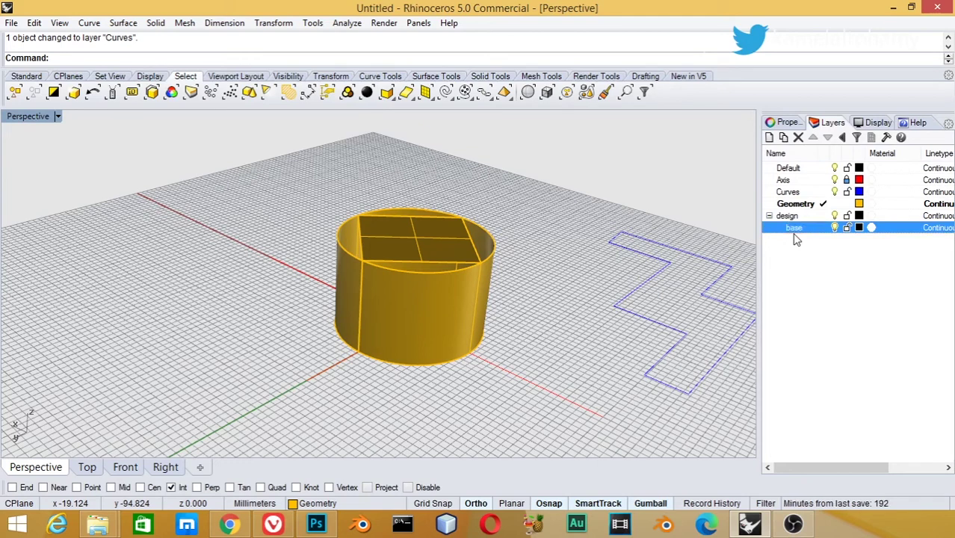
pyautogui.click(855, 243)
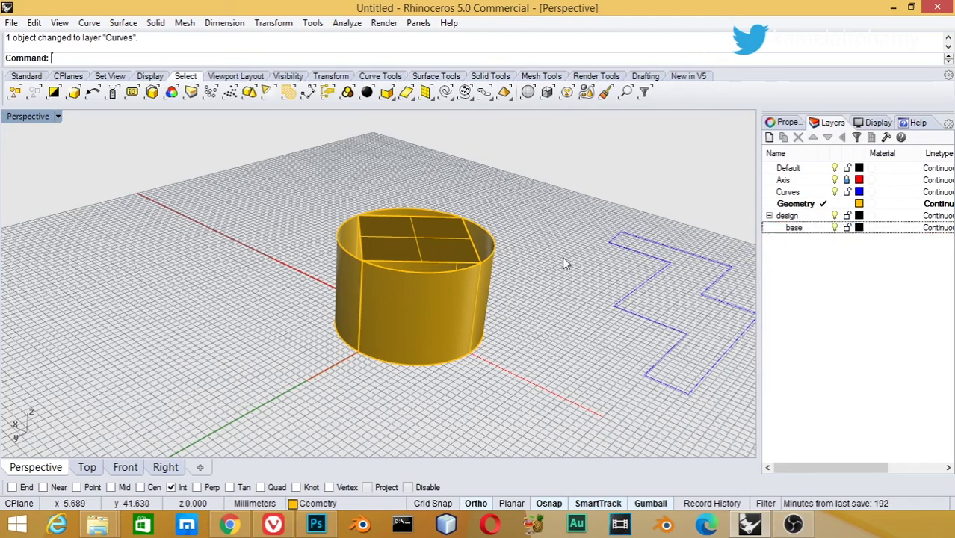
pyautogui.click(123, 23)
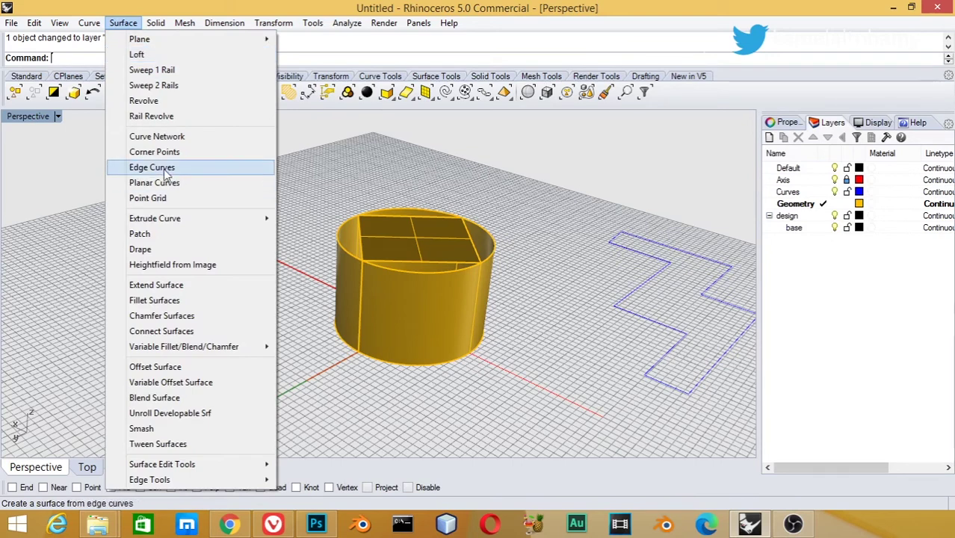
# Step: Draw a flat plane surface from three points on the grid
pyautogui.moveTo(139, 39)
pyautogui.click(309, 55)
pyautogui.click(259, 157)
pyautogui.click(308, 175)
pyautogui.click(231, 203)
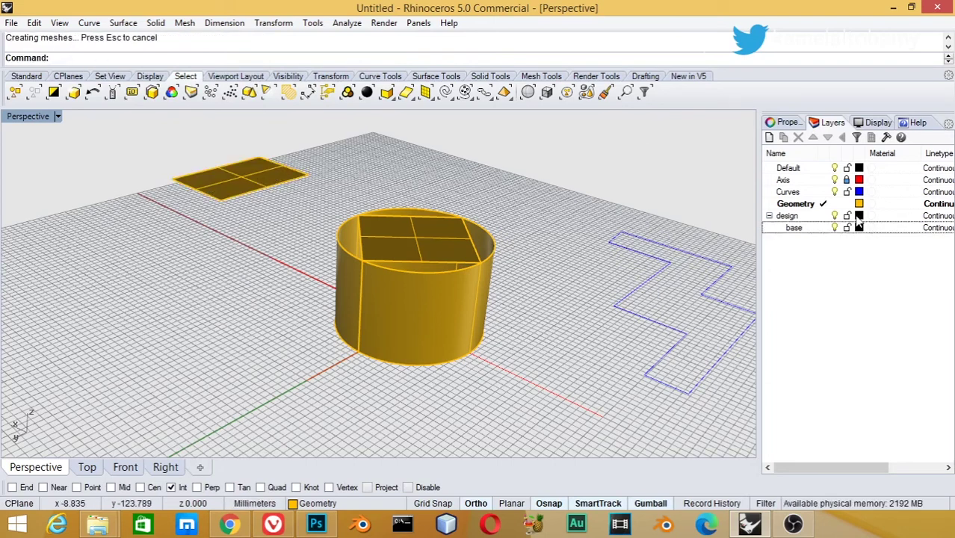
# Step: Set the design layer's colour to Cyan
pyautogui.click(858, 216)
pyautogui.click(334, 306)
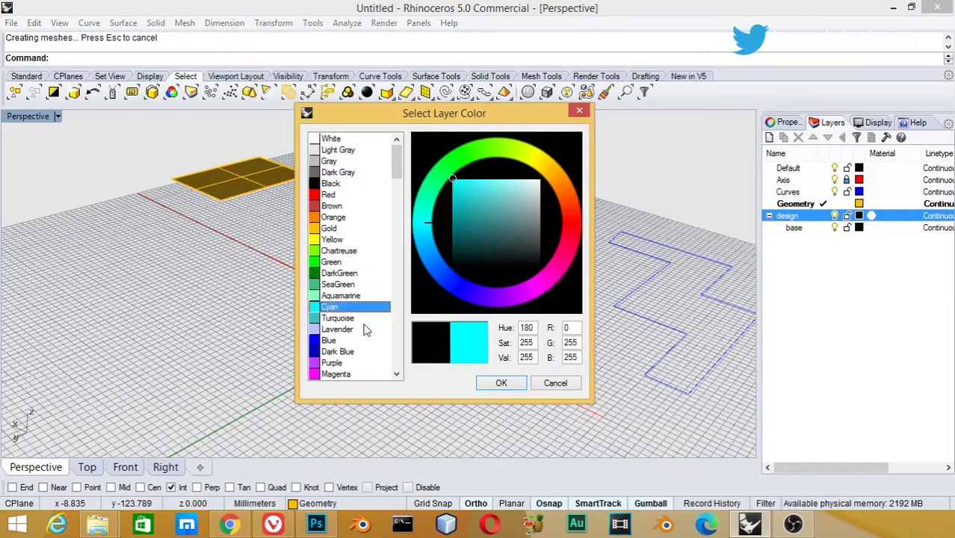
pyautogui.click(499, 382)
# Step: Move the new plane onto the design layer and toggle its visibility off and on
pyautogui.click(259, 192)
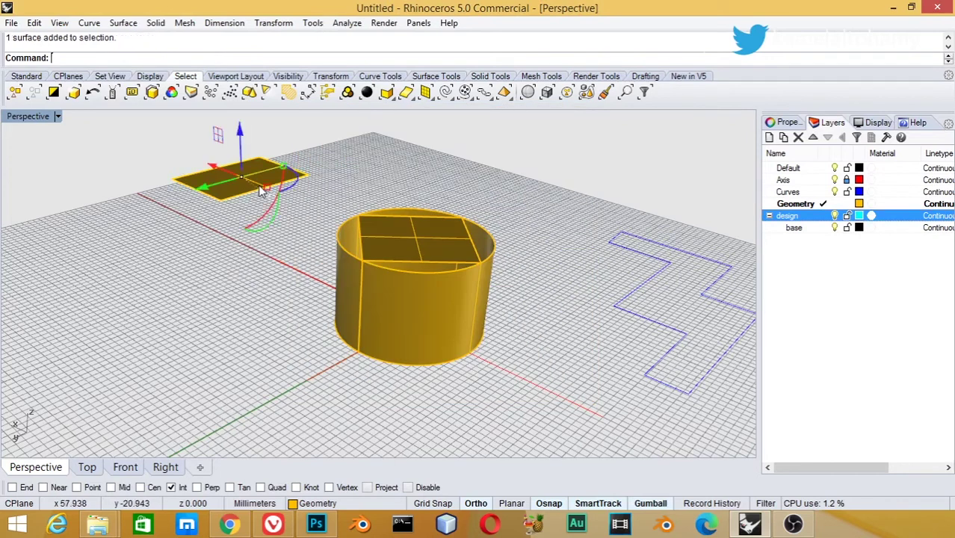
pyautogui.rightClick(803, 217)
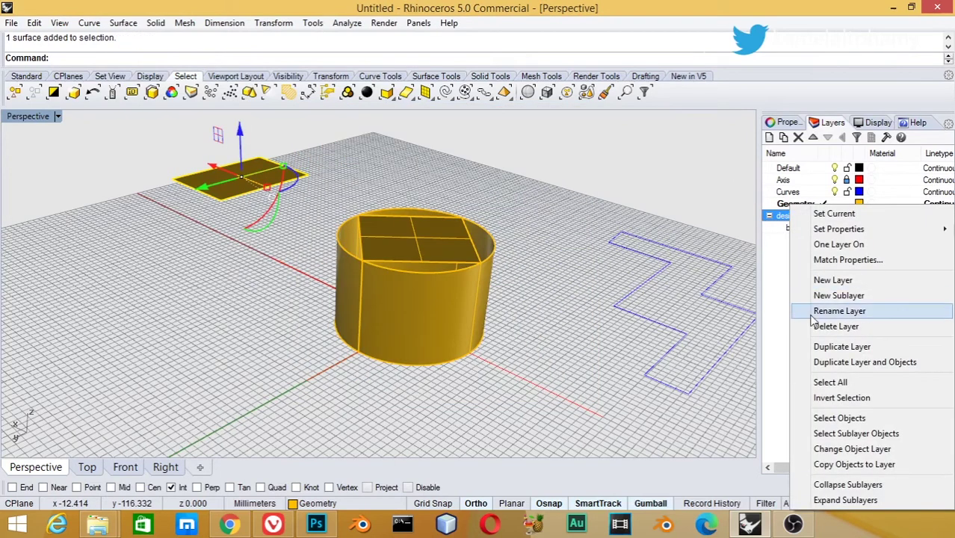
pyautogui.click(849, 449)
pyautogui.click(337, 186)
pyautogui.click(275, 183)
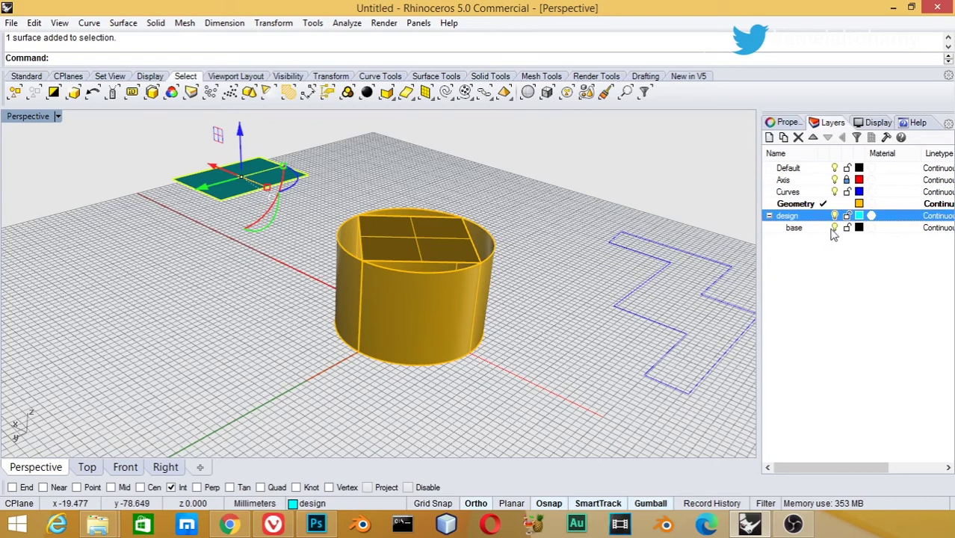
pyautogui.click(834, 215)
pyautogui.click(835, 216)
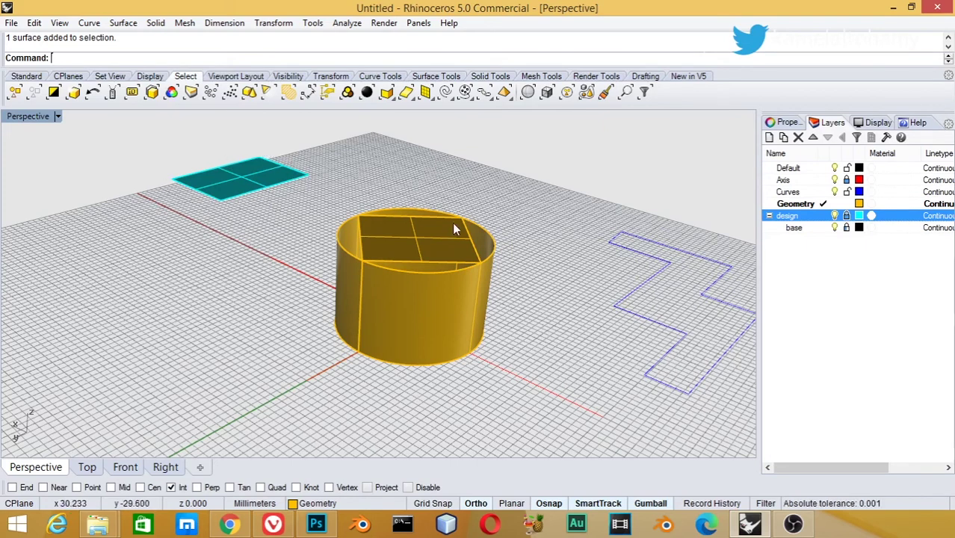
# Step: Draw a circle centred on the cyan rectangle's corner using the Int osnap
pyautogui.write('C')
pyautogui.press('Return')
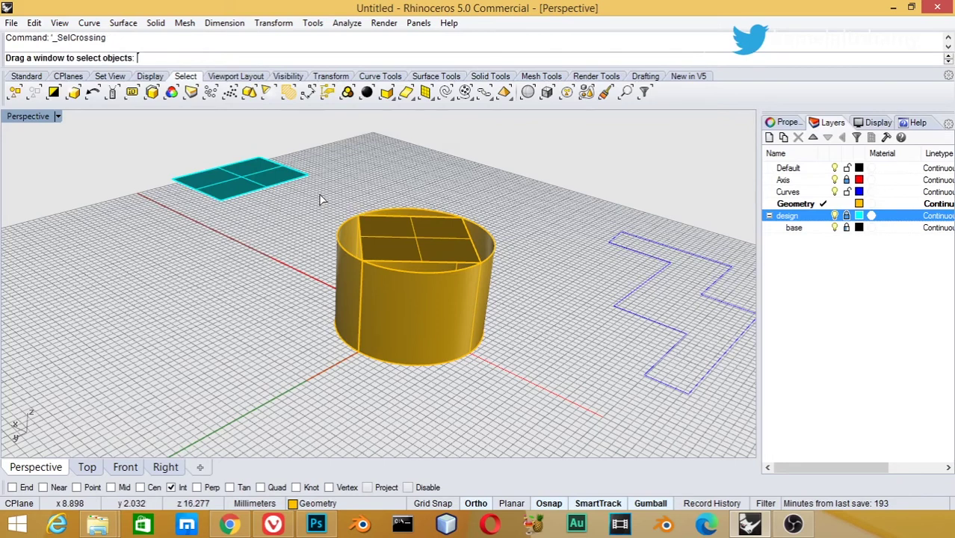
pyautogui.press('Escape')
pyautogui.write('Ci')
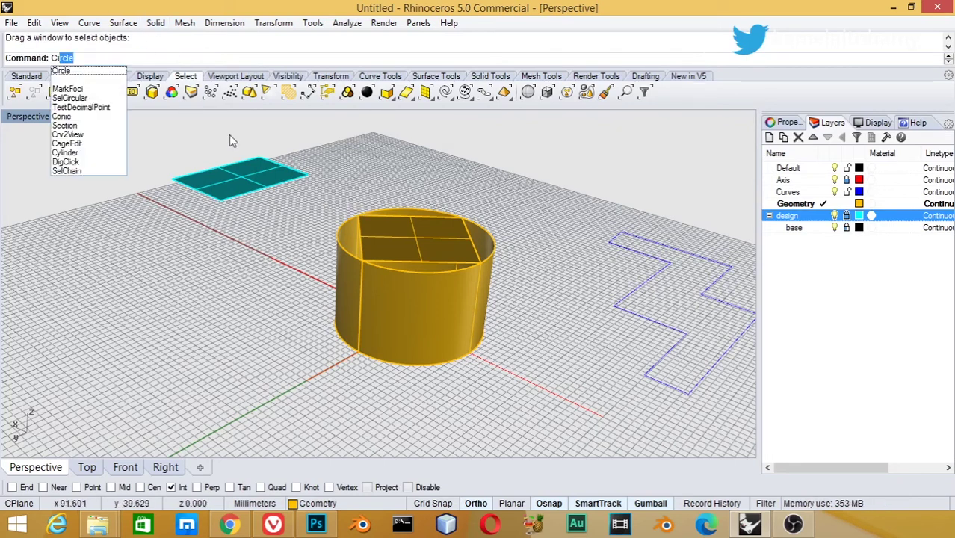
pyautogui.press('Return')
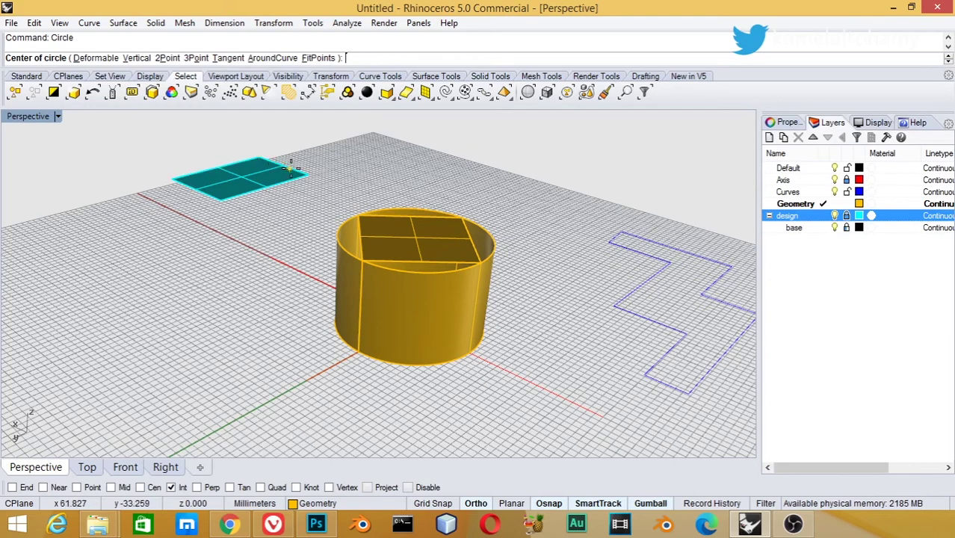
pyautogui.click(307, 173)
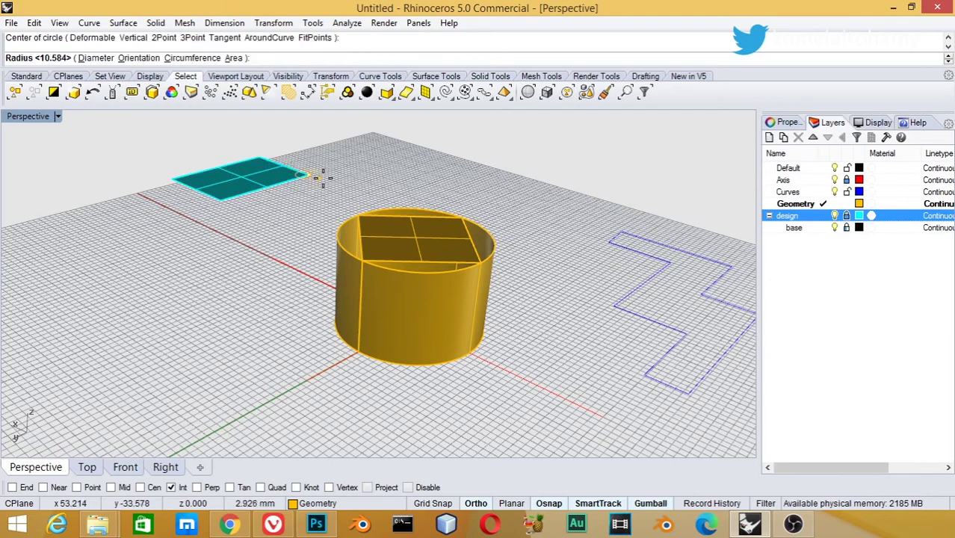
pyautogui.click(361, 182)
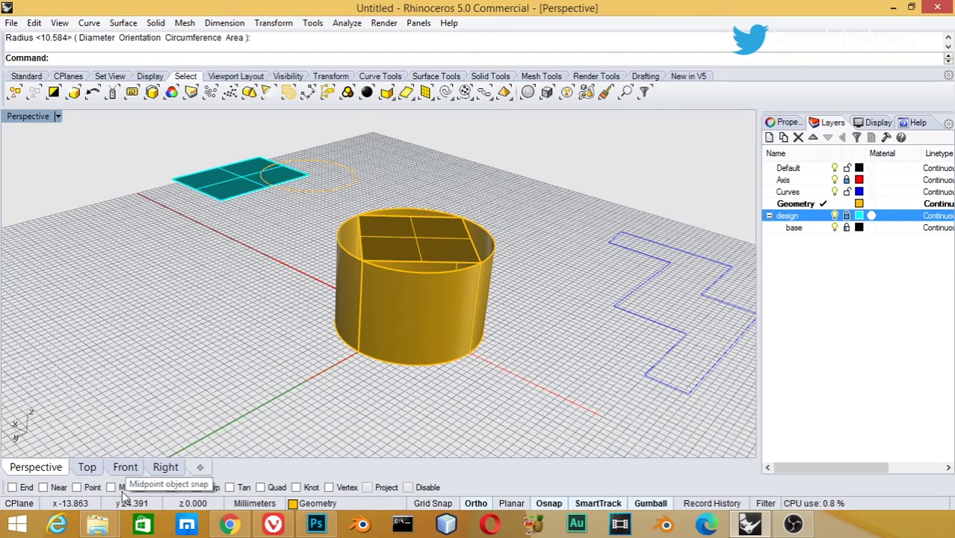
# Step: Toggle the Int object snap off and back on
pyautogui.click(171, 487)
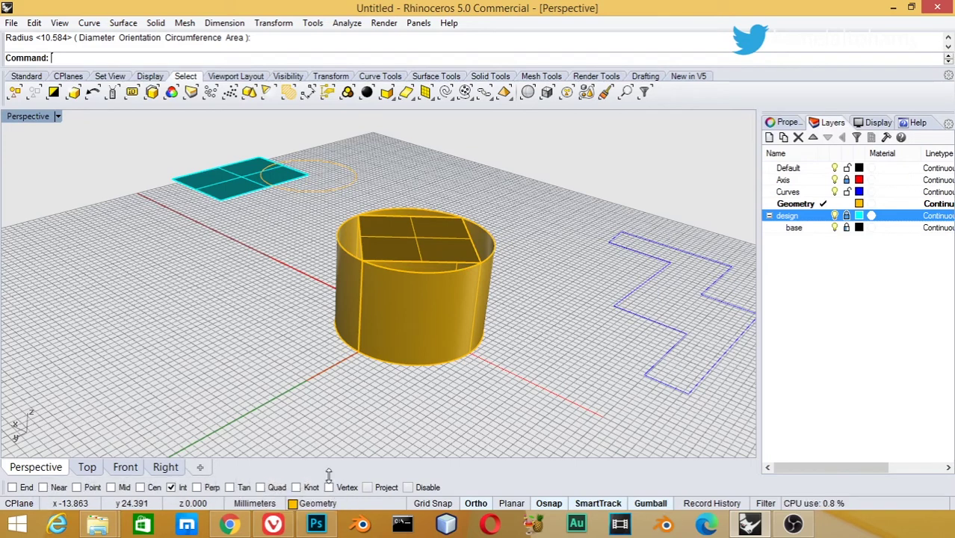
pyautogui.click(172, 487)
pyautogui.click(173, 487)
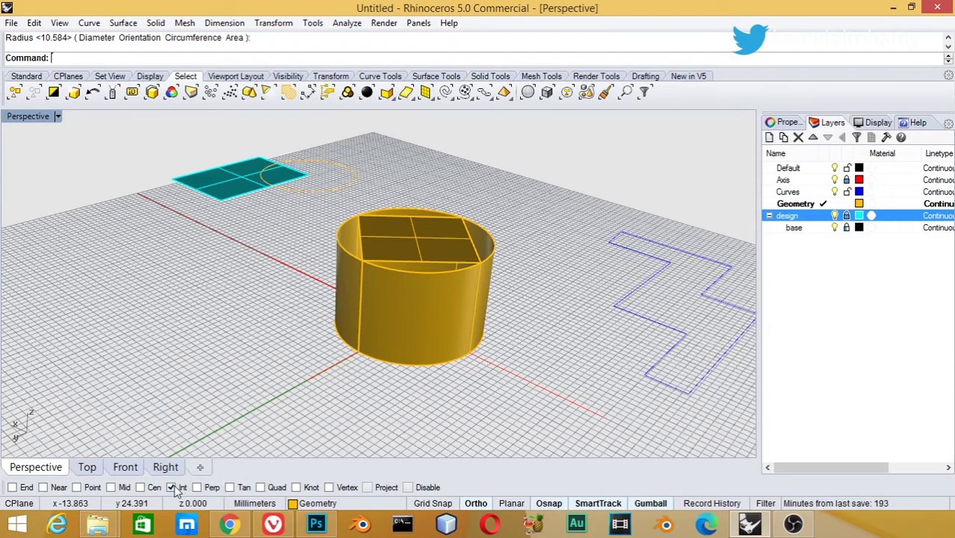
pyautogui.click(173, 487)
pyautogui.click(173, 487)
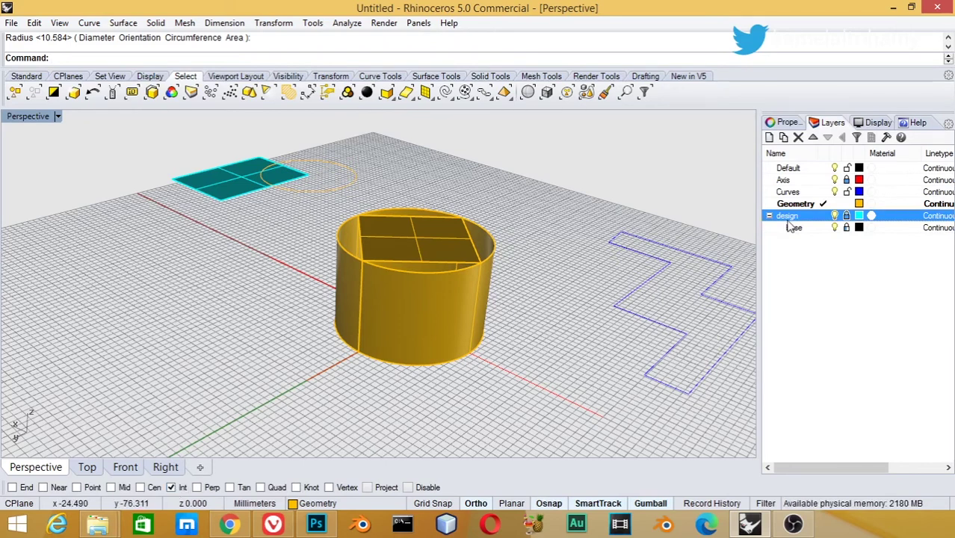
# Step: Lock design and its base sublayer, make Curves DarkGreen, and hide the Axis layer
pyautogui.click(847, 216)
pyautogui.click(645, 257)
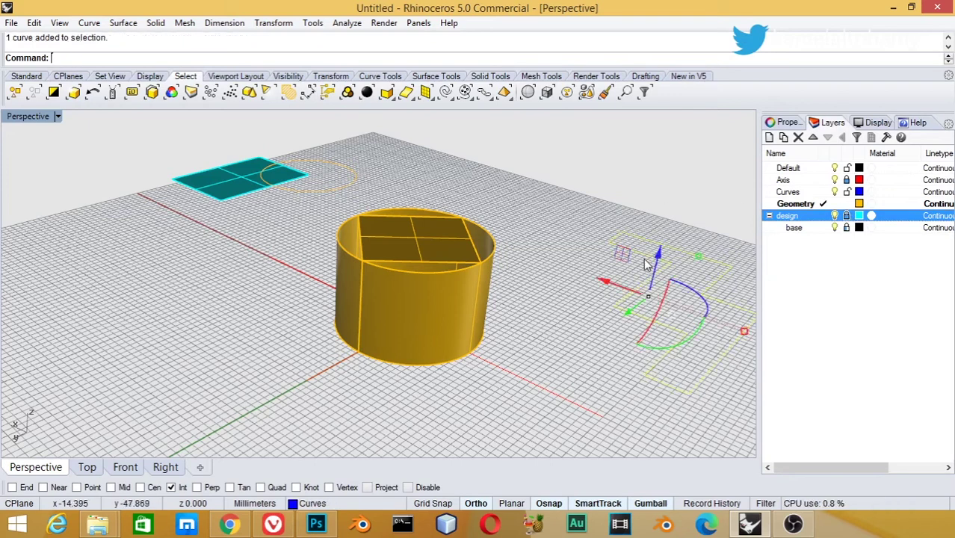
pyautogui.click(858, 191)
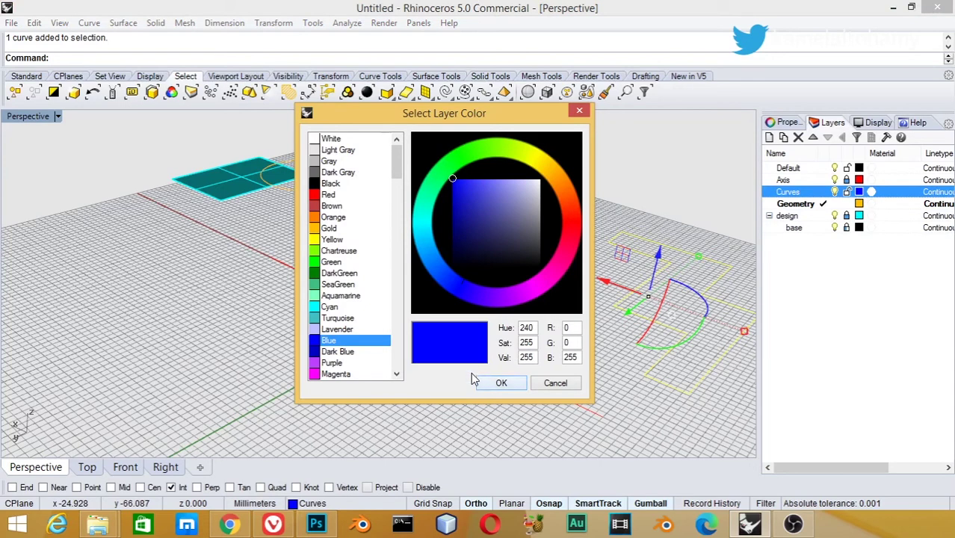
pyautogui.click(340, 273)
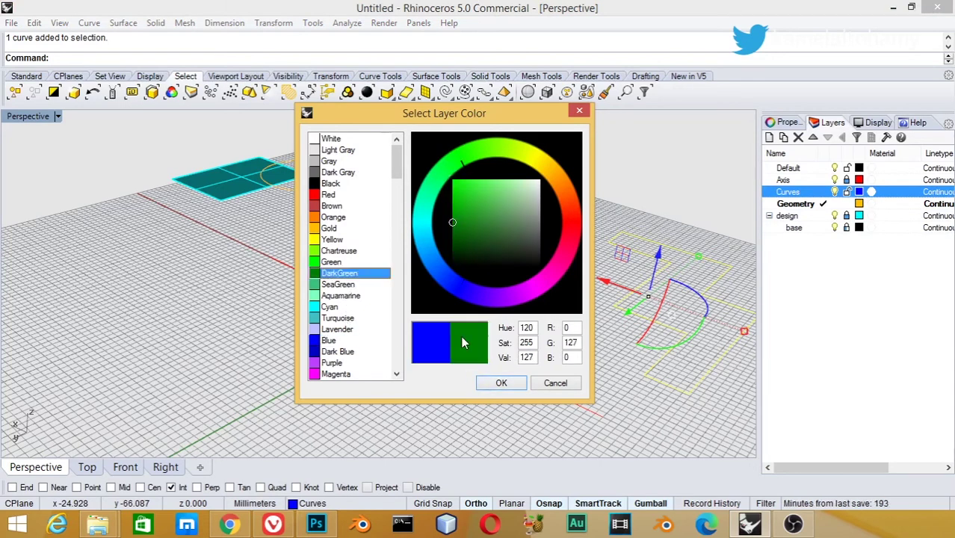
pyautogui.click(501, 383)
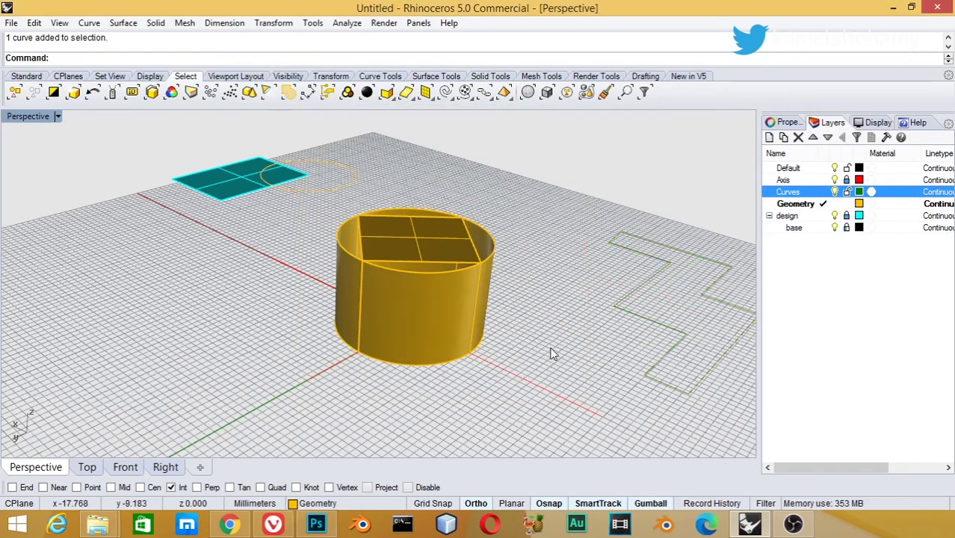
pyautogui.click(801, 180)
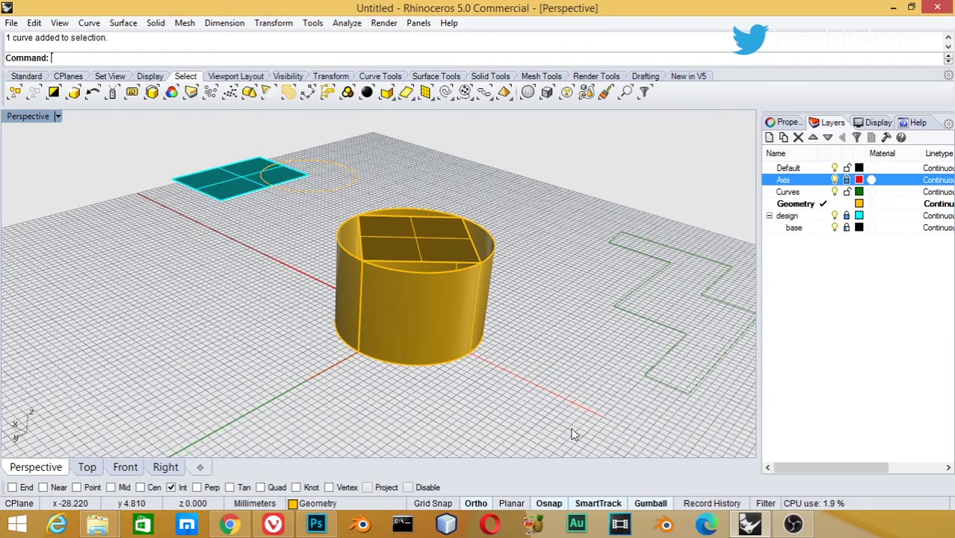
pyautogui.click(835, 180)
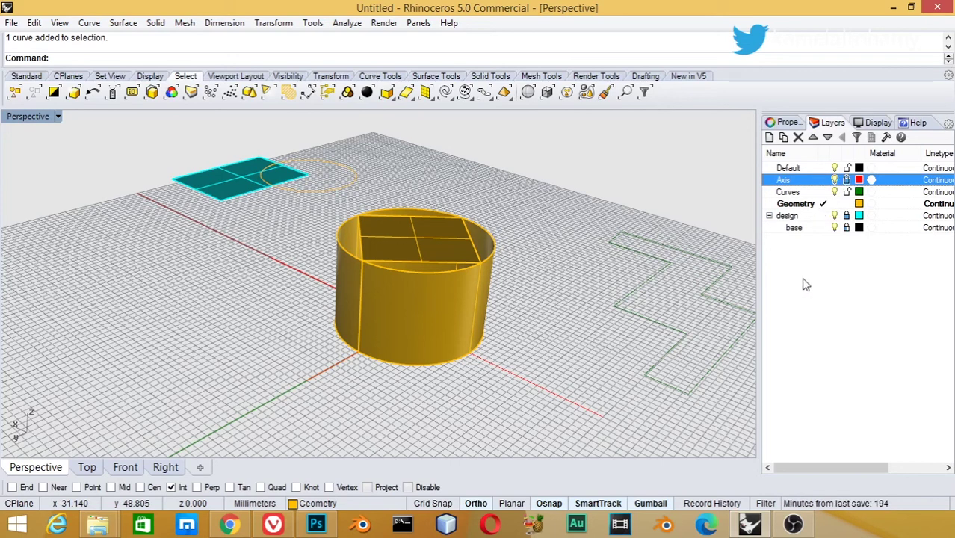
# Step: Duplicate the design layer with its objects and name the copy design2
pyautogui.rightClick(787, 216)
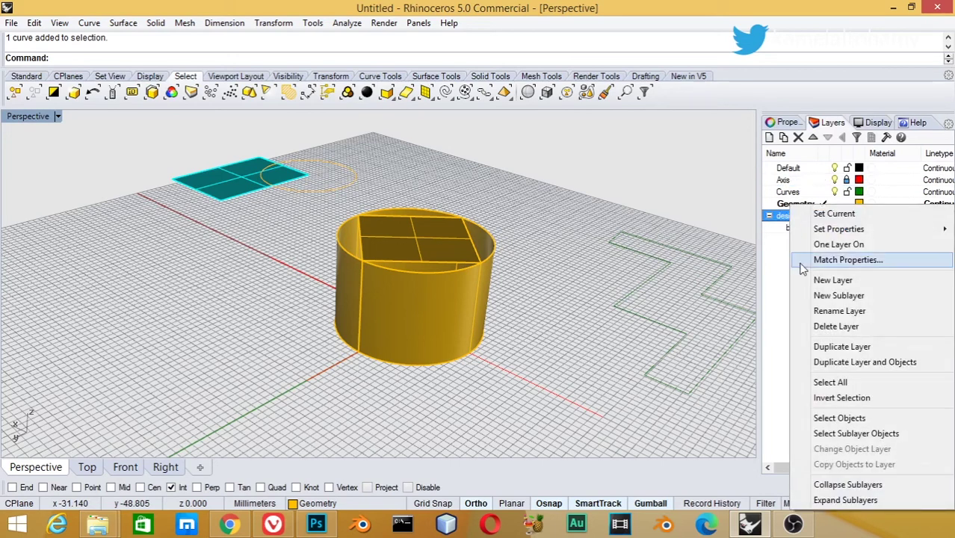
pyautogui.click(856, 363)
pyautogui.click(423, 277)
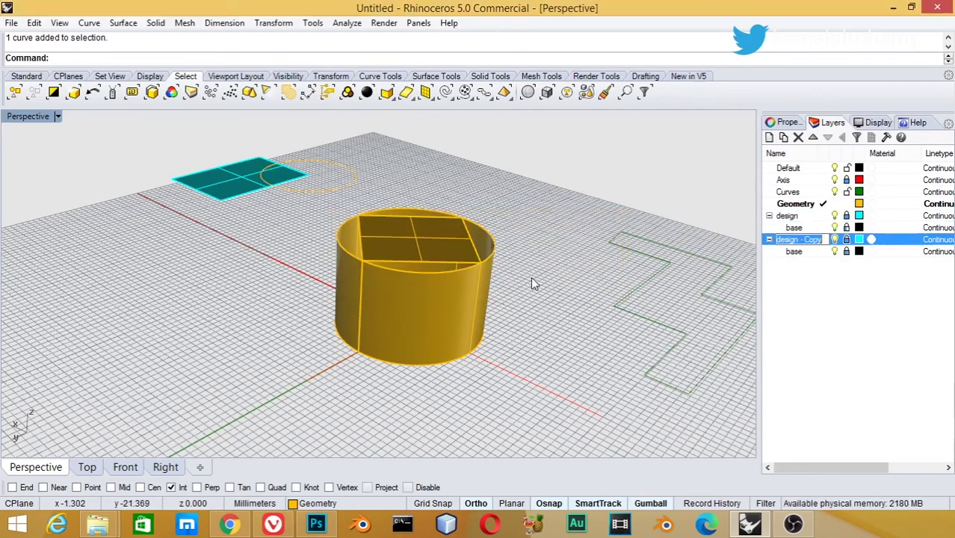
pyautogui.write('des')
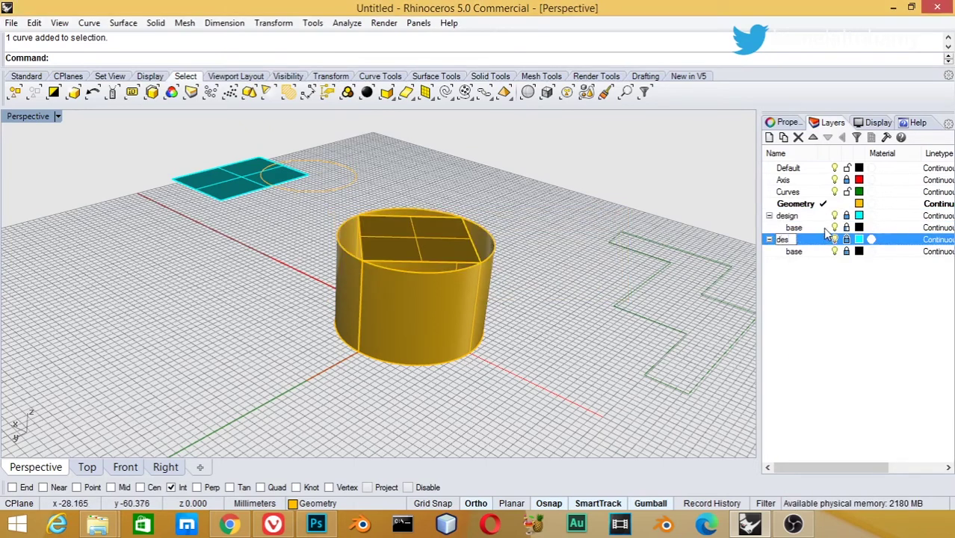
pyautogui.write('ign2')
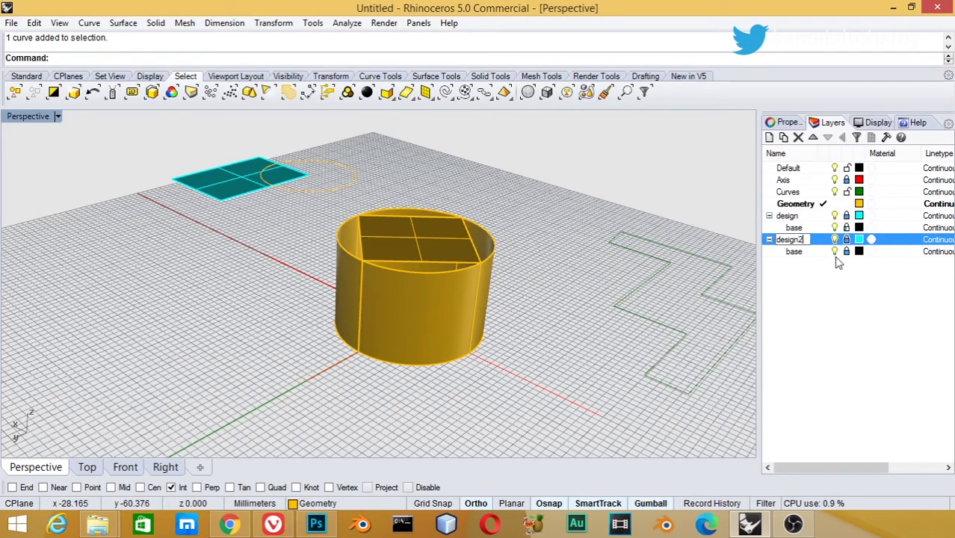
pyautogui.press('Return')
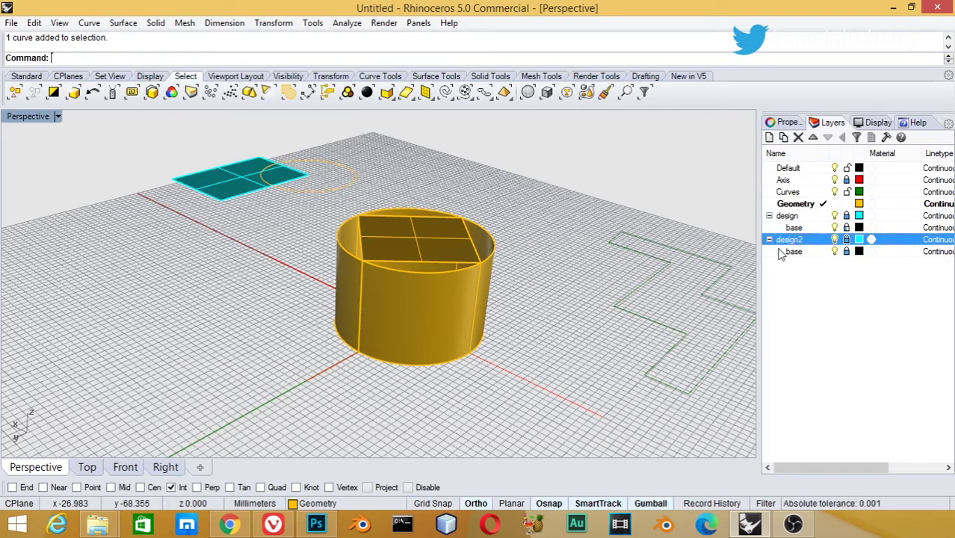
# Step: Try Select All and Select Objects on the design2 layer, which finds nothing
pyautogui.click(837, 216)
pyautogui.click(777, 239)
pyautogui.rightClick(789, 240)
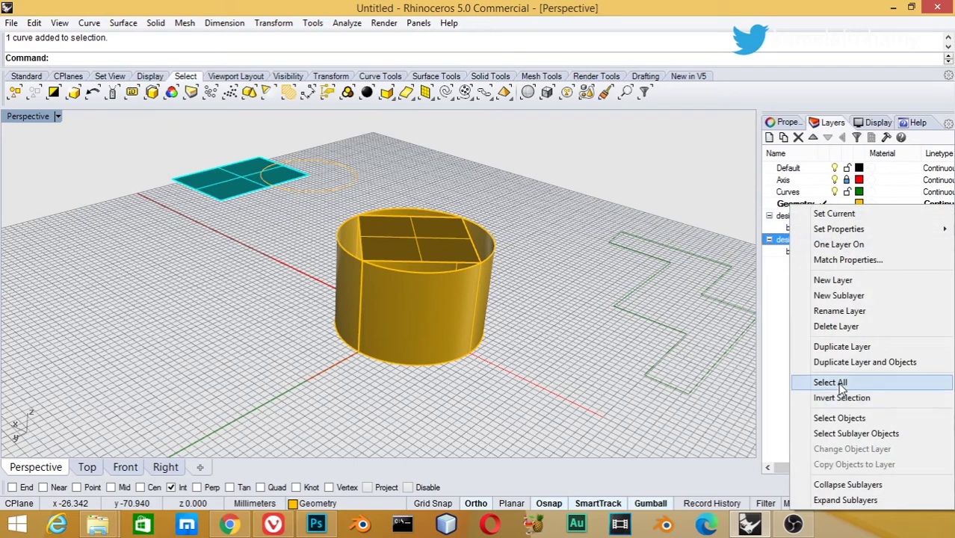
pyautogui.click(831, 381)
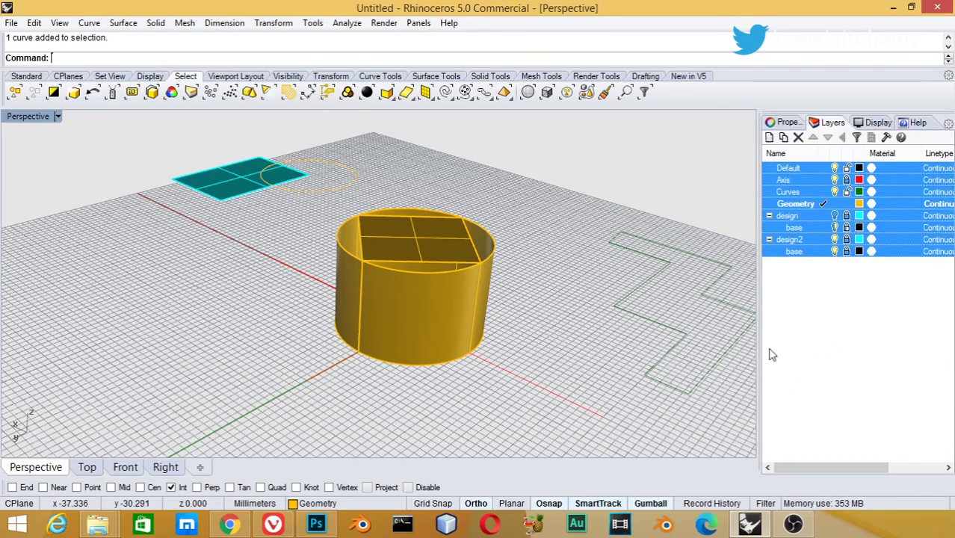
pyautogui.click(807, 304)
pyautogui.rightClick(799, 241)
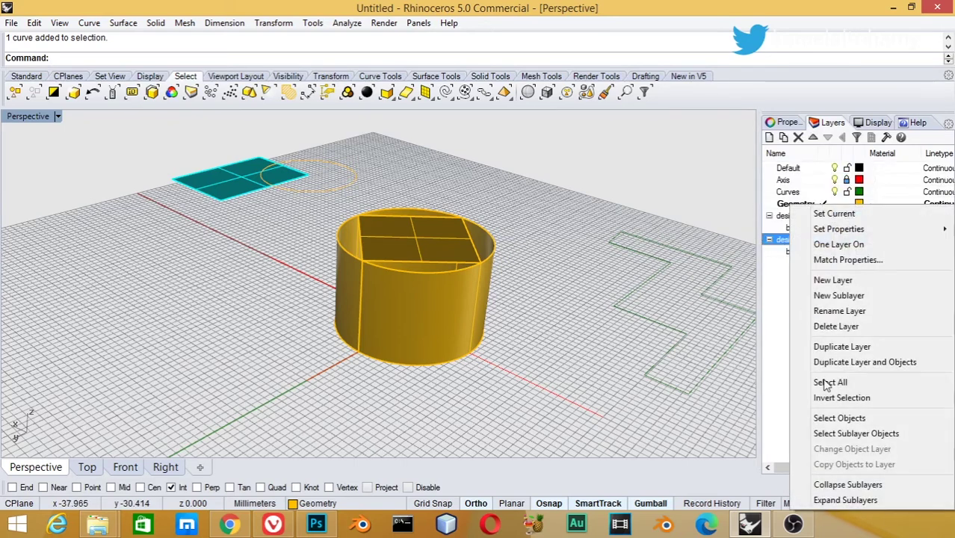
pyautogui.click(859, 423)
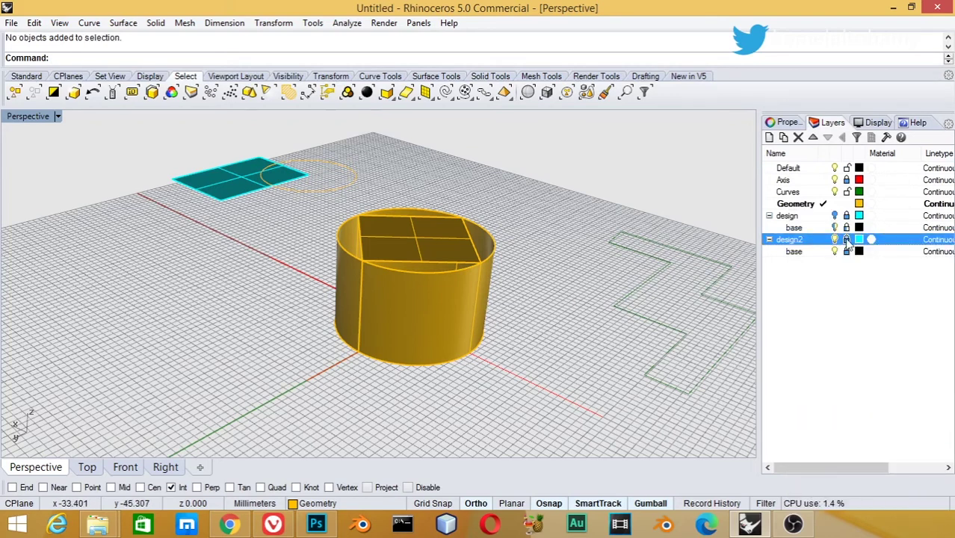
pyautogui.click(822, 252)
pyautogui.click(801, 241)
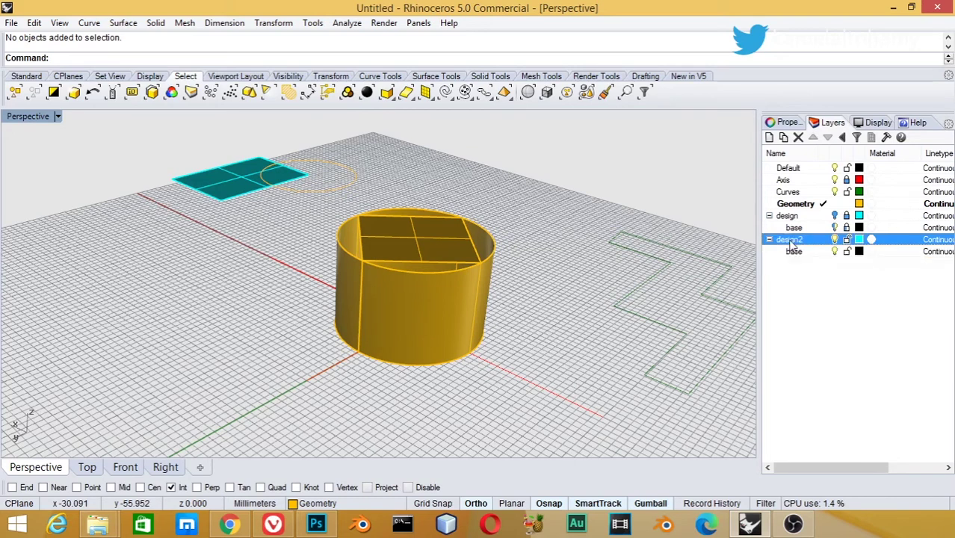
pyautogui.rightClick(796, 244)
# Step: Drag the design2 surface toward the cylinder and make the design layer visible again
pyautogui.click(839, 418)
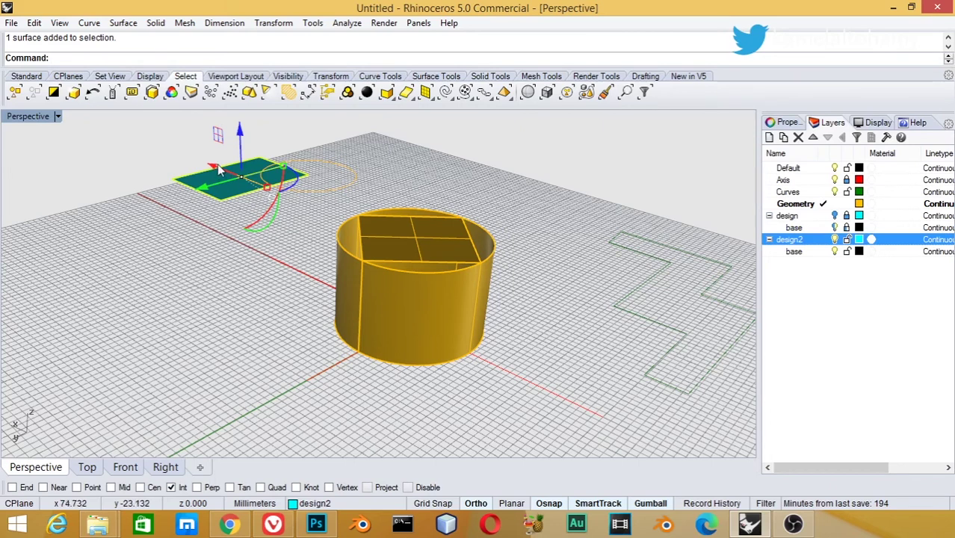
pyautogui.moveTo(219, 171); pyautogui.dragTo(318, 215)
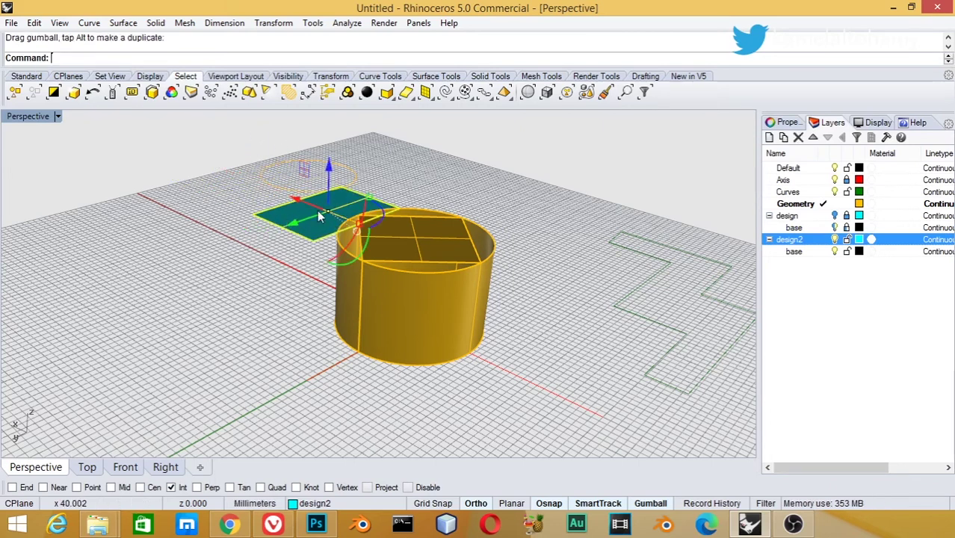
pyautogui.click(834, 215)
pyautogui.click(509, 209)
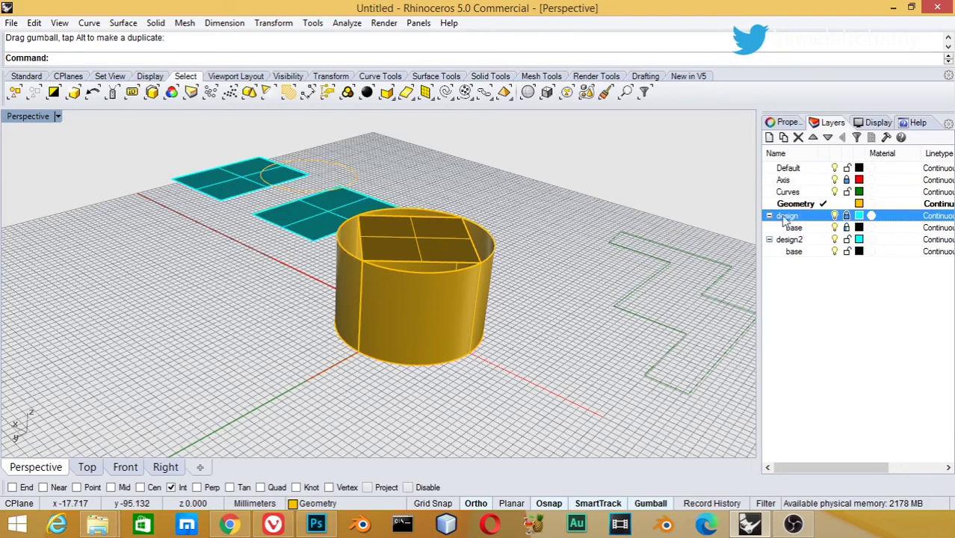
# Step: Select the middle cyan surface and nudge it toward the front-left
pyautogui.click(246, 189)
pyautogui.click(246, 270)
pyautogui.click(283, 223)
pyautogui.click(230, 196)
pyautogui.click(304, 233)
pyautogui.hotkey('alt', 'Down')
pyautogui.hotkey('alt', 'Down')
pyautogui.hotkey('alt', 'Down')
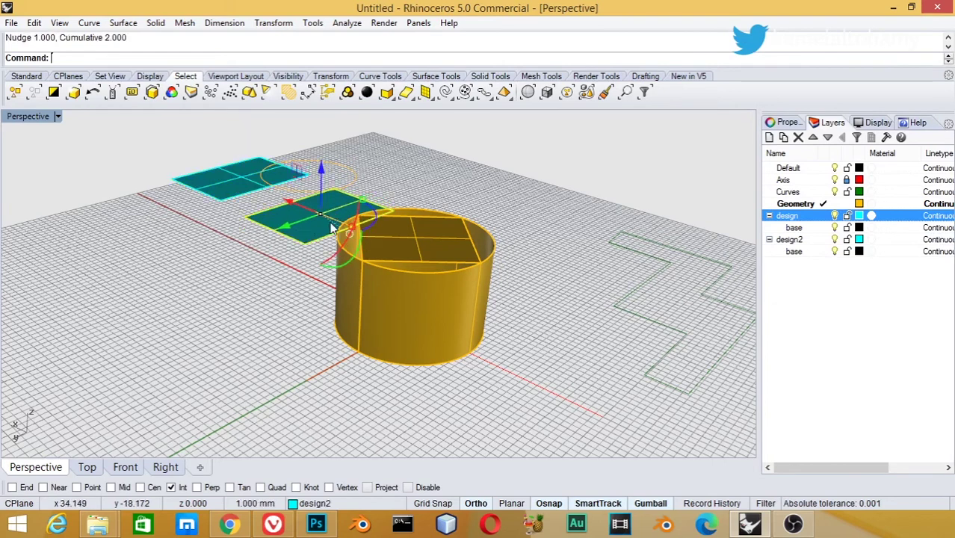
pyautogui.hotkey('alt', 'Down')
pyautogui.hotkey('alt', 'Down')
pyautogui.hotkey('alt', 'Down')
pyautogui.hotkey('alt', 'Down')
pyautogui.hotkey('alt', 'Down')
pyautogui.hotkey('alt', 'Down')
pyautogui.hotkey('alt', 'Down')
pyautogui.hotkey('alt', 'Down')
pyautogui.hotkey('alt', 'Down')
pyautogui.hotkey('alt', 'Right')
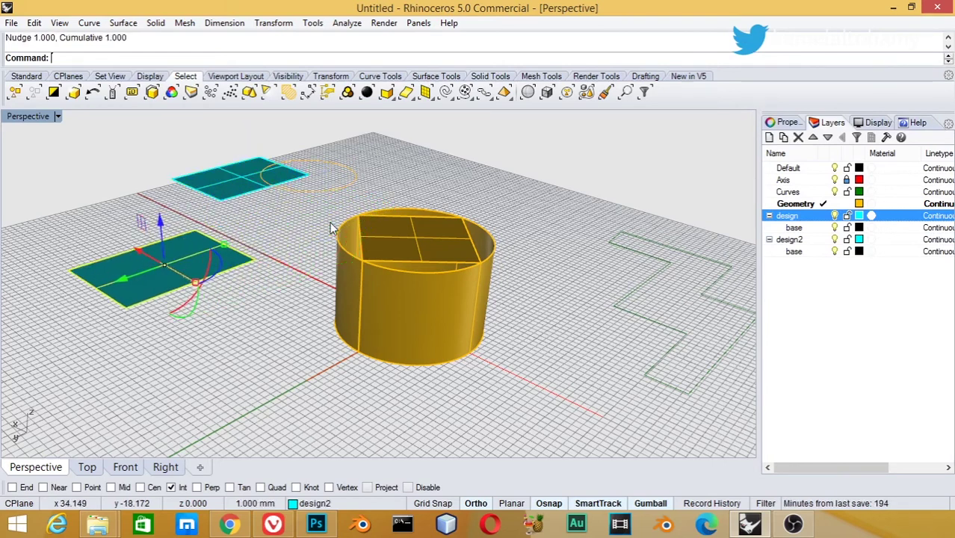
pyautogui.hotkey('alt', 'Right')
pyautogui.hotkey('alt', 'Right')
pyautogui.hotkey('alt', 'Right')
pyautogui.hotkey('alt', 'Left')
pyautogui.hotkey('alt', 'Left')
pyautogui.hotkey('alt', 'Left')
pyautogui.hotkey('alt', 'Left')
pyautogui.hotkey('alt', 'Right')
pyautogui.hotkey('alt', 'Right')
pyautogui.hotkey('alt', 'Right')
pyautogui.press('Escape')
pyautogui.click(269, 182)
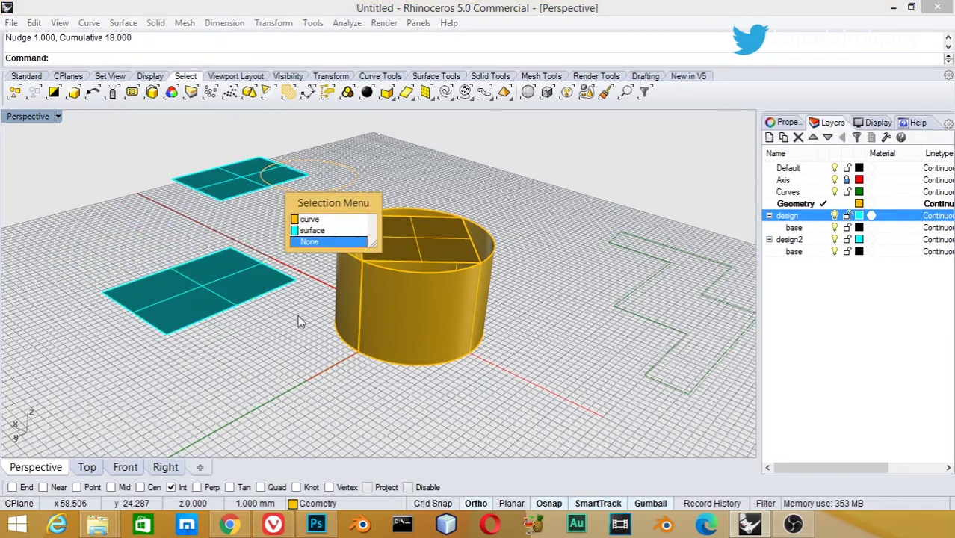
pyautogui.click(309, 242)
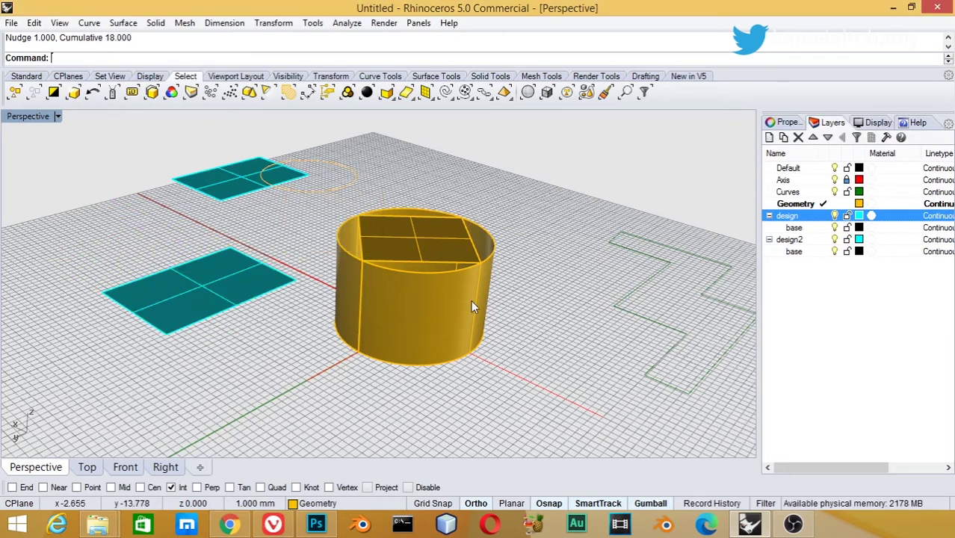
# Step: Duplicate the design2 layer with its objects and sublayers as design3
pyautogui.click(788, 239)
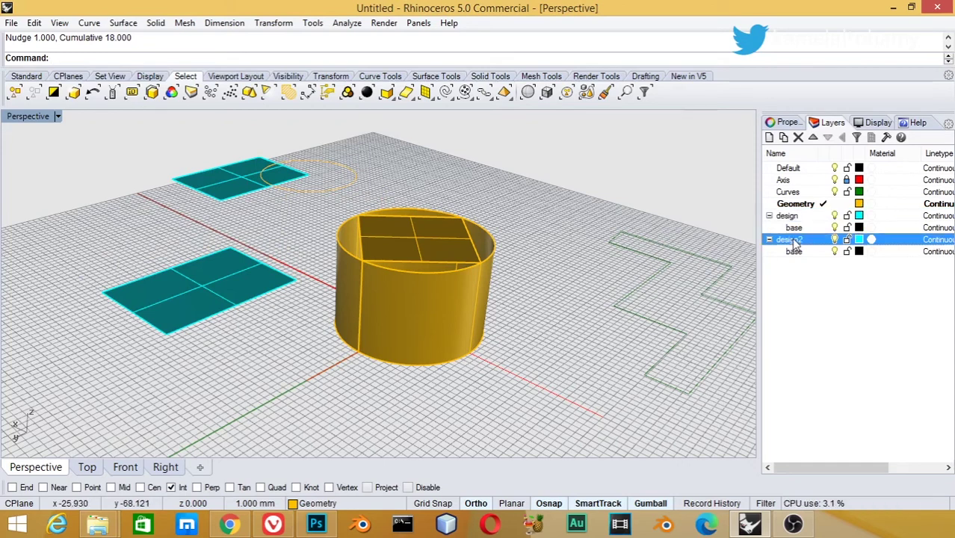
pyautogui.rightClick(789, 239)
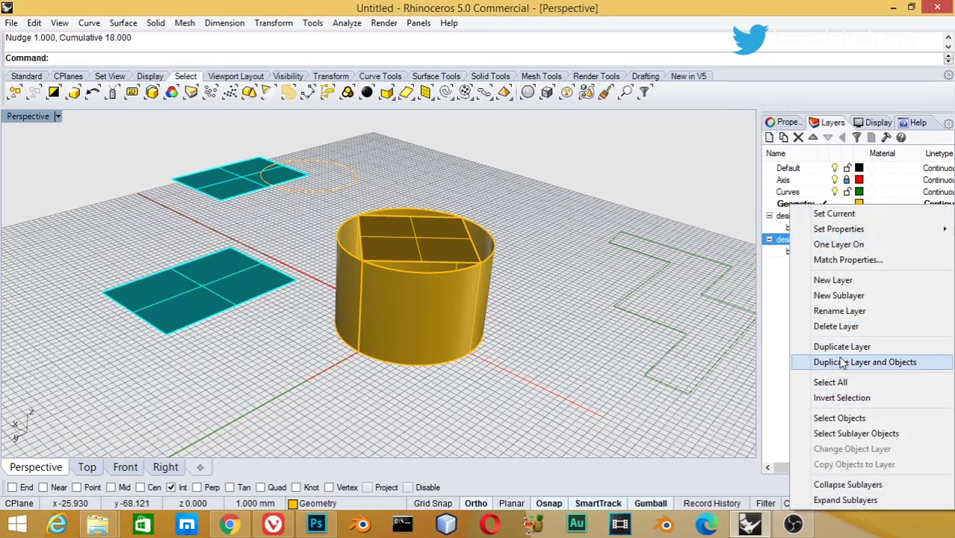
pyautogui.click(844, 360)
pyautogui.click(421, 280)
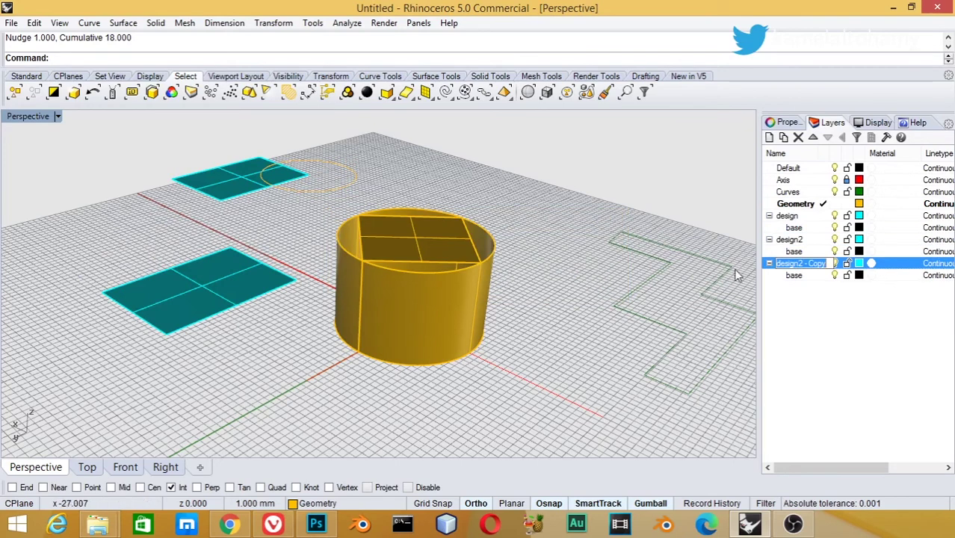
pyautogui.press('End')
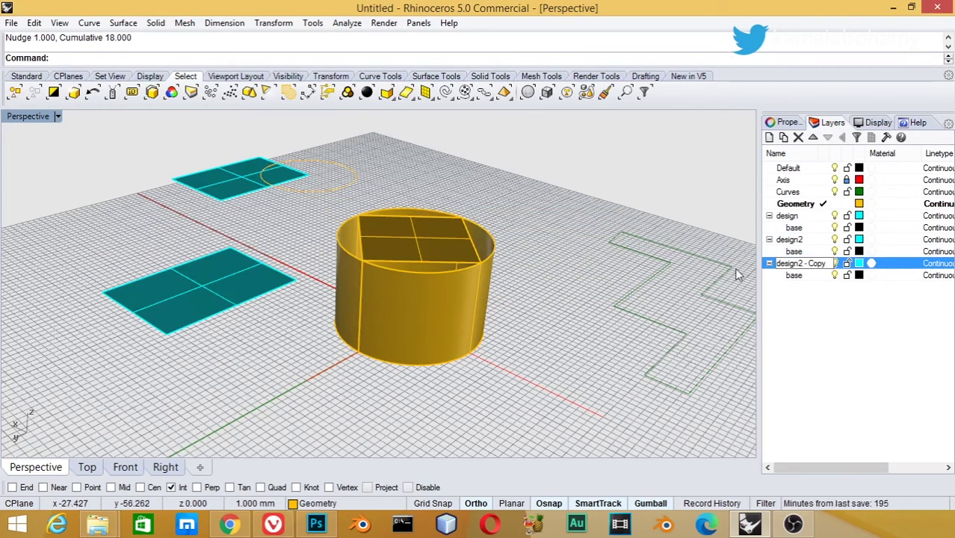
pyautogui.press('BackSpace')
pyautogui.press('BackSpace')
pyautogui.press('BackSpace')
pyautogui.write('3')
pyautogui.press('Return')
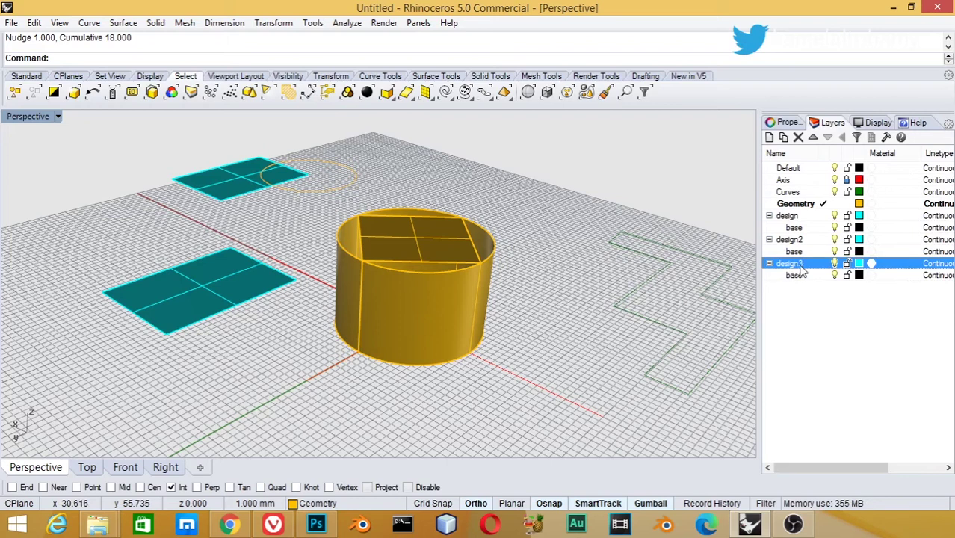
# Step: Select the design3 surface and move it behind the cylinder
pyautogui.rightClick(801, 271)
pyautogui.click(837, 417)
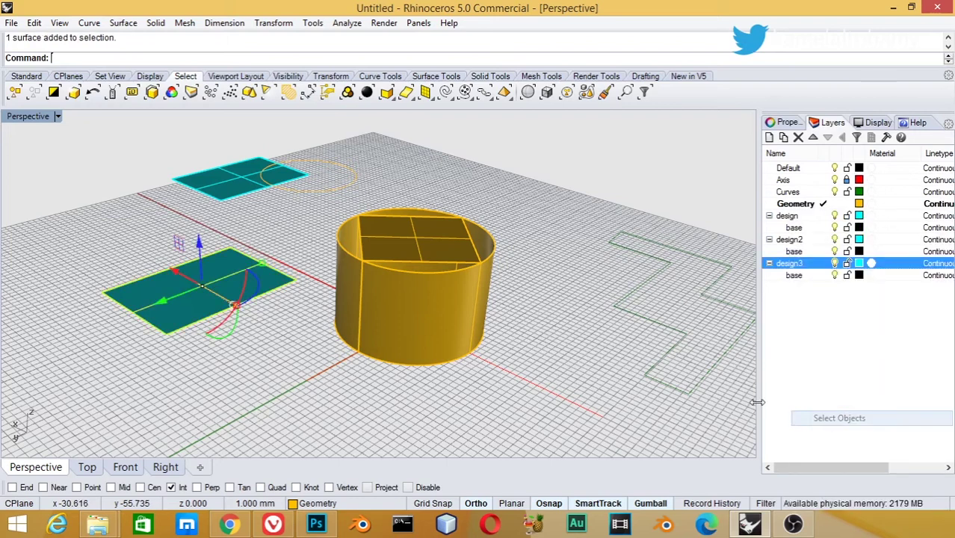
pyautogui.moveTo(161, 301); pyautogui.dragTo(421, 203)
pyautogui.press('alt')
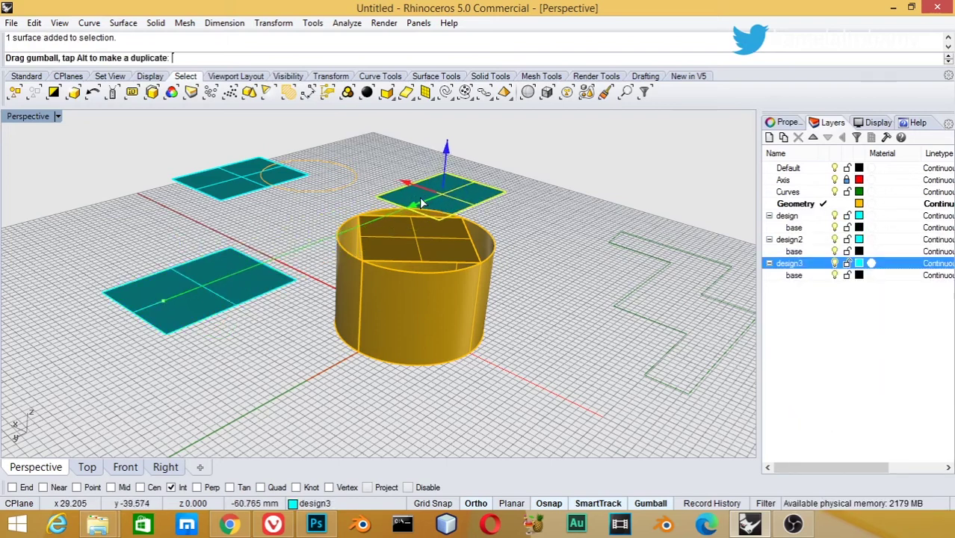
pyautogui.click(537, 249)
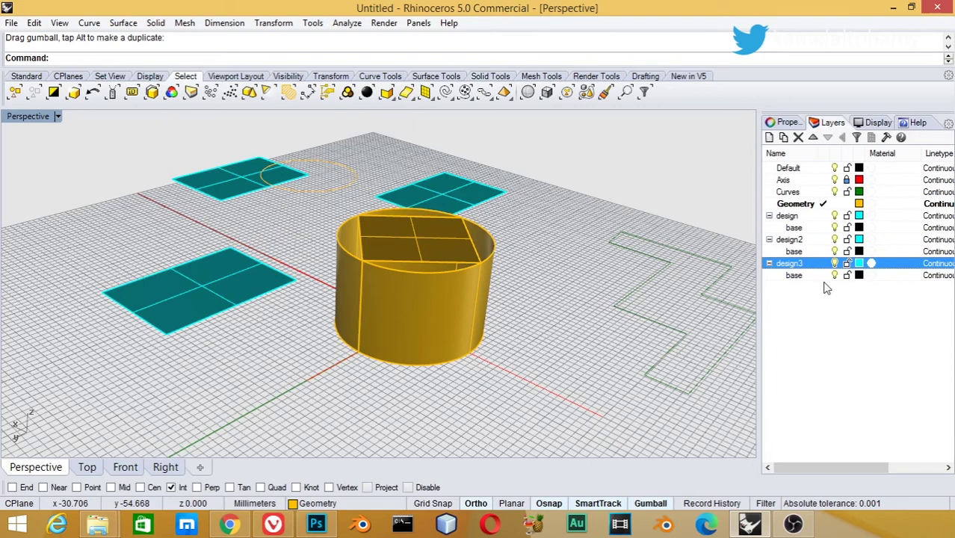
# Step: Try the Border linetype on design3, cancel it, and dismiss the Axis material settings
pyautogui.click(930, 265)
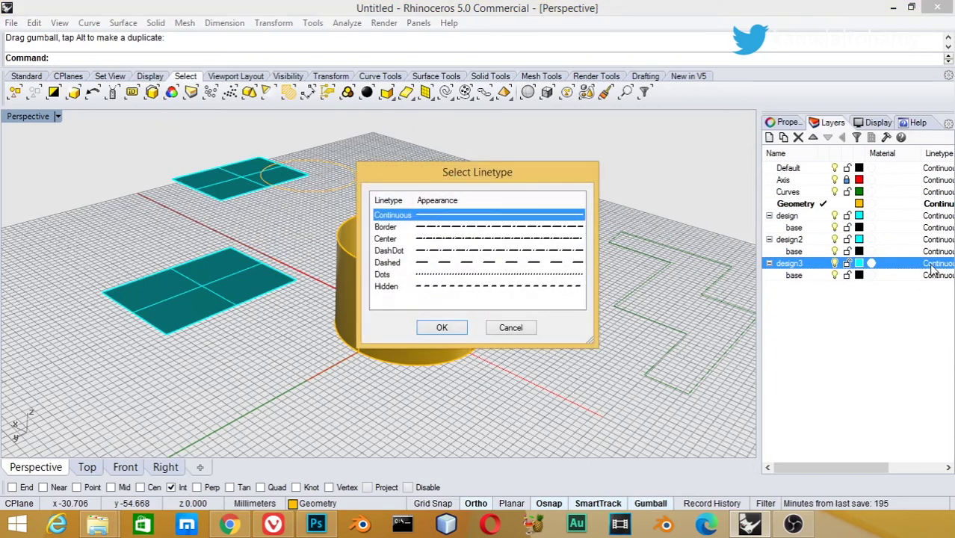
pyautogui.click(394, 228)
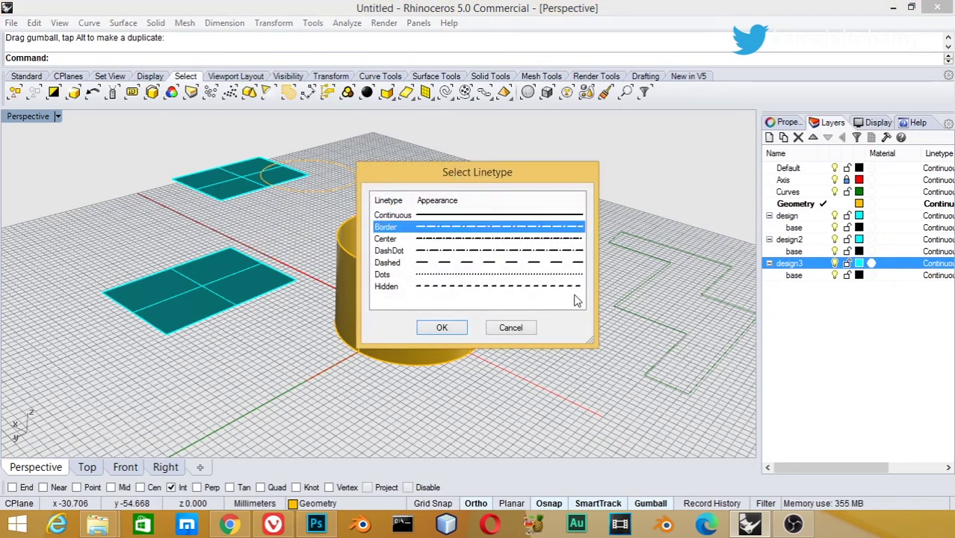
pyautogui.click(513, 328)
pyautogui.click(881, 181)
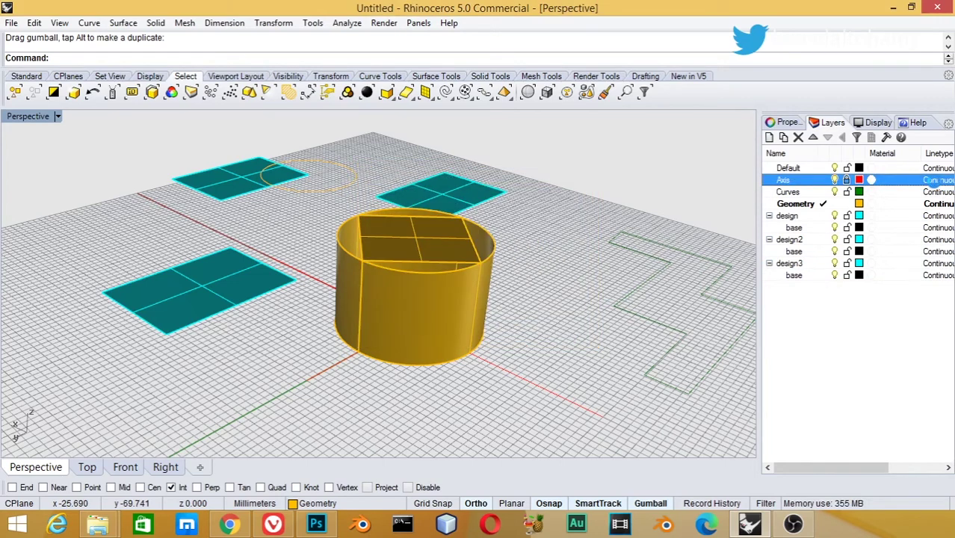
pyautogui.click(871, 180)
pyautogui.click(626, 368)
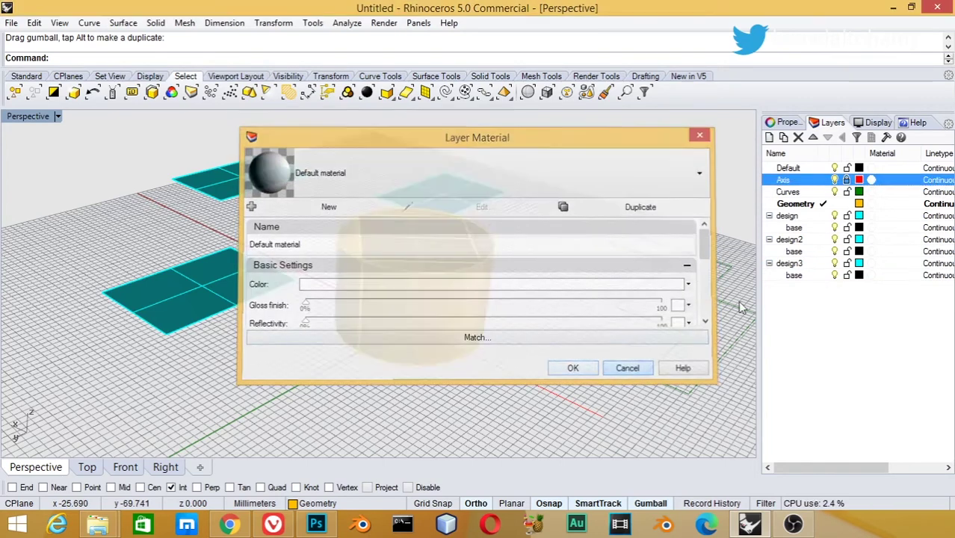
# Step: Apply the Hidden, then the Dots linetype to the Axis layer
pyautogui.click(935, 180)
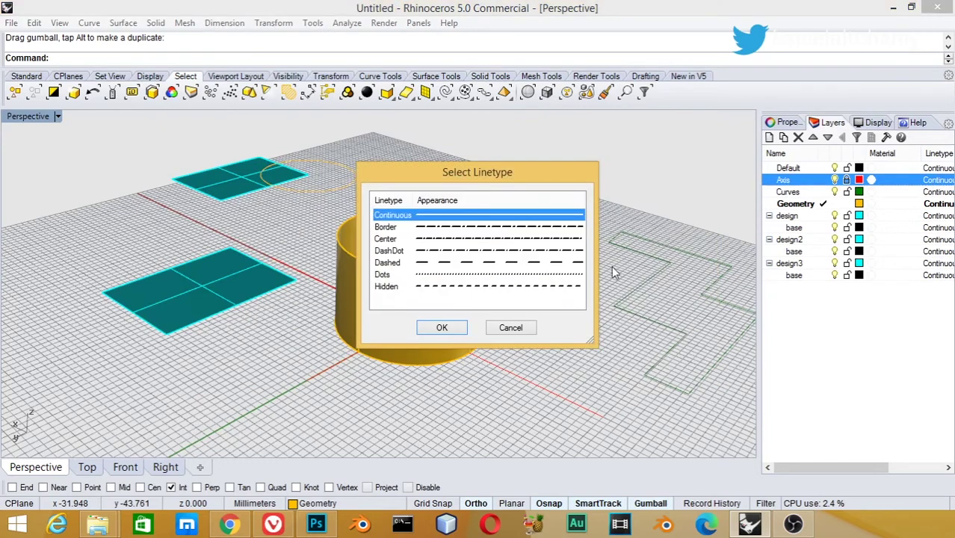
pyautogui.click(408, 288)
pyautogui.click(442, 327)
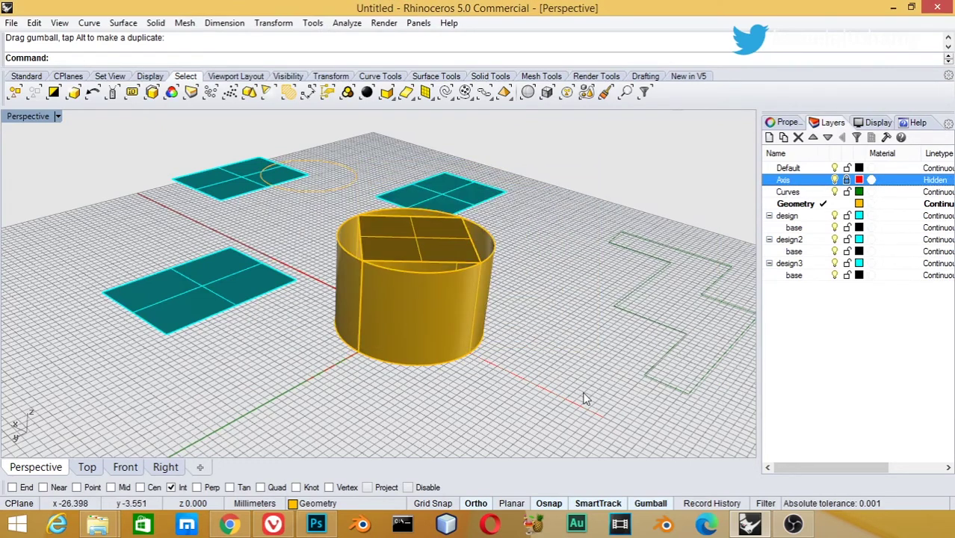
pyautogui.click(939, 180)
pyautogui.click(419, 275)
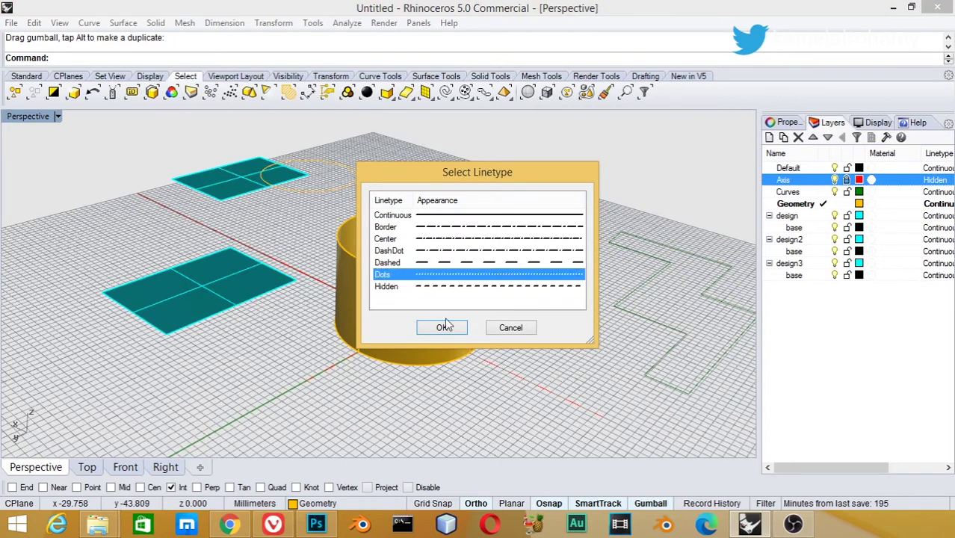
pyautogui.click(443, 327)
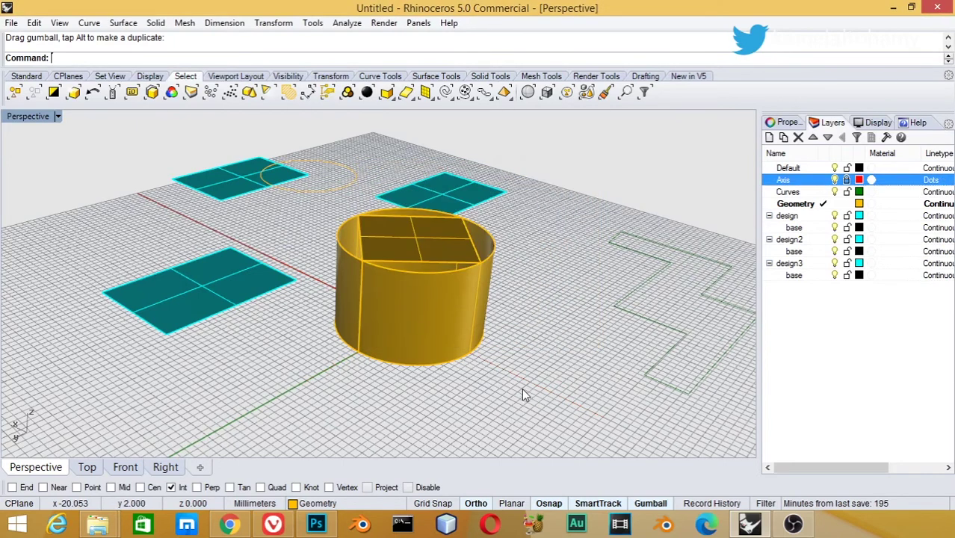
pyautogui.scroll(3, 521, 387)
pyautogui.scroll(3, 513, 379)
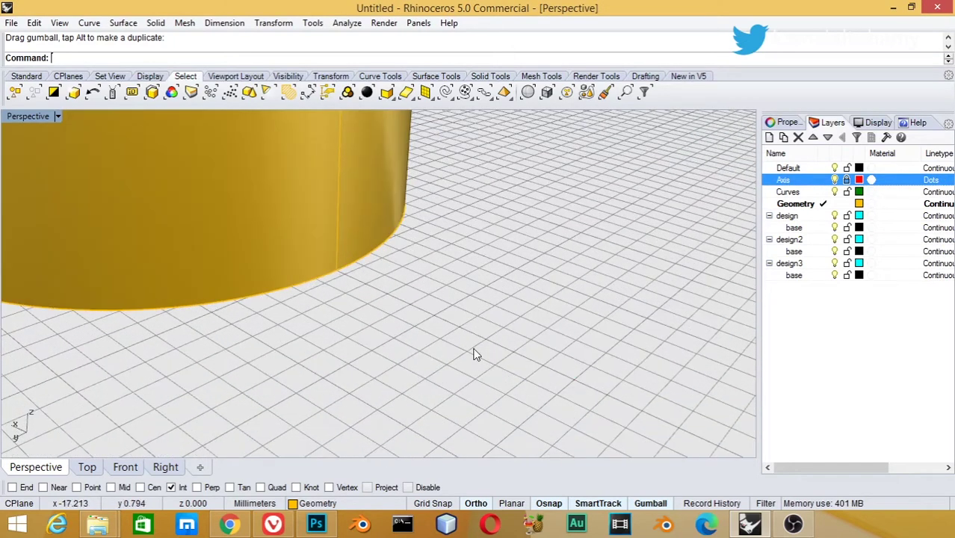
# Step: Set the Axis layer's linetype to DashDot
pyautogui.click(930, 181)
pyautogui.click(418, 251)
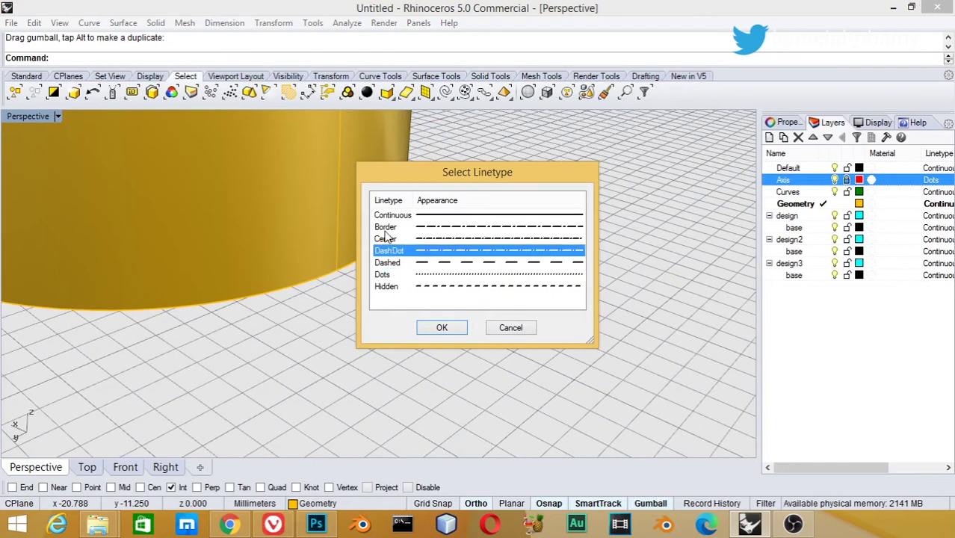
pyautogui.doubleClick(385, 228)
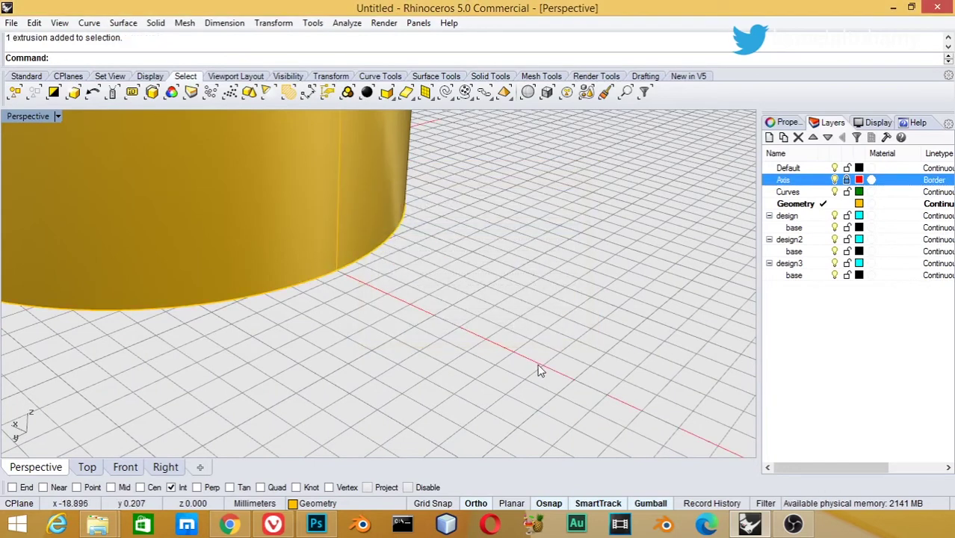
pyautogui.click(933, 181)
pyautogui.click(415, 252)
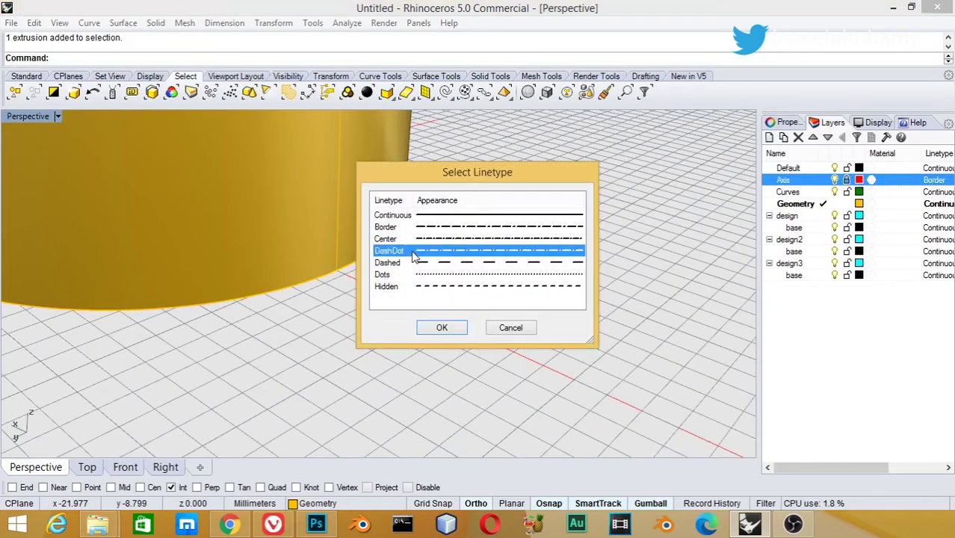
pyautogui.click(440, 328)
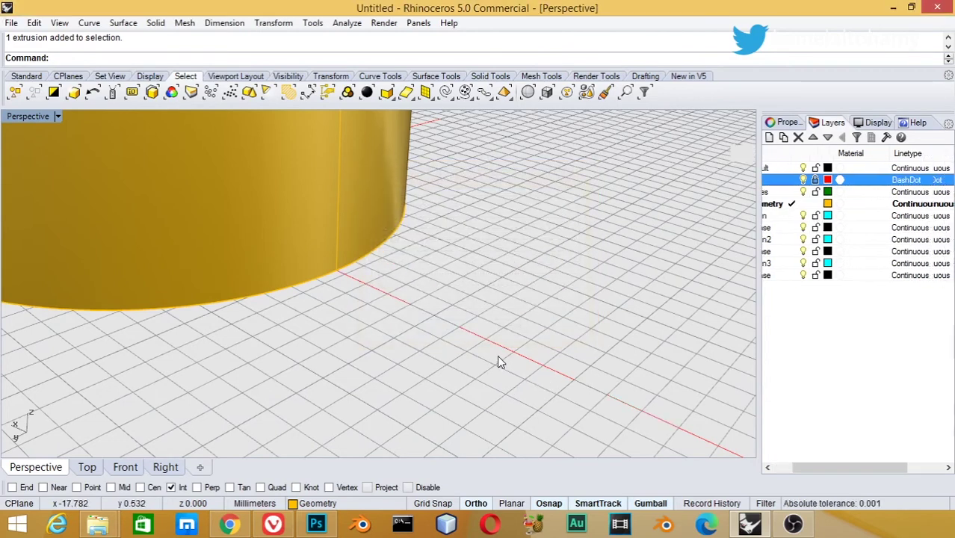
pyautogui.scroll(-3, 525, 332)
pyautogui.scroll(-3, 525, 332)
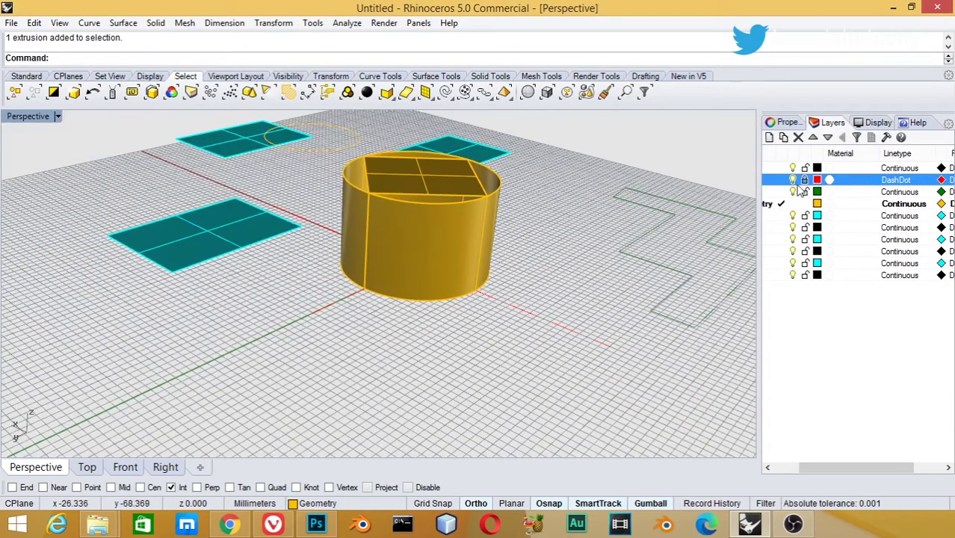
# Step: Make Axis the current layer
pyautogui.click(831, 180)
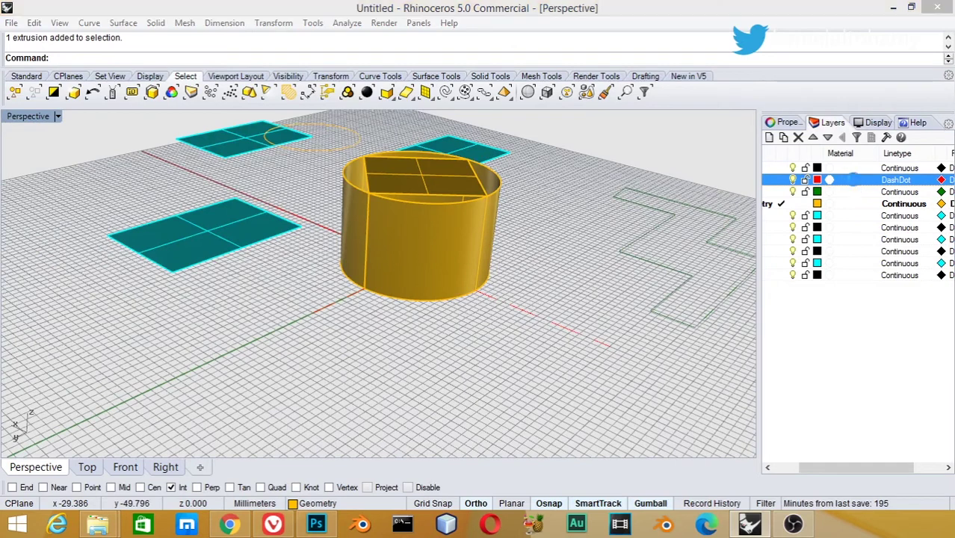
pyautogui.click(620, 367)
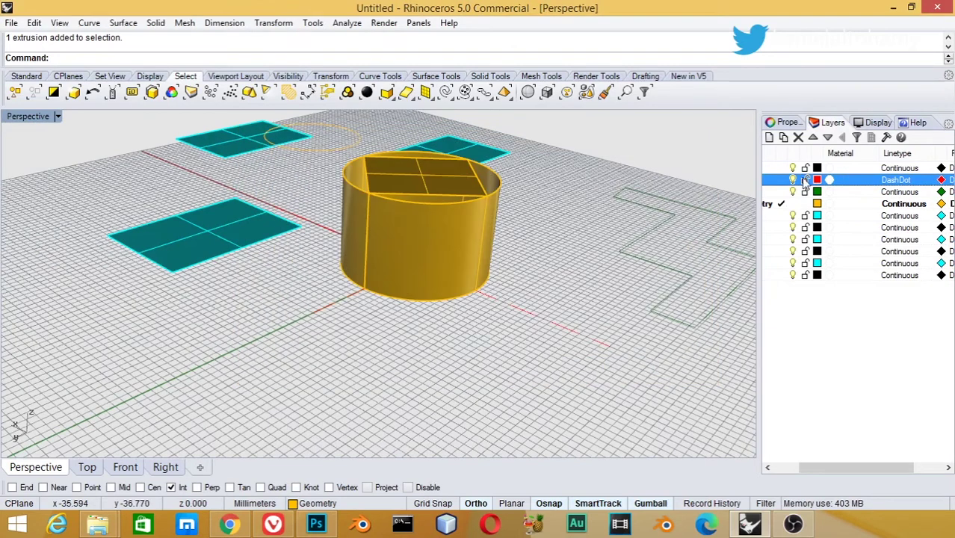
pyautogui.click(814, 181)
pyautogui.click(820, 181)
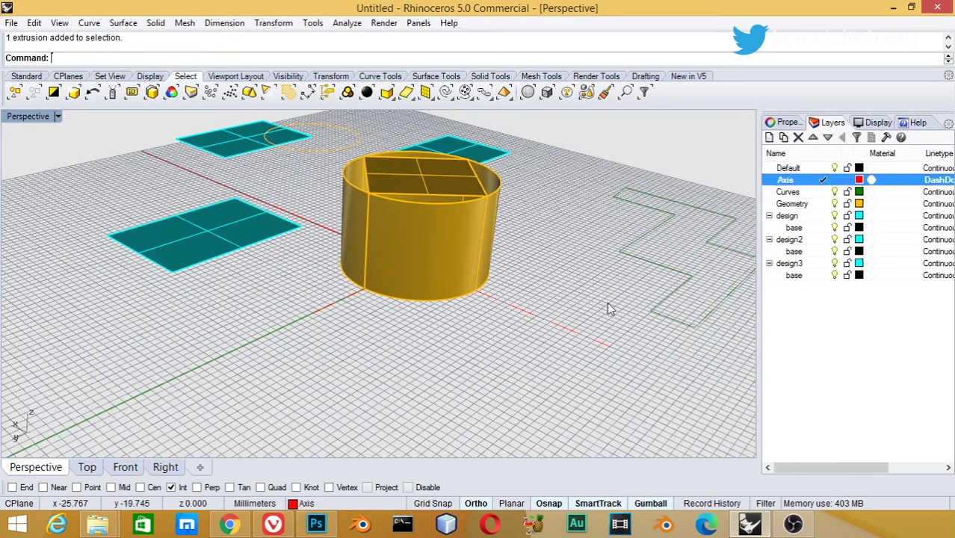
# Step: Draw a single red dash-dot axis line between two grid points in front of the cylinder
pyautogui.click(89, 22)
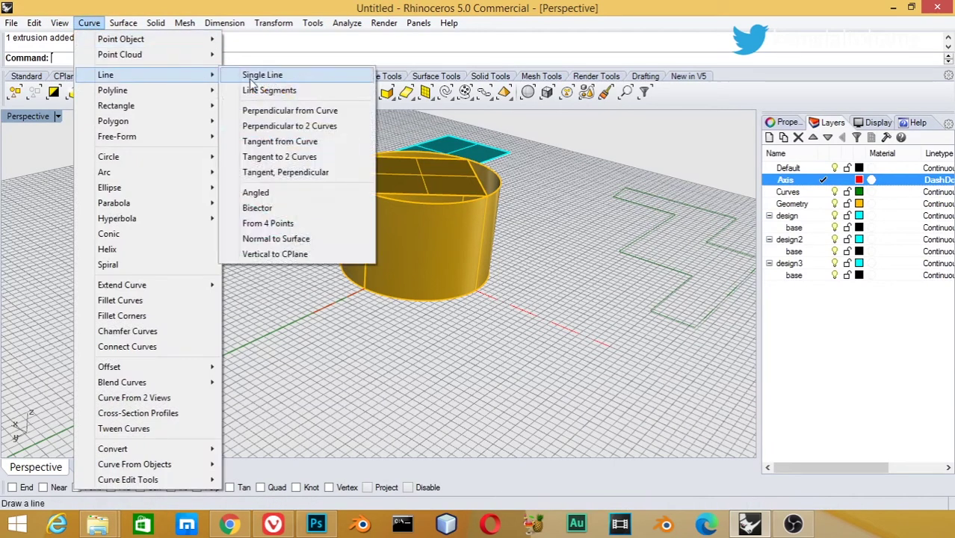
pyautogui.click(258, 75)
pyautogui.click(335, 377)
pyautogui.click(486, 386)
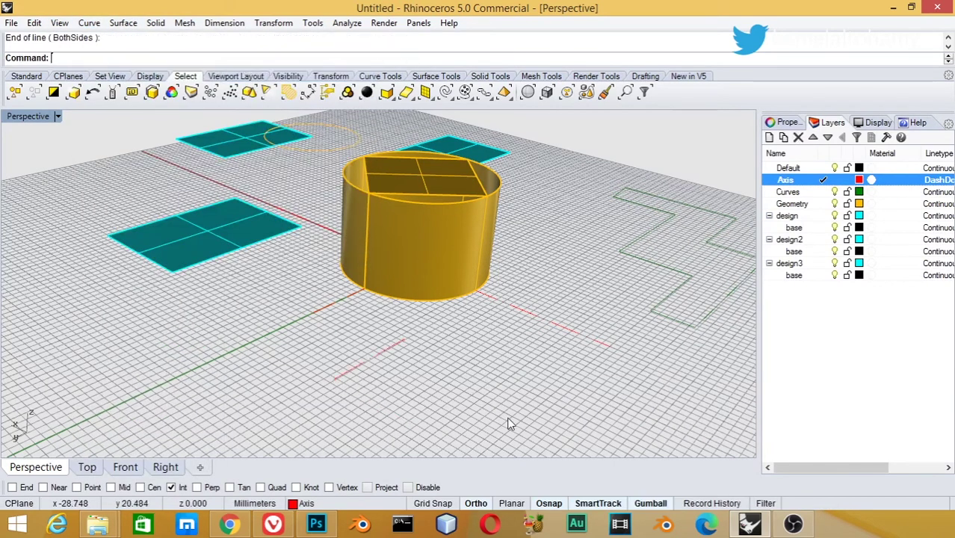
pyautogui.scroll(3, 349, 364)
pyautogui.scroll(2, 389, 357)
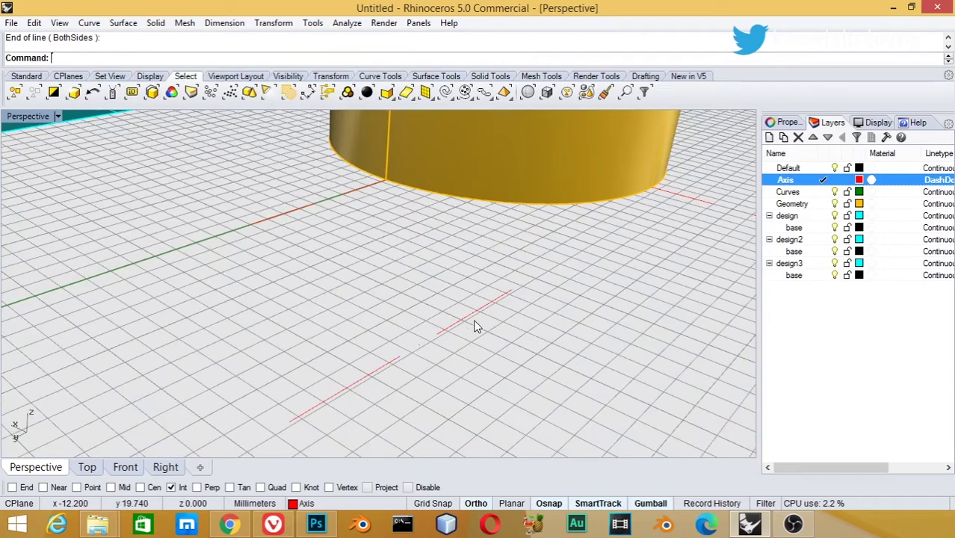
pyautogui.scroll(-4, 351, 389)
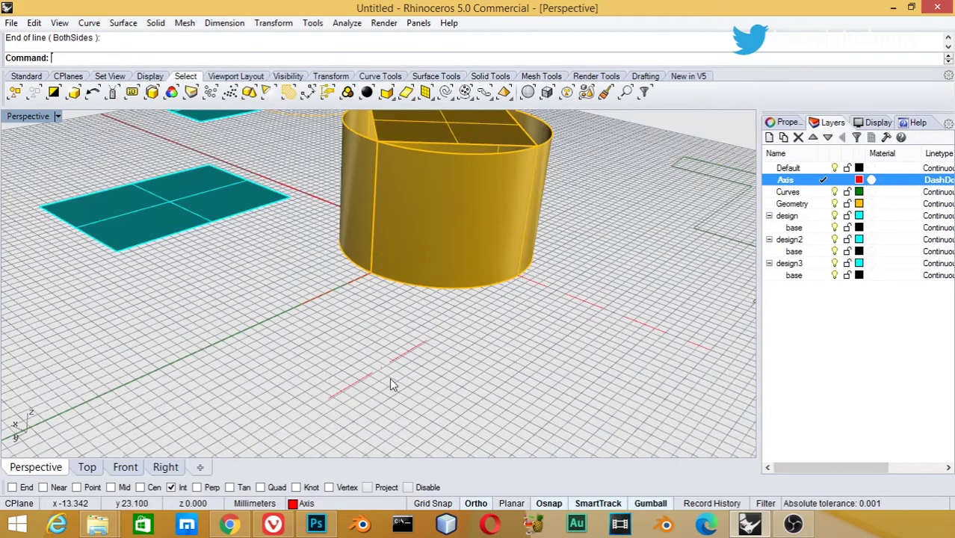
pyautogui.scroll(-2, 389, 378)
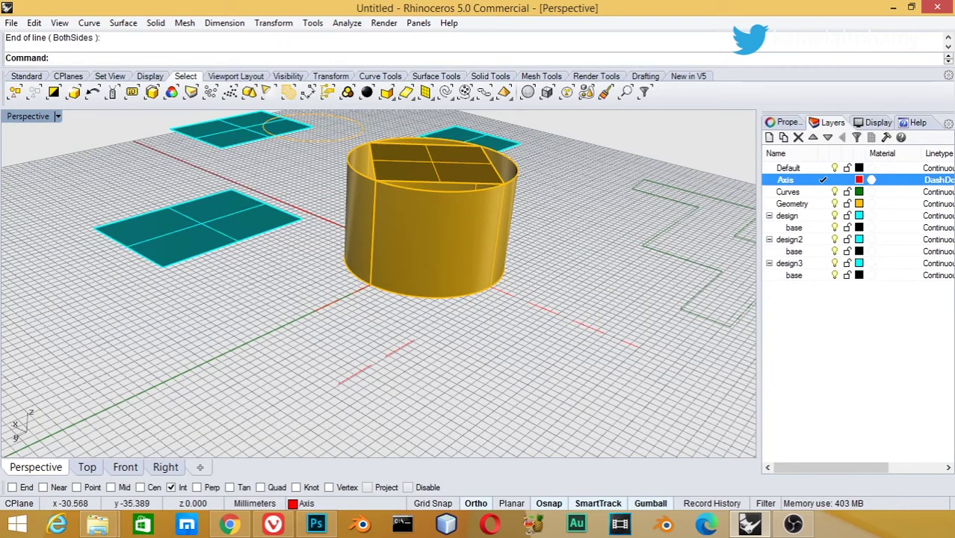
pyautogui.scroll(-3, 563, 307)
pyautogui.click(478, 246)
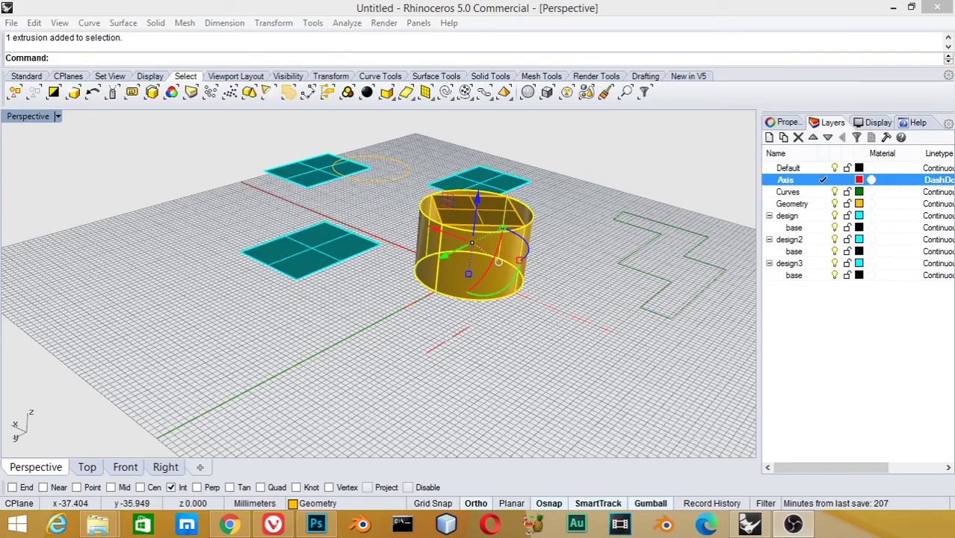
pyautogui.click(500, 366)
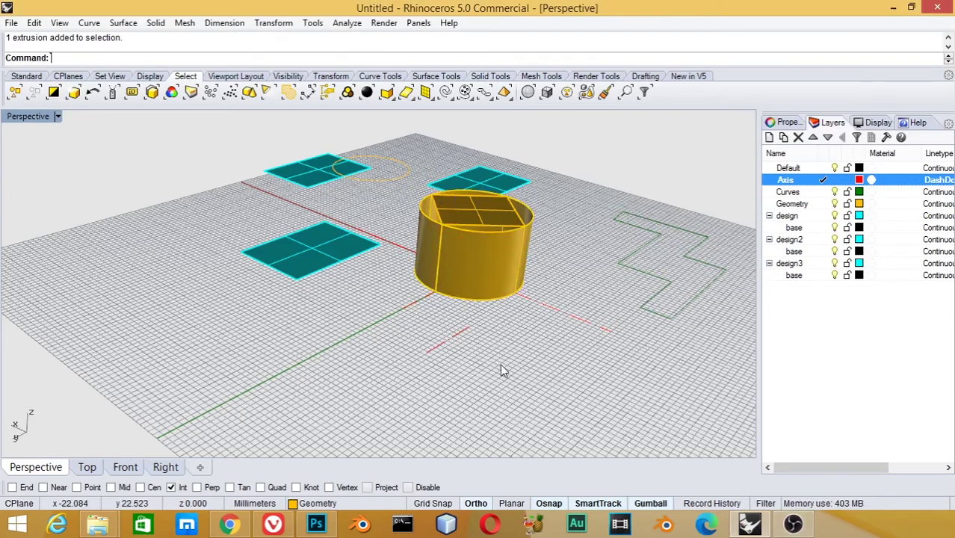
pyautogui.moveTo(447, 289)
pyautogui.mouseDown()
pyautogui.moveTo(23, 347)
pyautogui.moveTo(318, 353)
pyautogui.moveTo(314, 366)
pyautogui.moveTo(271, 373)
pyautogui.moveTo(203, 418)
pyautogui.mouseUp()
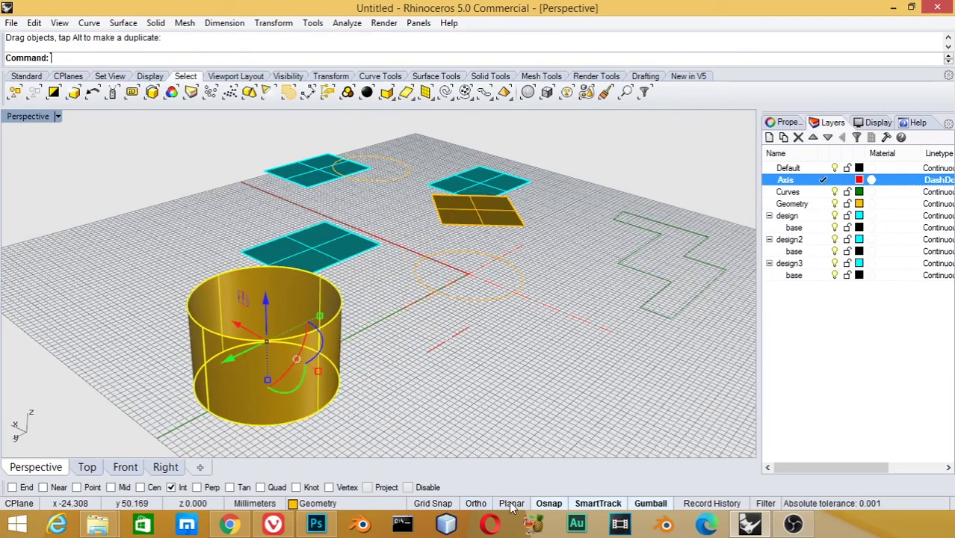
pyautogui.moveTo(291, 400)
pyautogui.mouseDown()
pyautogui.moveTo(105, 255)
pyautogui.moveTo(224, 225)
pyautogui.moveTo(157, 243)
pyautogui.moveTo(340, 287)
pyautogui.moveTo(554, 371)
pyautogui.moveTo(587, 369)
pyautogui.mouseUp()
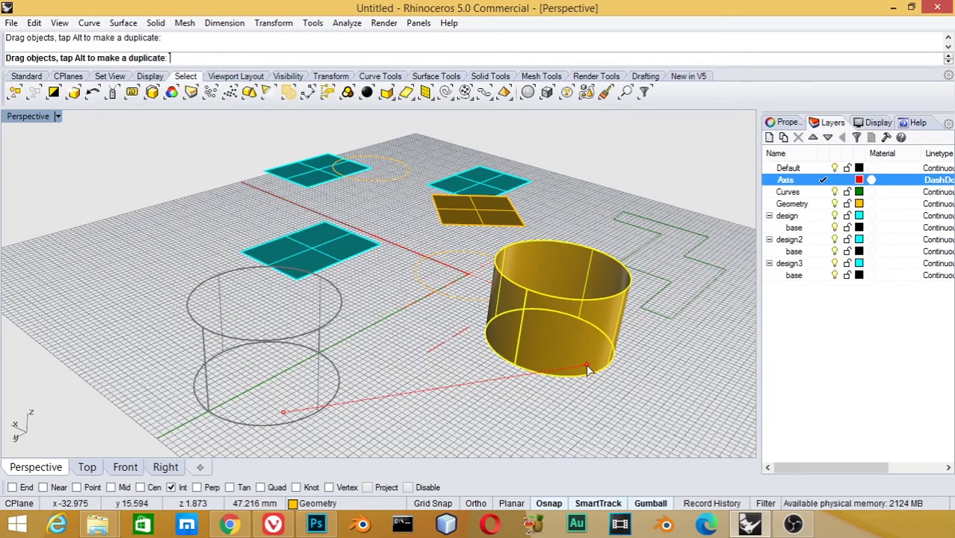
pyautogui.moveTo(587, 369)
pyautogui.mouseDown()
pyautogui.moveTo(603, 348)
pyautogui.moveTo(620, 394)
pyautogui.moveTo(135, 278)
pyautogui.moveTo(367, 213)
pyautogui.moveTo(377, 226)
pyautogui.moveTo(123, 299)
pyautogui.mouseUp()
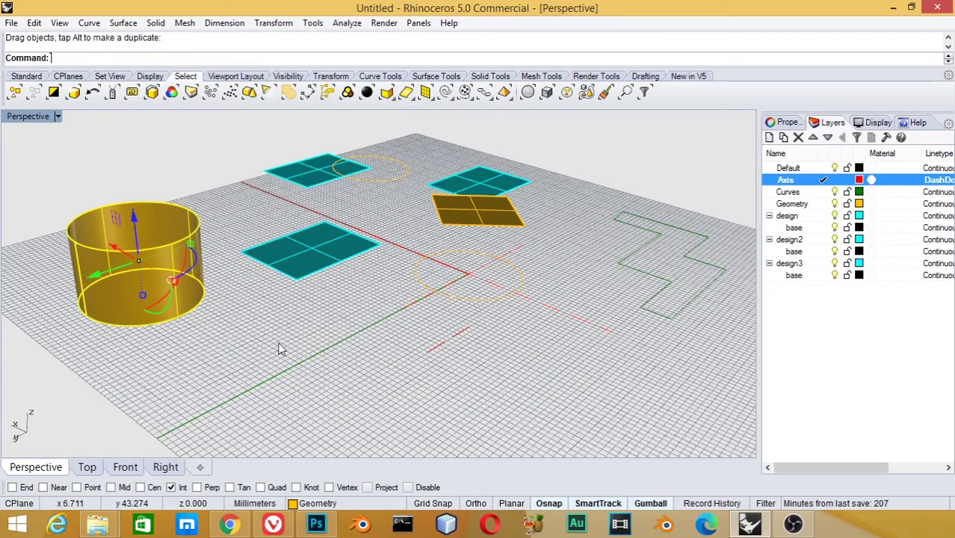
pyautogui.hotkey('ctrl', 'z')
pyautogui.moveTo(366, 183); pyautogui.dragTo(478, 239)
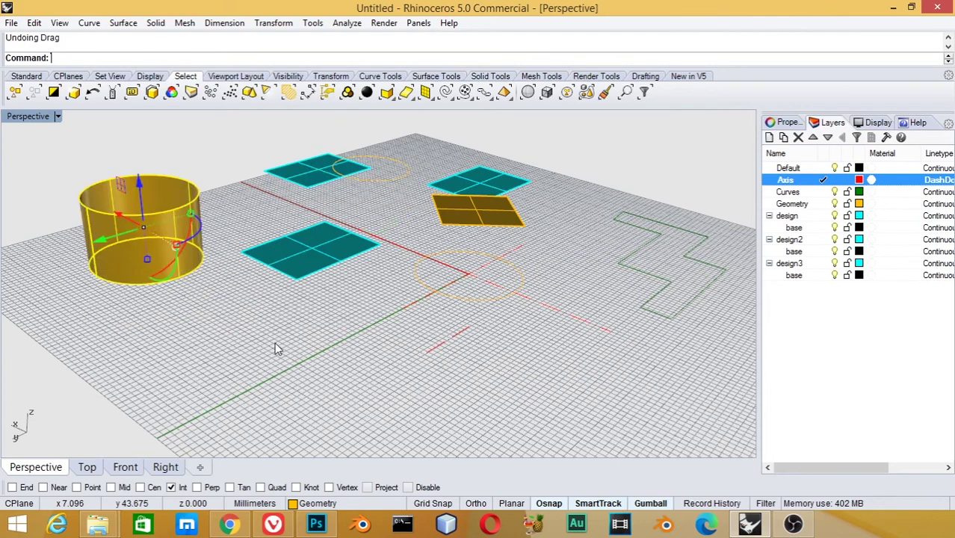
pyautogui.click(523, 373)
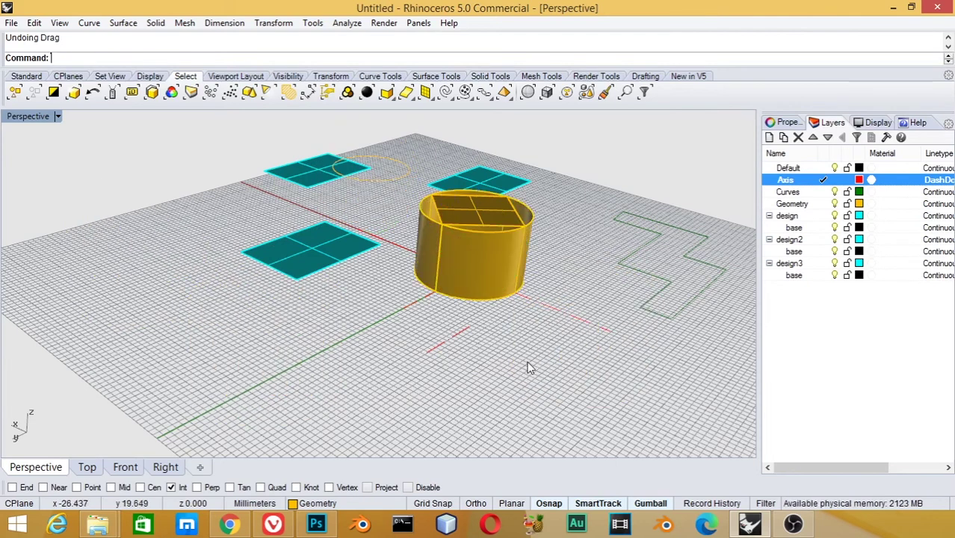
pyautogui.moveTo(535, 372); pyautogui.dragTo(578, 375)
pyautogui.click(487, 297)
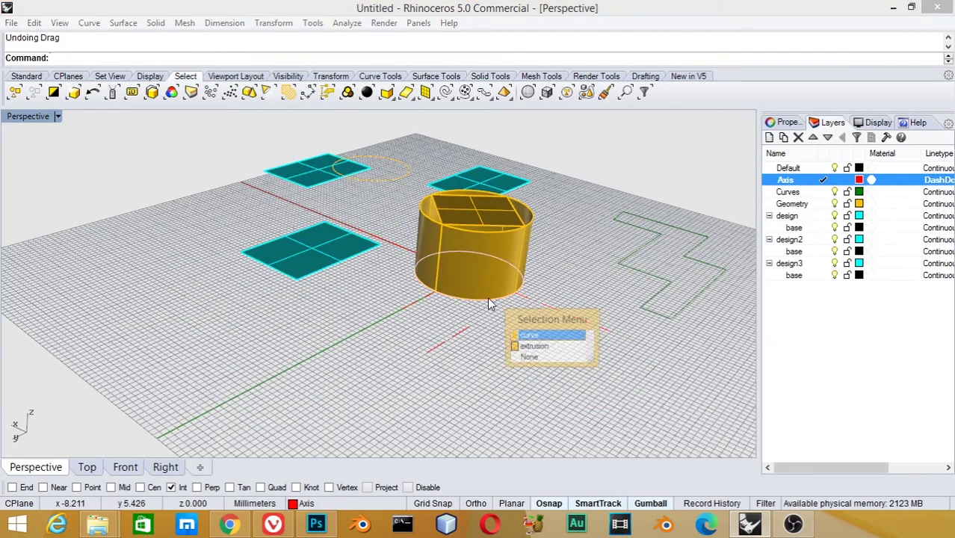
pyautogui.press('Escape')
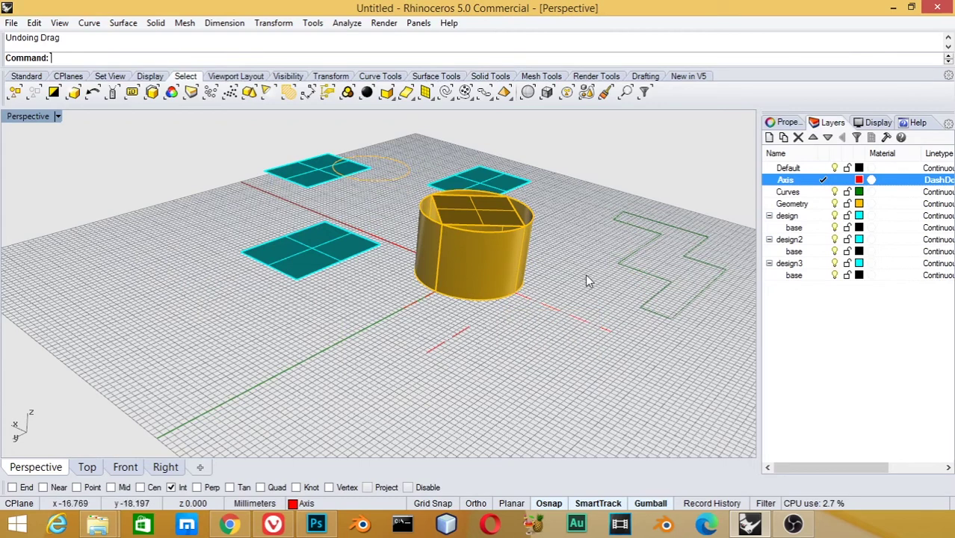
pyautogui.click(518, 246)
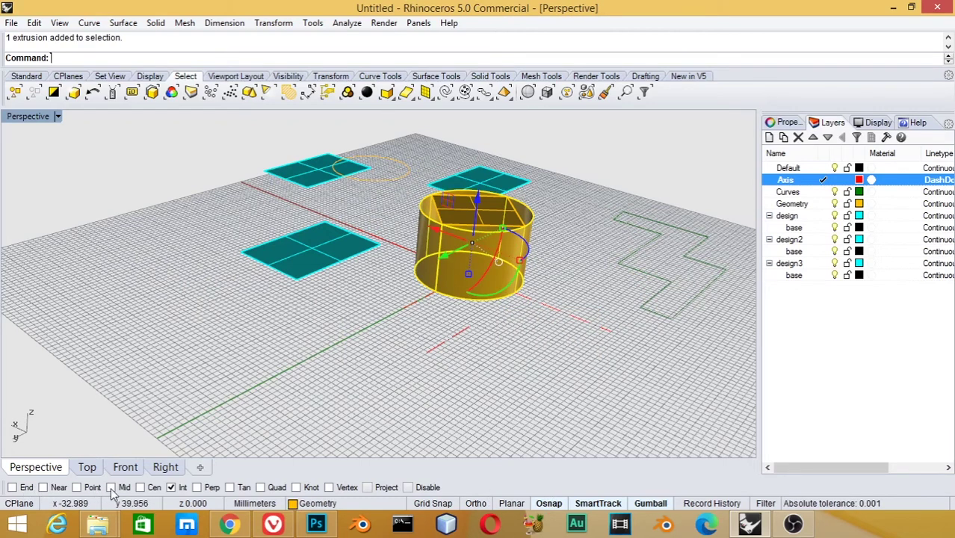
pyautogui.click(141, 487)
pyautogui.scroll(2, 178, 208)
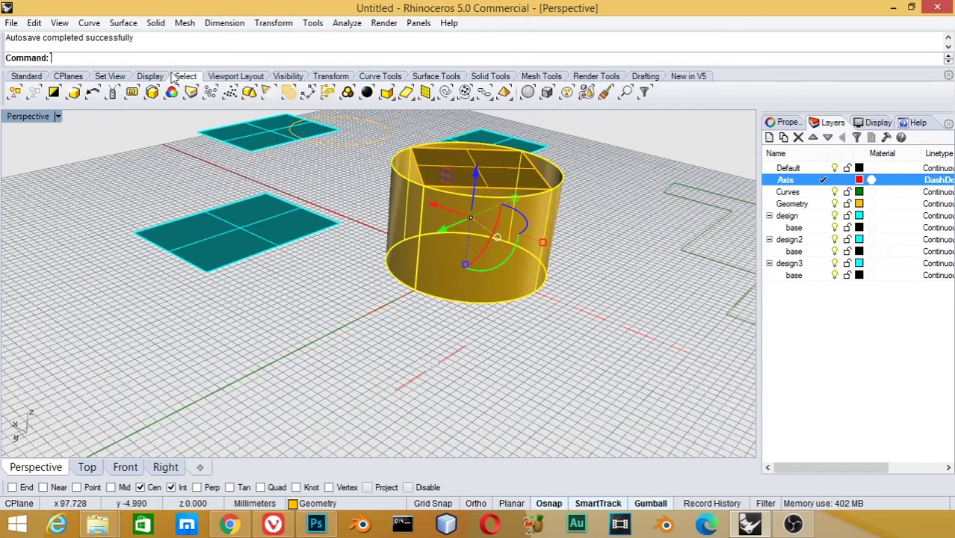
pyautogui.click(33, 77)
pyautogui.click(63, 78)
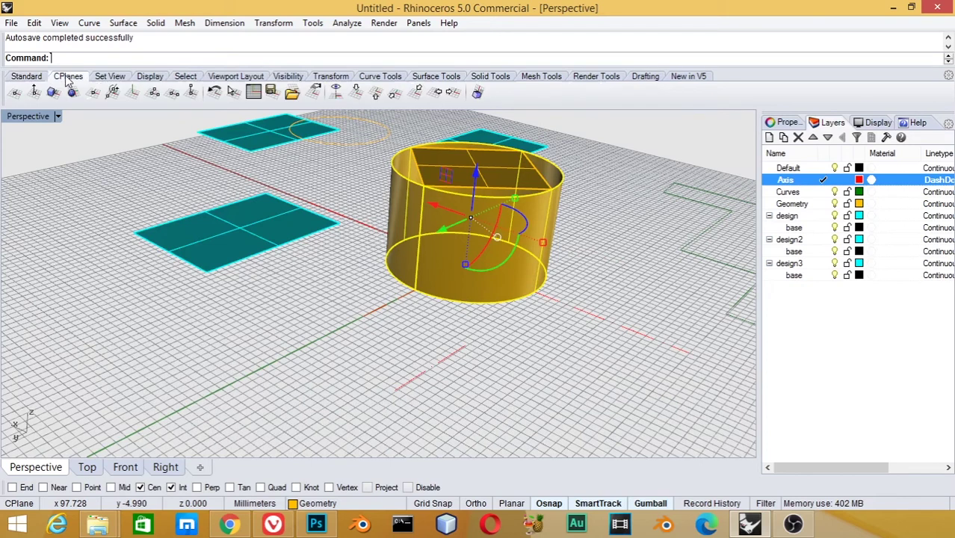
pyautogui.click(101, 77)
pyautogui.click(151, 77)
pyautogui.click(189, 77)
pyautogui.click(227, 77)
pyautogui.click(287, 76)
pyautogui.click(329, 77)
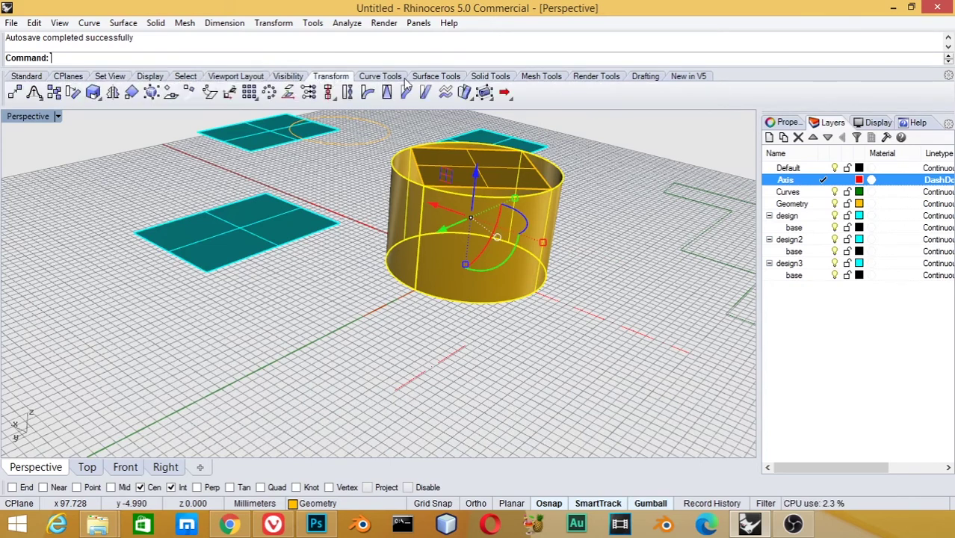
pyautogui.doubleClick(35, 117)
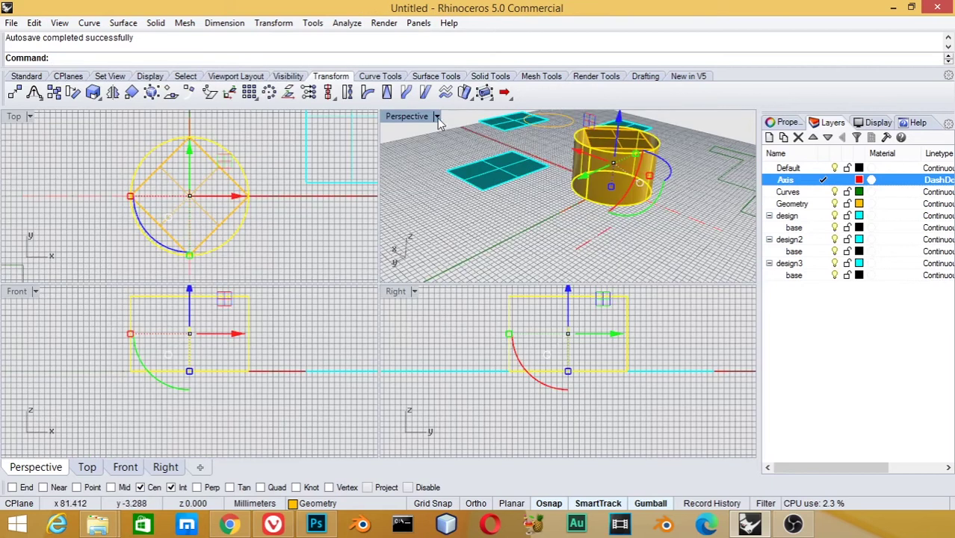
pyautogui.doubleClick(404, 118)
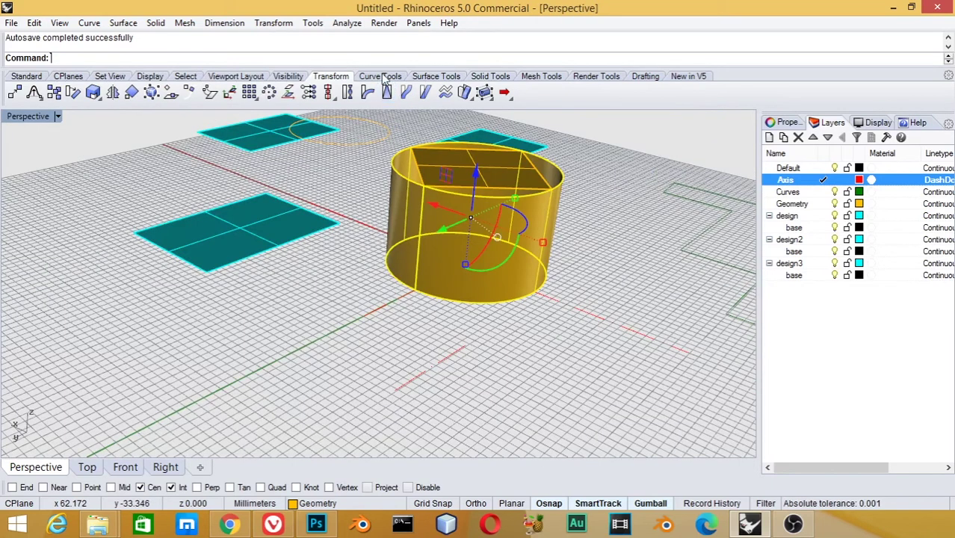
pyautogui.click(380, 76)
pyautogui.click(433, 76)
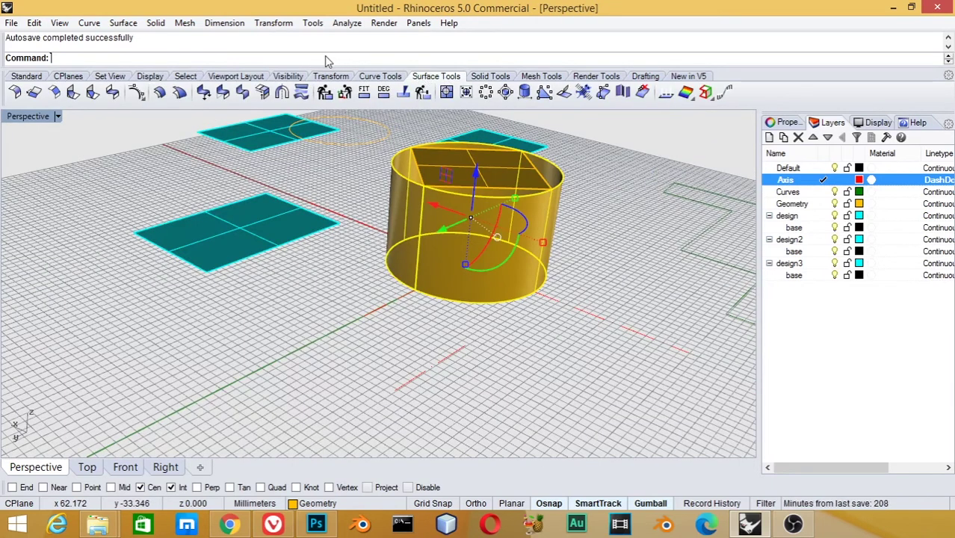
pyautogui.write('Move')
pyautogui.press('Return')
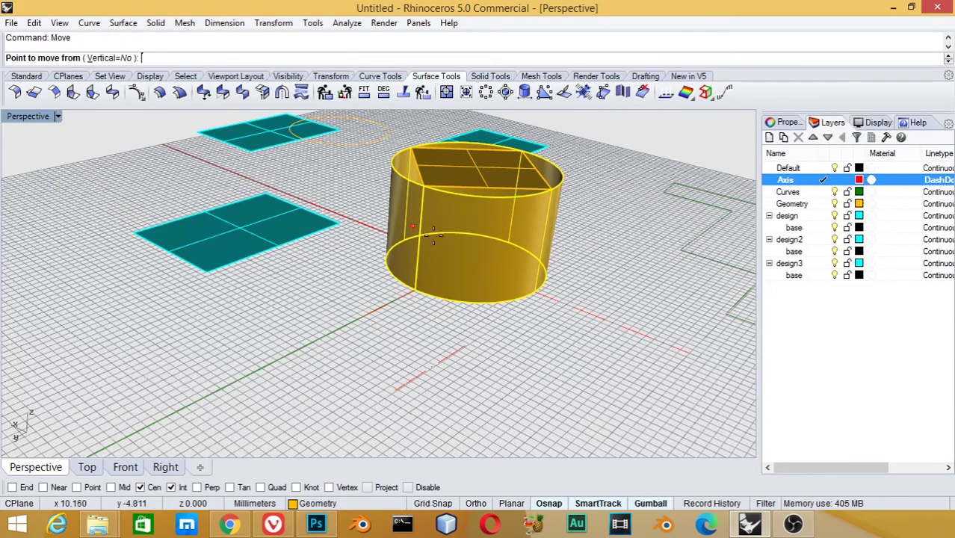
pyautogui.click(484, 293)
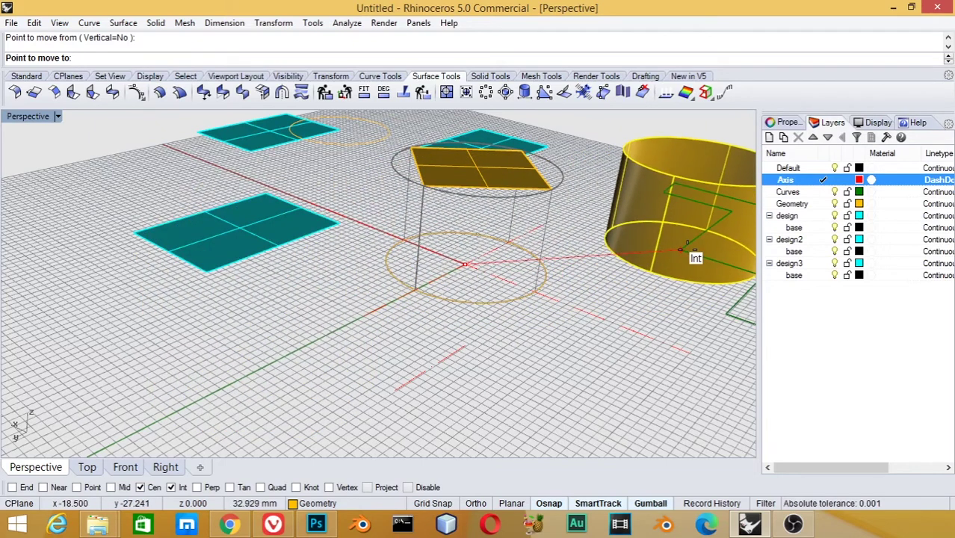
pyautogui.click(134, 234)
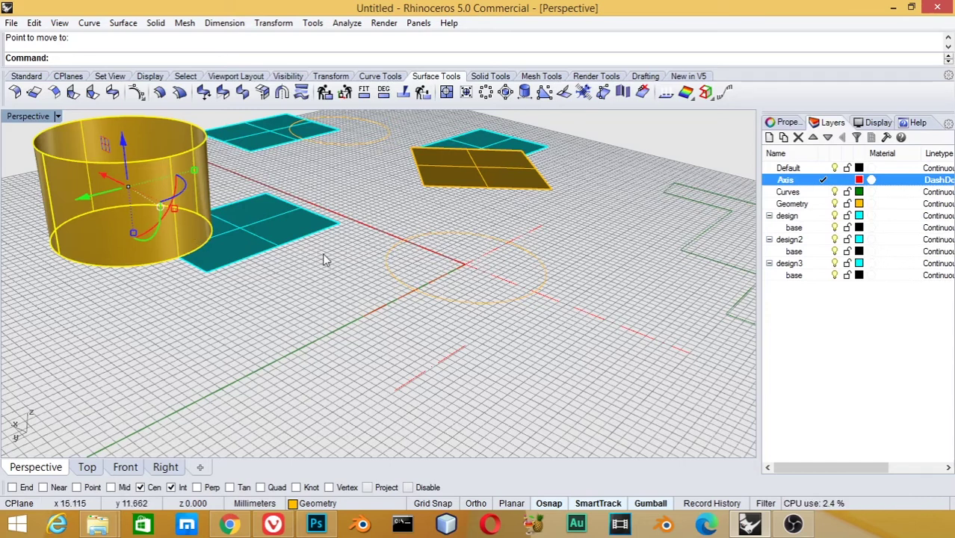
pyautogui.hotkey('ctrl', 'z')
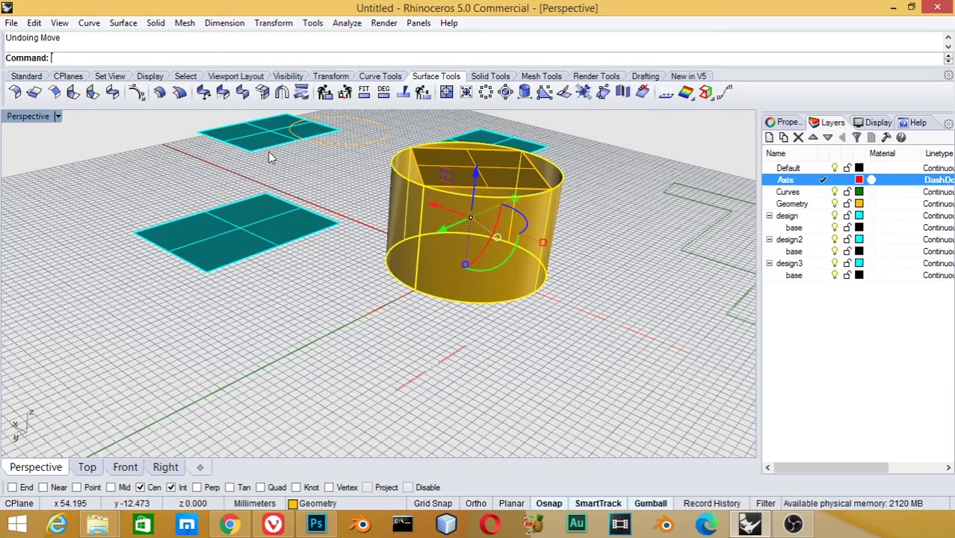
pyautogui.write('Move')
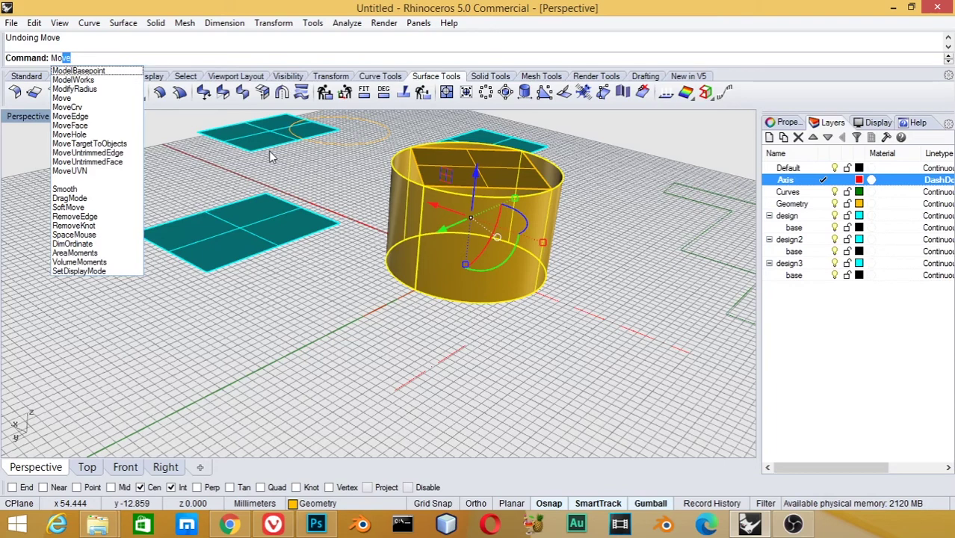
pyautogui.press('Return')
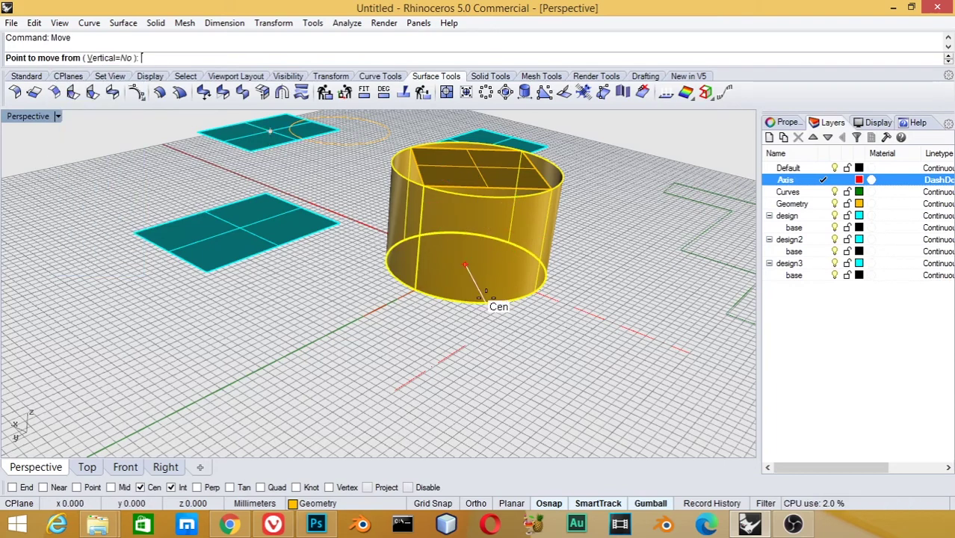
pyautogui.click(486, 299)
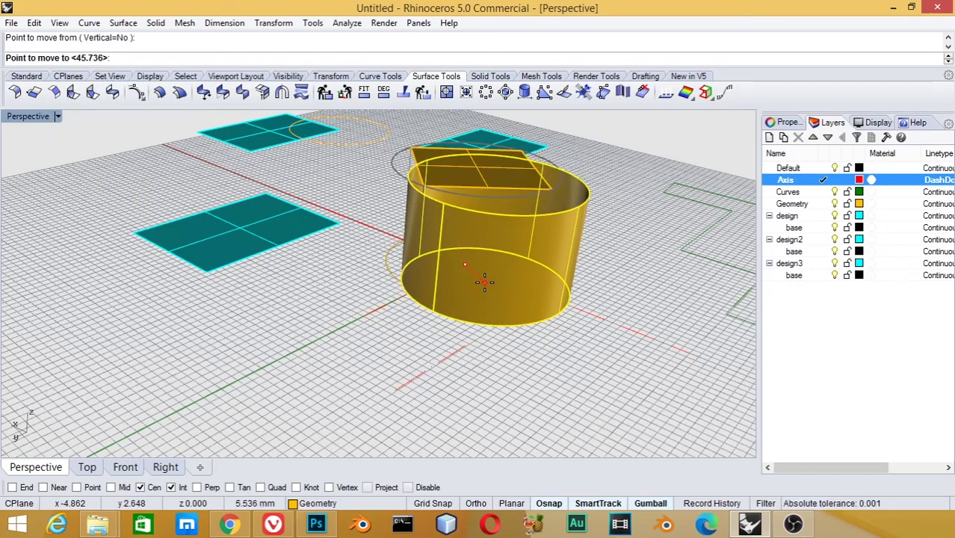
pyautogui.write('55')
pyautogui.press('Return')
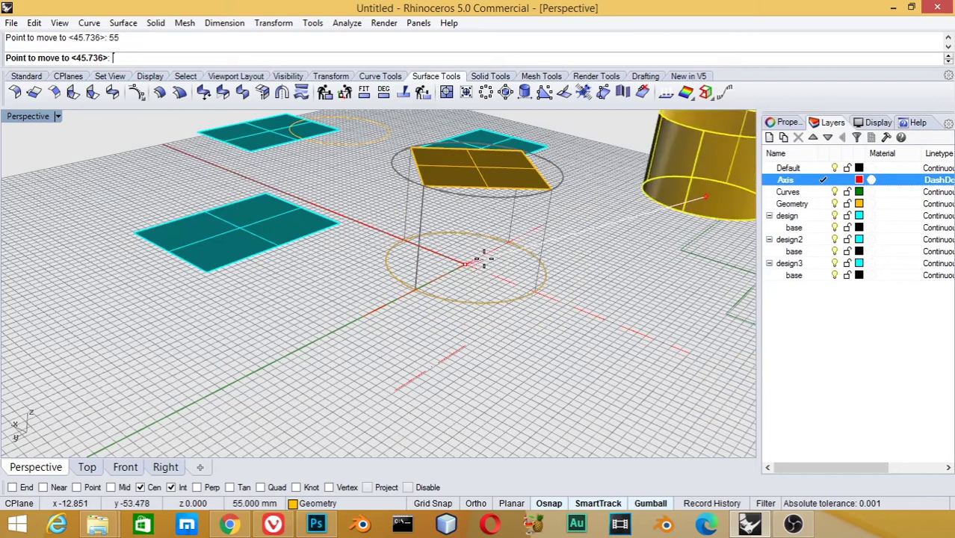
pyautogui.click(594, 200)
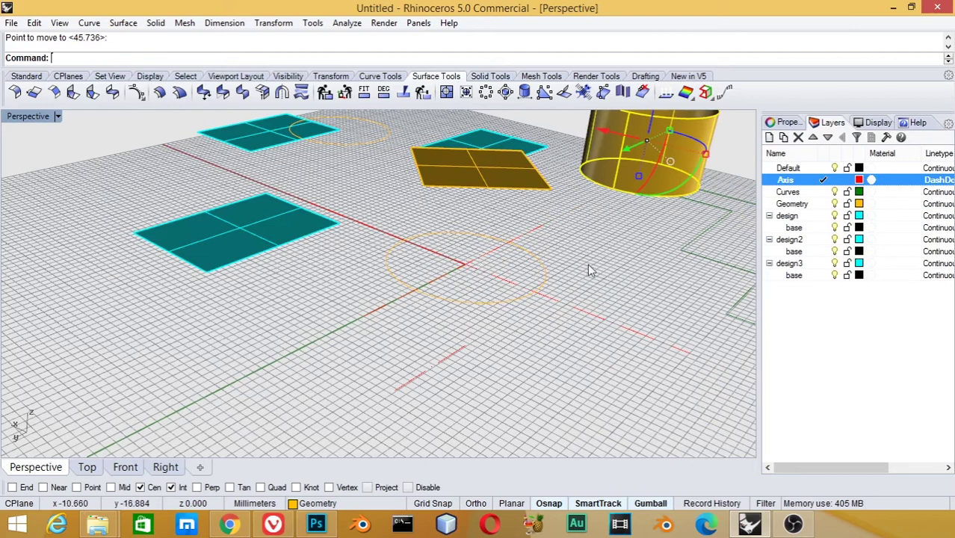
pyautogui.hotkey('ctrl', 'z')
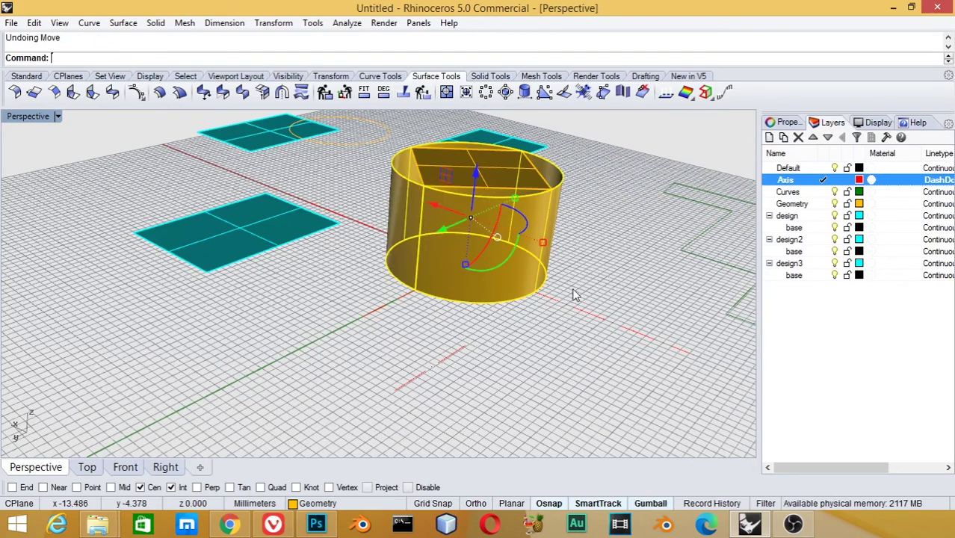
pyautogui.scroll(-1, 552, 273)
pyautogui.scroll(-3, 542, 271)
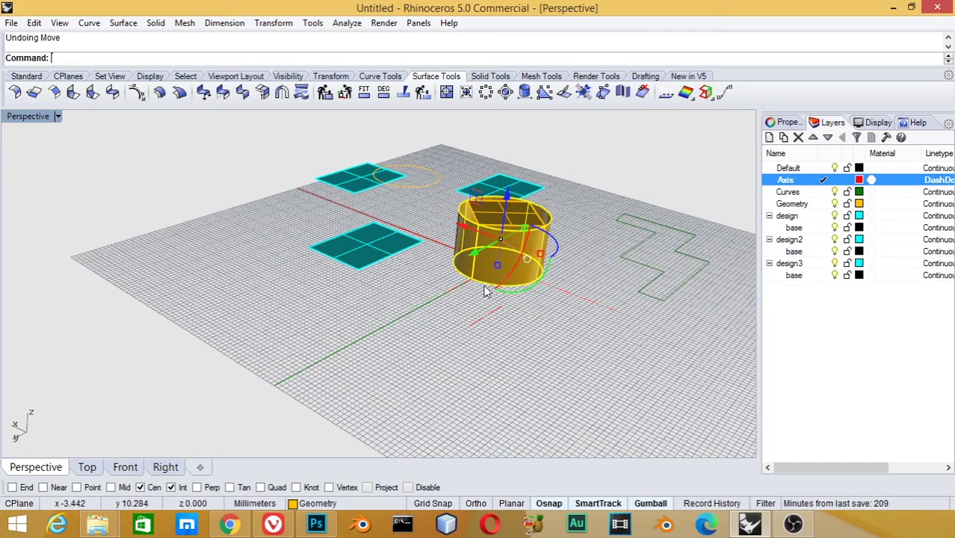
pyautogui.write('M')
pyautogui.press('Return')
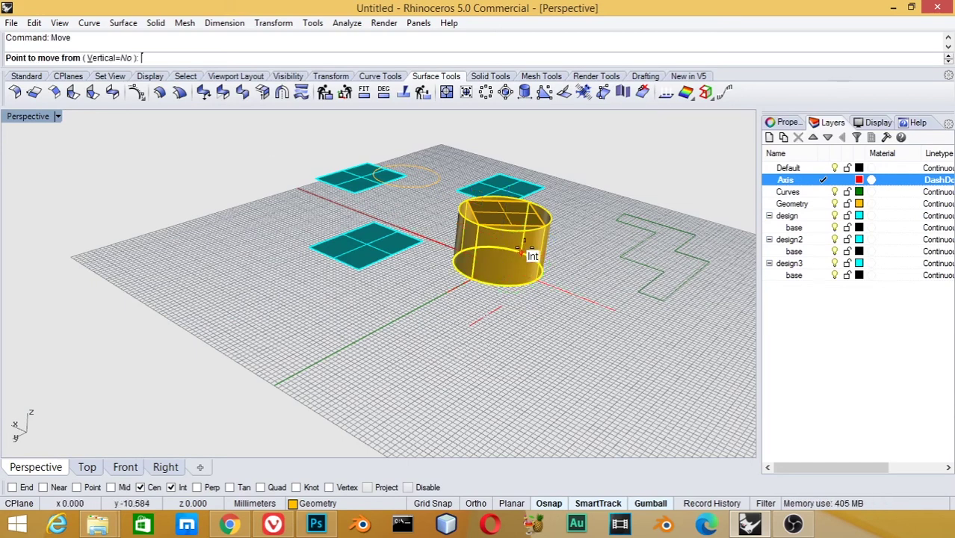
pyautogui.scroll(2, 522, 331)
pyautogui.click(521, 306)
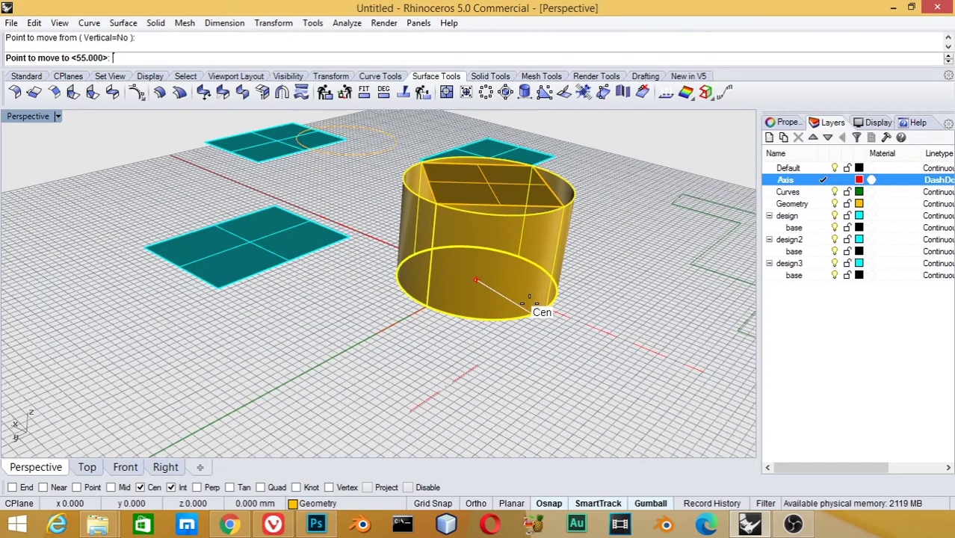
pyautogui.write('r50')
pyautogui.write(',40')
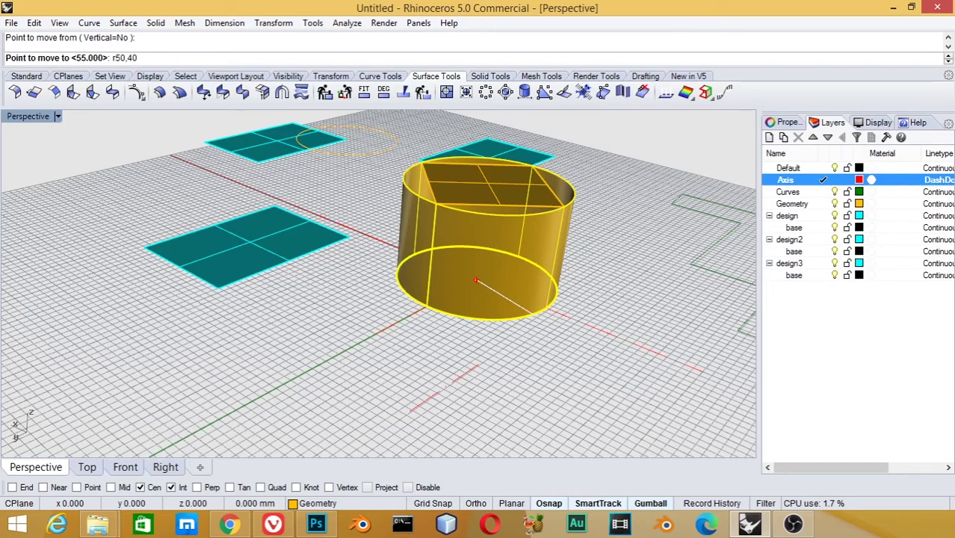
pyautogui.press('Return')
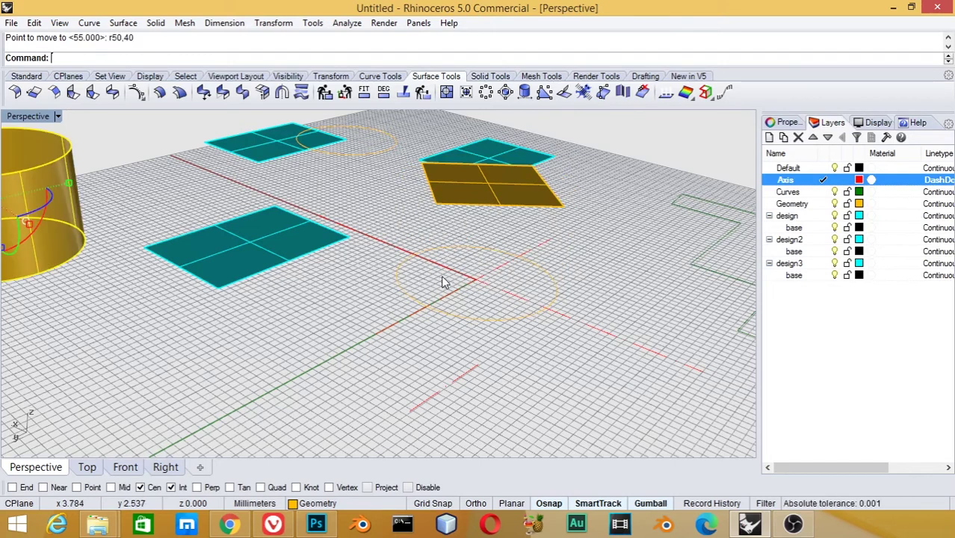
pyautogui.scroll(-2, 443, 281)
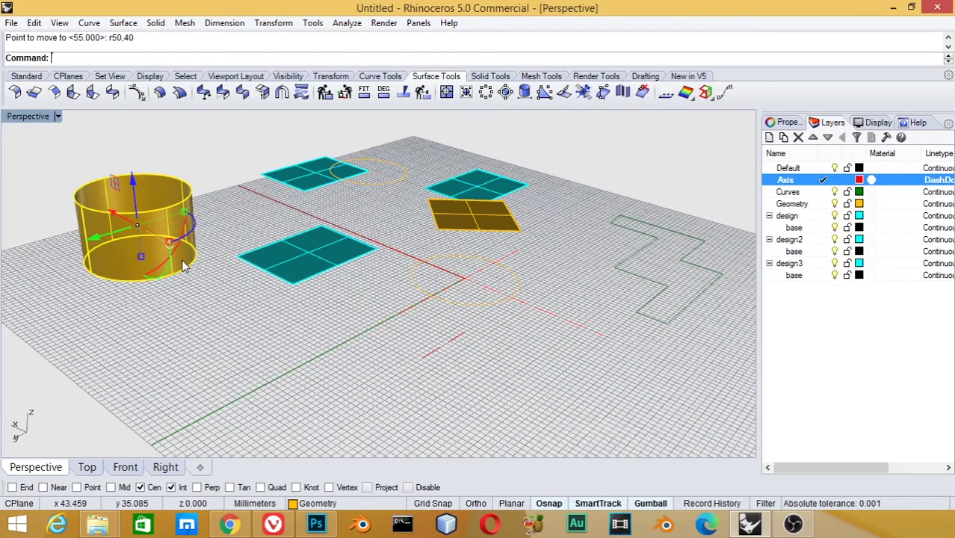
pyautogui.hotkey('ctrl', 'z')
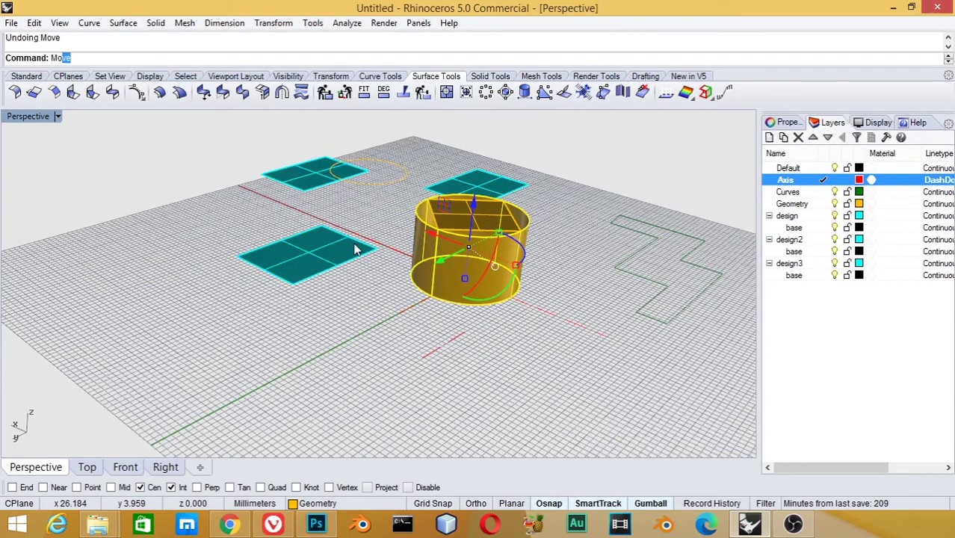
# Step: Move the cylinder from its base centre by relative offset r-10,-15
pyautogui.press('Return')
pyautogui.click(468, 299)
pyautogui.write('r-')
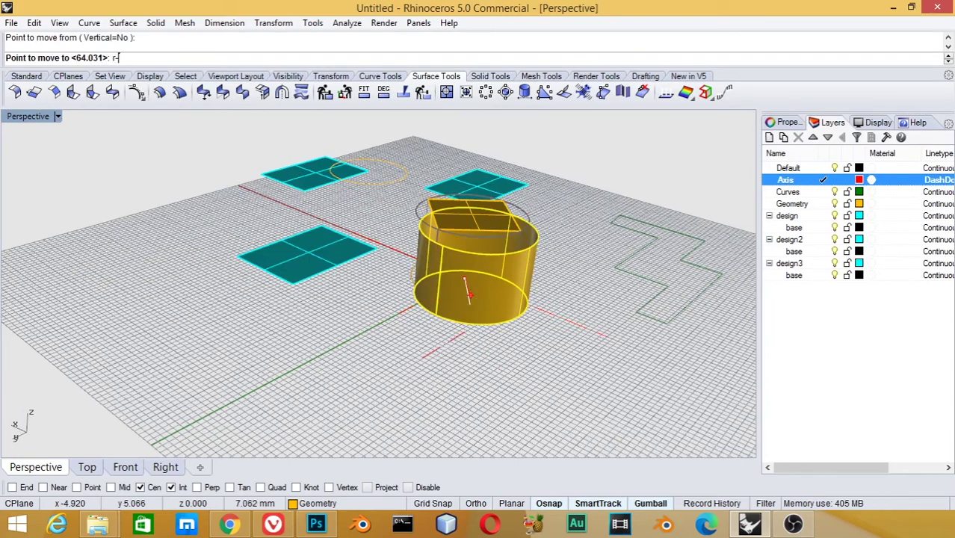
pyautogui.write('10')
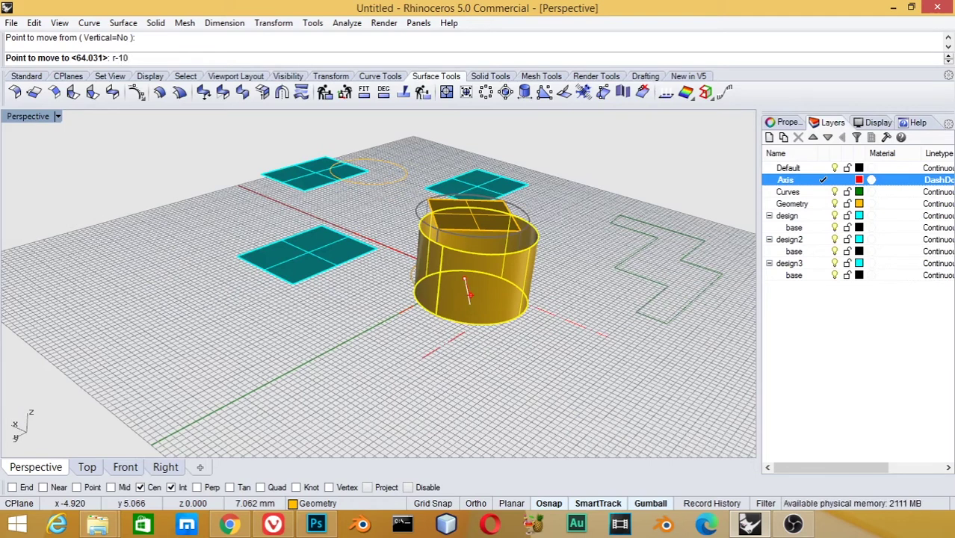
pyautogui.write(',-15')
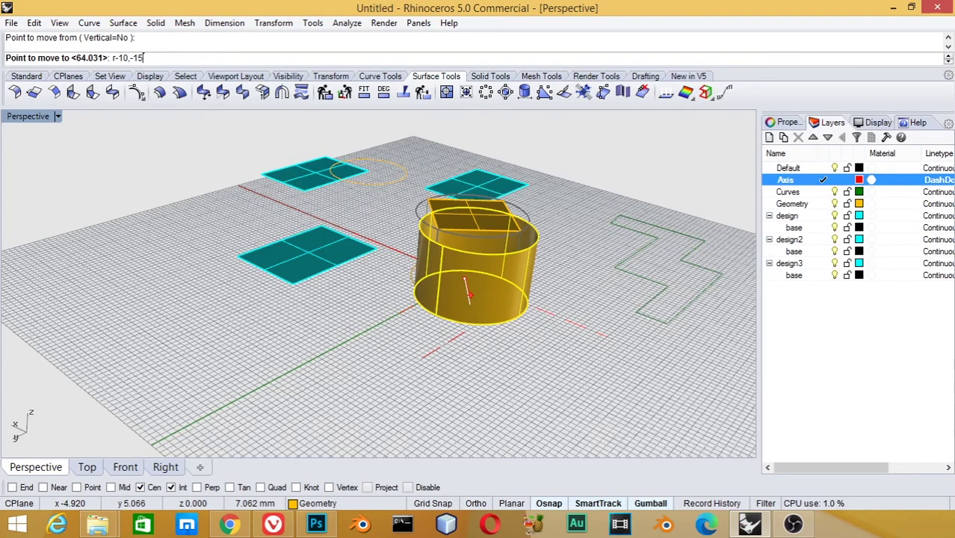
pyautogui.press('Return')
# Step: Orbit and zoom the Perspective view to inspect the shifted cylinder
pyautogui.scroll(3, 486, 289)
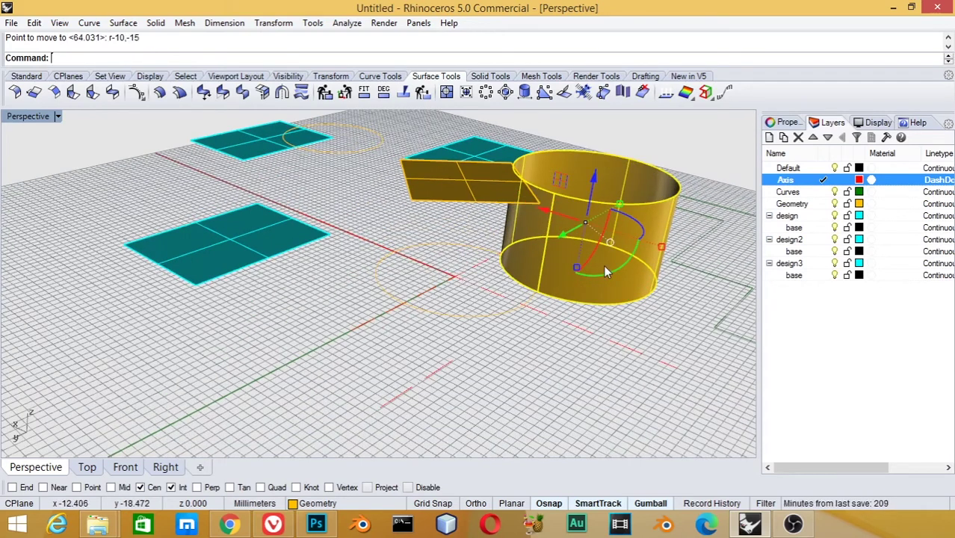
pyautogui.moveTo(664, 331); pyautogui.dragTo(585, 401, button='right')
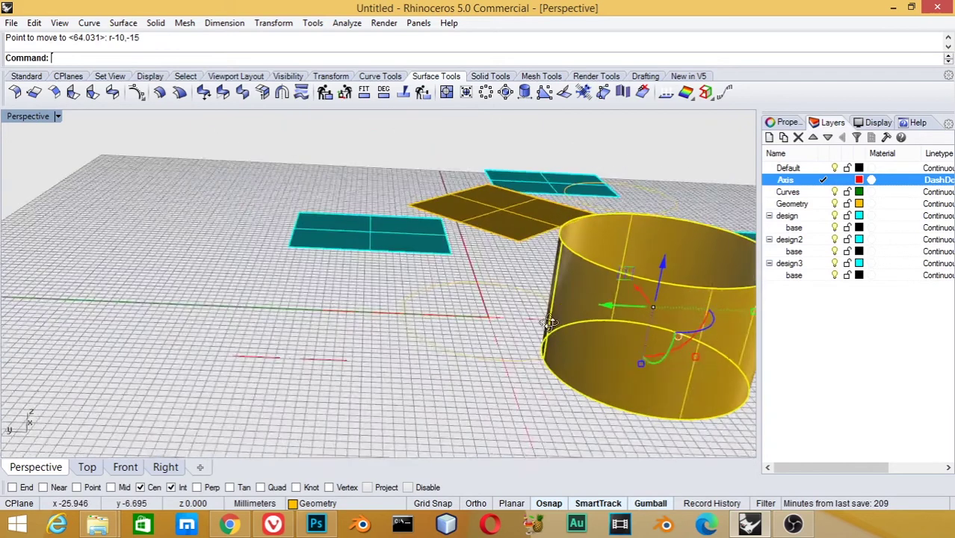
pyautogui.scroll(-1, 585, 401)
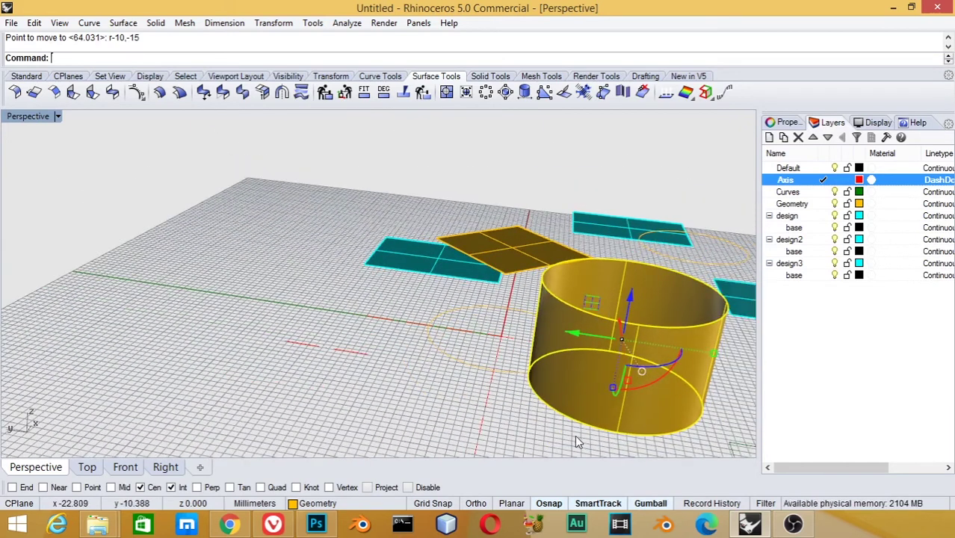
pyautogui.moveTo(602, 437)
pyautogui.mouseDown(button='right')
pyautogui.moveTo(478, 273)
pyautogui.moveTo(350, 234)
pyautogui.mouseUp(button='right')
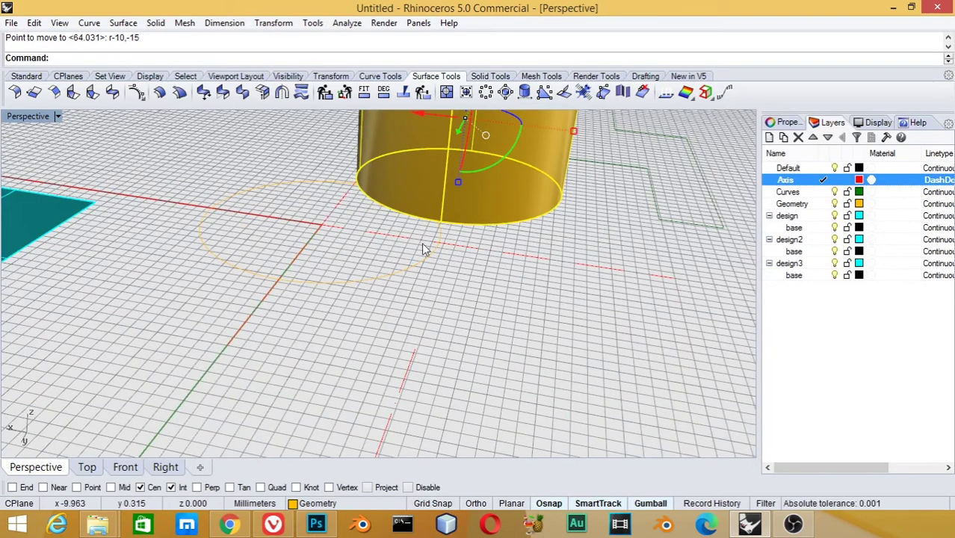
pyautogui.scroll(-2, 409, 247)
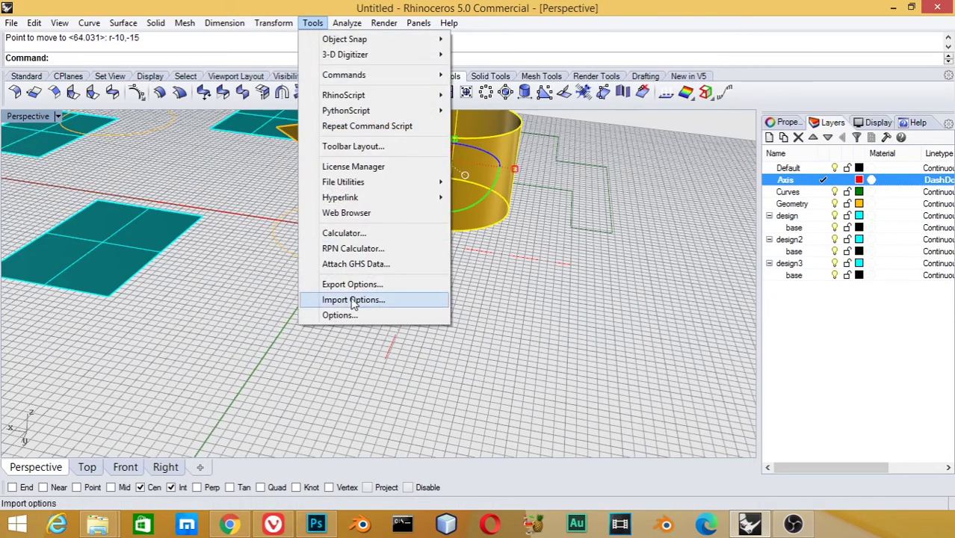
# Step: Review the Nudge settings under Modeling Aids in Rhino Options and confirm with OK
pyautogui.click(346, 314)
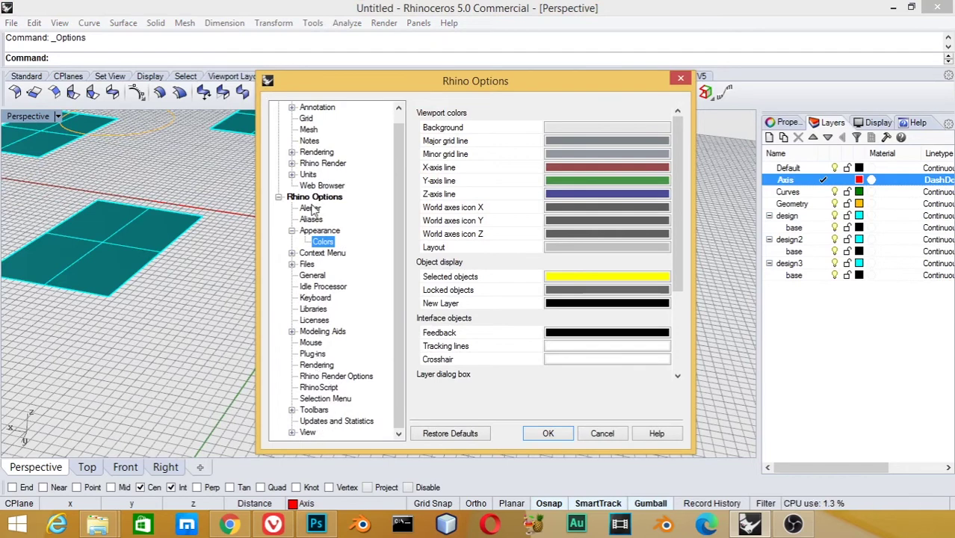
pyautogui.click(329, 331)
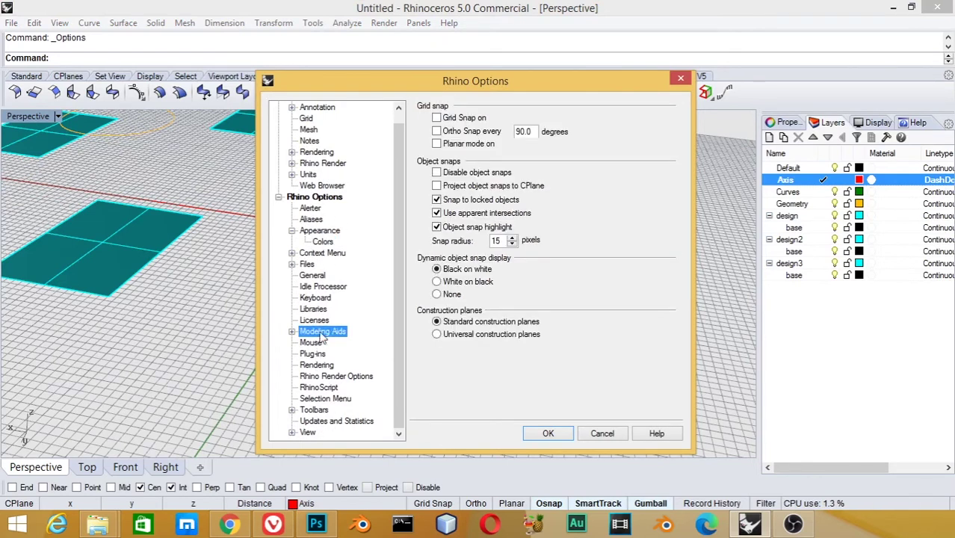
pyautogui.click(292, 331)
pyautogui.click(323, 343)
pyautogui.click(548, 433)
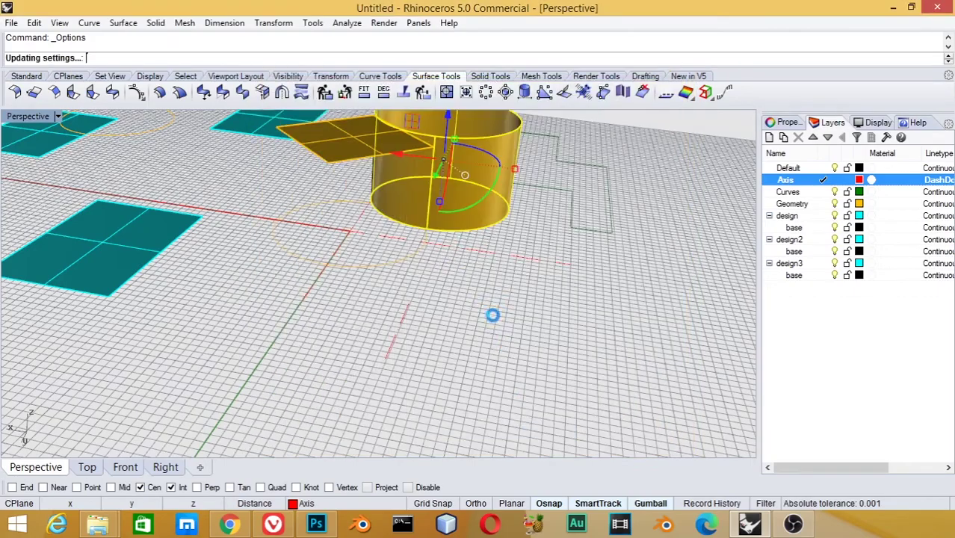
# Step: Nudge the cylinder left and right in 1-unit steps, then in 10-unit steps
pyautogui.hotkey('alt', 'Left')
pyautogui.hotkey('alt', 'Left')
pyautogui.hotkey('alt', 'Left')
pyautogui.hotkey('alt', 'Left')
pyautogui.hotkey('alt', 'Left')
pyautogui.hotkey('alt', 'Left')
pyautogui.moveTo(463, 232); pyautogui.dragTo(166, 238, button='right')
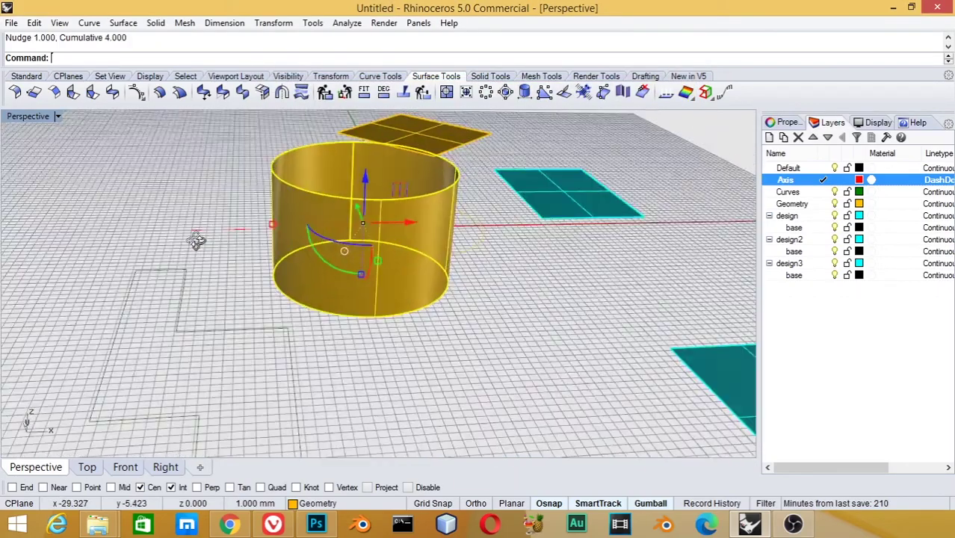
pyautogui.hotkey('alt', 'Right')
pyautogui.hotkey('alt', 'Right')
pyautogui.hotkey('alt', 'Right')
pyautogui.hotkey('alt', 'Right')
pyautogui.hotkey('alt', 'Right')
pyautogui.hotkey('alt', 'Right')
pyautogui.hotkey('alt', 'Left')
pyautogui.hotkey('alt', 'Left')
pyautogui.hotkey('alt', 'Left')
pyautogui.hotkey('alt', 'Left')
pyautogui.hotkey('alt', 'Left')
pyautogui.hotkey('alt', 'Left')
pyautogui.hotkey('alt', 'Right')
pyautogui.hotkey('alt', 'Right')
pyautogui.hotkey('alt', 'Right')
pyautogui.hotkey('alt', 'Right')
pyautogui.hotkey('alt', 'Right')
pyautogui.hotkey('alt', 'Right')
pyautogui.hotkey('alt', 'Right')
pyautogui.hotkey('alt', 'Right')
pyautogui.hotkey('alt', 'Right')
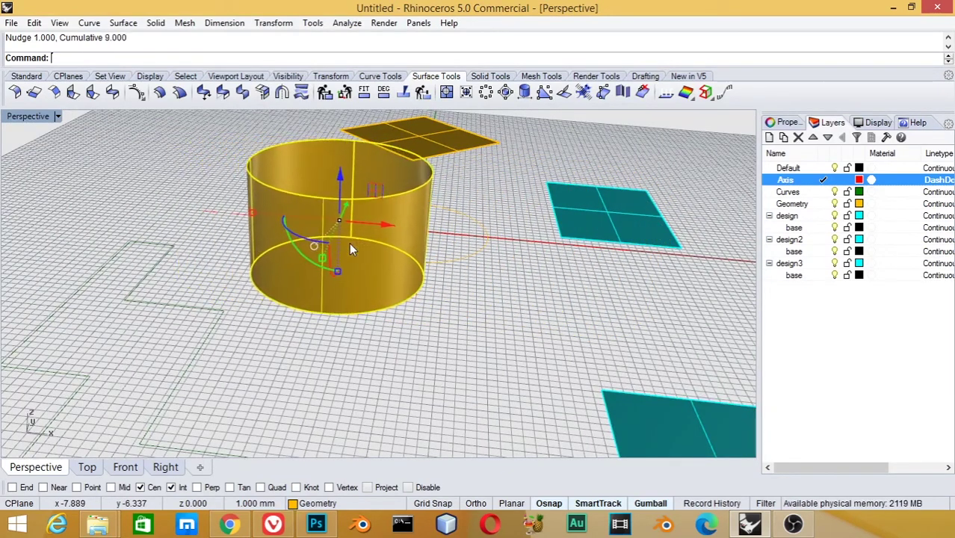
pyautogui.hotkey('alt', 'Right')
pyautogui.hotkey('alt', 'Right')
pyautogui.hotkey('alt', 'shift', 'Right')
pyautogui.hotkey('alt', 'shift', 'Right')
pyautogui.hotkey('alt', 'shift', 'Right')
pyautogui.hotkey('alt', 'shift', 'Right')
pyautogui.hotkey('alt', 'shift', 'Right')
pyautogui.hotkey('alt', 'shift', 'Right')
# Step: Fine-tune the cylinder's position with 0.1-unit nudges right and left
pyautogui.scroll(-5, 421, 266)
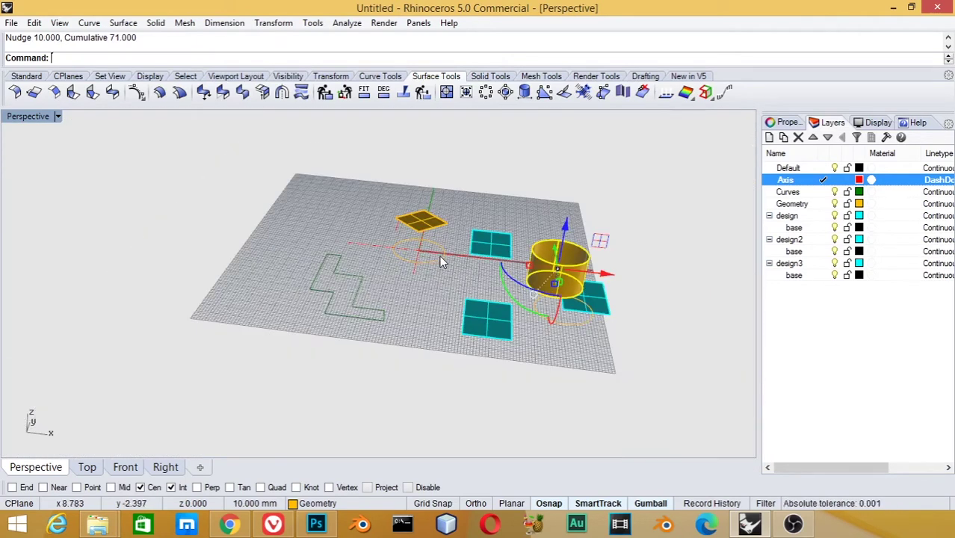
pyautogui.scroll(4, 441, 261)
pyautogui.hotkey('ctrl', 'alt', 'Right')
pyautogui.hotkey('ctrl', 'alt', 'Right')
pyautogui.hotkey('ctrl', 'alt', 'Right')
pyautogui.hotkey('ctrl', 'alt', 'Right')
pyautogui.hotkey('ctrl', 'alt', 'Left')
pyautogui.hotkey('ctrl', 'alt', 'Left')
pyautogui.hotkey('ctrl', 'alt', 'Left')
pyautogui.hotkey('ctrl', 'alt', 'Left')
pyautogui.hotkey('ctrl', 'alt', 'Left')
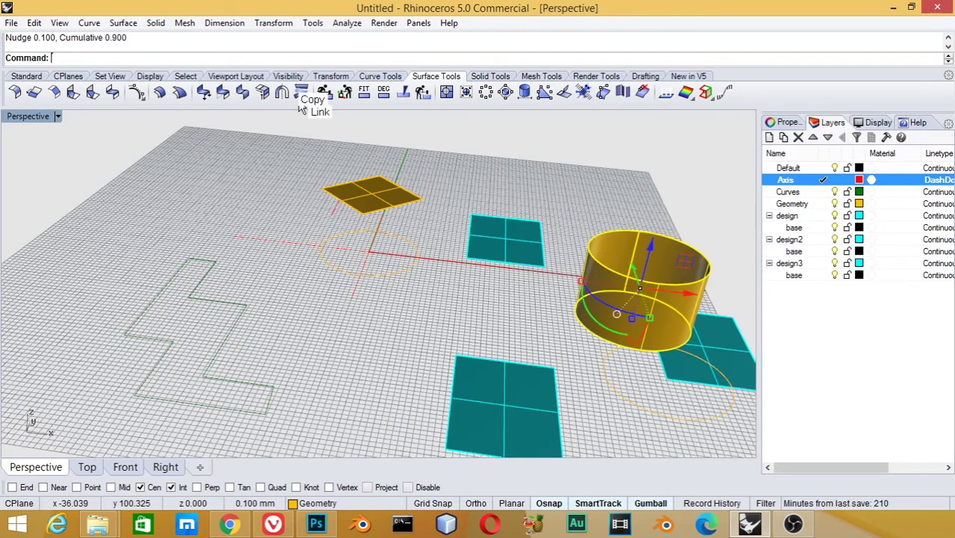
pyautogui.hotkey('ctrl', 'alt', 'Left')
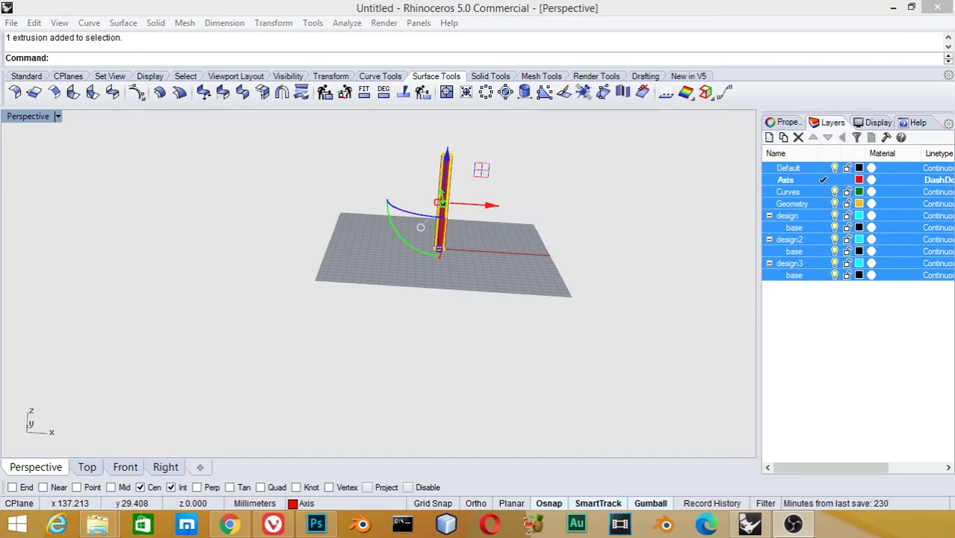
# Step: Select the red Axis column and rotate it 90° with a gumball angle entry
pyautogui.press('Escape')
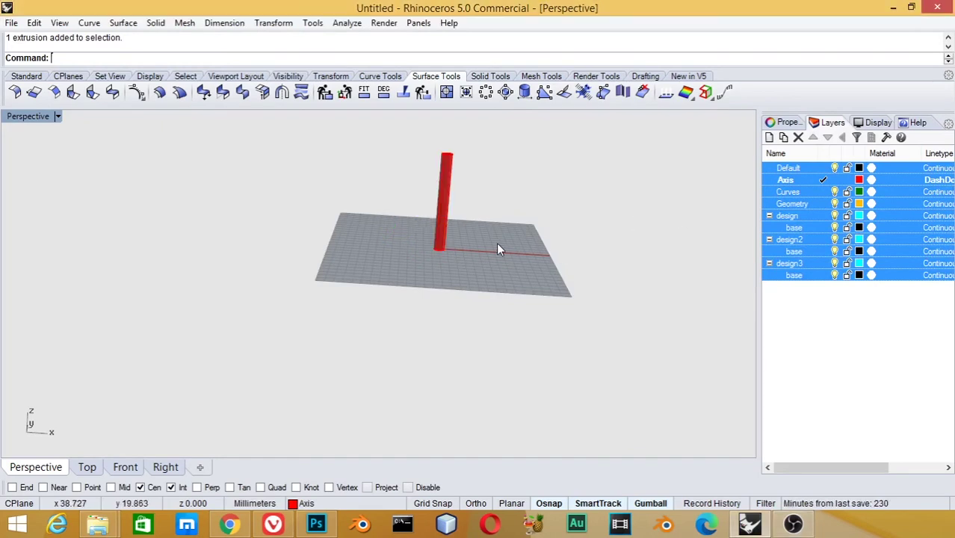
pyautogui.scroll(3, 496, 242)
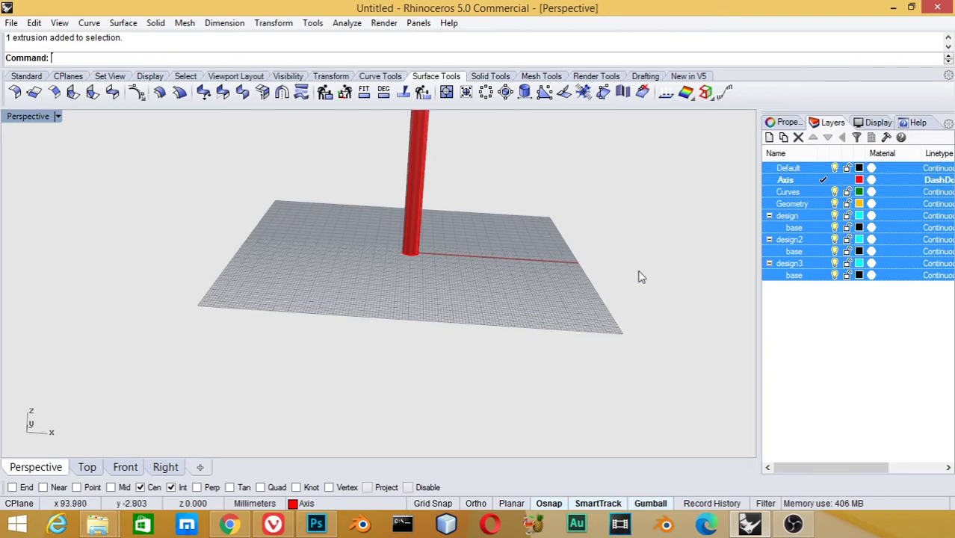
pyautogui.click(809, 358)
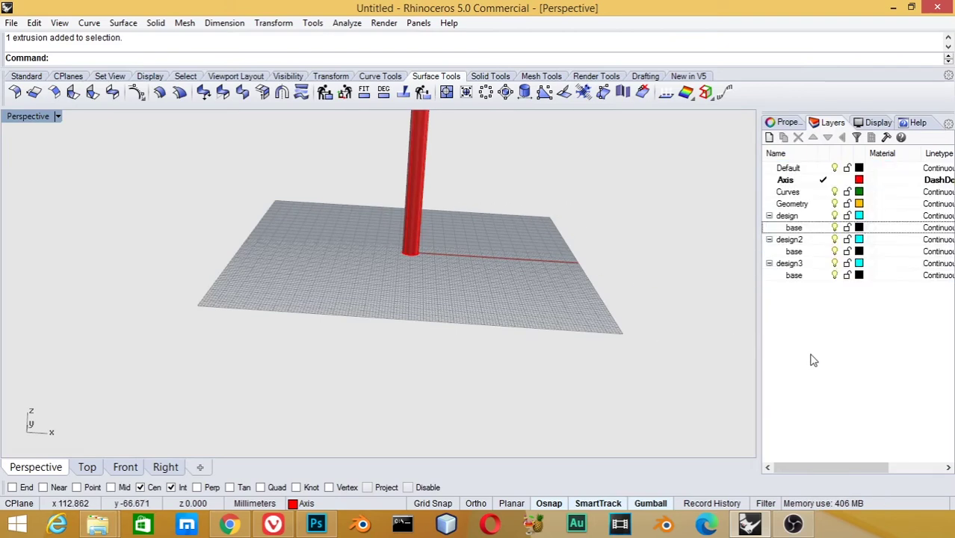
pyautogui.click(432, 232)
pyautogui.moveTo(434, 233); pyautogui.dragTo(423, 234, button='right')
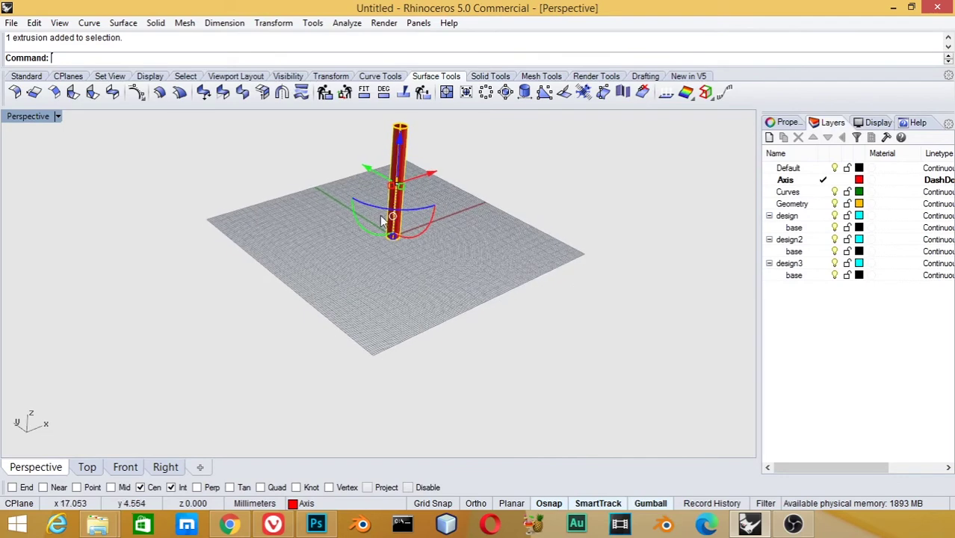
pyautogui.click(432, 221)
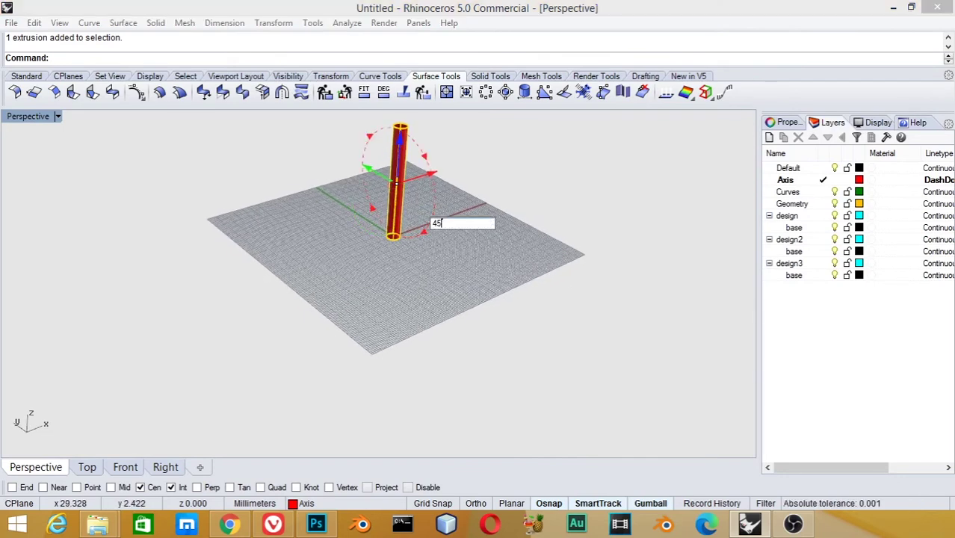
pyautogui.write('90')
pyautogui.press('Return')
pyautogui.press('Escape')
# Step: Apply further -20° and 55° gumball rotations to the column, then undo them with Ctrl+Z
pyautogui.click(396, 192)
pyautogui.moveTo(463, 241); pyautogui.dragTo(356, 219, button='right')
pyautogui.click(374, 222)
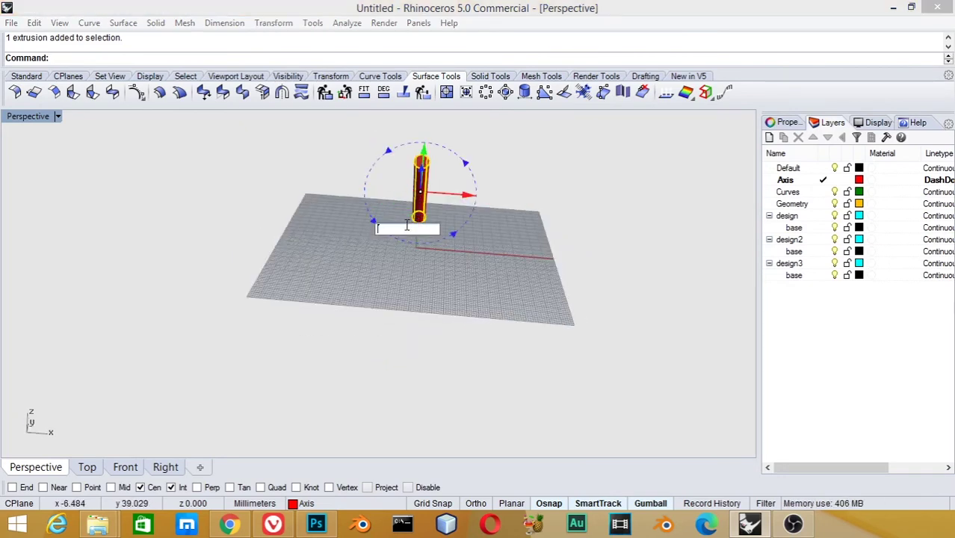
pyautogui.write('-20')
pyautogui.press('Return')
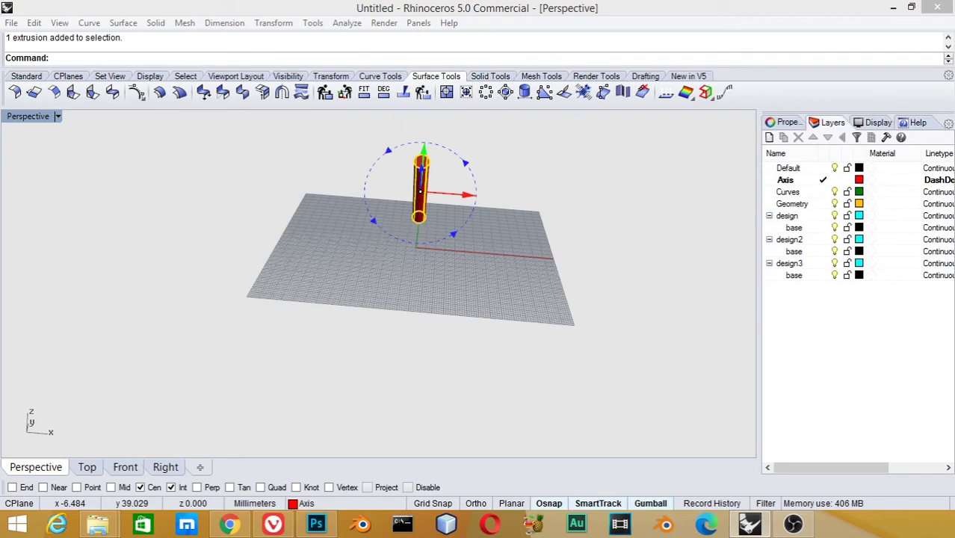
pyautogui.moveTo(428, 235); pyautogui.dragTo(389, 222, button='right')
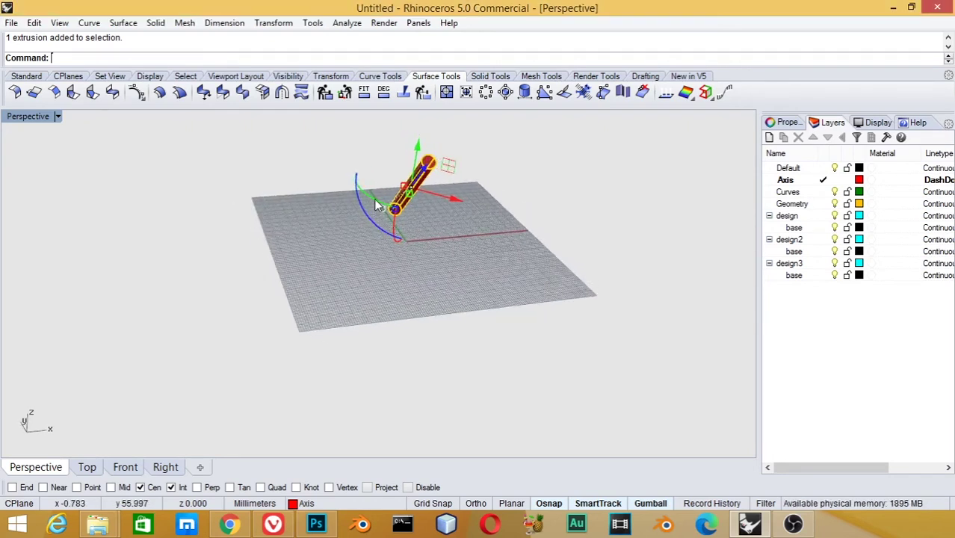
pyautogui.click(378, 201)
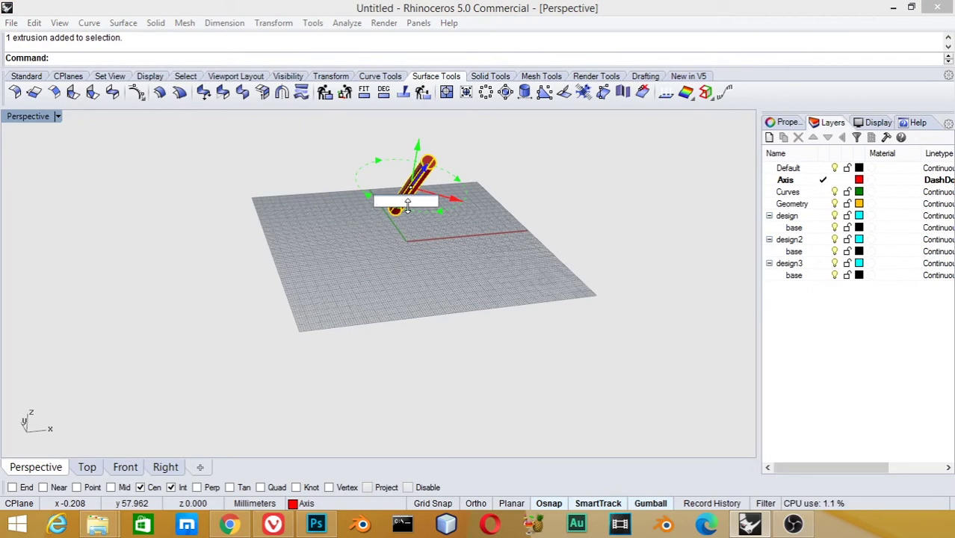
pyautogui.write('55')
pyautogui.press('Return')
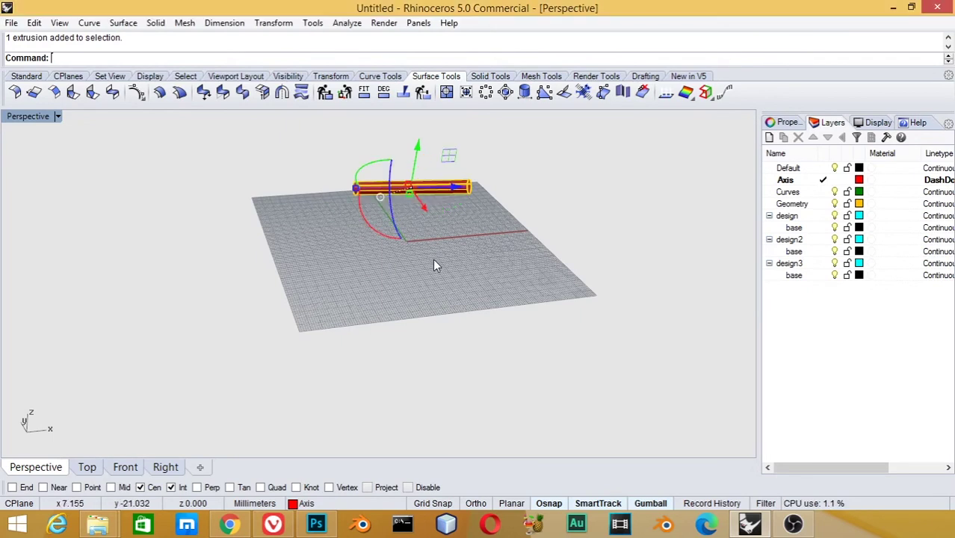
pyautogui.moveTo(443, 243); pyautogui.dragTo(416, 217, button='right')
pyautogui.hotkey('ctrl', 'z')
pyautogui.hotkey('ctrl', 'z')
pyautogui.hotkey('ctrl', 'z')
# Step: Draw a red cylinder with its base at the origin, picking its radius and height
pyautogui.click(156, 22)
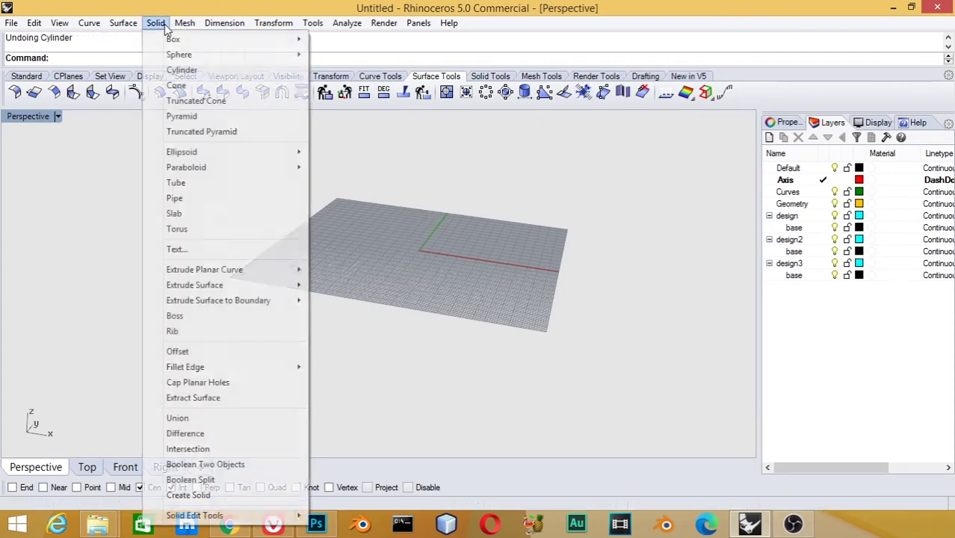
pyautogui.click(181, 69)
pyautogui.write('0')
pyautogui.press('Return')
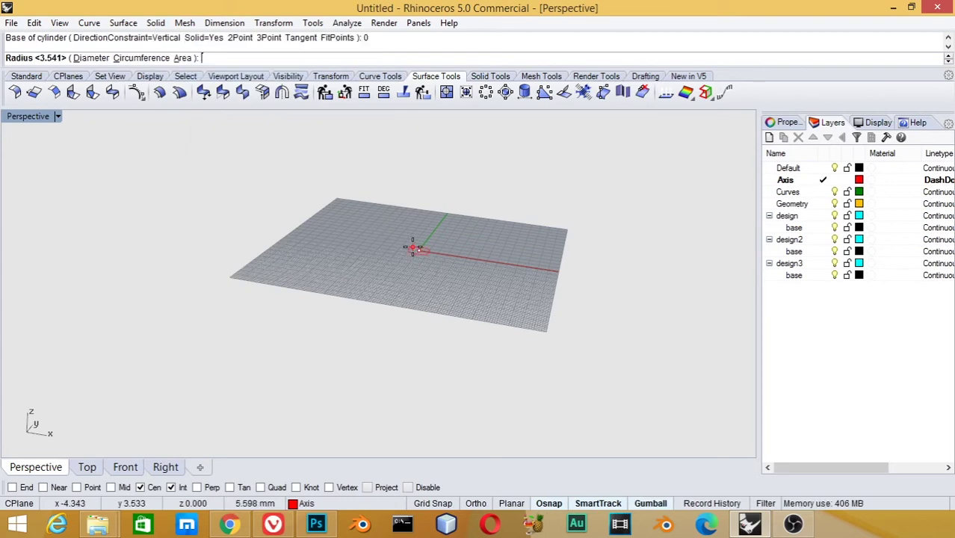
pyautogui.scroll(3, 413, 247)
pyautogui.scroll(2, 413, 247)
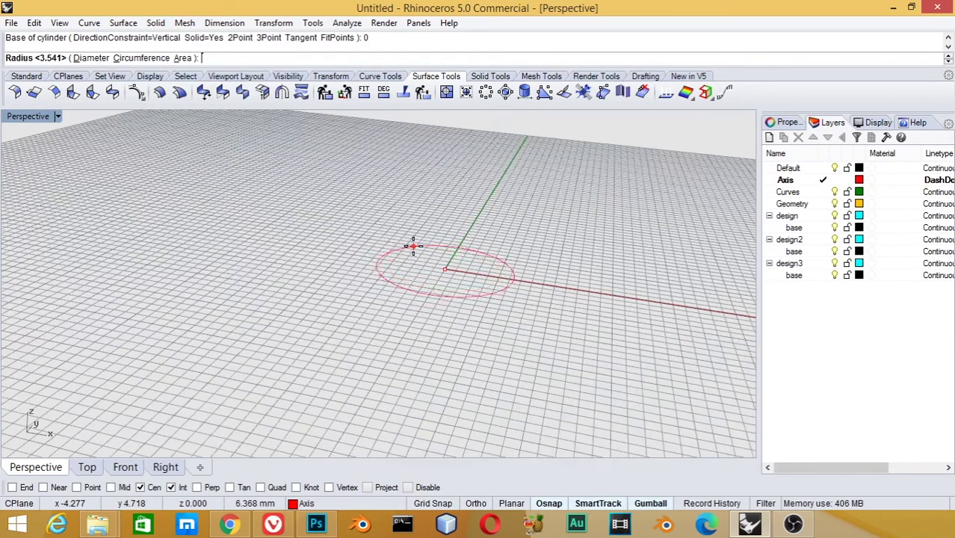
pyautogui.click(431, 257)
pyautogui.scroll(-2, 436, 256)
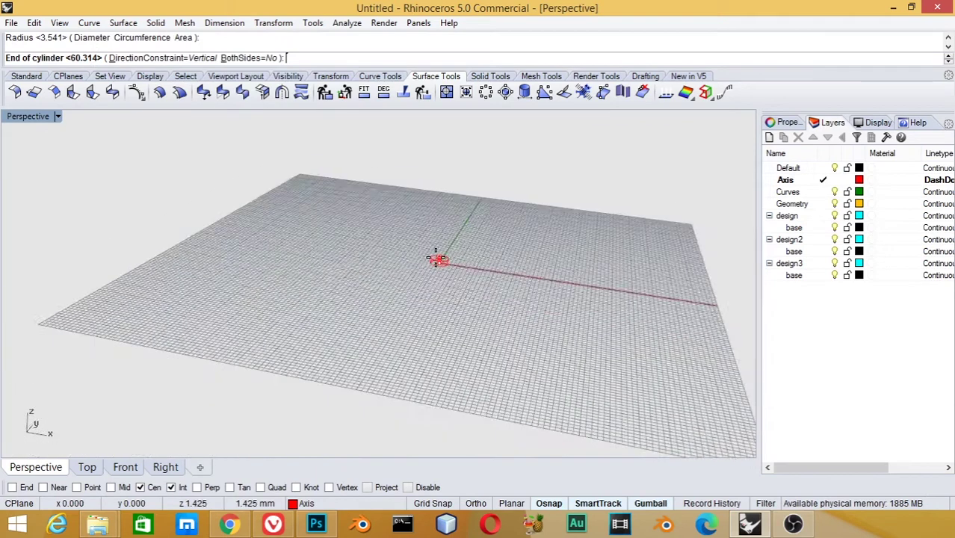
pyautogui.scroll(-2, 436, 224)
pyautogui.click(435, 161)
pyautogui.scroll(2, 459, 220)
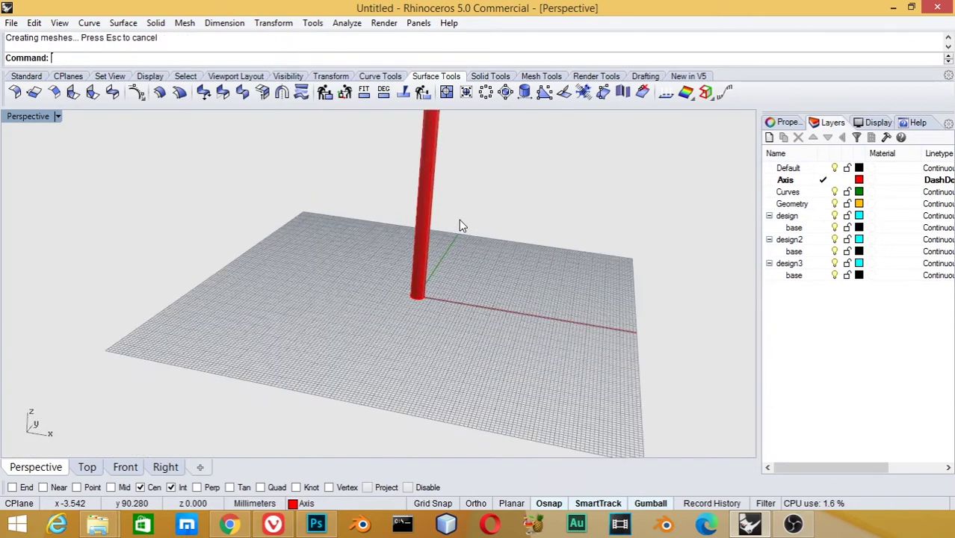
pyautogui.scroll(-1, 486, 219)
pyautogui.scroll(-2, 487, 222)
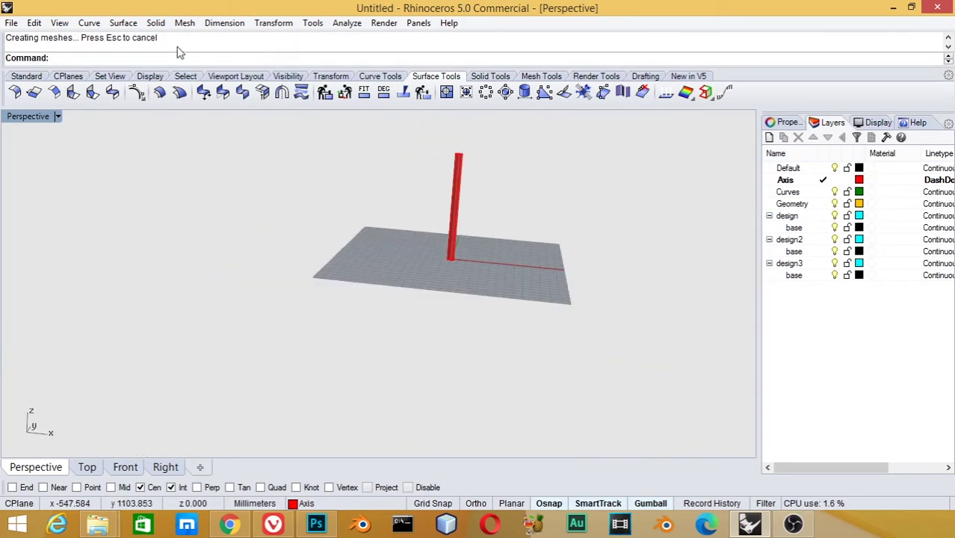
# Step: Run Rotate on the red cylinder and maximize the Right viewport
pyautogui.write('Rot')
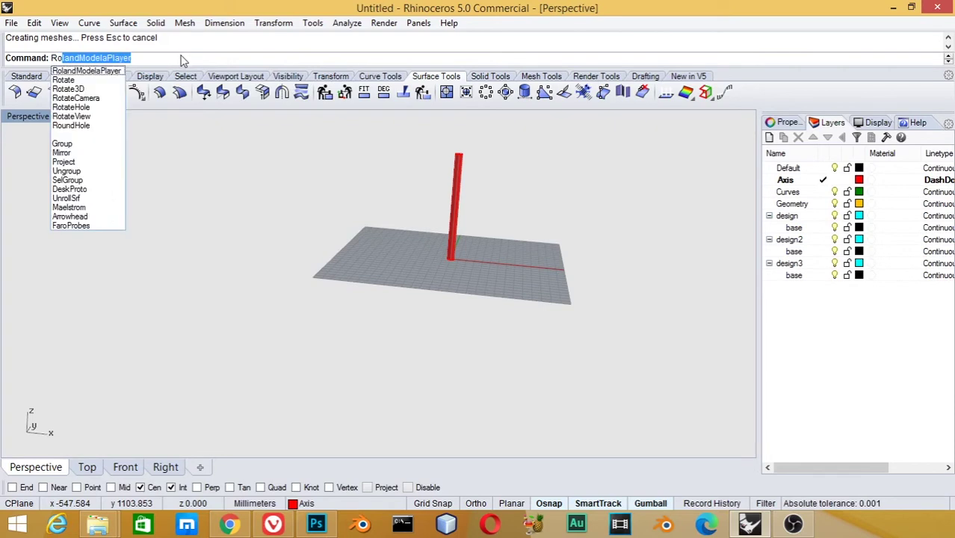
pyautogui.write('as')
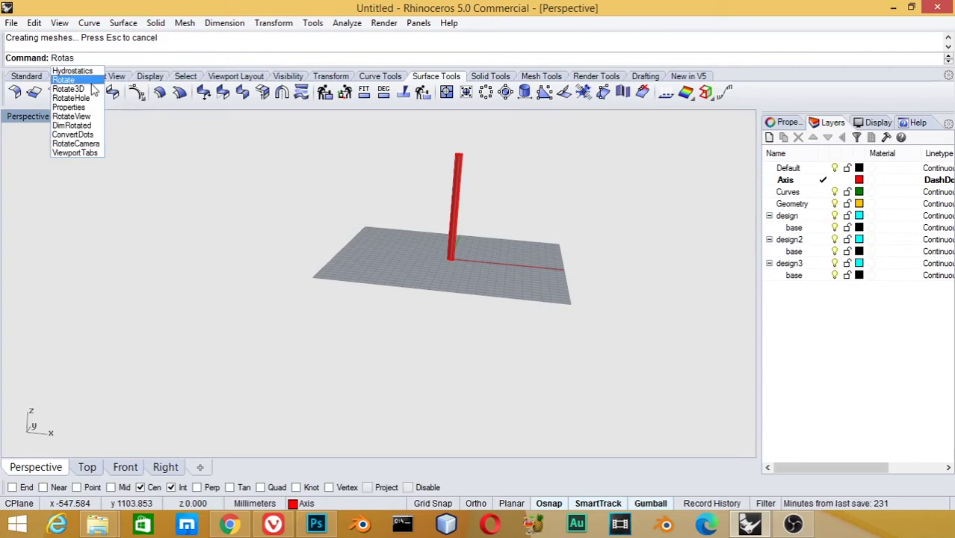
pyautogui.click(77, 84)
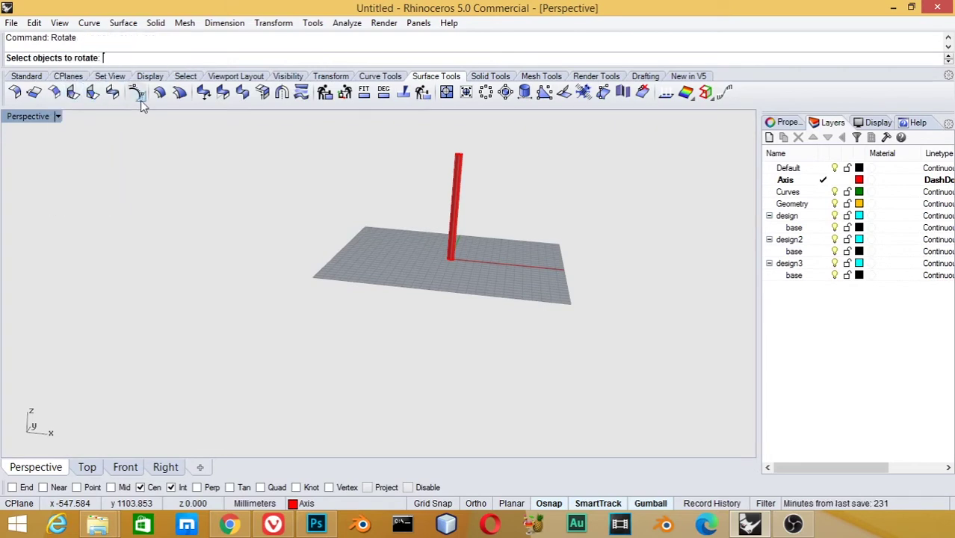
pyautogui.click(451, 248)
pyautogui.press('Return')
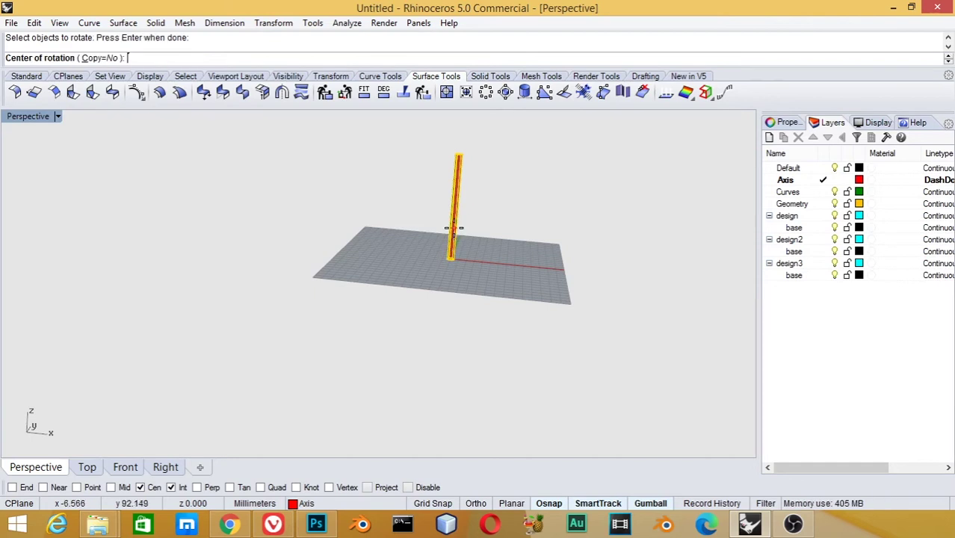
pyautogui.scroll(3, 478, 230)
pyautogui.scroll(3, 477, 230)
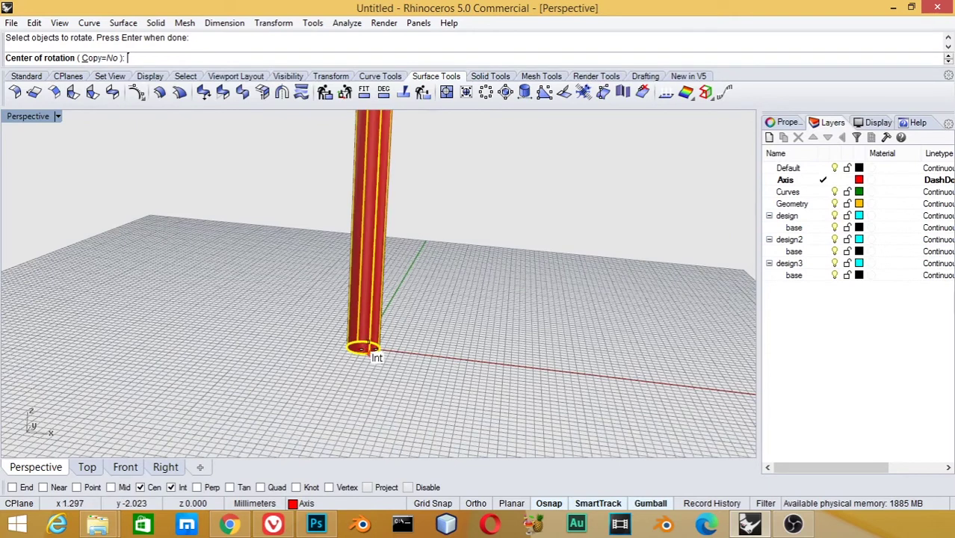
pyautogui.scroll(-1, 377, 338)
pyautogui.scroll(-2, 381, 334)
pyautogui.scroll(-2, 403, 254)
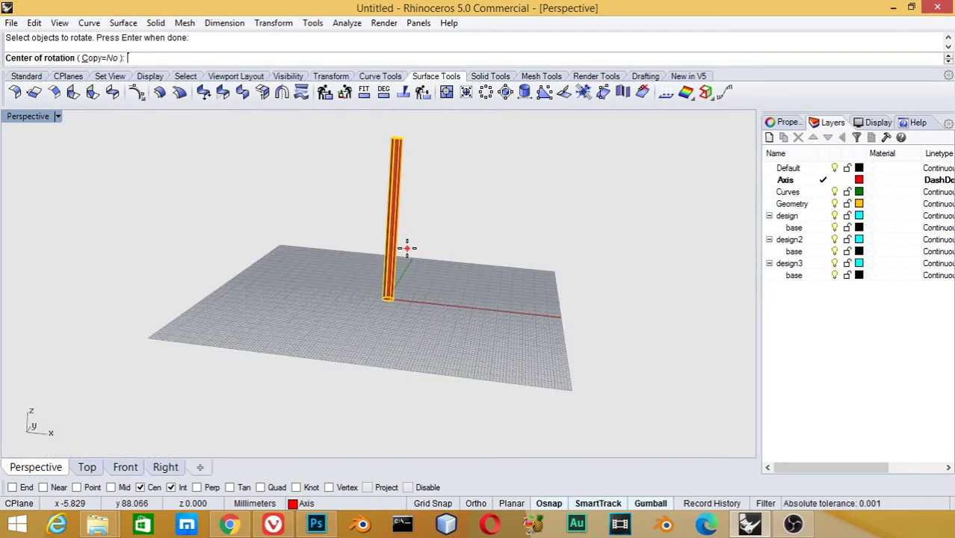
pyautogui.doubleClick(30, 117)
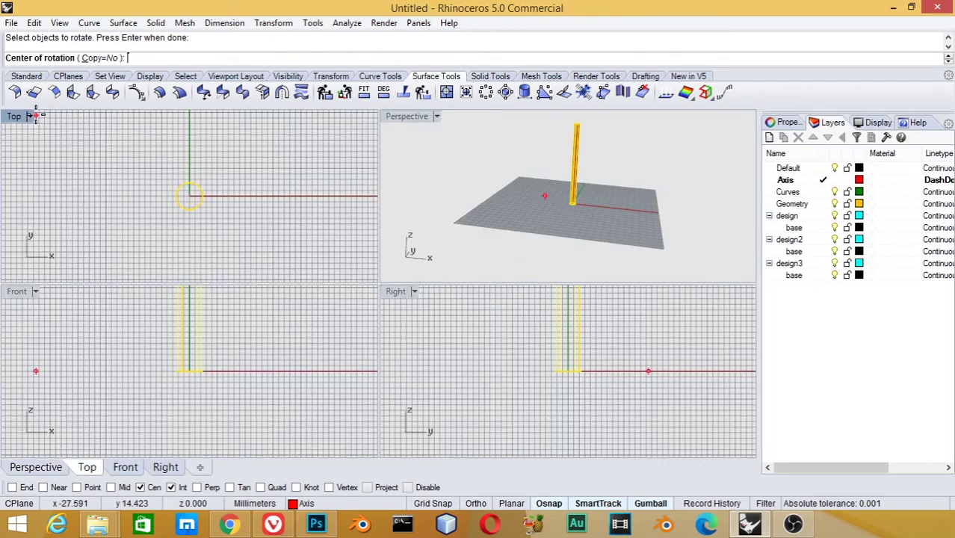
pyautogui.doubleClick(398, 293)
pyautogui.scroll(-3, 432, 265)
pyautogui.scroll(2, 424, 250)
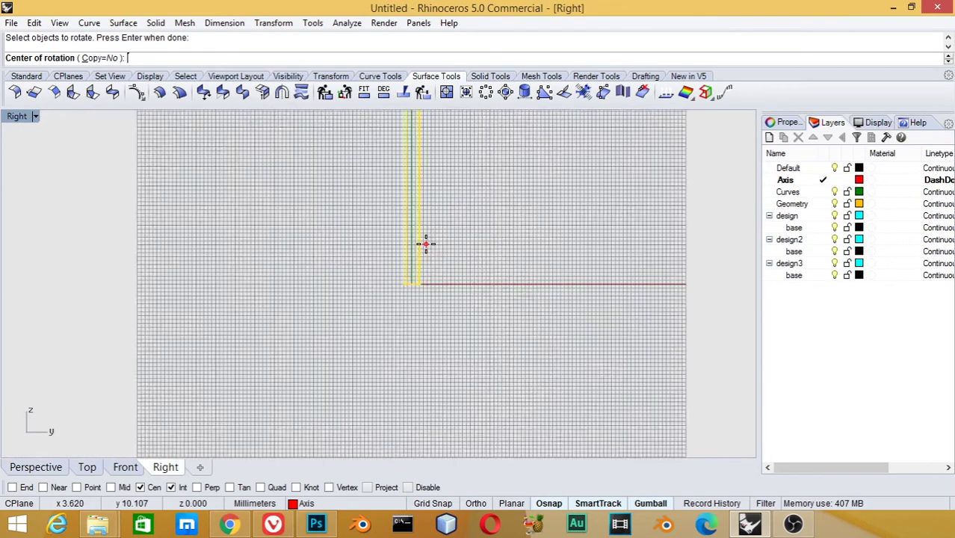
pyautogui.scroll(3, 425, 254)
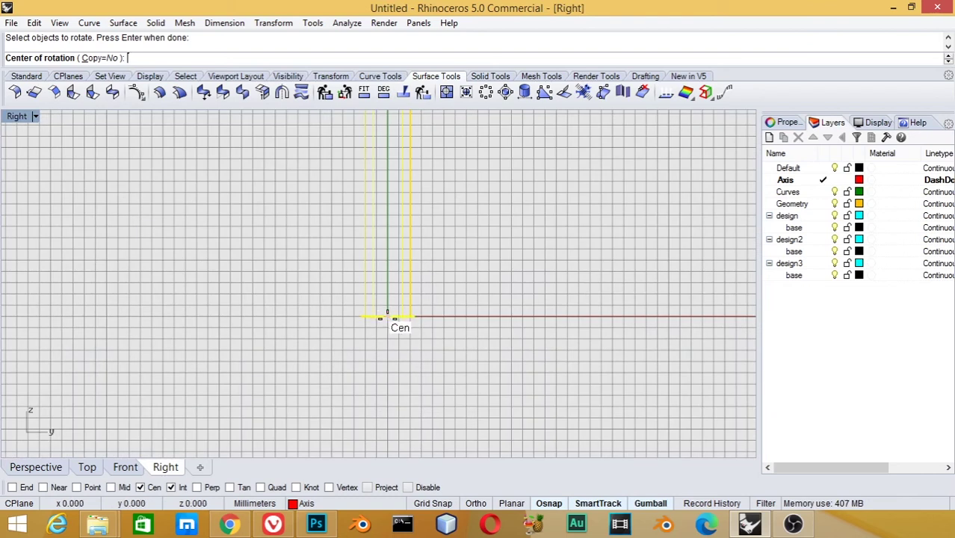
# Step: Tilt the cylinder about its base centre, view it in Perspective, then undo the tilt
pyautogui.click(387, 316)
pyautogui.scroll(-2, 415, 277)
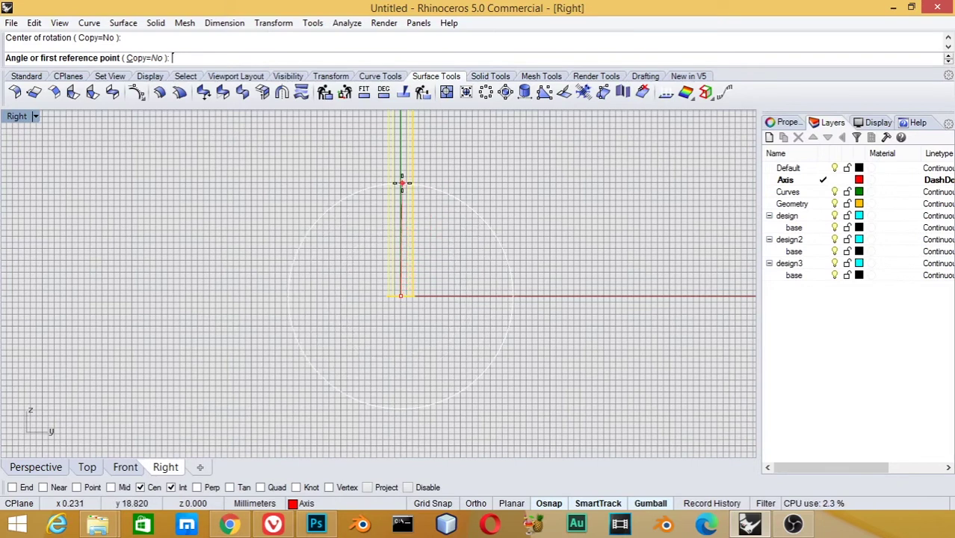
pyautogui.click(437, 190)
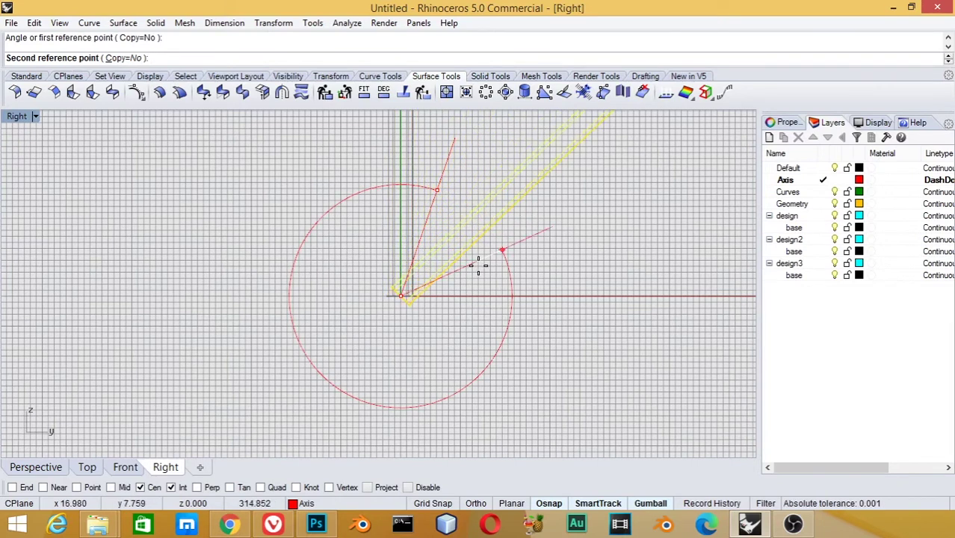
pyautogui.click(464, 347)
pyautogui.scroll(-2, 438, 250)
pyautogui.scroll(-1, 448, 252)
pyautogui.doubleClick(18, 118)
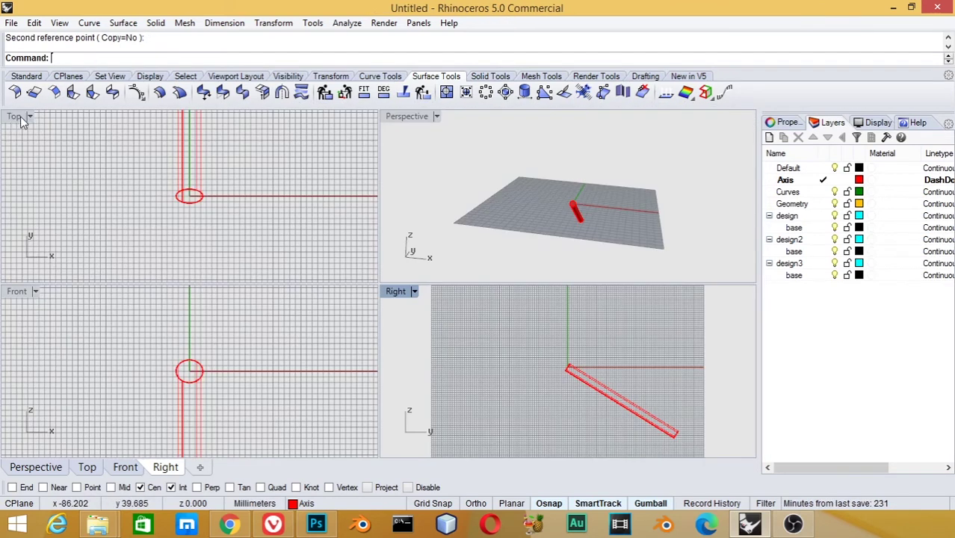
pyautogui.doubleClick(407, 117)
pyautogui.moveTo(448, 246)
pyautogui.mouseDown(button='right')
pyautogui.moveTo(496, 279)
pyautogui.moveTo(576, 288)
pyautogui.moveTo(448, 256)
pyautogui.moveTo(464, 257)
pyautogui.mouseUp(button='right')
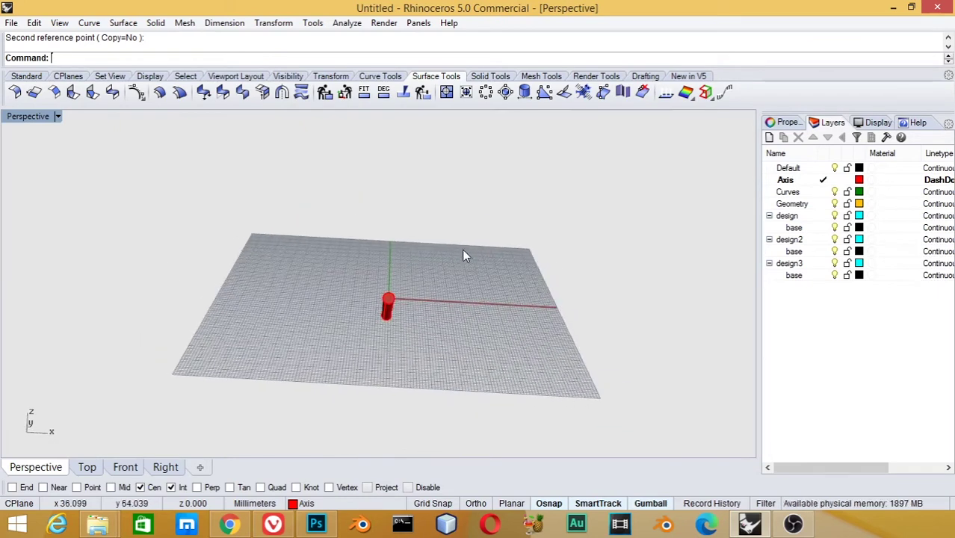
pyautogui.hotkey('ctrl', 'z')
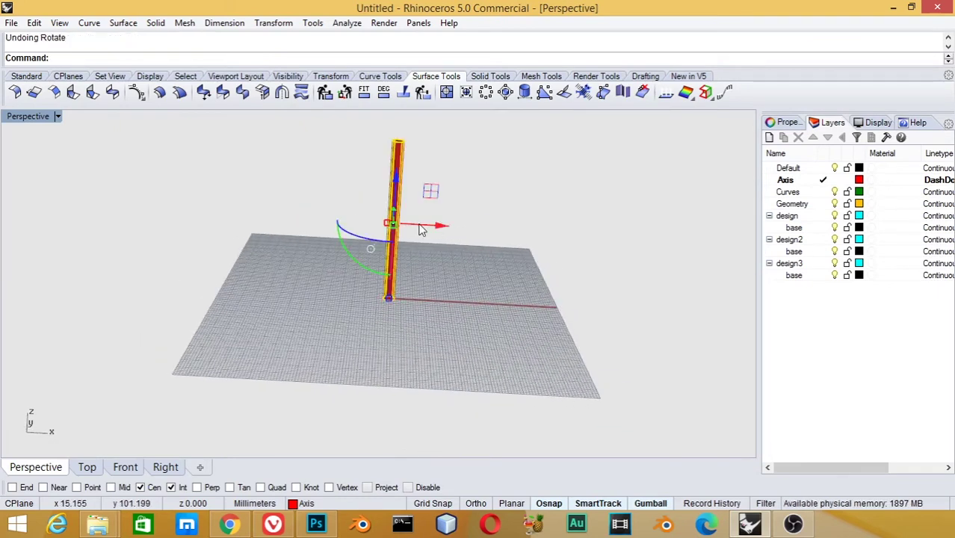
# Step: Rotate the cylinder 50° about its base in the Right view, then undo it
pyautogui.write('Rotate')
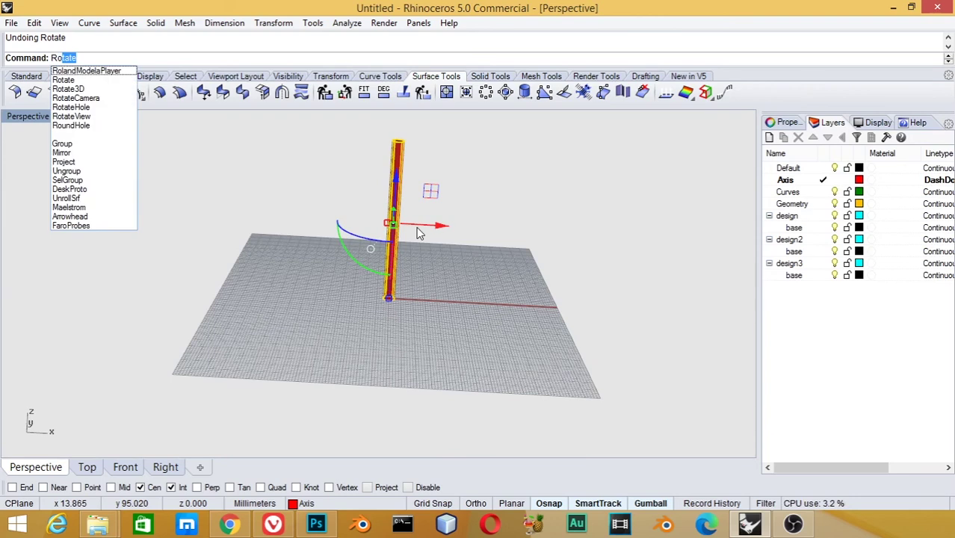
pyautogui.press('Return')
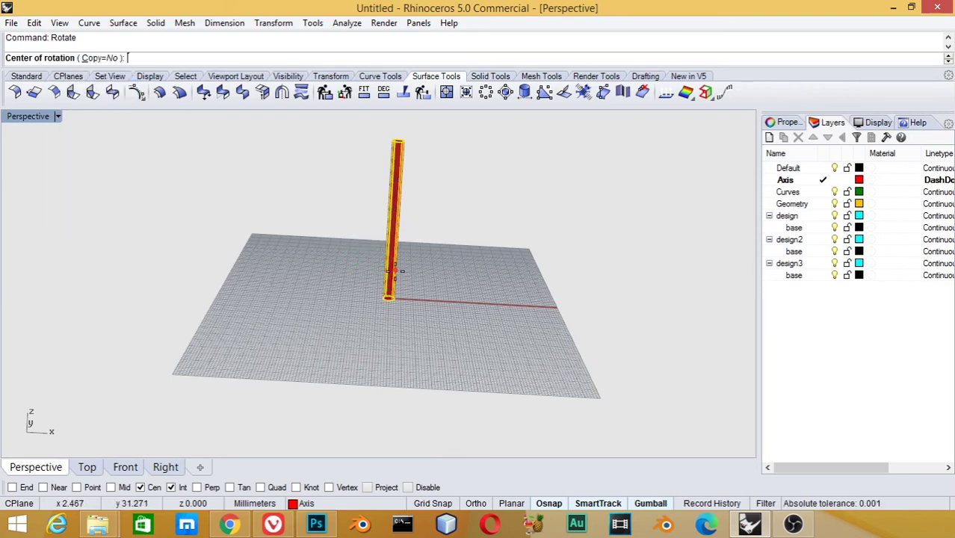
pyautogui.doubleClick(34, 117)
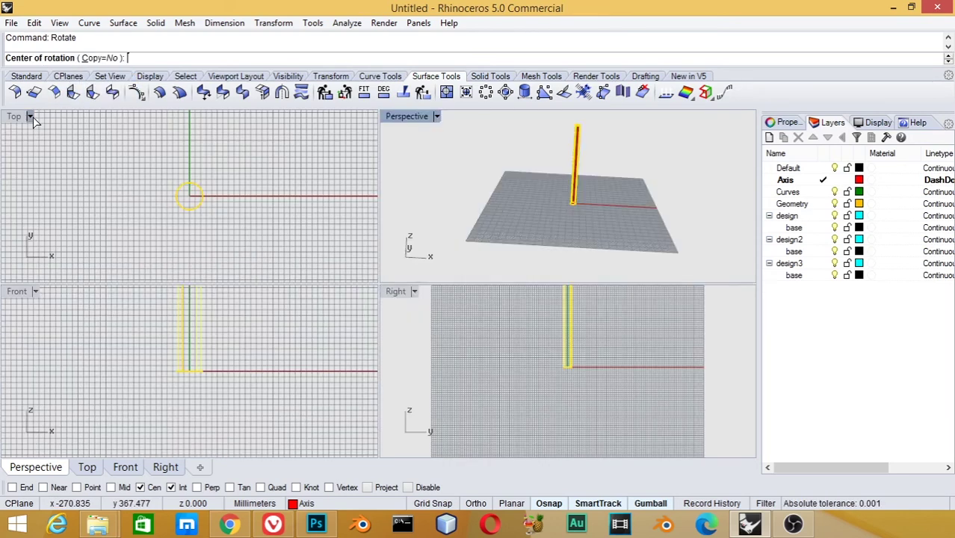
pyautogui.doubleClick(396, 291)
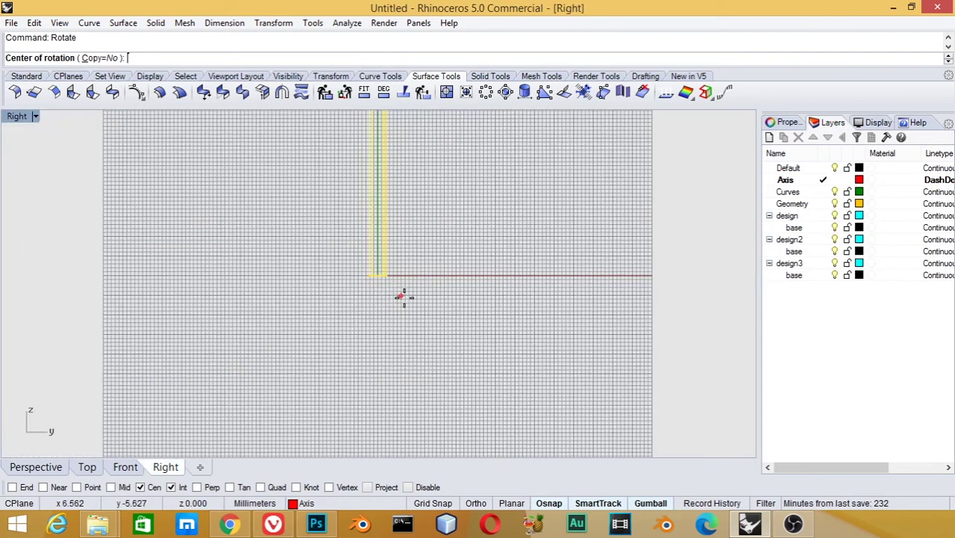
pyautogui.scroll(5, 375, 276)
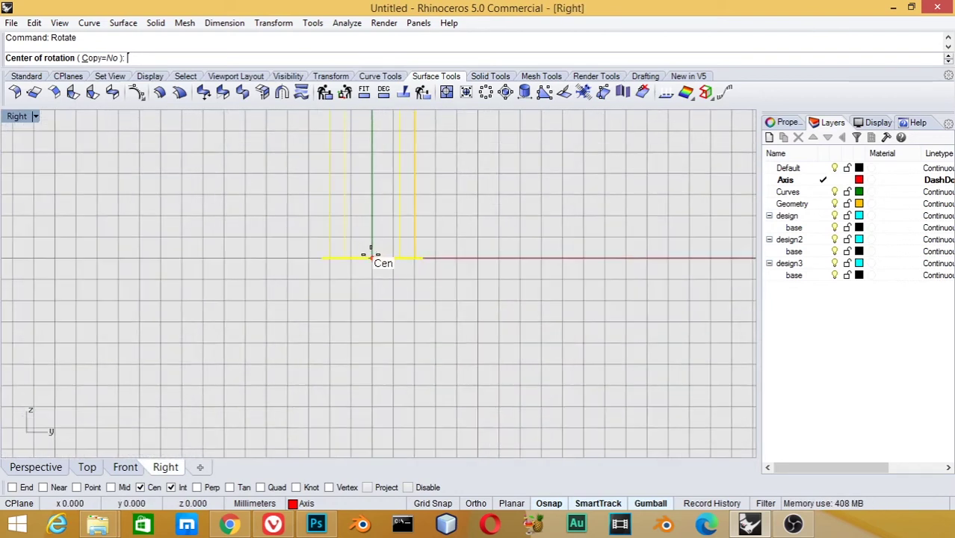
pyautogui.click(371, 258)
pyautogui.scroll(-2, 372, 262)
pyautogui.scroll(-2, 372, 261)
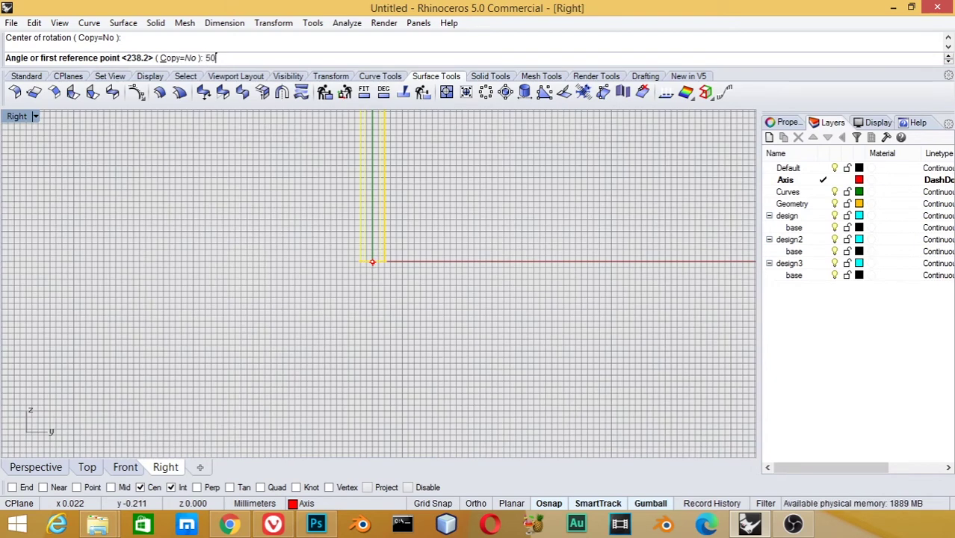
pyautogui.press('Return')
pyautogui.scroll(-3, 357, 248)
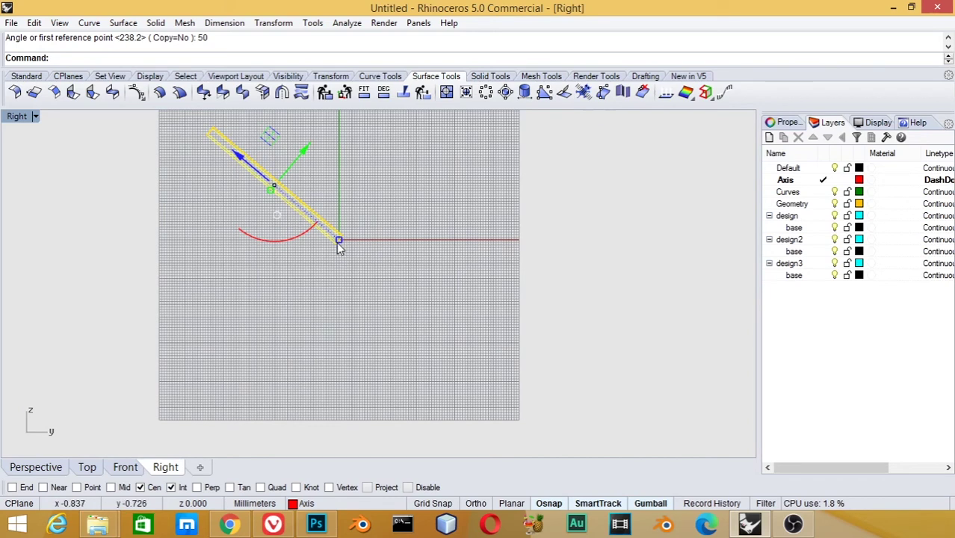
pyautogui.hotkey('ctrl', 'z')
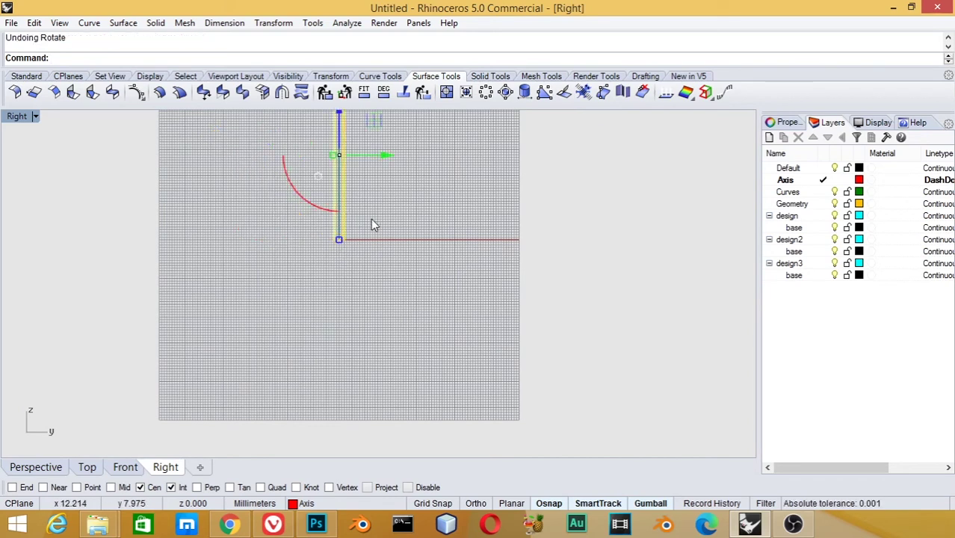
# Step: Recentre the Right view, repeat the 50° rotation, and undo it again
pyautogui.moveTo(343, 212); pyautogui.dragTo(333, 293, button='right')
pyautogui.click(302, 289)
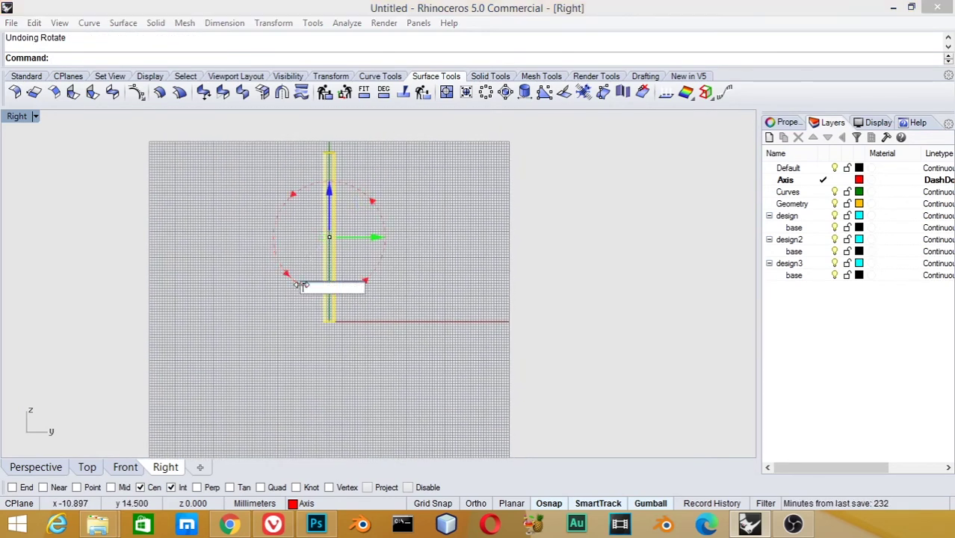
pyautogui.write('50')
pyautogui.press('Return')
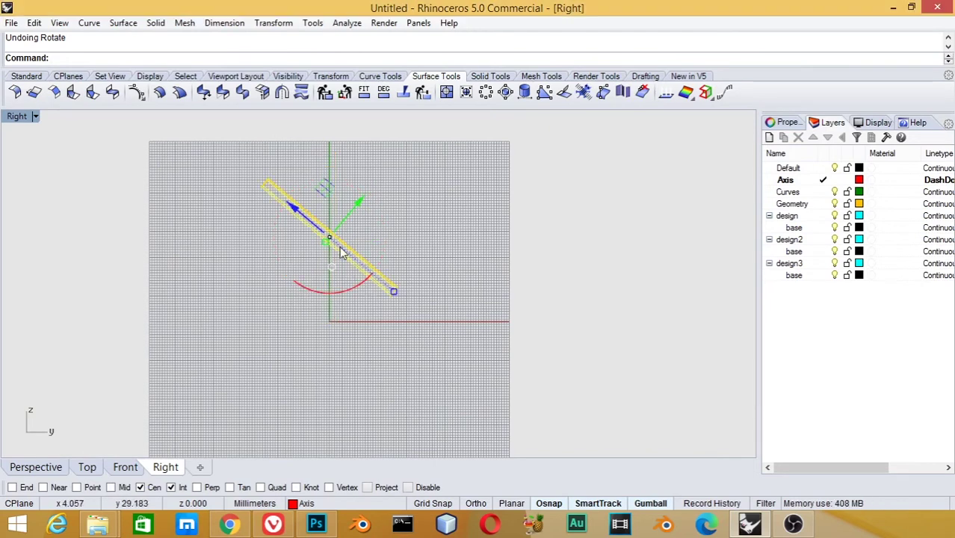
pyautogui.hotkey('ctrl', 'z')
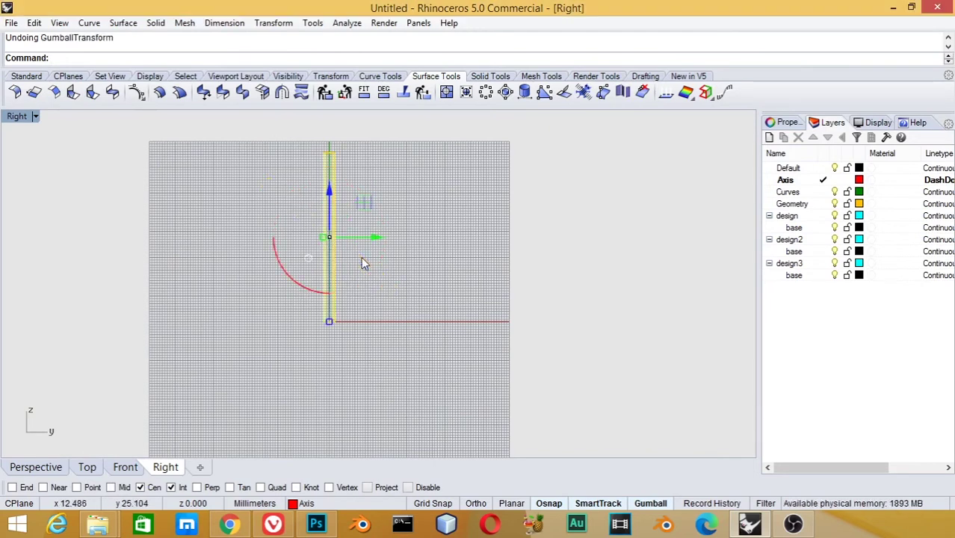
# Step: Deselect the upright cylinder, maximize the Perspective view, and enter Ror at the command line
pyautogui.click(395, 285)
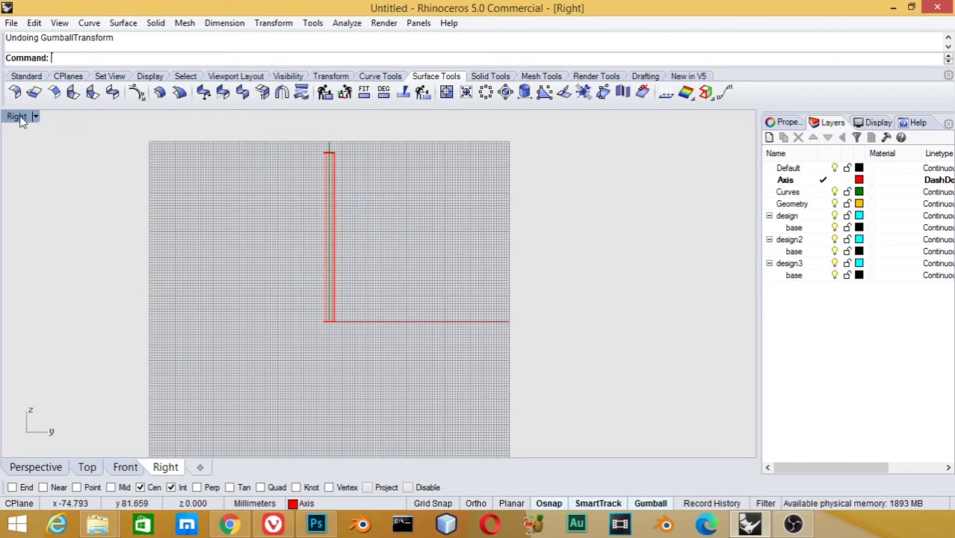
pyautogui.doubleClick(21, 118)
pyautogui.doubleClick(412, 117)
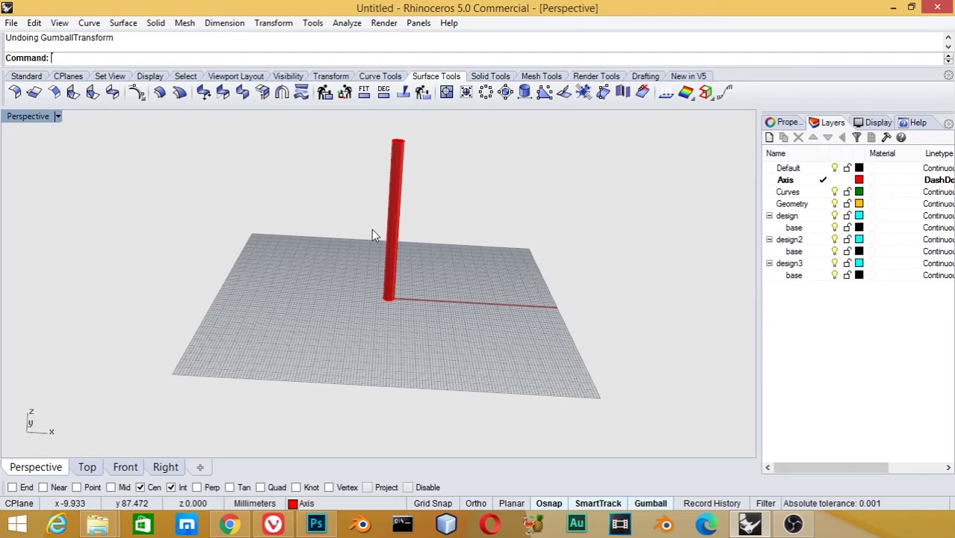
pyautogui.write('r')
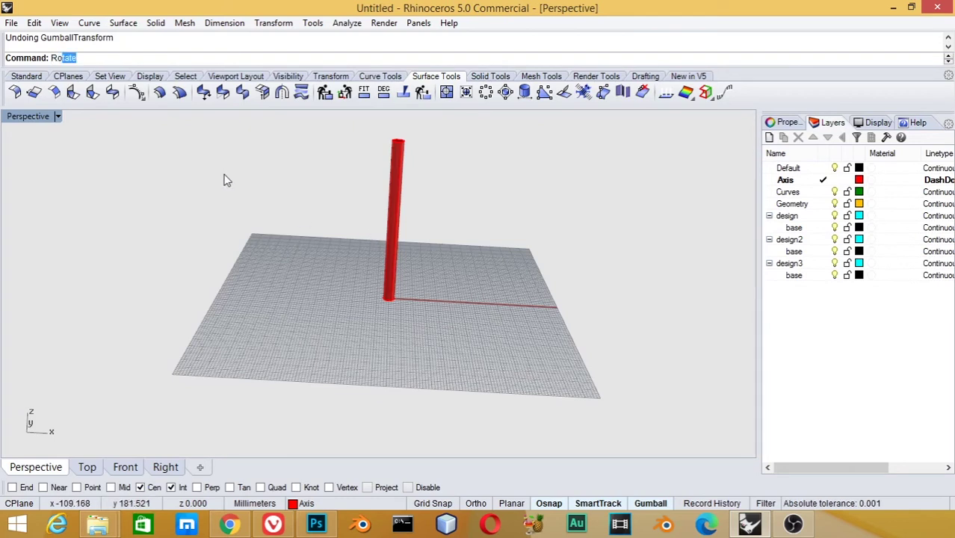
pyautogui.write('o')
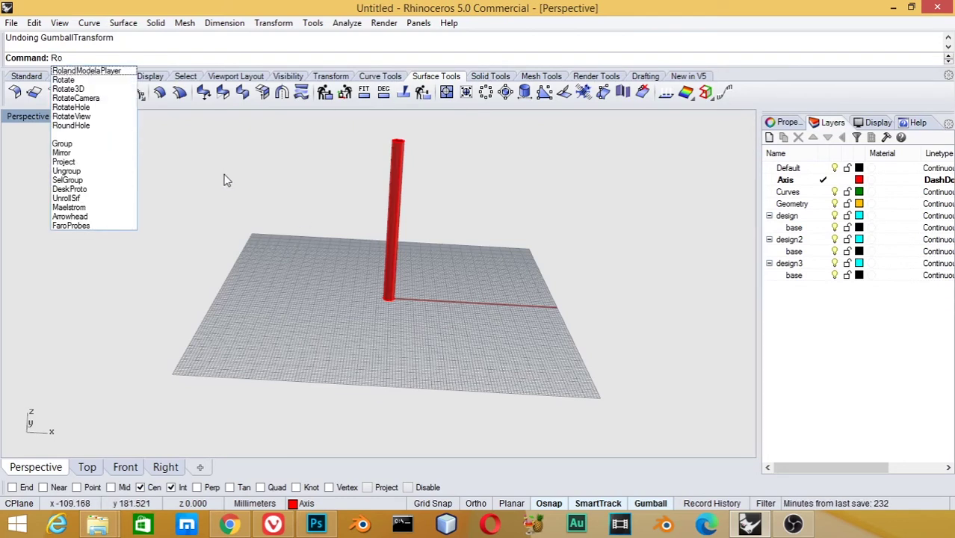
pyautogui.write('r')
pyautogui.press('BackSpace')
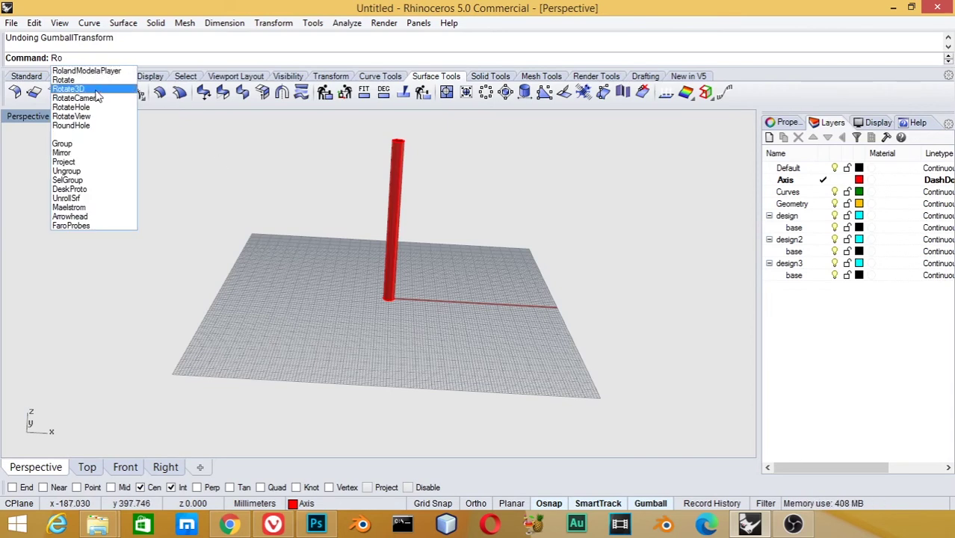
pyautogui.click(95, 93)
pyautogui.scroll(2, 448, 328)
pyautogui.scroll(1, 452, 334)
pyautogui.click(350, 245)
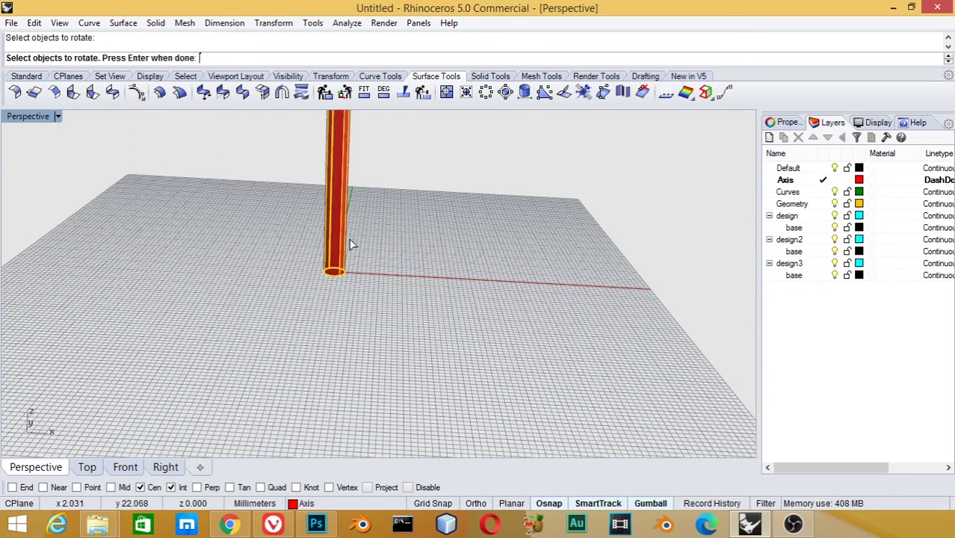
pyautogui.press('Return')
pyautogui.scroll(-2, 418, 249)
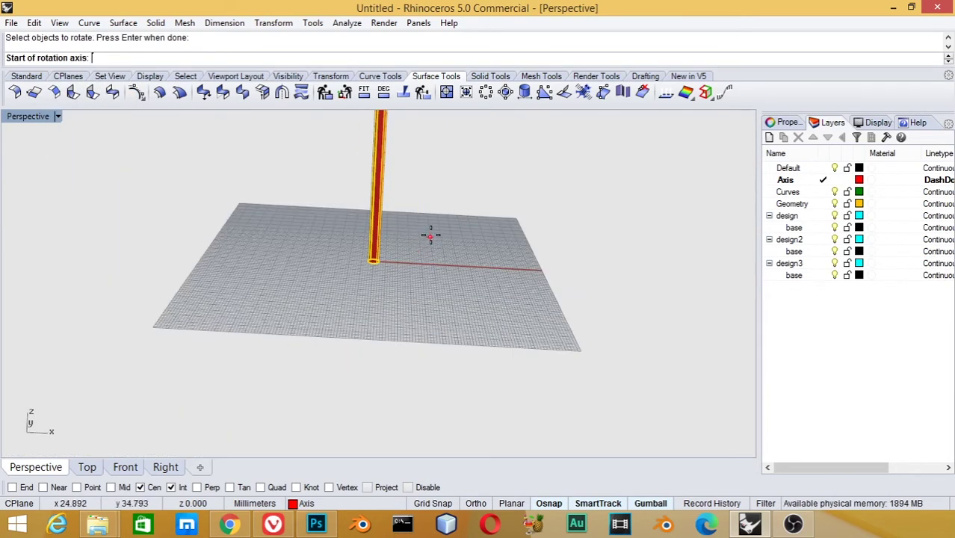
pyautogui.scroll(1, 396, 233)
pyautogui.scroll(2, 377, 280)
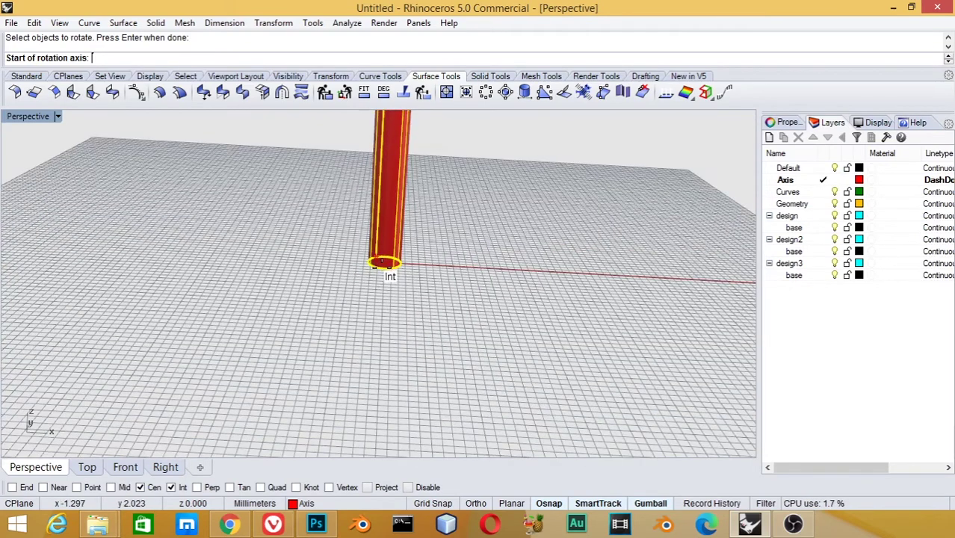
pyautogui.scroll(2, 383, 263)
pyautogui.click(381, 260)
pyautogui.scroll(-2, 382, 258)
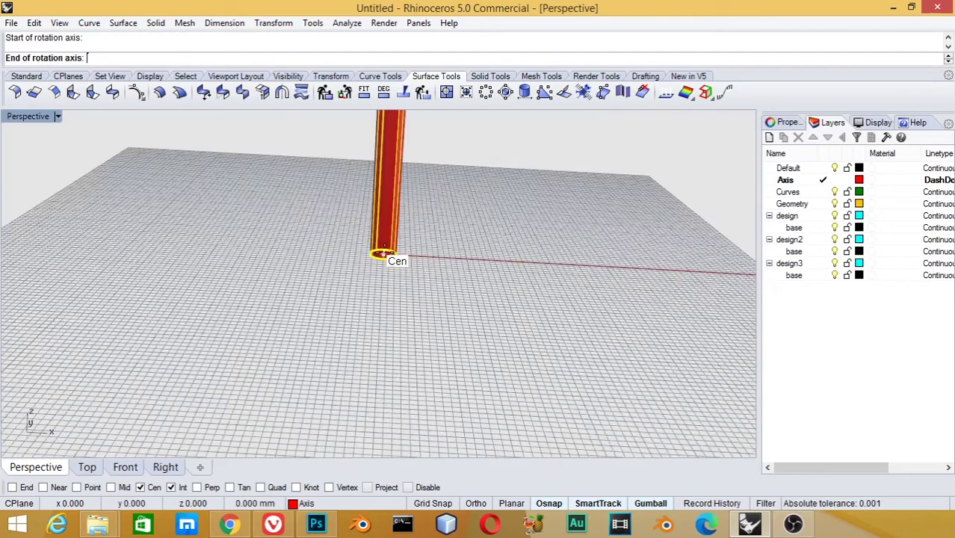
pyautogui.scroll(-2, 392, 246)
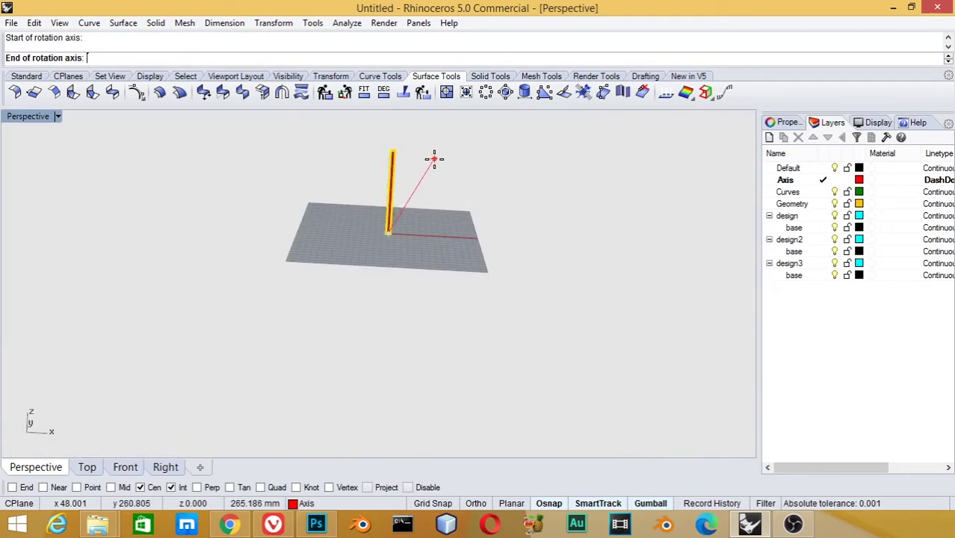
pyautogui.doubleClick(28, 116)
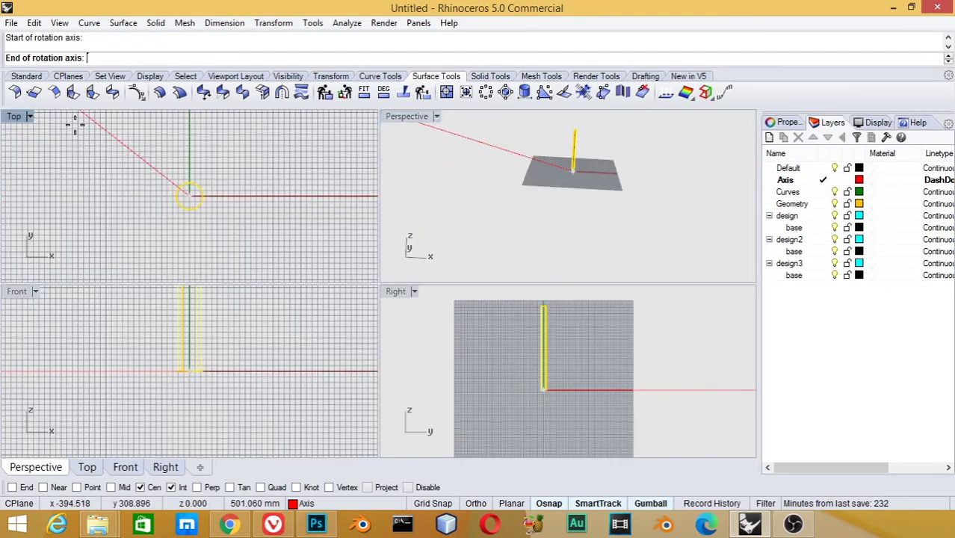
pyautogui.scroll(2, 586, 168)
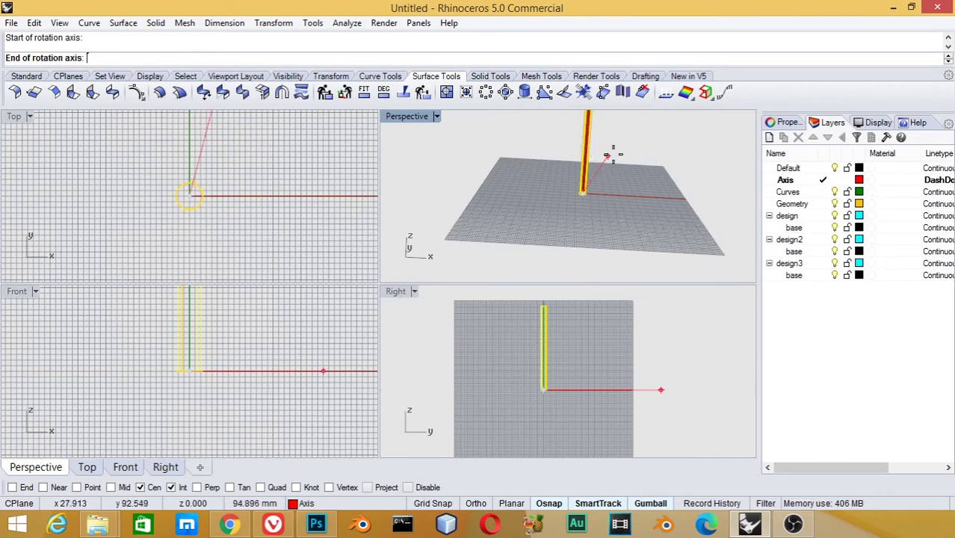
pyautogui.middleClick(605, 152)
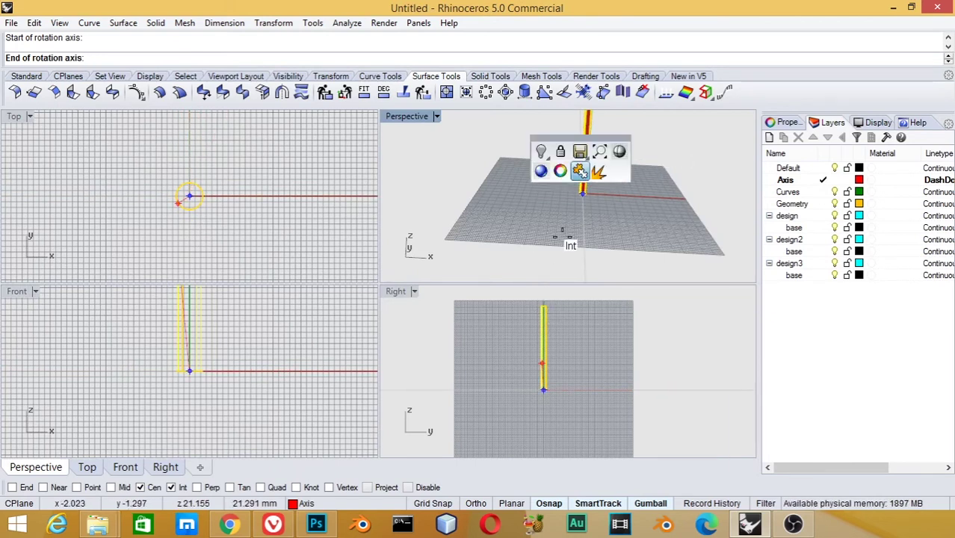
pyautogui.click(587, 157)
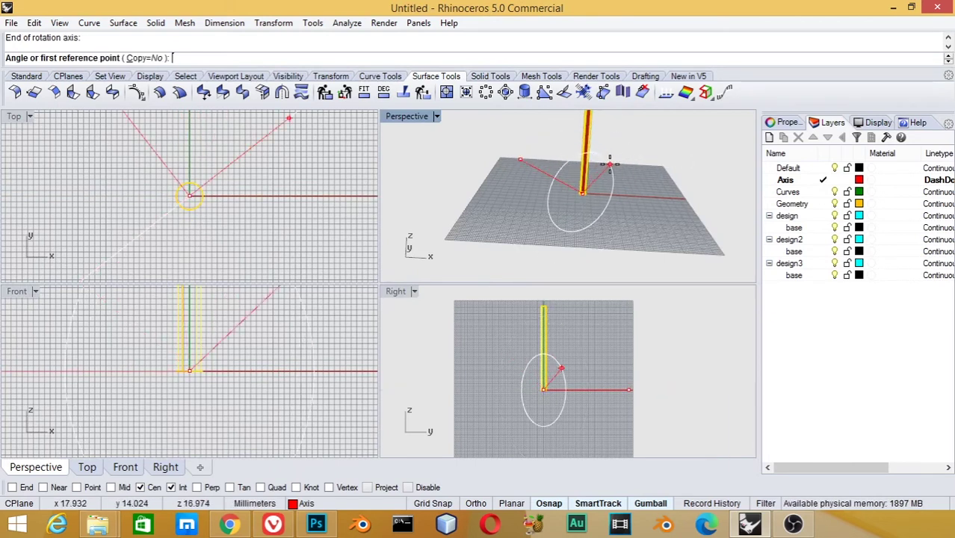
pyautogui.click(610, 163)
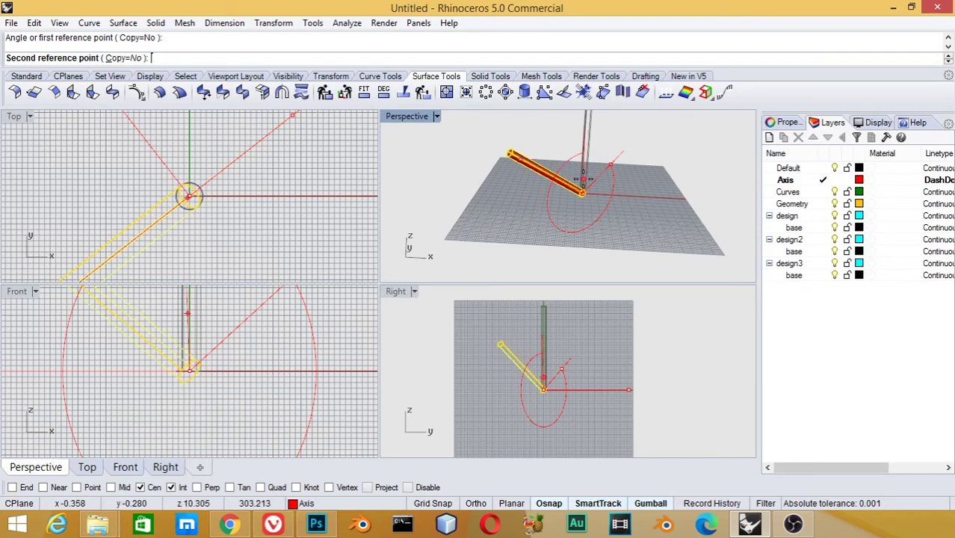
pyautogui.press('Escape')
pyautogui.press('Escape')
pyautogui.doubleClick(410, 116)
pyautogui.moveTo(407, 235)
pyautogui.mouseDown(button='right')
pyautogui.moveTo(440, 247)
pyautogui.moveTo(421, 329)
pyautogui.mouseUp(button='right')
pyautogui.scroll(2, 418, 329)
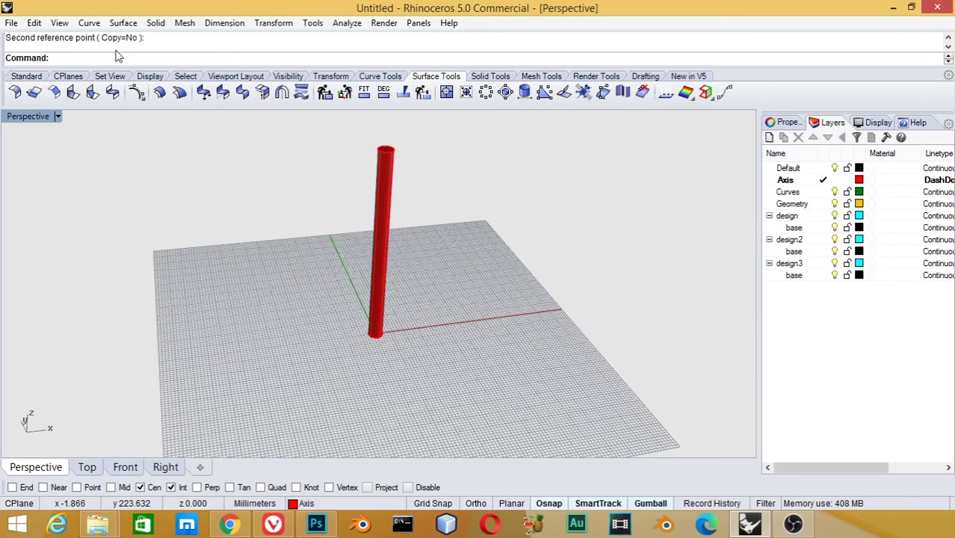
# Step: Rotate the red Axis cylinder 90° with Rotate3D about an axis picked on the grid
pyautogui.write('Rotate')
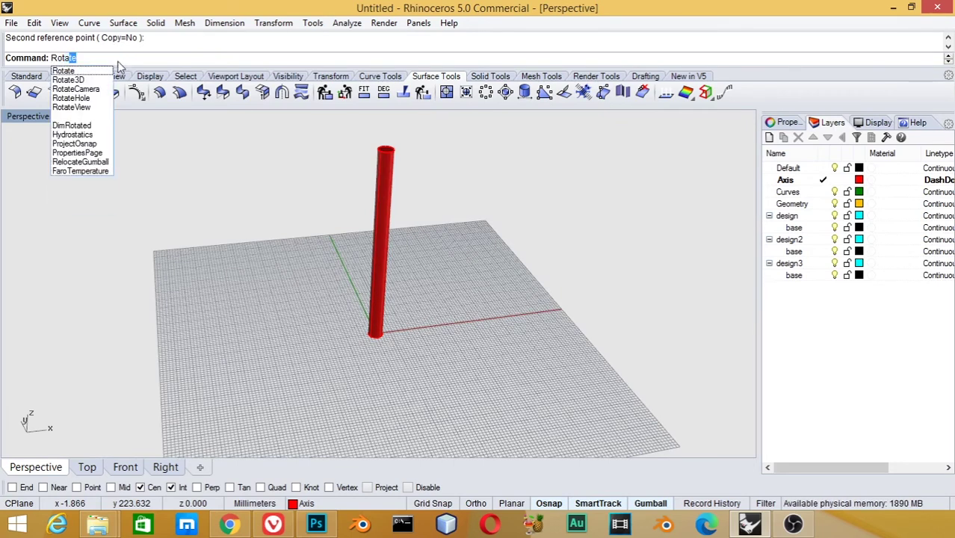
pyautogui.click(84, 82)
pyautogui.click(374, 318)
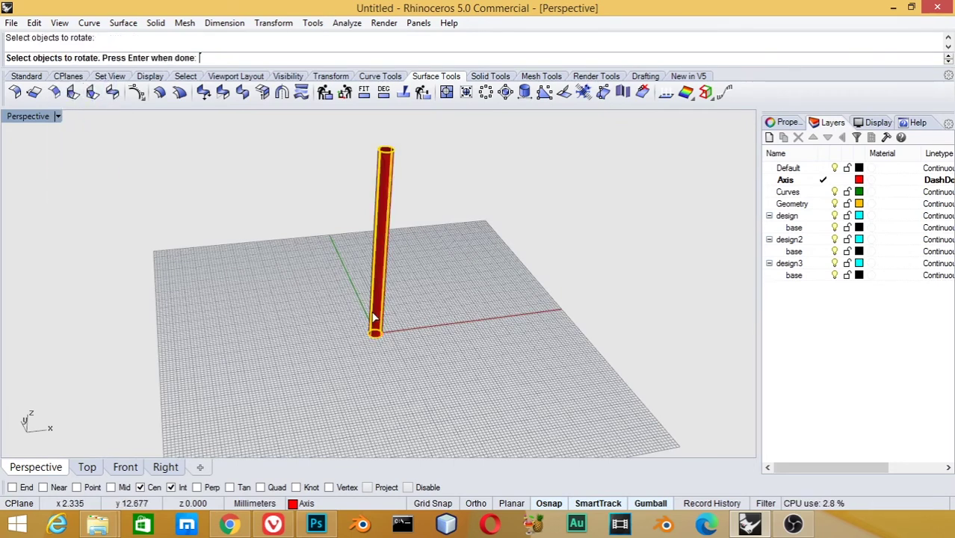
pyautogui.press('Return')
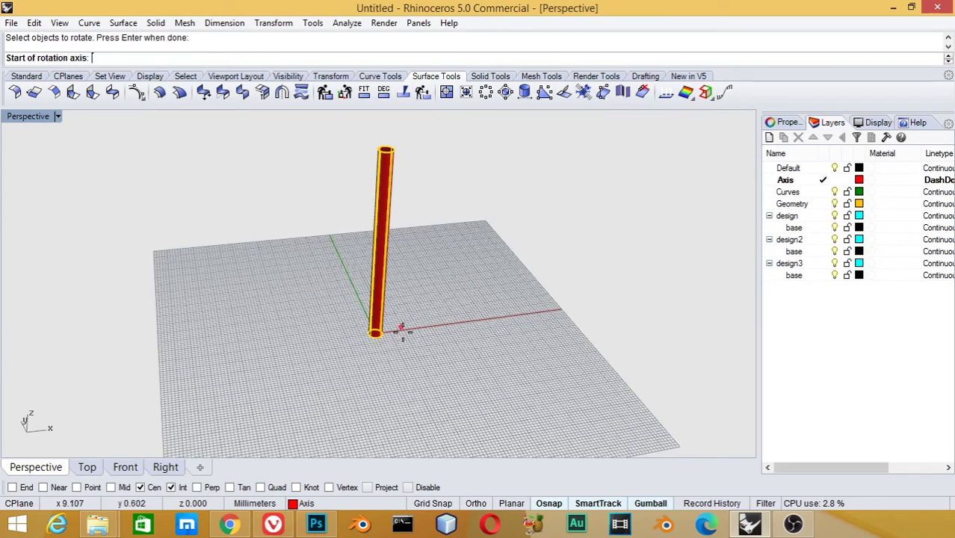
pyautogui.click(273, 286)
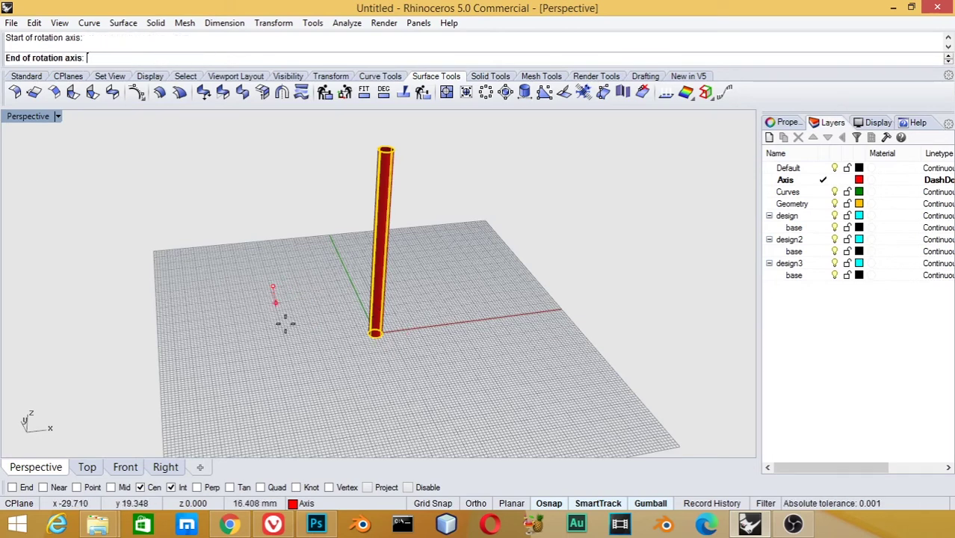
pyautogui.click(323, 416)
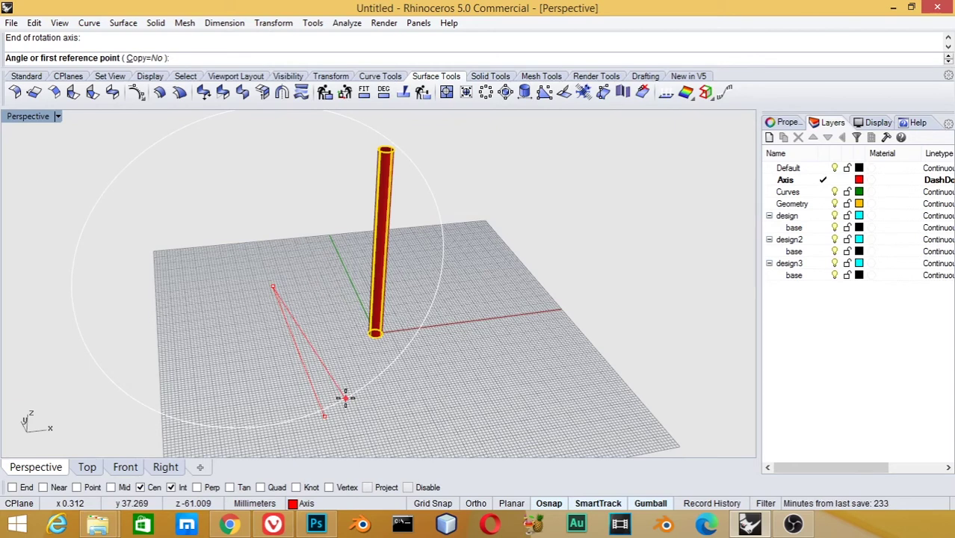
pyautogui.click(345, 397)
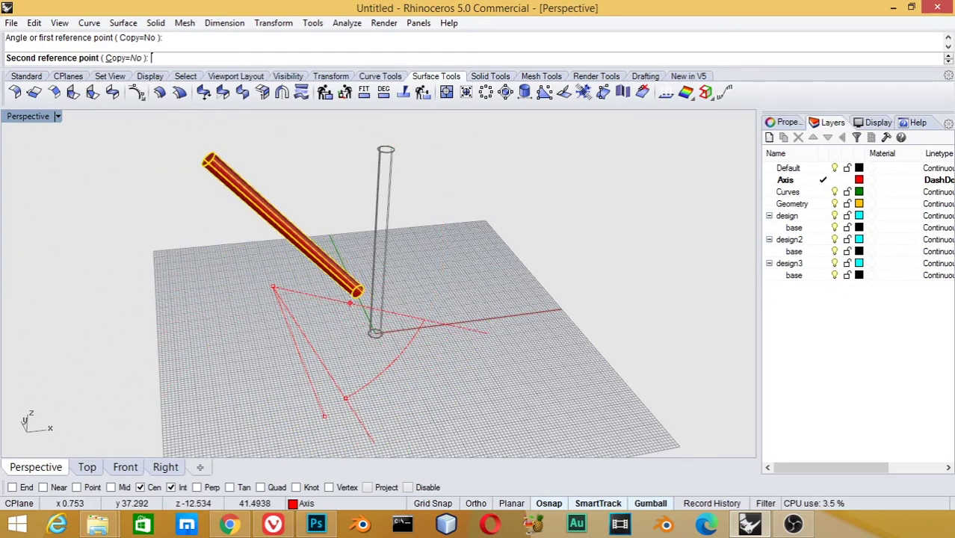
pyautogui.write('90')
pyautogui.press('Return')
# Step: Check the now-horizontal cylinder in the Right view, then maximize Perspective again
pyautogui.scroll(-2, 348, 302)
pyautogui.scroll(-2, 322, 274)
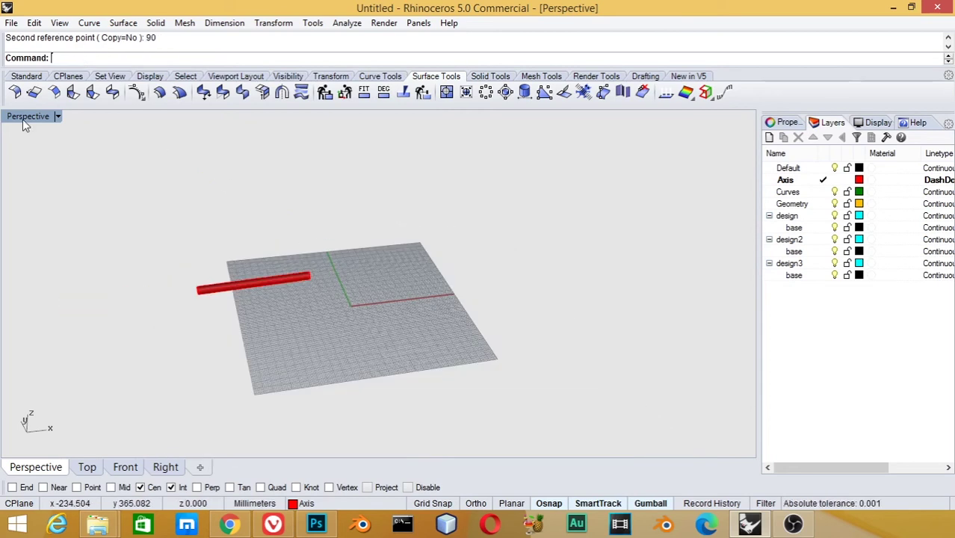
pyautogui.doubleClick(25, 118)
pyautogui.doubleClick(402, 297)
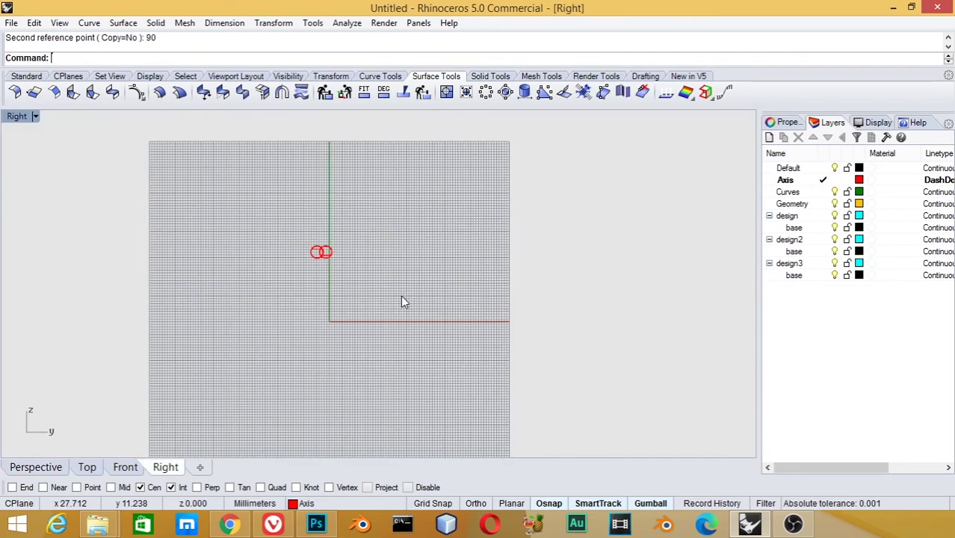
pyautogui.scroll(-3, 351, 298)
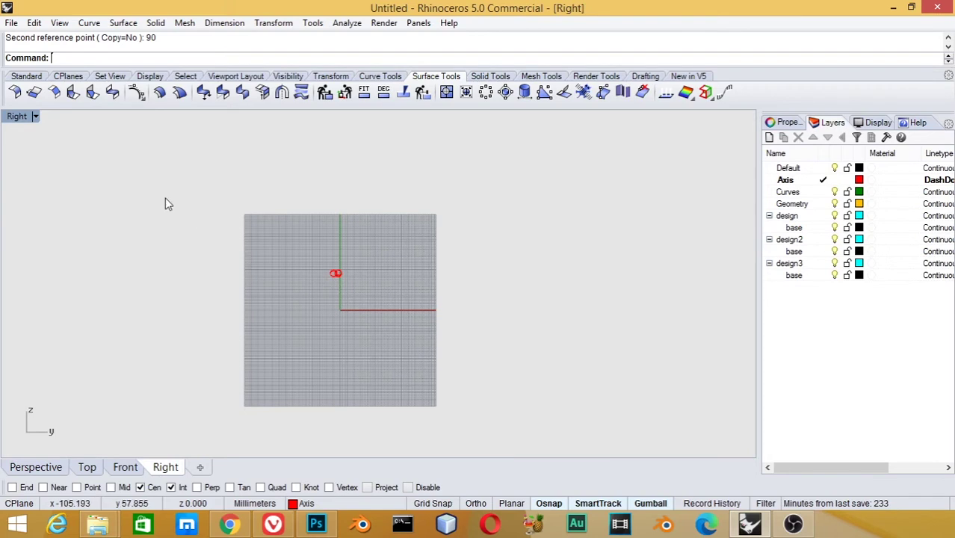
pyautogui.doubleClick(18, 117)
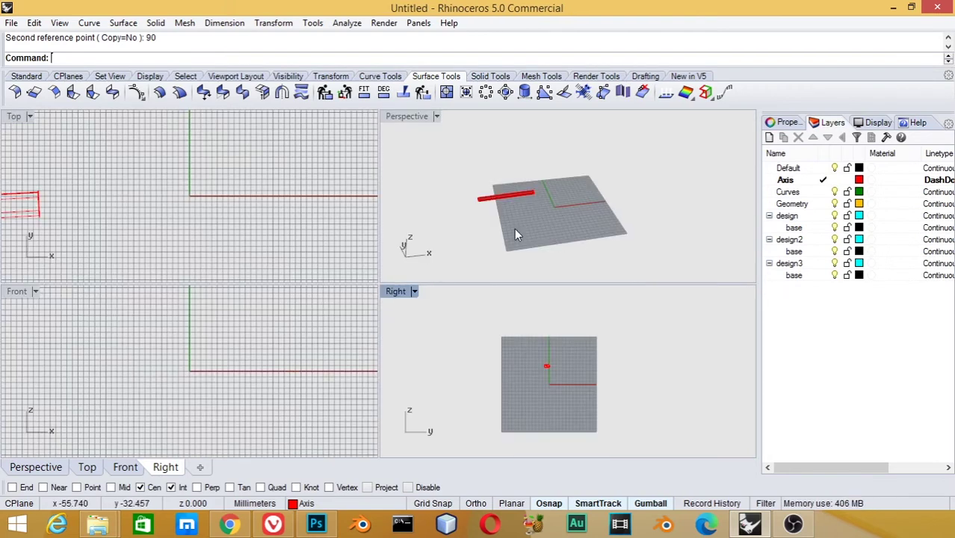
pyautogui.doubleClick(403, 113)
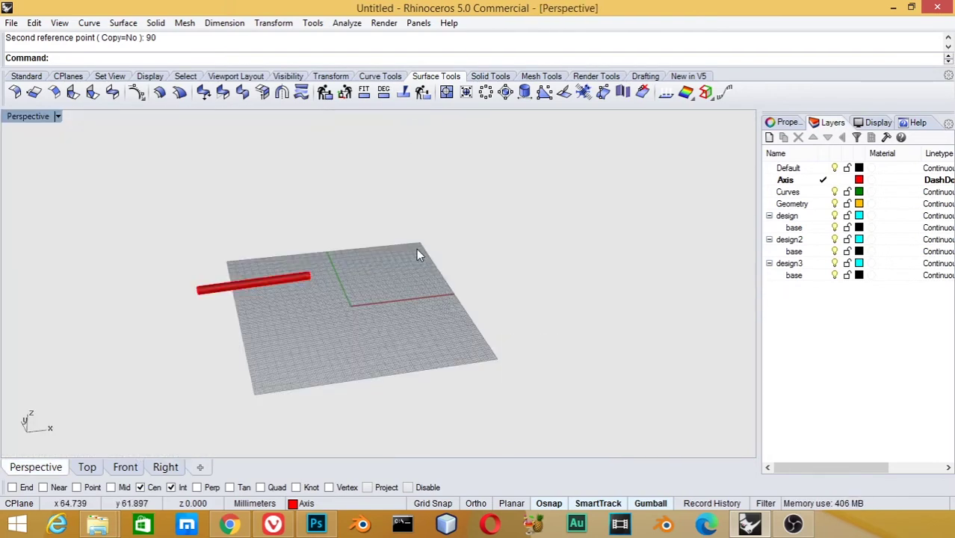
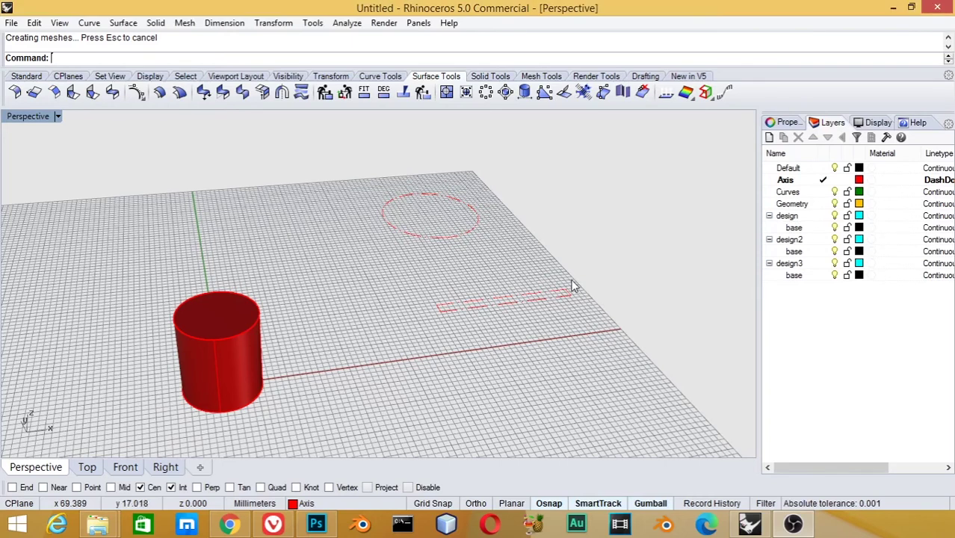
# Step: Change the Axis layer's linetype from DashDot to Continuous so its curves draw solid
pyautogui.scroll(3, 526, 314)
pyautogui.click(529, 289)
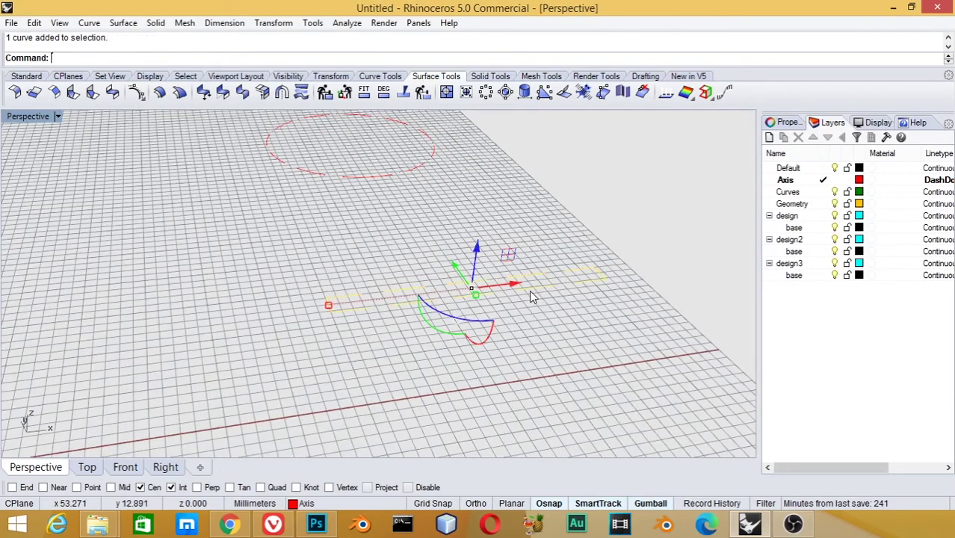
pyautogui.click(938, 181)
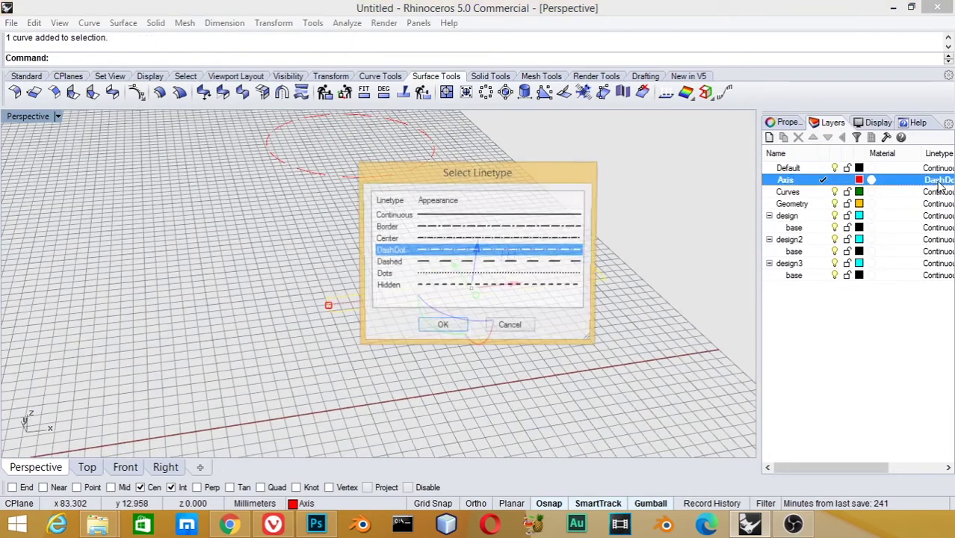
pyautogui.click(460, 215)
pyautogui.click(441, 328)
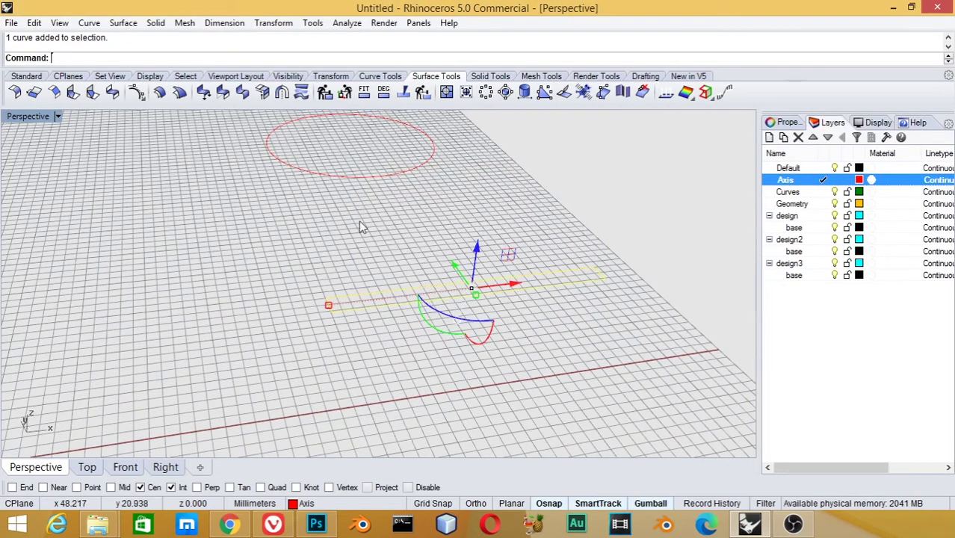
pyautogui.click(496, 58)
pyautogui.write('Scale')
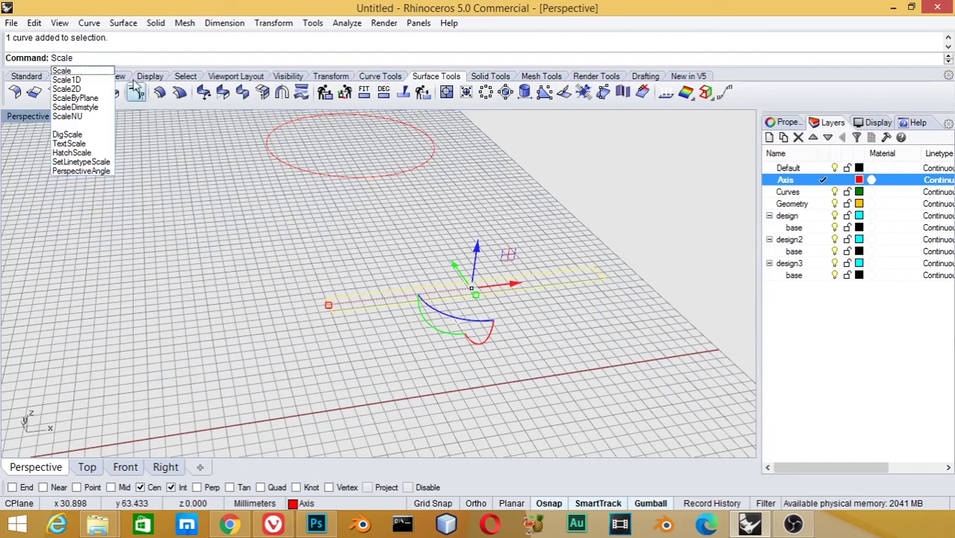
# Step: Scale the thin rectangle in one direction by 0.5 from its corner, halving its length
pyautogui.click(87, 87)
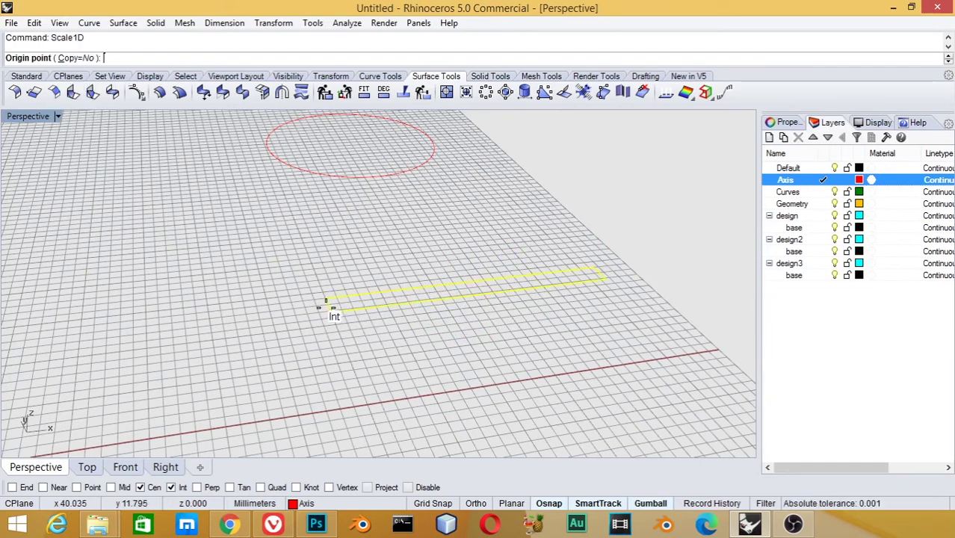
pyautogui.scroll(3, 320, 307)
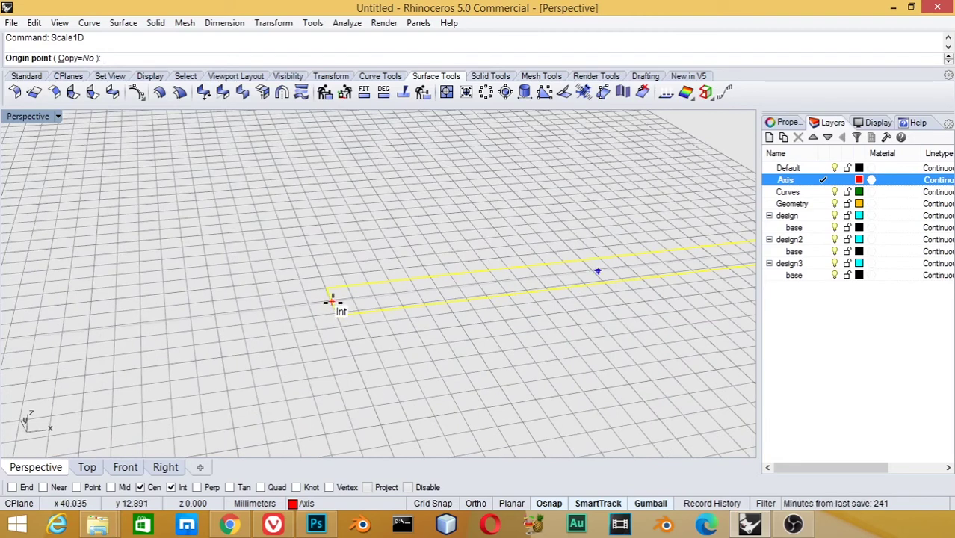
pyautogui.click(333, 302)
pyautogui.scroll(-2, 333, 300)
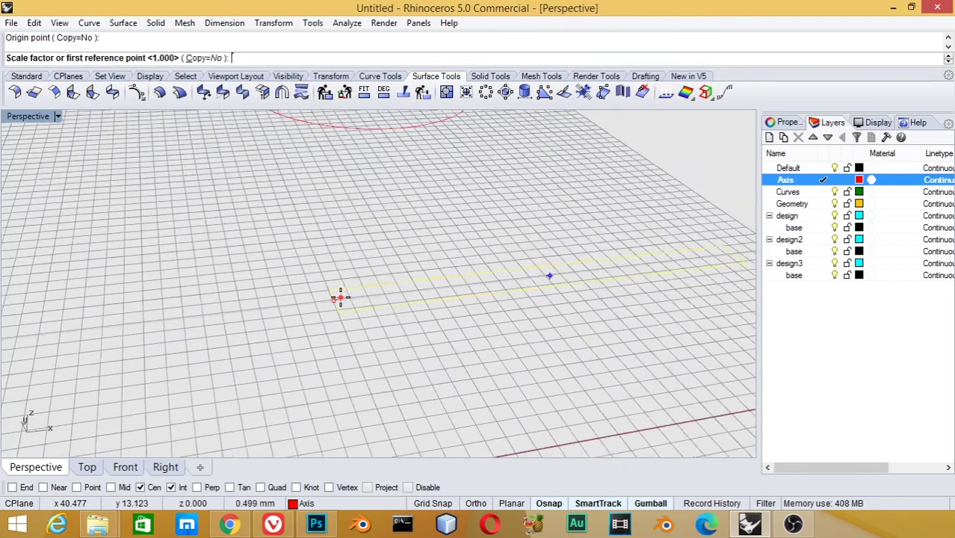
pyautogui.scroll(-2, 334, 300)
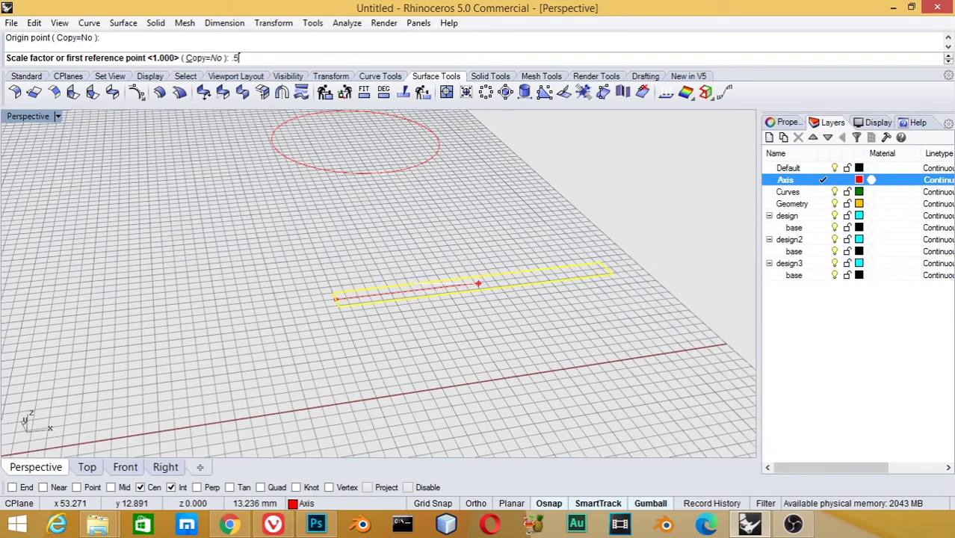
pyautogui.press('Return')
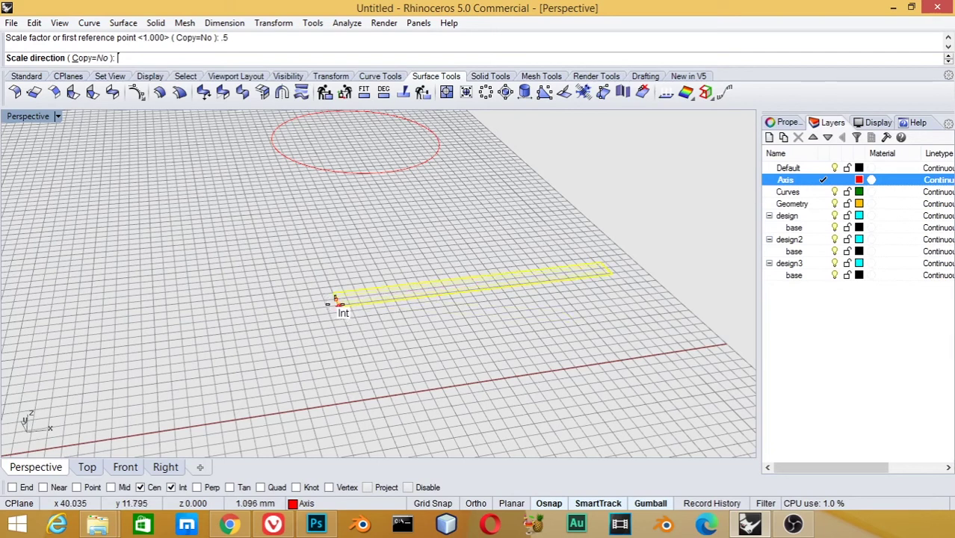
pyautogui.scroll(2, 338, 301)
pyautogui.scroll(-5, 699, 255)
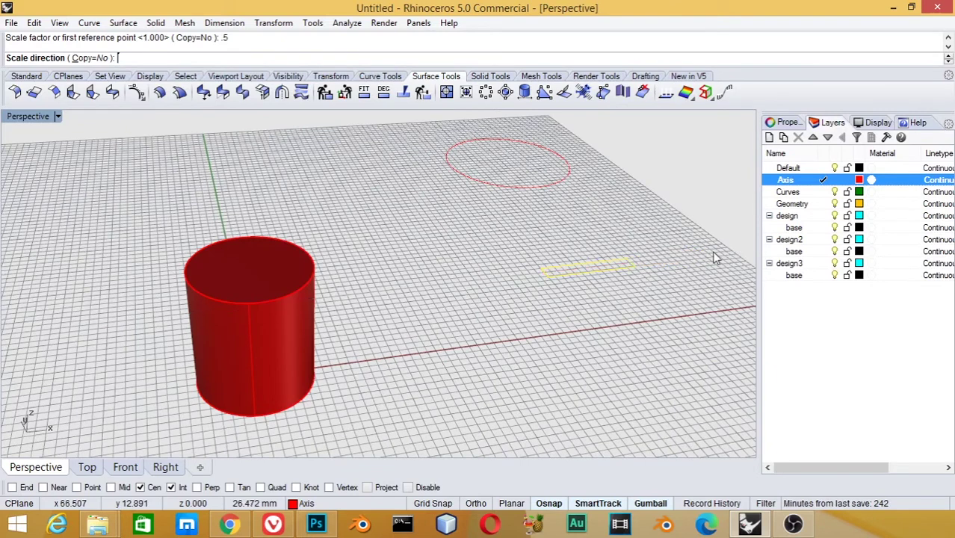
pyautogui.click(713, 258)
pyautogui.scroll(2, 658, 265)
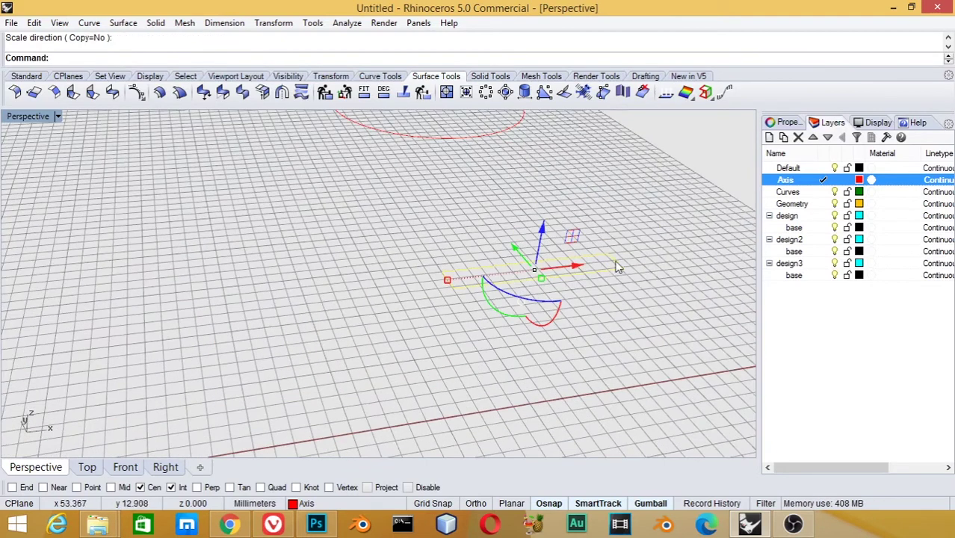
pyautogui.click(608, 310)
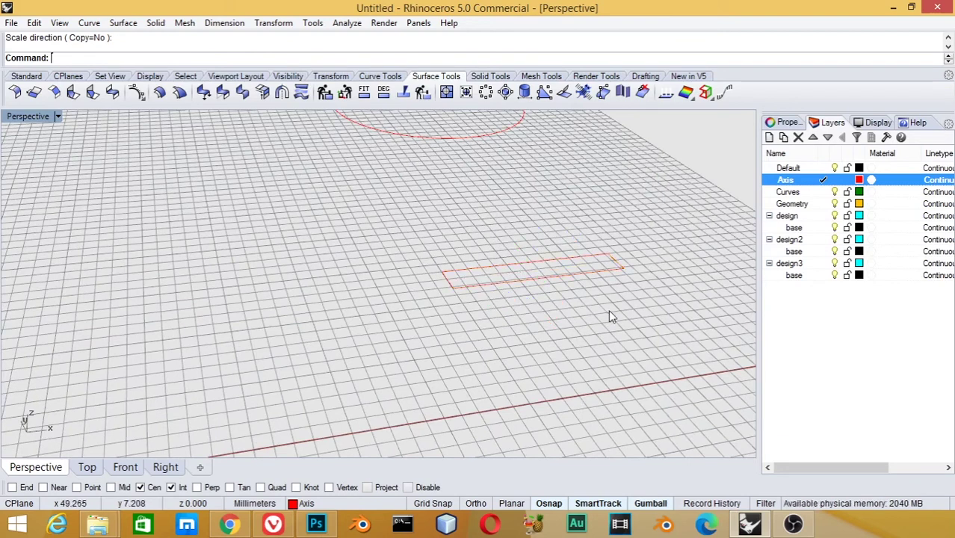
# Step: Scale the rectangle one-dimensionally by 3 from its centre, tripling its length
pyautogui.click(445, 286)
pyautogui.write('sc')
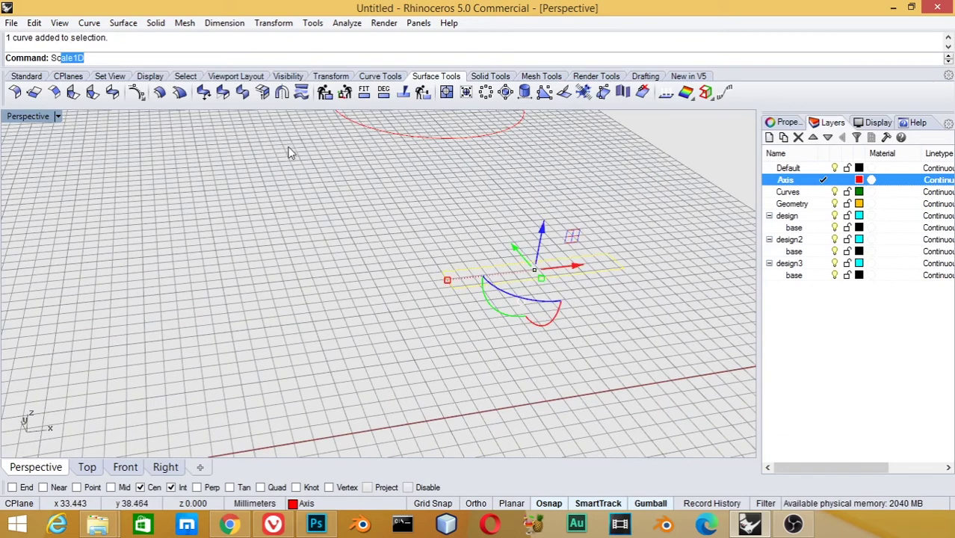
pyautogui.press('Return')
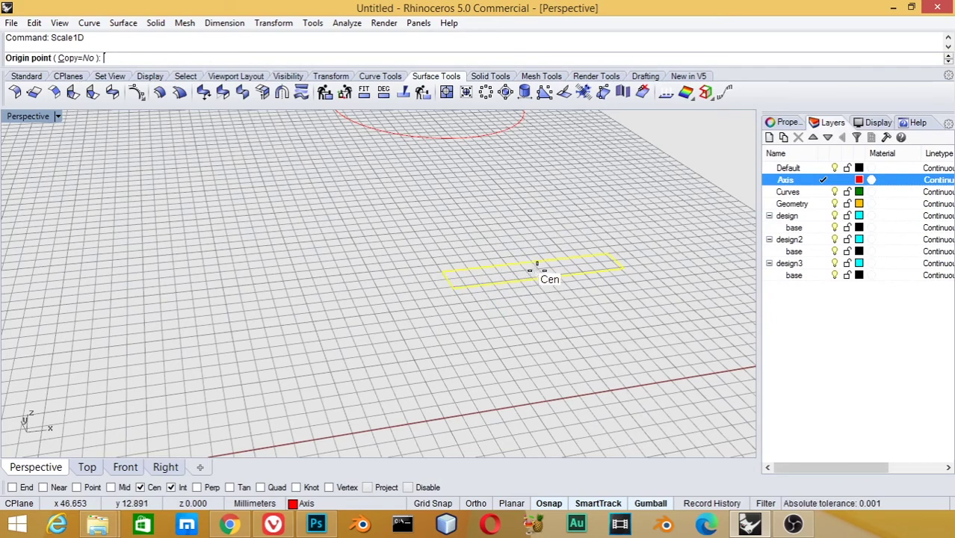
pyautogui.scroll(1, 536, 271)
pyautogui.scroll(1, 538, 276)
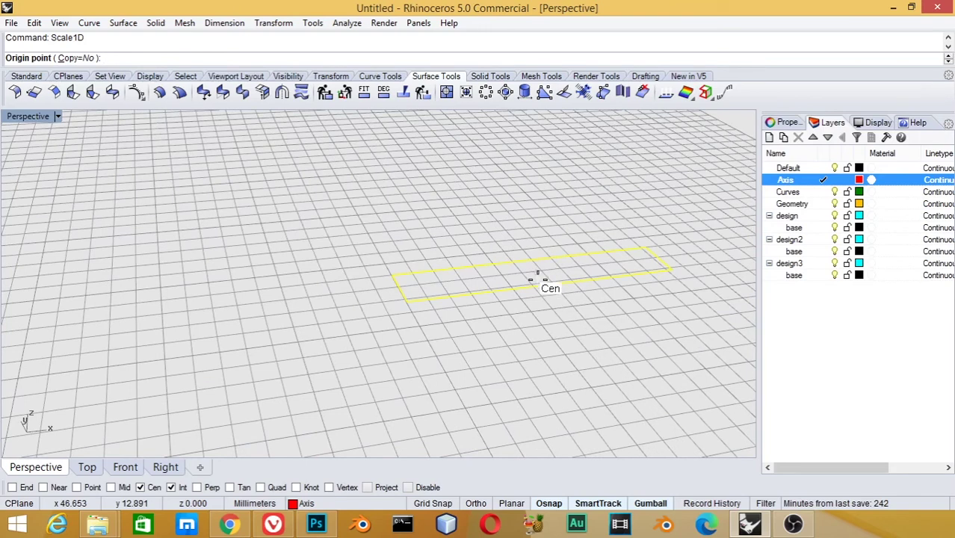
pyautogui.click(536, 276)
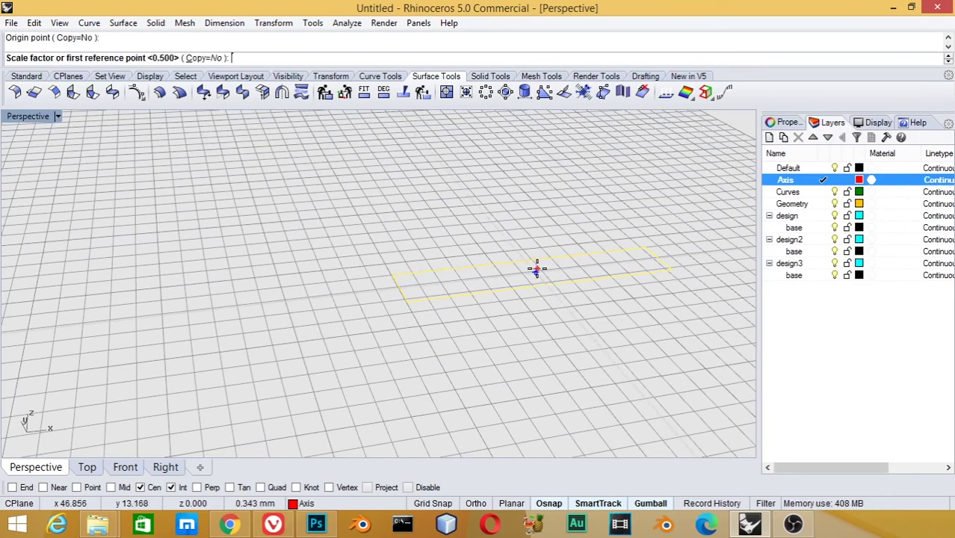
pyautogui.write('3')
pyautogui.press('Return')
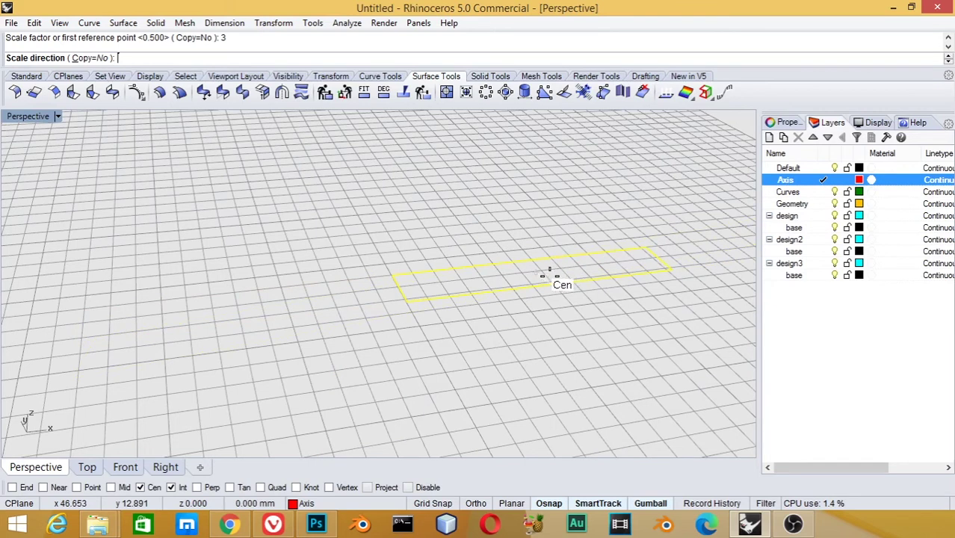
pyautogui.click(659, 257)
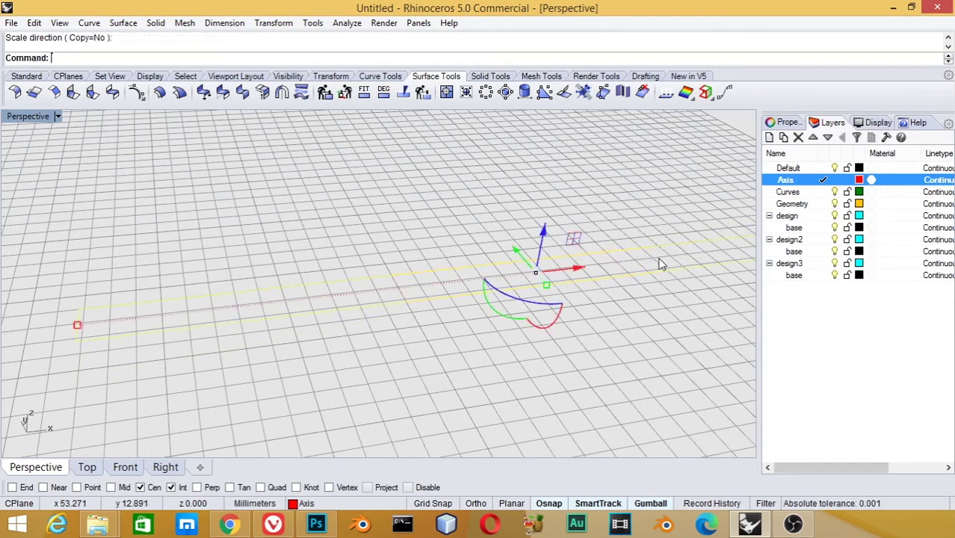
pyautogui.click(626, 276)
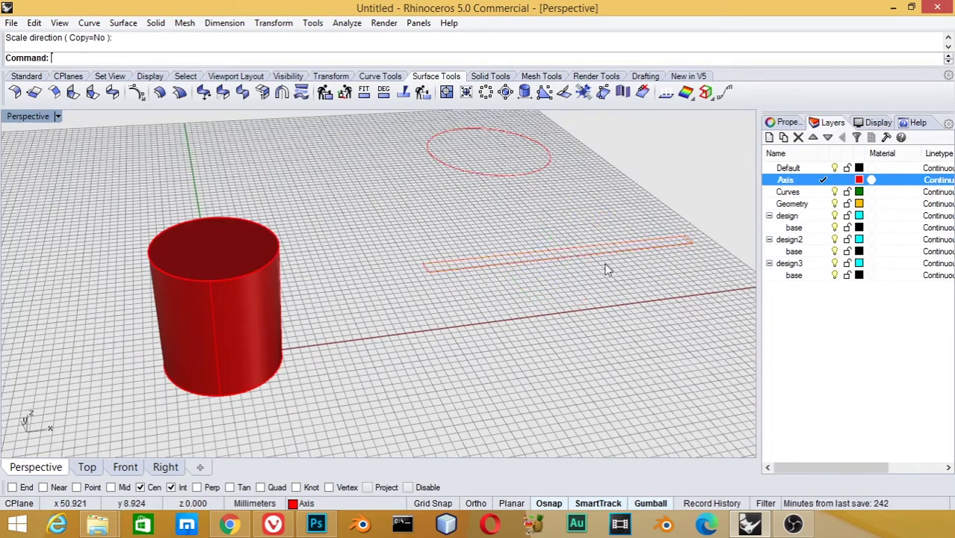
# Step: Scale the red circle in 2D by a factor of 2 about its centre
pyautogui.click(512, 177)
pyautogui.write('Scale1D')
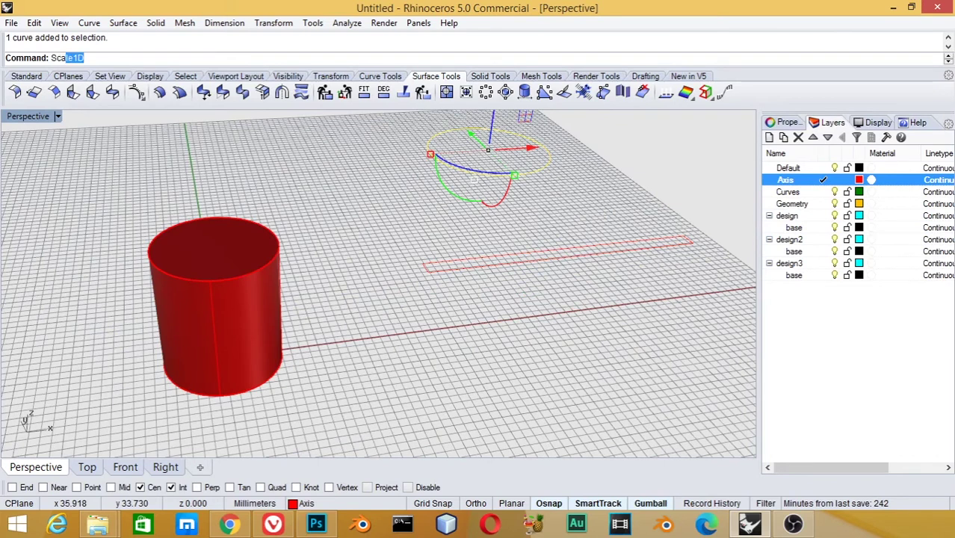
pyautogui.click(73, 89)
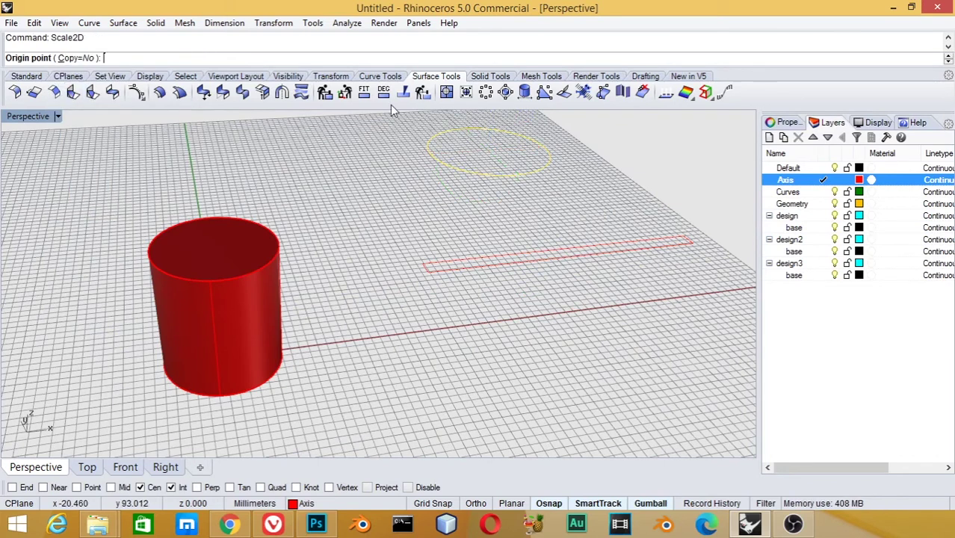
pyautogui.click(502, 164)
pyautogui.write('2')
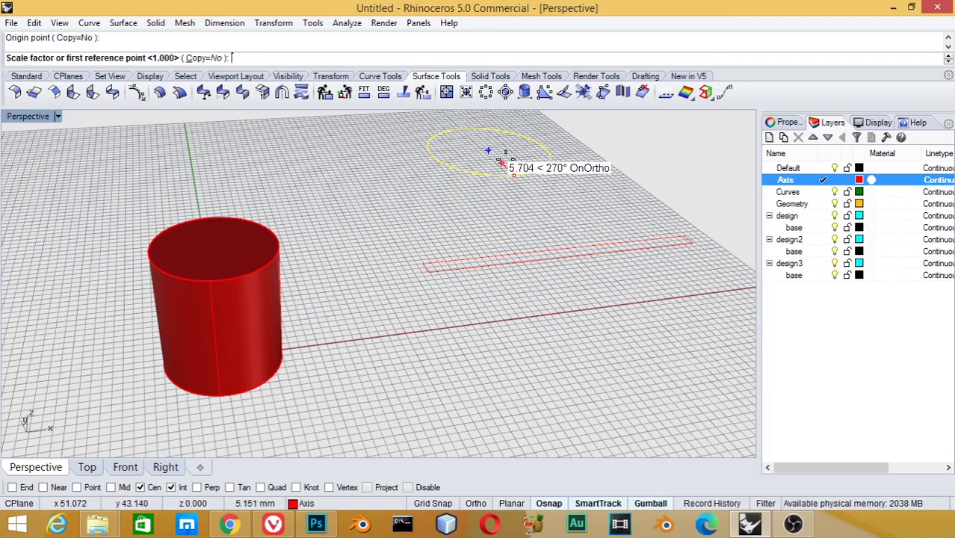
pyautogui.press('Return')
pyautogui.click(572, 179)
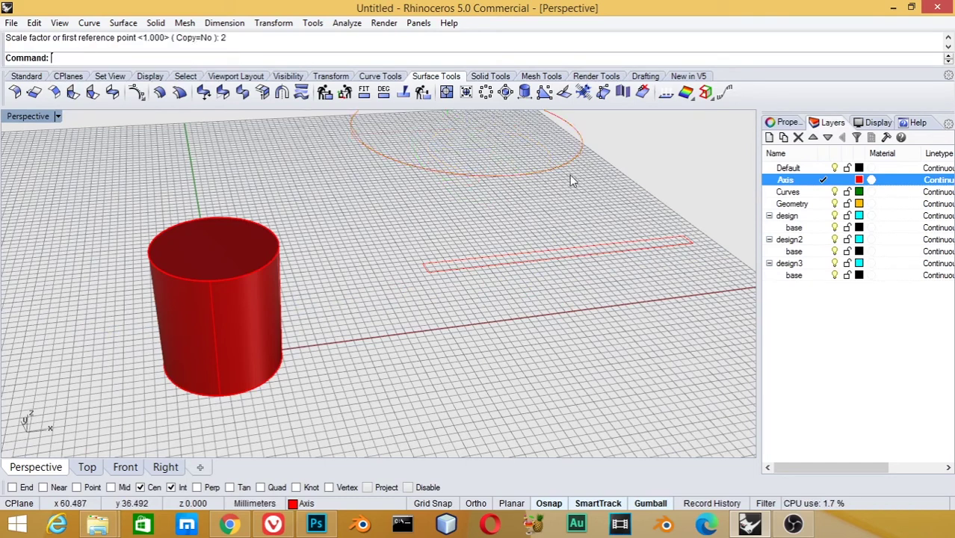
pyautogui.click(278, 312)
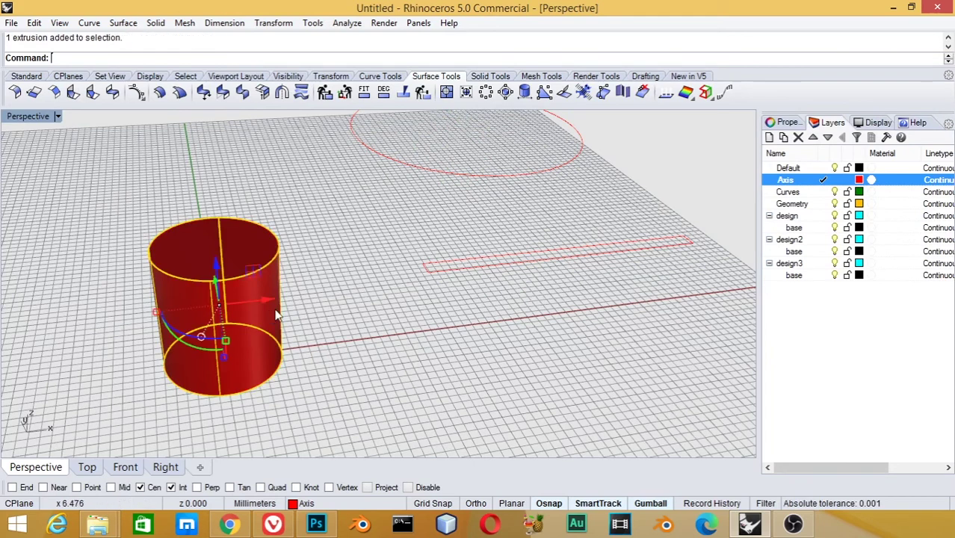
# Step: Run a first uniform 3D scale of the cylinder about its top centre
pyautogui.write('sce')
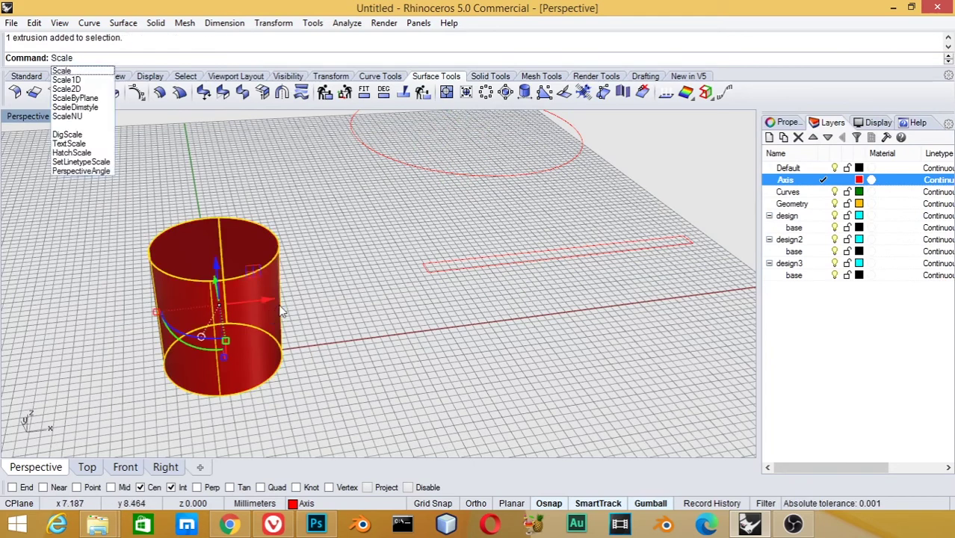
pyautogui.press('Return')
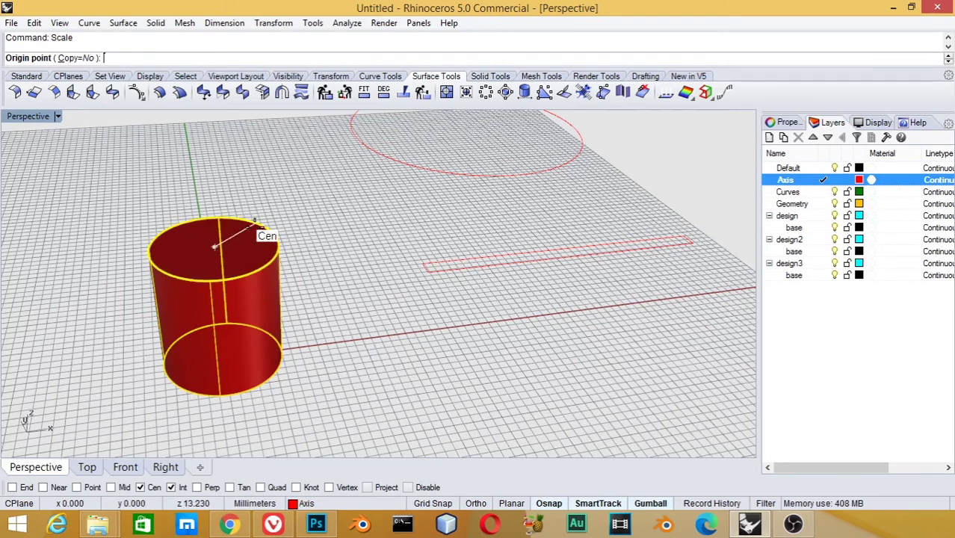
pyautogui.click(254, 222)
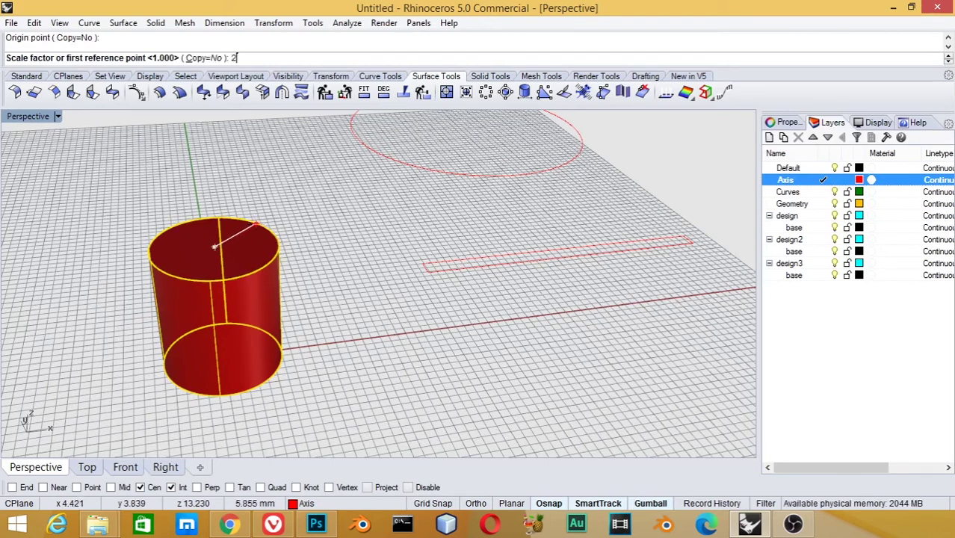
pyautogui.press('Return')
pyautogui.scroll(-3, 257, 230)
pyautogui.moveTo(351, 305)
pyautogui.mouseDown(button='right')
pyautogui.moveTo(333, 249)
pyautogui.moveTo(336, 257)
pyautogui.moveTo(272, 212)
pyautogui.mouseUp(button='right')
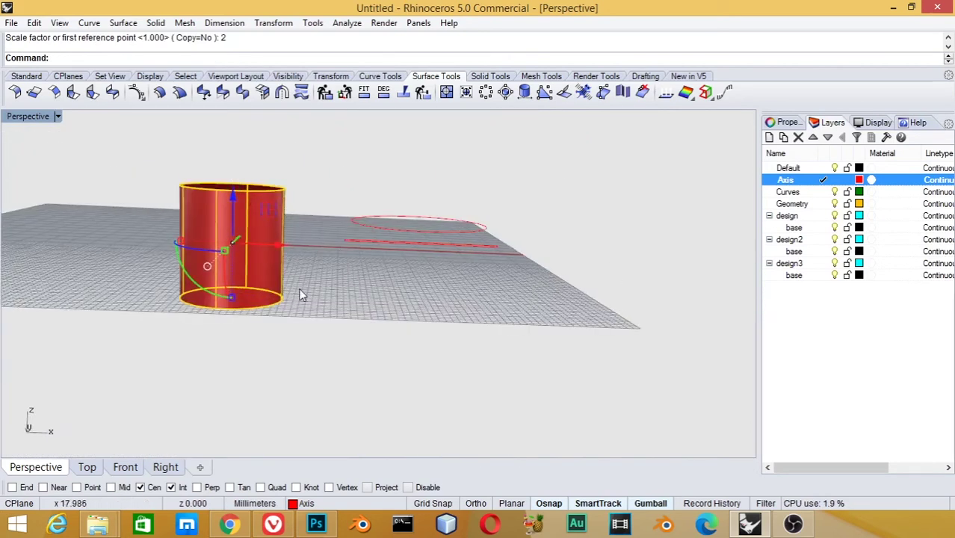
pyautogui.moveTo(341, 267)
pyautogui.mouseDown(button='right')
pyautogui.moveTo(267, 197)
pyautogui.moveTo(261, 217)
pyautogui.mouseUp(button='right')
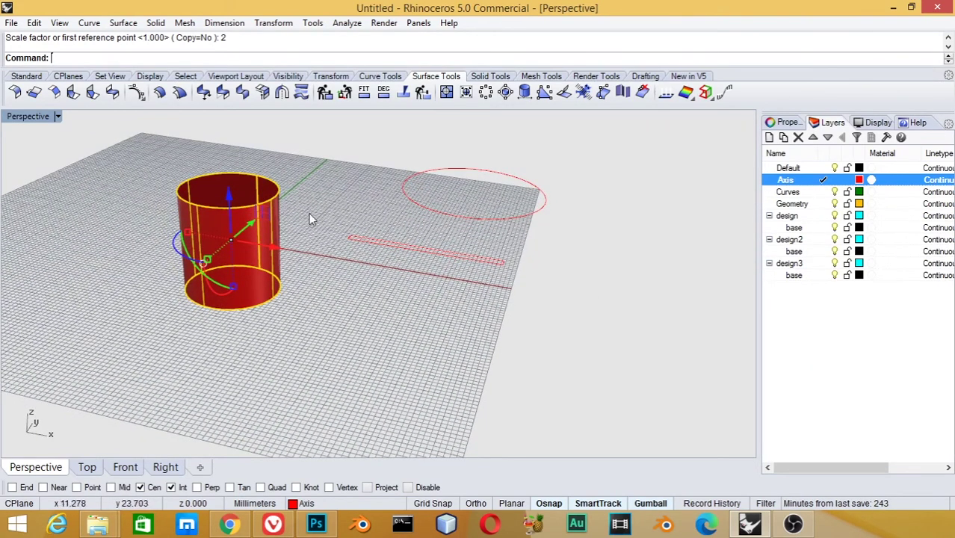
# Step: Scale the cylinder again about its top centre by a factor of 0.2
pyautogui.write('Scale')
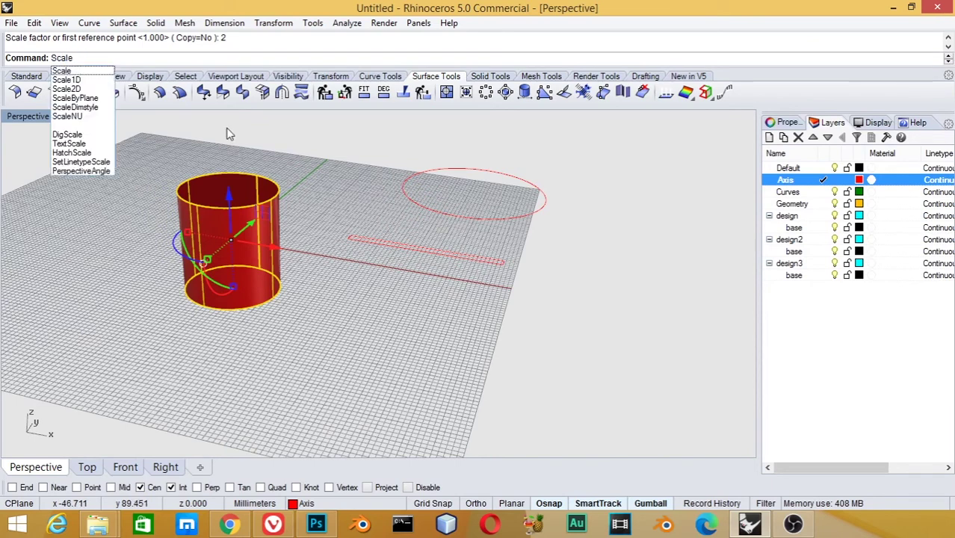
pyautogui.press('Return')
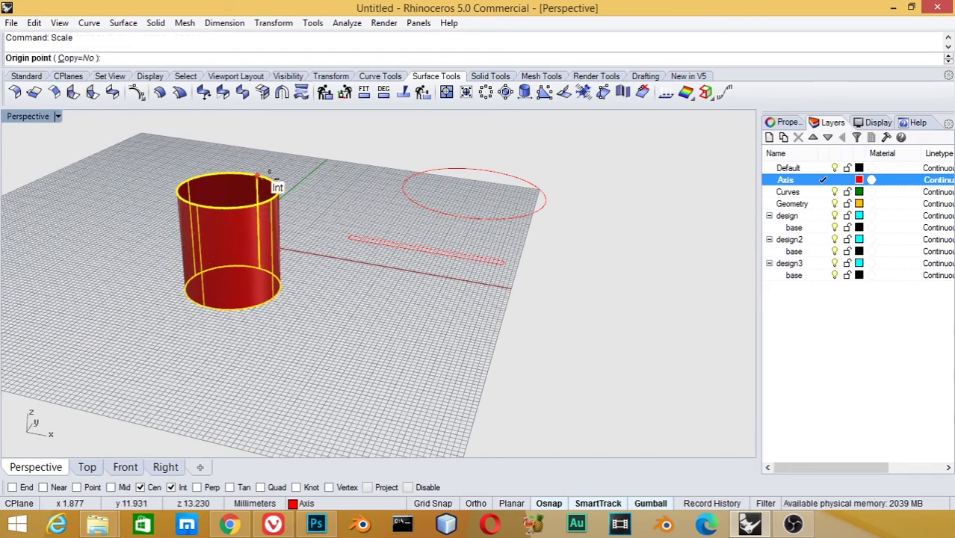
pyautogui.click(272, 176)
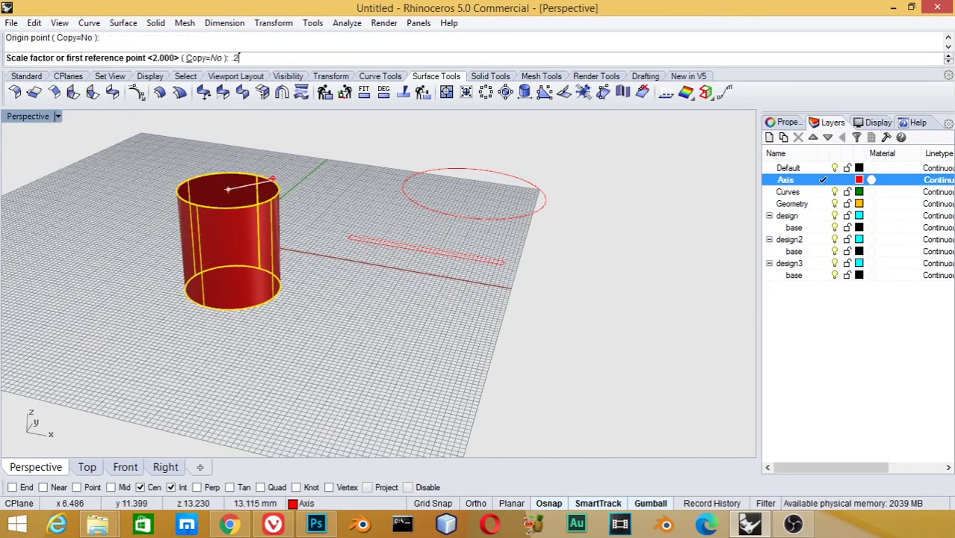
pyautogui.write('.2')
pyautogui.press('Return')
pyautogui.scroll(2, 224, 207)
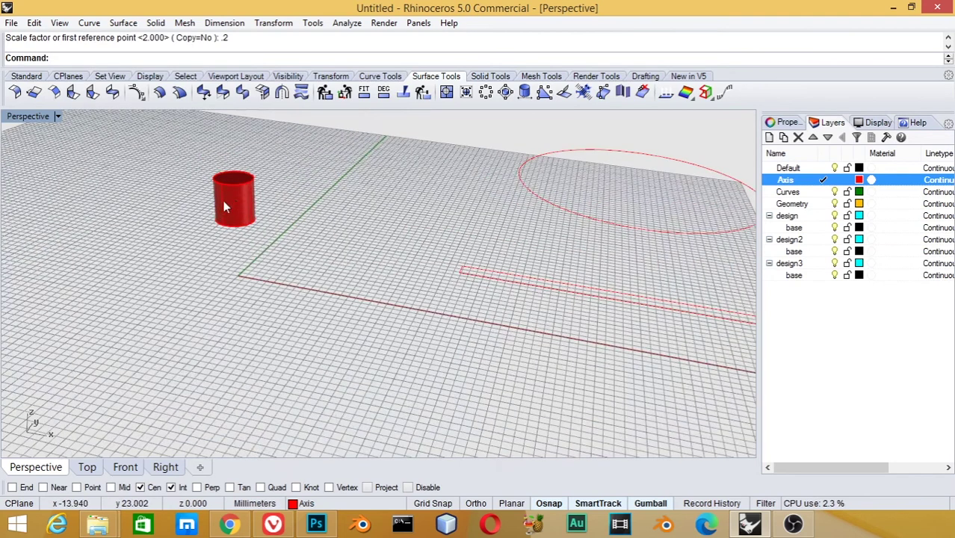
pyautogui.scroll(-3, 224, 208)
pyautogui.scroll(-1, 337, 223)
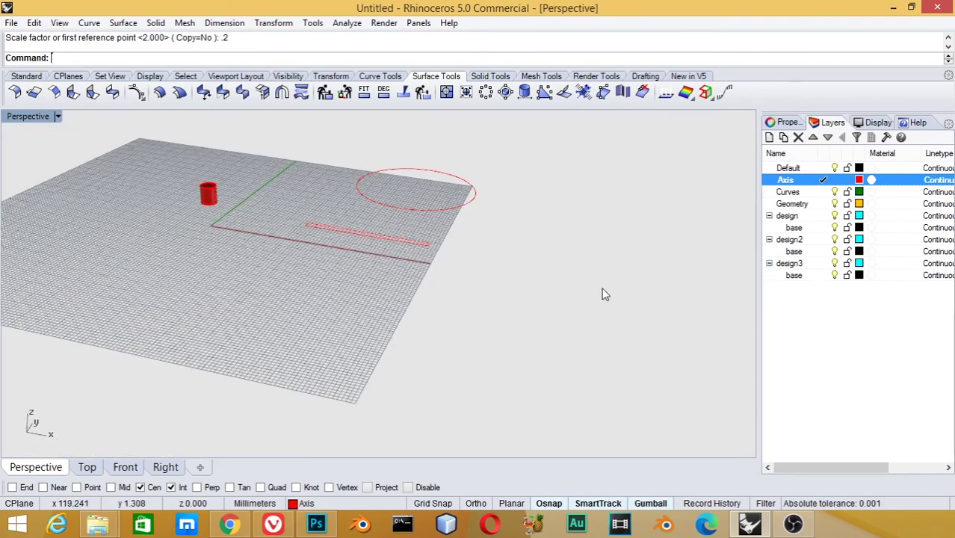
pyautogui.click(208, 193)
pyautogui.scroll(1, 276, 214)
pyautogui.moveTo(239, 221)
pyautogui.mouseDown(button='right')
pyautogui.moveTo(309, 232)
pyautogui.moveTo(250, 254)
pyautogui.moveTo(272, 268)
pyautogui.moveTo(323, 267)
pyautogui.mouseUp(button='right')
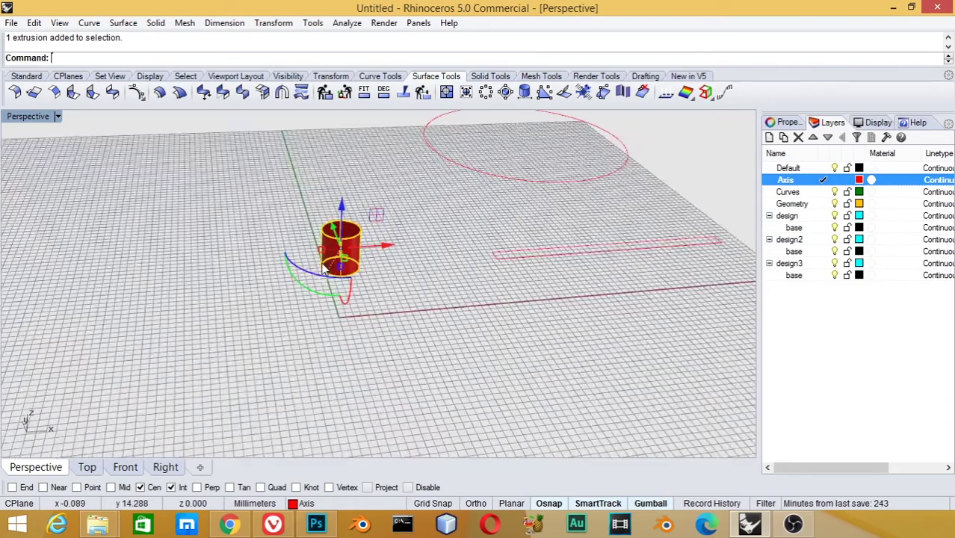
# Step: Use the gumball to scale the cylinder 1.5 uniformly, then 1.5 along X
pyautogui.scroll(5, 329, 263)
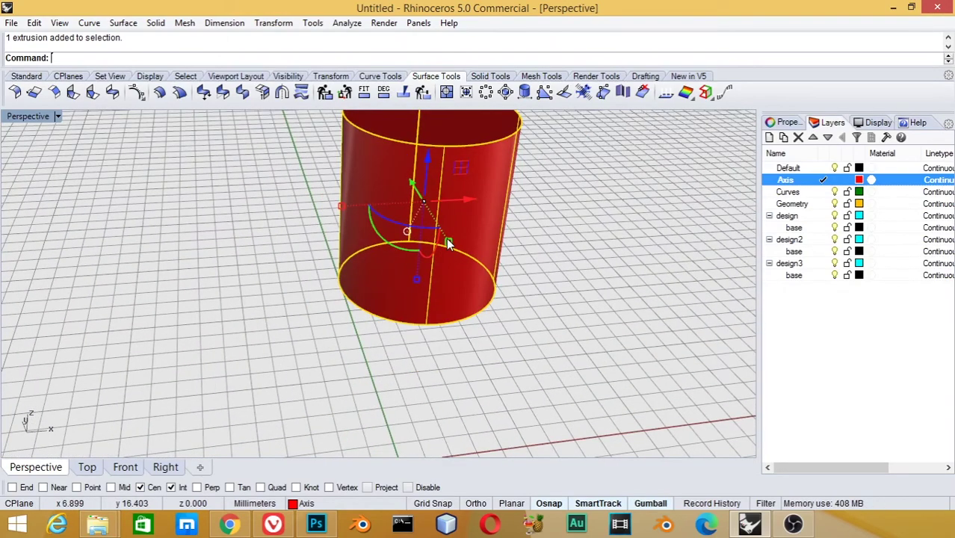
pyautogui.click(449, 242)
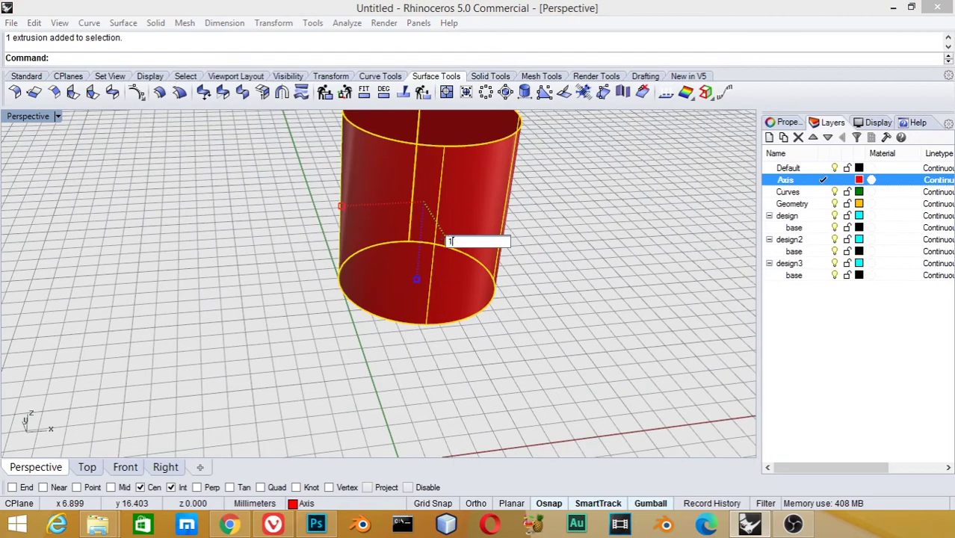
pyautogui.write('.5')
pyautogui.press('Return')
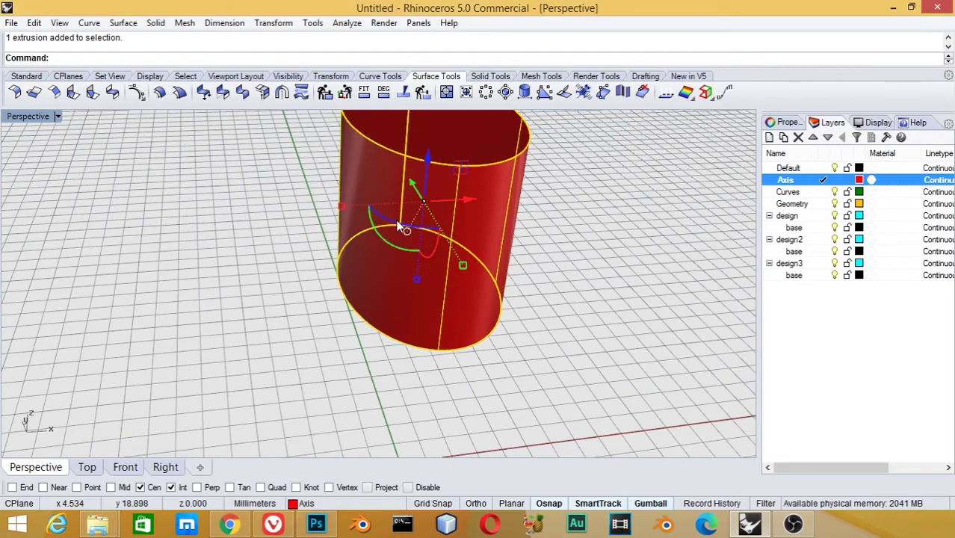
pyautogui.click(342, 206)
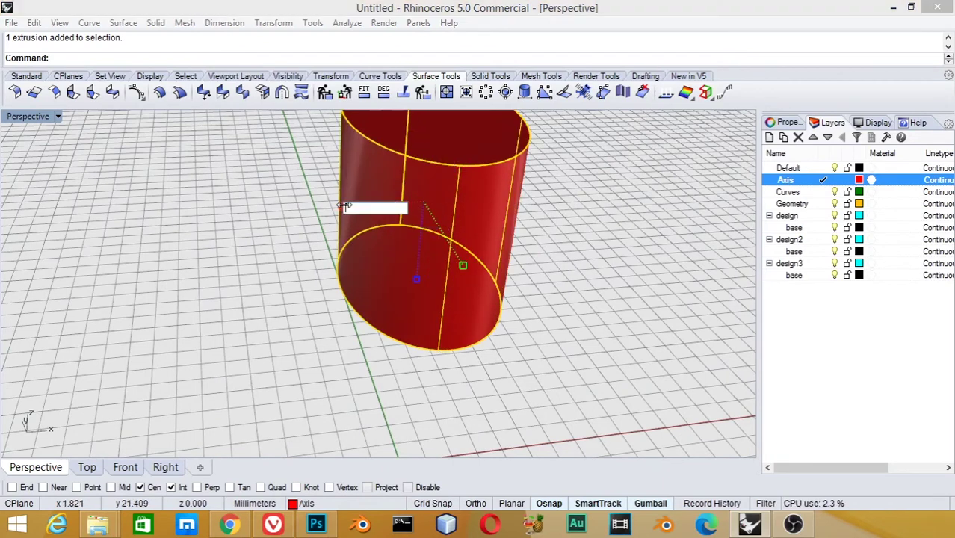
pyautogui.write('1.5')
pyautogui.press('Return')
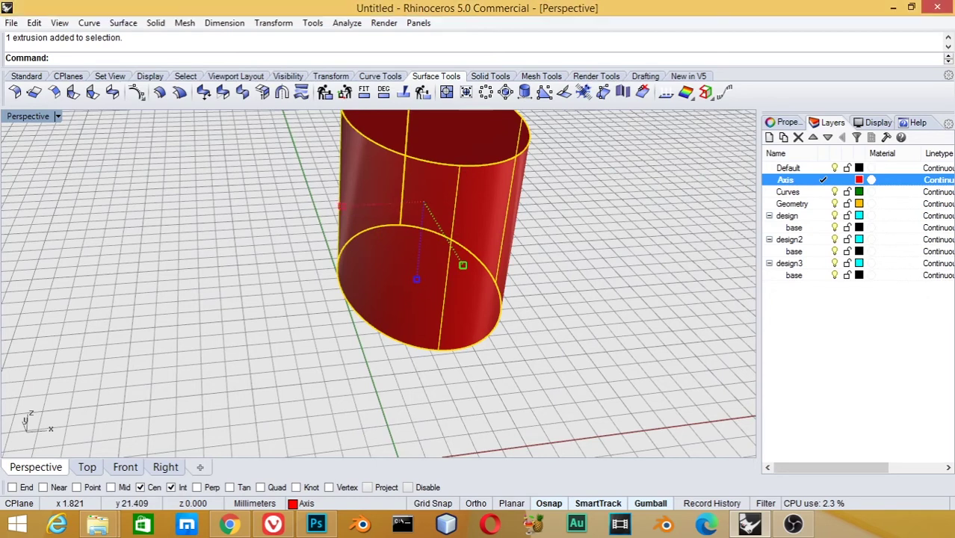
# Step: Flatten the cylinder into a thin disc with a 0.1 gumball scale along Z
pyautogui.click(417, 280)
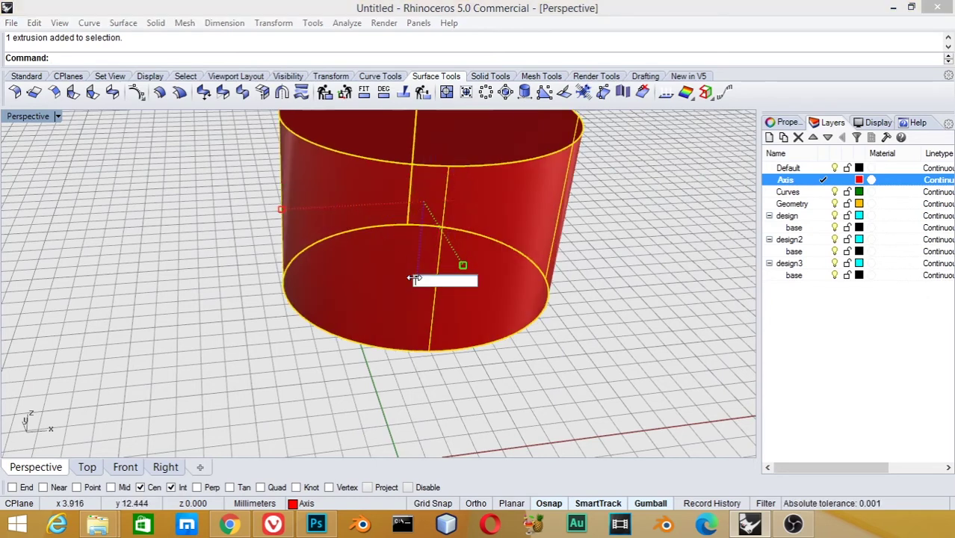
pyautogui.write('0.1')
pyautogui.press('Return')
pyautogui.click(560, 310)
pyautogui.scroll(-3, 584, 310)
pyautogui.moveTo(584, 310); pyautogui.dragTo(441, 266, button='right')
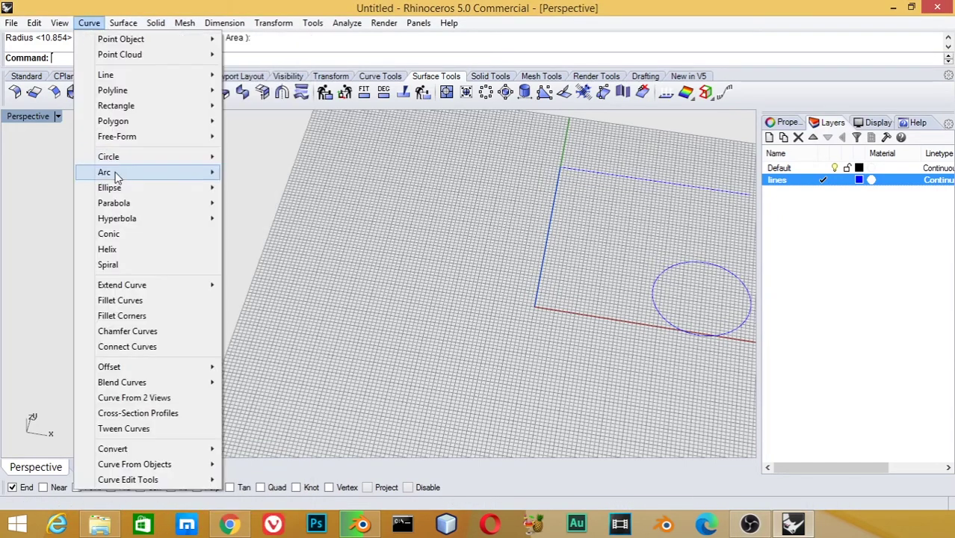
pyautogui.moveTo(104, 171)
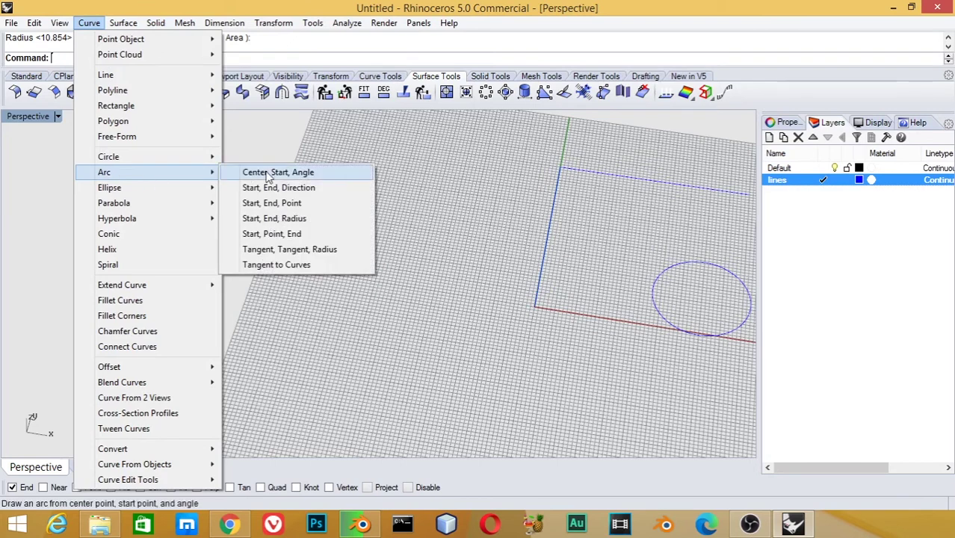
# Step: Draw a Center, Start, Angle arc centred at -50,-50 with picked start and end points
pyautogui.click(267, 175)
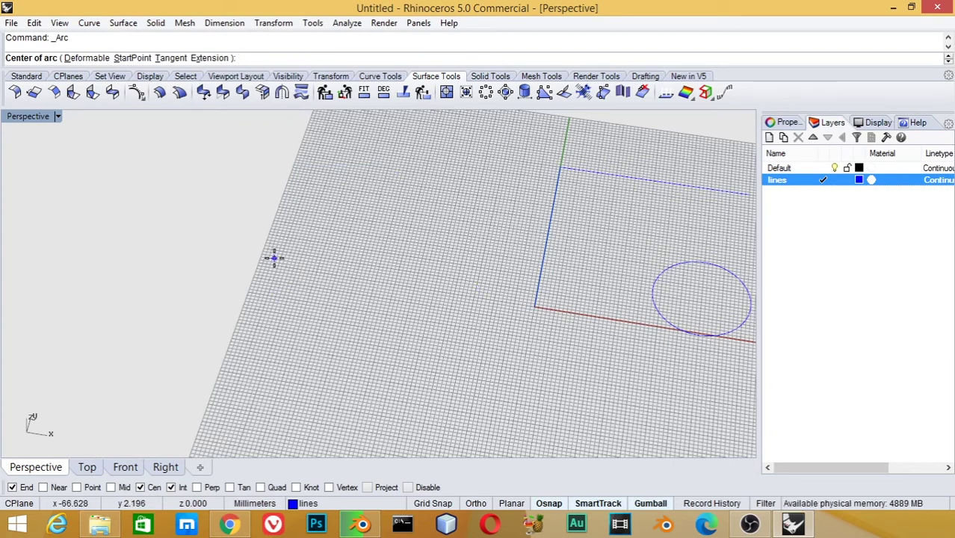
pyautogui.write('-50')
pyautogui.write(',-50')
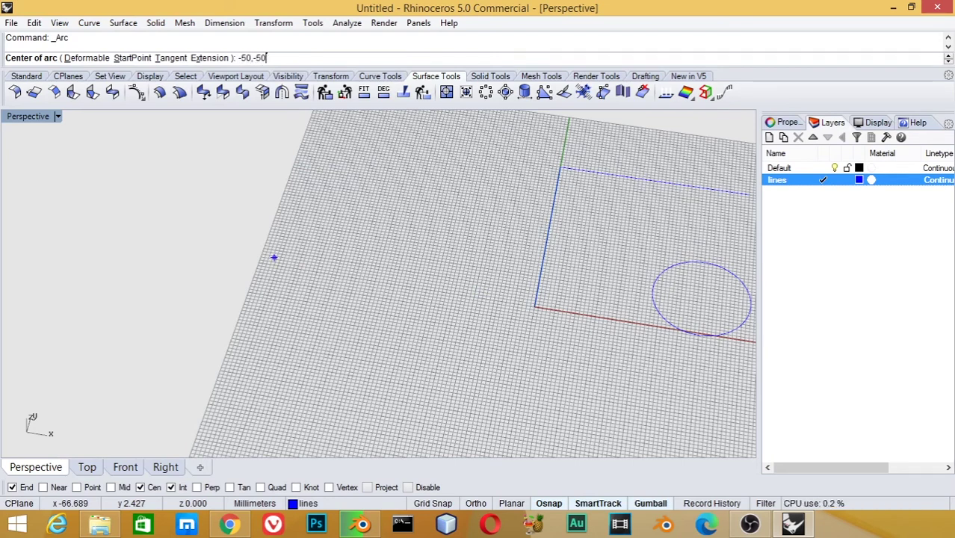
pyautogui.press('Return')
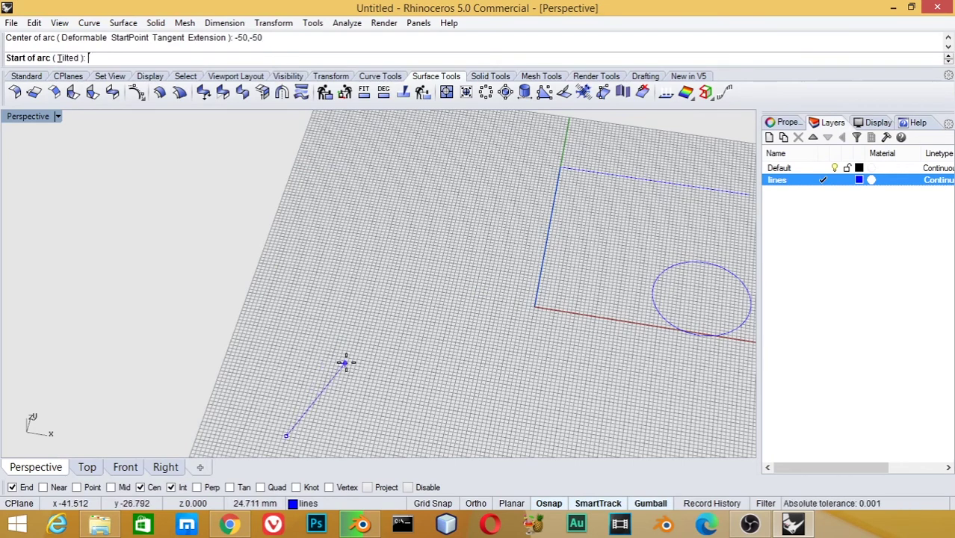
pyautogui.click(356, 433)
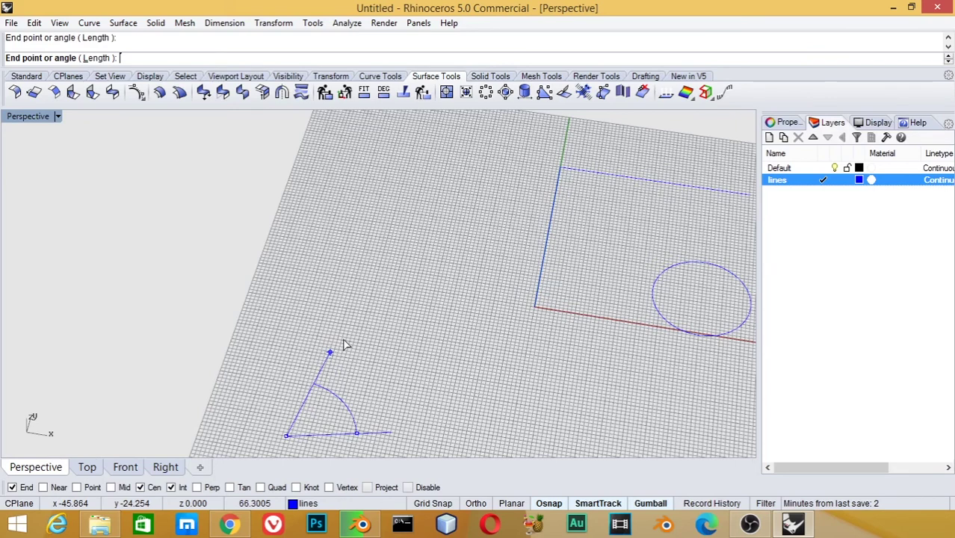
pyautogui.click(342, 341)
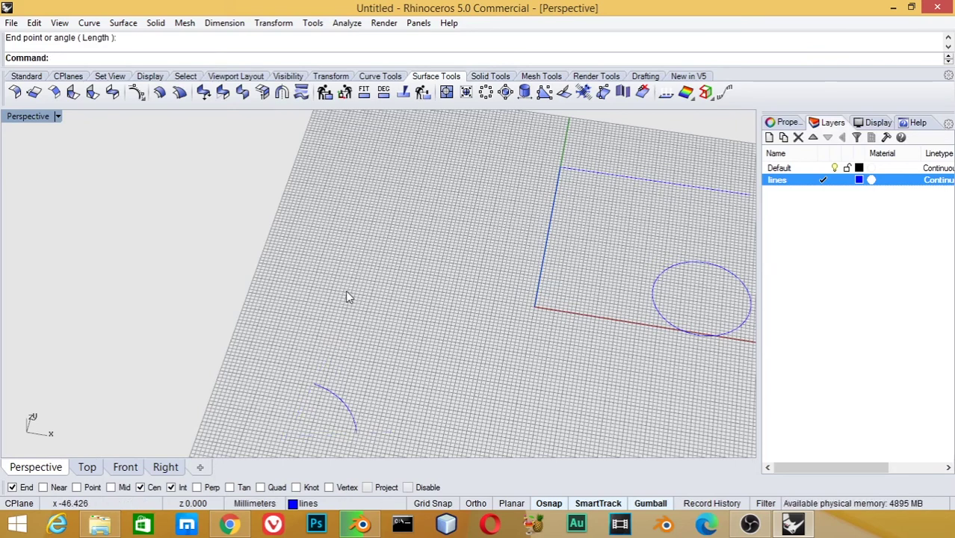
pyautogui.click(89, 24)
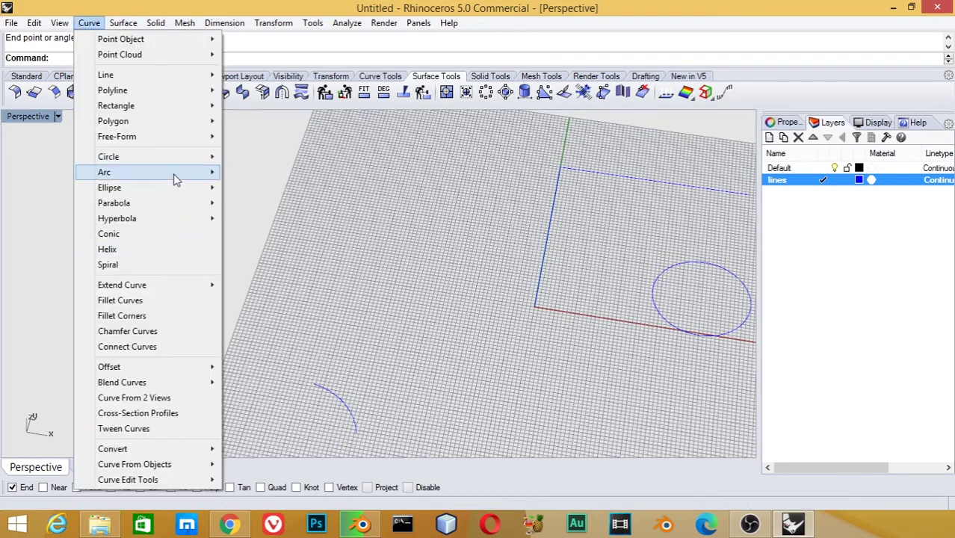
pyautogui.moveTo(104, 172)
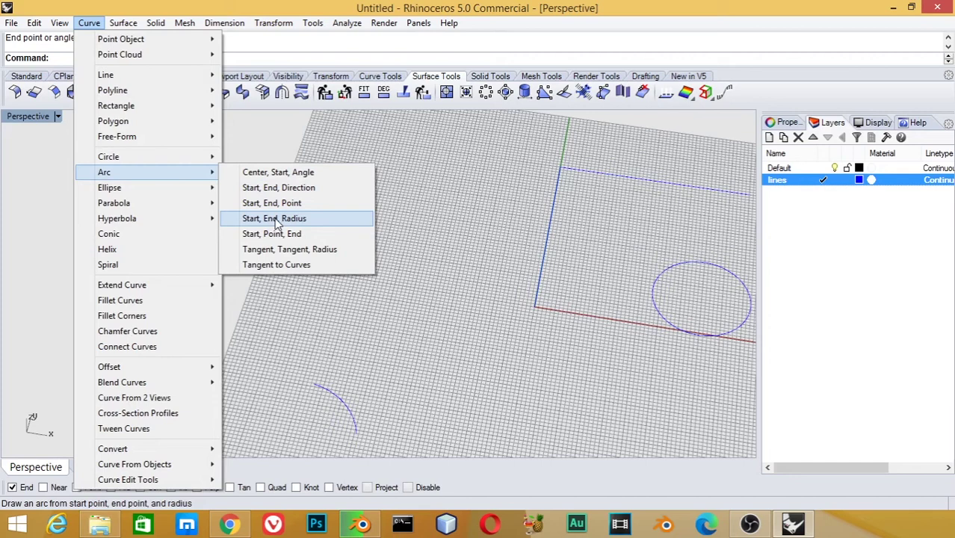
# Step: Draw a Start, End, Radius arc with radius 25 between two points at the upper left
pyautogui.click(277, 221)
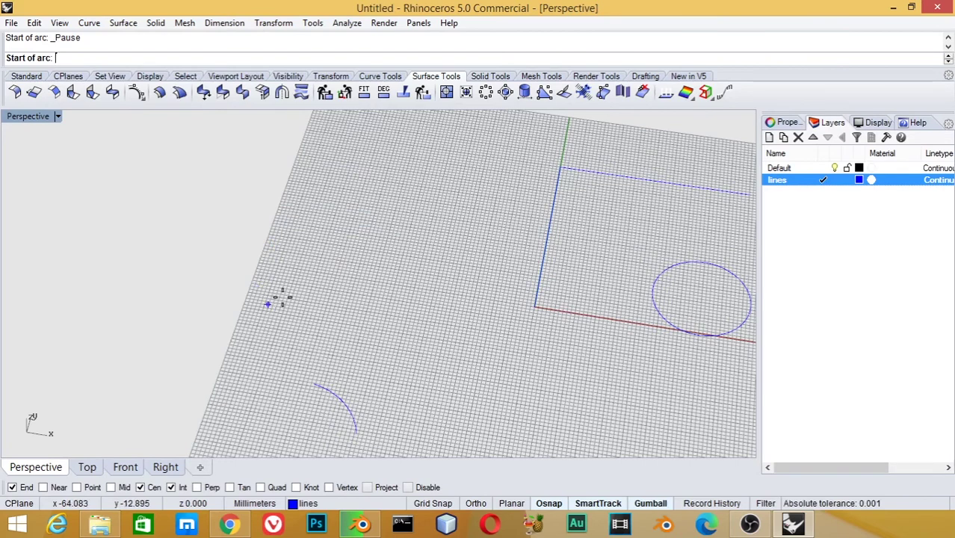
pyautogui.click(303, 272)
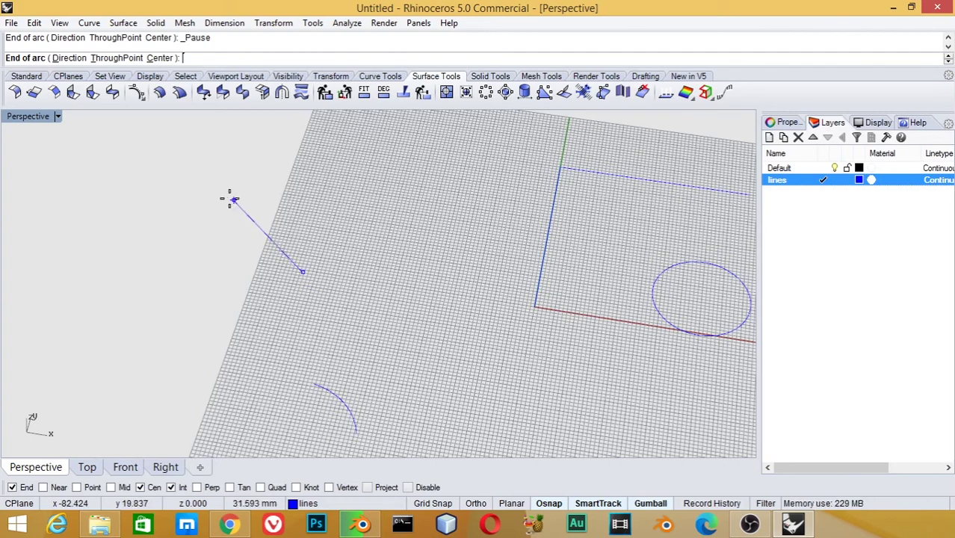
pyautogui.click(206, 186)
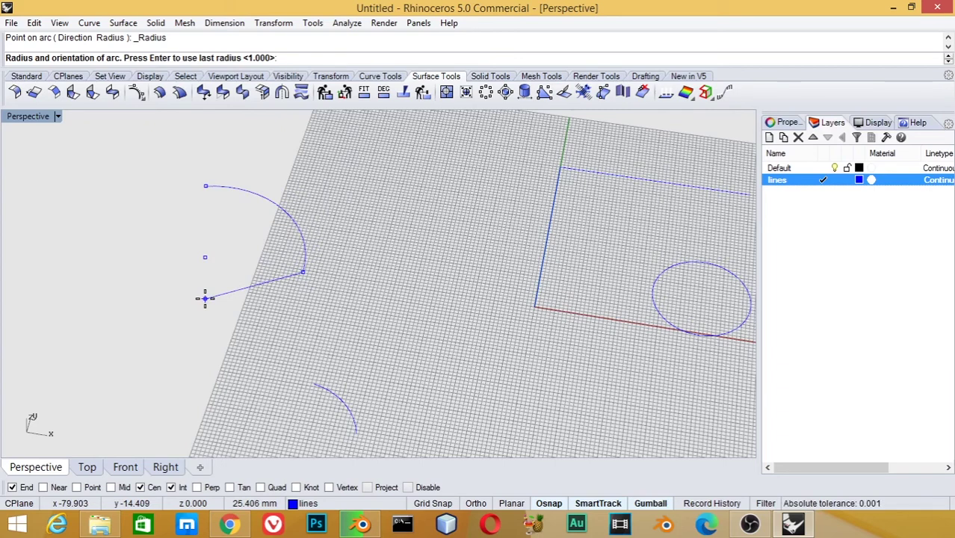
pyautogui.write('14')
pyautogui.press('Return')
pyautogui.write('25')
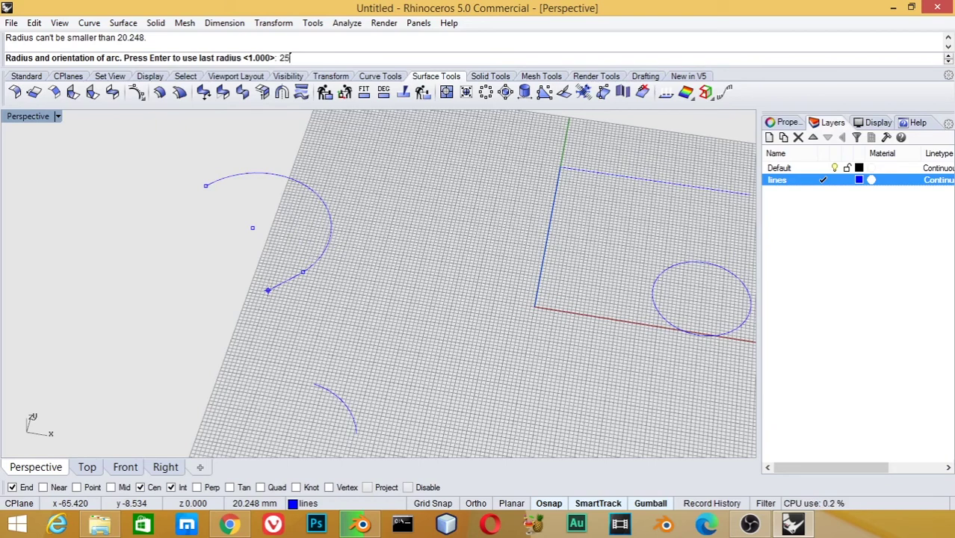
pyautogui.press('Return')
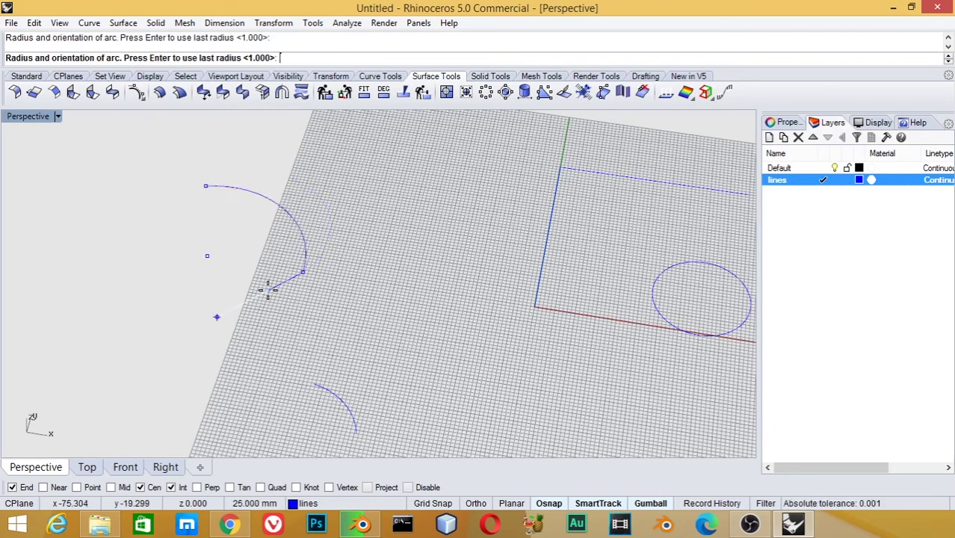
pyautogui.click(267, 290)
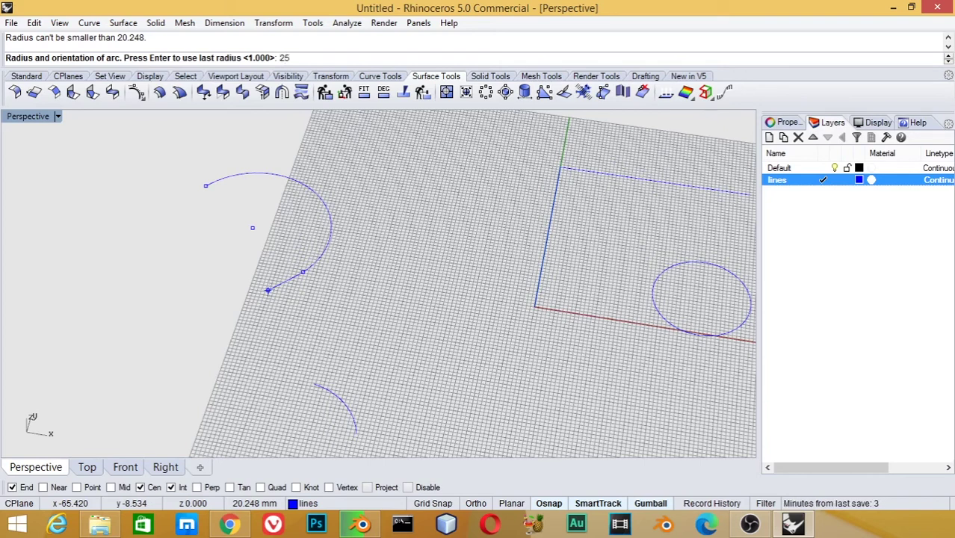
pyautogui.press('Return')
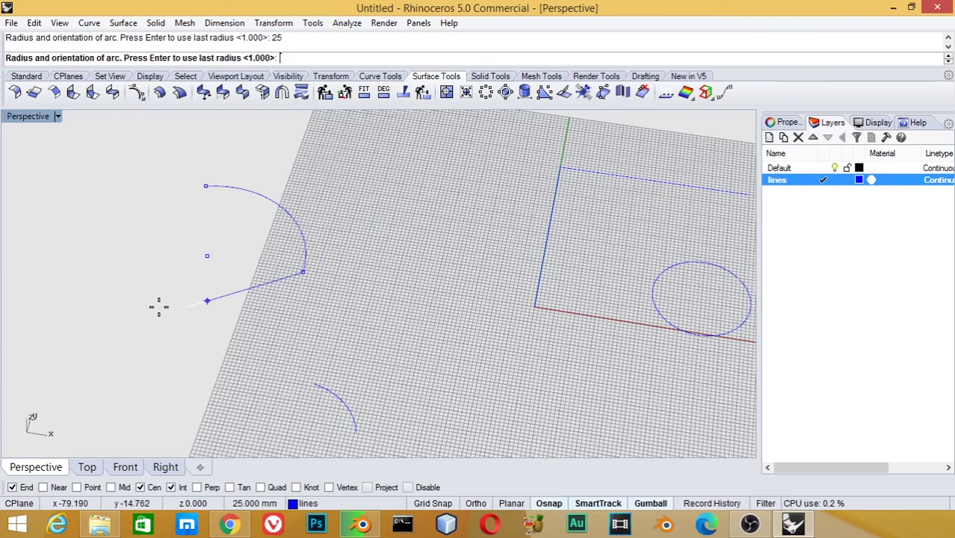
pyautogui.click(200, 278)
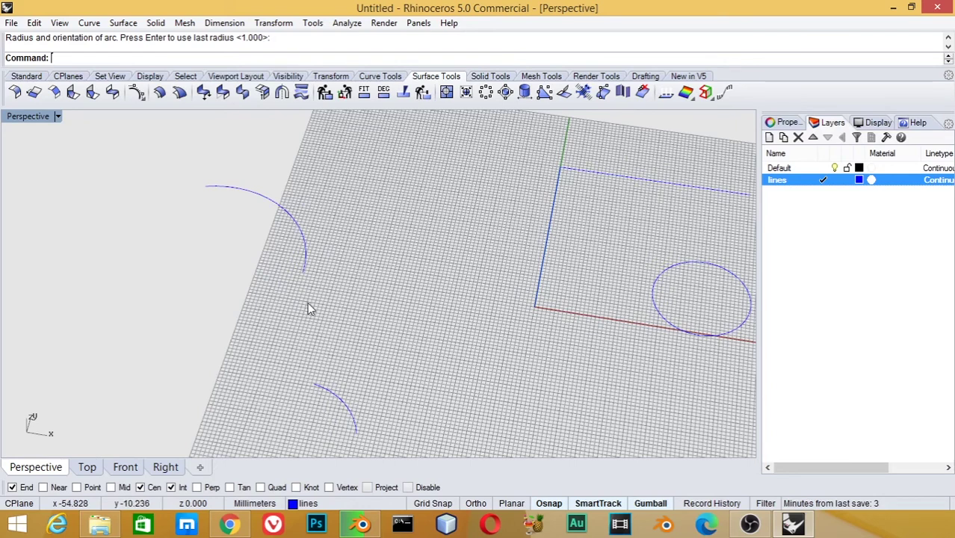
pyautogui.click(89, 23)
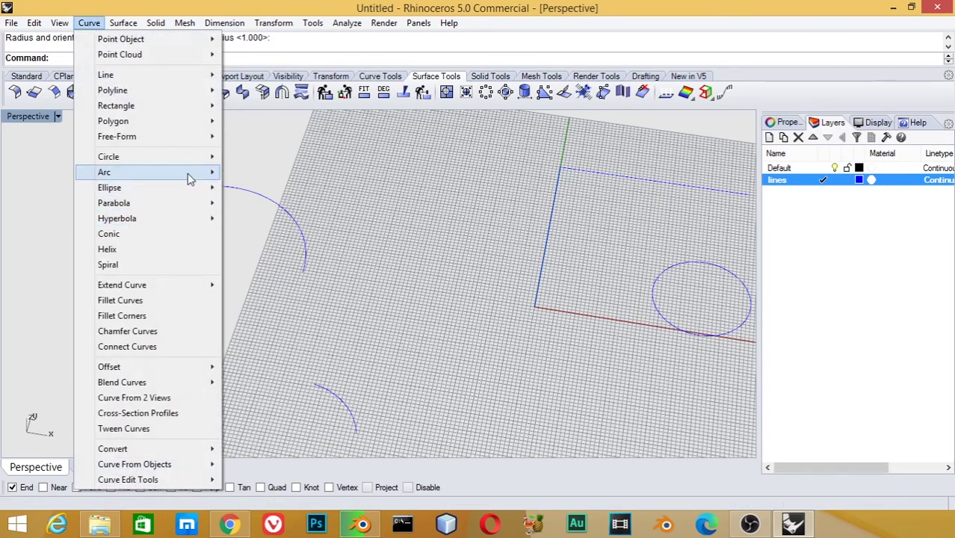
pyautogui.moveTo(104, 171)
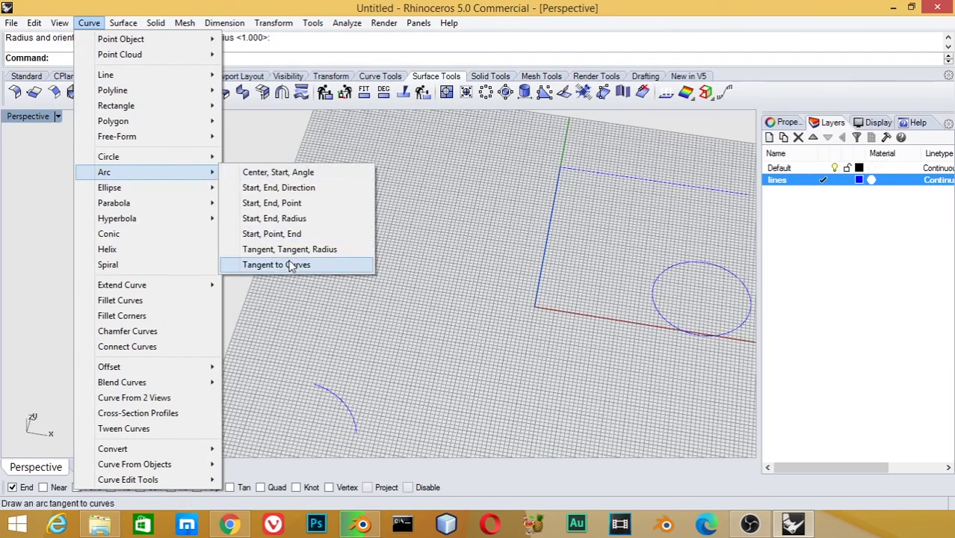
# Step: Draw a circle tangent to the small circle and two other curves
pyautogui.click(291, 267)
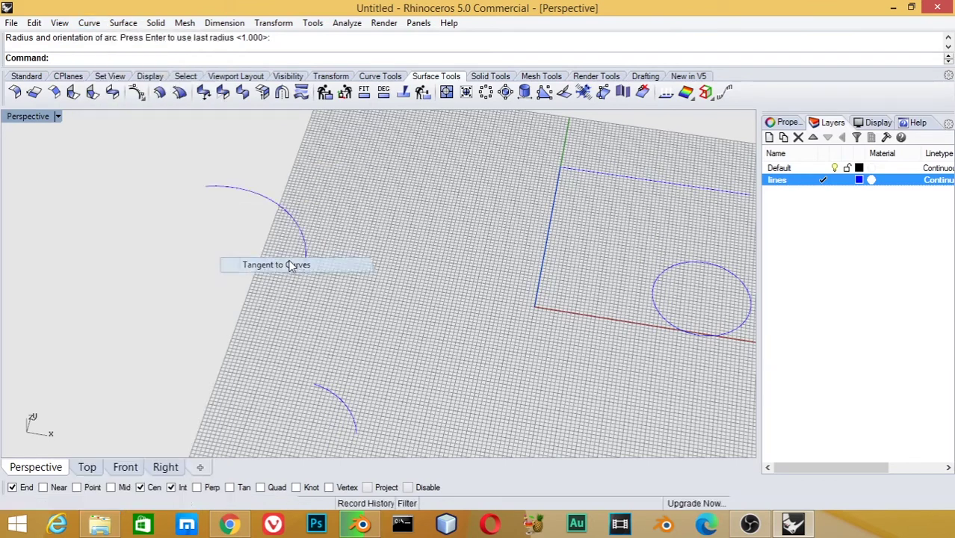
pyautogui.click(693, 259)
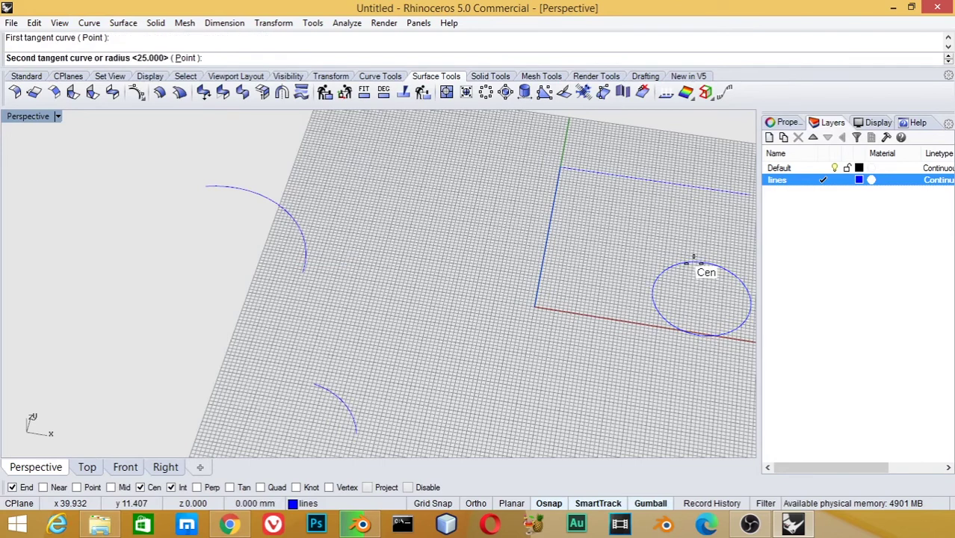
pyautogui.click(640, 178)
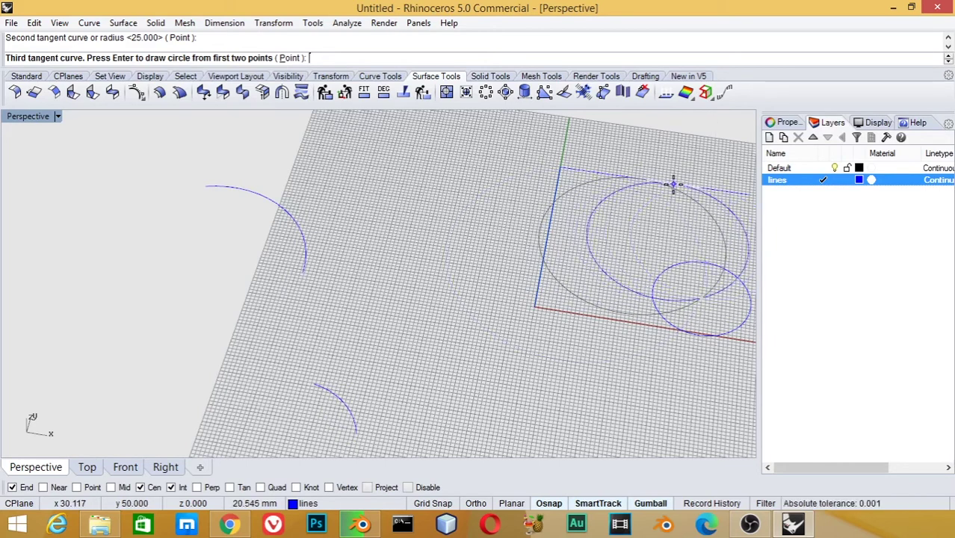
pyautogui.click(672, 183)
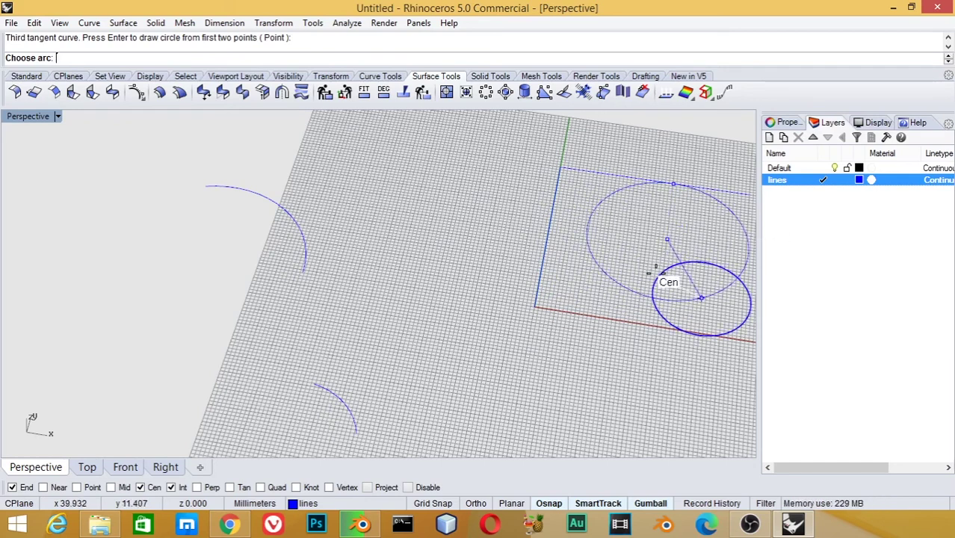
pyautogui.click(659, 298)
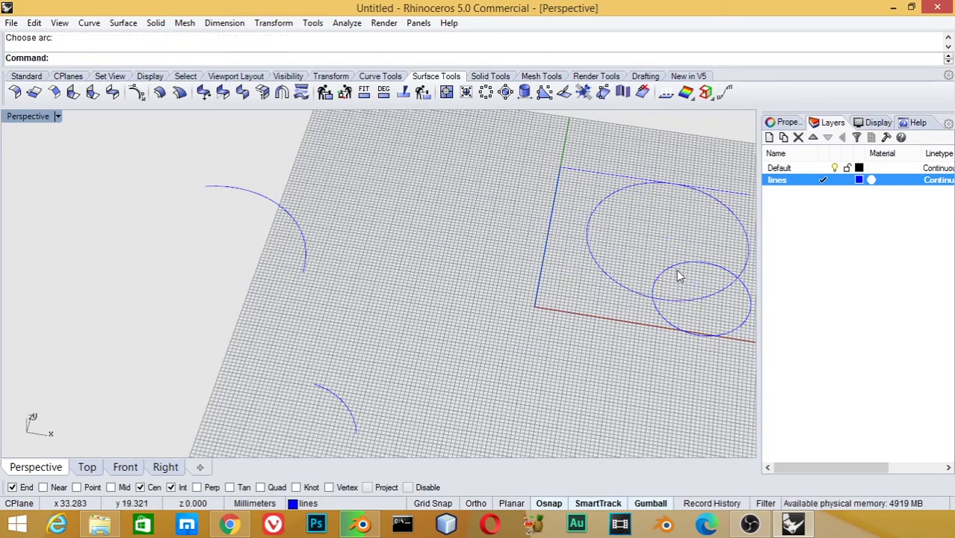
# Step: Delete the extra upper tangent circle and recentre the view
pyautogui.click(629, 293)
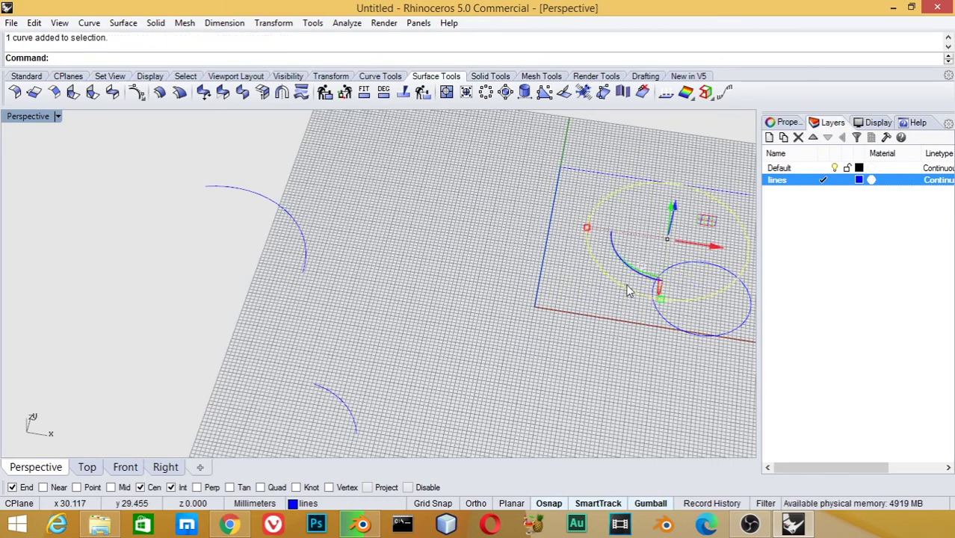
pyautogui.write('e')
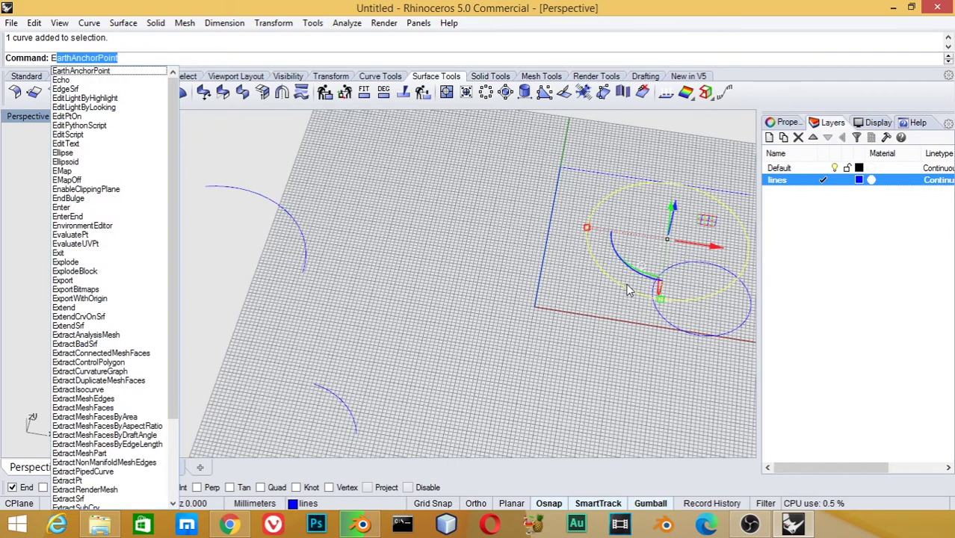
pyautogui.press('Escape')
pyautogui.press('Delete')
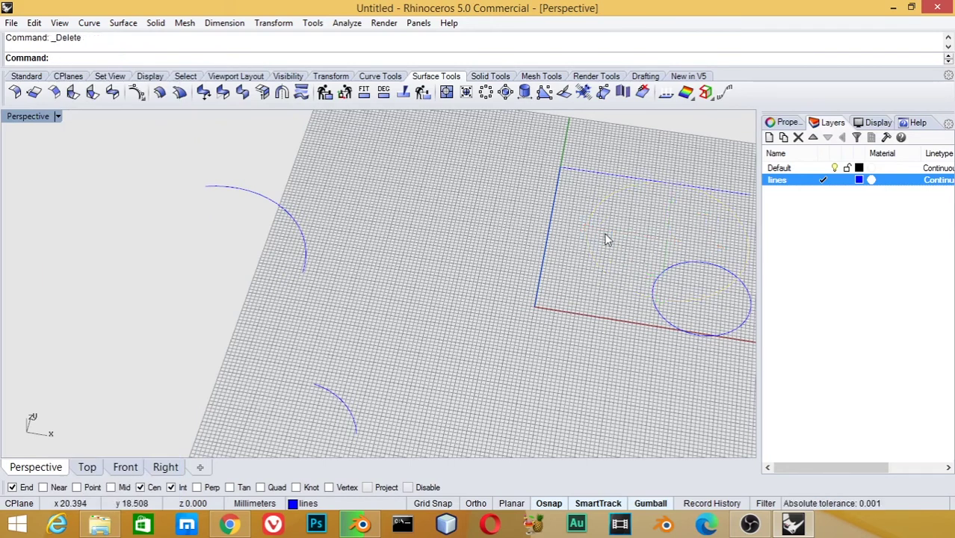
pyautogui.moveTo(614, 251)
pyautogui.keyDown('shift'); pyautogui.mouseDown(button='right')
pyautogui.moveTo(530, 258)
pyautogui.moveTo(389, 291)
pyautogui.mouseUp(button='right'); pyautogui.keyUp('shift')
pyautogui.click(89, 23)
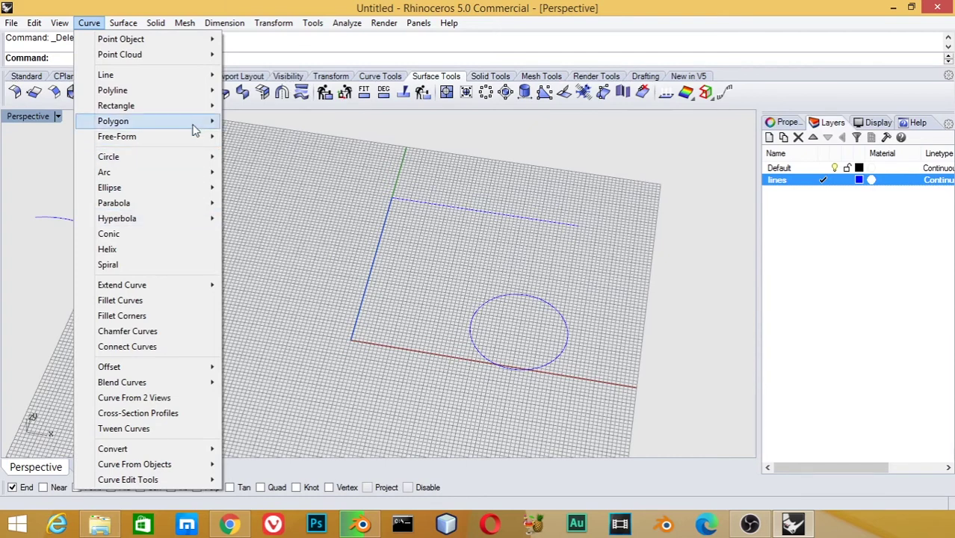
pyautogui.moveTo(149, 172)
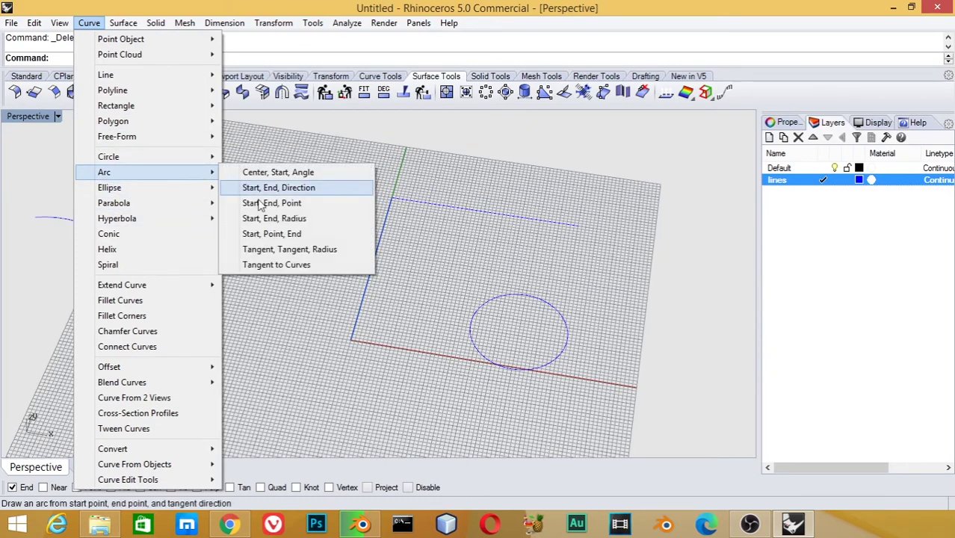
# Step: Attempt a circle tangent to the top line and small circle, then cancel it
pyautogui.click(329, 250)
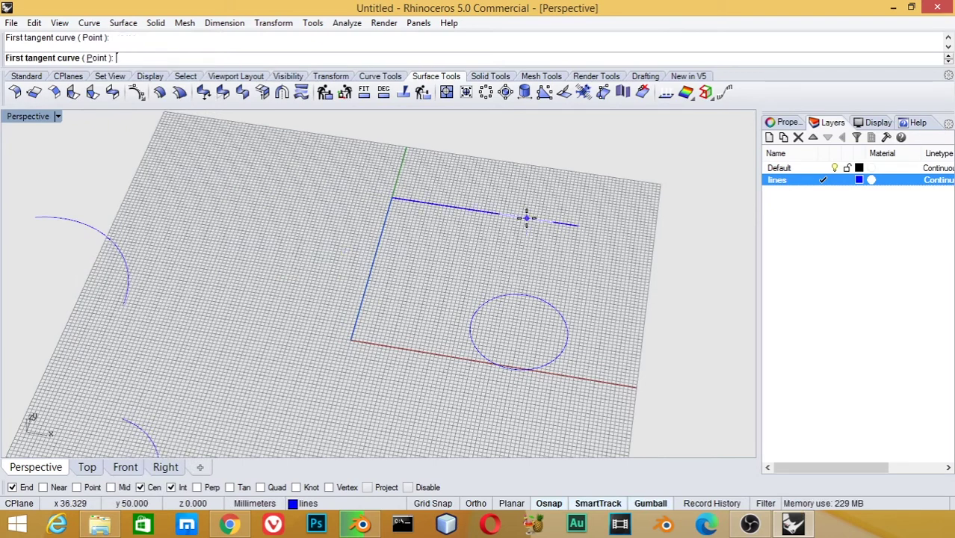
pyautogui.click(527, 219)
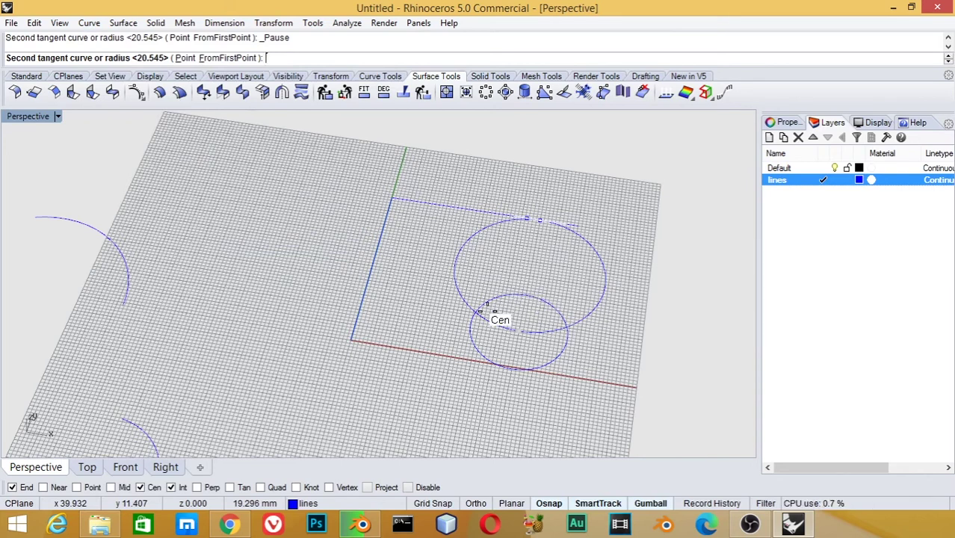
pyautogui.click(473, 311)
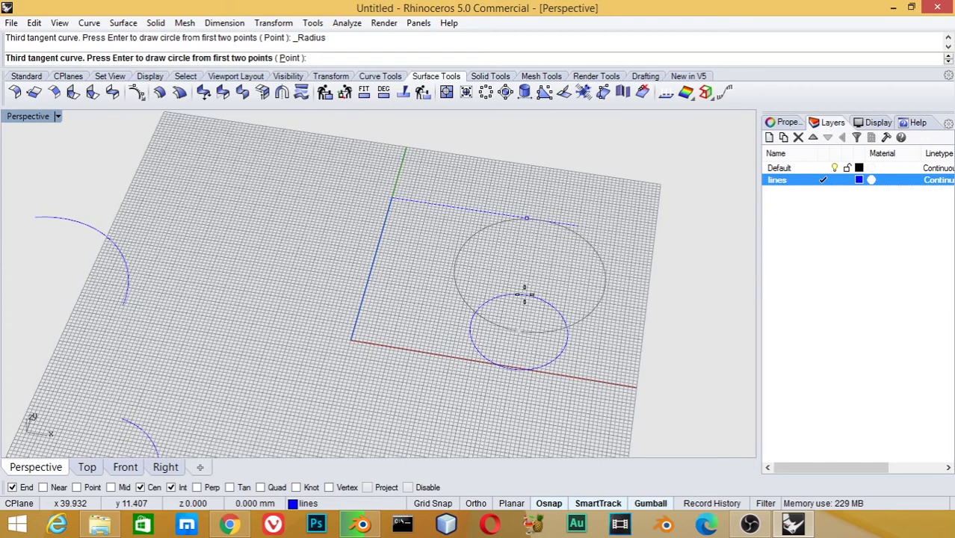
pyautogui.press('Return')
pyautogui.press('Return')
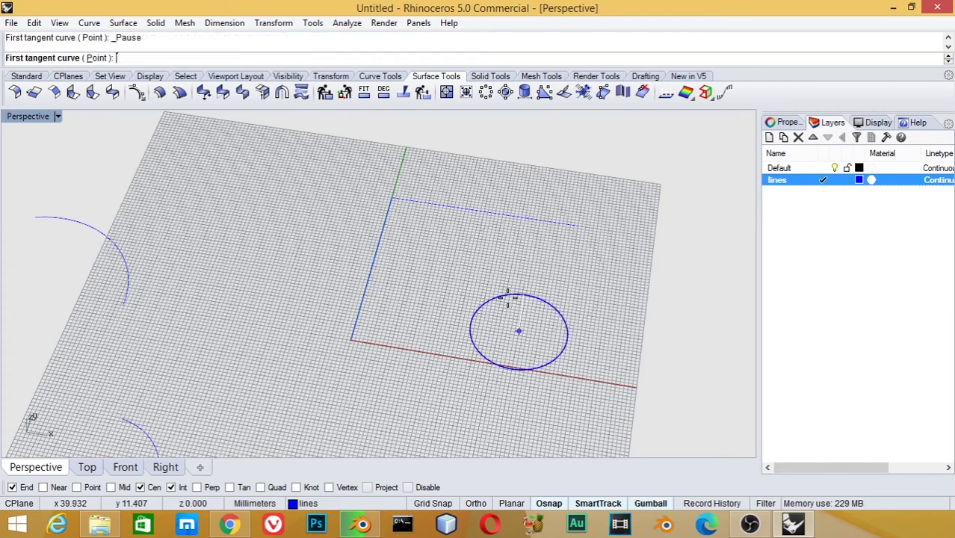
pyautogui.click(518, 293)
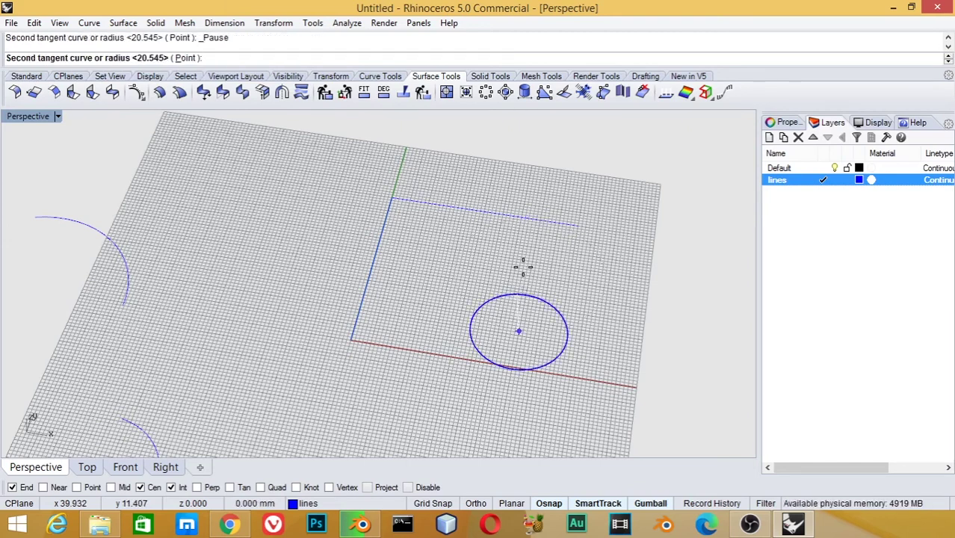
pyautogui.click(554, 222)
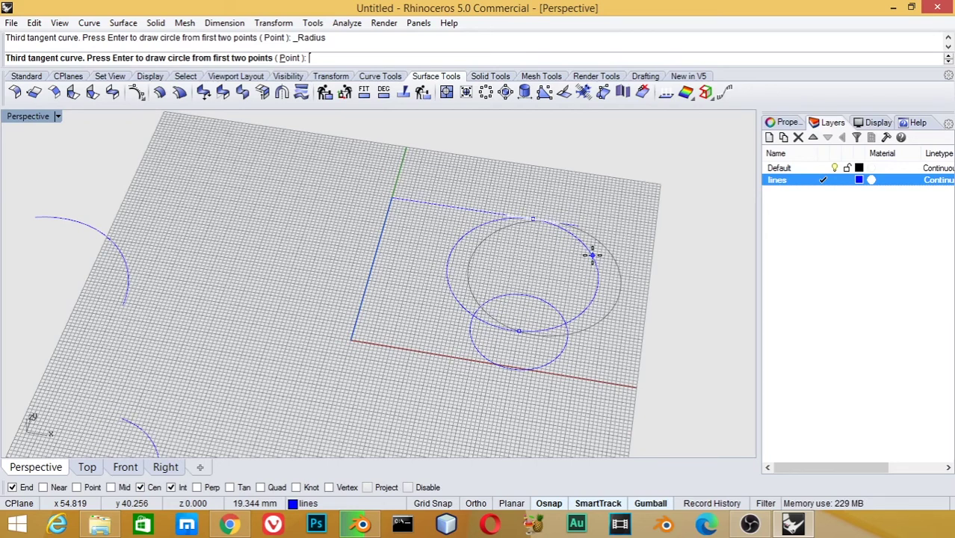
pyautogui.press('Escape')
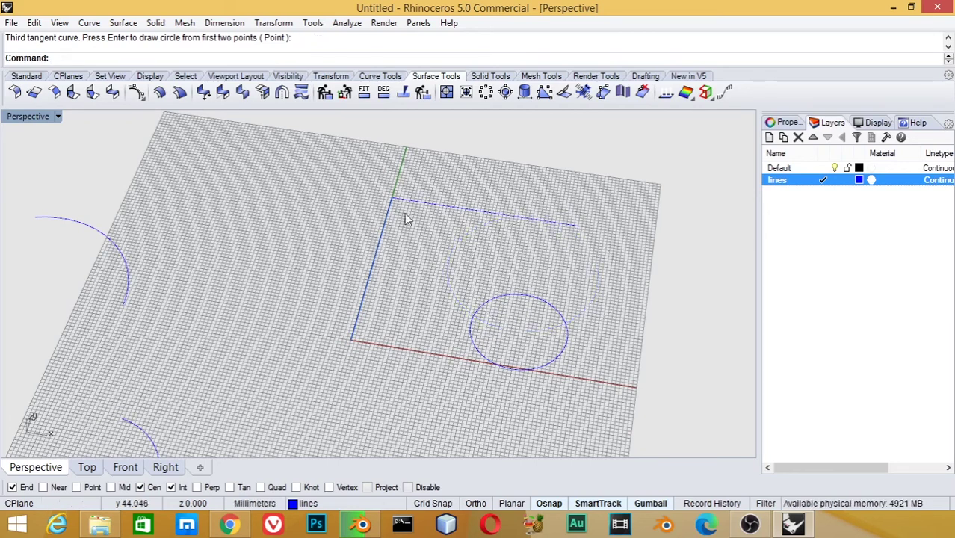
# Step: Select the top and left lines and bring up the Save dialog
pyautogui.click(411, 201)
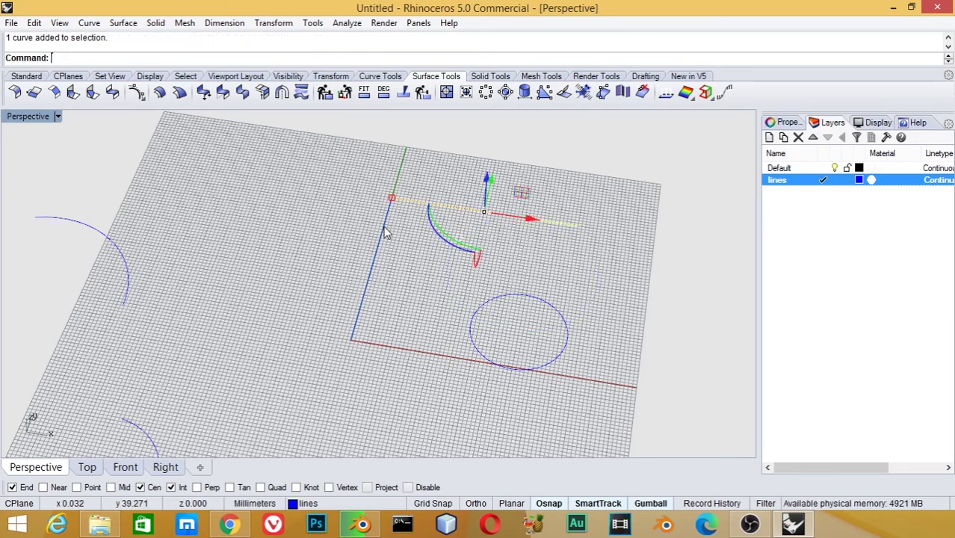
pyautogui.keyDown('shift'); pyautogui.click(384, 230); pyautogui.keyUp('shift')
pyautogui.hotkey('ctrl', 's')
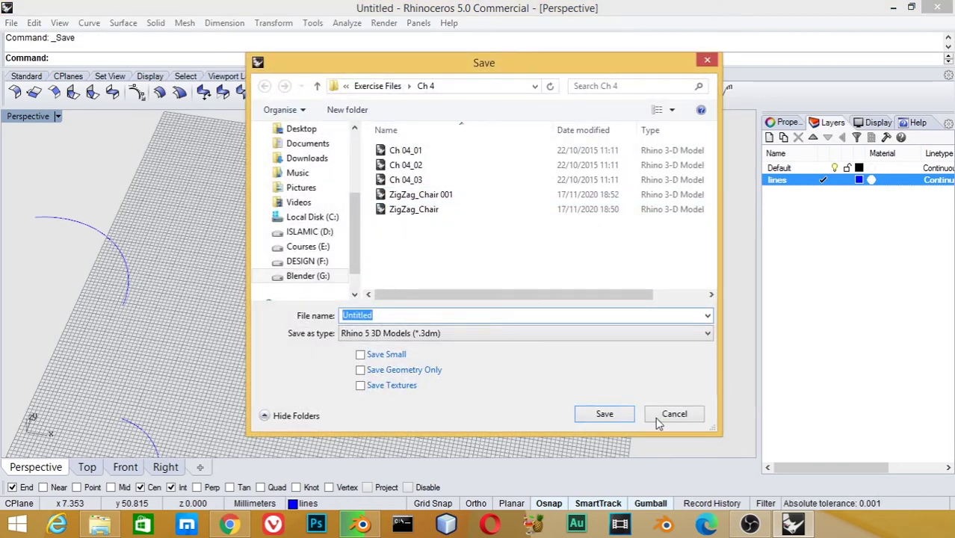
# Step: Cancel saving and join the top and left lines into one curve
pyautogui.click(657, 421)
pyautogui.middleClick(446, 240)
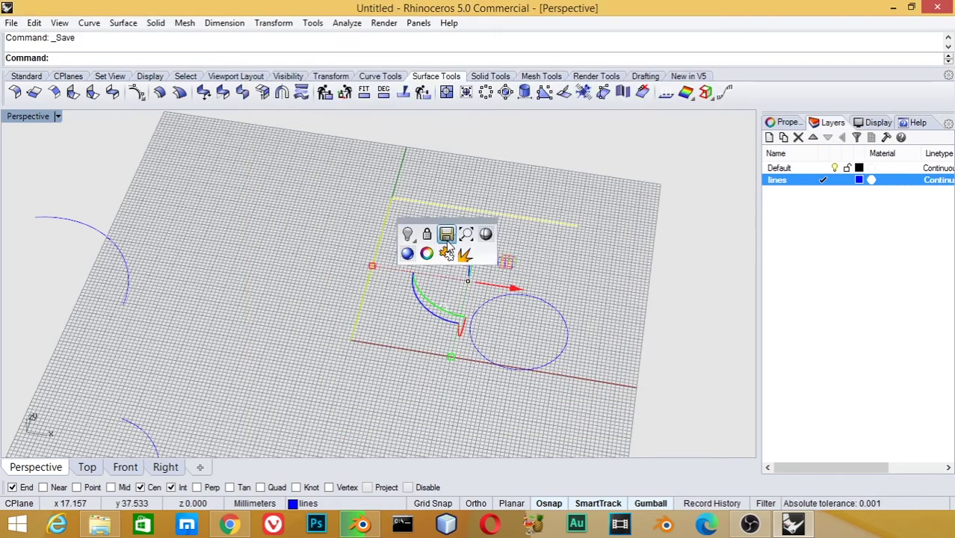
pyautogui.click(445, 254)
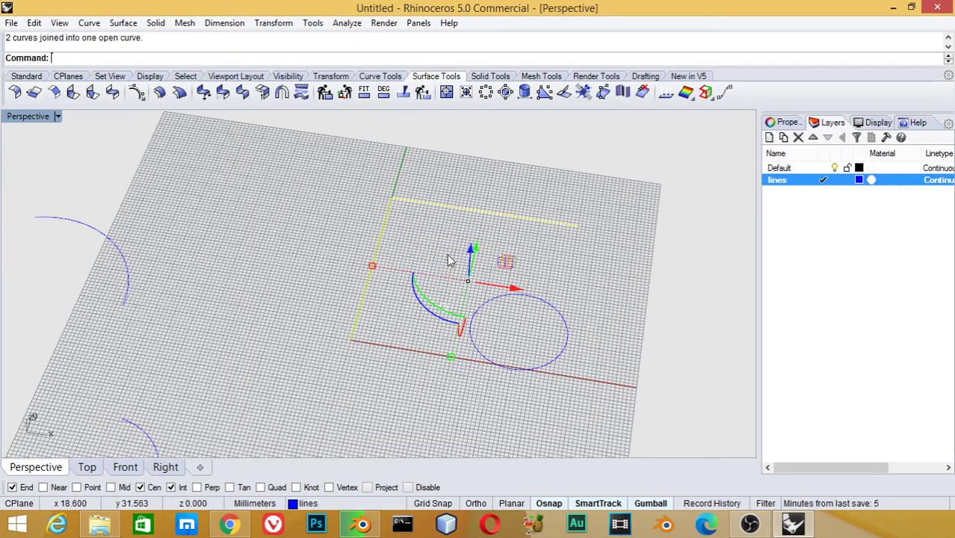
pyautogui.click(447, 234)
pyautogui.click(451, 211)
pyautogui.press('Escape')
# Step: Add a radius-20 arc tangent to the top line and the small circle
pyautogui.click(101, 25)
pyautogui.moveTo(103, 172)
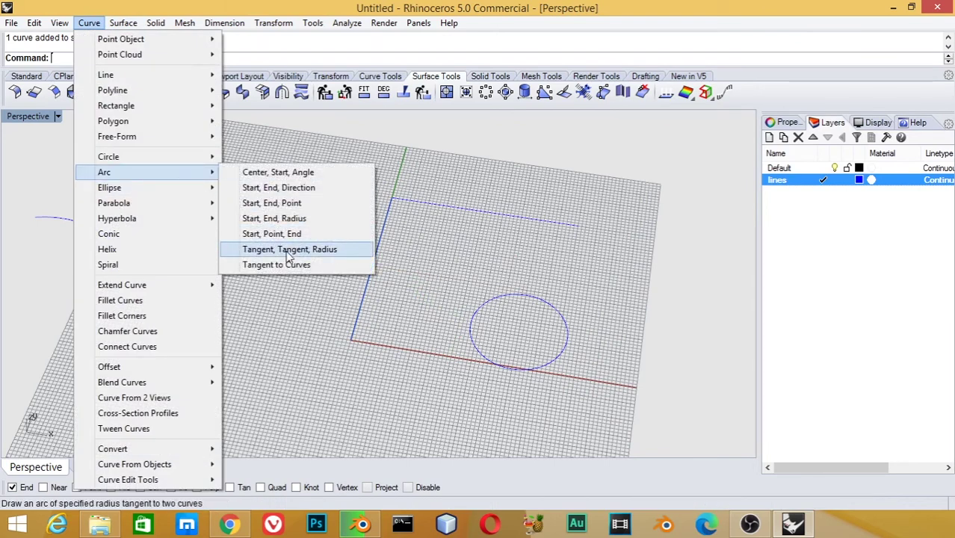
pyautogui.click(284, 248)
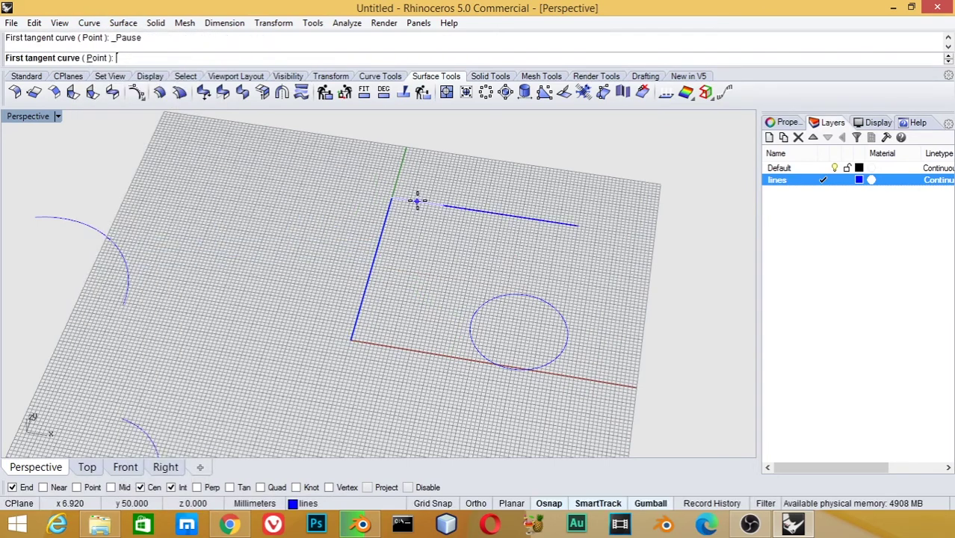
pyautogui.click(416, 201)
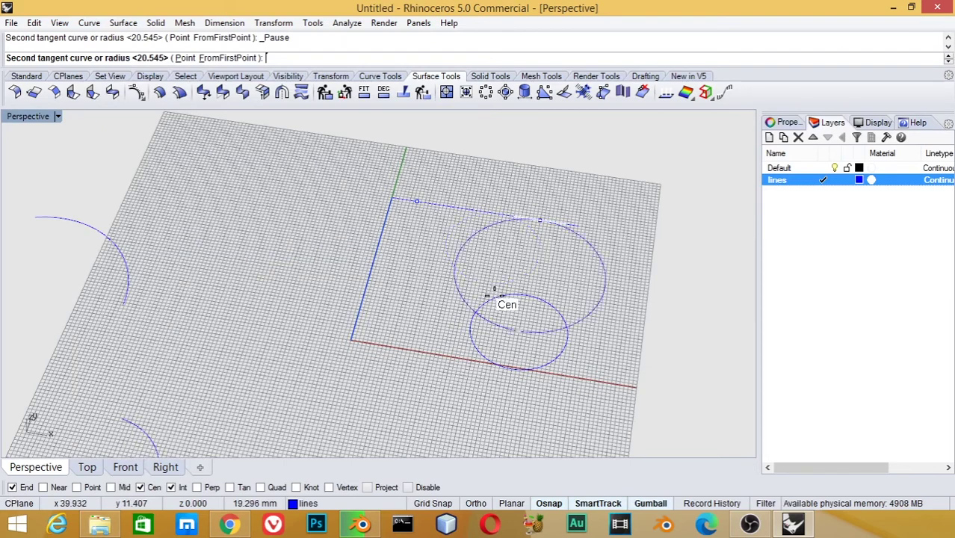
pyautogui.click(511, 295)
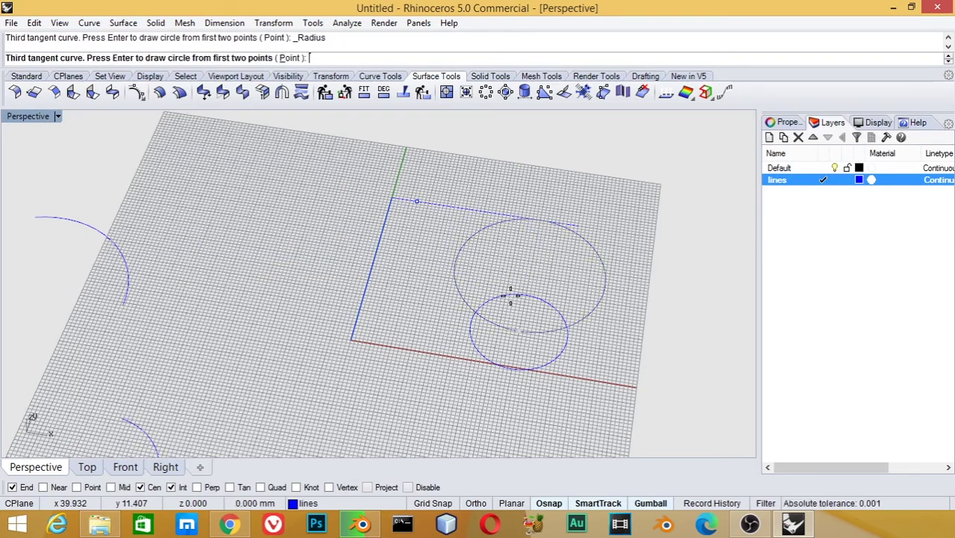
pyautogui.press('Escape')
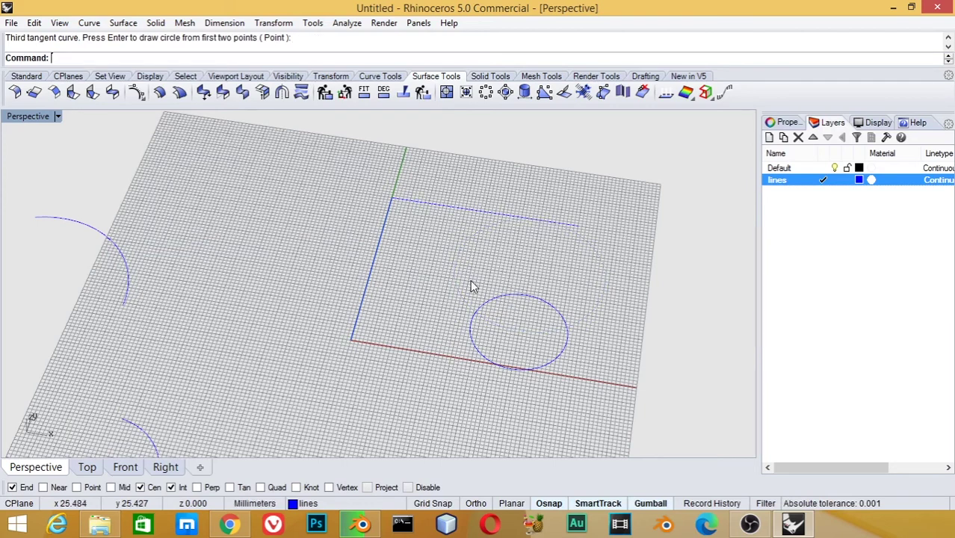
pyautogui.rightClick(469, 282)
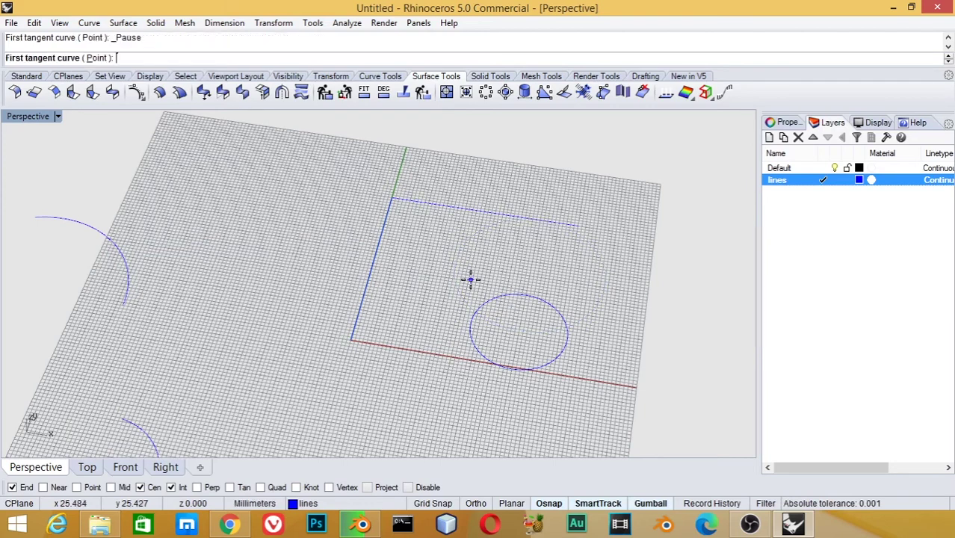
pyautogui.click(434, 207)
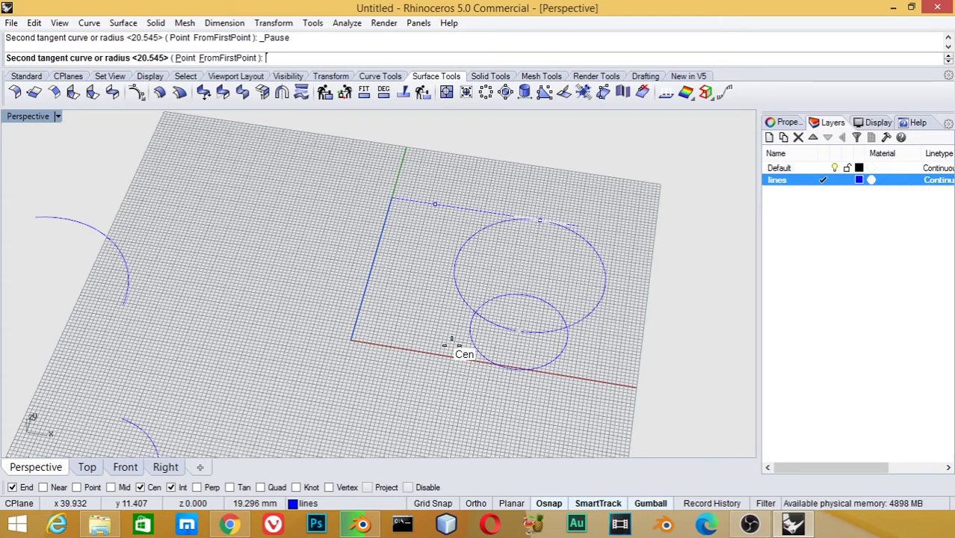
pyautogui.click(260, 487)
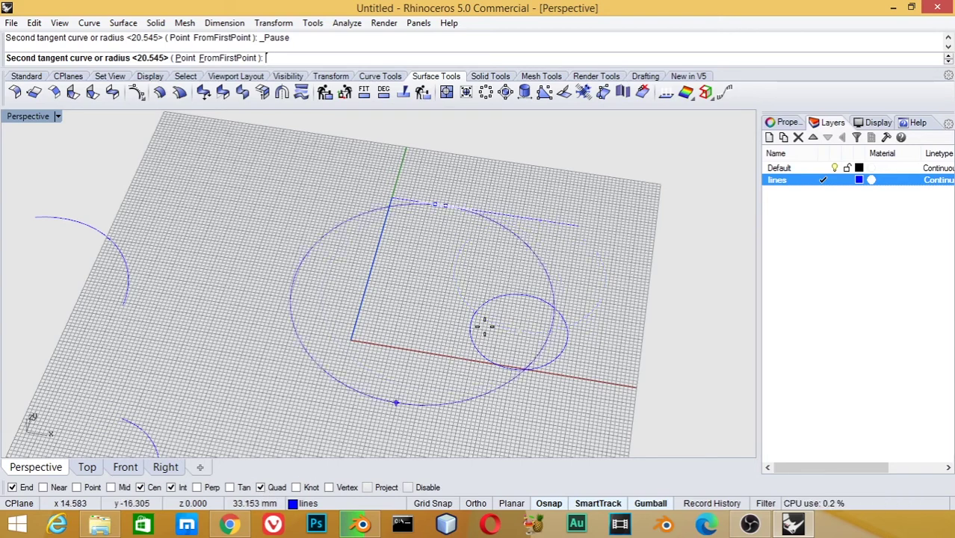
pyautogui.click(526, 296)
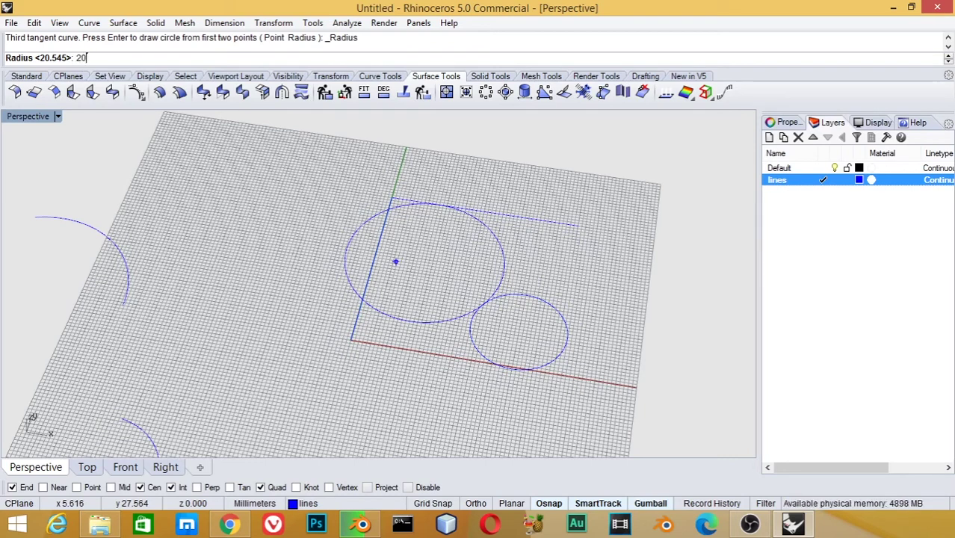
pyautogui.press('Return')
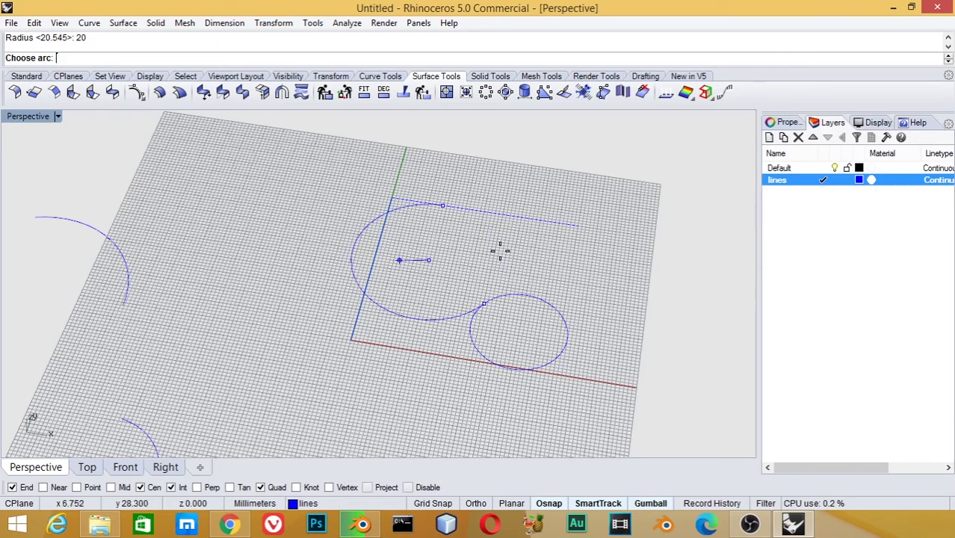
pyautogui.click(572, 248)
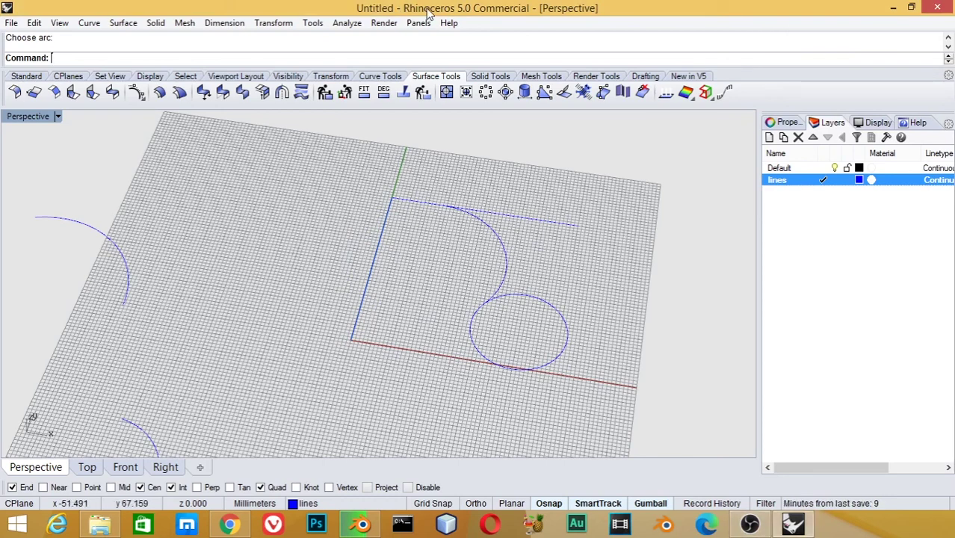
# Step: Delete the curved line above the circle
pyautogui.click(506, 261)
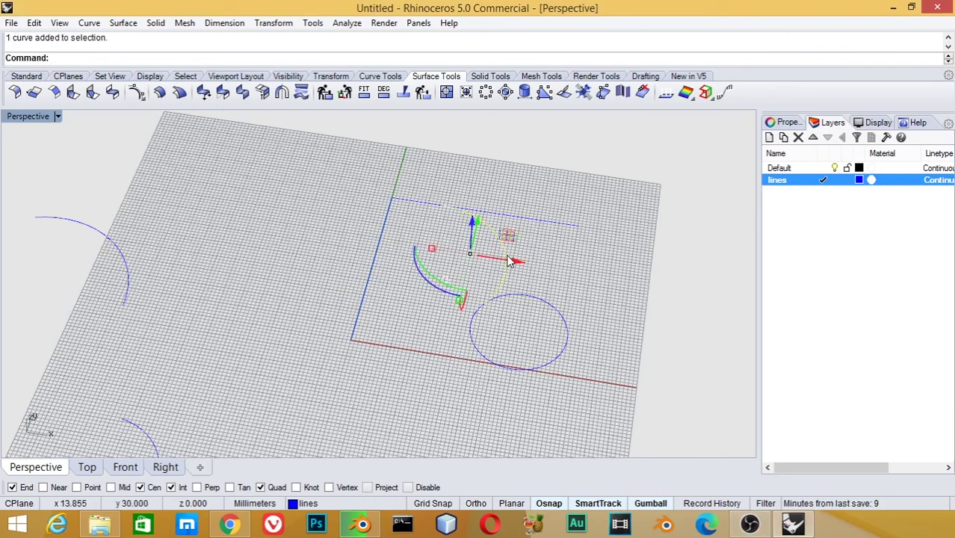
pyautogui.write('E')
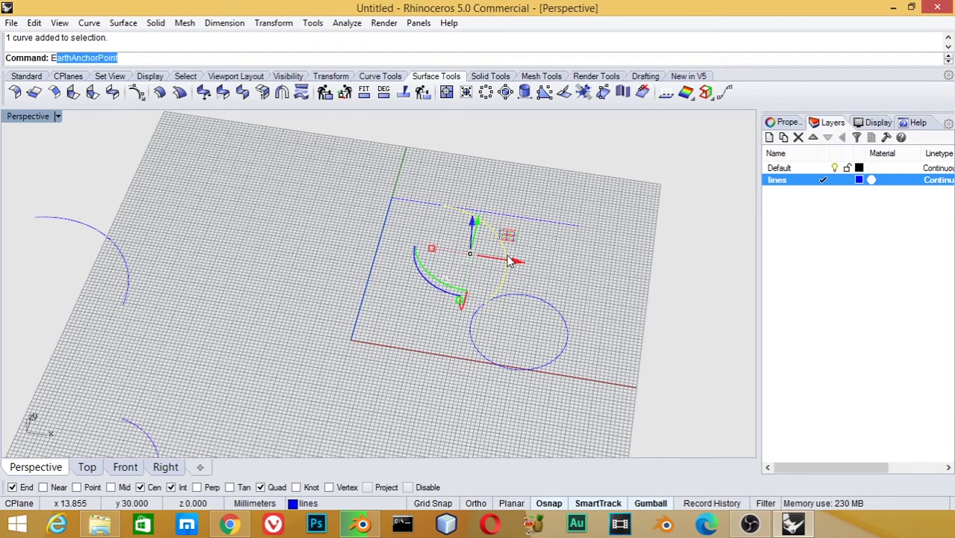
pyautogui.write('a')
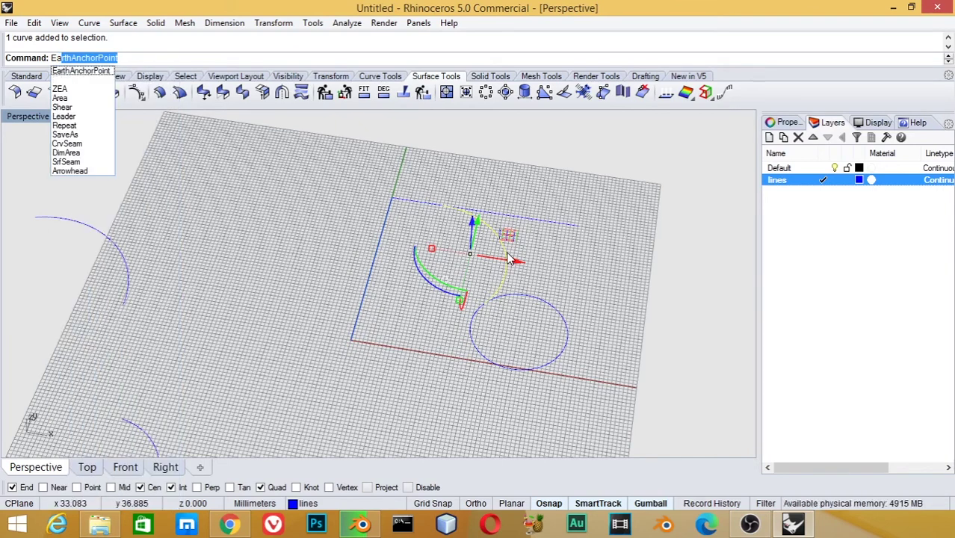
pyautogui.write('rase')
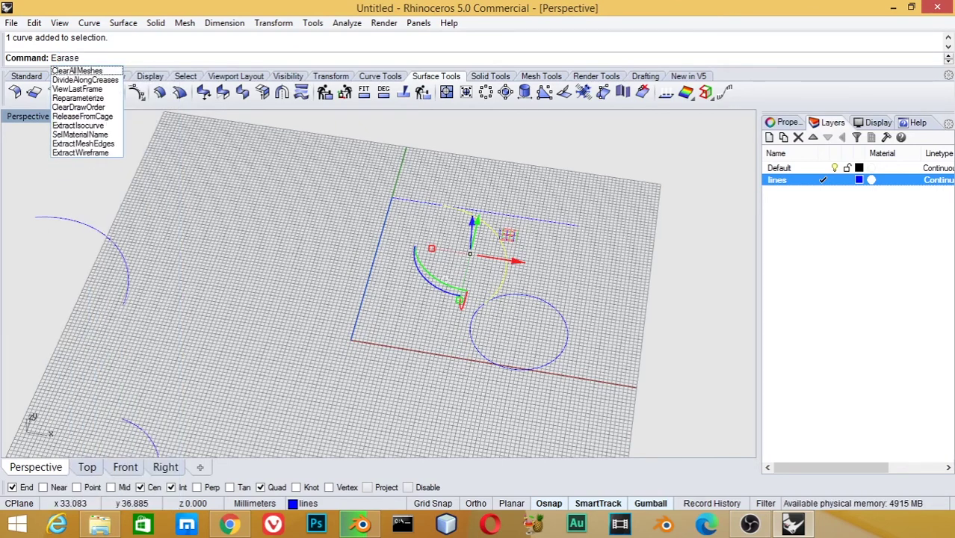
pyautogui.press('BackSpace')
pyautogui.press('BackSpace')
pyautogui.press('BackSpace')
pyautogui.press('BackSpace')
pyautogui.press('BackSpace')
pyautogui.write('r')
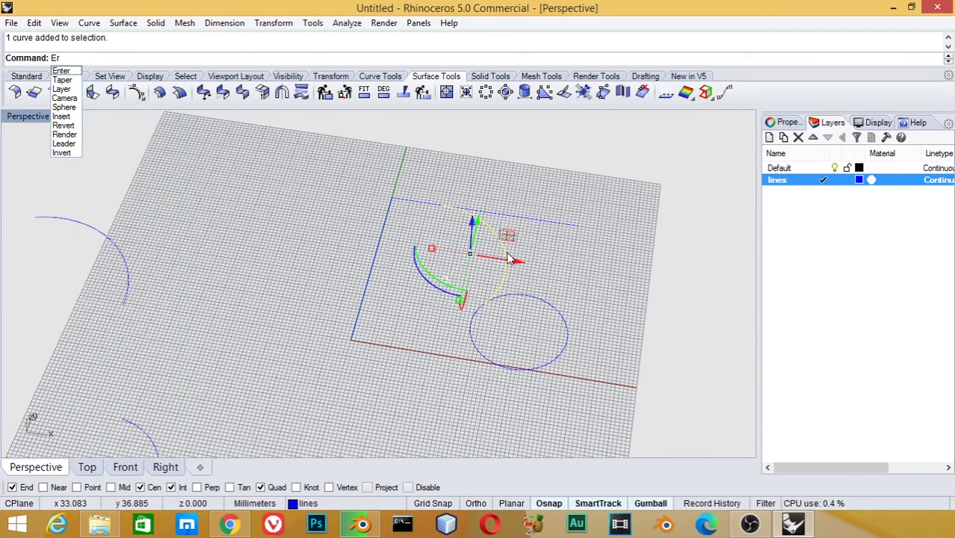
pyautogui.press('BackSpace')
pyautogui.write('r')
pyautogui.press('Escape')
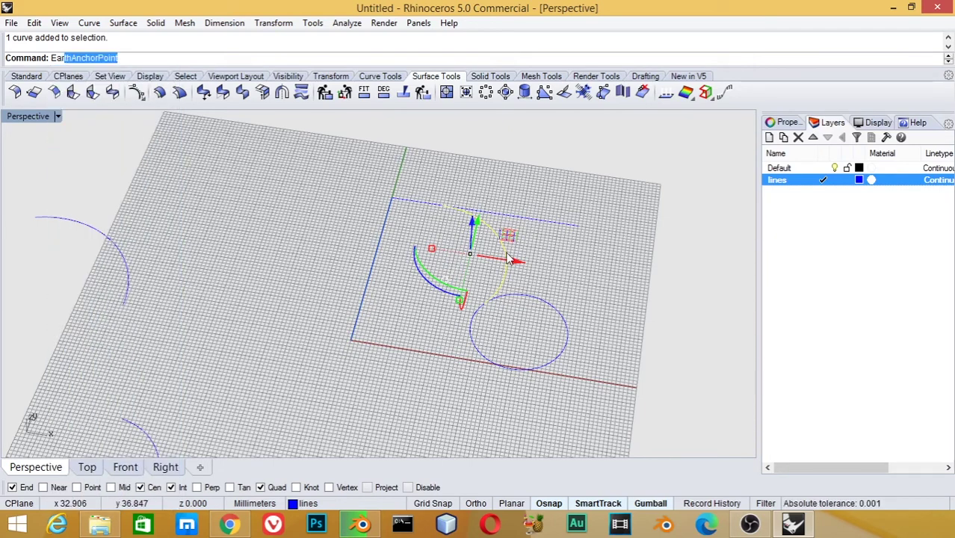
pyautogui.press('Escape')
pyautogui.press('Delete')
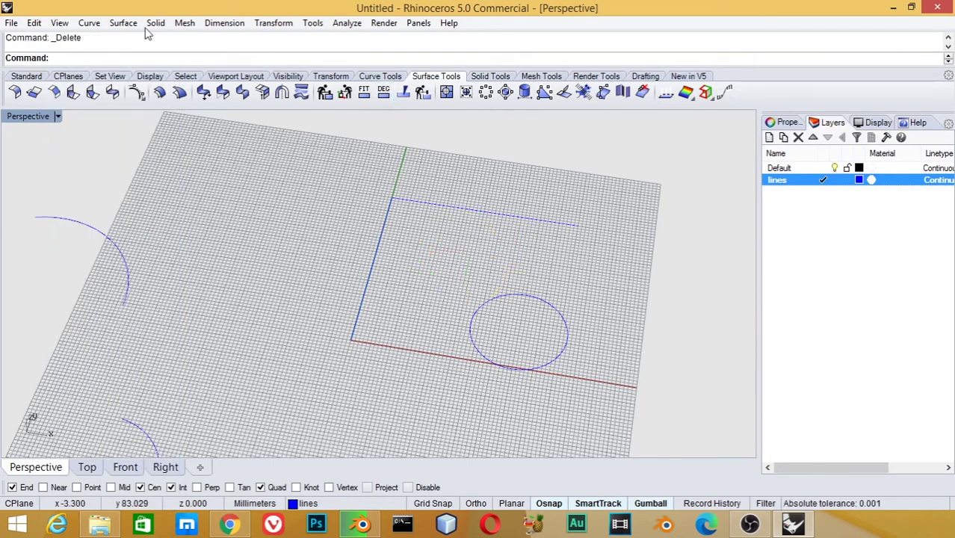
# Step: Draw a radius-15 arc tangent to the circle and top line, then delete it
pyautogui.click(89, 23)
pyautogui.moveTo(104, 172)
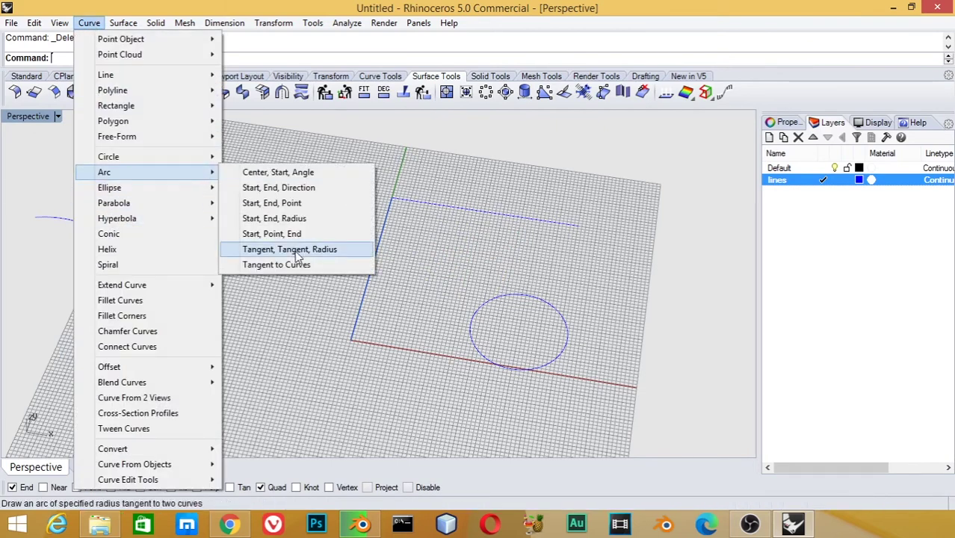
pyautogui.click(298, 256)
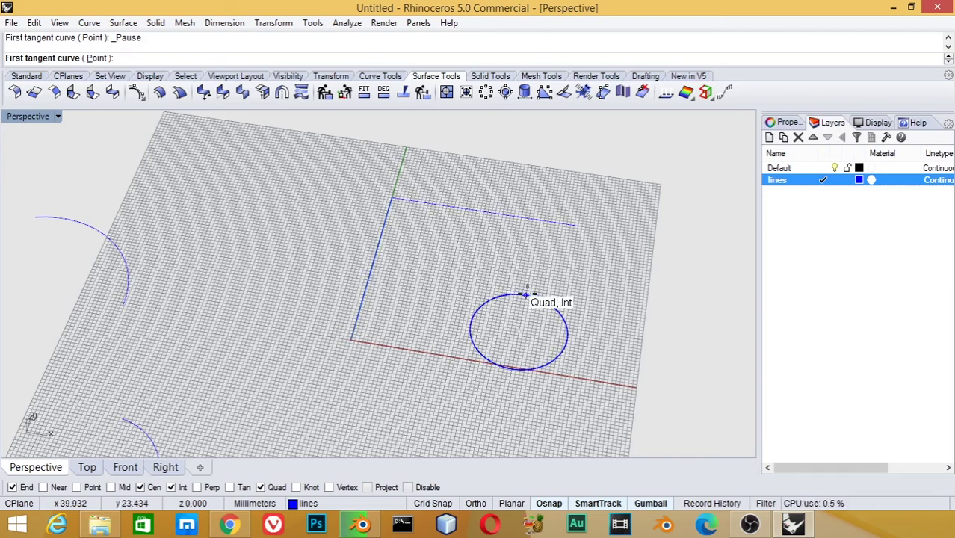
pyautogui.click(527, 295)
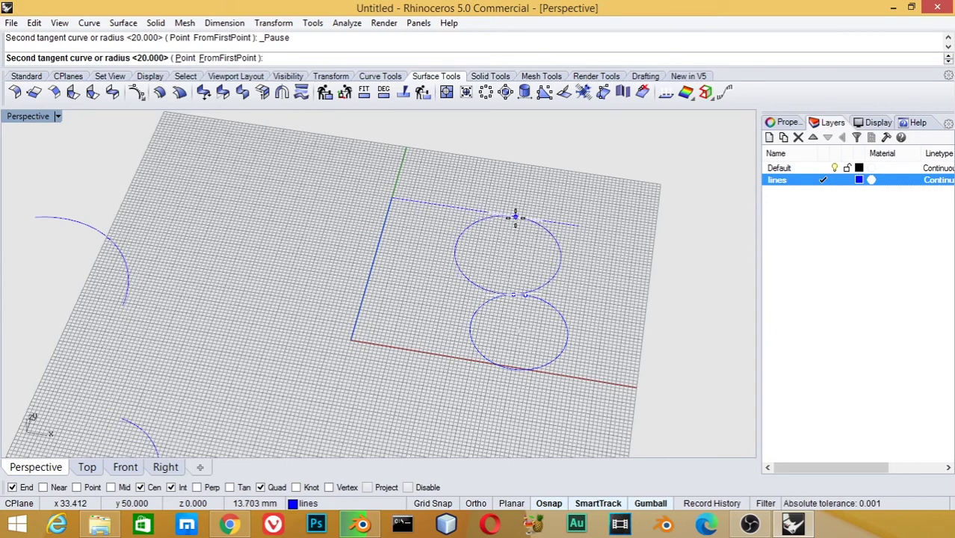
pyautogui.click(515, 217)
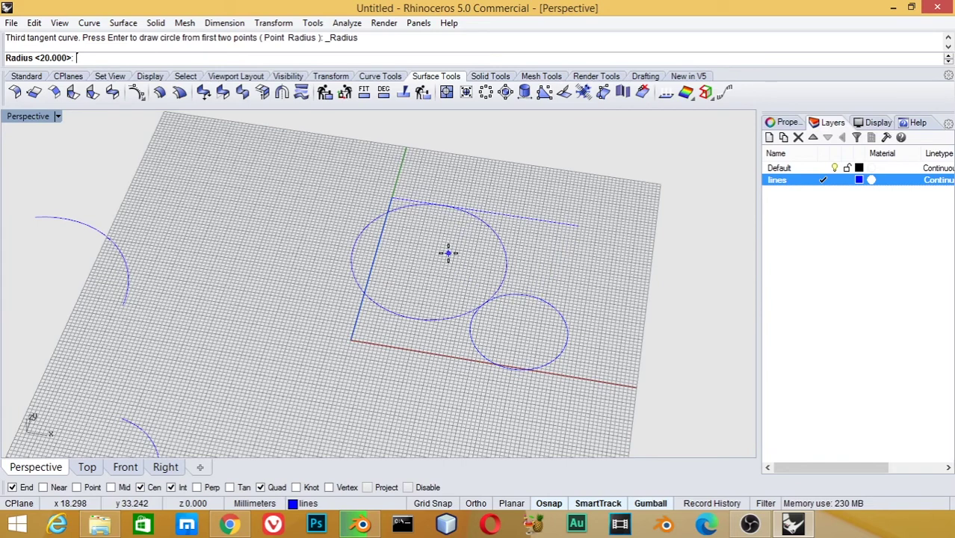
pyautogui.write('15')
pyautogui.press('Return')
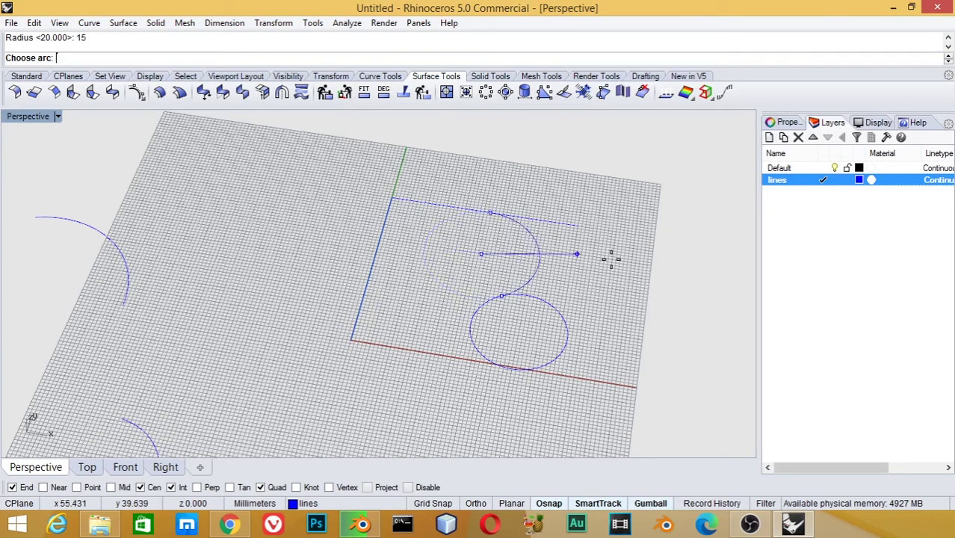
pyautogui.click(420, 277)
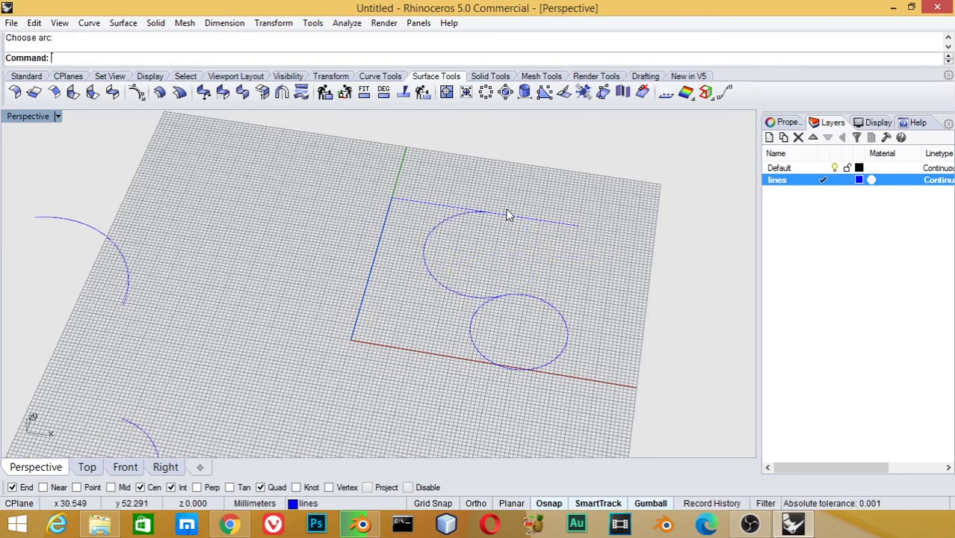
pyautogui.click(446, 289)
pyautogui.press('Delete')
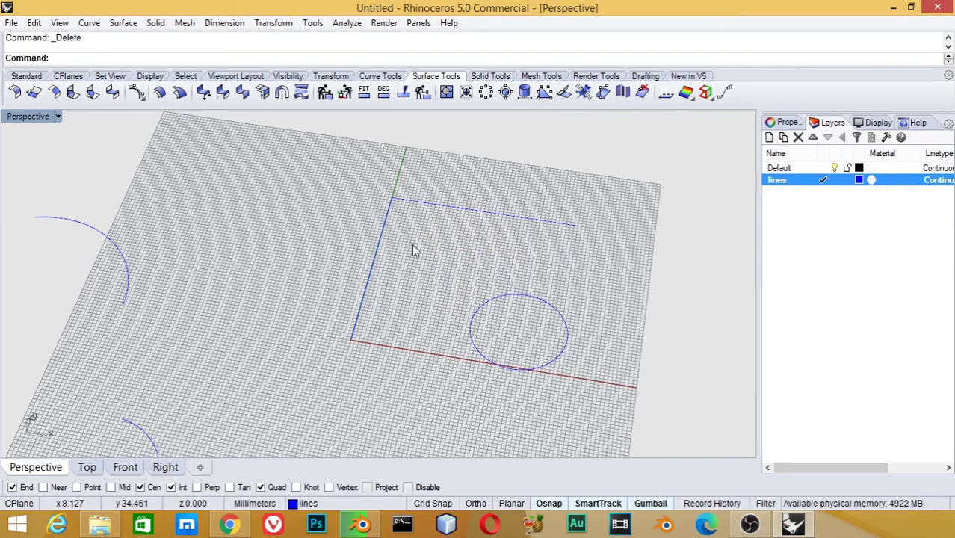
# Step: Show the viewport properties, pan to empty space, and draw the first small circle
pyautogui.middleClick(469, 212)
pyautogui.click(431, 223)
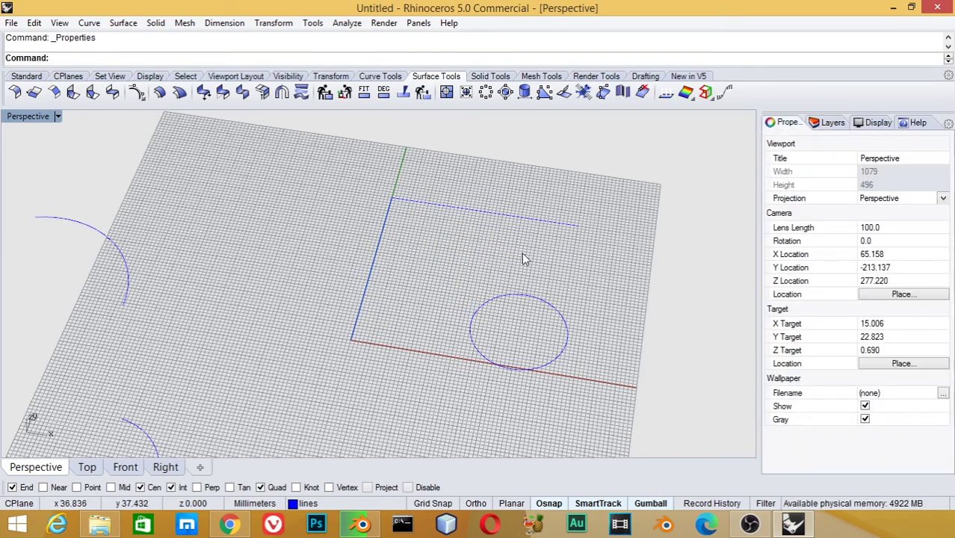
pyautogui.keyDown('shift'); pyautogui.moveTo(567, 287); pyautogui.dragTo(249, 235, button='right'); pyautogui.keyUp('shift')
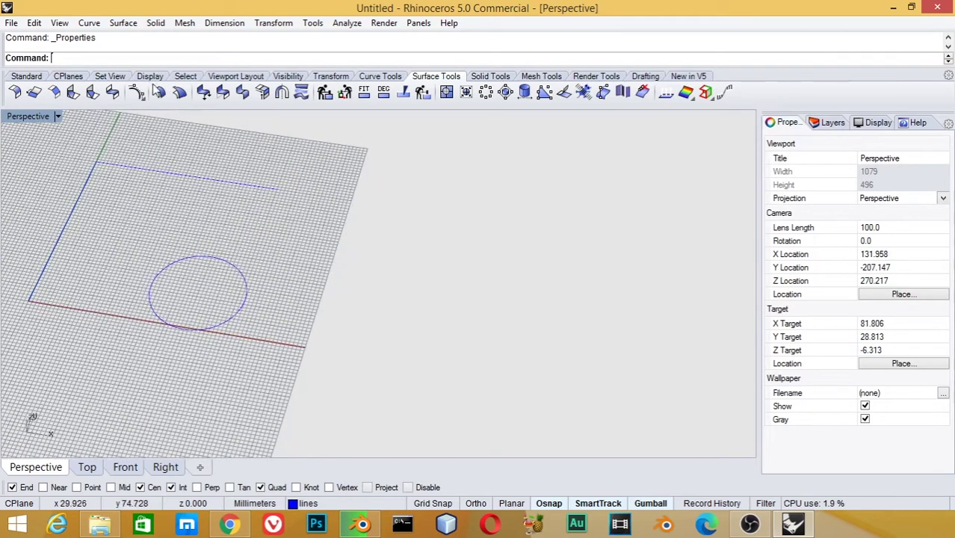
pyautogui.write('CreaseSplitting')
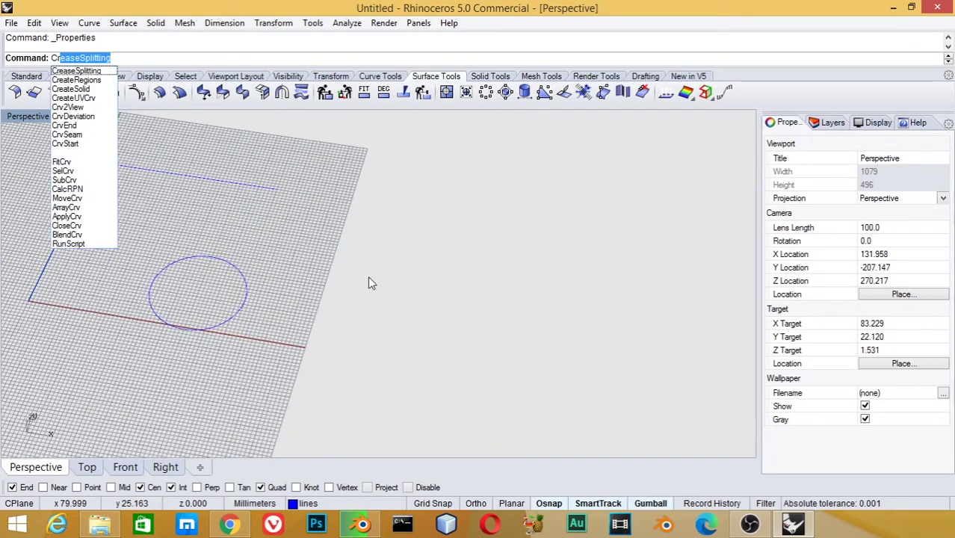
pyautogui.press('Escape')
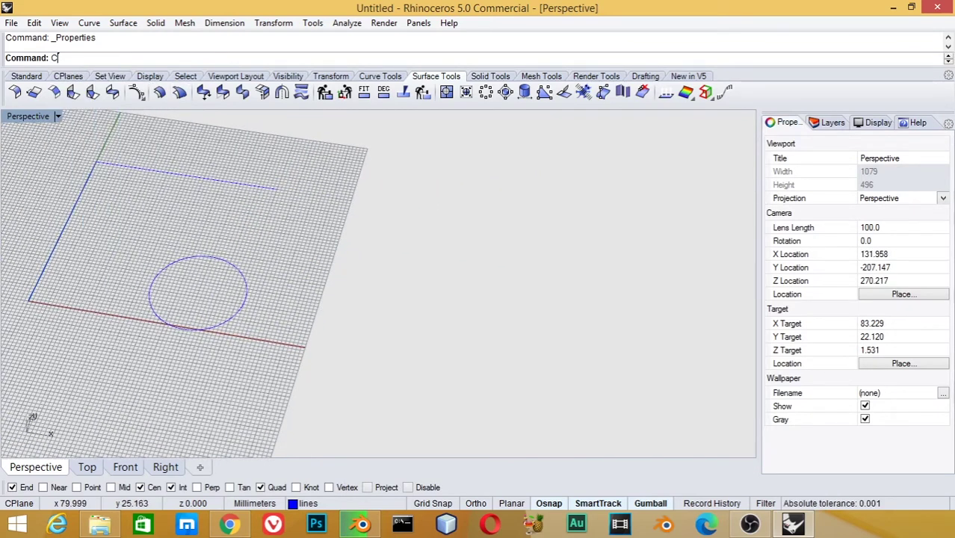
pyautogui.write('ircle')
pyautogui.press('Return')
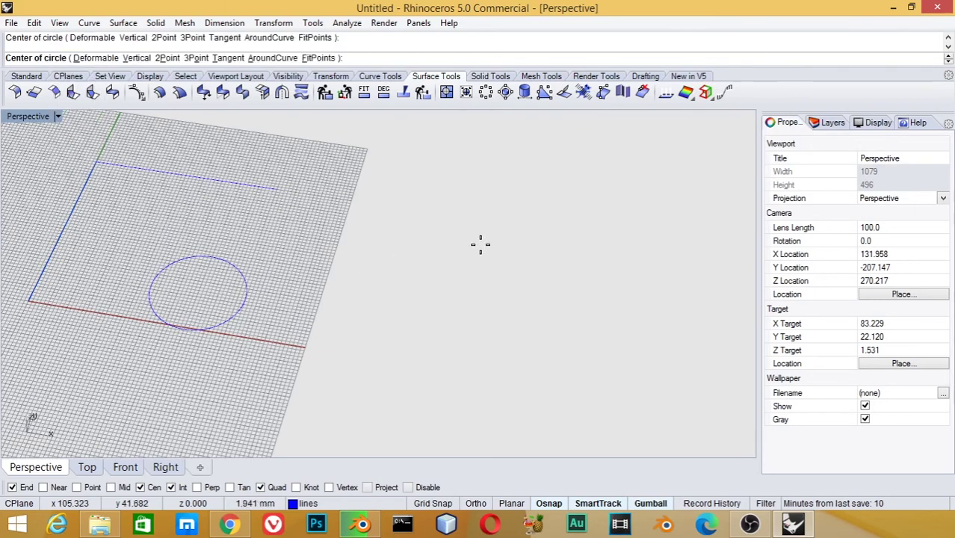
pyautogui.click(479, 239)
pyautogui.click(486, 255)
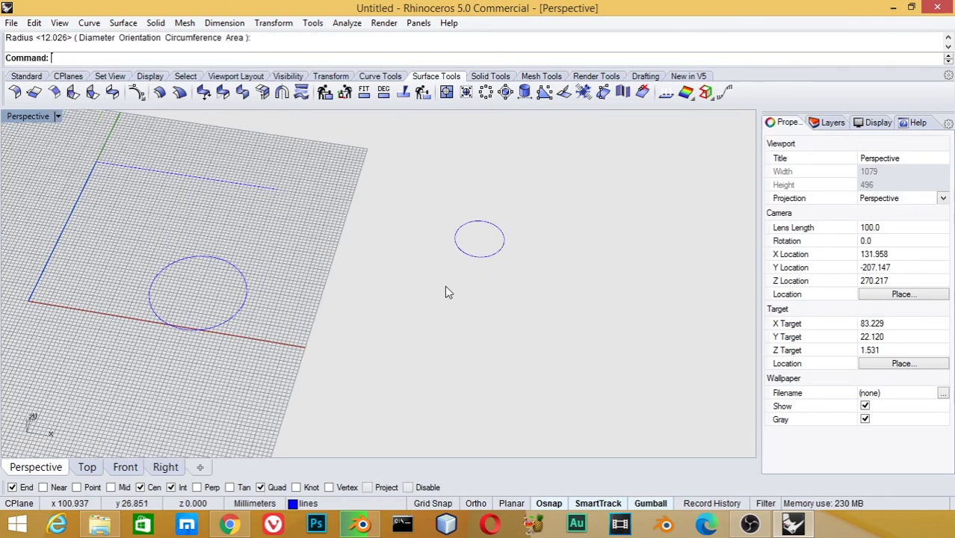
# Step: Draw two more circles of different sizes, one lower left and one lower right
pyautogui.press('Return')
pyautogui.click(411, 310)
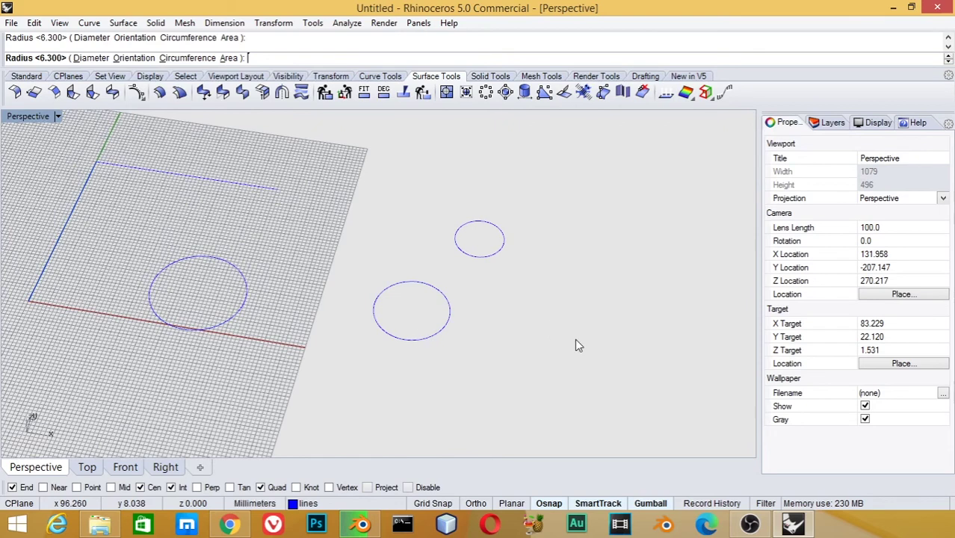
pyautogui.press('Return')
pyautogui.press('Return')
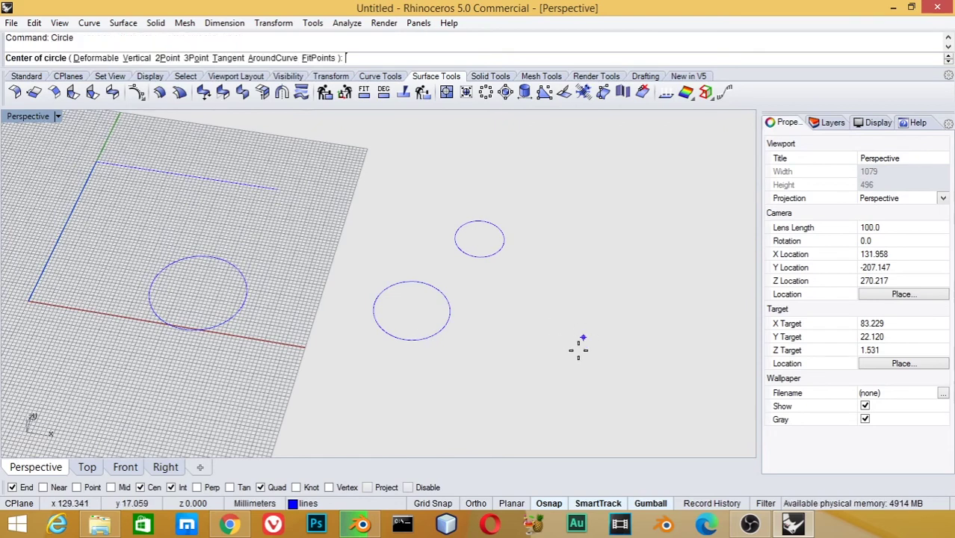
pyautogui.click(561, 334)
pyautogui.click(595, 345)
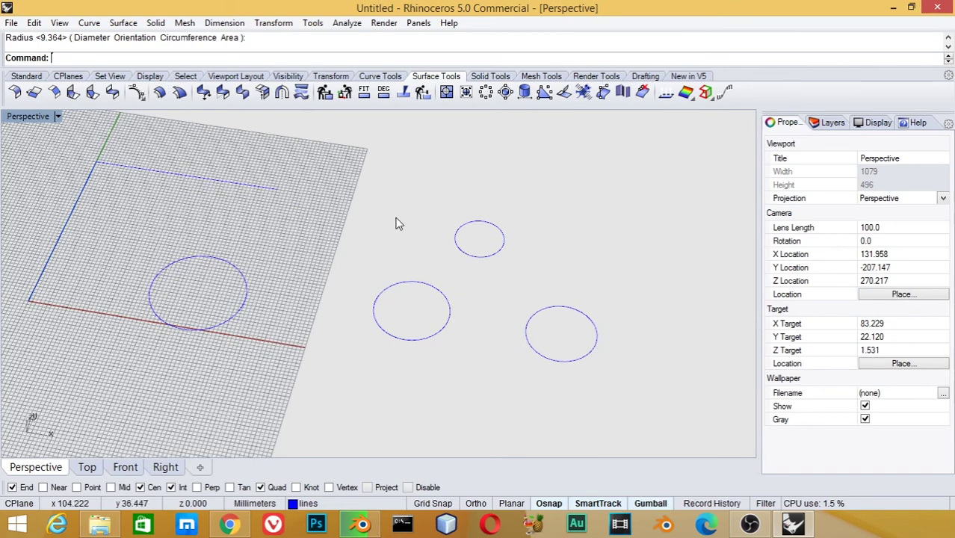
# Step: Add a tangent arc touching the left, small top and right circles, keeping the lower arc
pyautogui.click(92, 24)
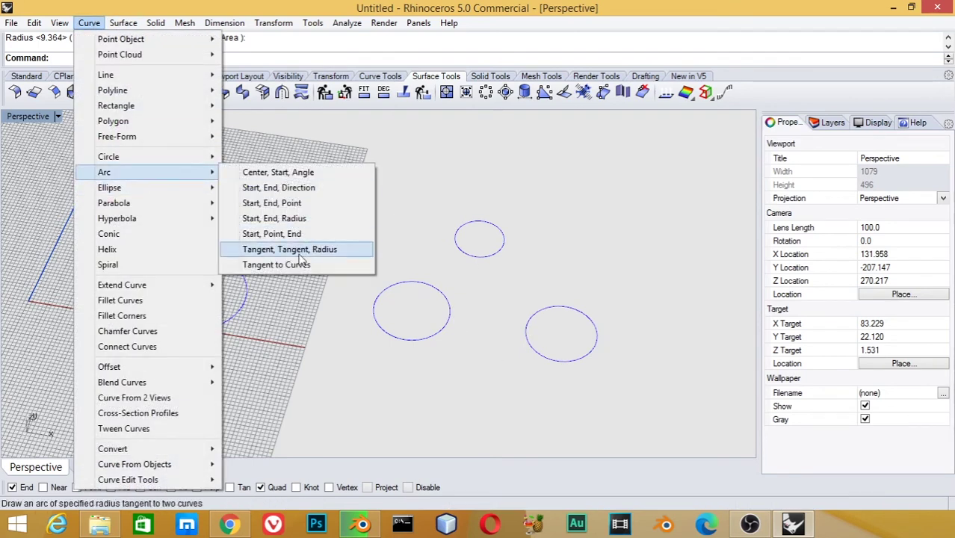
pyautogui.click(309, 268)
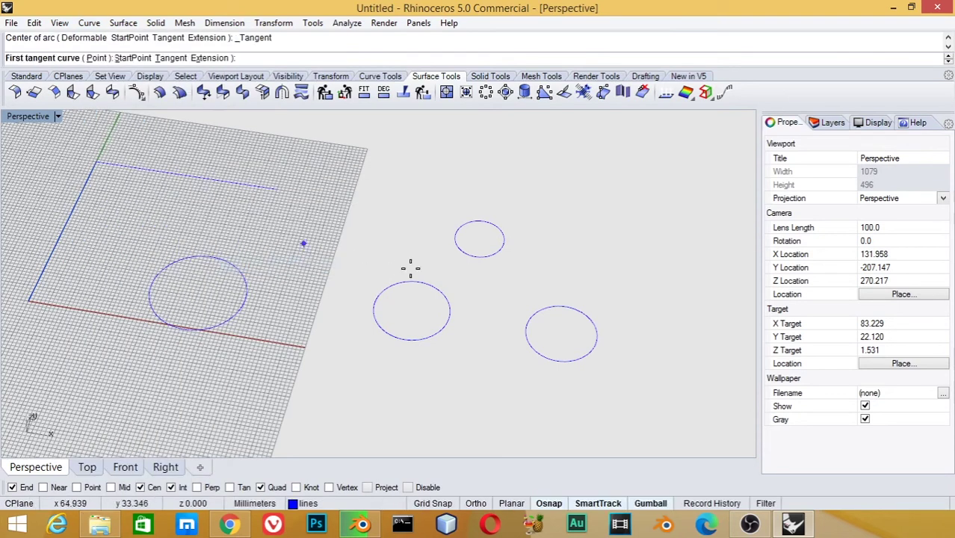
pyautogui.click(449, 320)
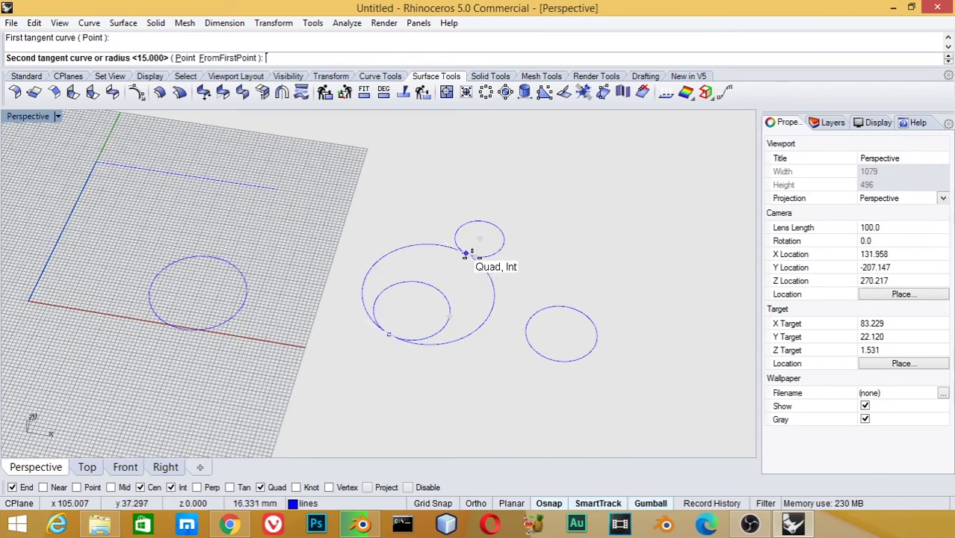
pyautogui.click(503, 244)
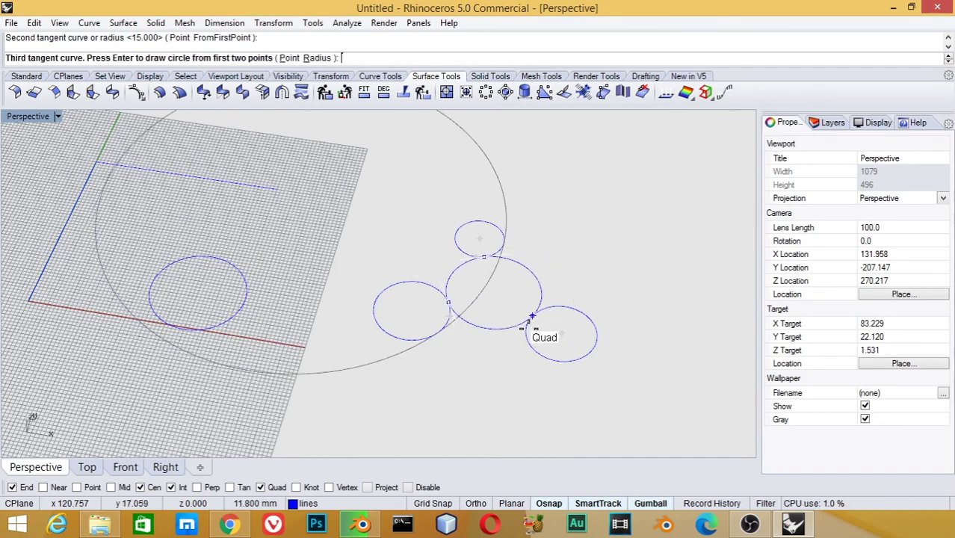
pyautogui.click(531, 316)
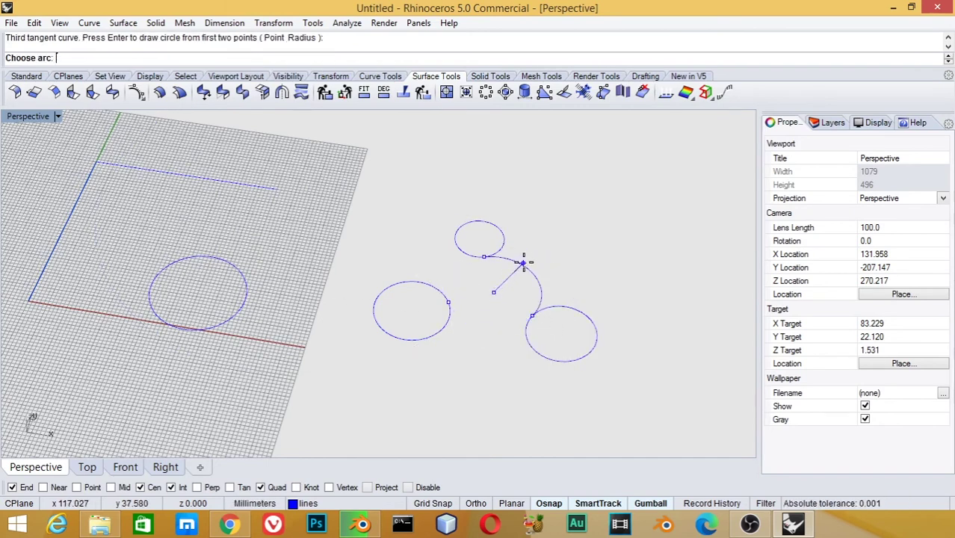
pyautogui.click(475, 380)
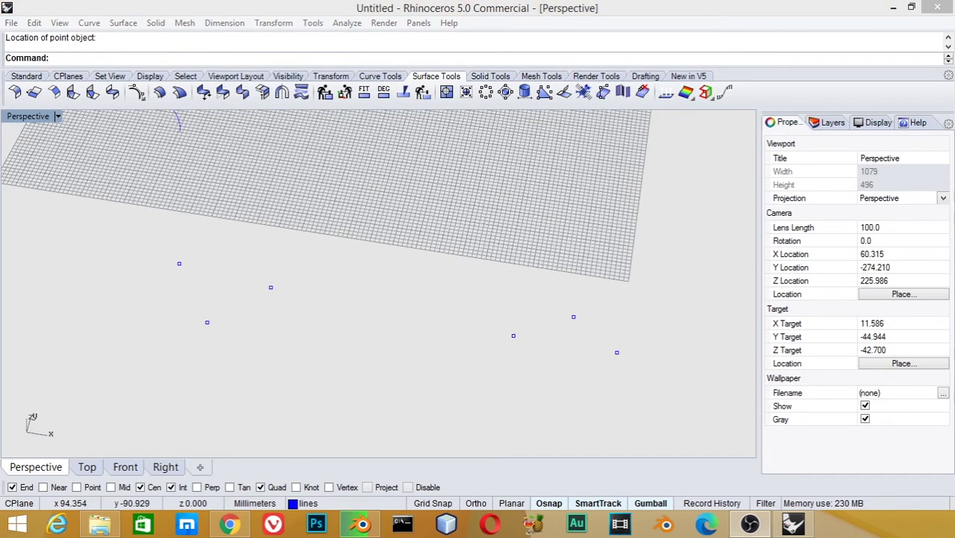
# Step: Draw an ellipse from its centre with Ortho-constrained axes on the left below the grid
pyautogui.click(86, 24)
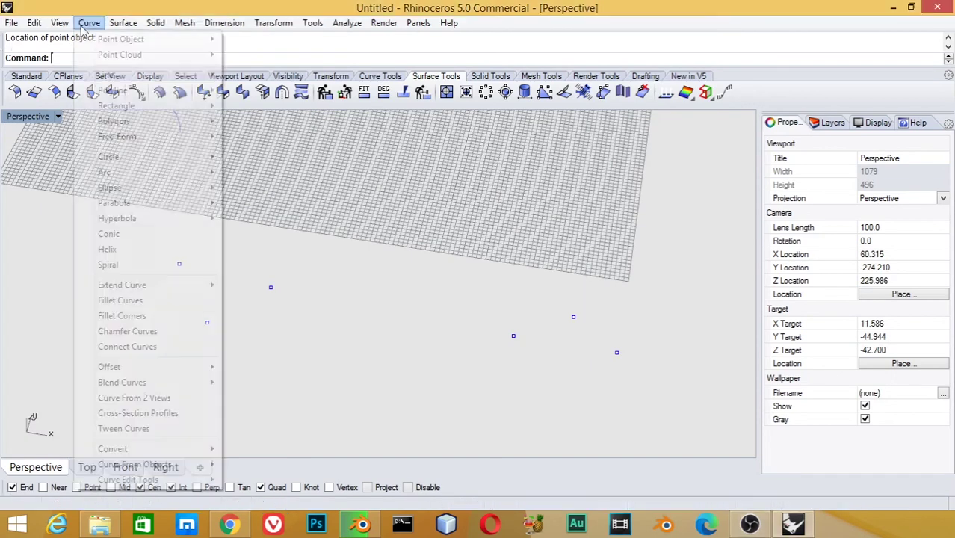
pyautogui.moveTo(150, 187)
pyautogui.click(259, 191)
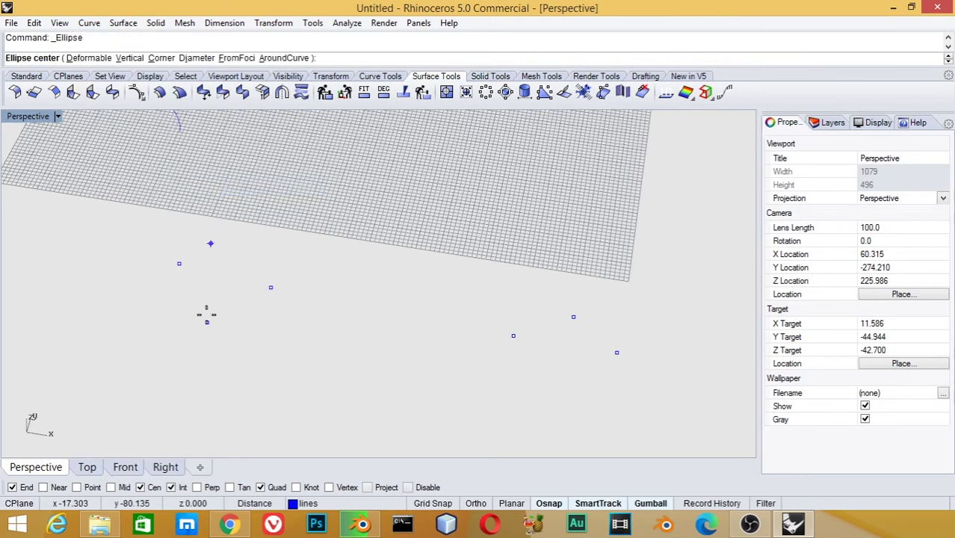
pyautogui.click(208, 320)
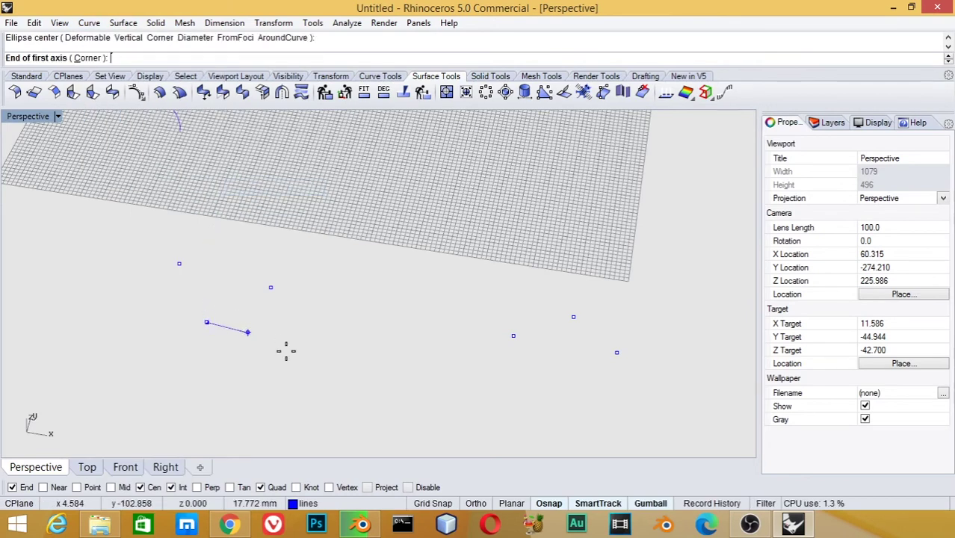
pyautogui.press('F8')
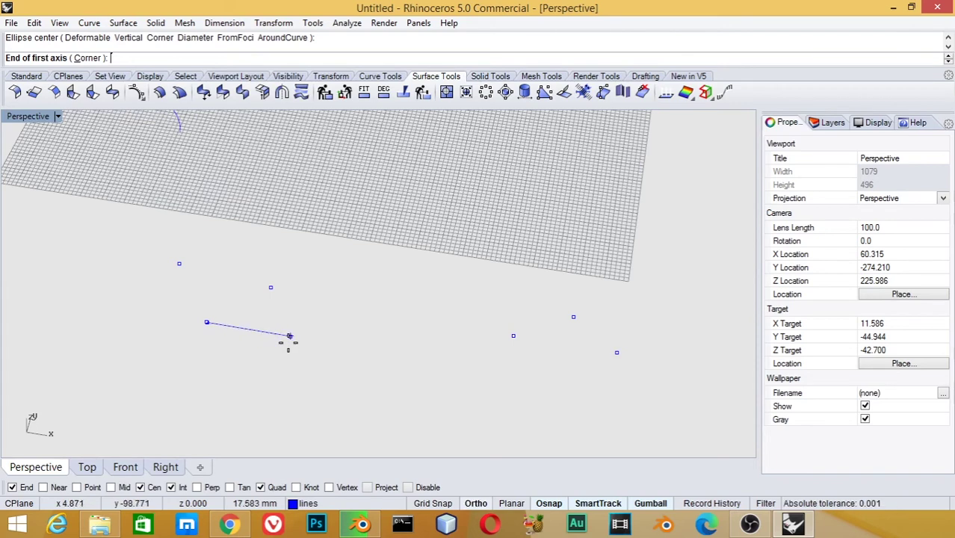
pyautogui.click(290, 336)
pyautogui.press('F8')
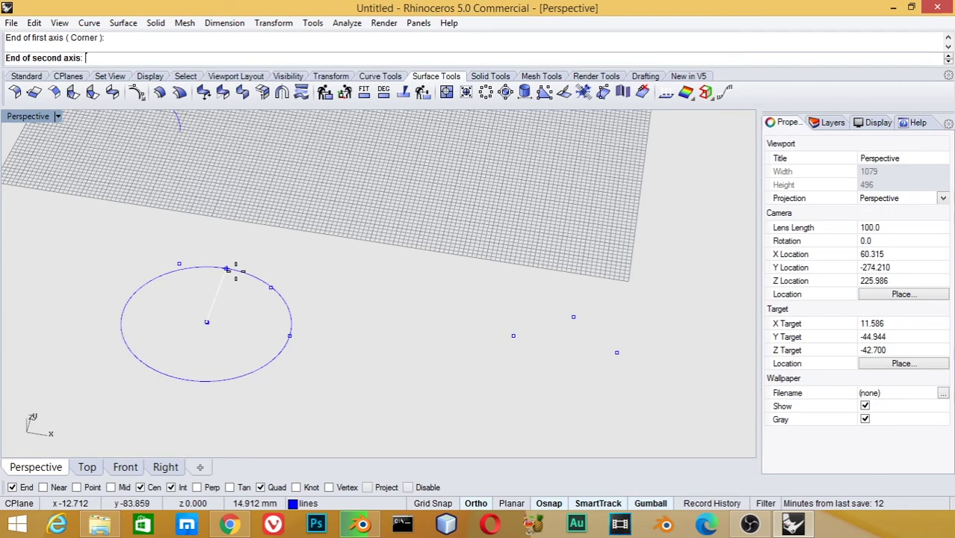
pyautogui.keyDown('shift'); pyautogui.click(227, 269); pyautogui.keyUp('shift')
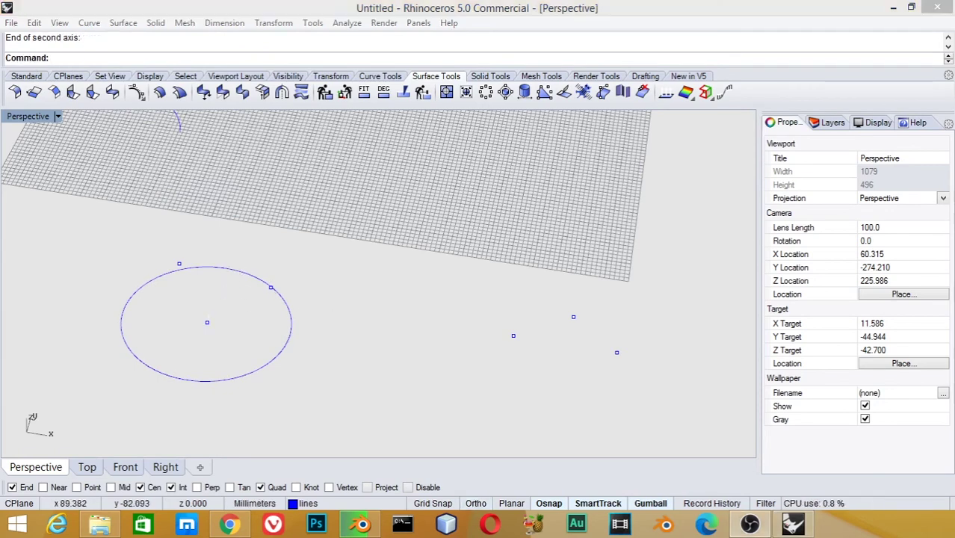
pyautogui.click(88, 23)
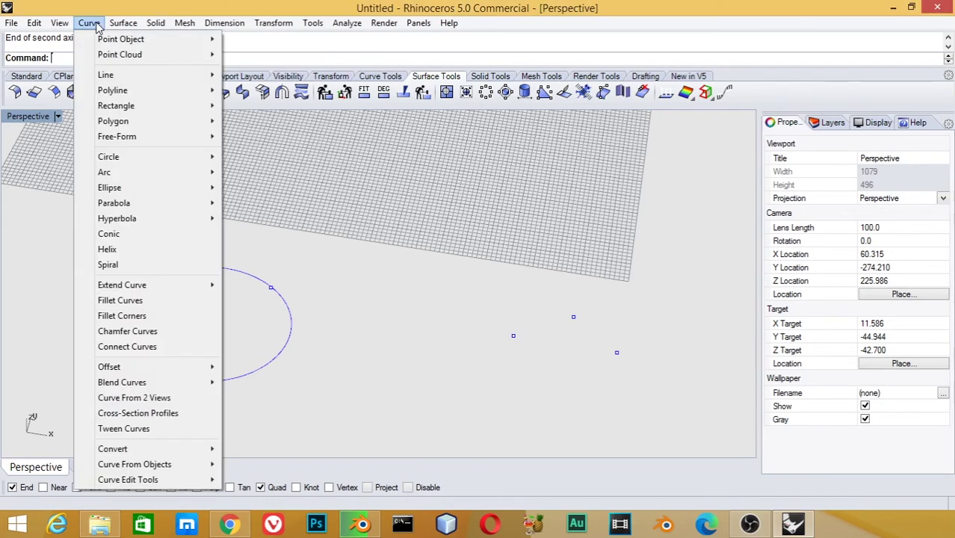
pyautogui.moveTo(135, 187)
pyautogui.press('Escape')
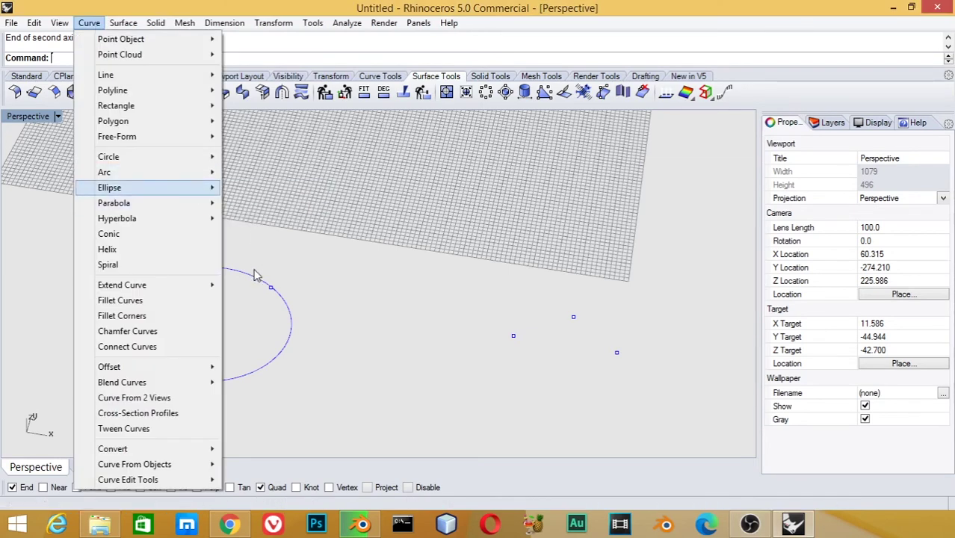
pyautogui.press('Escape')
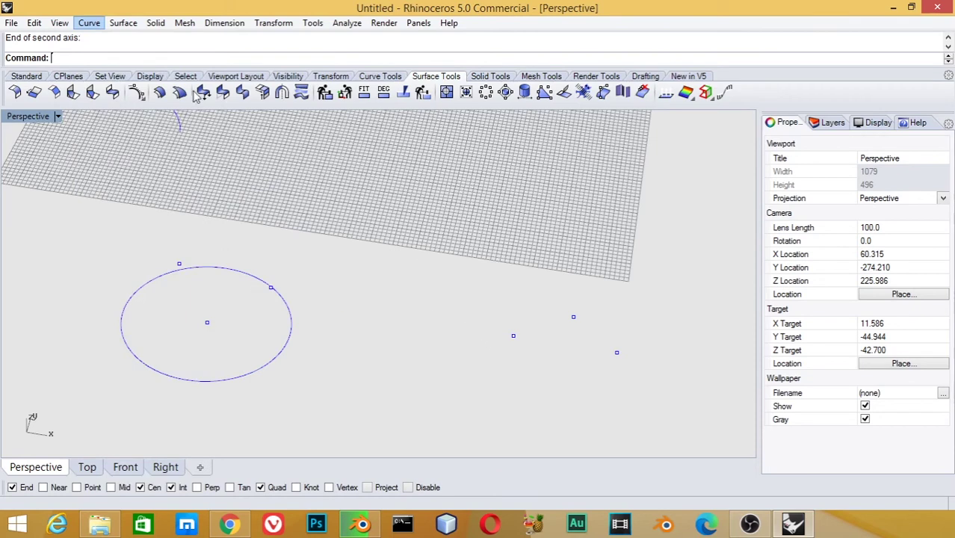
# Step: Turn on the Point osnap and try a diameter ellipse on the right points, then cancel it
pyautogui.click(90, 23)
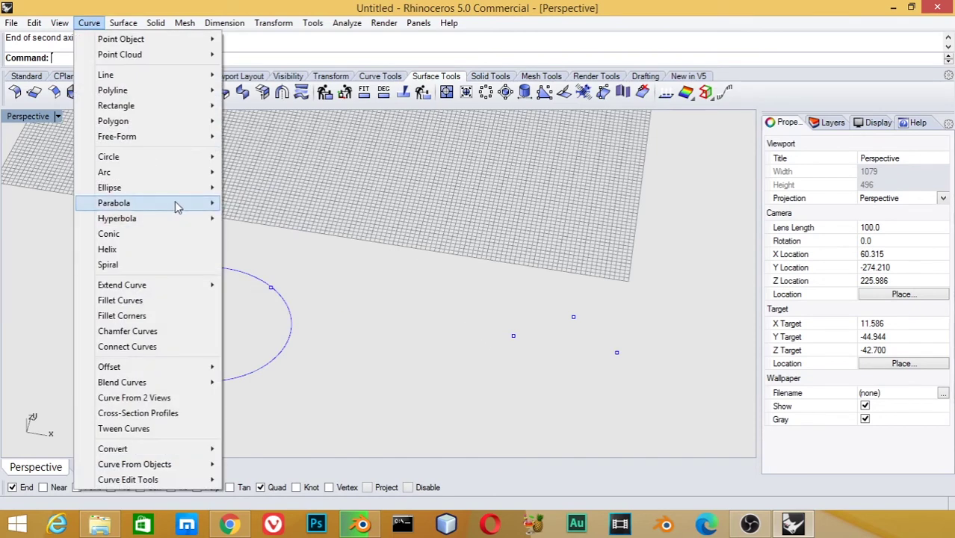
pyautogui.moveTo(110, 187)
pyautogui.click(269, 207)
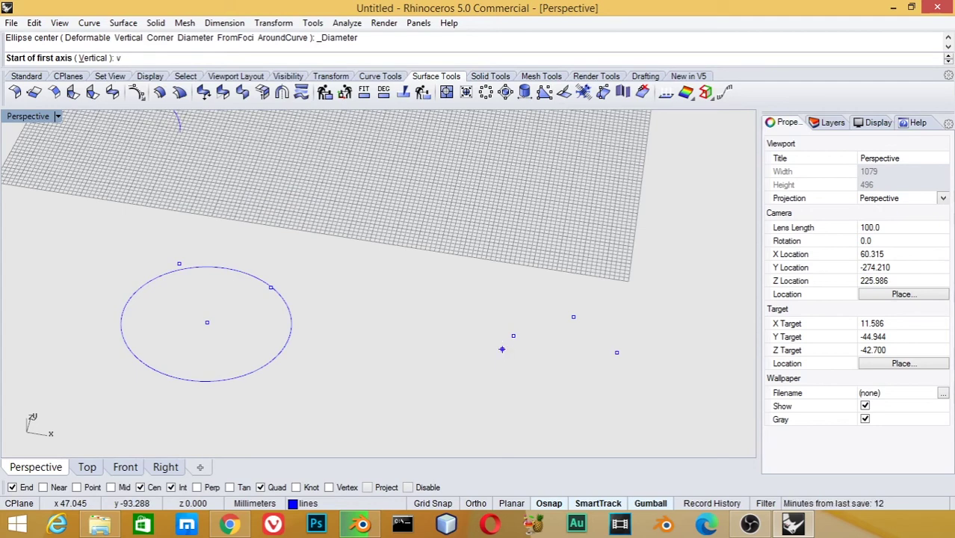
pyautogui.press('Return')
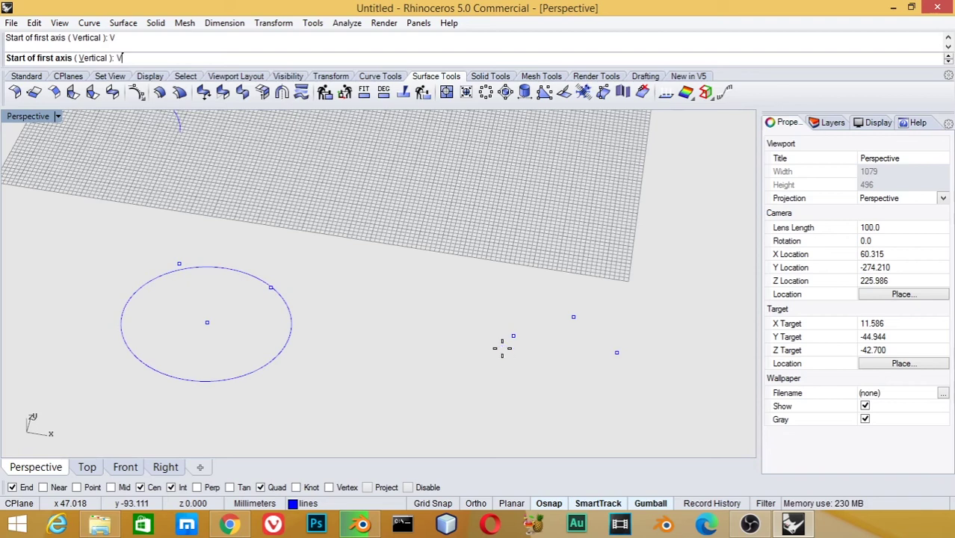
pyautogui.press('BackSpace')
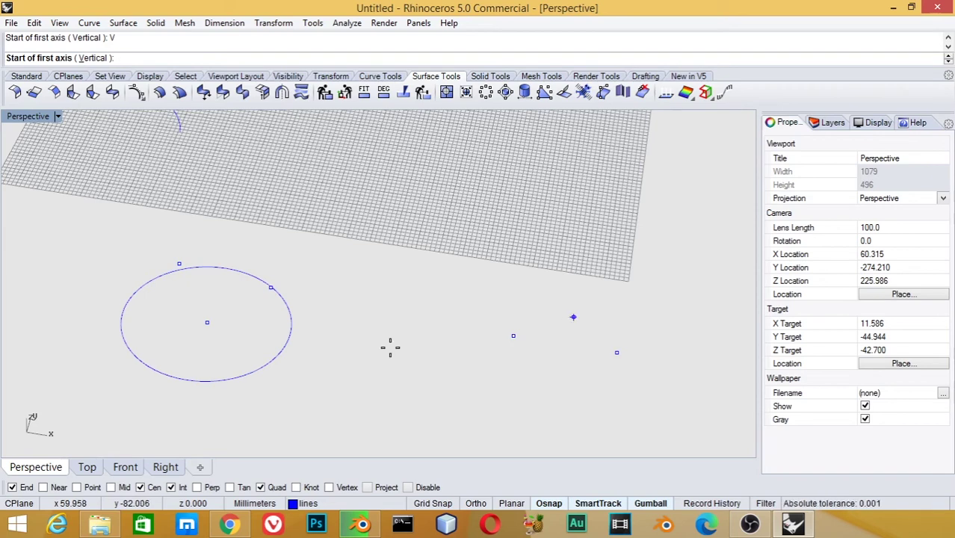
pyautogui.click(76, 487)
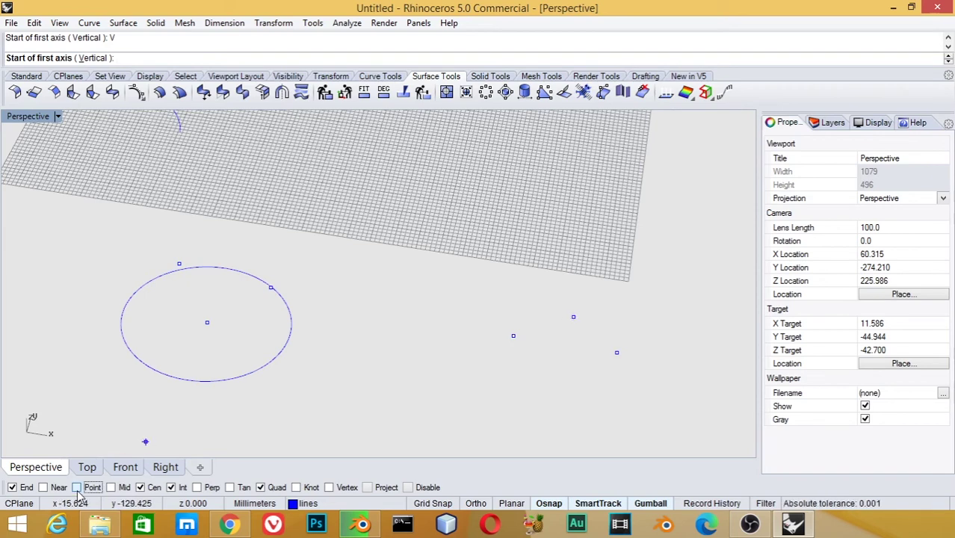
pyautogui.click(572, 317)
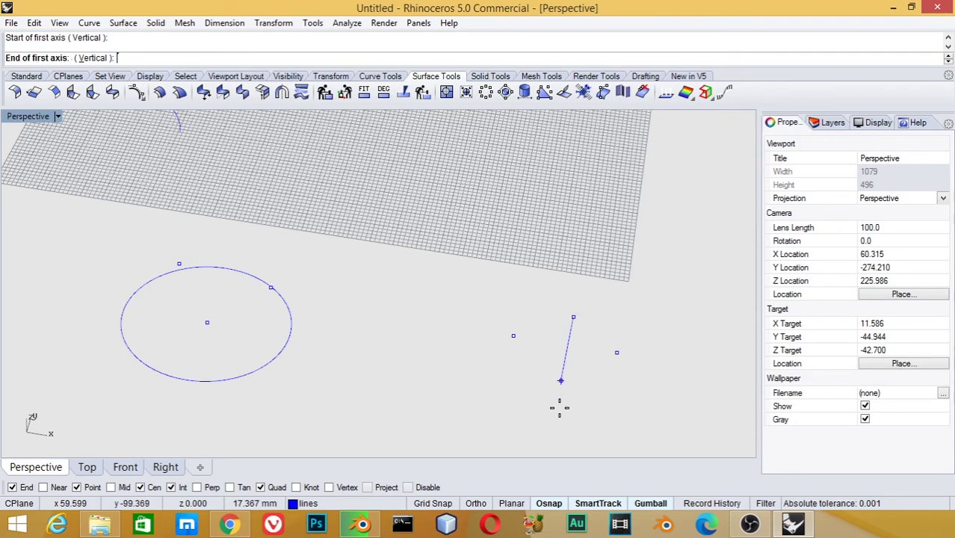
pyautogui.click(558, 416)
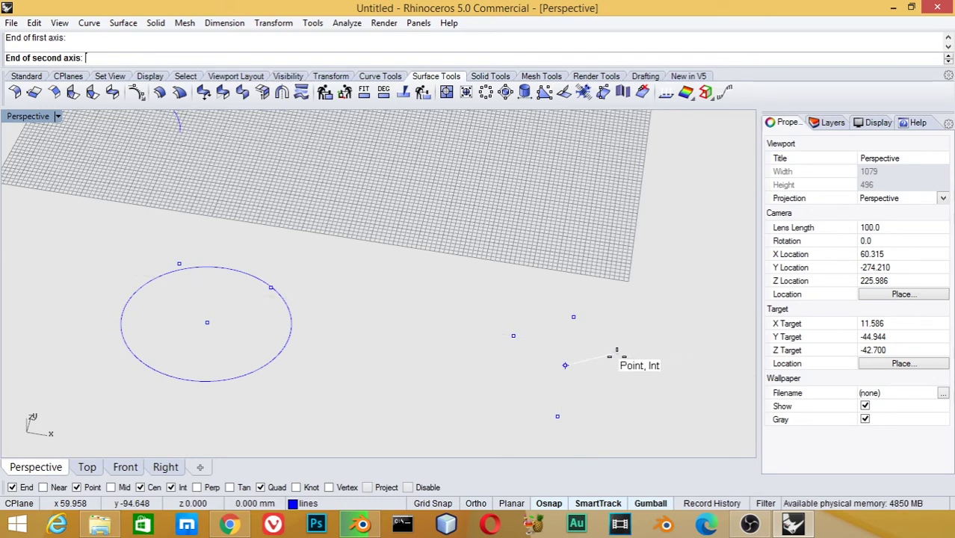
pyautogui.press('Escape')
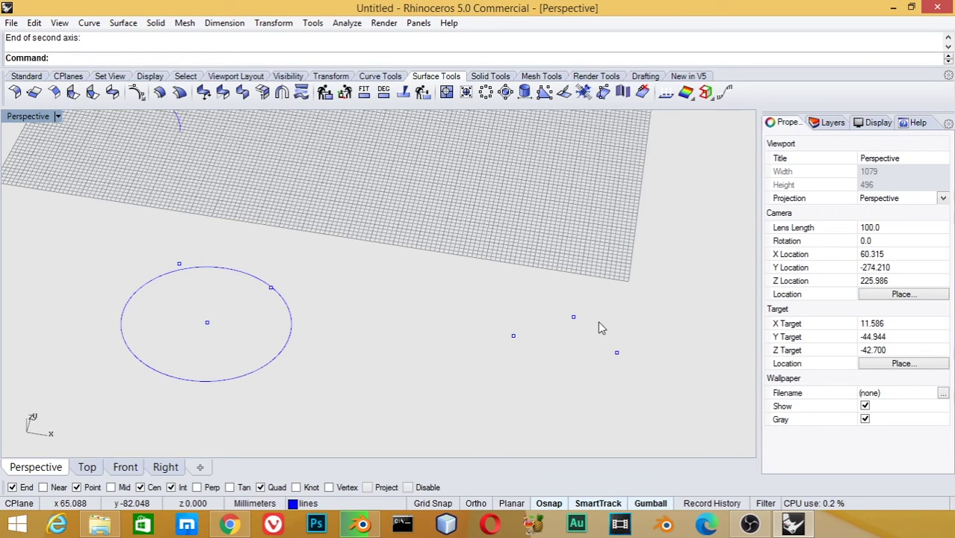
# Step: Draw the diameter ellipse with a vertical first axis between snapped points and second-axis end right
pyautogui.press('Return')
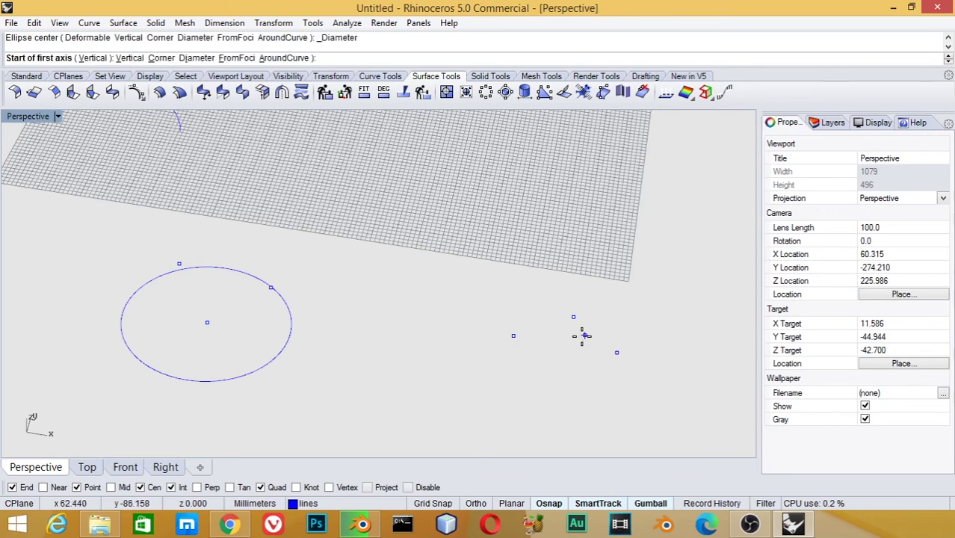
pyautogui.click(573, 316)
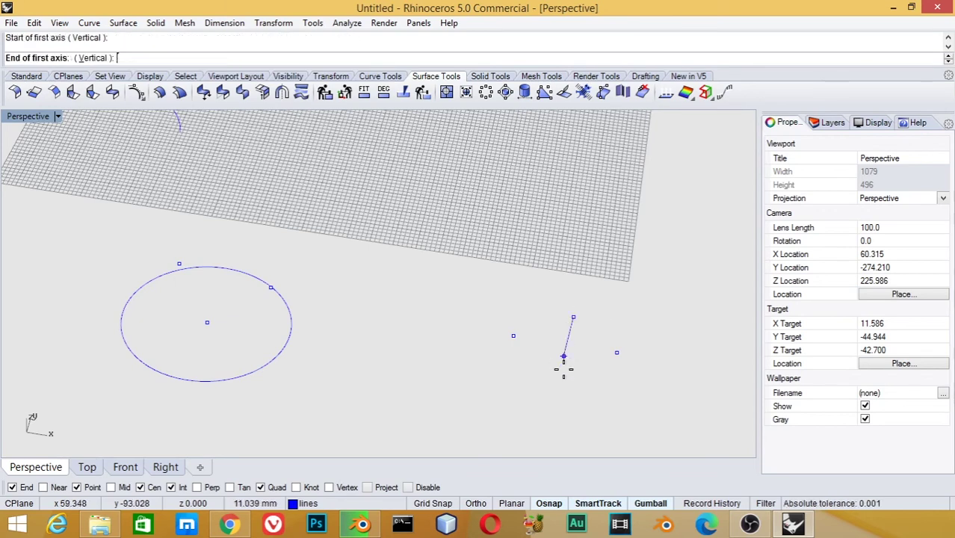
pyautogui.write('v')
pyautogui.press('Return')
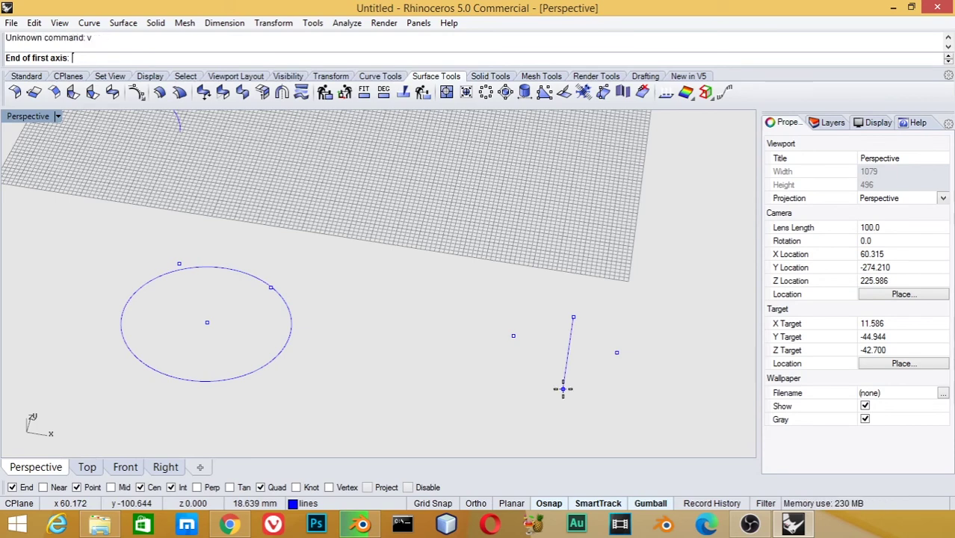
pyautogui.press('F8')
pyautogui.click(558, 412)
pyautogui.press('F8')
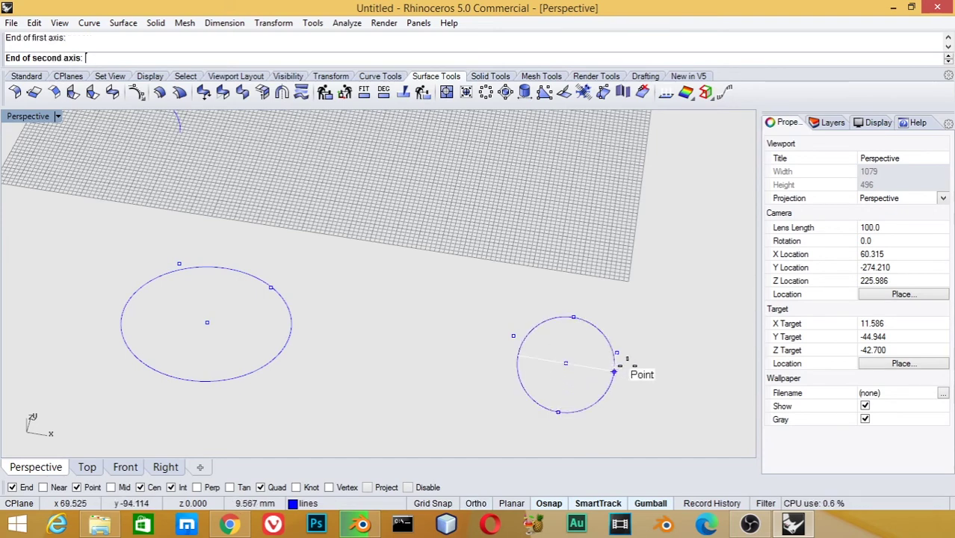
pyautogui.click(665, 373)
pyautogui.click(670, 359)
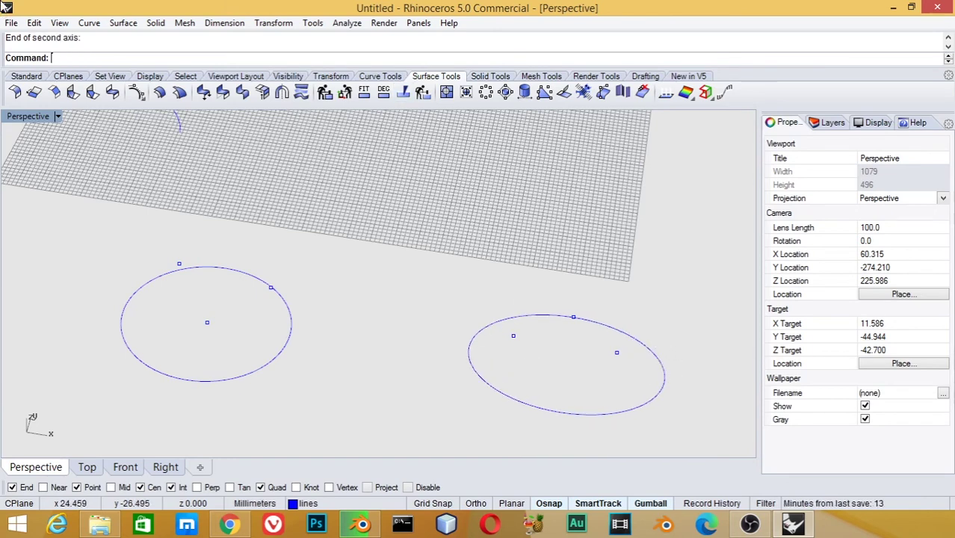
pyautogui.click(89, 23)
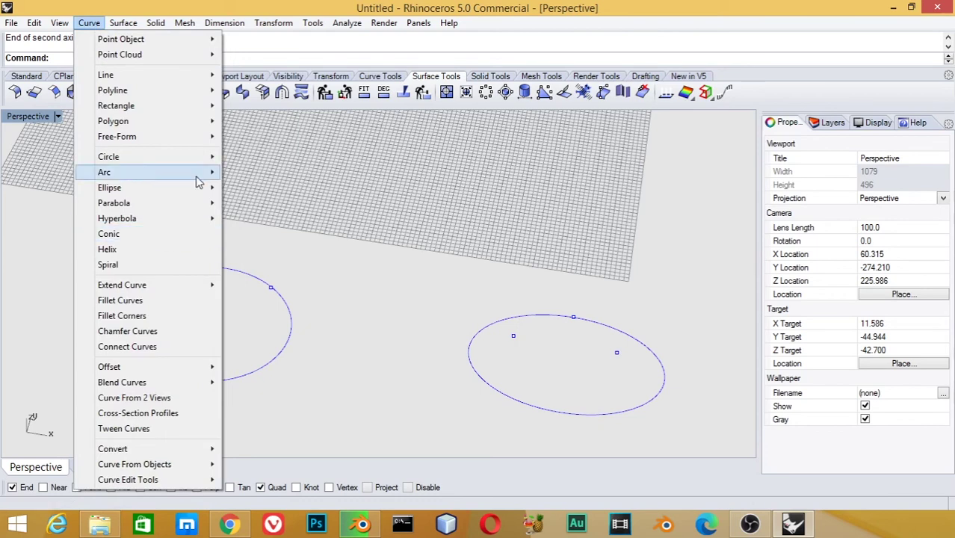
pyautogui.moveTo(109, 188)
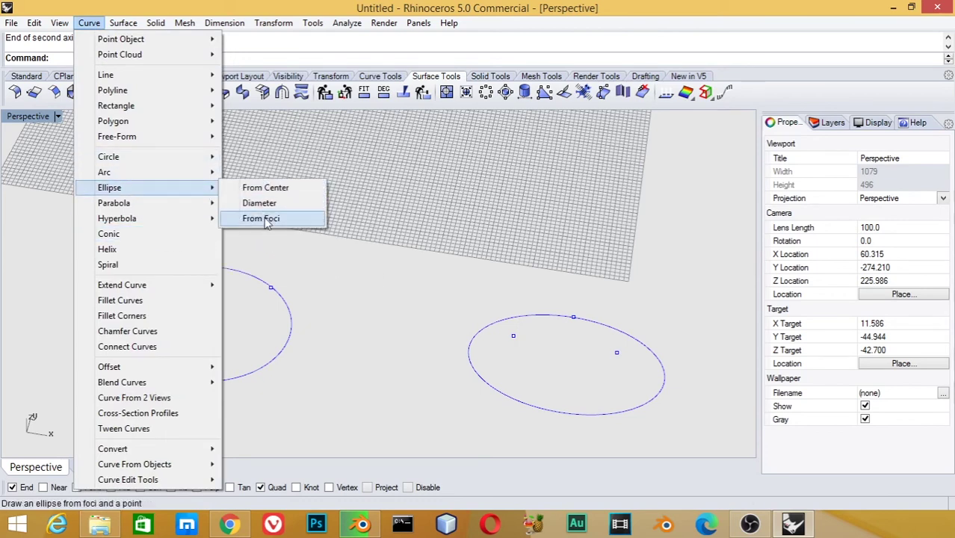
# Step: Draw an ellipse from two foci and a point, then delete the original left ellipse
pyautogui.click(267, 219)
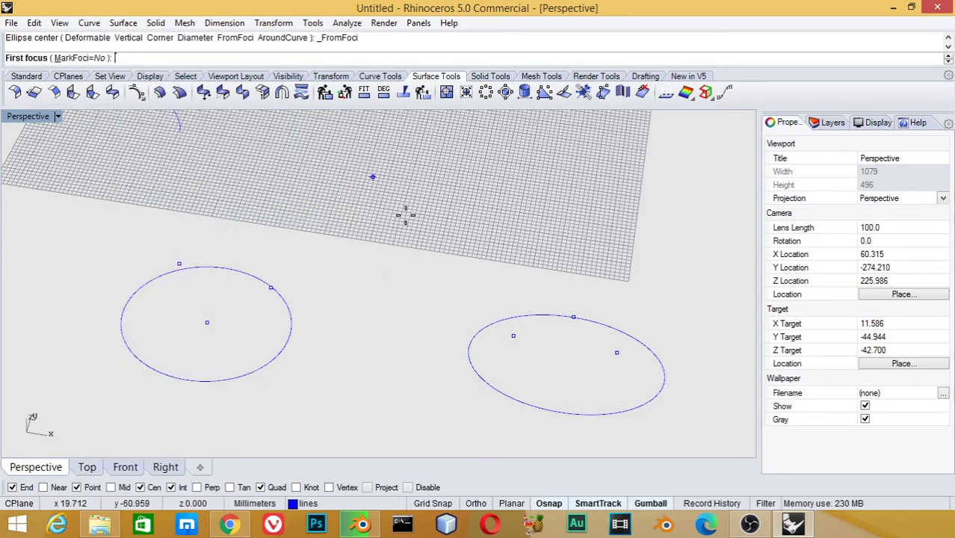
pyautogui.click(380, 250)
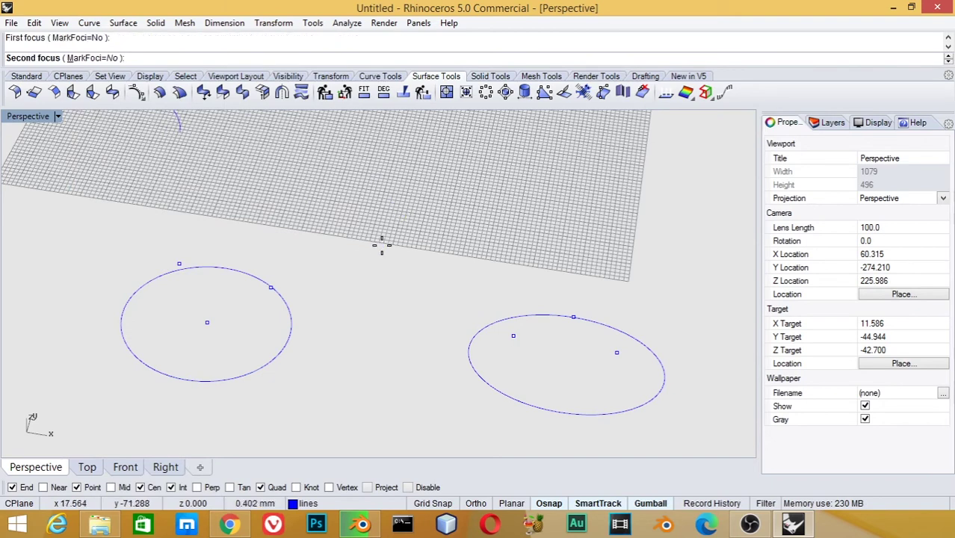
pyautogui.click(457, 215)
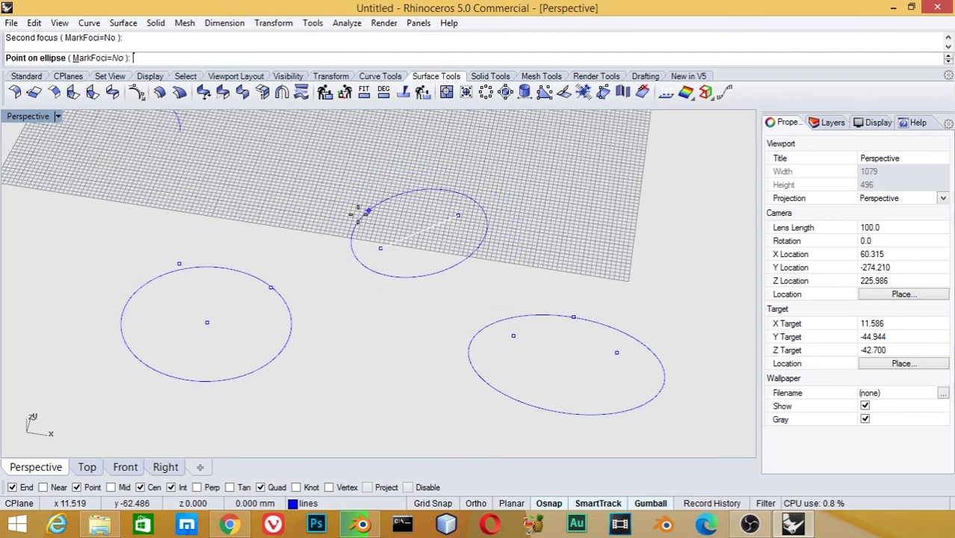
pyautogui.click(405, 196)
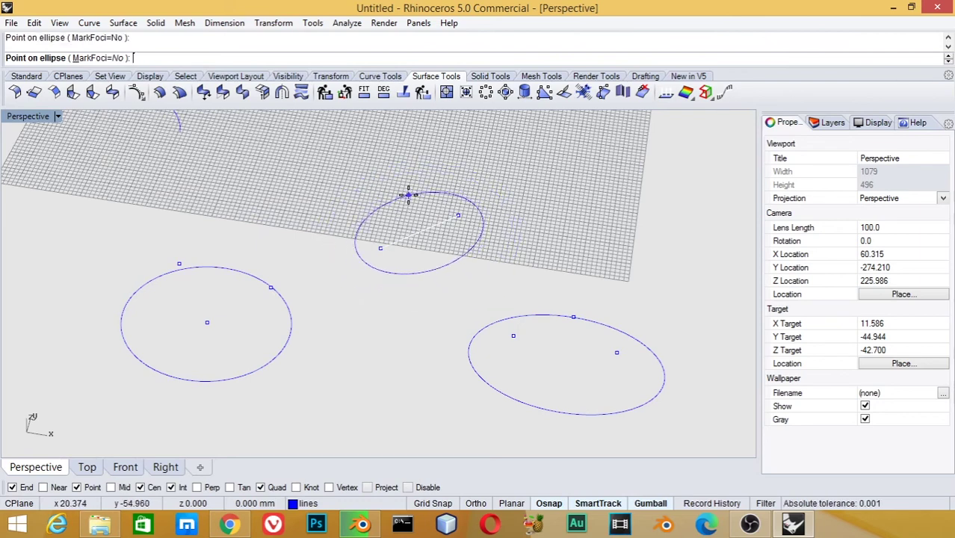
pyautogui.click(258, 279)
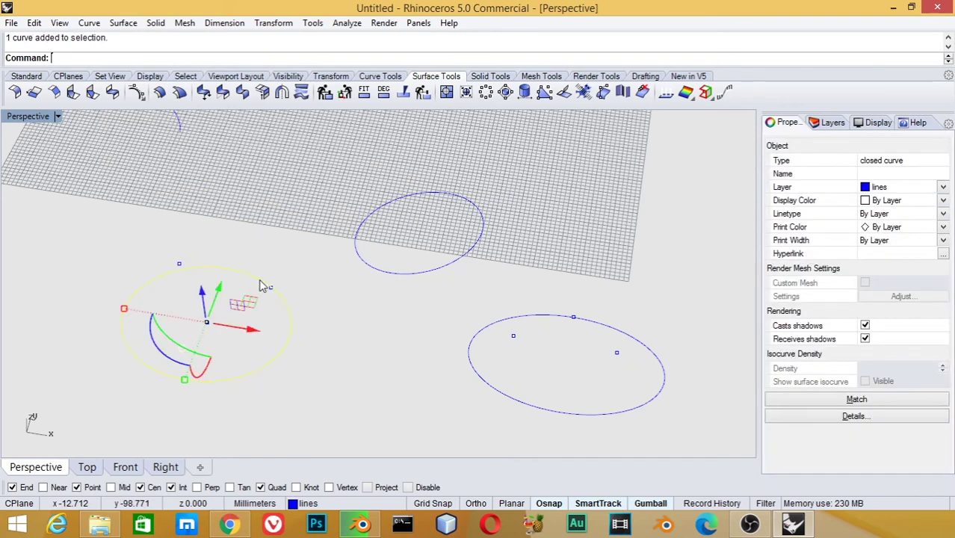
pyautogui.press('Delete')
# Step: Draw a replacement From Foci ellipse on the left, finishing on a snapped point
pyautogui.click(88, 23)
pyautogui.moveTo(109, 187)
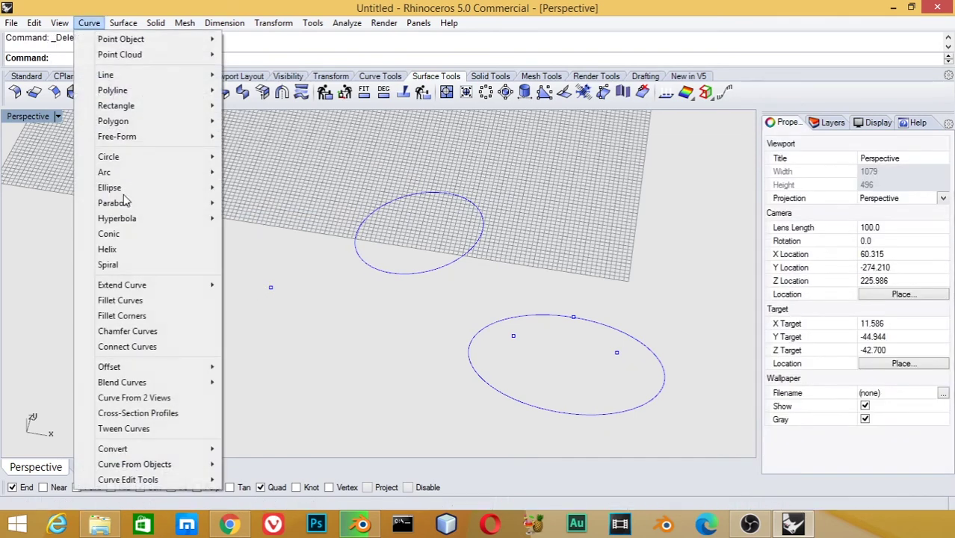
pyautogui.click(261, 218)
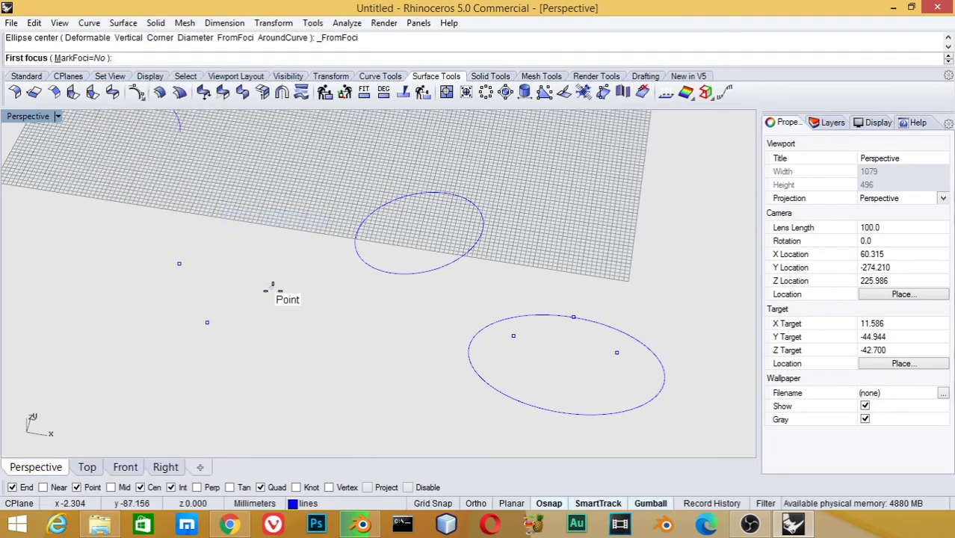
pyautogui.click(271, 287)
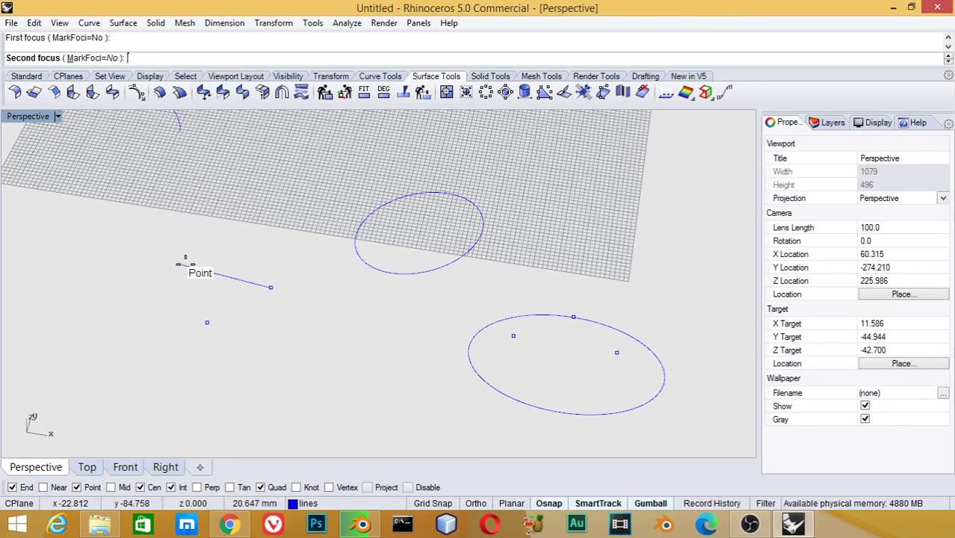
pyautogui.click(178, 263)
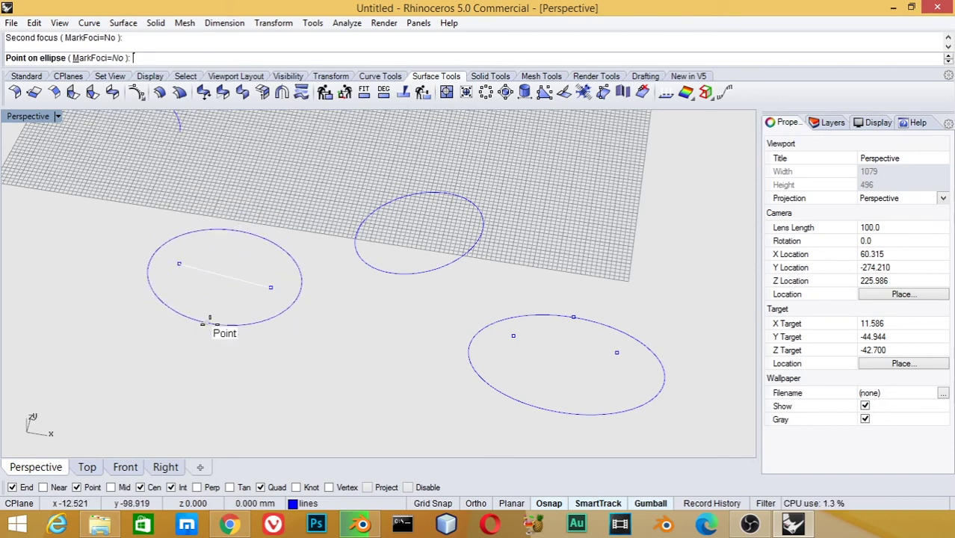
pyautogui.click(208, 321)
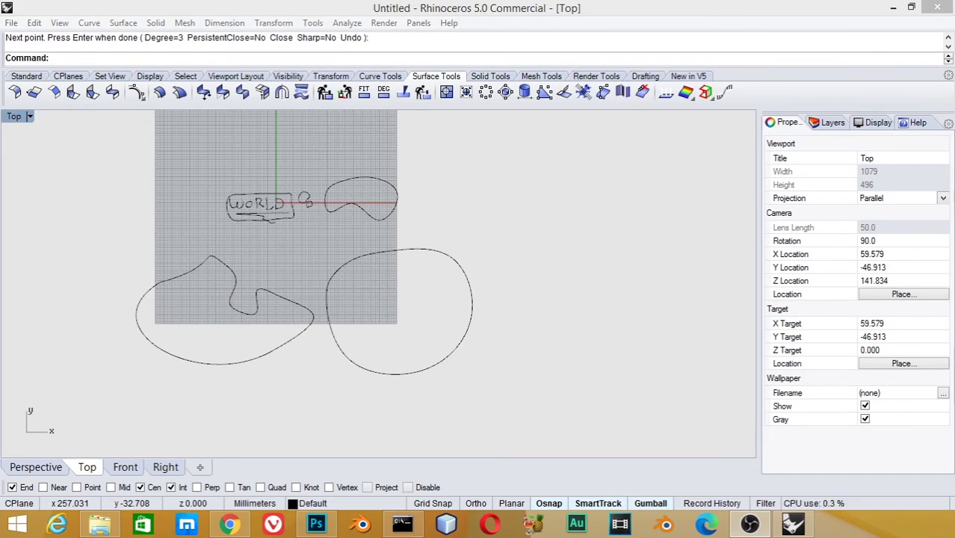
# Step: Select and delete all existing curves in the Top view
pyautogui.click(547, 348)
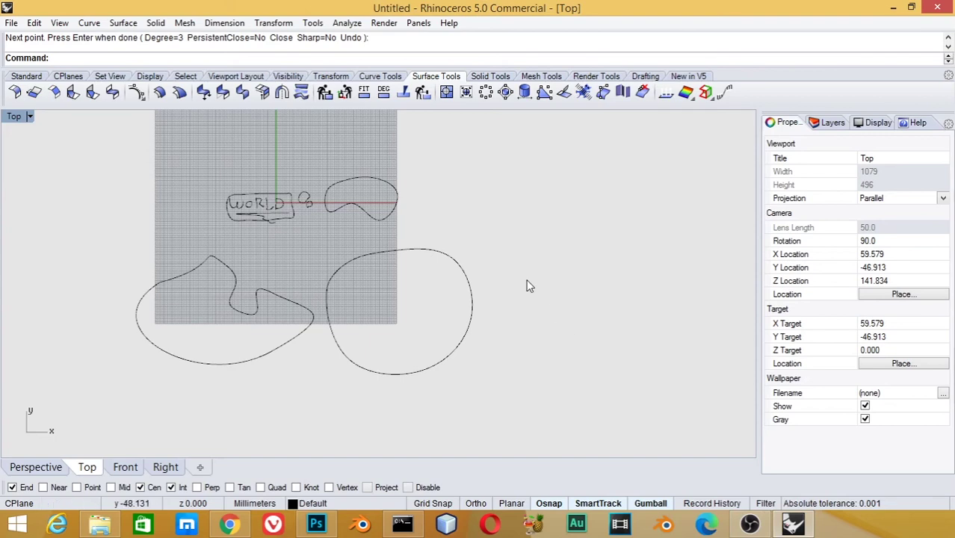
pyautogui.moveTo(170, 400); pyautogui.dragTo(170, 400)
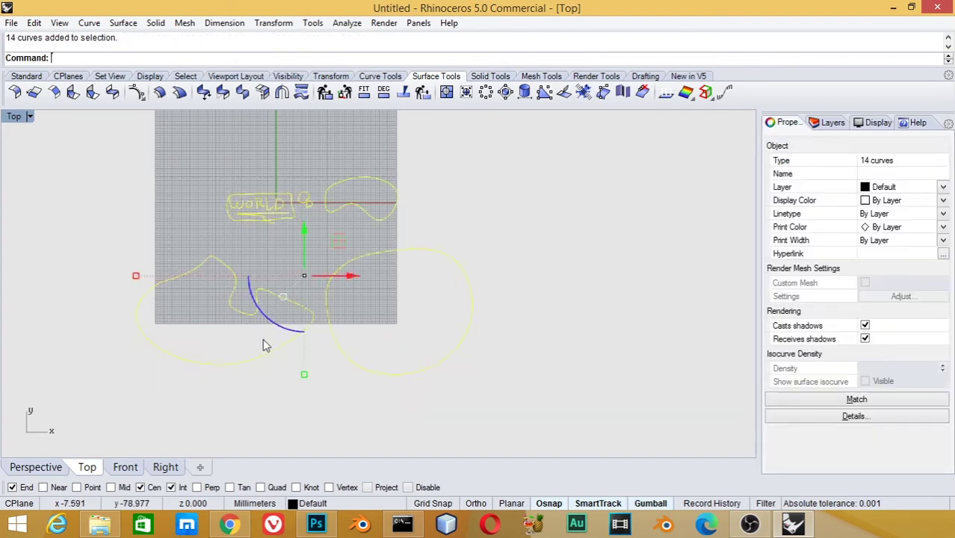
pyautogui.press('Delete')
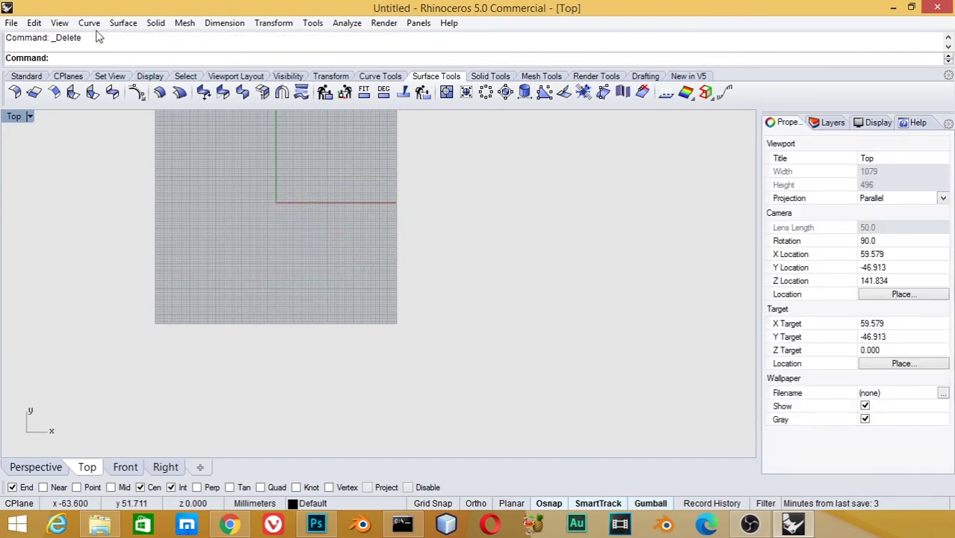
# Step: Sketch the word WORLD freehand, plus a long swooping stroke and a small closed loop
pyautogui.click(89, 23)
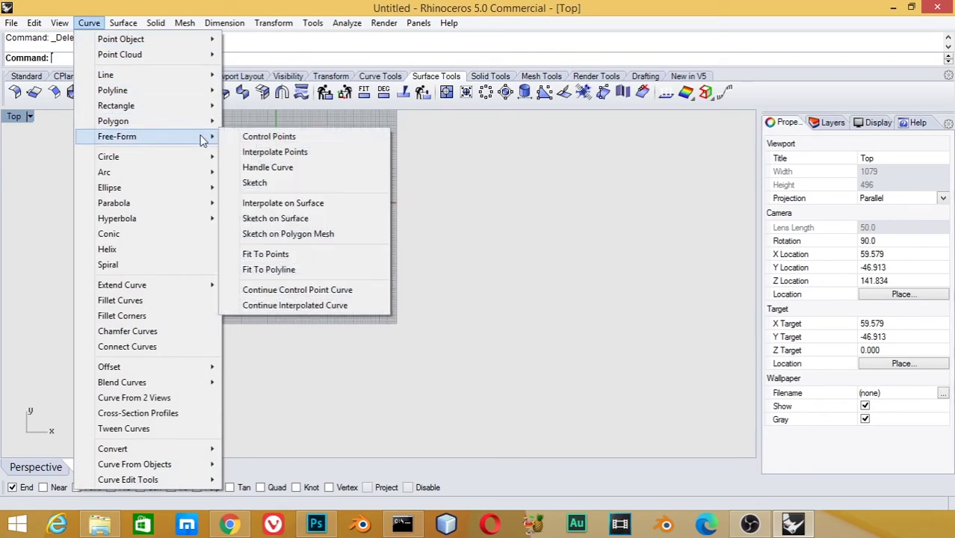
pyautogui.click(254, 182)
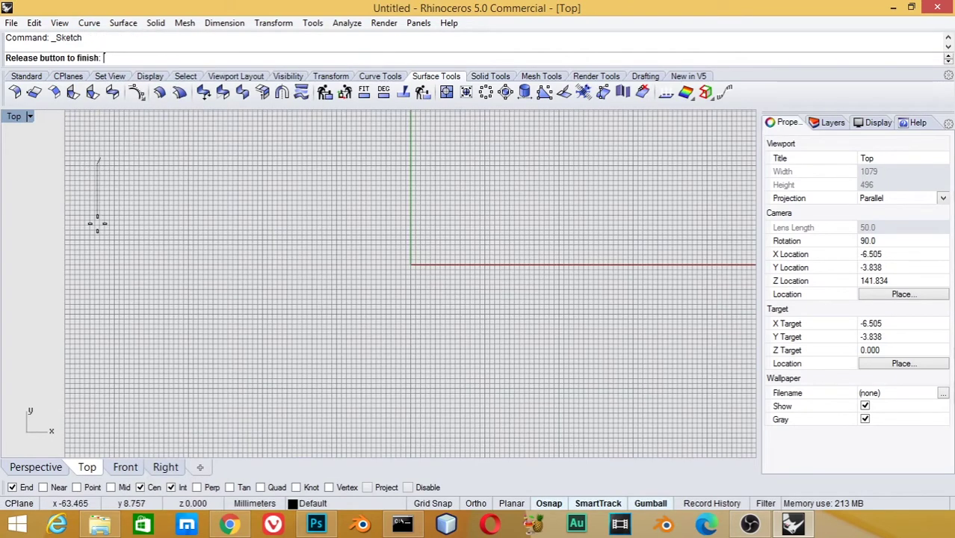
pyautogui.moveTo(101, 180); pyautogui.dragTo(94, 220)
pyautogui.moveTo(96, 160); pyautogui.dragTo(149, 210)
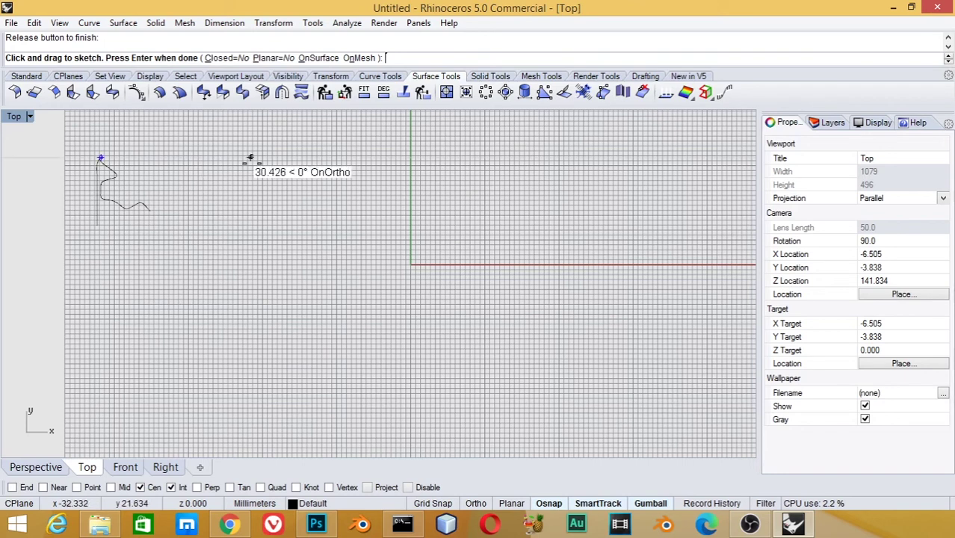
pyautogui.moveTo(213, 157); pyautogui.dragTo(295, 158)
pyautogui.moveTo(364, 159); pyautogui.dragTo(395, 222)
pyautogui.moveTo(396, 157); pyautogui.dragTo(429, 217)
pyautogui.moveTo(469, 158)
pyautogui.mouseDown()
pyautogui.moveTo(514, 216)
pyautogui.moveTo(553, 240)
pyautogui.mouseUp()
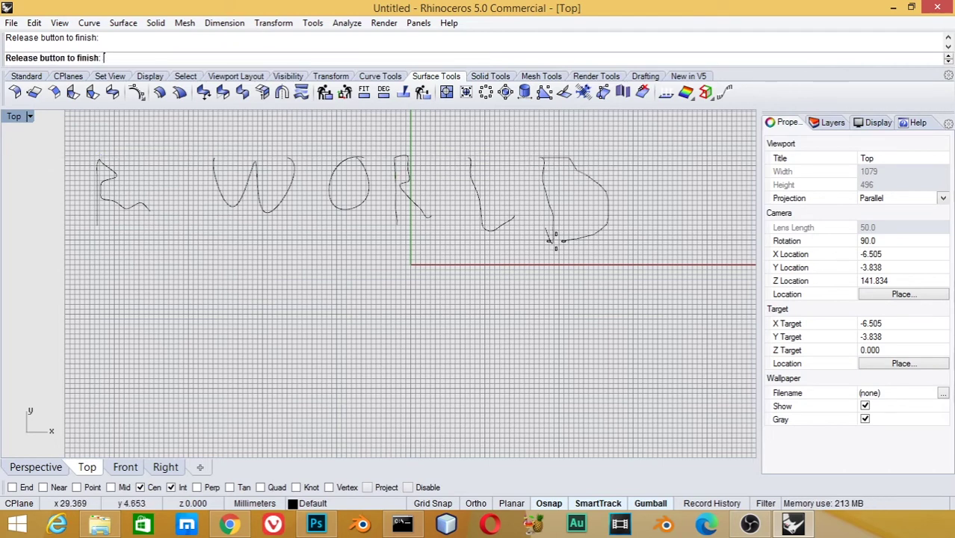
pyautogui.moveTo(652, 266)
pyautogui.mouseDown()
pyautogui.moveTo(426, 305)
pyautogui.moveTo(527, 362)
pyautogui.mouseUp()
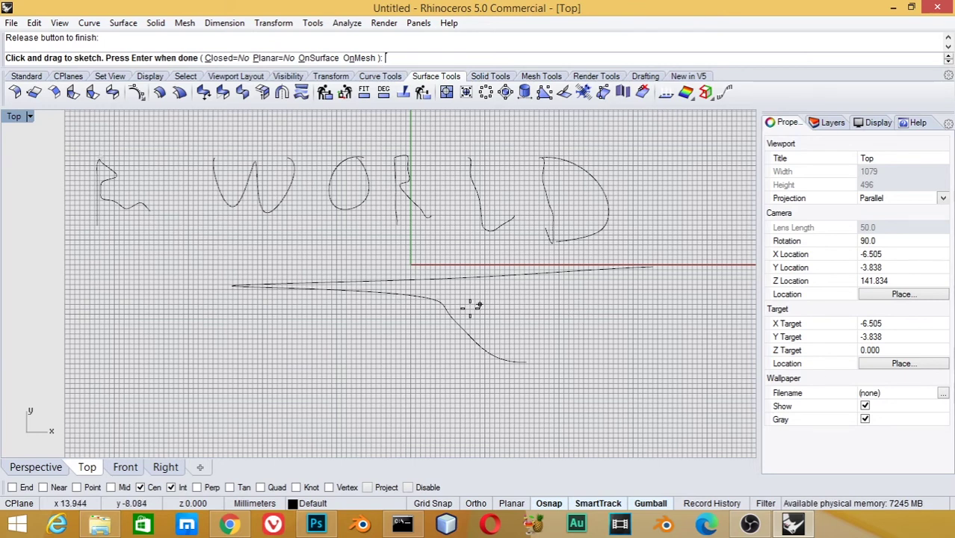
pyautogui.moveTo(591, 308); pyautogui.dragTo(657, 322)
pyautogui.scroll(-4, 440, 248)
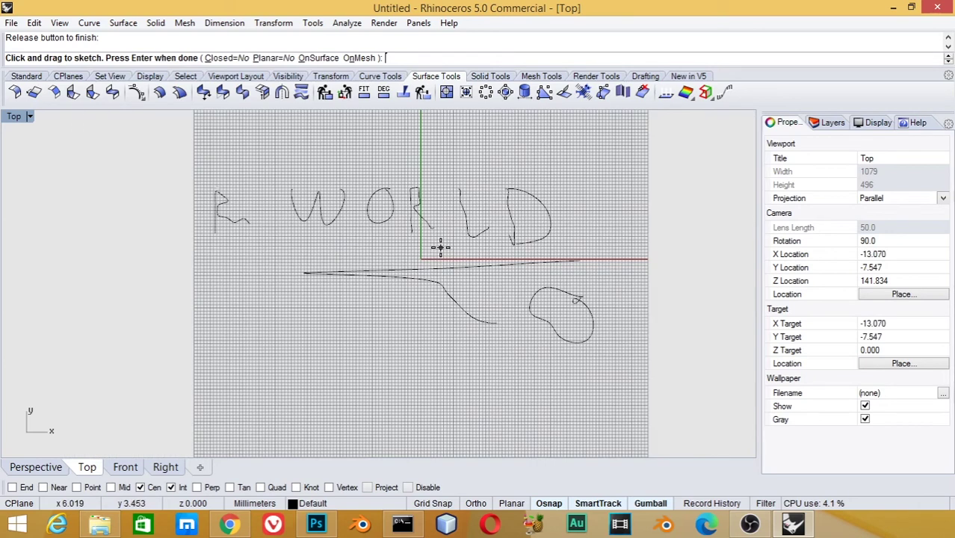
pyautogui.press('Return')
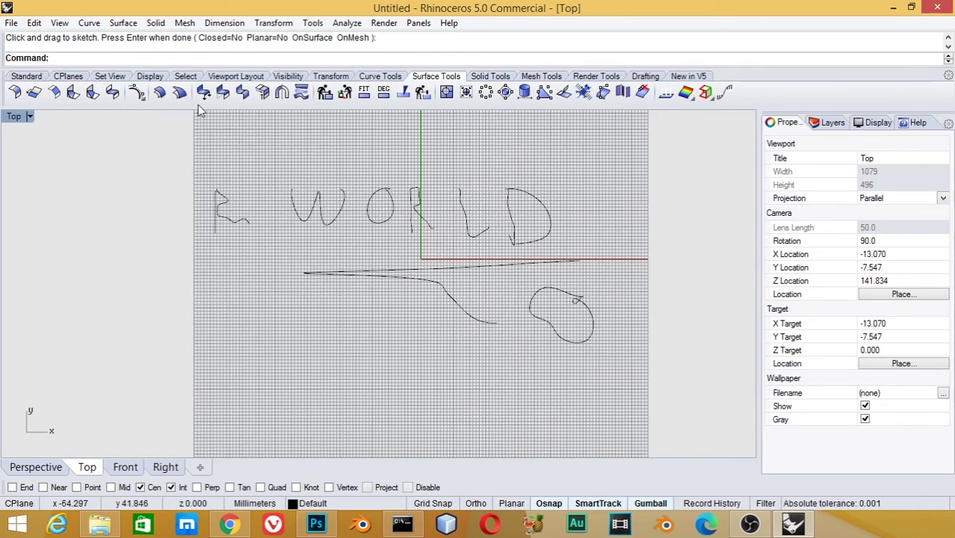
pyautogui.moveTo(526, 332)
pyautogui.mouseDown(button='right')
pyautogui.moveTo(215, 277)
pyautogui.moveTo(168, 333)
pyautogui.moveTo(534, 150)
pyautogui.mouseUp(button='right')
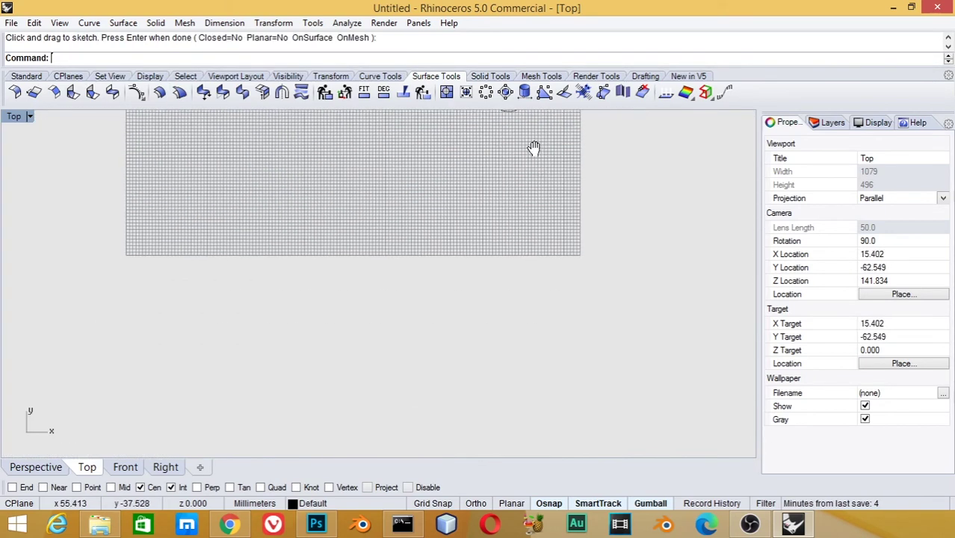
# Step: Begin a handle curve at the left, setting handles so it bends down and loops
pyautogui.click(89, 22)
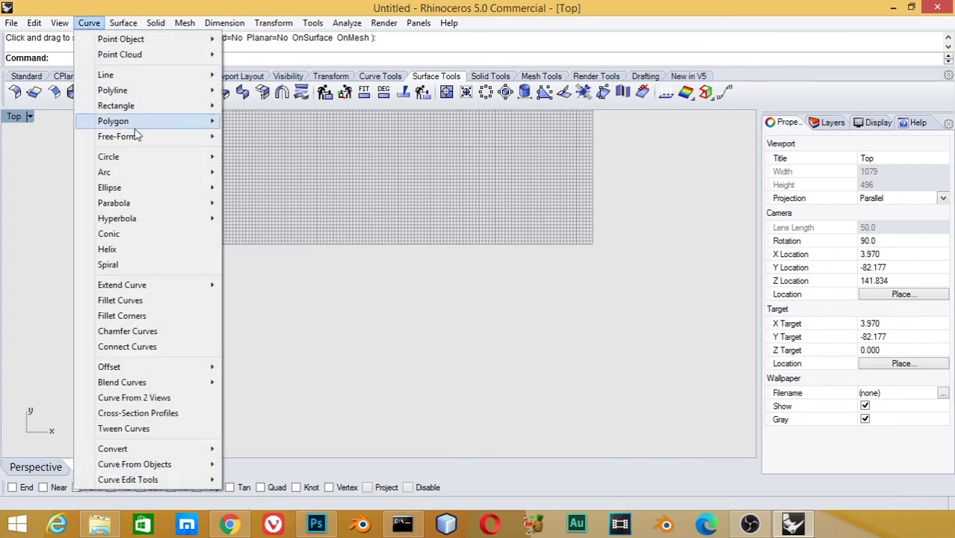
pyautogui.moveTo(117, 136)
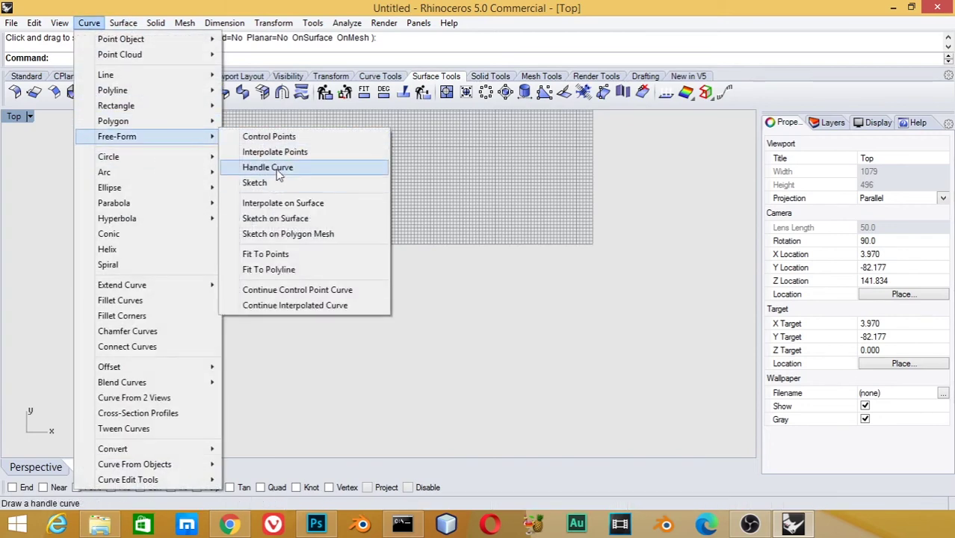
pyautogui.click(268, 167)
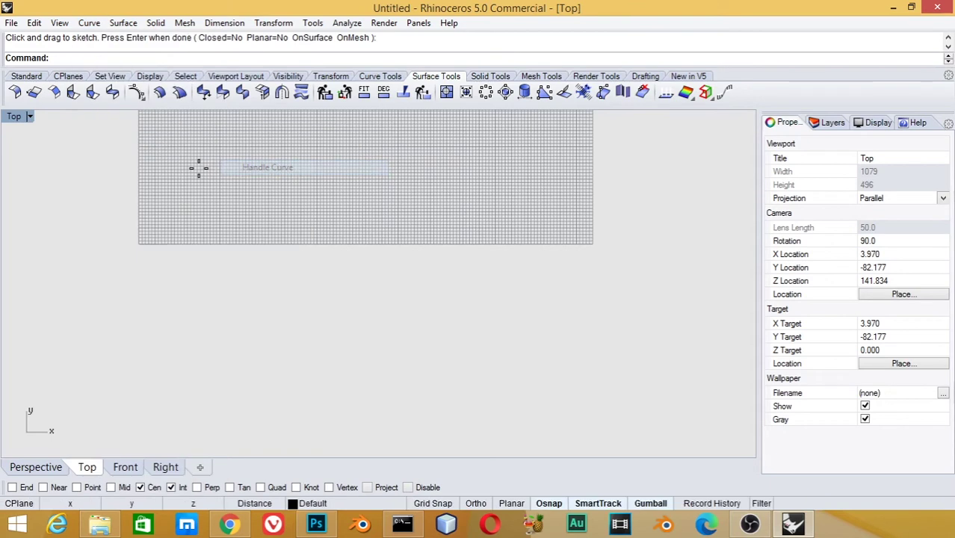
pyautogui.click(129, 151)
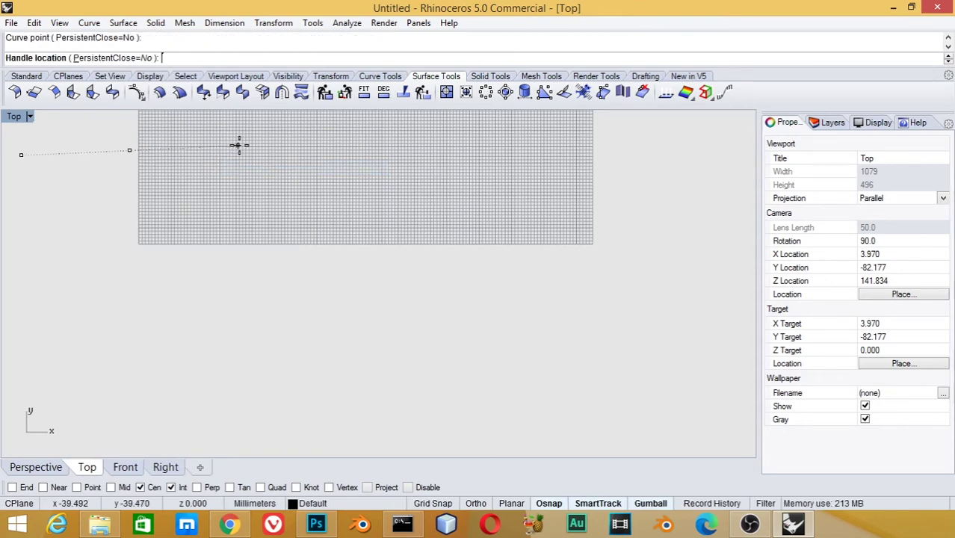
pyautogui.click(315, 146)
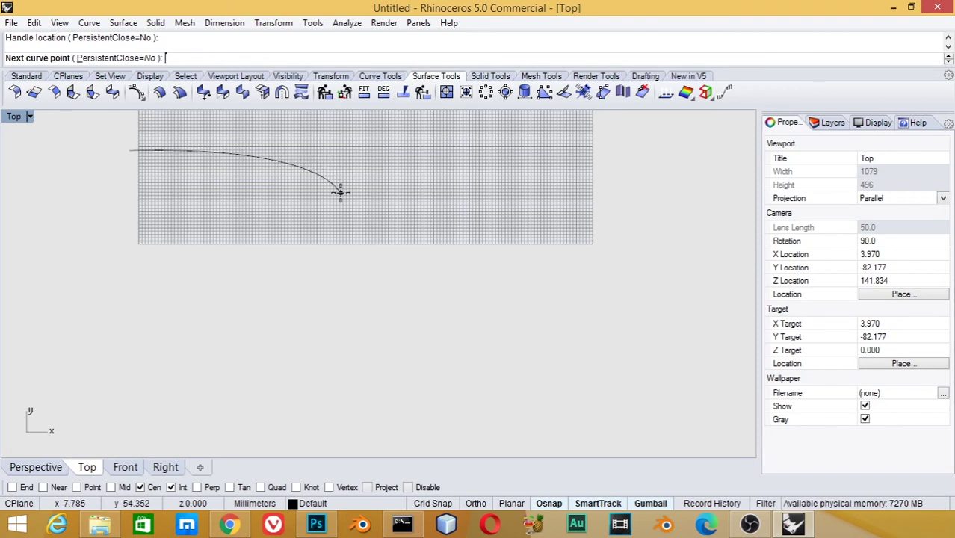
pyautogui.click(347, 217)
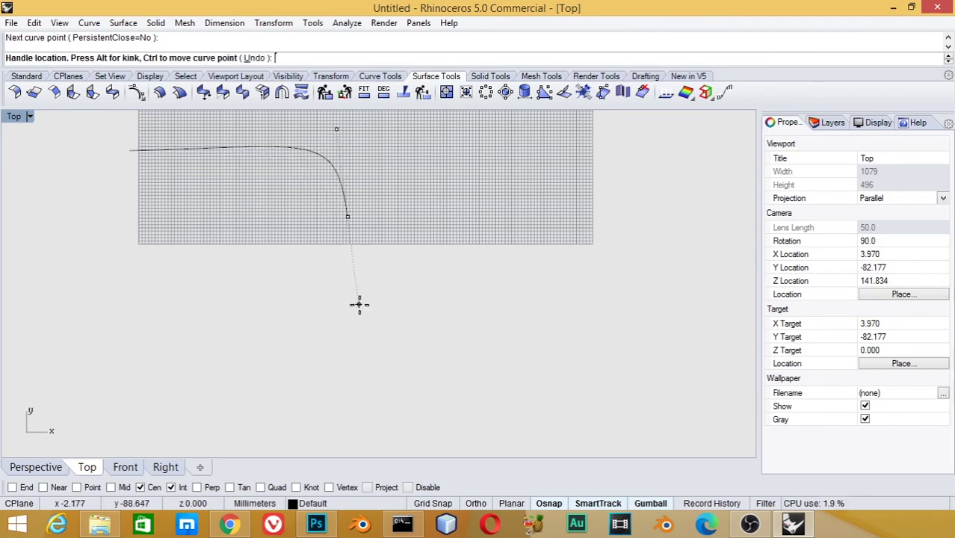
pyautogui.click(378, 259)
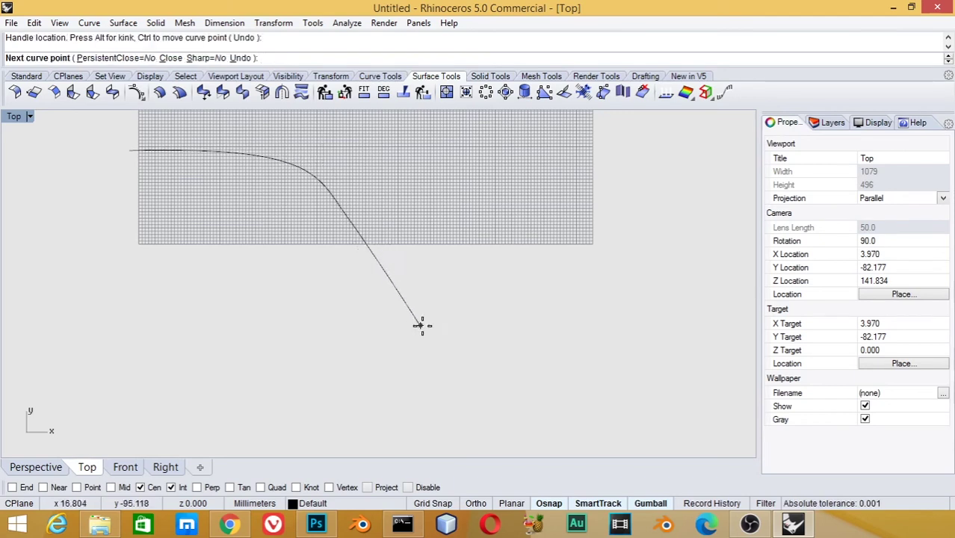
pyautogui.click(433, 349)
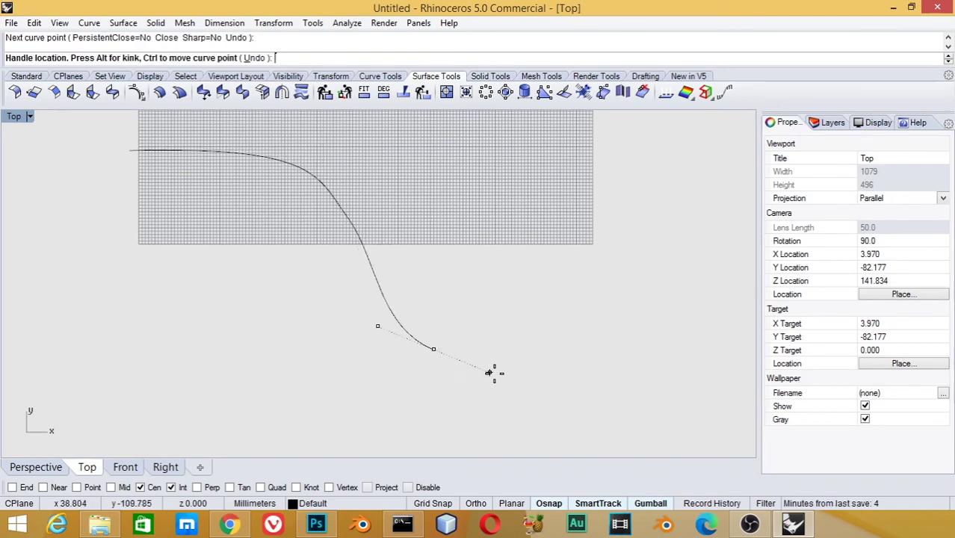
pyautogui.click(538, 397)
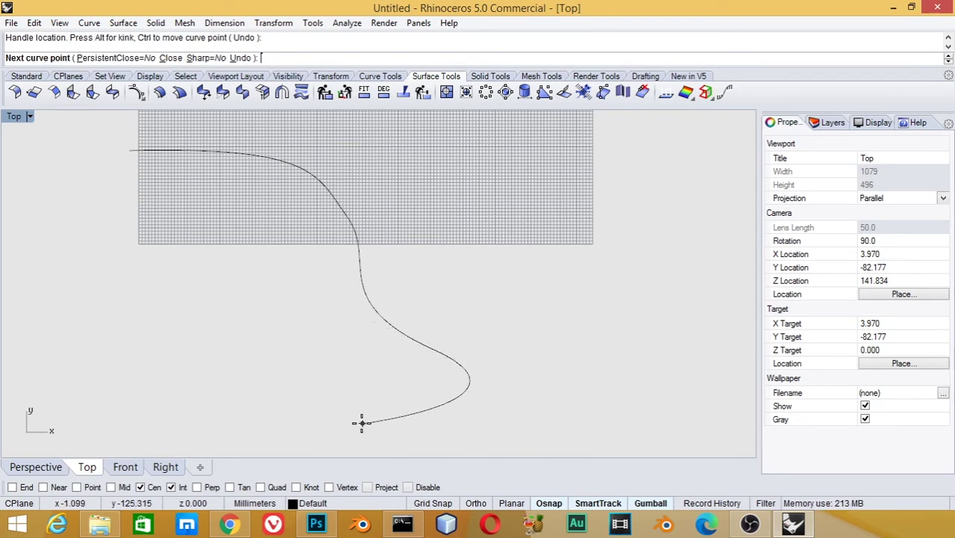
# Step: Continue the handle curve around the lower left and close it at its start point
pyautogui.click(202, 427)
pyautogui.click(68, 297)
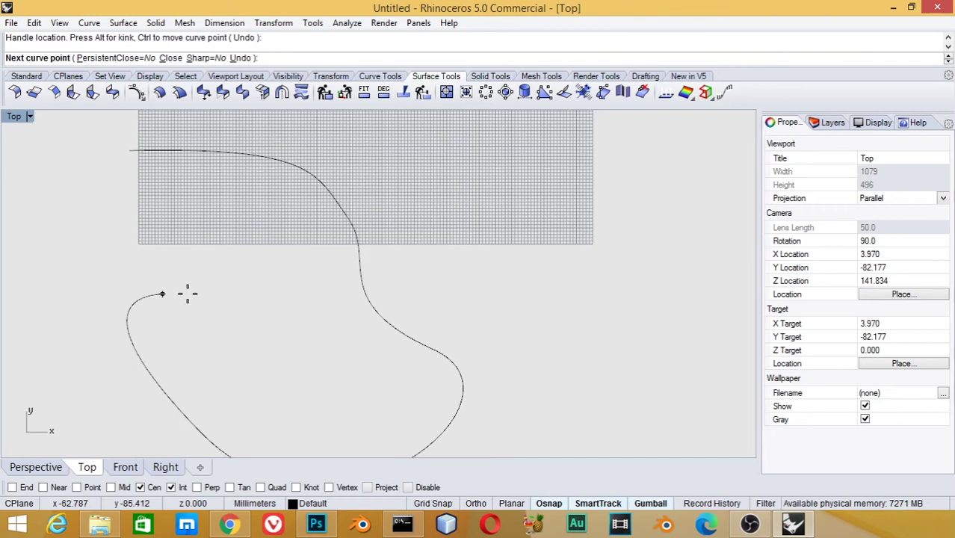
pyautogui.click(228, 243)
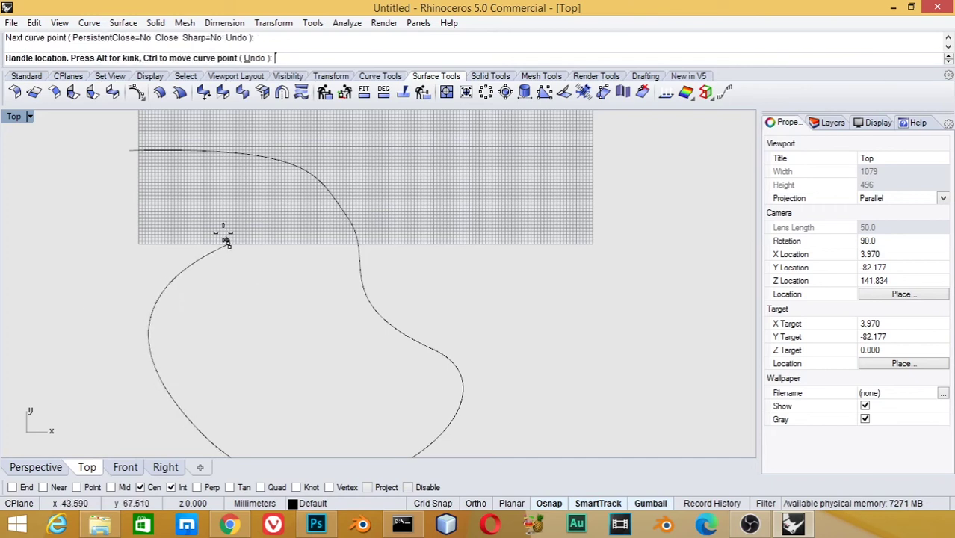
pyautogui.click(185, 156)
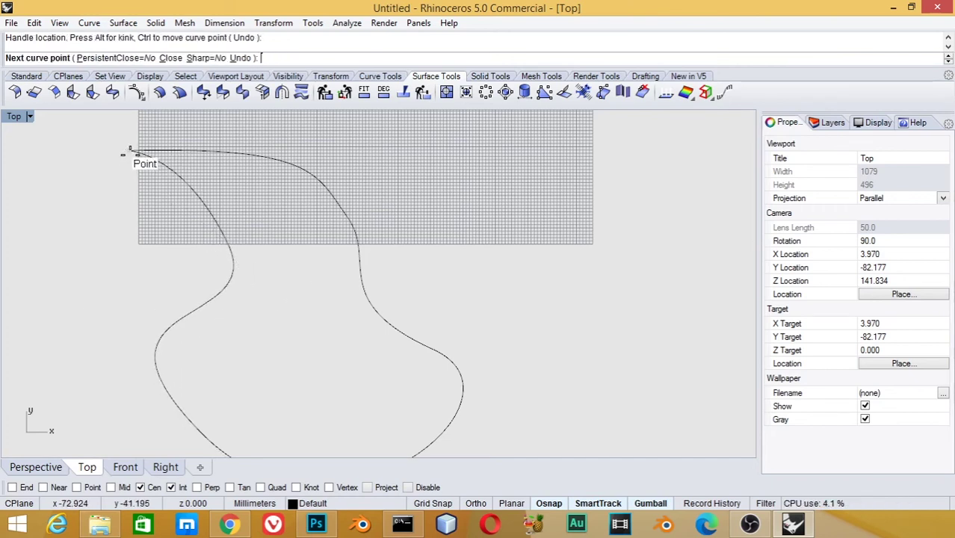
pyautogui.click(130, 149)
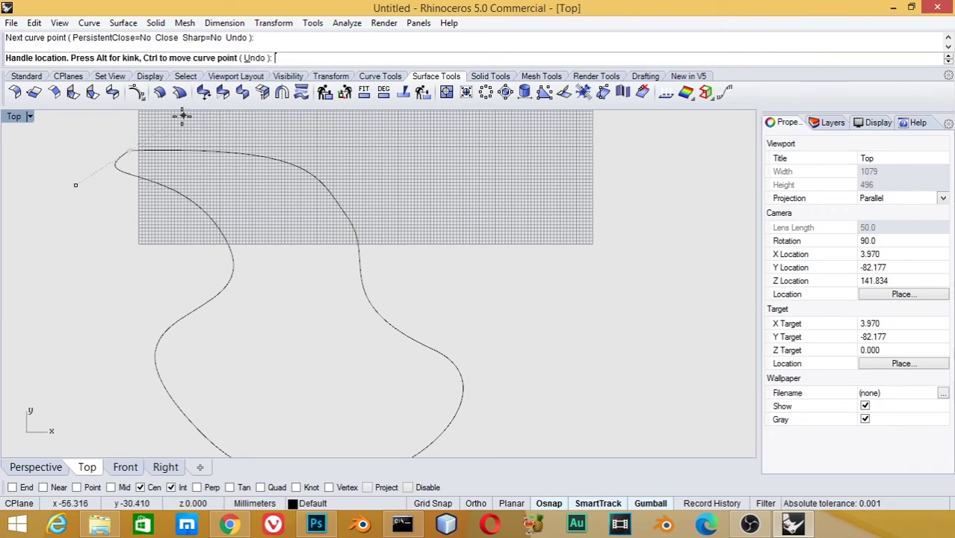
pyautogui.scroll(3, 155, 118)
pyautogui.scroll(-2, 157, 121)
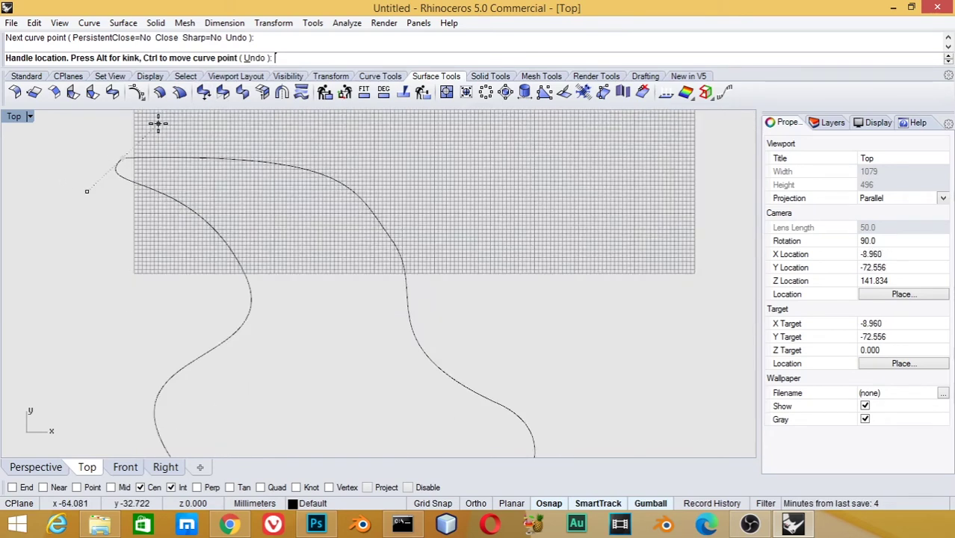
pyautogui.scroll(-3, 155, 127)
pyautogui.scroll(4, 139, 235)
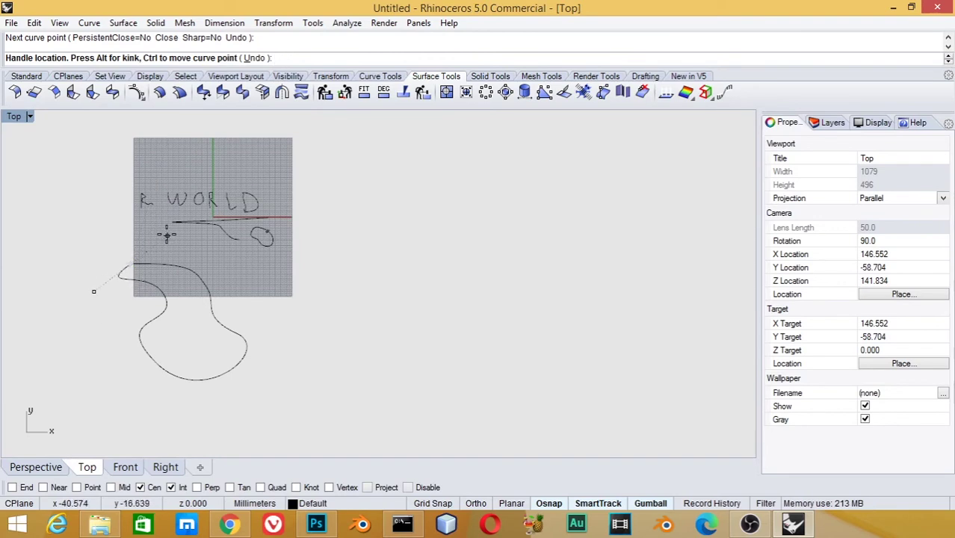
pyautogui.press('Return')
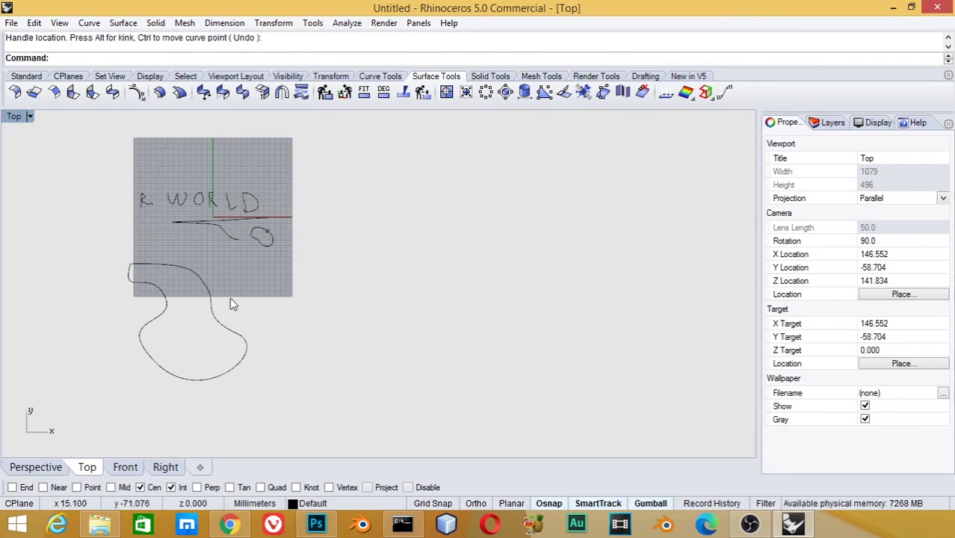
# Step: Draw a closed kidney-shaped interpolated curve through eight points, ending at its start
pyautogui.moveTo(297, 254); pyautogui.dragTo(115, 276, button='right')
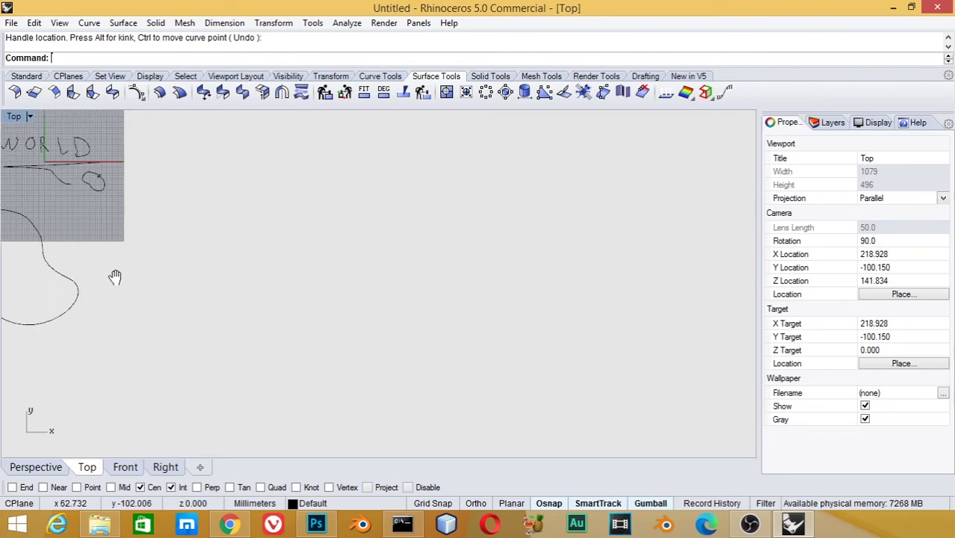
pyautogui.click(89, 22)
pyautogui.moveTo(117, 136)
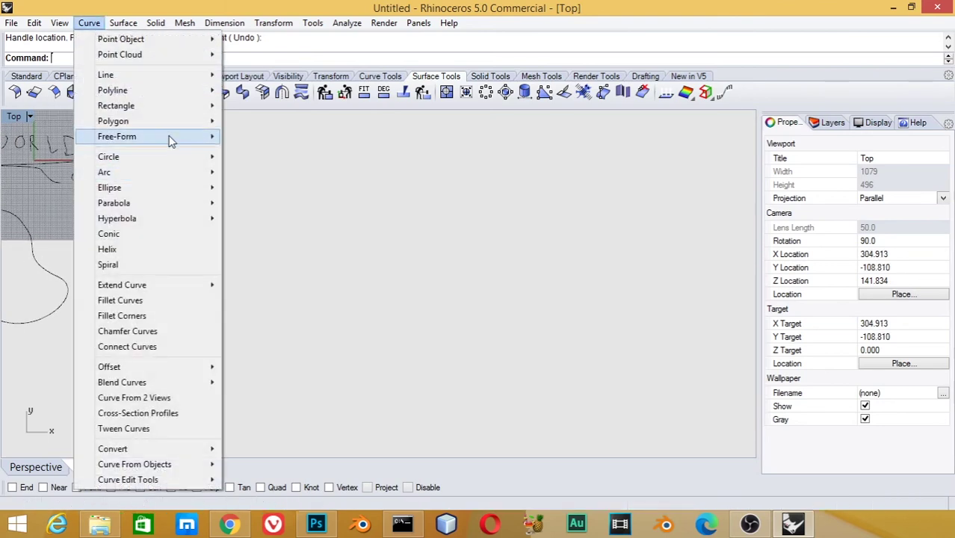
pyautogui.click(291, 152)
pyautogui.click(144, 210)
pyautogui.click(224, 238)
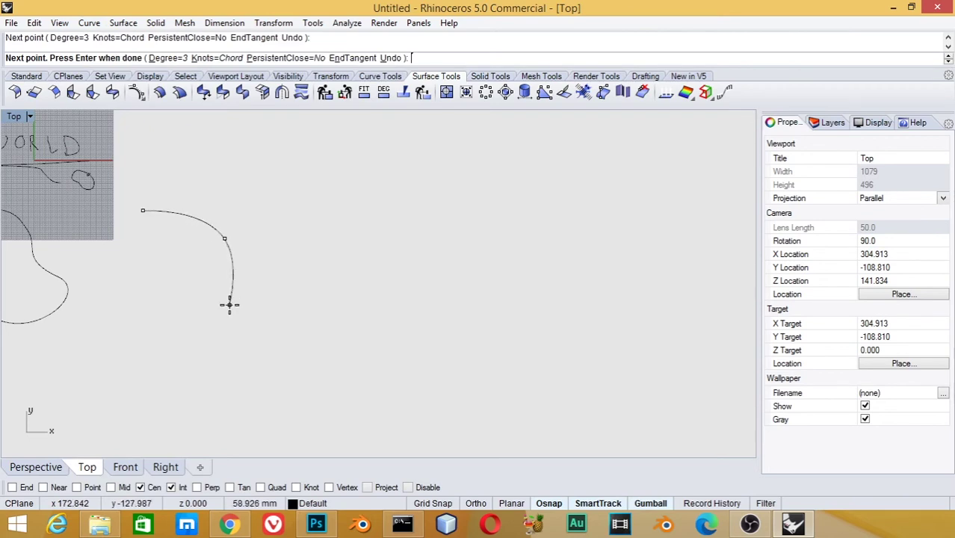
pyautogui.click(229, 304)
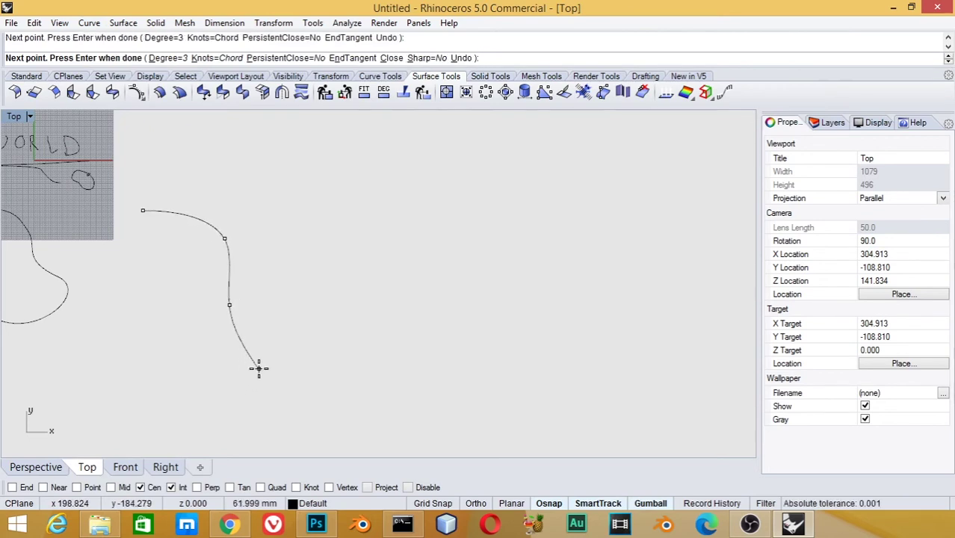
pyautogui.click(259, 368)
pyautogui.click(369, 366)
pyautogui.click(414, 271)
pyautogui.click(331, 191)
pyautogui.click(215, 170)
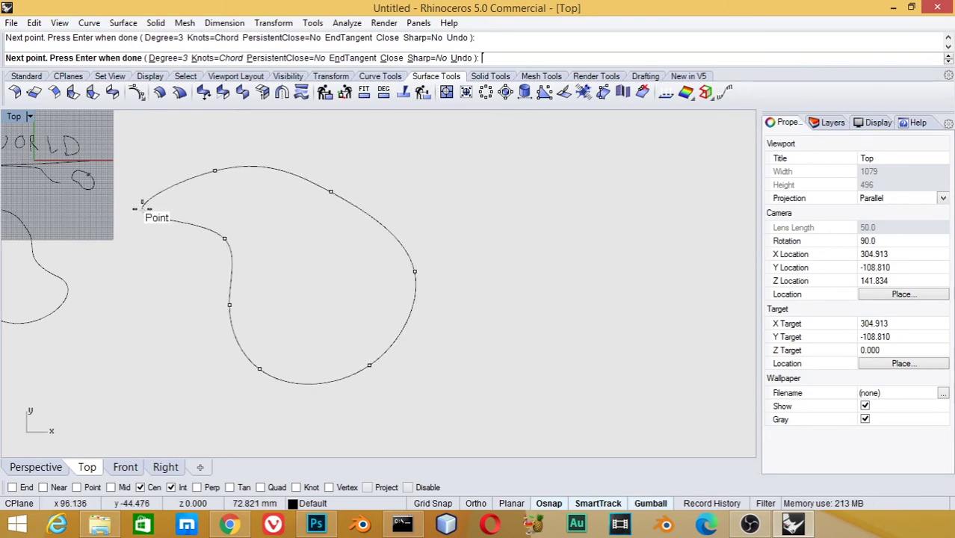
pyautogui.click(142, 204)
pyautogui.moveTo(377, 228); pyautogui.dragTo(12, 224, button='right')
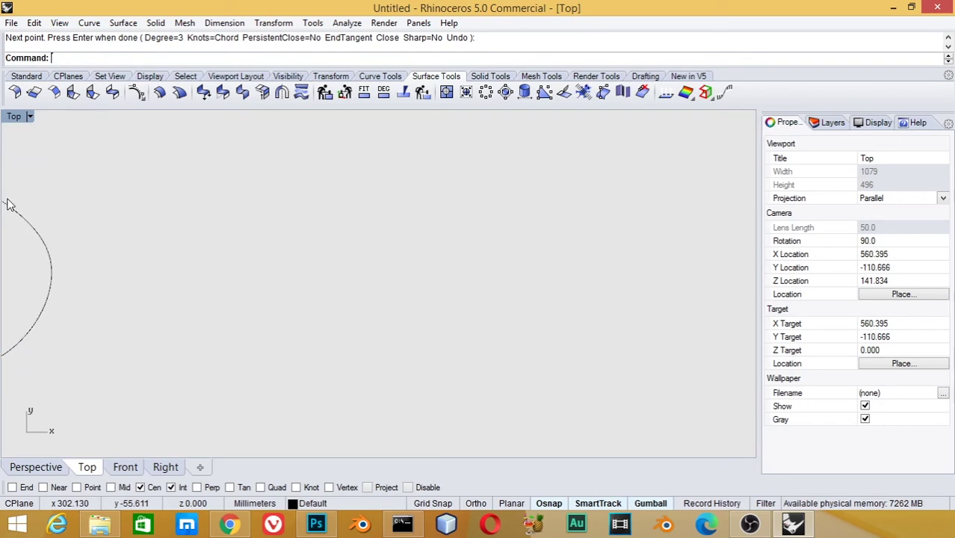
# Step: Draw a closed rounded loop from five control points, ending on the first point
pyautogui.click(88, 24)
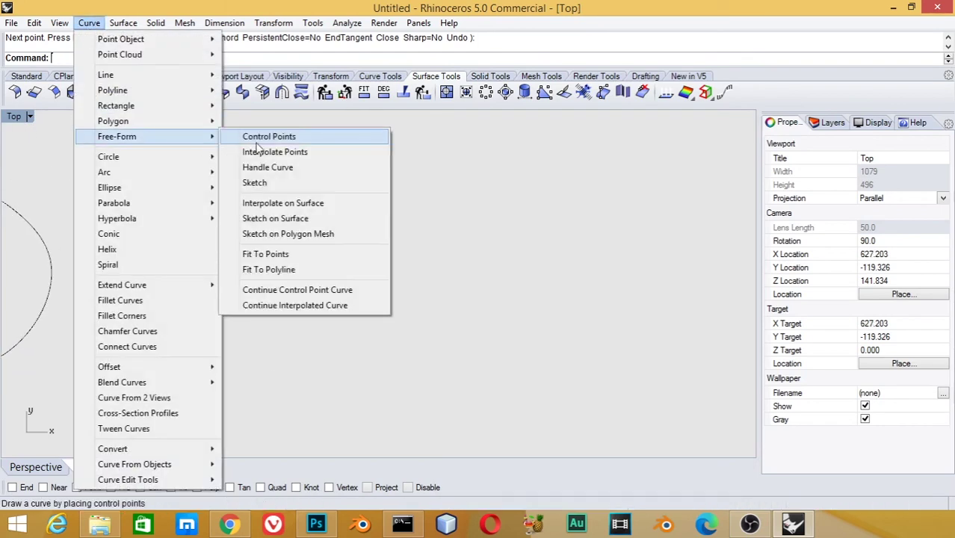
pyautogui.click(257, 136)
pyautogui.click(213, 148)
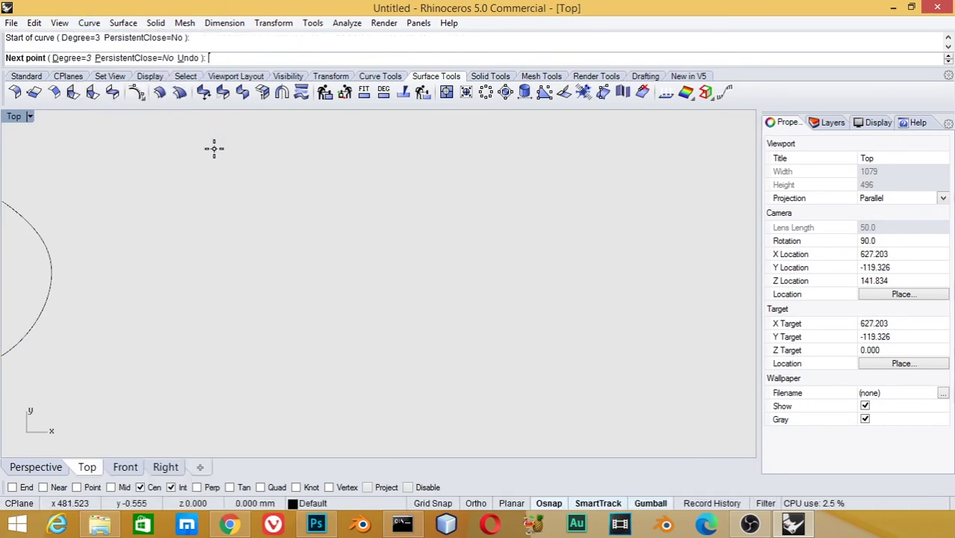
pyautogui.click(338, 229)
pyautogui.click(290, 365)
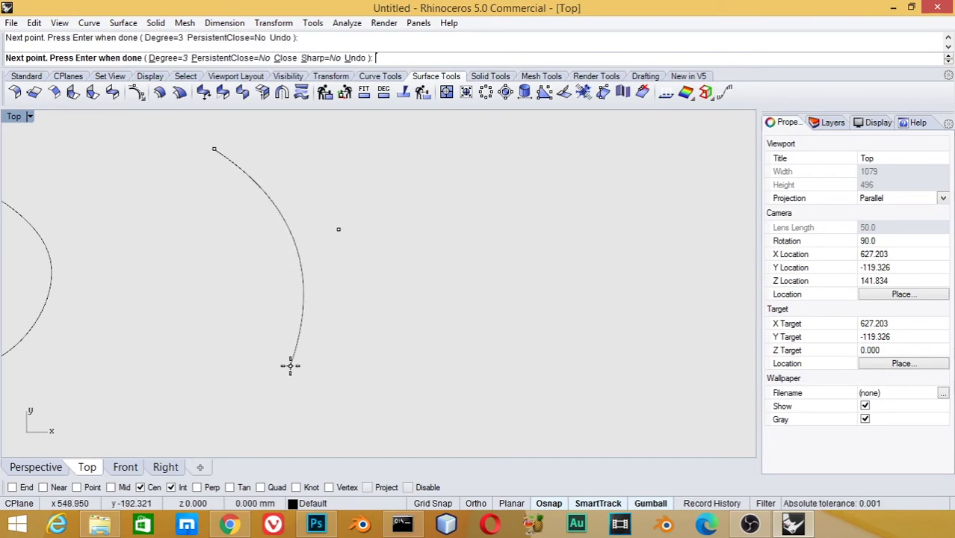
pyautogui.click(159, 402)
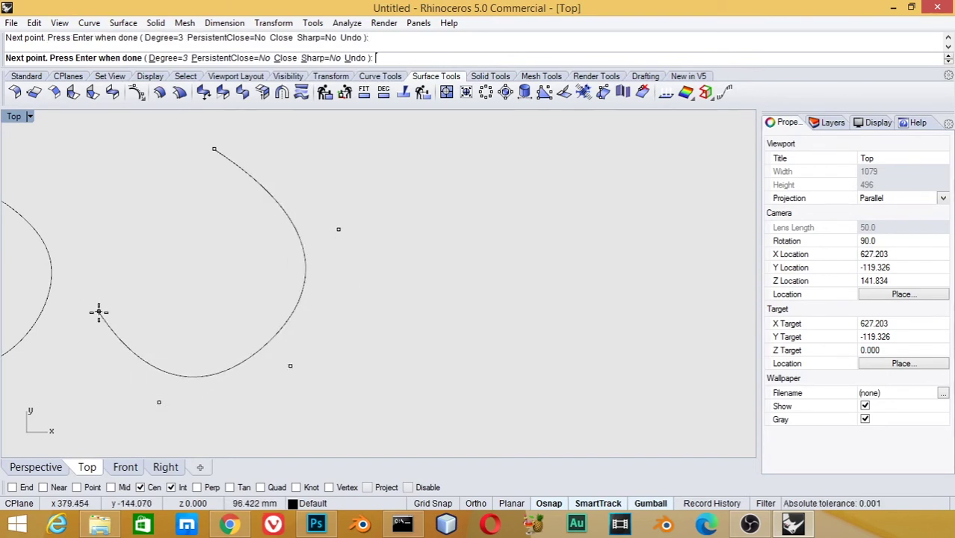
pyautogui.click(127, 253)
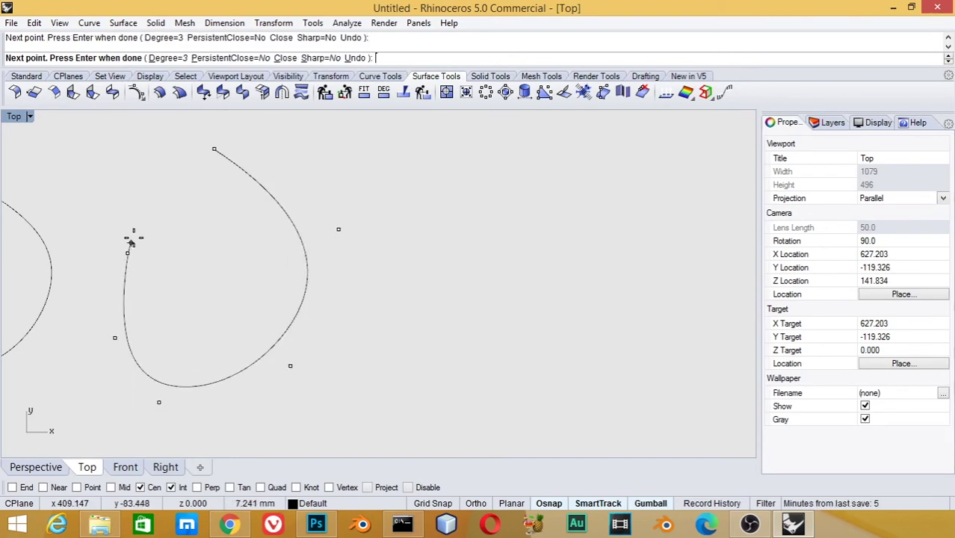
pyautogui.click(213, 149)
# Step: Zoom and pan the Top view to frame the curves, then select the closed loop
pyautogui.scroll(-4, 283, 239)
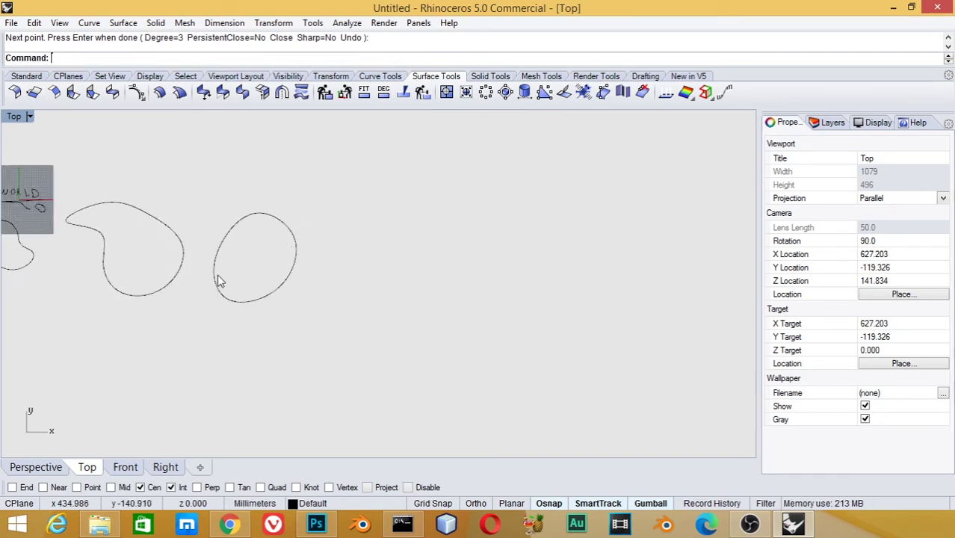
pyautogui.moveTo(217, 277); pyautogui.dragTo(419, 307, button='right')
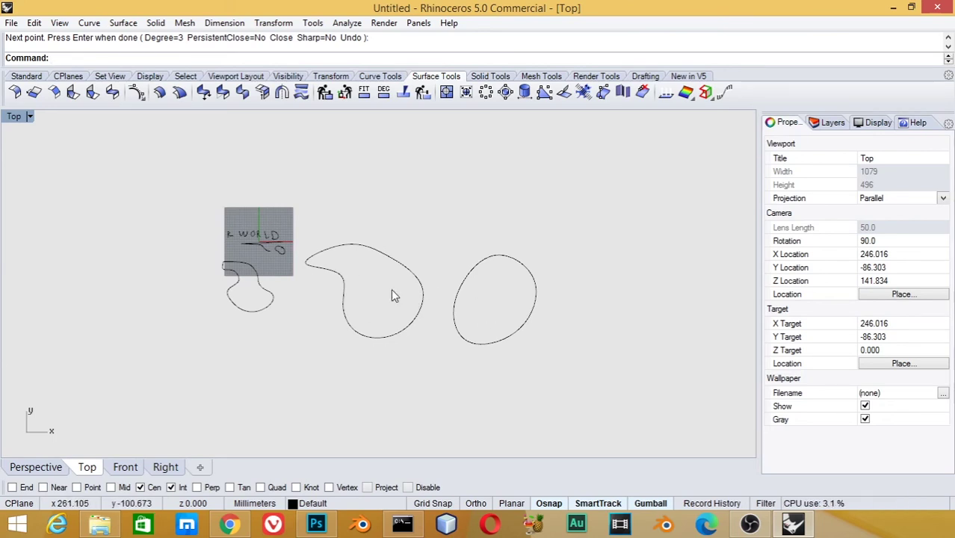
pyautogui.moveTo(267, 283); pyautogui.dragTo(319, 278, button='right')
pyautogui.scroll(3, 323, 288)
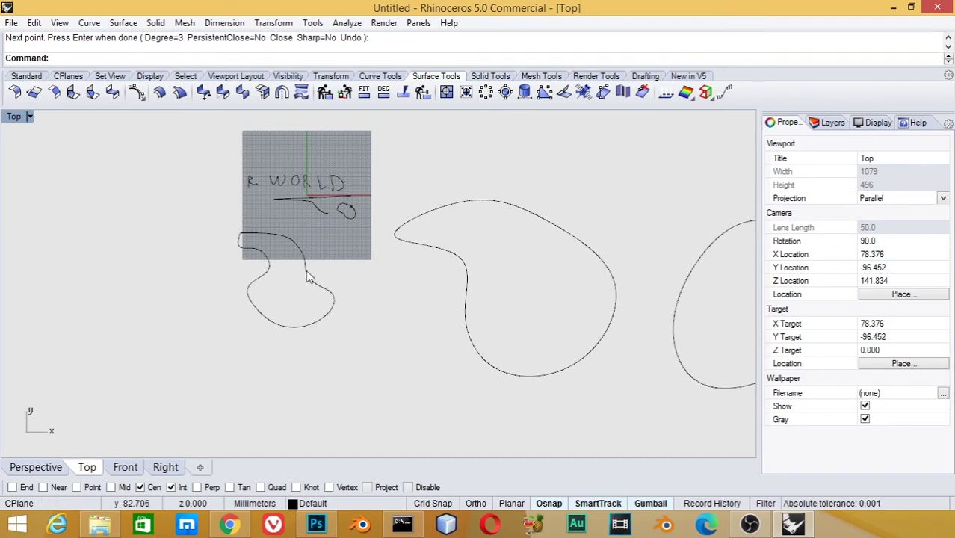
pyautogui.click(304, 268)
# Step: Delete the twelve curves on the right: slots, stepped outlines, circle and squares
pyautogui.click(88, 22)
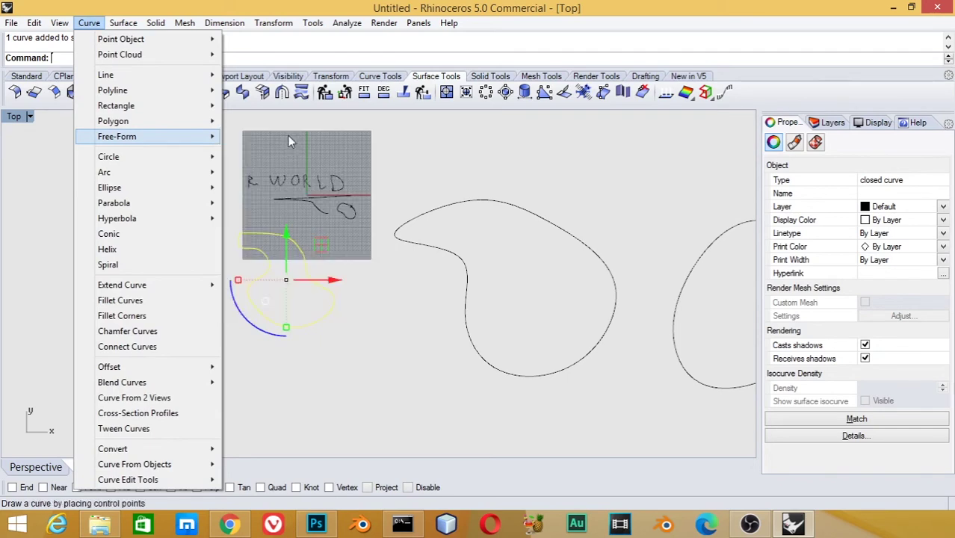
pyautogui.click(390, 313)
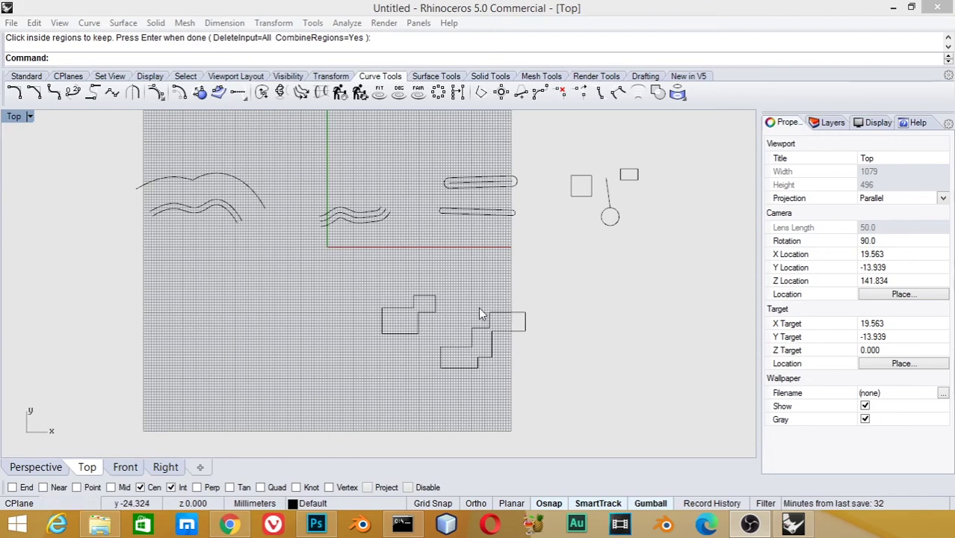
pyautogui.moveTo(470, 369); pyautogui.dragTo(468, 361, button='right')
pyautogui.moveTo(684, 152); pyautogui.dragTo(312, 401)
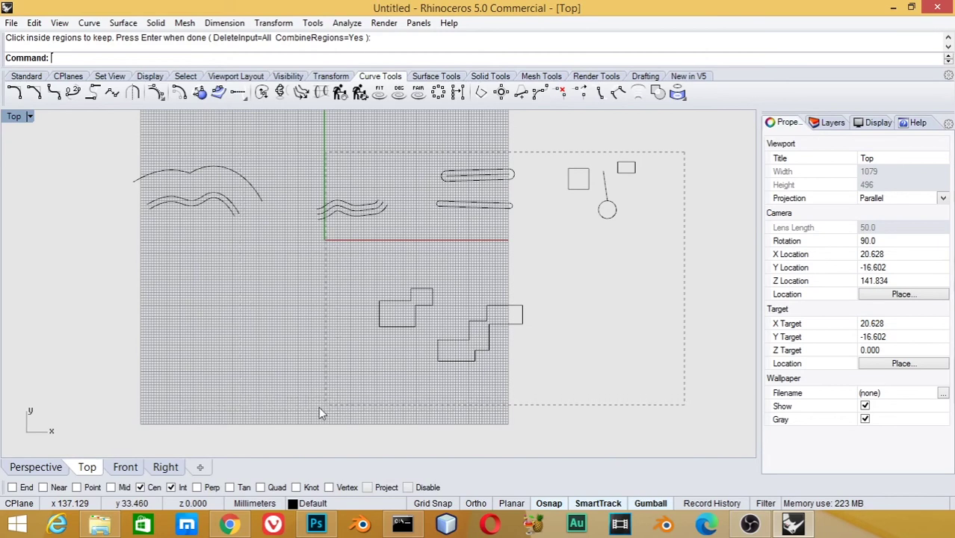
pyautogui.moveTo(120, 409); pyautogui.dragTo(318, 407)
pyautogui.press('Delete')
# Step: Delete the arc at the top of the view
pyautogui.scroll(2, 282, 216)
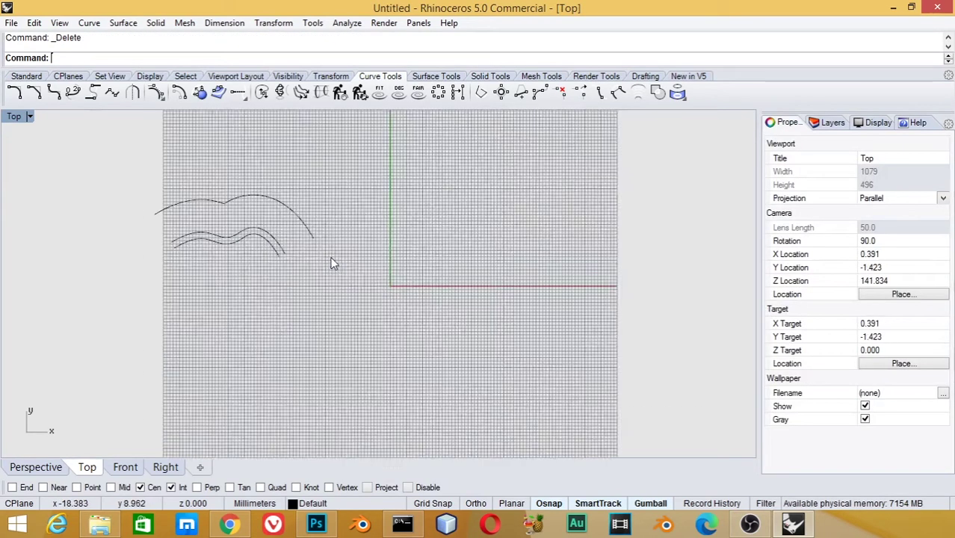
pyautogui.scroll(2, 330, 261)
pyautogui.moveTo(283, 250); pyautogui.dragTo(292, 251)
pyautogui.press('Delete')
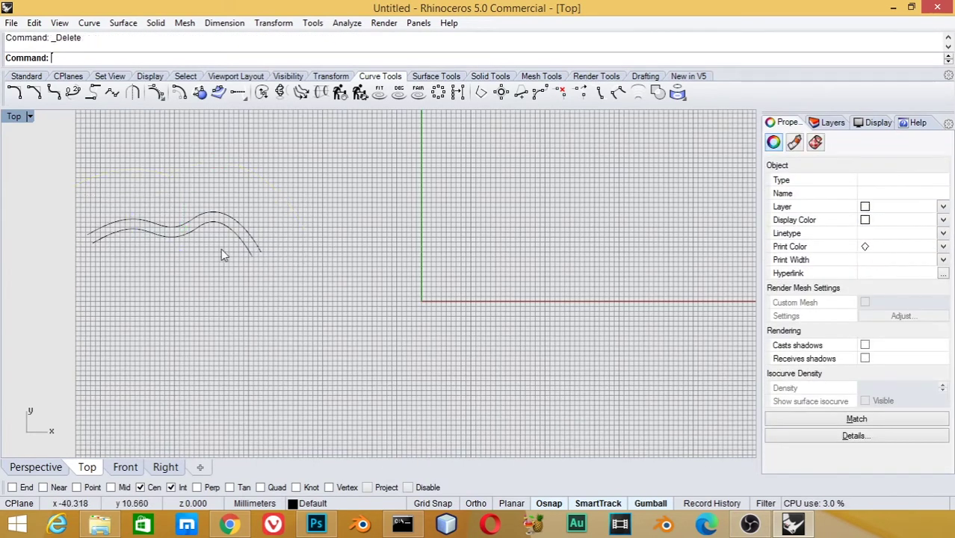
# Step: Delete the extra lower wavy curve and offset the remaining one 5 units on BothSides
pyautogui.click(244, 247)
pyautogui.press('Delete')
pyautogui.click(249, 235)
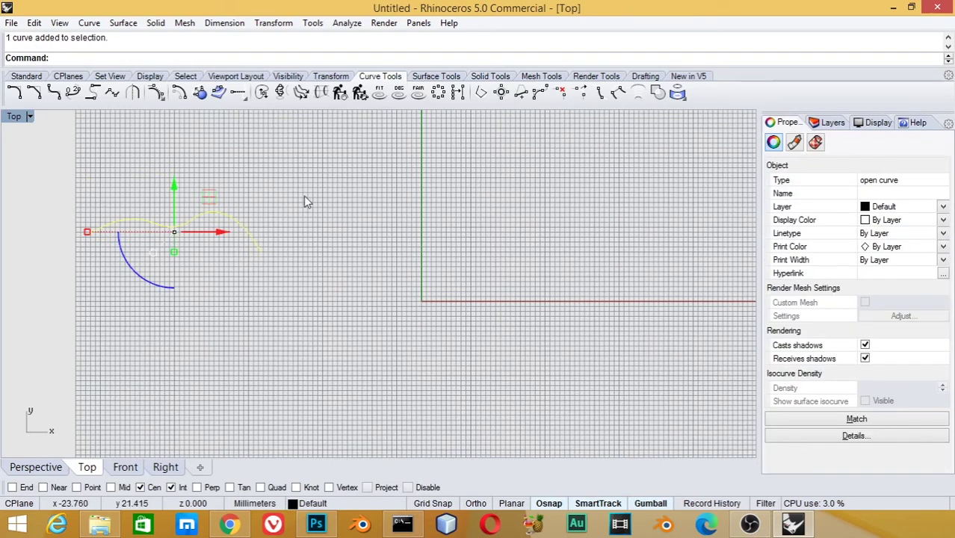
pyautogui.click(179, 92)
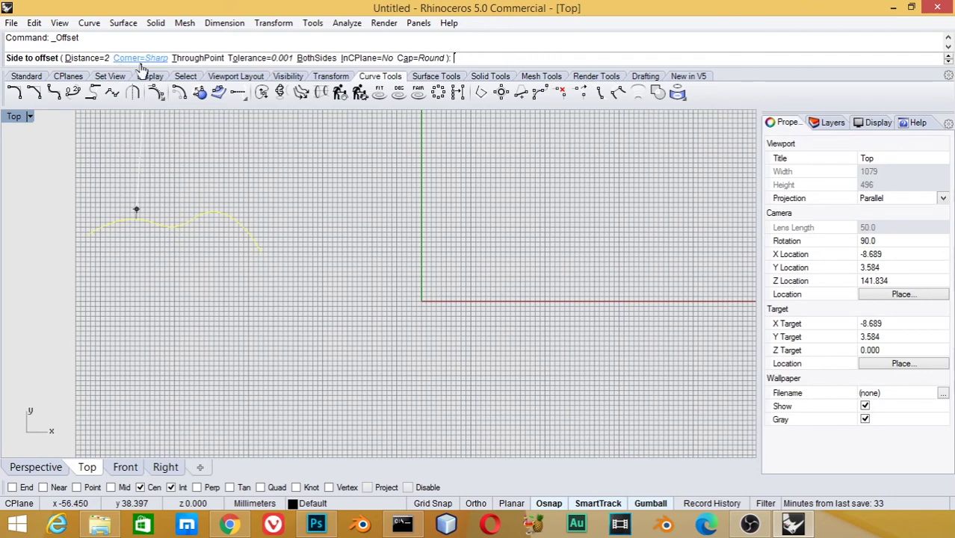
pyautogui.click(316, 57)
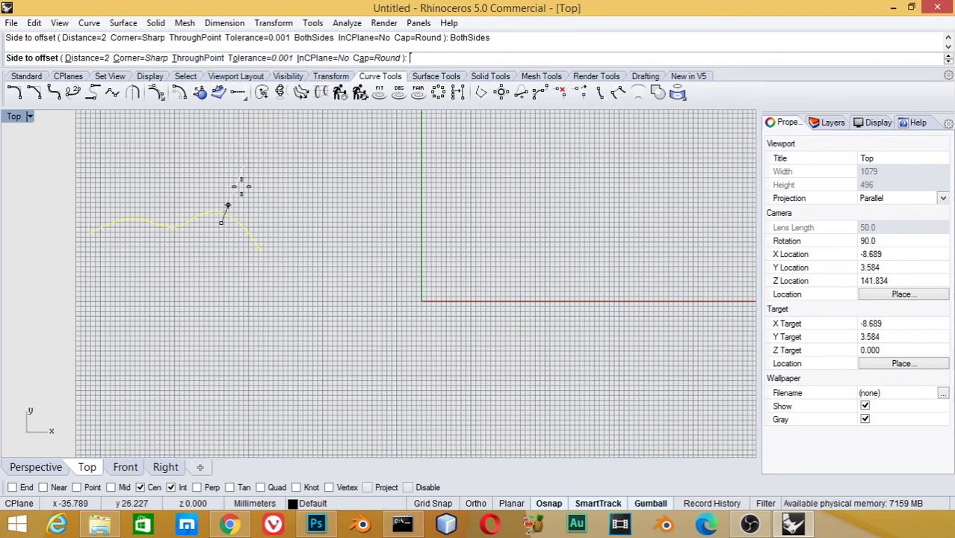
pyautogui.click(86, 57)
pyautogui.write('5')
pyautogui.press('Return')
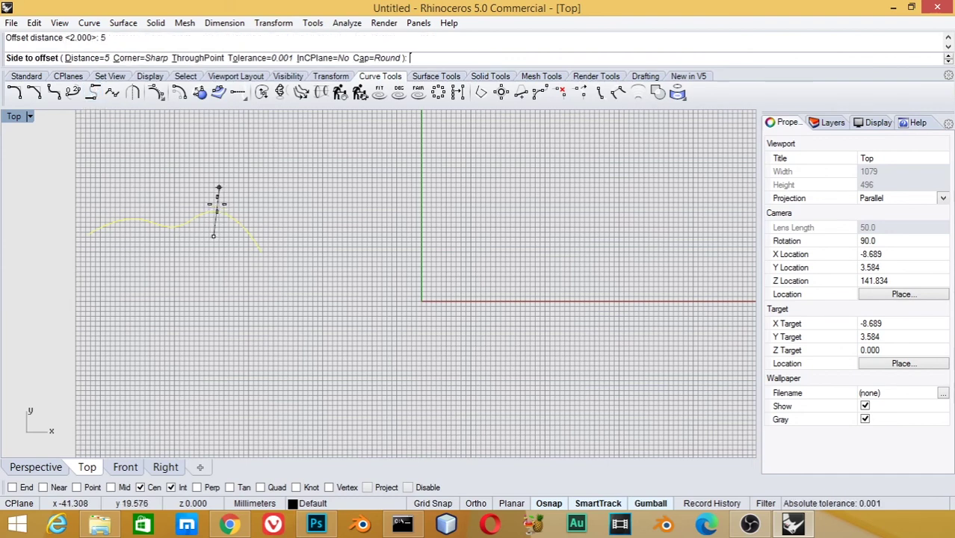
pyautogui.click(215, 196)
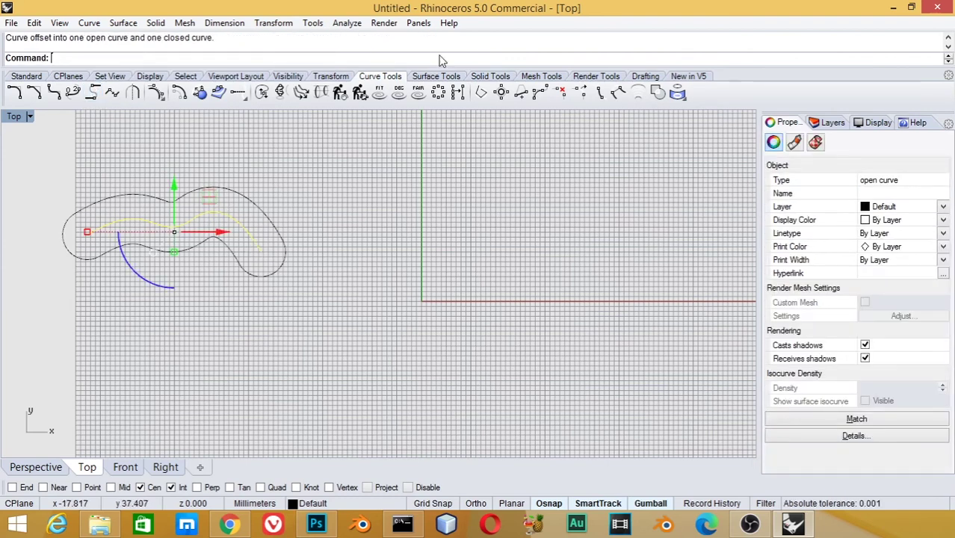
pyautogui.click(275, 274)
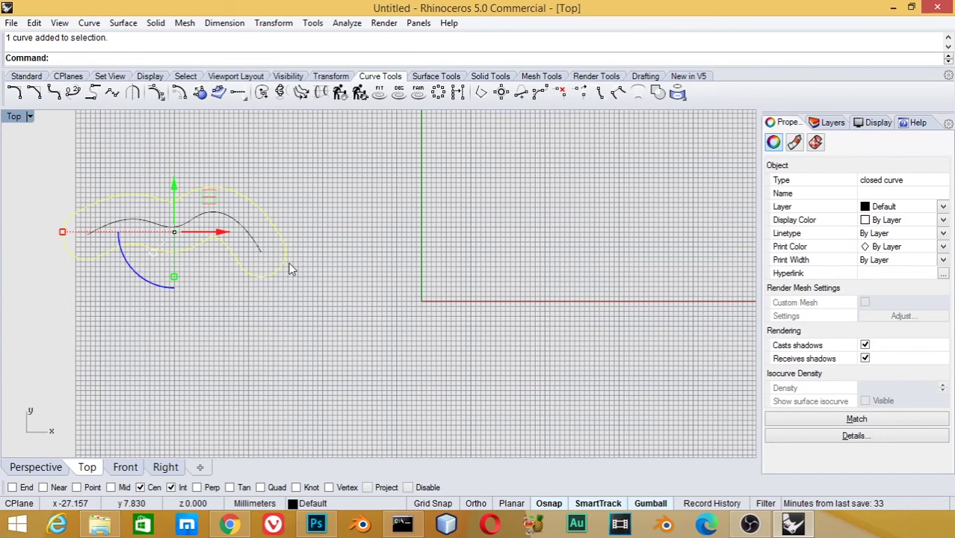
pyautogui.moveTo(257, 349); pyautogui.dragTo(315, 261, button='right')
# Step: Draw a straight slanted line beneath the wavy outline
pyautogui.write('L]')
pyautogui.press('Return')
pyautogui.press('Return')
pyautogui.click(113, 361)
pyautogui.click(392, 324)
pyautogui.press('Return')
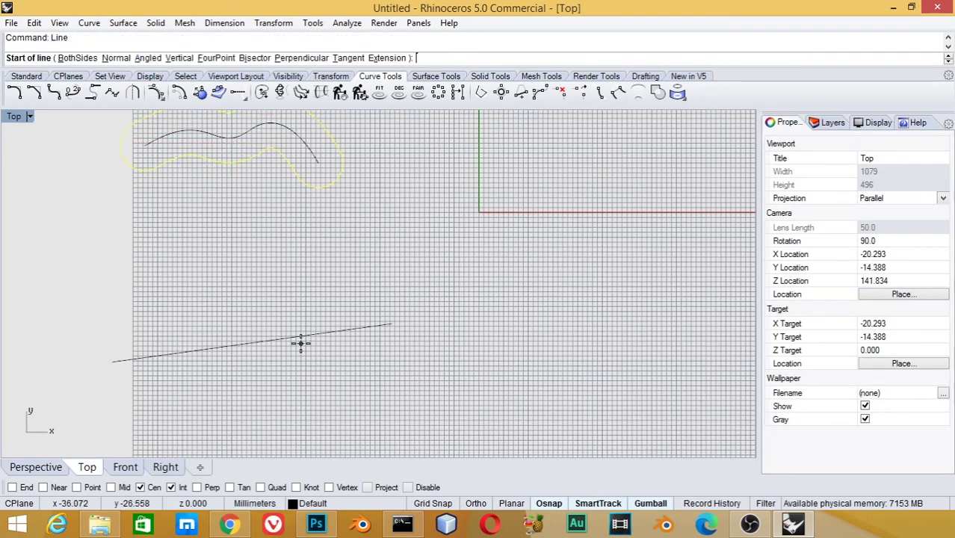
pyautogui.press('Escape')
pyautogui.click(314, 334)
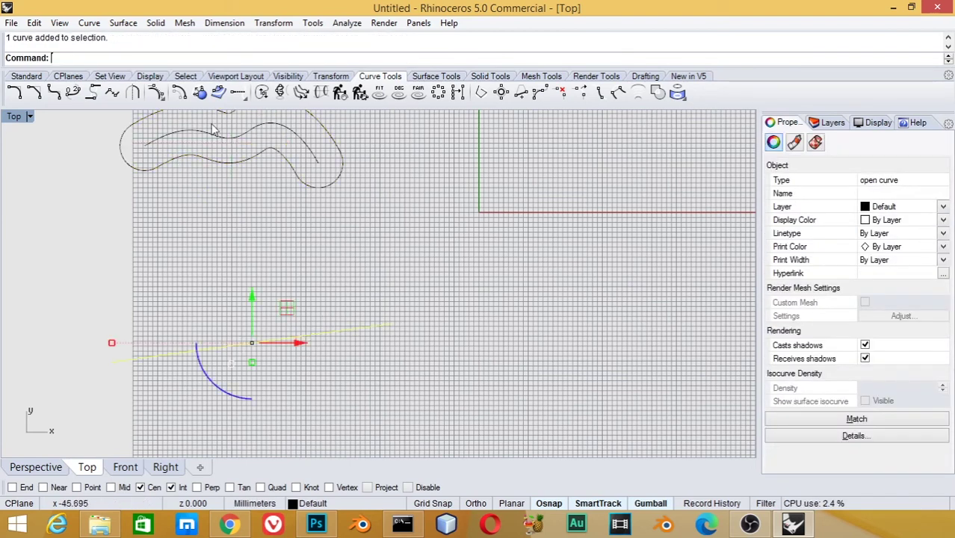
# Step: Make a trial uncapped offset of the line at distance 3, then delete it
pyautogui.click(178, 92)
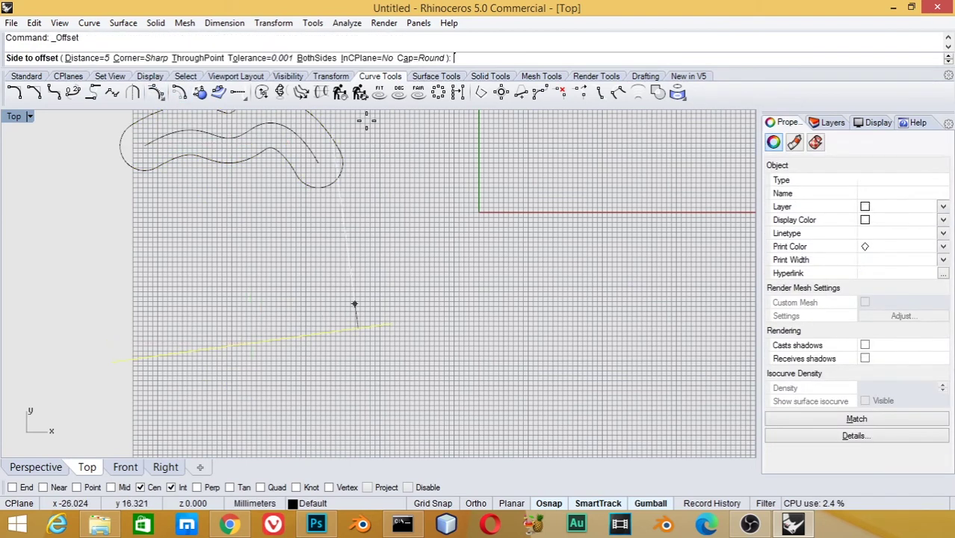
pyautogui.click(417, 58)
pyautogui.click(73, 58)
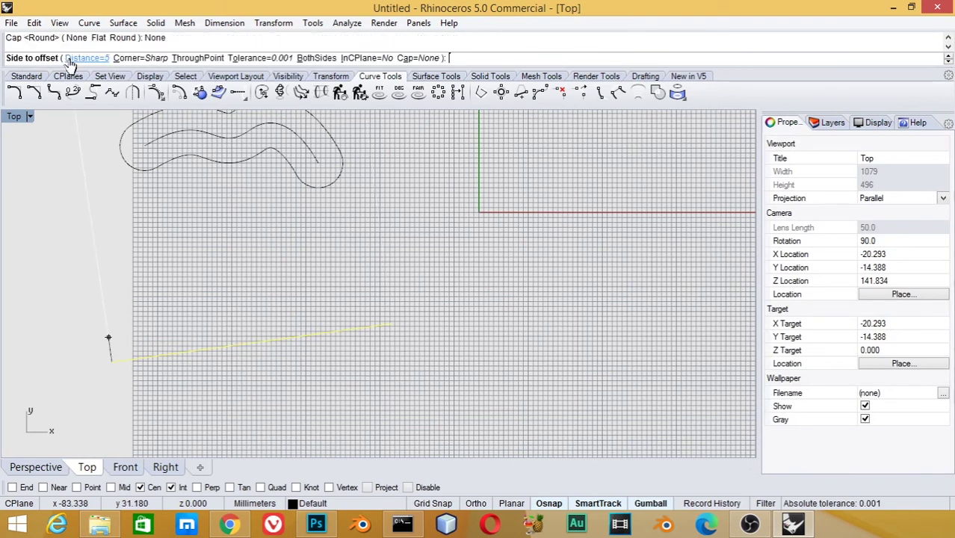
pyautogui.click(86, 59)
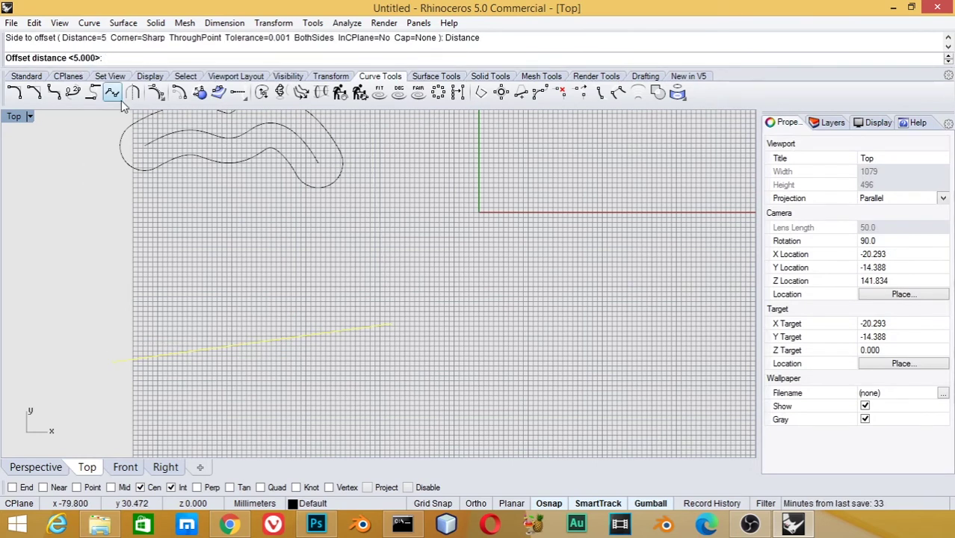
pyautogui.write('23')
pyautogui.press('Return')
pyautogui.click(246, 313)
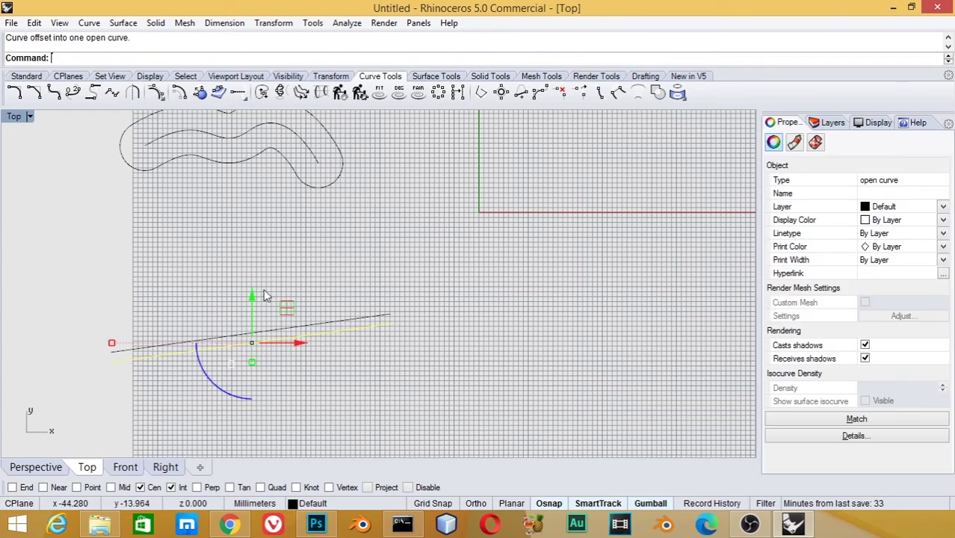
pyautogui.click(317, 326)
pyautogui.press('Delete')
# Step: Make a BothSides offset of the line at distance 2, then delete the offset lines
pyautogui.click(312, 343)
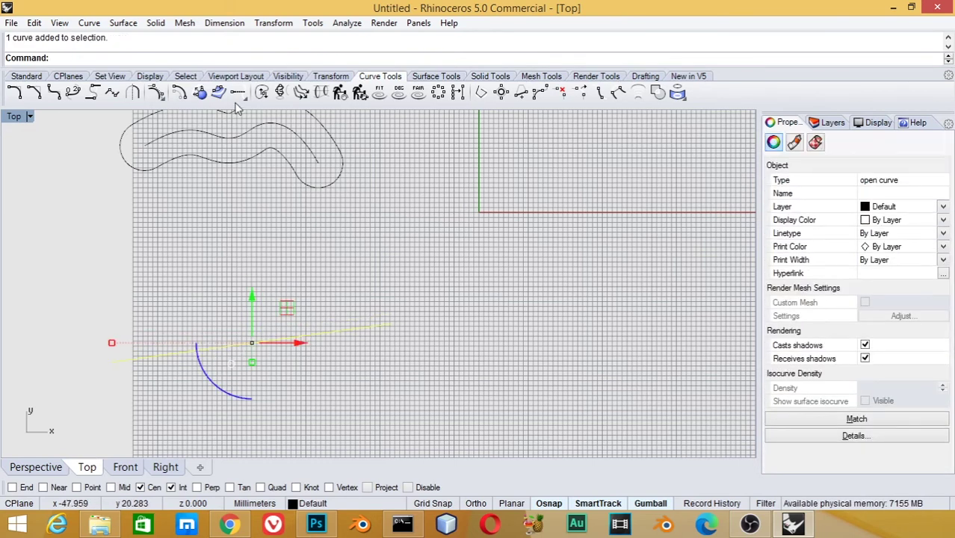
pyautogui.click(261, 92)
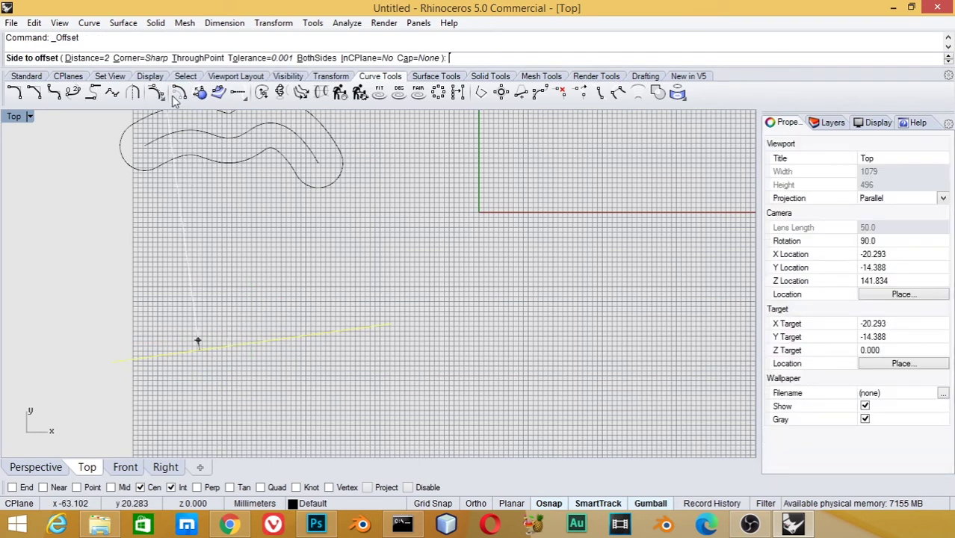
pyautogui.click(316, 57)
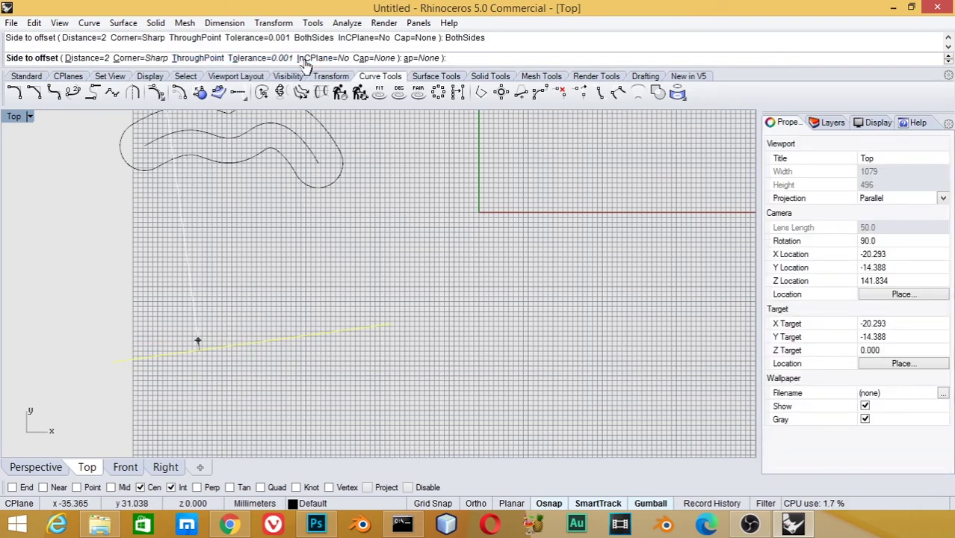
pyautogui.click(224, 322)
pyautogui.press('Escape')
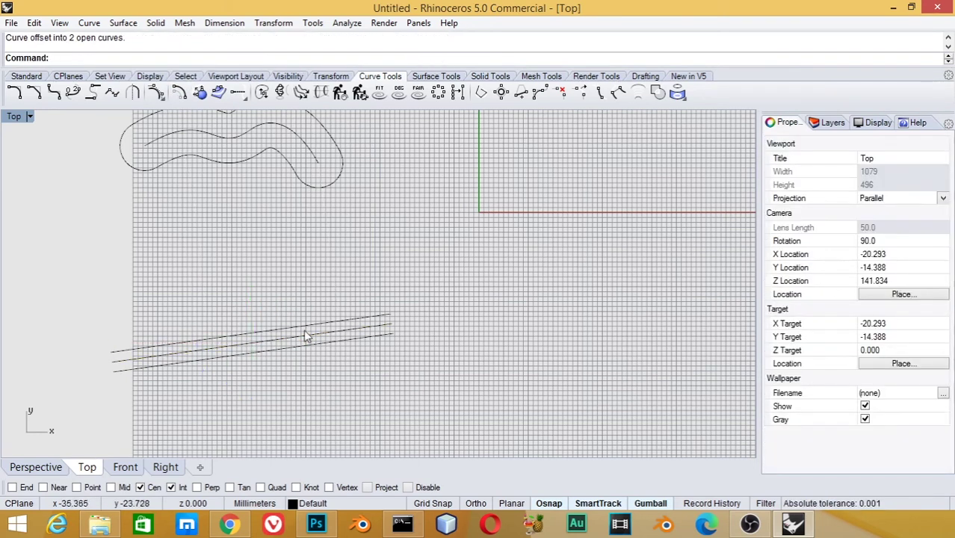
pyautogui.click(313, 342)
pyautogui.press('Delete')
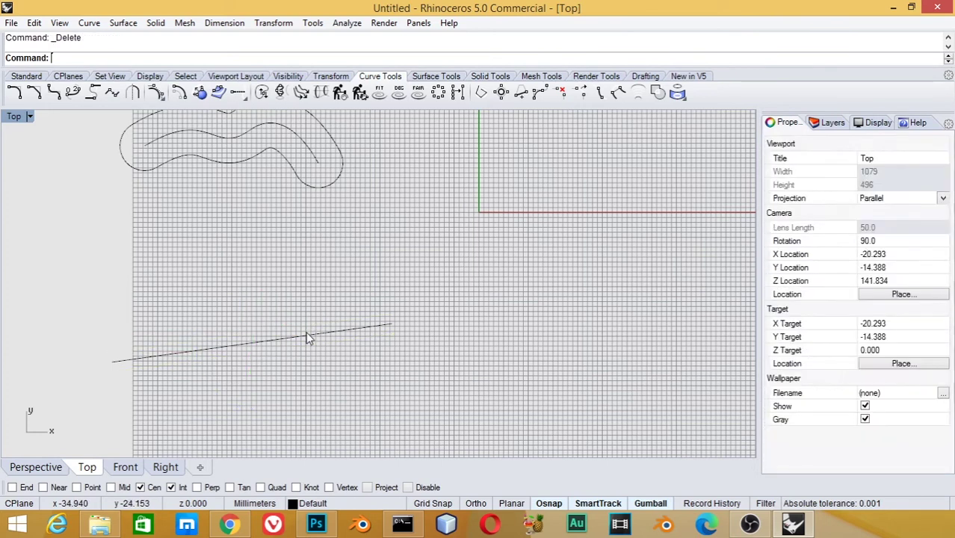
pyautogui.click(307, 336)
# Step: Wrap the line in a round-capped outline offset on both sides, then pan to the origin
pyautogui.click(156, 92)
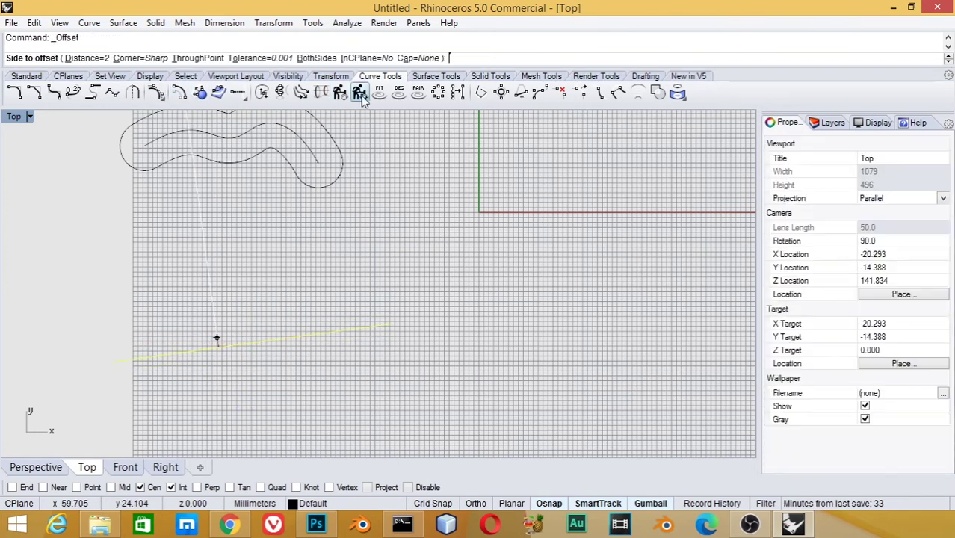
pyautogui.click(443, 57)
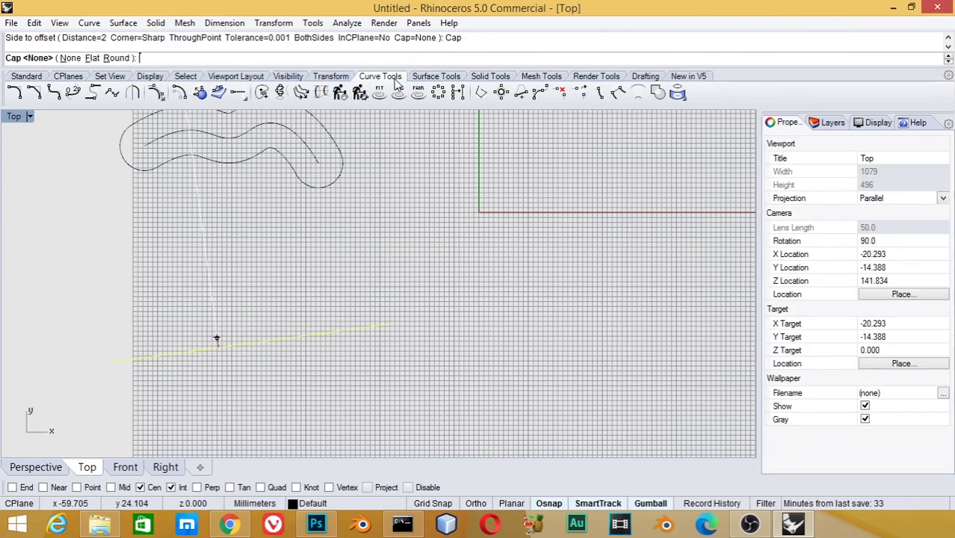
pyautogui.click(117, 58)
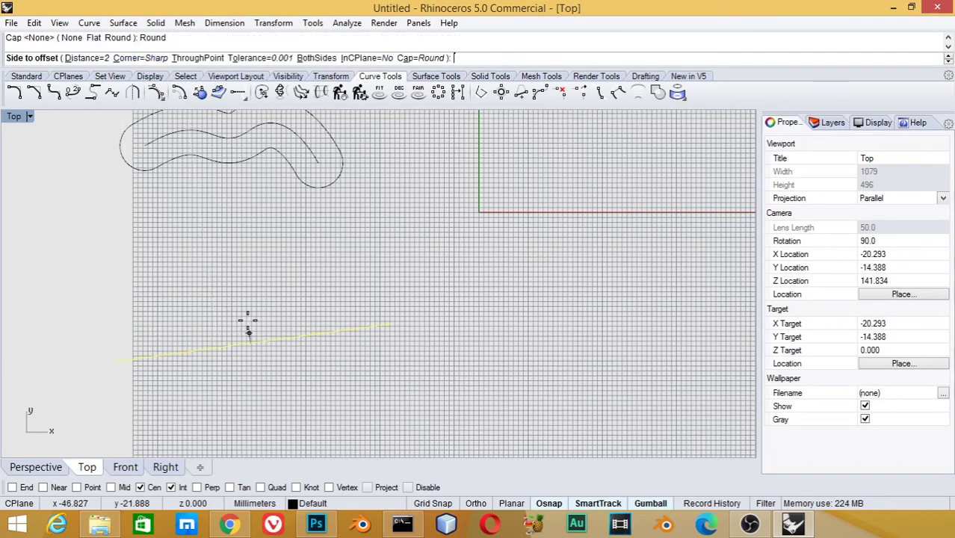
pyautogui.click(310, 57)
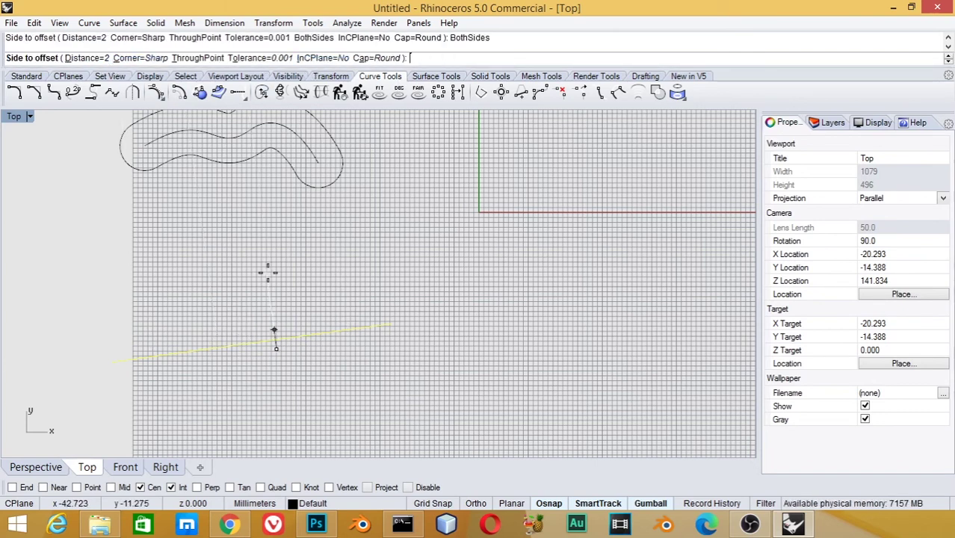
pyautogui.click(348, 306)
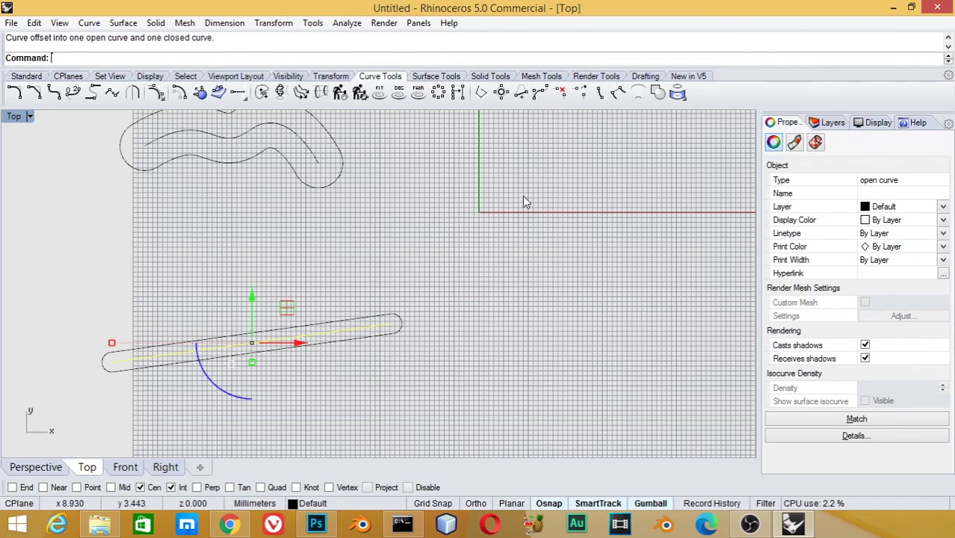
pyautogui.moveTo(523, 198); pyautogui.dragTo(356, 320, button='right')
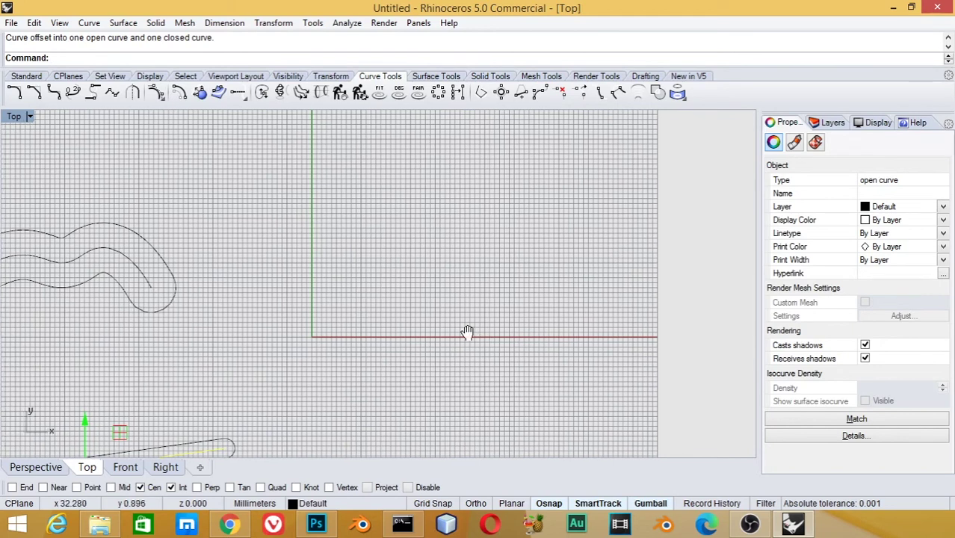
pyautogui.moveTo(466, 330); pyautogui.dragTo(367, 340, button='right')
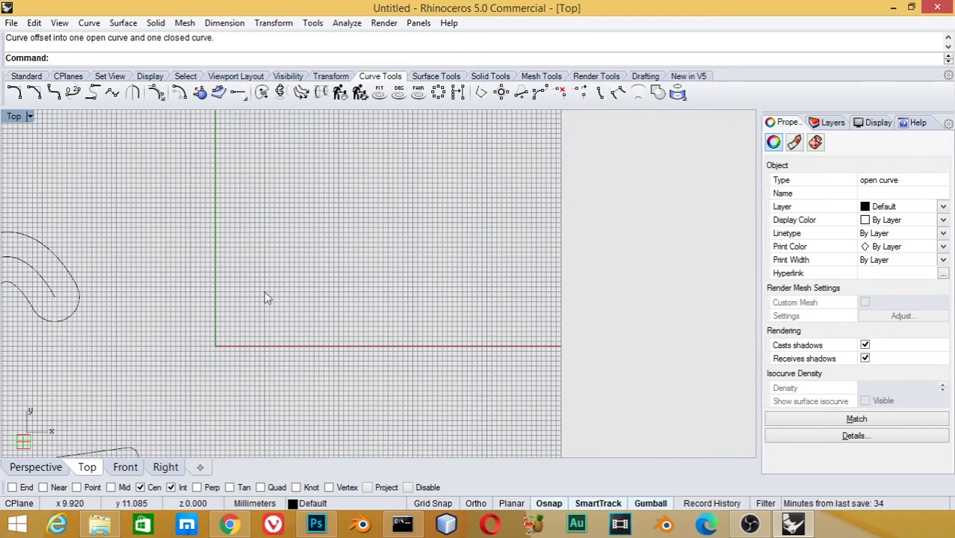
# Step: Draw two rectangles side by side in the empty area above the origin
pyautogui.write('rec')
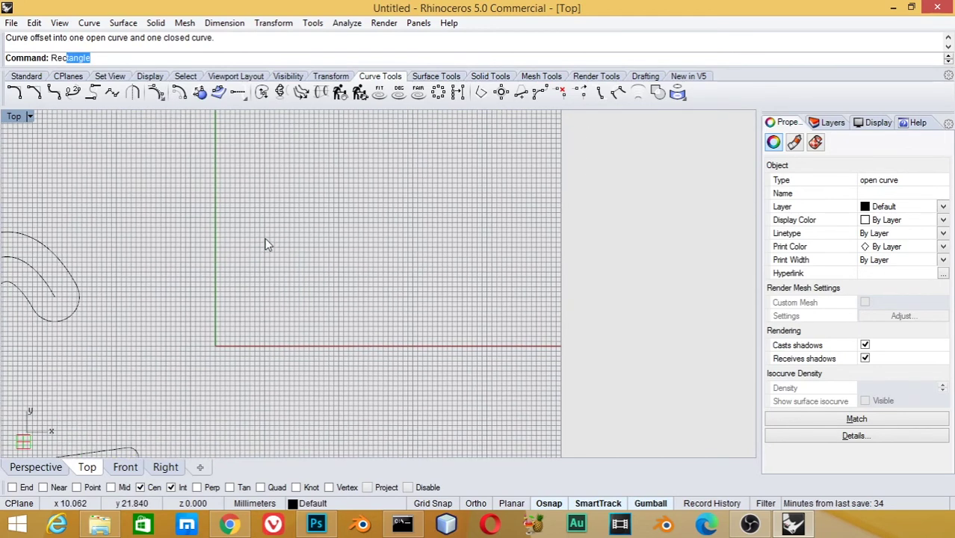
pyautogui.press('Return')
pyautogui.click(474, 152)
pyautogui.press('Return')
pyautogui.click(324, 169)
pyautogui.click(241, 219)
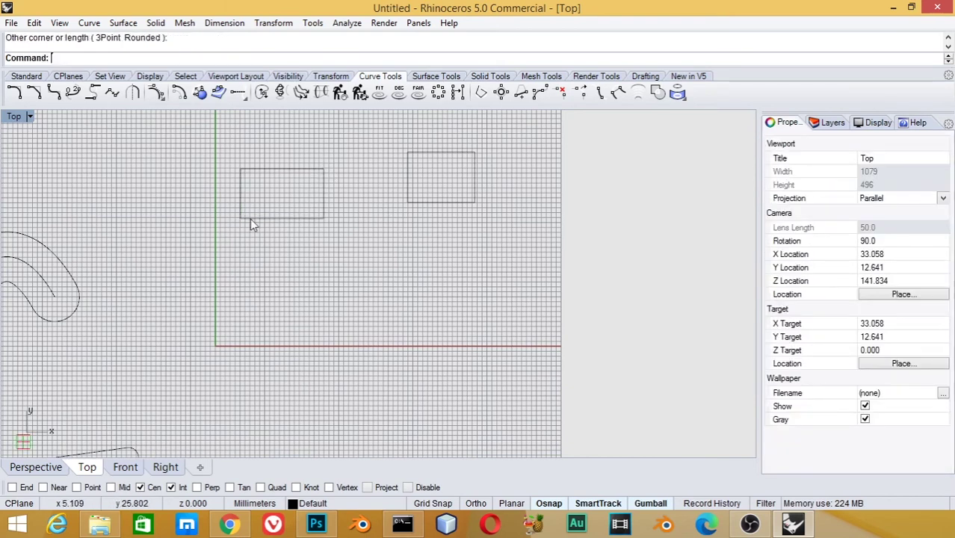
pyautogui.click(382, 302)
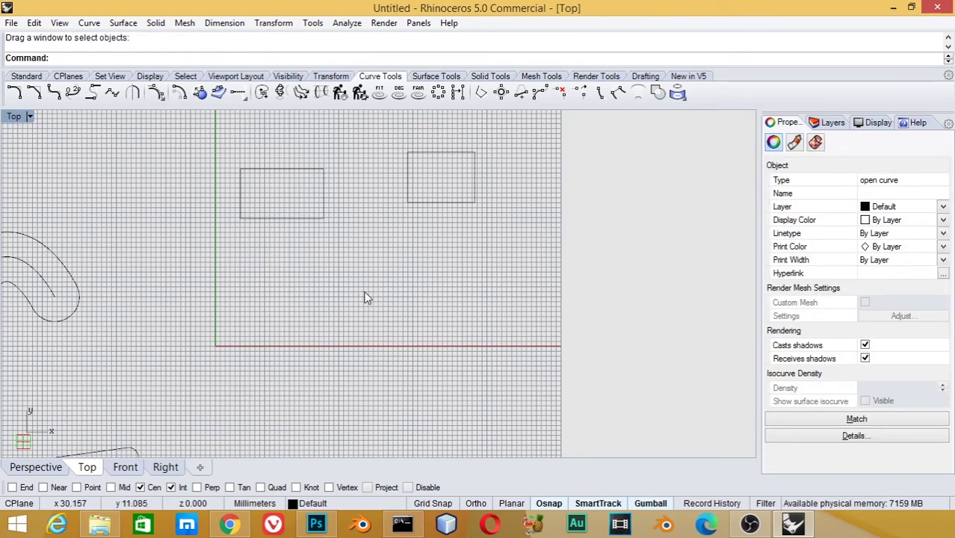
# Step: Draw a small circle below the two rectangles
pyautogui.write('Ccircle')
pyautogui.press('Return')
pyautogui.click(370, 300)
pyautogui.click(385, 314)
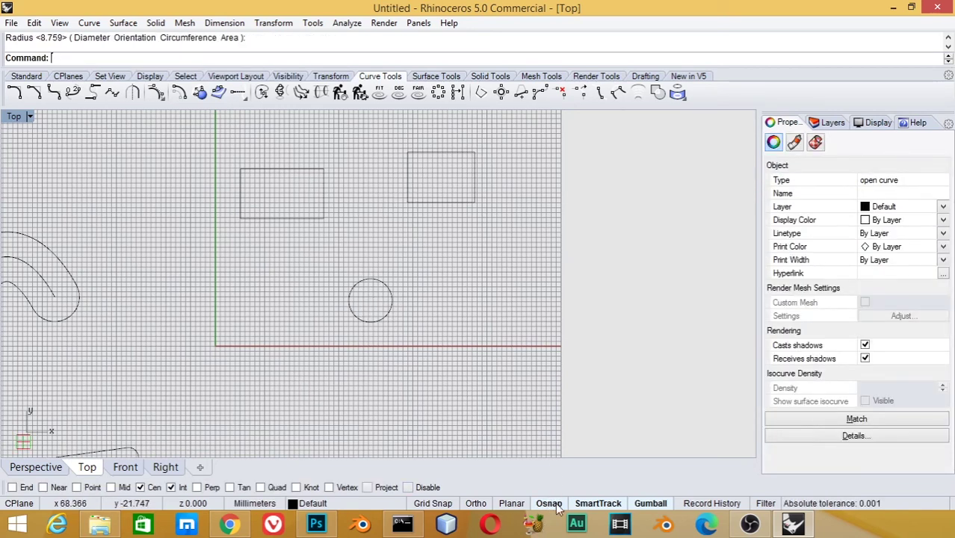
pyautogui.write('line')
pyautogui.press('Return')
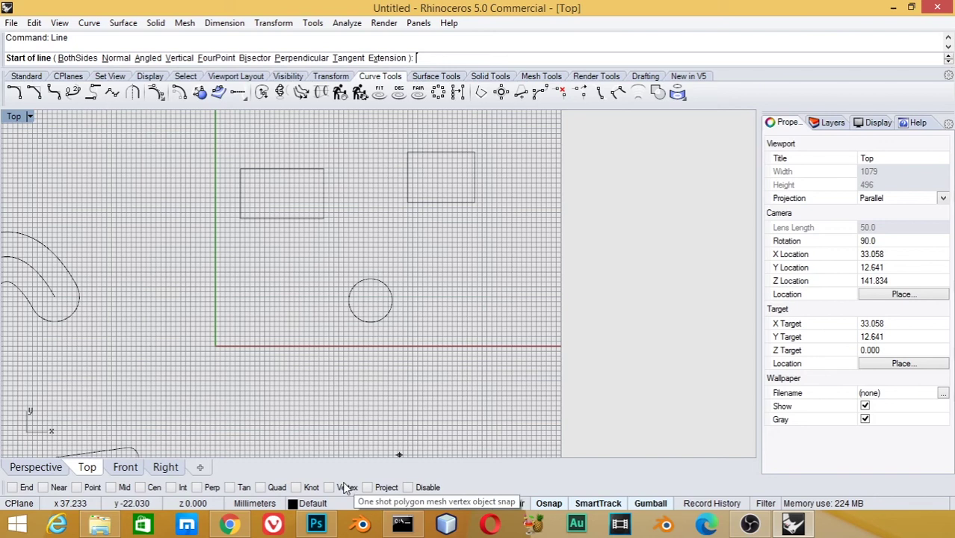
# Step: Draw a line from midway between the rectangles' inner corners to the circle's top quadrant
pyautogui.press('ctrl')
pyautogui.press('ctrl')
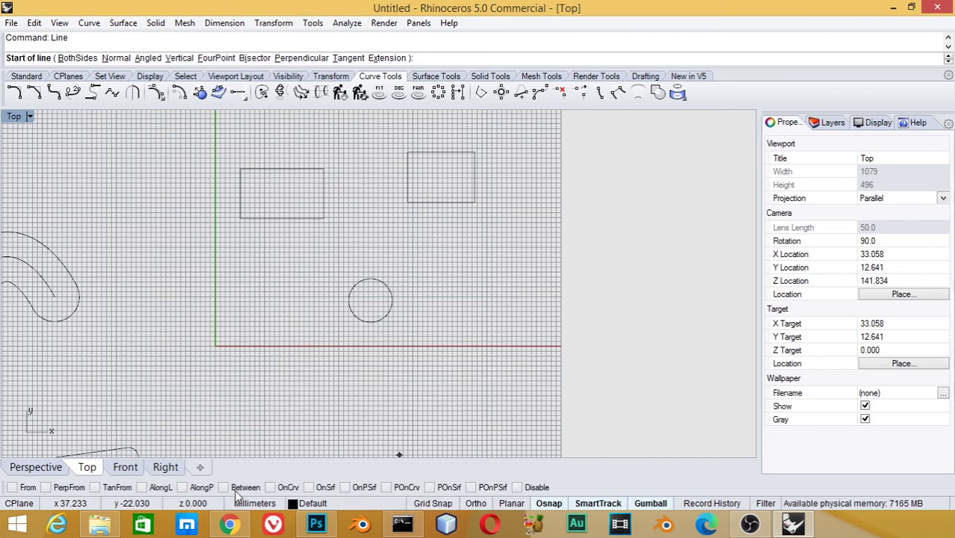
pyautogui.click(239, 487)
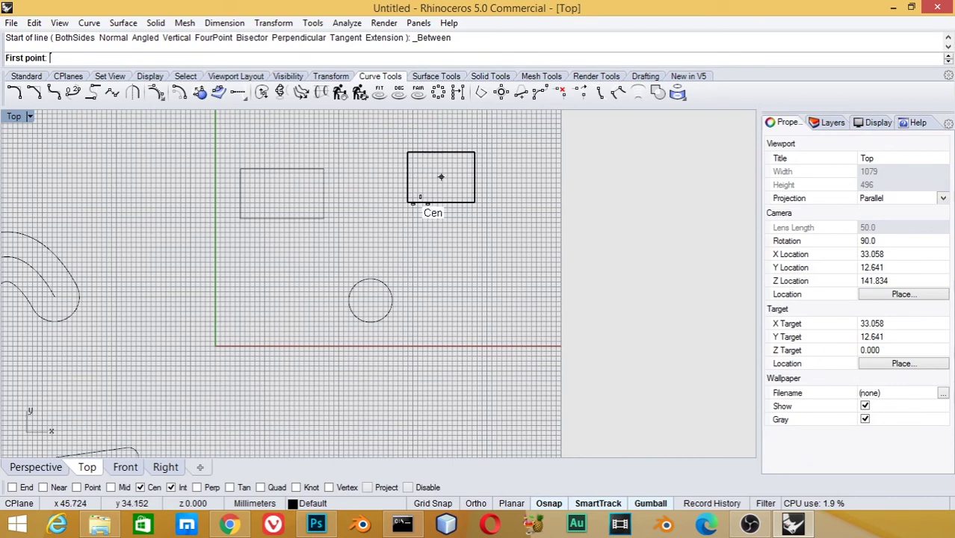
pyautogui.click(409, 203)
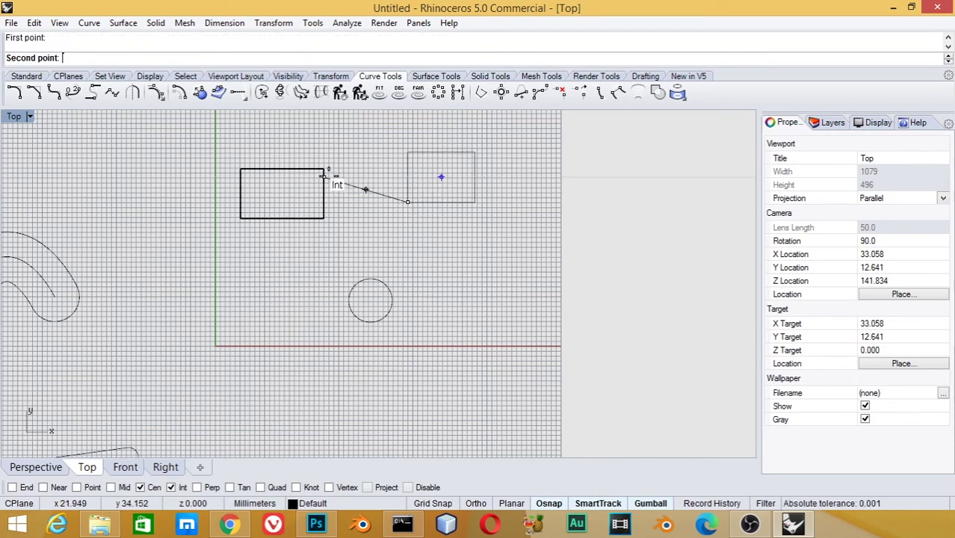
pyautogui.click(323, 169)
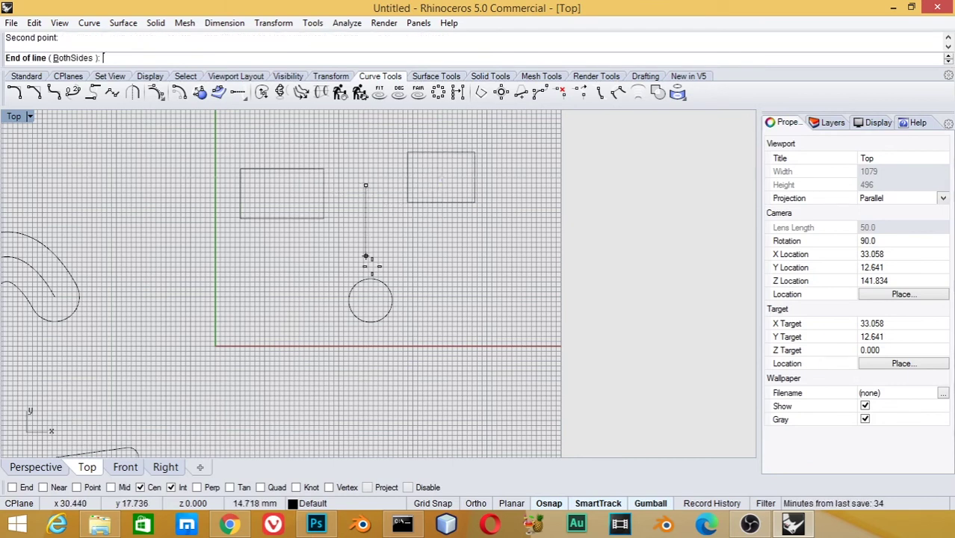
pyautogui.click(259, 487)
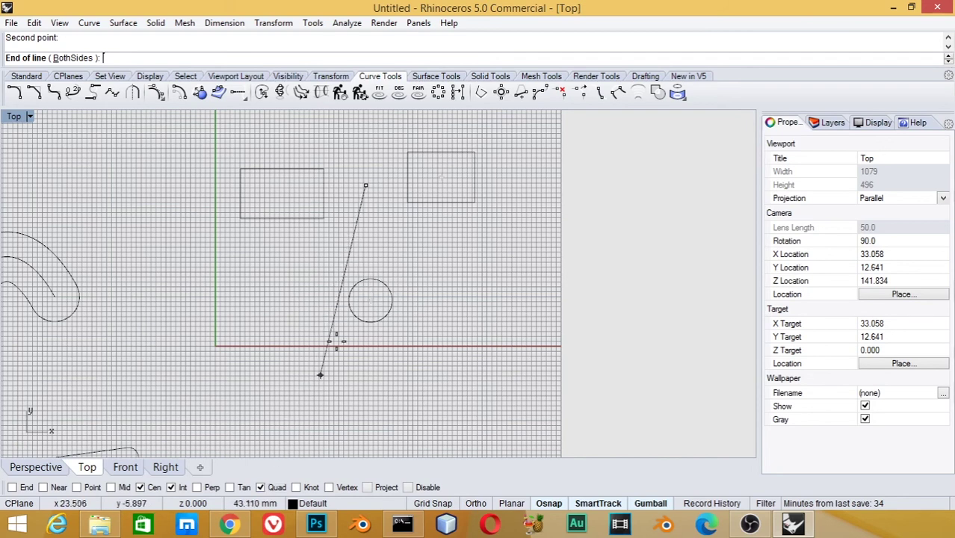
pyautogui.click(369, 279)
pyautogui.click(371, 242)
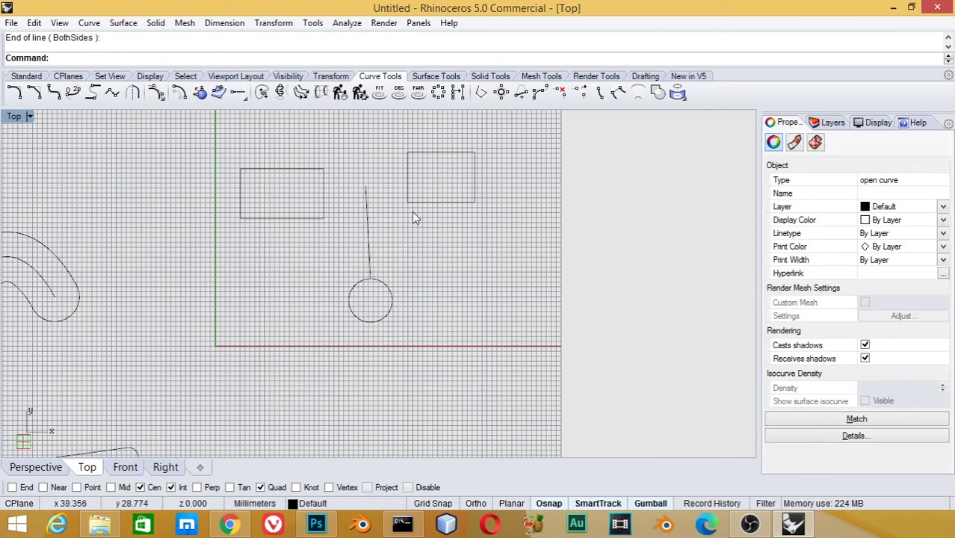
pyautogui.moveTo(519, 346); pyautogui.dragTo(397, 229, button='right')
# Step: Draw a square and a rectangle overlapping its lower-left corner
pyautogui.write('rec')
pyautogui.press('Return')
pyautogui.click(411, 276)
pyautogui.click(336, 351)
pyautogui.press('Return')
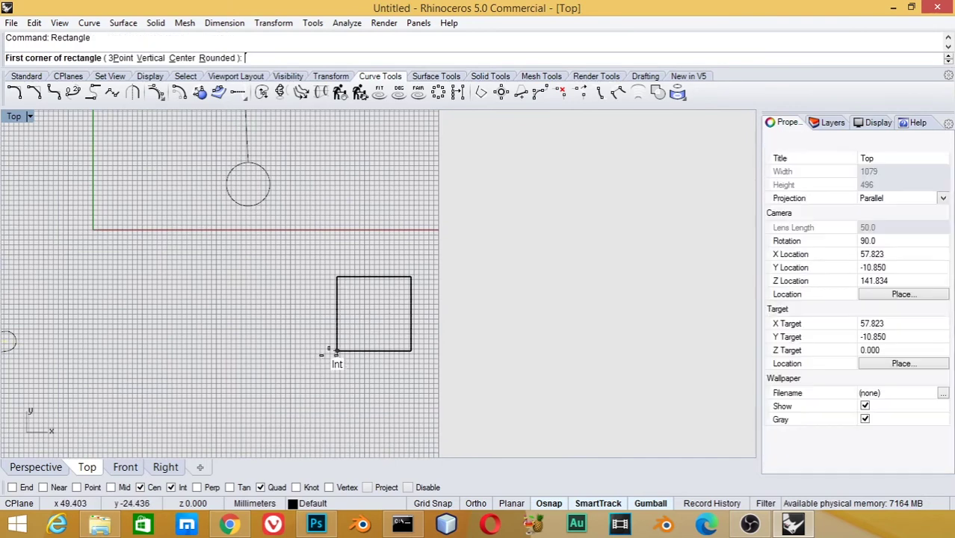
pyautogui.click(349, 336)
pyautogui.click(242, 418)
pyautogui.moveTo(392, 377); pyautogui.dragTo(361, 273, button='right')
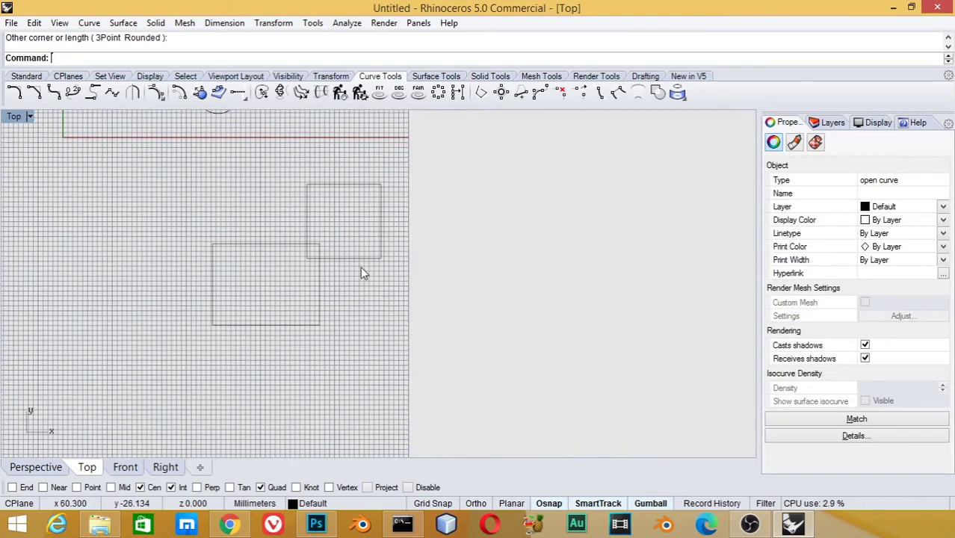
pyautogui.scroll(2, 323, 249)
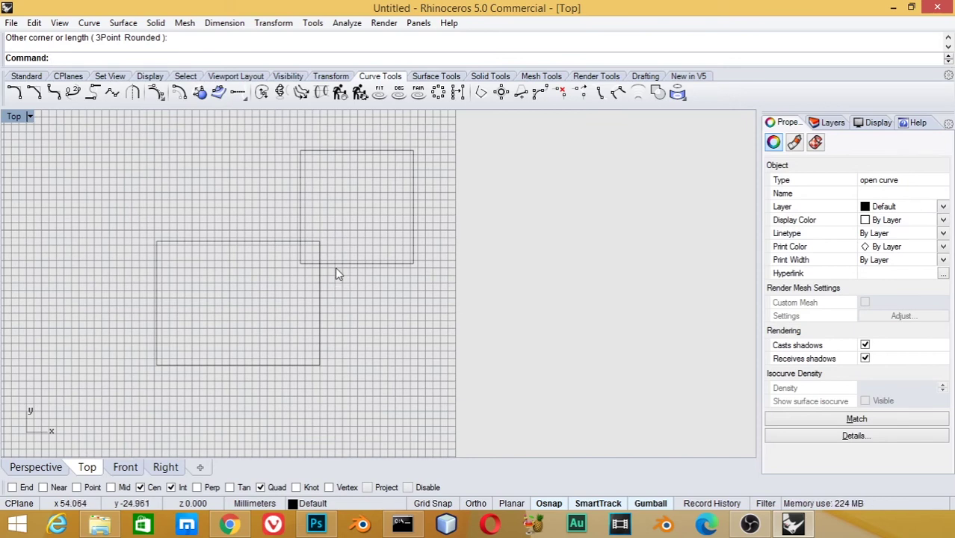
# Step: Merge both rectangles with Curve Boolean into one stepped outline
pyautogui.hotkey('ctrl', 'a')
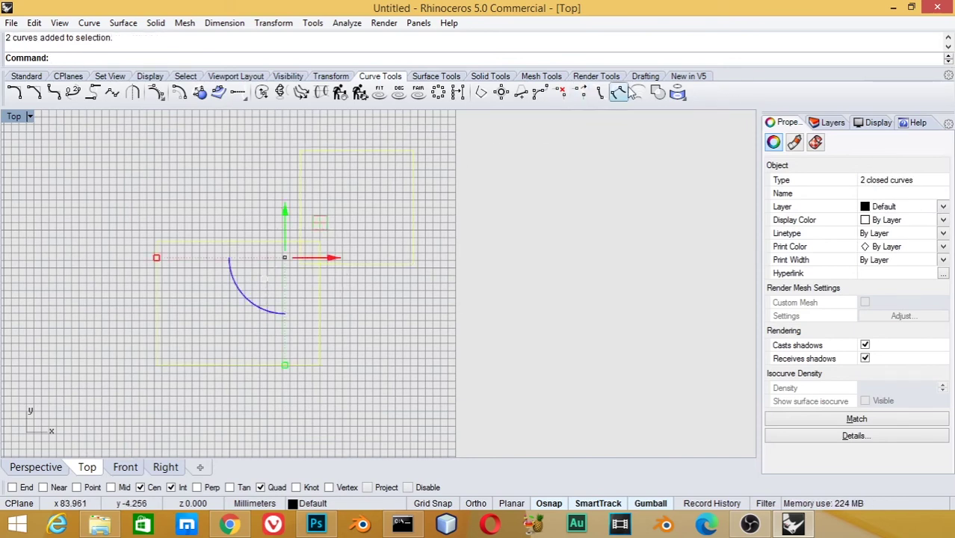
pyautogui.click(656, 92)
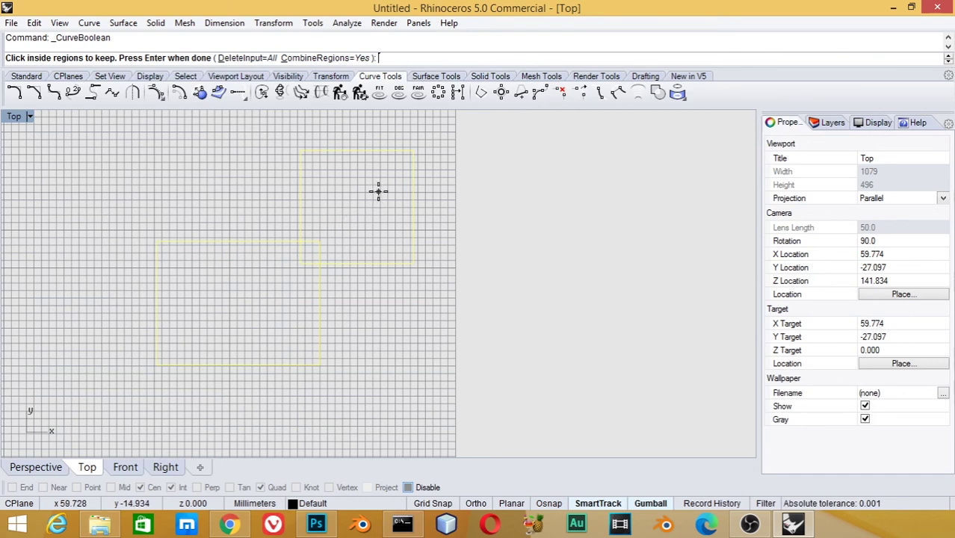
pyautogui.click(317, 248)
pyautogui.click(268, 299)
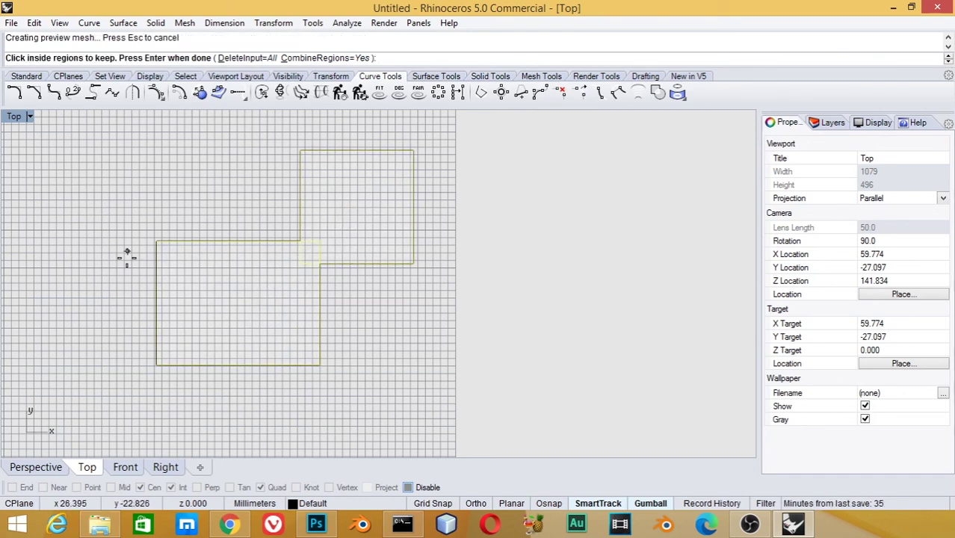
pyautogui.press('Return')
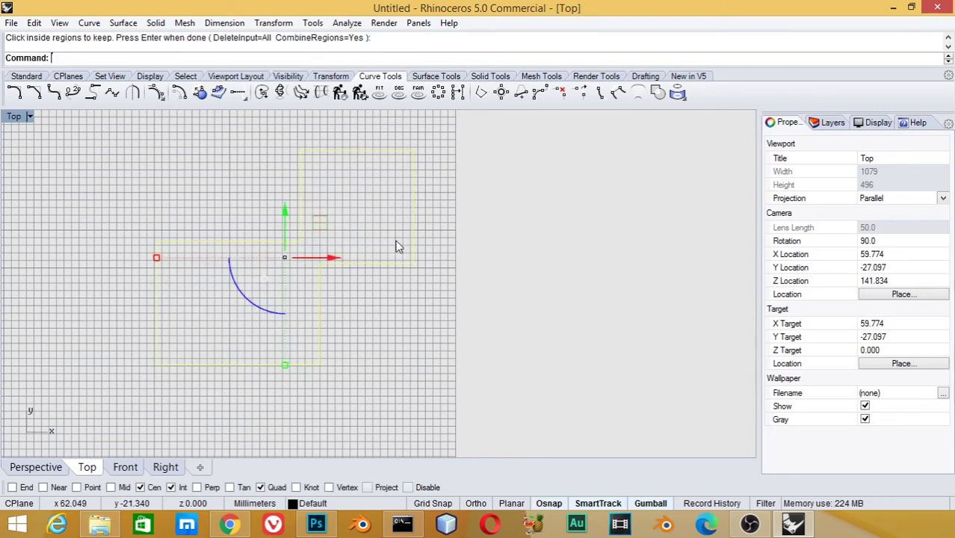
pyautogui.press('Escape')
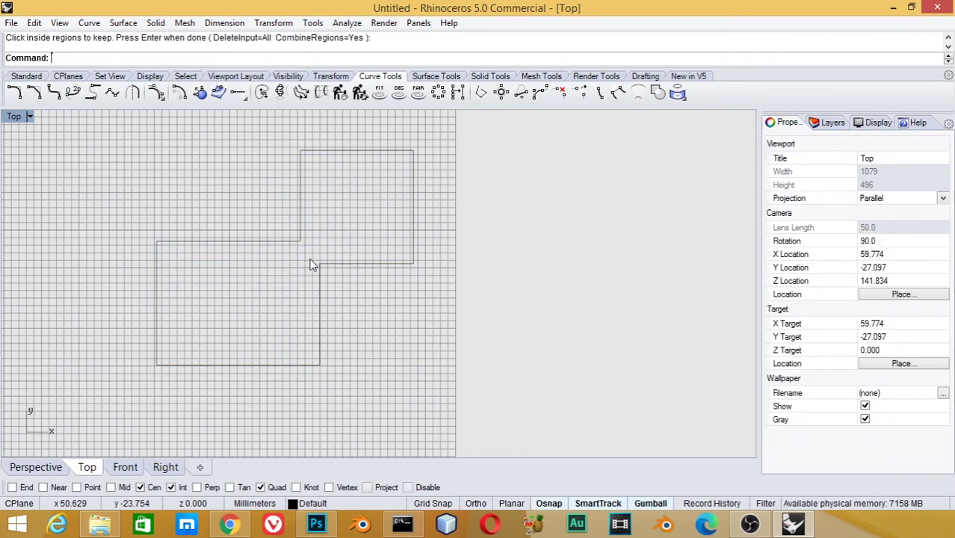
# Step: Draw a rectangle, a small square and a circle overlapping both
pyautogui.scroll(-3, 281, 256)
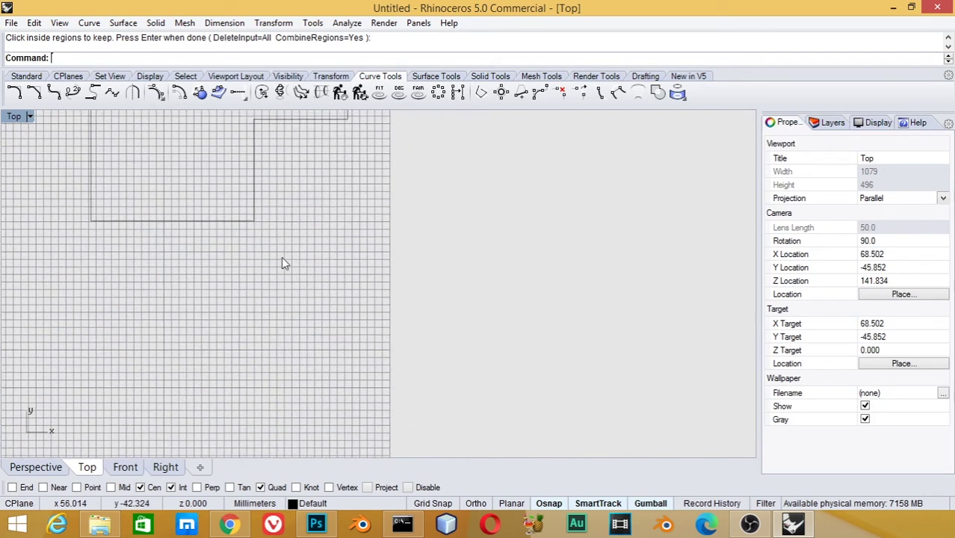
pyautogui.scroll(-3, 281, 256)
pyautogui.write('Rec')
pyautogui.press('Return')
pyautogui.click(300, 290)
pyautogui.click(252, 331)
pyautogui.press('Return')
pyautogui.click(203, 402)
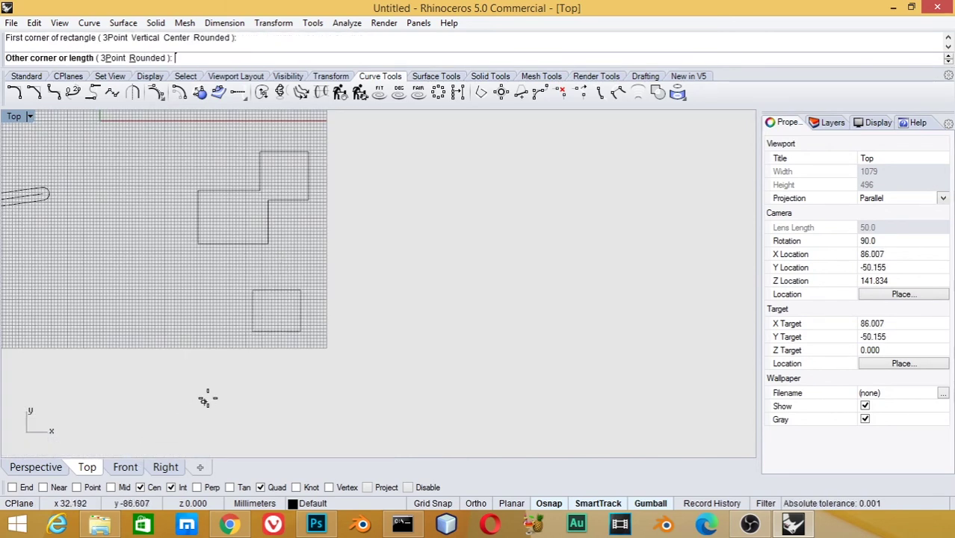
pyautogui.click(236, 369)
pyautogui.write('C')
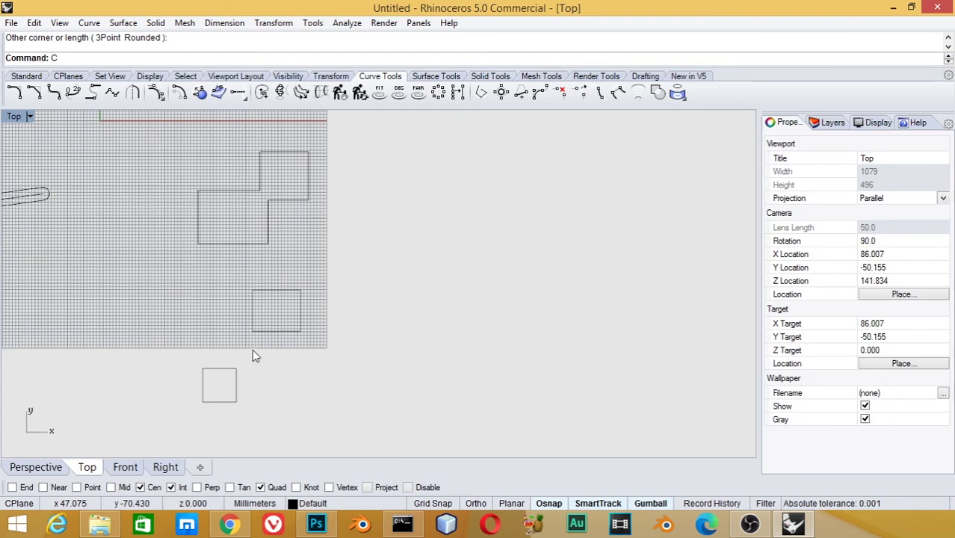
pyautogui.press('Return')
pyautogui.click(242, 355)
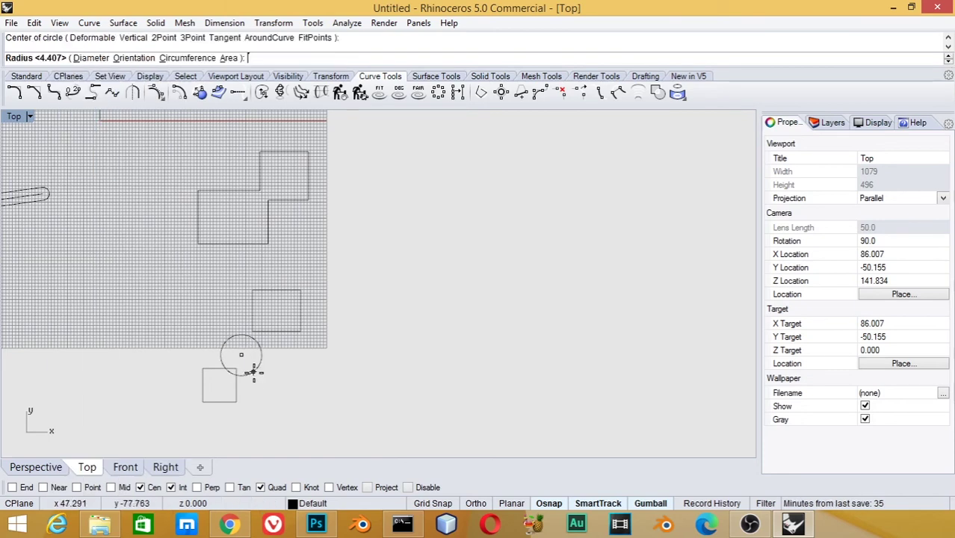
pyautogui.click(266, 382)
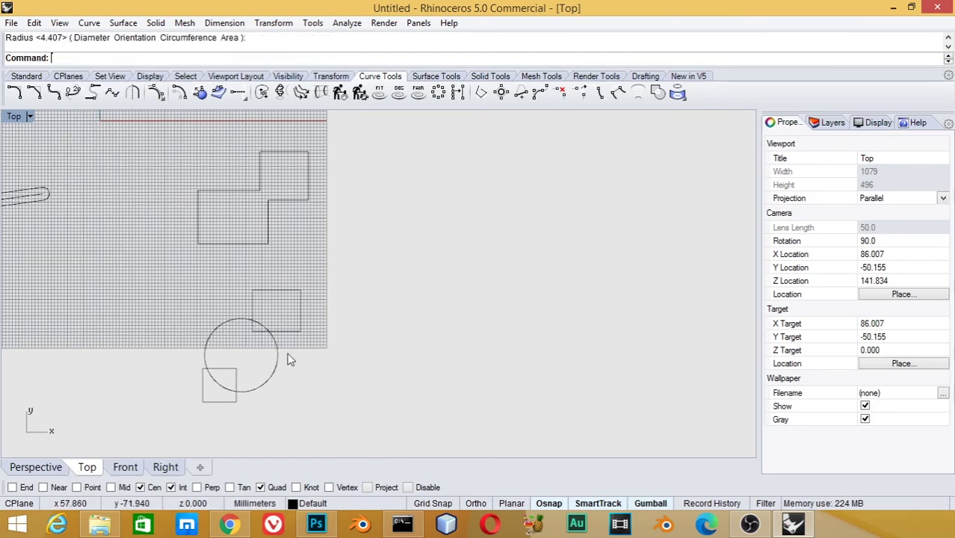
# Step: Merge the rectangle, circle and square with Curve Boolean into one combined outline
pyautogui.moveTo(298, 360); pyautogui.dragTo(191, 422)
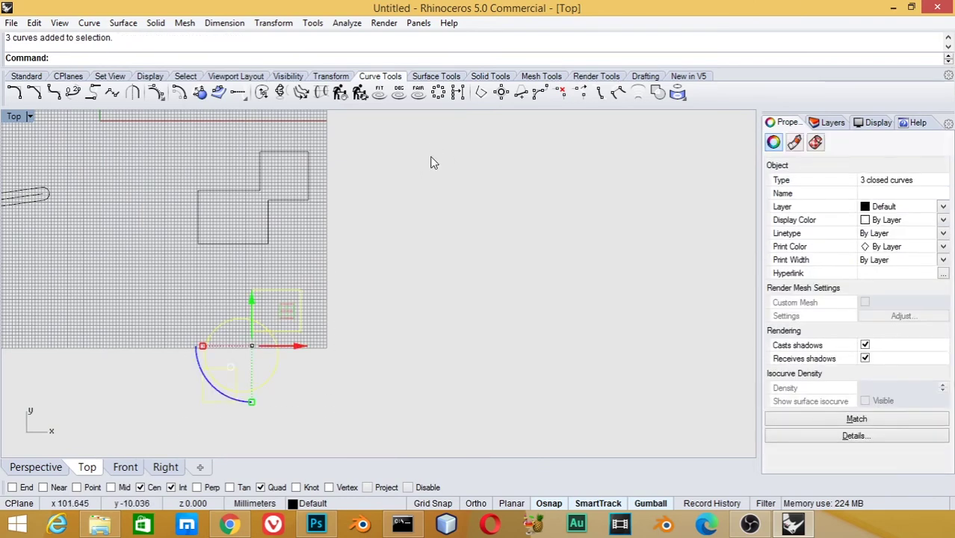
pyautogui.press('Return')
pyautogui.press('Escape')
pyautogui.press('Escape')
pyautogui.moveTo(353, 297); pyautogui.dragTo(198, 391)
pyautogui.click(658, 92)
pyautogui.click(270, 319)
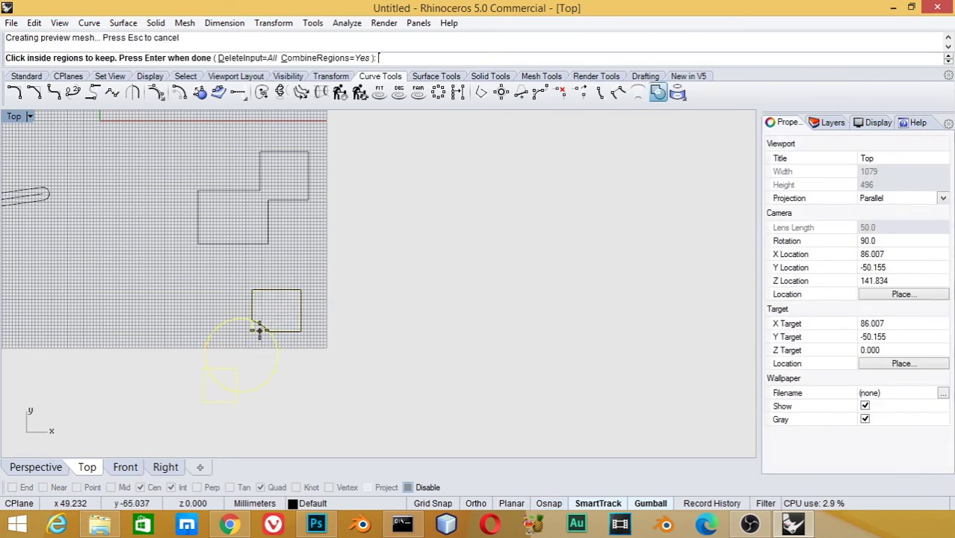
pyautogui.click(247, 351)
pyautogui.click(216, 388)
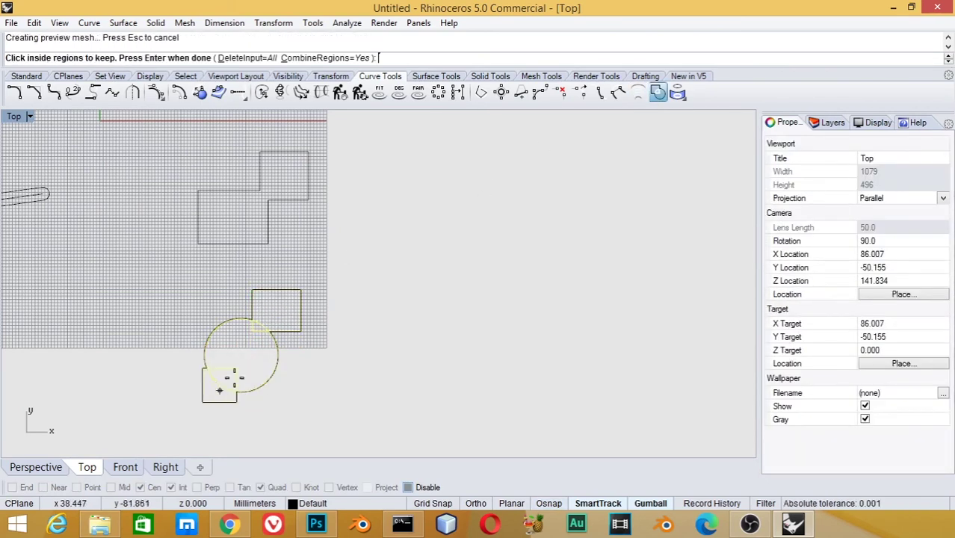
pyautogui.press('Return')
pyautogui.press('Escape')
pyautogui.scroll(2, 253, 334)
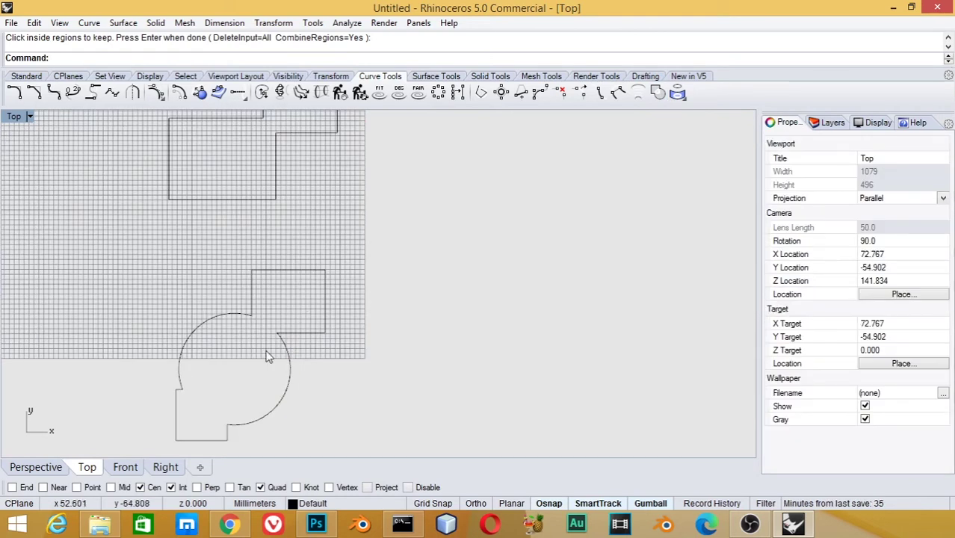
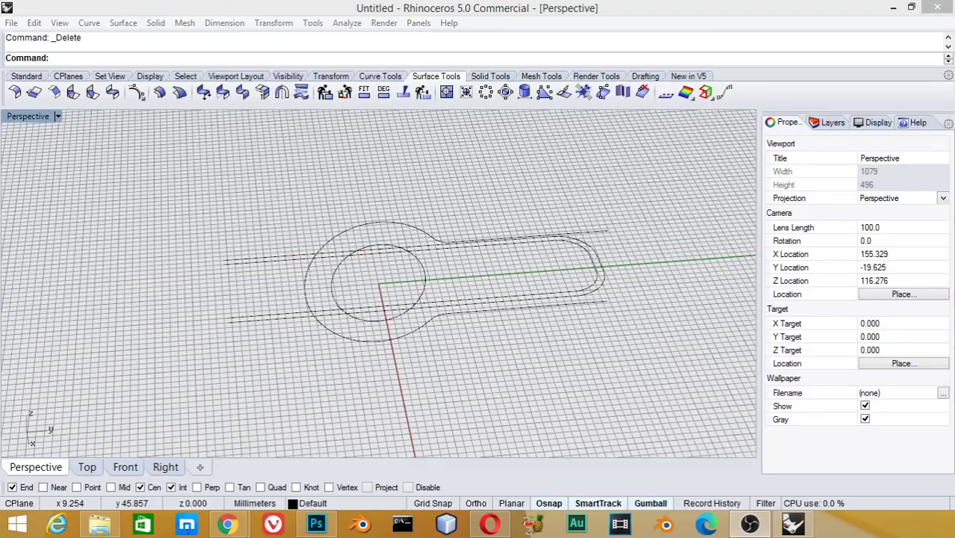
# Step: Select a slot curve and undo the accidental gumball move of it
pyautogui.moveTo(660, 298)
pyautogui.mouseDown(button='right')
pyautogui.moveTo(533, 296)
pyautogui.moveTo(586, 277)
pyautogui.moveTo(484, 280)
pyautogui.moveTo(535, 286)
pyautogui.moveTo(495, 289)
pyautogui.moveTo(275, 225)
pyautogui.mouseUp(button='right')
pyautogui.click(517, 239)
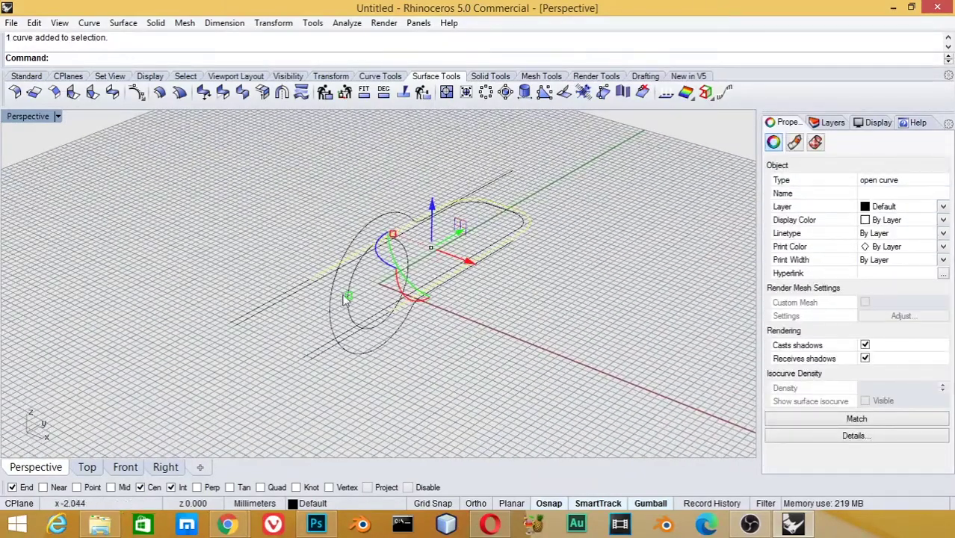
pyautogui.moveTo(358, 317); pyautogui.dragTo(336, 314, button='right')
pyautogui.moveTo(320, 270); pyautogui.dragTo(301, 290)
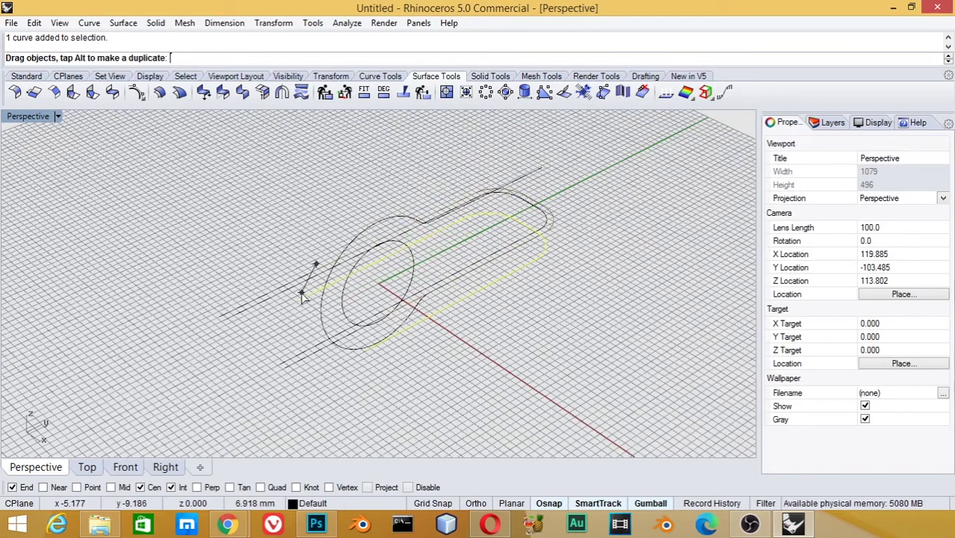
pyautogui.hotkey('ctrl', 'z')
pyautogui.press('Escape')
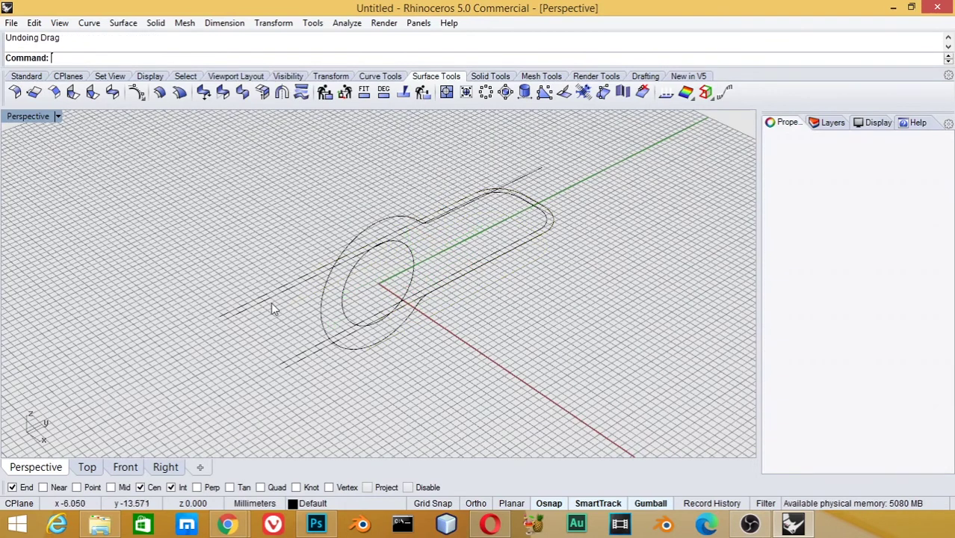
# Step: Window-select the four slot curves and Join them into two open curves
pyautogui.moveTo(270, 302); pyautogui.dragTo(296, 286, button='right')
pyautogui.moveTo(296, 286); pyautogui.dragTo(260, 358)
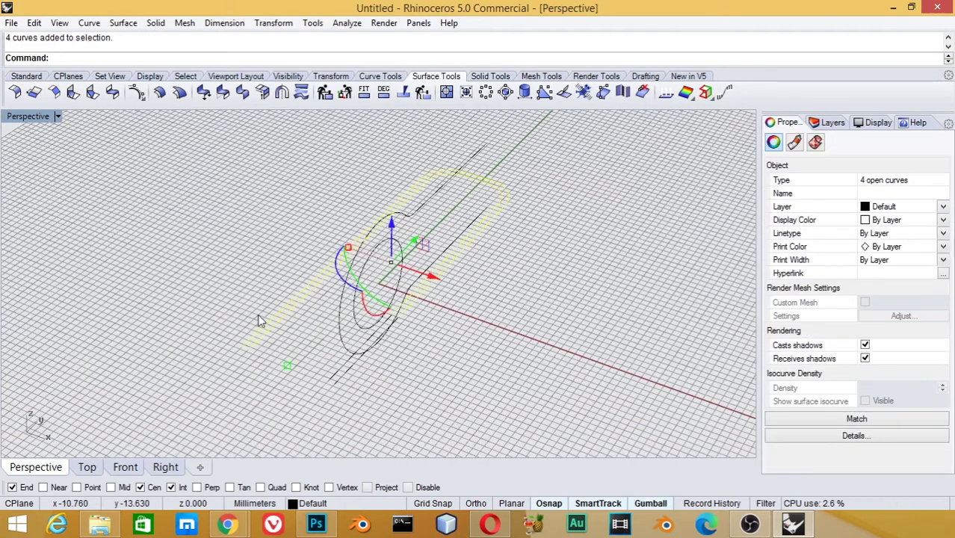
pyautogui.middleClick(231, 233)
pyautogui.click(226, 224)
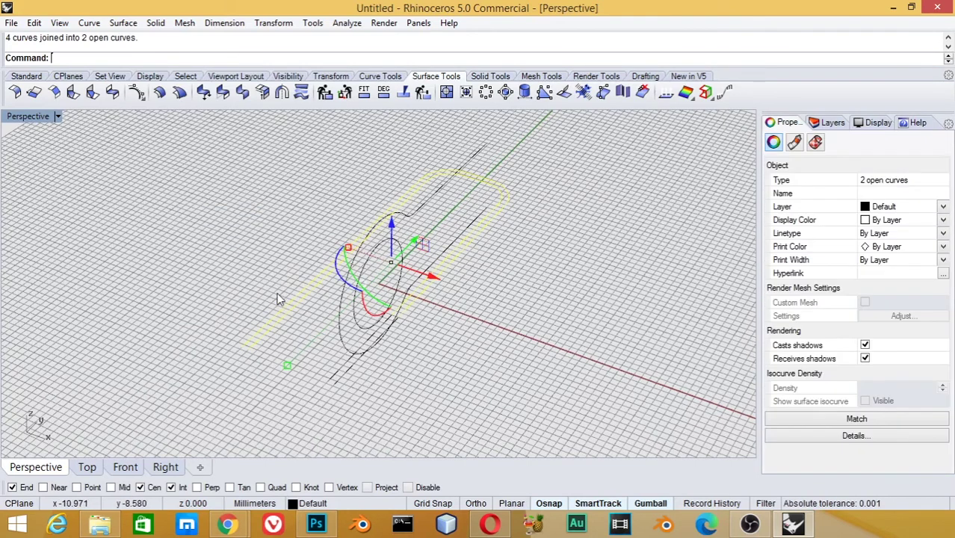
# Step: Reselect a slot curve, orbit around the curves, and dismiss the browser window
pyautogui.click(294, 305)
pyautogui.click(295, 305)
pyautogui.moveTo(430, 353)
pyautogui.mouseDown(button='right')
pyautogui.moveTo(533, 337)
pyautogui.moveTo(555, 343)
pyautogui.mouseUp(button='right')
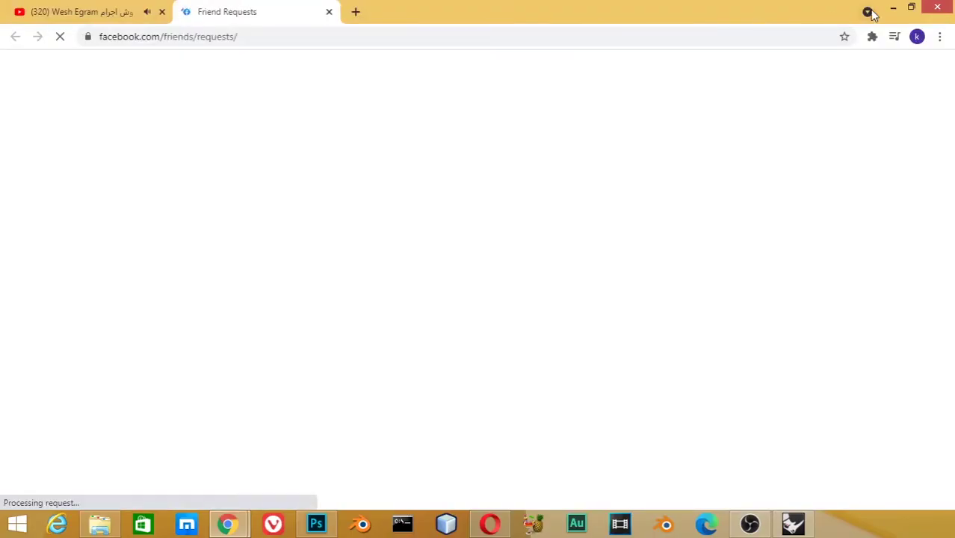
pyautogui.click(892, 8)
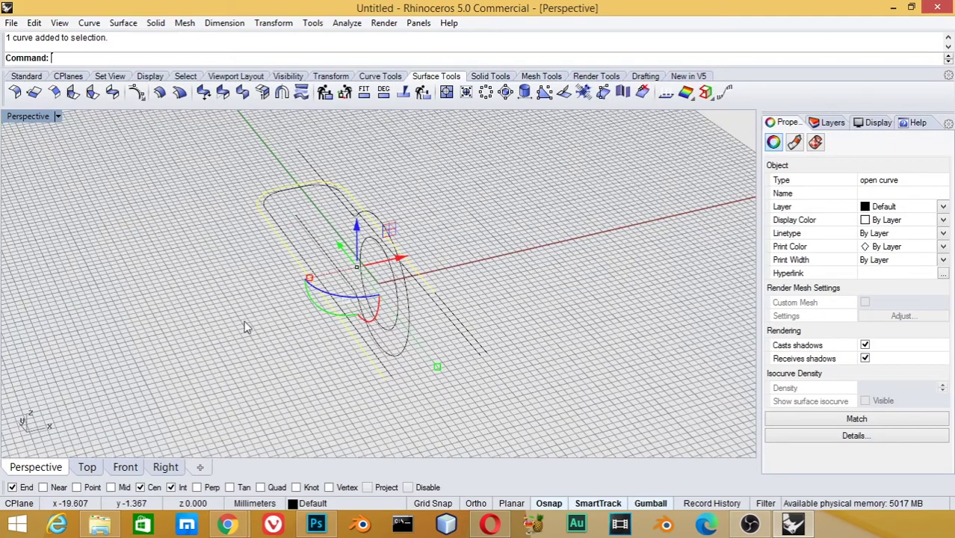
# Step: Window-select and Join the four slot curves into two open curves, then select the long curve
pyautogui.scroll(2, 465, 286)
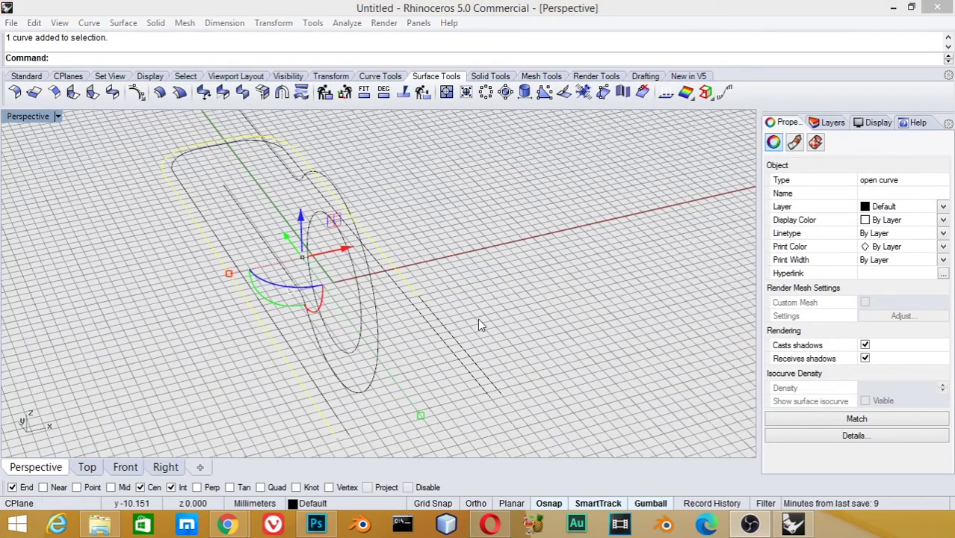
pyautogui.press('Escape')
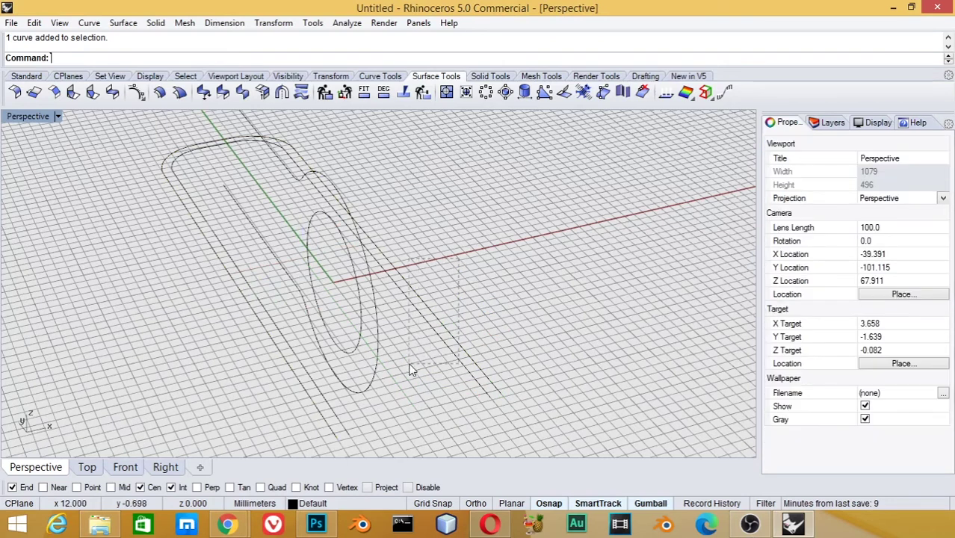
pyautogui.moveTo(409, 370); pyautogui.dragTo(399, 369)
pyautogui.middleClick(443, 228)
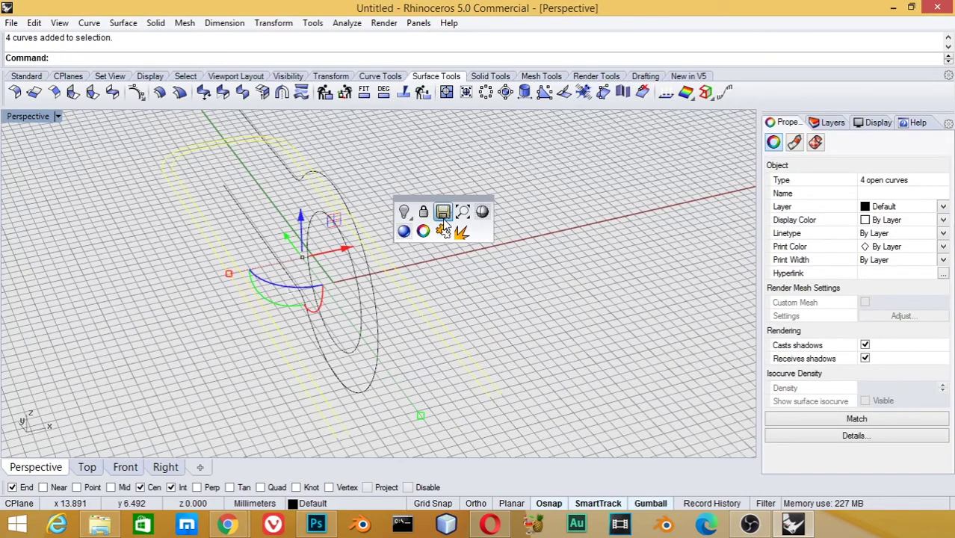
pyautogui.click(443, 230)
pyautogui.press('Escape')
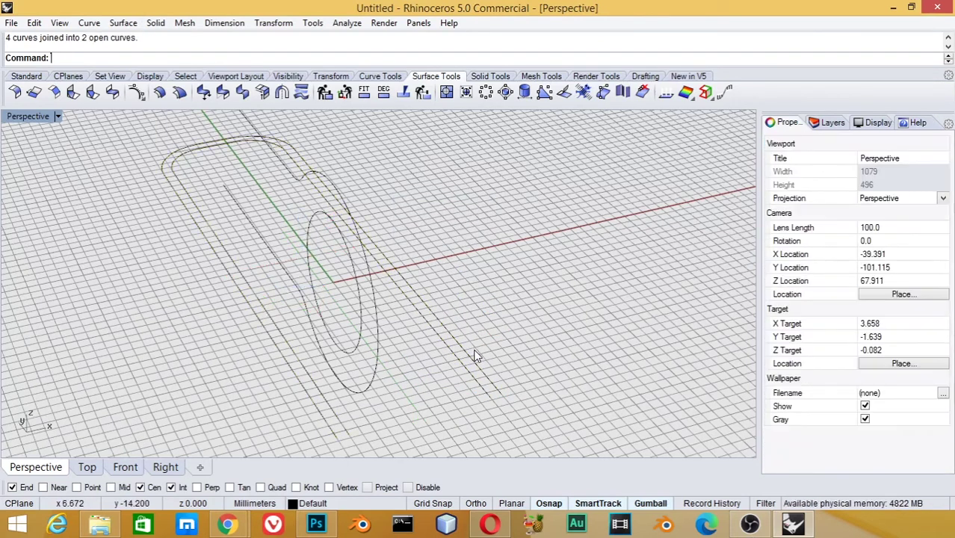
pyautogui.click(475, 363)
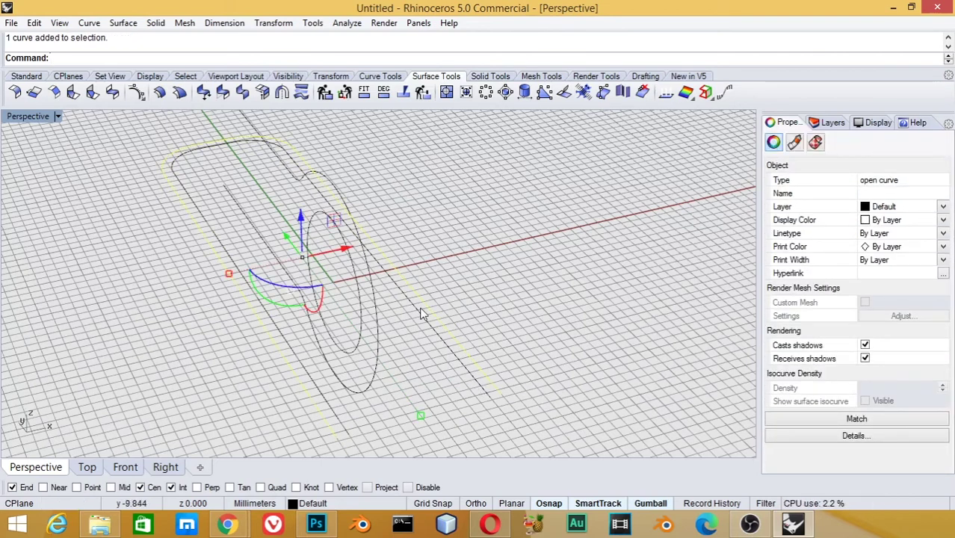
pyautogui.click(123, 22)
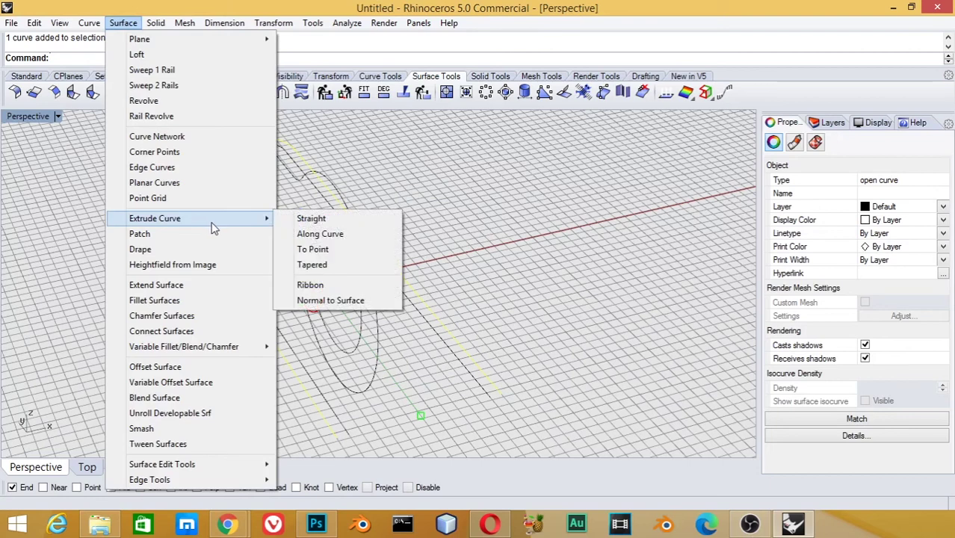
pyautogui.moveTo(154, 218)
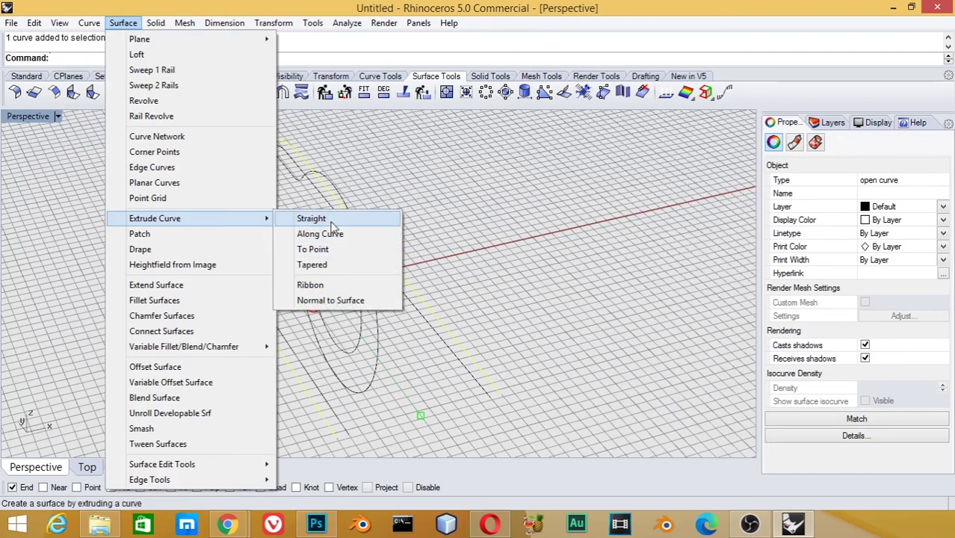
# Step: Extrude the long slot curve straight with BothSides=Yes and pick its height
pyautogui.click(334, 225)
pyautogui.click(254, 60)
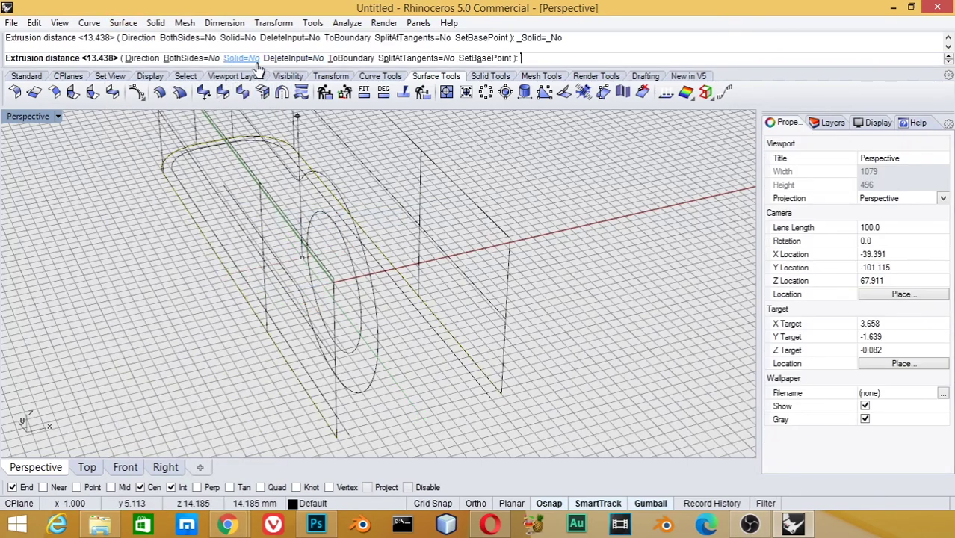
pyautogui.click(192, 58)
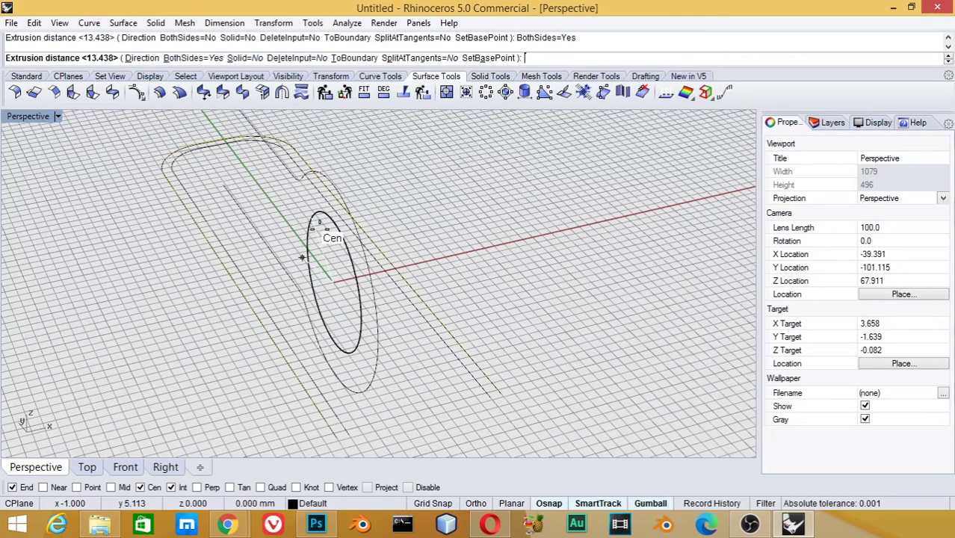
pyautogui.click(435, 150)
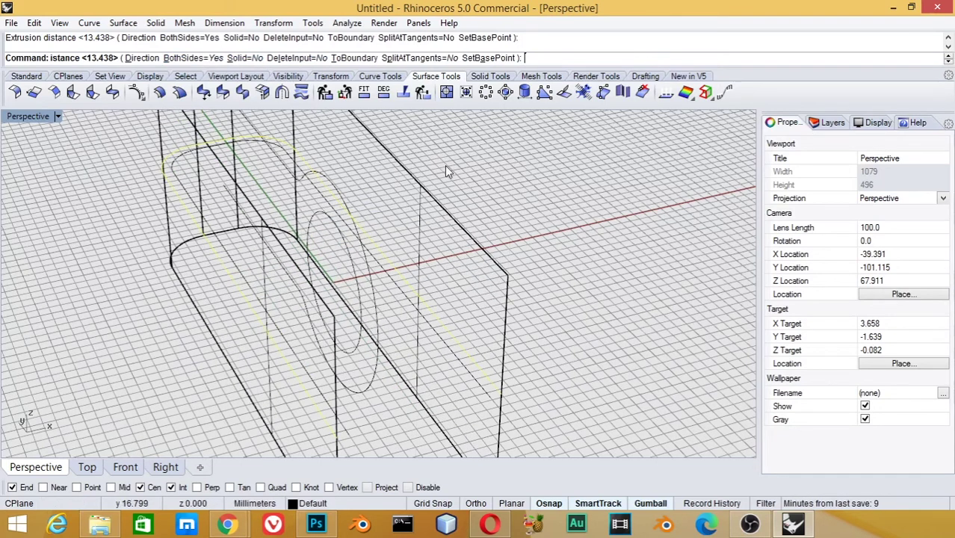
# Step: Make a one-sided test extrusion of the other slot curve, then delete it
pyautogui.rightClick(588, 308)
pyautogui.moveTo(588, 308); pyautogui.dragTo(472, 324, button='right')
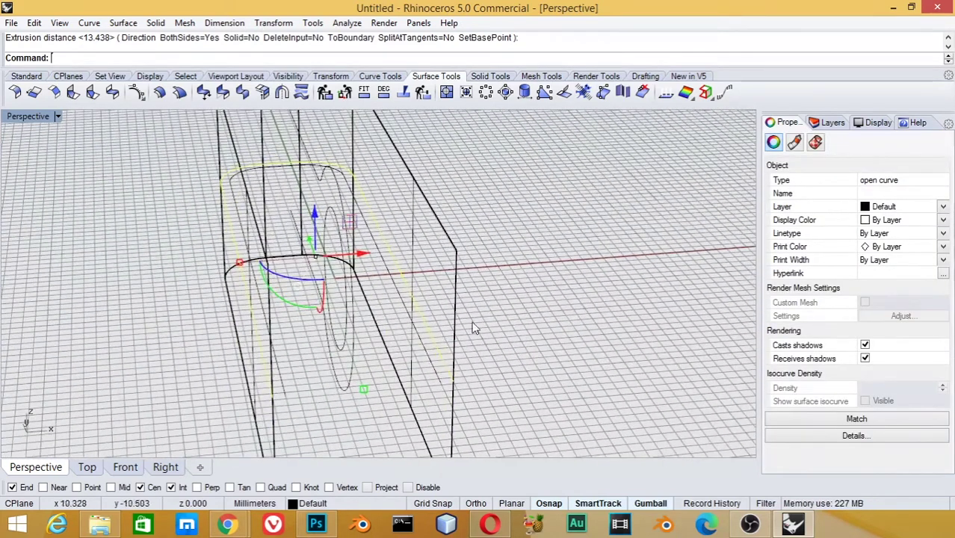
pyautogui.click(428, 351)
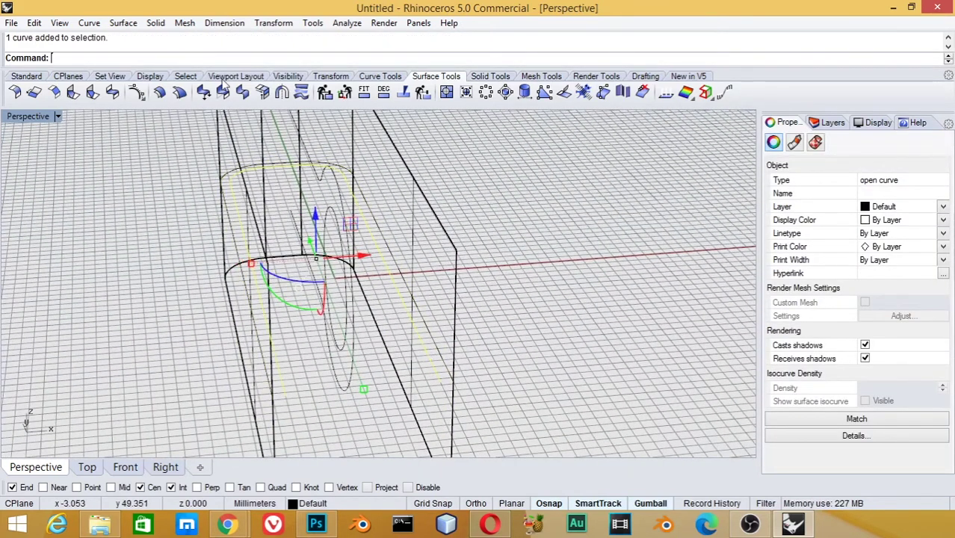
pyautogui.rightClick(306, 153)
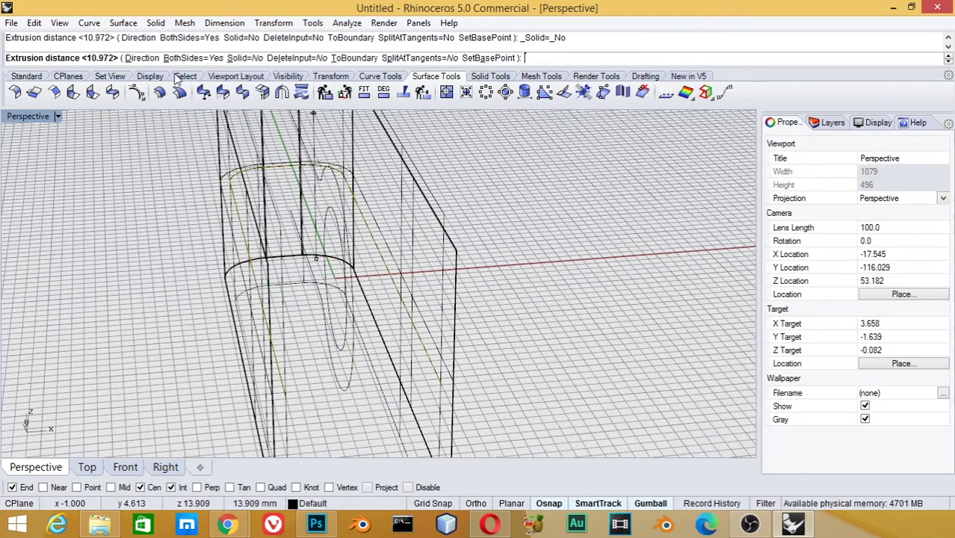
pyautogui.click(208, 59)
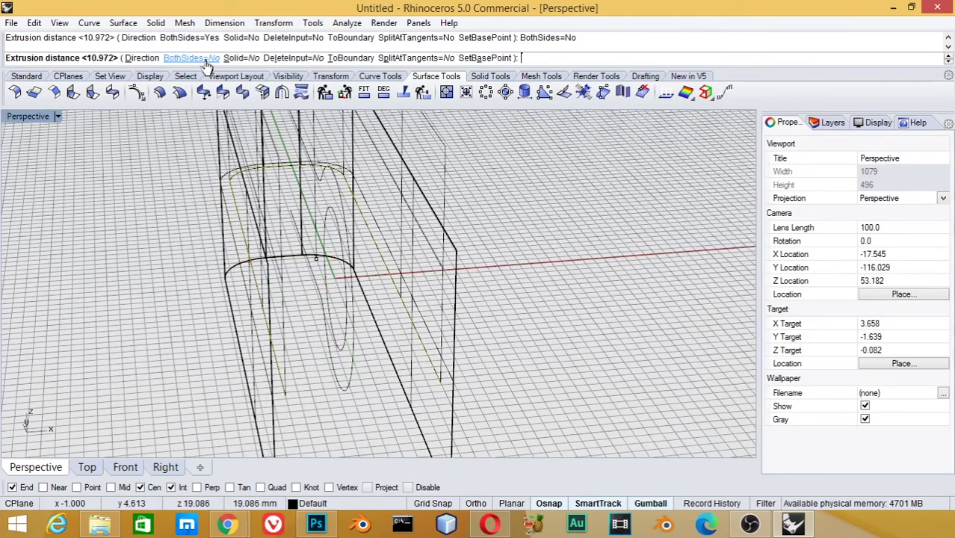
pyautogui.click(437, 214)
pyautogui.click(446, 239)
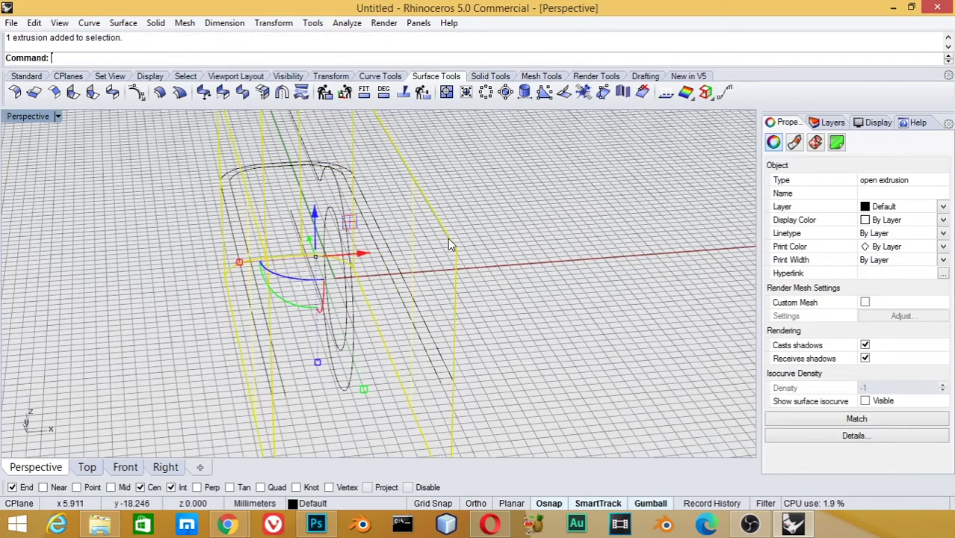
pyautogui.press('Delete')
# Step: Extrude both slot curves straight on both sides into tall surfaces
pyautogui.moveTo(415, 378); pyautogui.dragTo(415, 379)
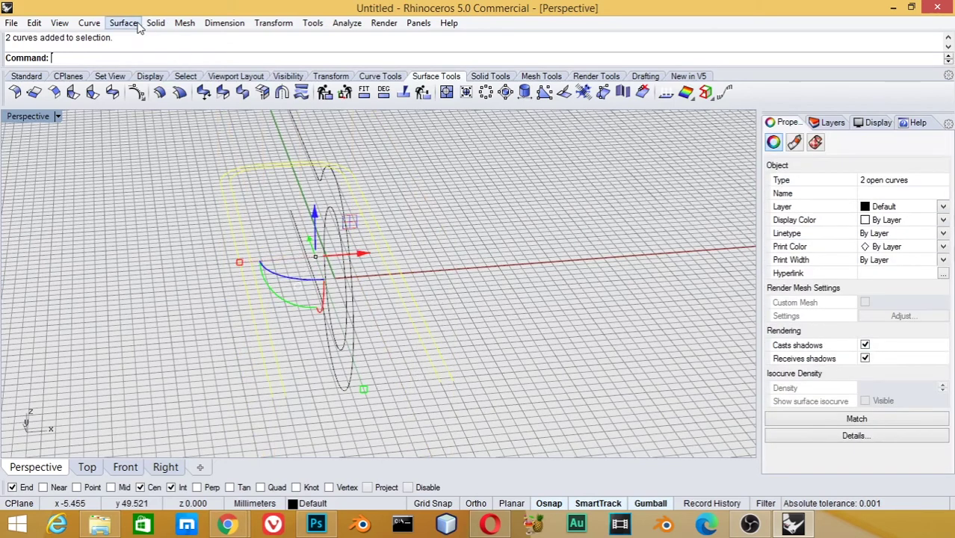
pyautogui.click(123, 23)
pyautogui.moveTo(155, 218)
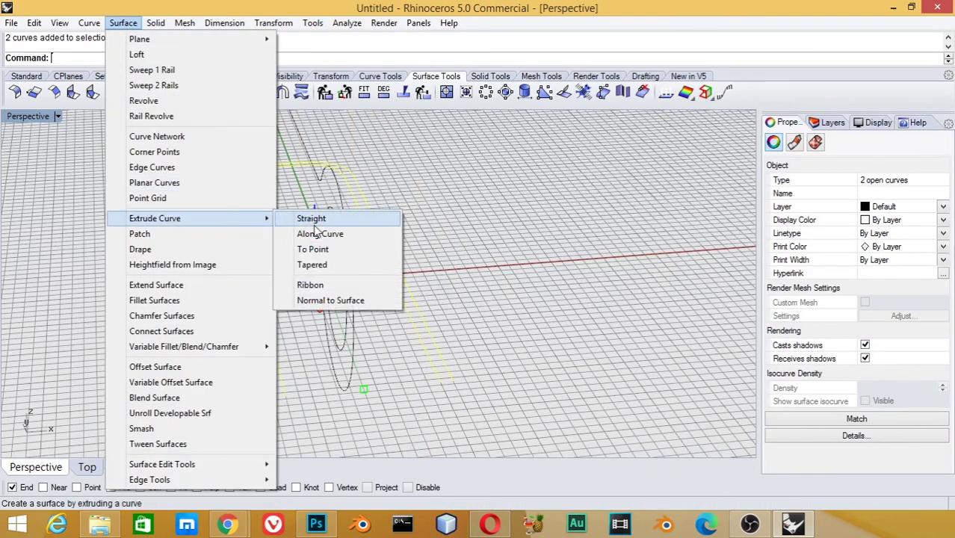
pyautogui.click(311, 218)
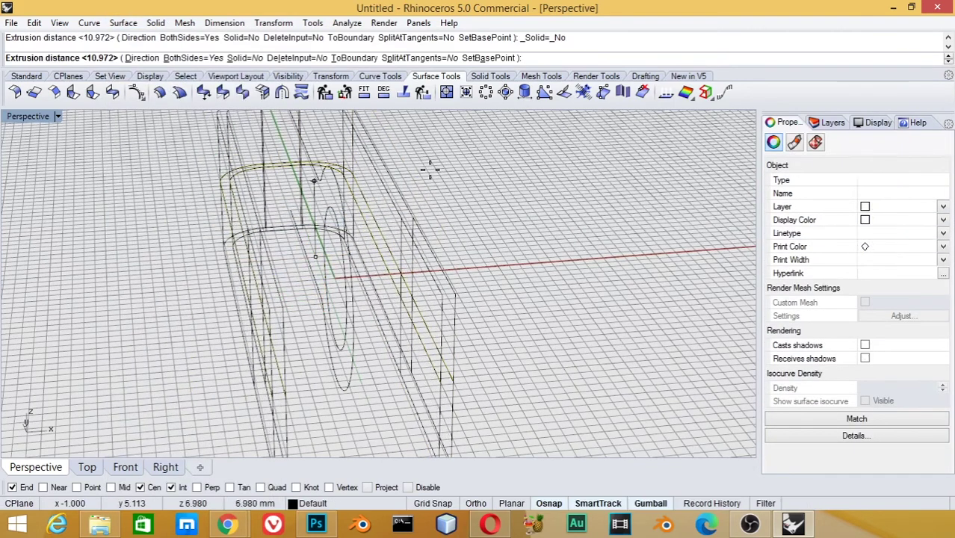
pyautogui.scroll(-3, 432, 156)
pyautogui.scroll(-2, 433, 156)
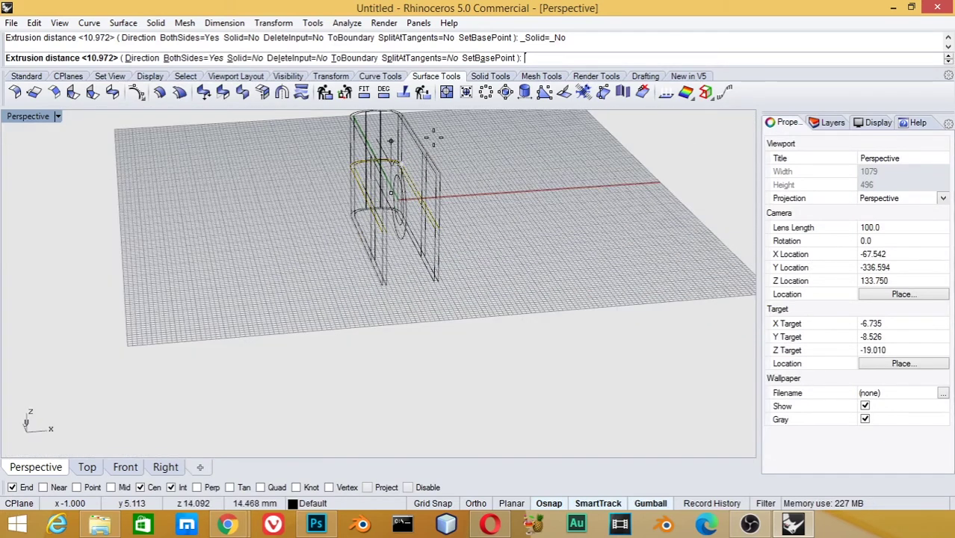
pyautogui.click(436, 132)
pyautogui.moveTo(529, 217); pyautogui.dragTo(523, 220, button='right')
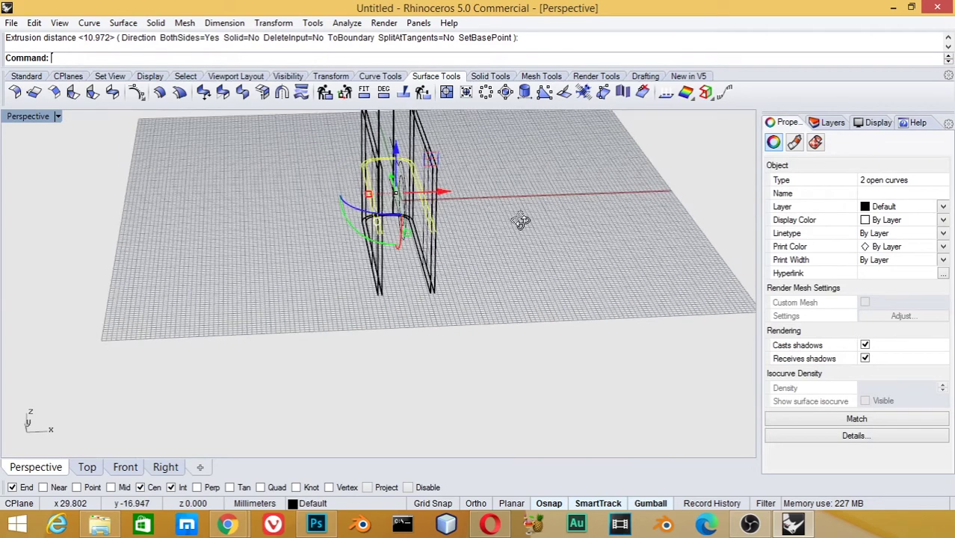
pyautogui.click(198, 218)
# Step: Switch the viewport to Shaded display and orbit to view the surfaces
pyautogui.click(57, 116)
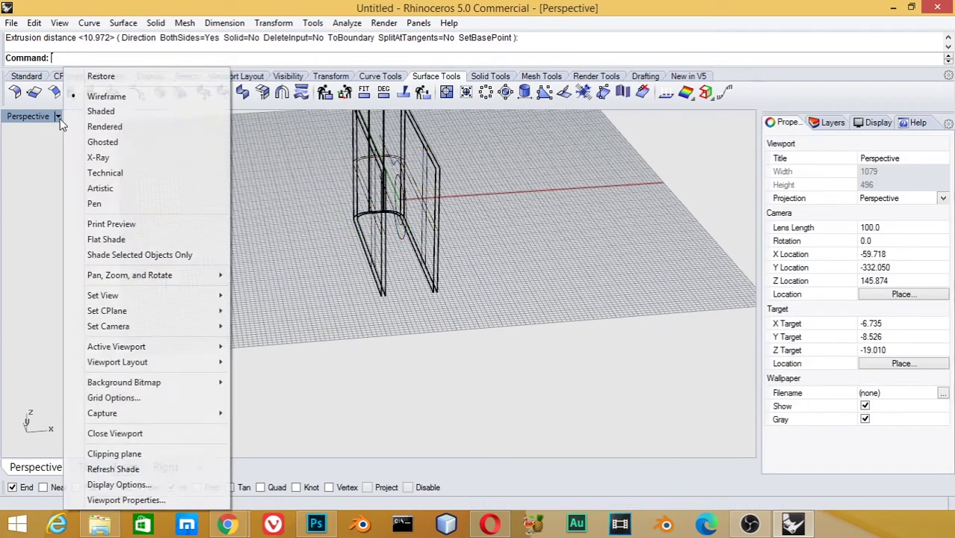
pyautogui.click(118, 109)
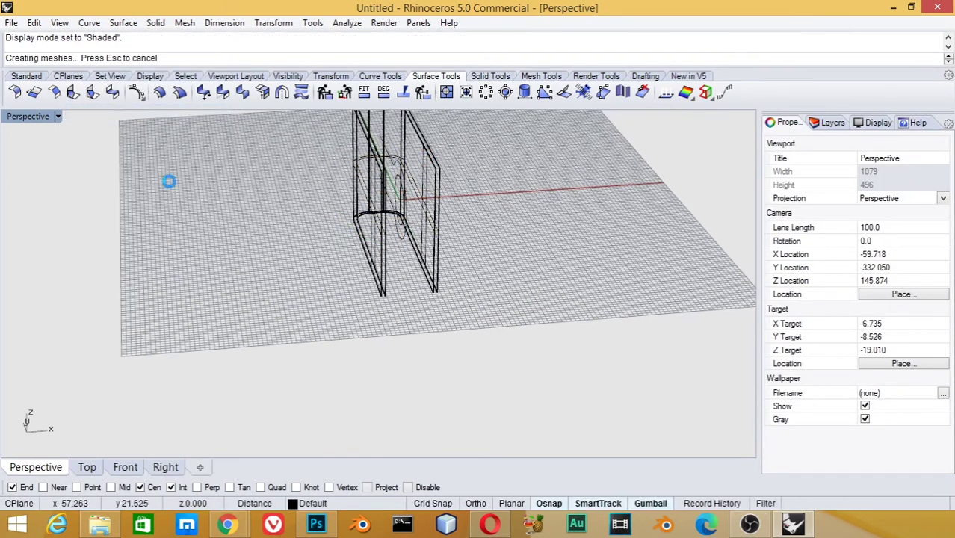
pyautogui.moveTo(337, 239)
pyautogui.mouseDown(button='right')
pyautogui.moveTo(442, 236)
pyautogui.moveTo(390, 228)
pyautogui.moveTo(384, 240)
pyautogui.moveTo(400, 201)
pyautogui.mouseUp(button='right')
# Step: Extrude the arc curve straight on both sides into a curved half-cylinder surface
pyautogui.click(406, 192)
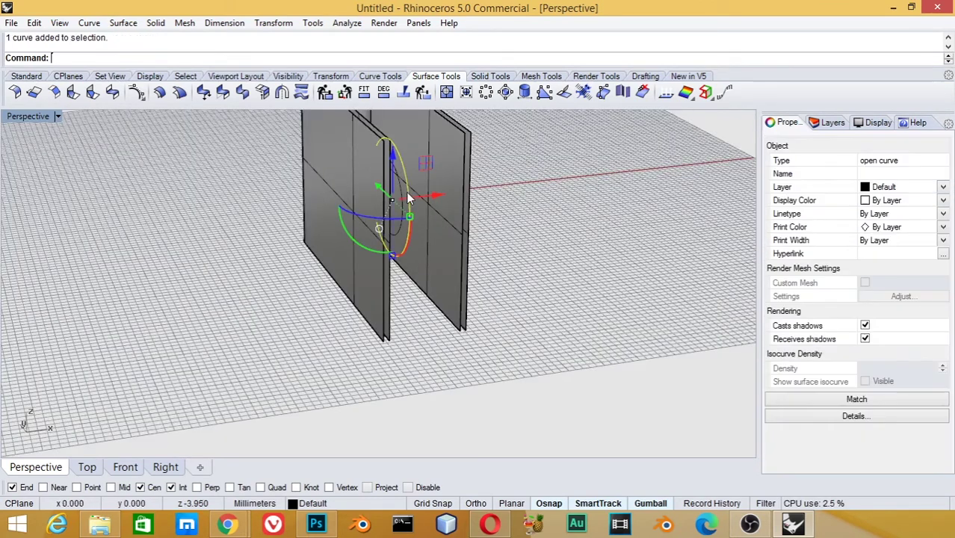
pyautogui.click(123, 23)
pyautogui.moveTo(154, 219)
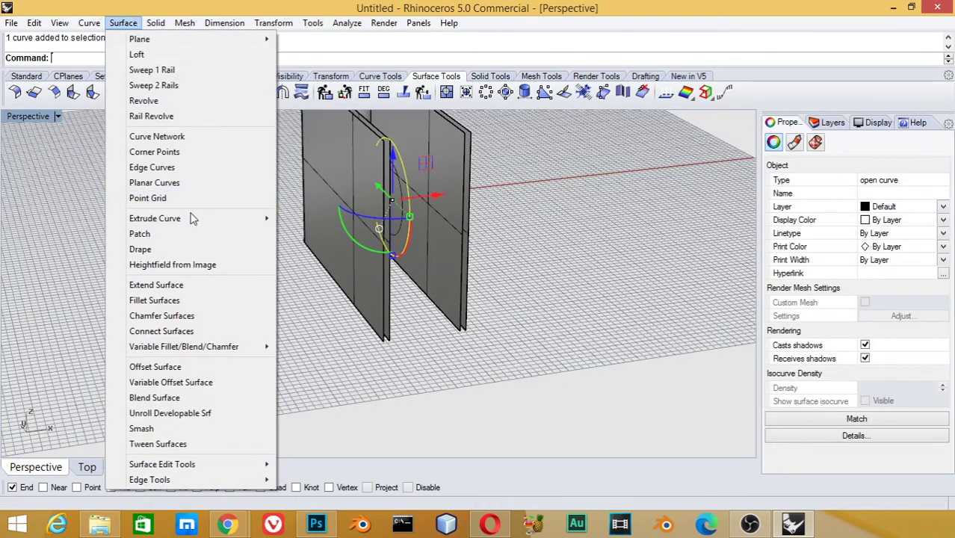
pyautogui.click(311, 224)
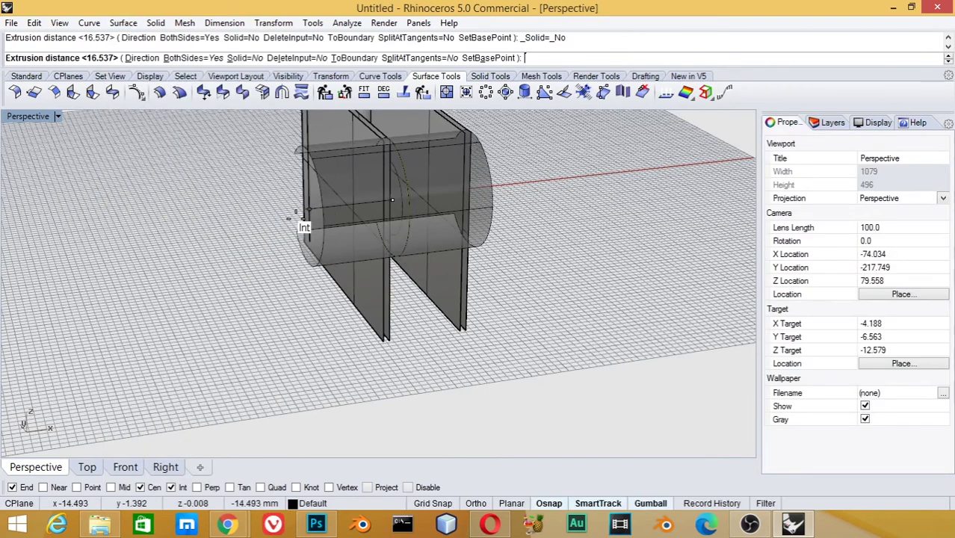
pyautogui.click(257, 224)
pyautogui.moveTo(258, 224); pyautogui.dragTo(353, 242, button='right')
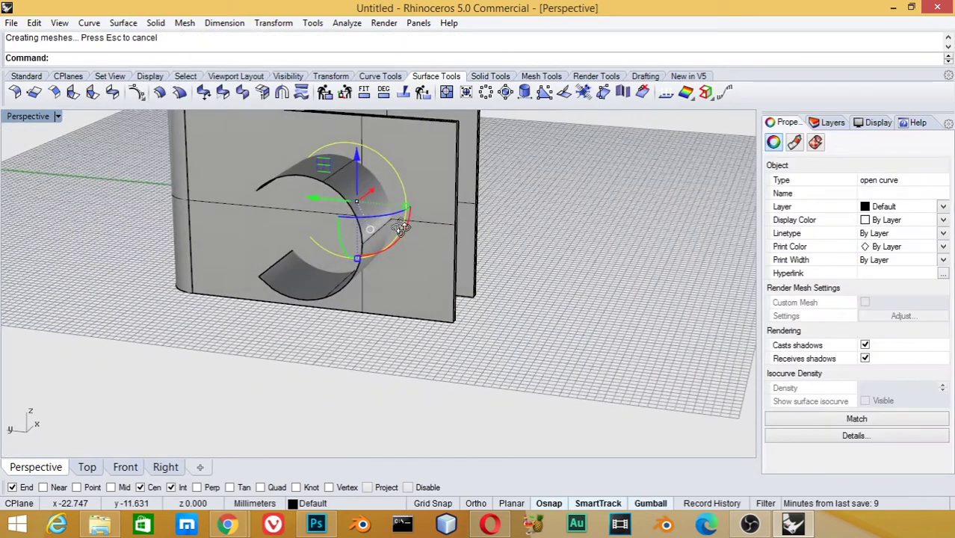
pyautogui.moveTo(500, 254)
pyautogui.mouseDown(button='right')
pyautogui.moveTo(511, 252)
pyautogui.moveTo(408, 156)
pyautogui.mouseUp(button='right')
# Step: Delete the curved extrusion and start selecting the profile curves
pyautogui.click(507, 190)
pyautogui.press('Delete')
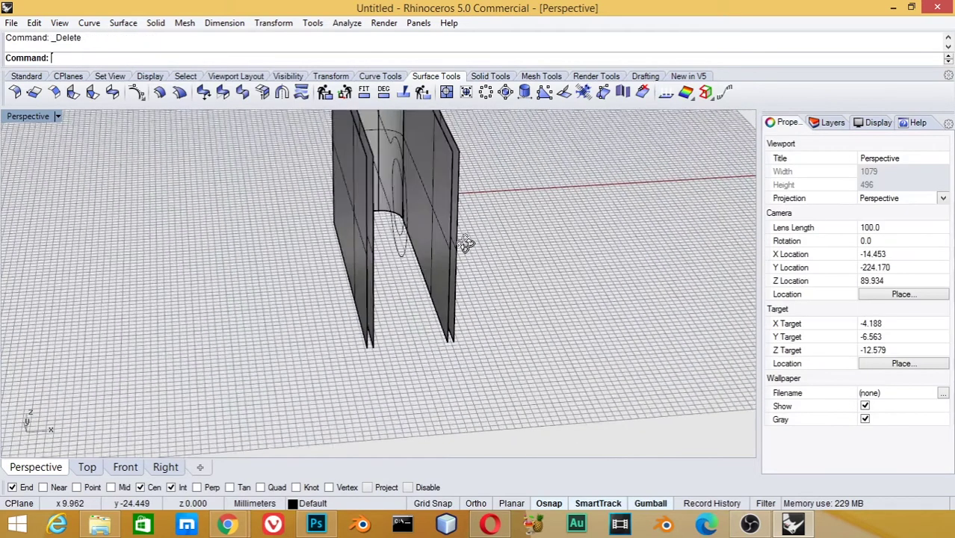
pyautogui.click(397, 149)
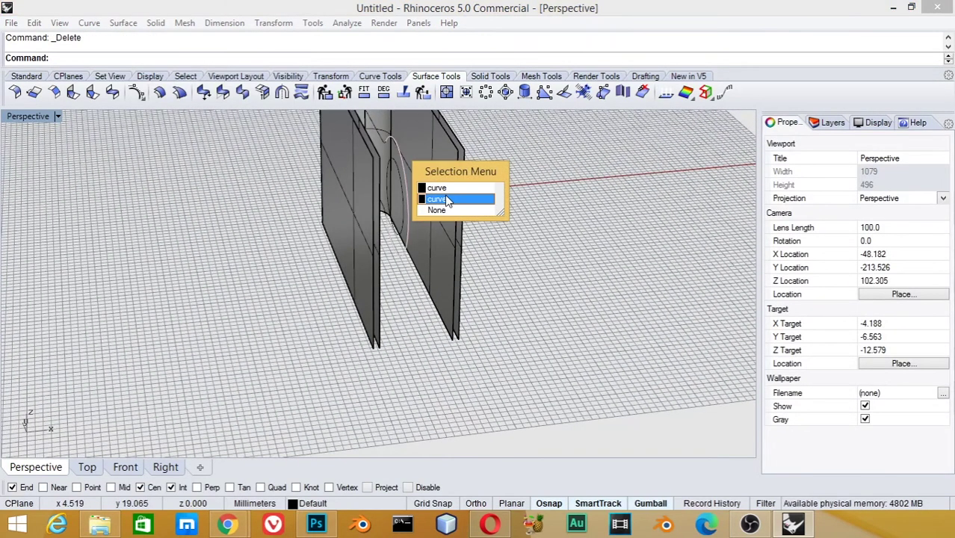
pyautogui.click(479, 210)
pyautogui.moveTo(479, 210)
pyautogui.mouseDown(button='right')
pyautogui.moveTo(416, 158)
pyautogui.moveTo(411, 171)
pyautogui.moveTo(413, 129)
pyautogui.mouseUp(button='right')
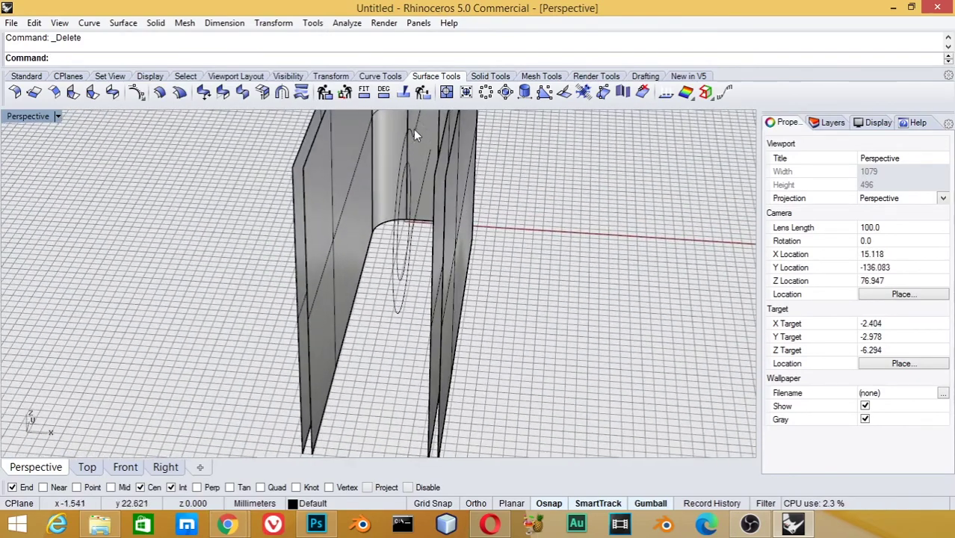
pyautogui.click(418, 121)
pyautogui.click(407, 152)
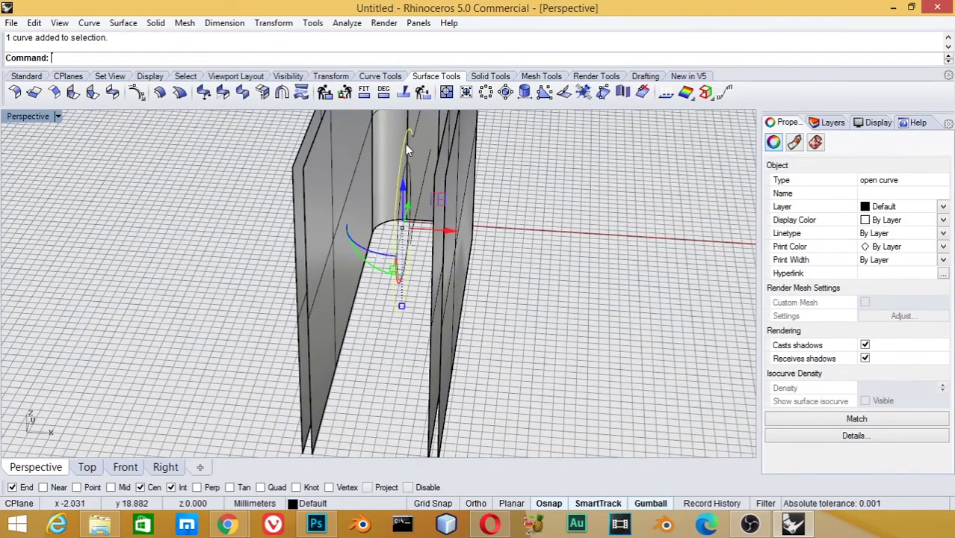
pyautogui.keyDown('shift'); pyautogui.click(416, 128); pyautogui.keyUp('shift')
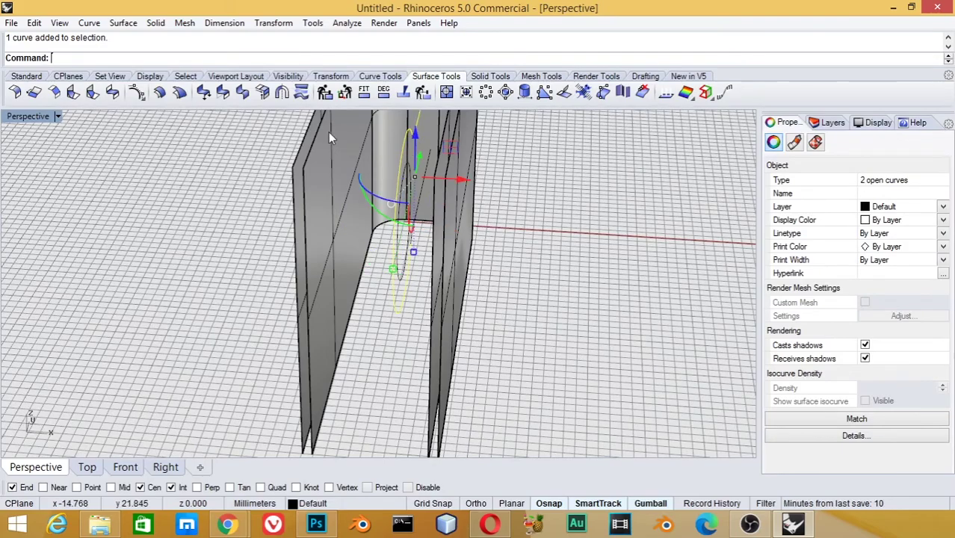
pyautogui.moveTo(440, 176); pyautogui.dragTo(476, 150, button='right')
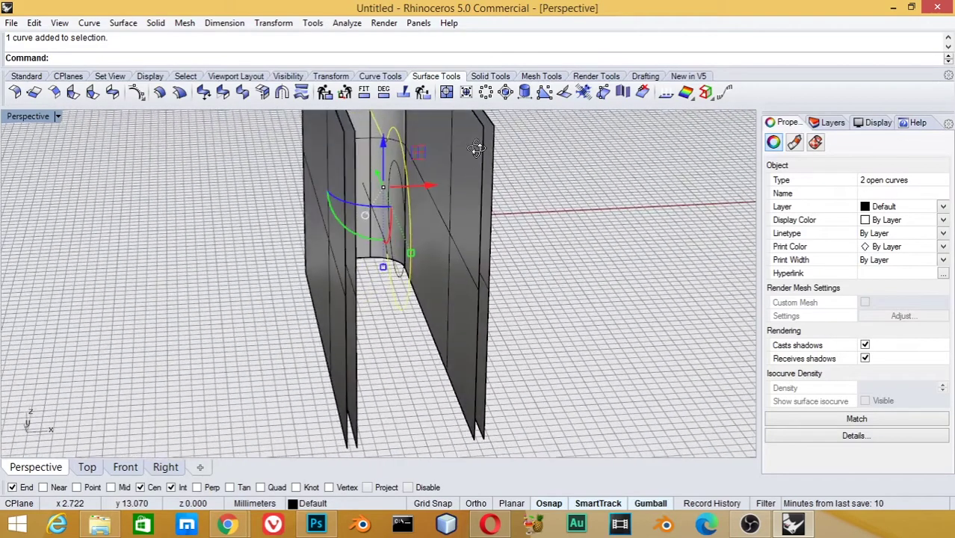
pyautogui.moveTo(410, 156)
pyautogui.mouseDown(button='right')
pyautogui.moveTo(424, 176)
pyautogui.moveTo(433, 280)
pyautogui.moveTo(396, 252)
pyautogui.mouseUp(button='right')
# Step: Add the remaining curve segments and Join all five into one open profile
pyautogui.scroll(5, 395, 253)
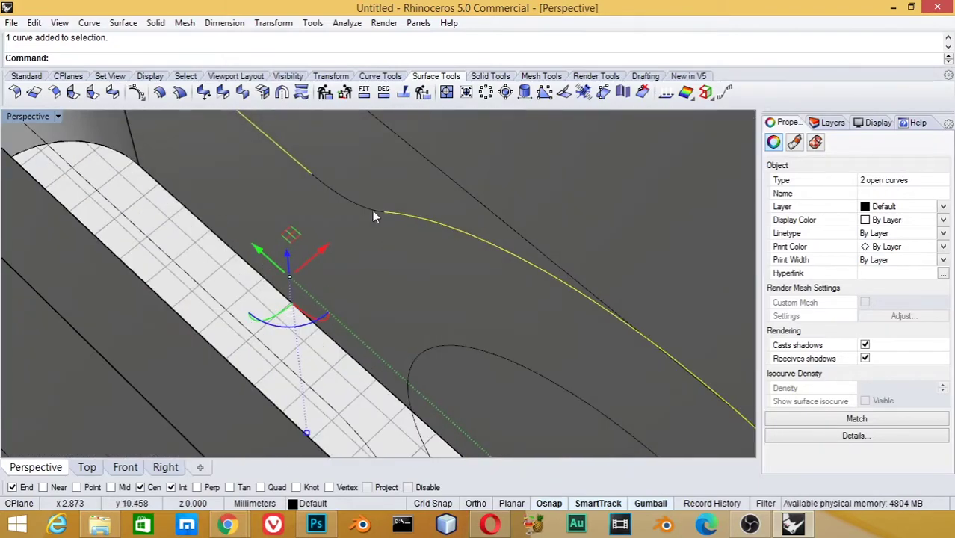
pyautogui.keyDown('shift'); pyautogui.click(371, 211); pyautogui.keyUp('shift')
pyautogui.scroll(3, 448, 336)
pyautogui.moveTo(448, 336)
pyautogui.mouseDown(button='right')
pyautogui.moveTo(354, 290)
pyautogui.moveTo(390, 268)
pyautogui.mouseUp(button='right')
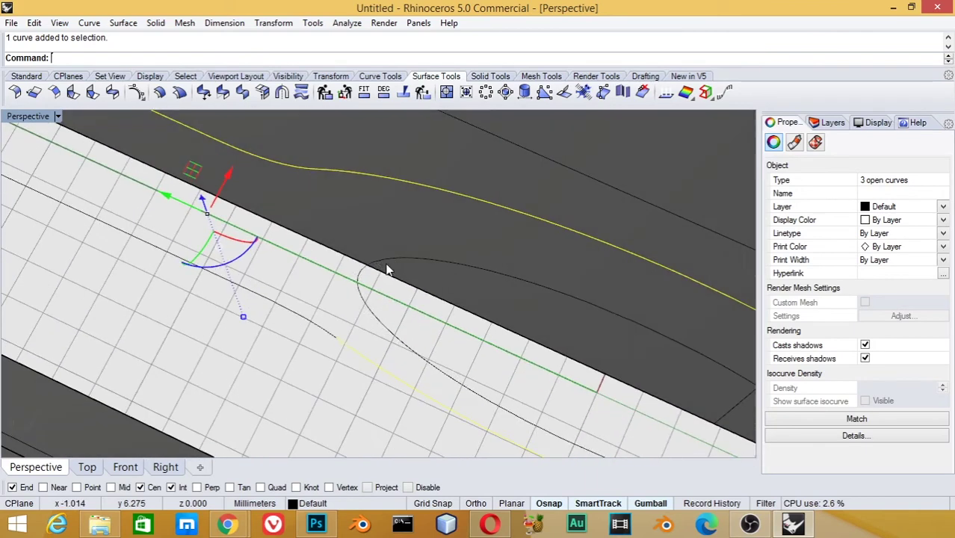
pyautogui.keyDown('shift'); pyautogui.click(322, 333); pyautogui.keyUp('shift')
pyautogui.keyDown('shift'); pyautogui.click(267, 303); pyautogui.keyUp('shift')
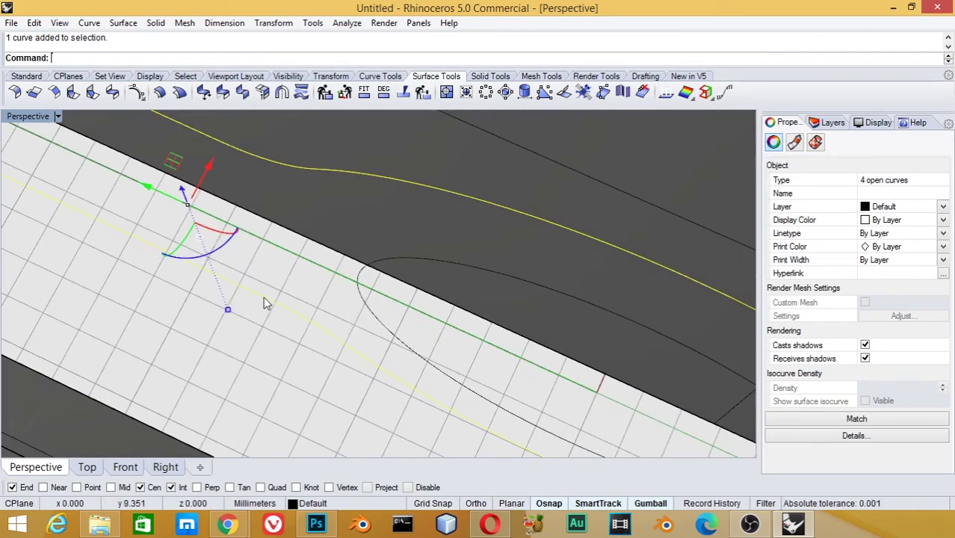
pyautogui.middleClick(273, 296)
pyautogui.click(270, 298)
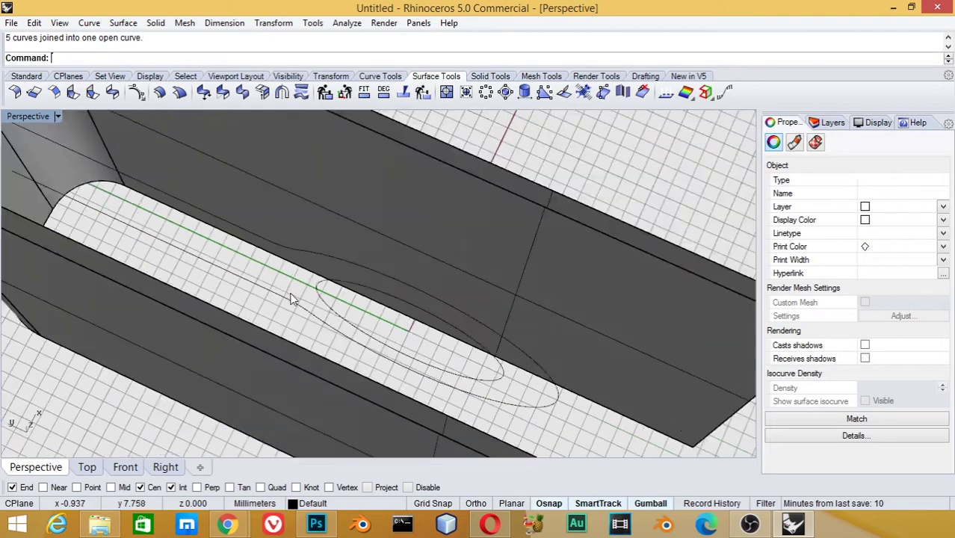
# Step: Undo an accidental move, then extrude the joined profile straight on both sides
pyautogui.scroll(-3, 291, 298)
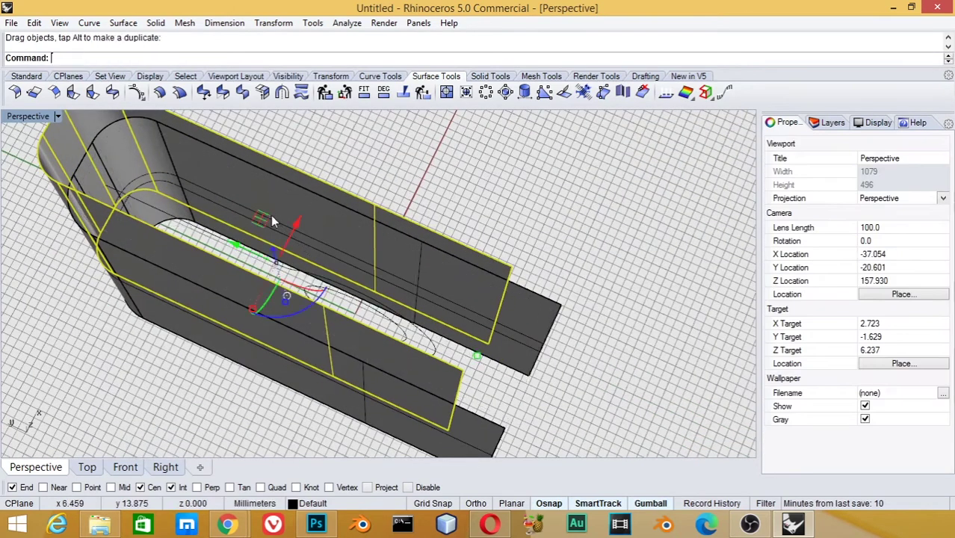
pyautogui.moveTo(270, 215); pyautogui.dragTo(330, 274)
pyautogui.hotkey('ctrl', 'z')
pyautogui.moveTo(330, 274); pyautogui.dragTo(302, 239, button='right')
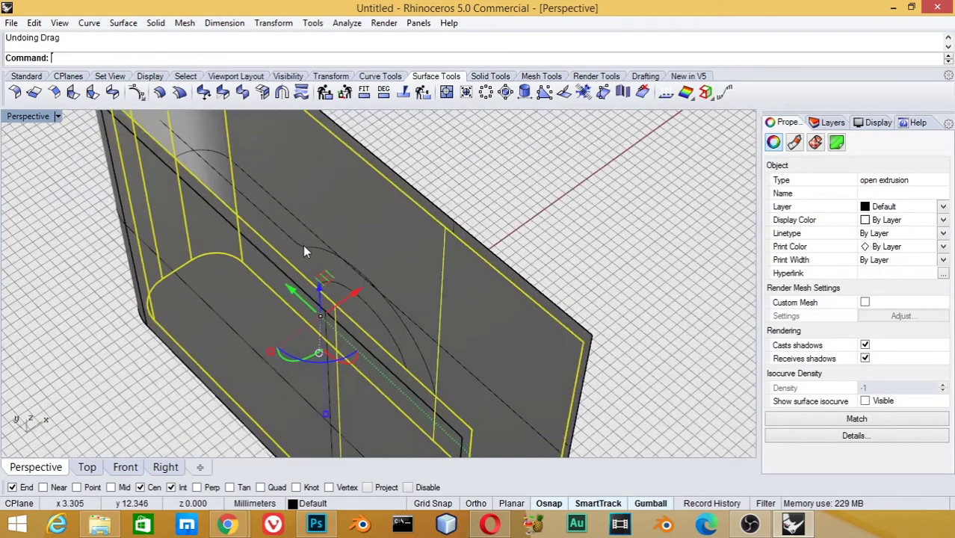
pyautogui.click(309, 253)
pyautogui.scroll(-2, 311, 257)
pyautogui.click(123, 23)
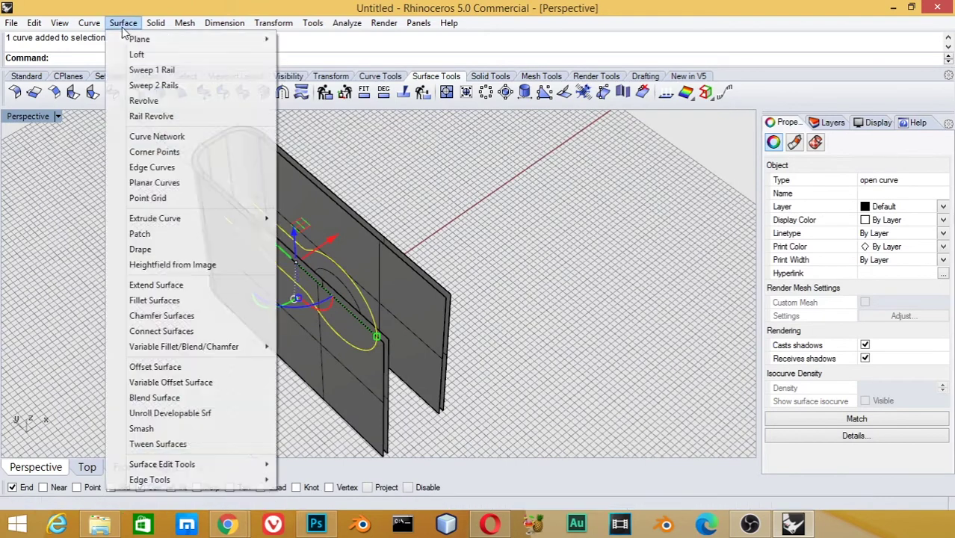
pyautogui.moveTo(155, 218)
pyautogui.click(314, 217)
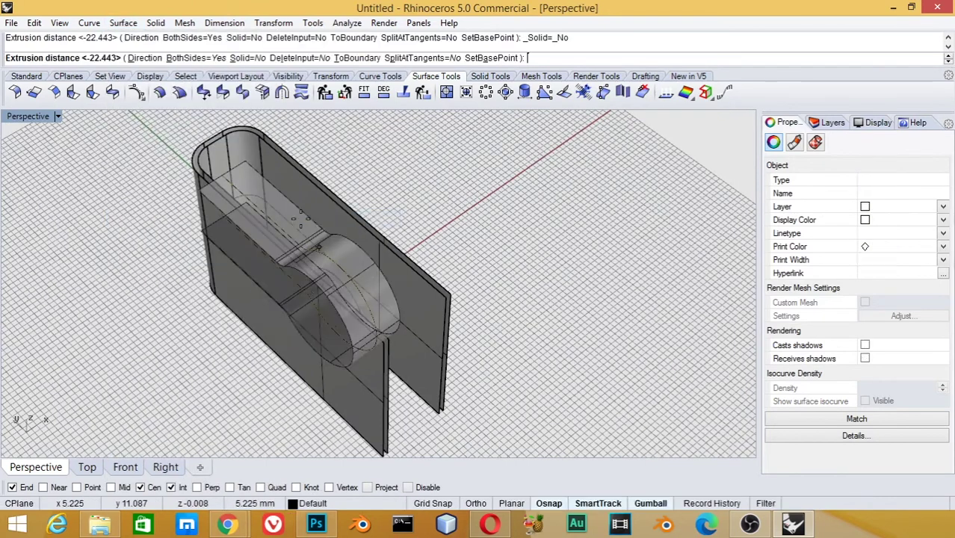
pyautogui.click(441, 177)
# Step: Orbit out to view the flanged cylinder and select the extrusion
pyautogui.moveTo(442, 177)
pyautogui.mouseDown(button='right')
pyautogui.moveTo(365, 209)
pyautogui.moveTo(541, 255)
pyautogui.moveTo(540, 237)
pyautogui.mouseUp(button='right')
pyautogui.scroll(2, 192, 295)
pyautogui.scroll(2, 193, 295)
pyautogui.scroll(2, 167, 315)
pyautogui.scroll(-3, 261, 314)
pyautogui.moveTo(422, 325); pyautogui.dragTo(225, 335, button='right')
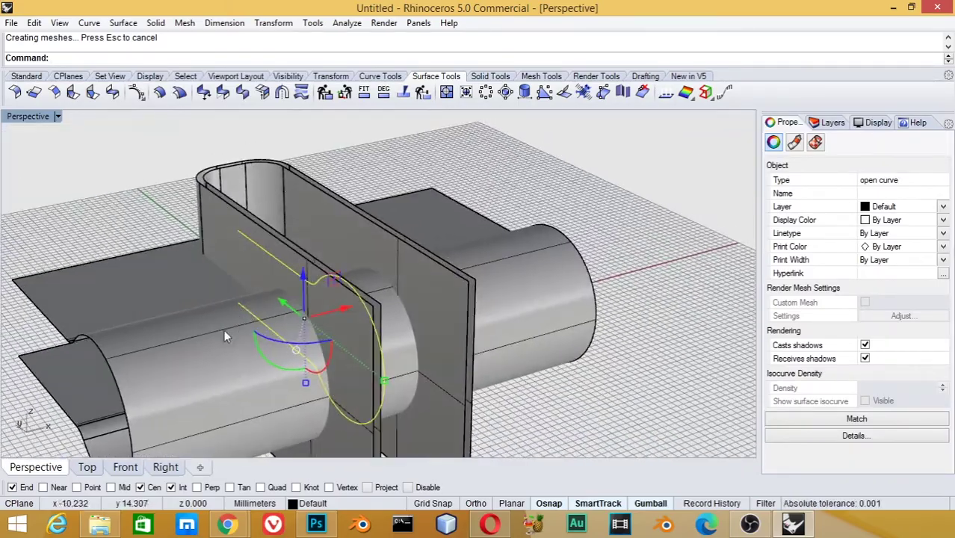
pyautogui.click(200, 342)
# Step: Split the extrusion with the slot frame and horizontal plate, deleting the cut-out pieces
pyautogui.write('Sp')
pyautogui.press('Return')
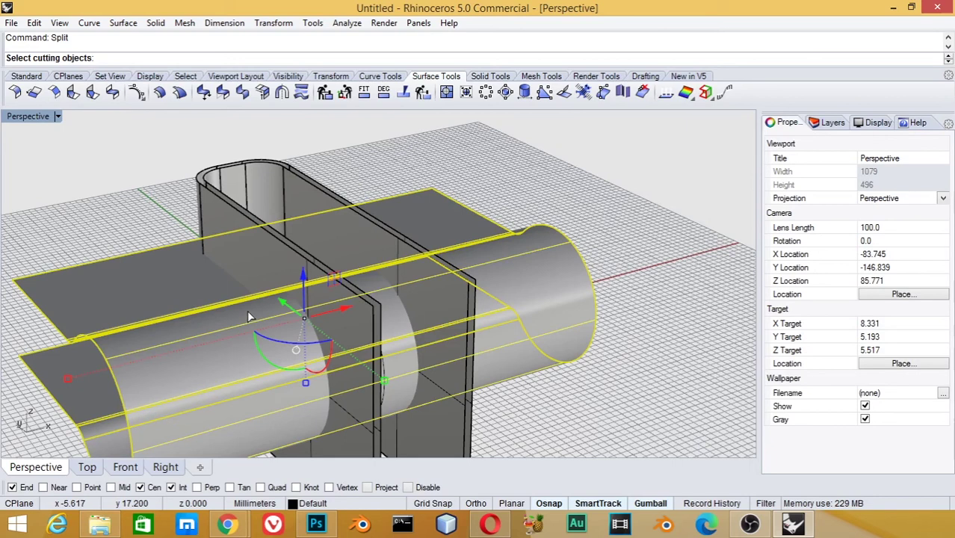
pyautogui.click(260, 254)
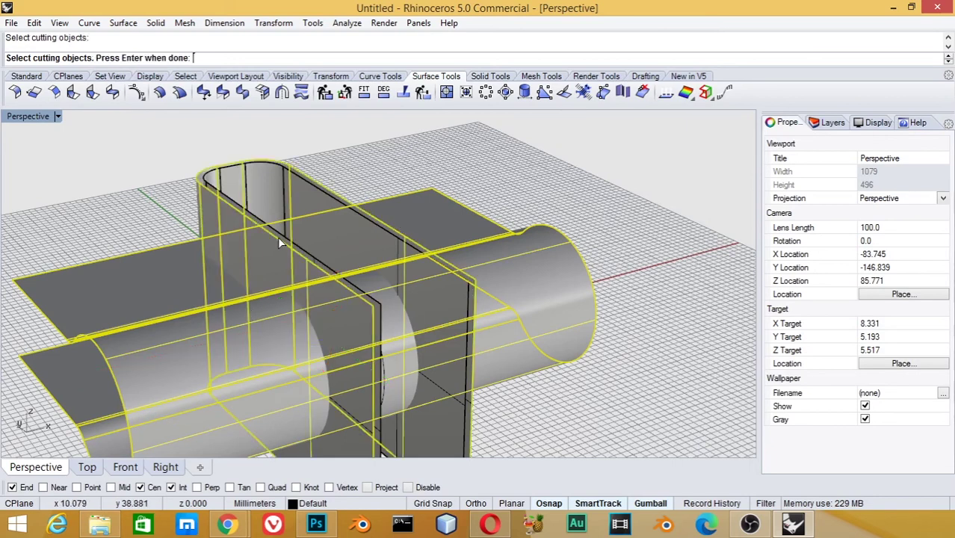
pyautogui.click(301, 250)
pyautogui.press('Return')
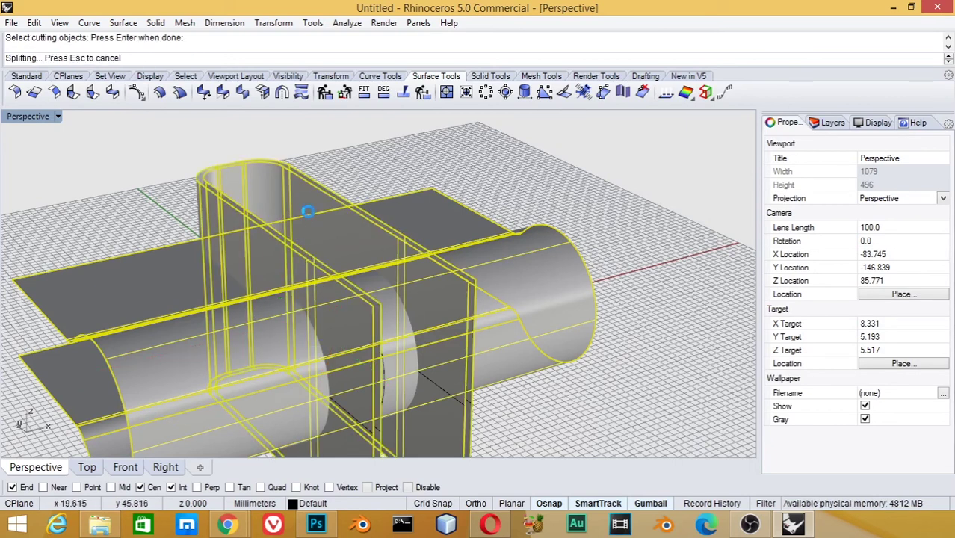
pyautogui.press('Delete')
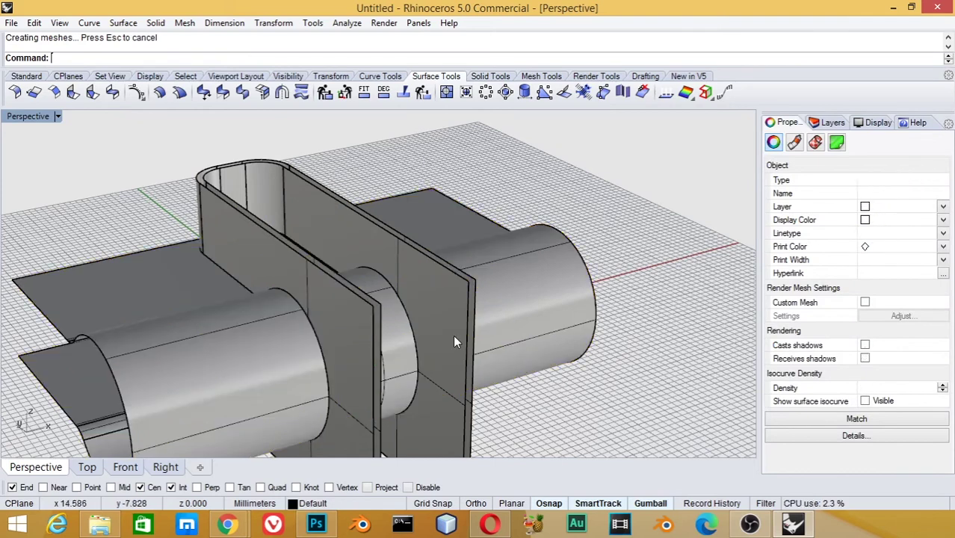
# Step: Split the two plates using the cylinder and a second cutting object
pyautogui.click(468, 286)
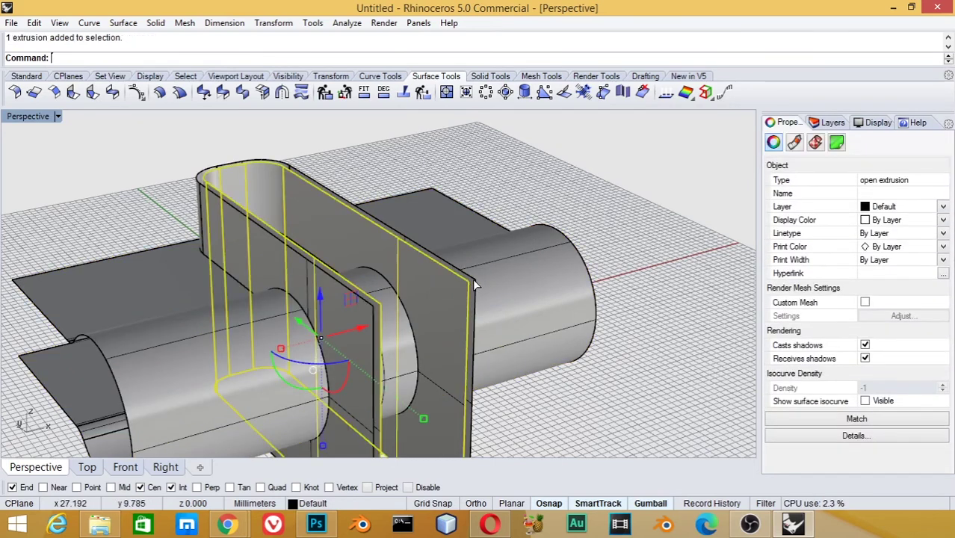
pyautogui.scroll(2, 410, 281)
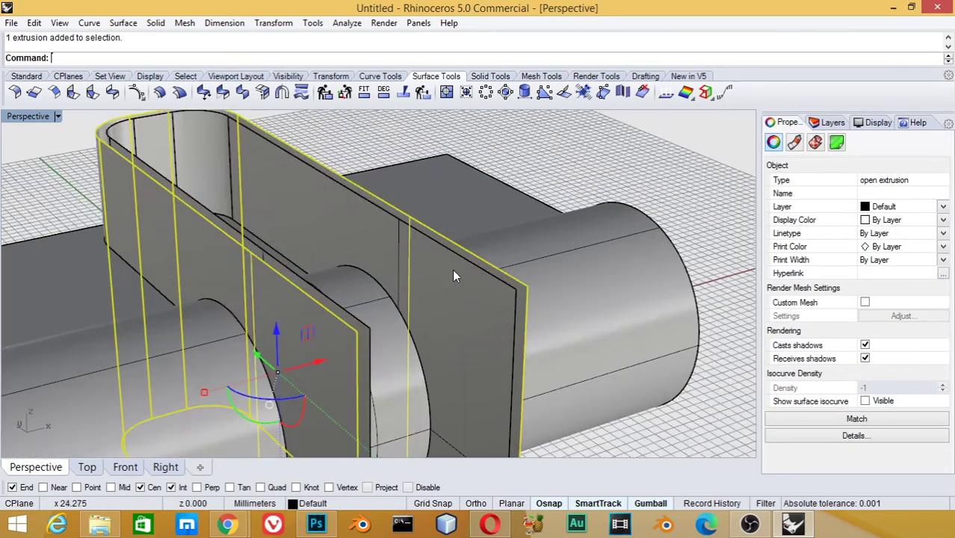
pyautogui.keyDown('shift'); pyautogui.click(524, 292); pyautogui.keyUp('shift')
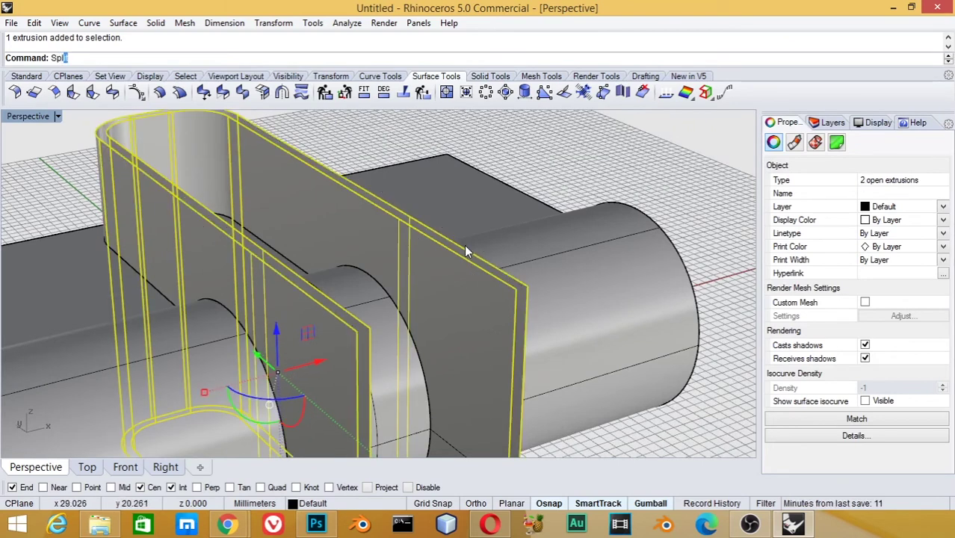
pyautogui.write('i')
pyautogui.press('Return')
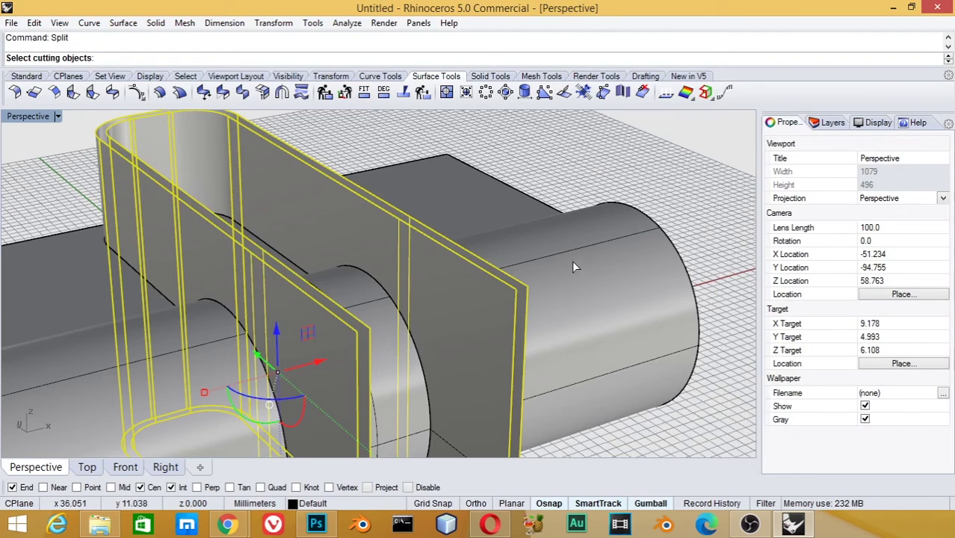
pyautogui.click(574, 267)
pyautogui.click(386, 318)
pyautogui.scroll(-3, 472, 277)
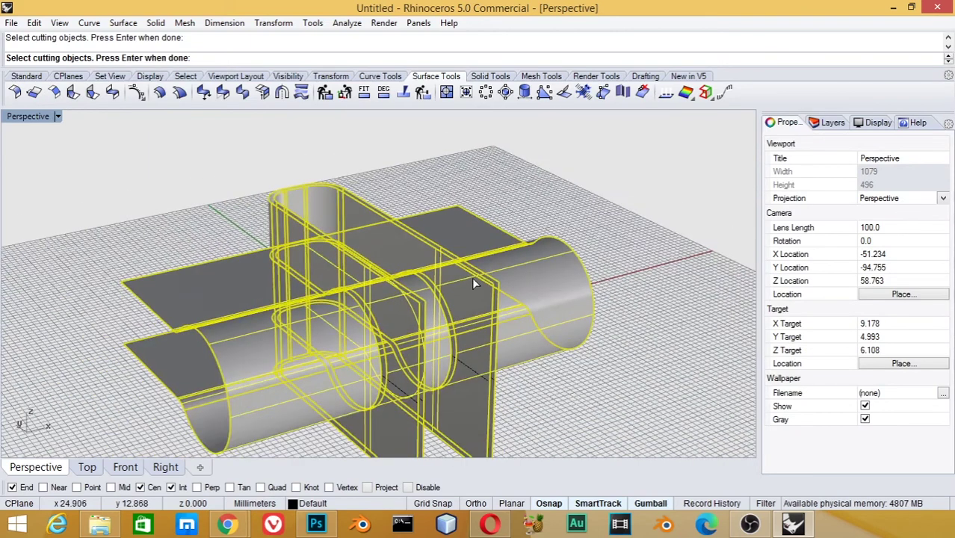
pyautogui.press('Return')
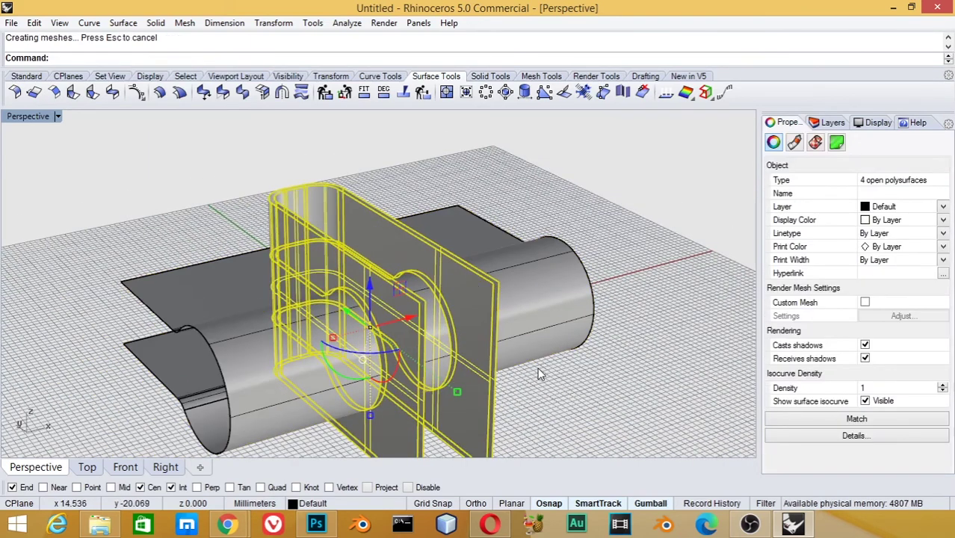
# Step: Delete the leftover cylinder-and-plate and slotted plate pieces
pyautogui.press('Escape')
pyautogui.click(531, 293)
pyautogui.press('Delete')
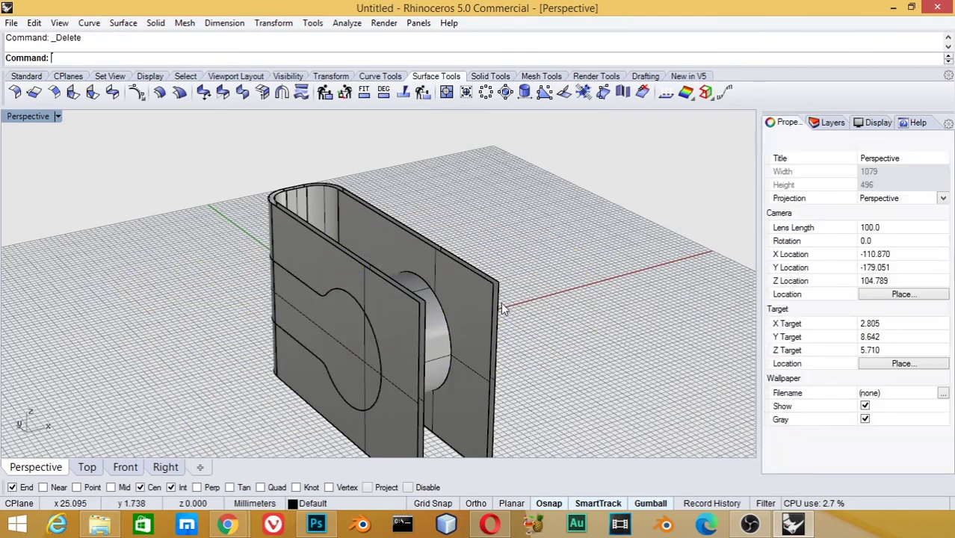
pyautogui.click(476, 302)
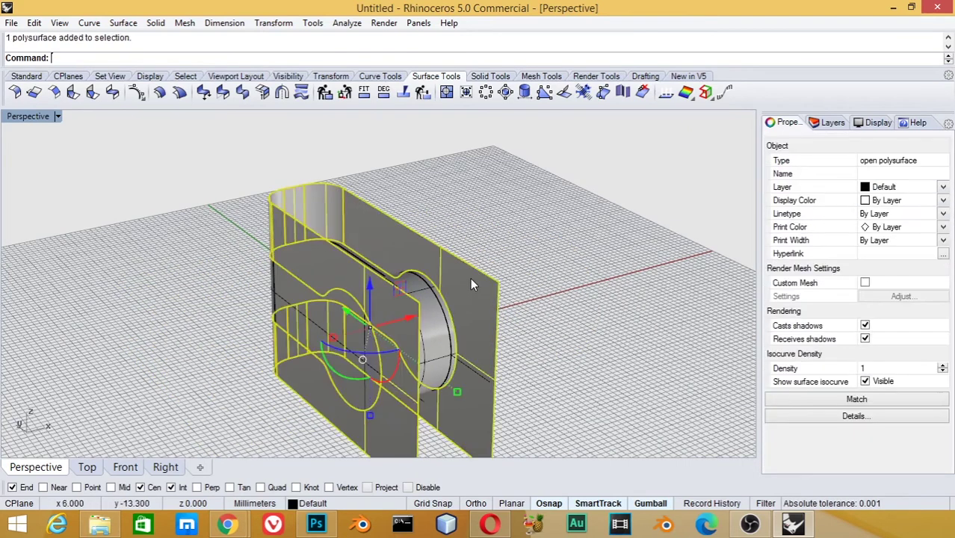
pyautogui.press('Delete')
pyautogui.click(409, 323)
pyautogui.press('Delete')
# Step: Window-select the U-shaped band and two round side plates and Join them into one closed polysurface
pyautogui.moveTo(417, 304); pyautogui.dragTo(418, 312, button='right')
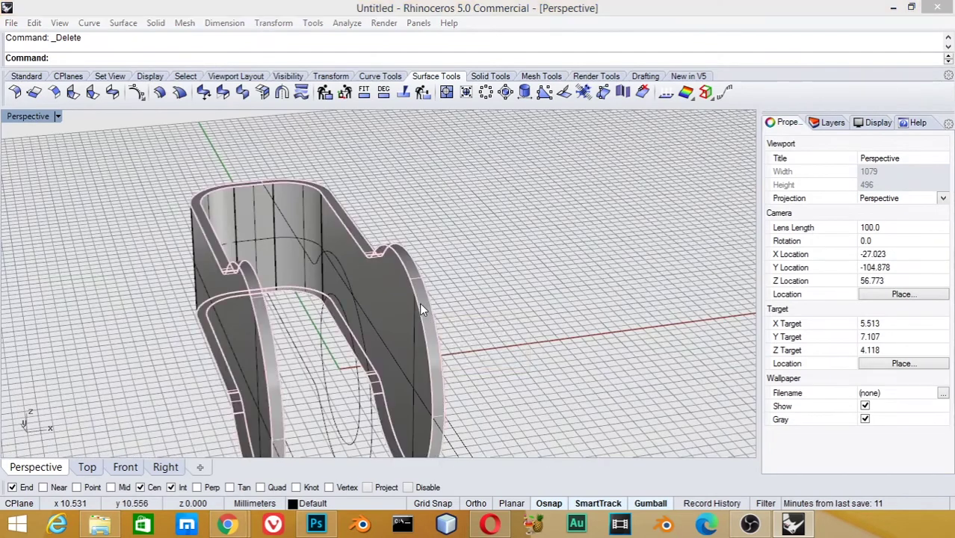
pyautogui.click(419, 302)
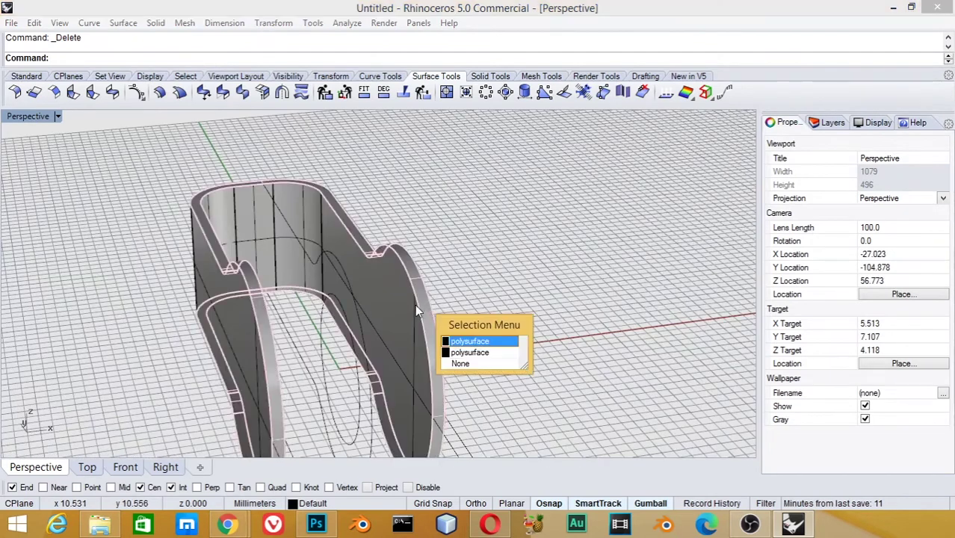
pyautogui.click(451, 289)
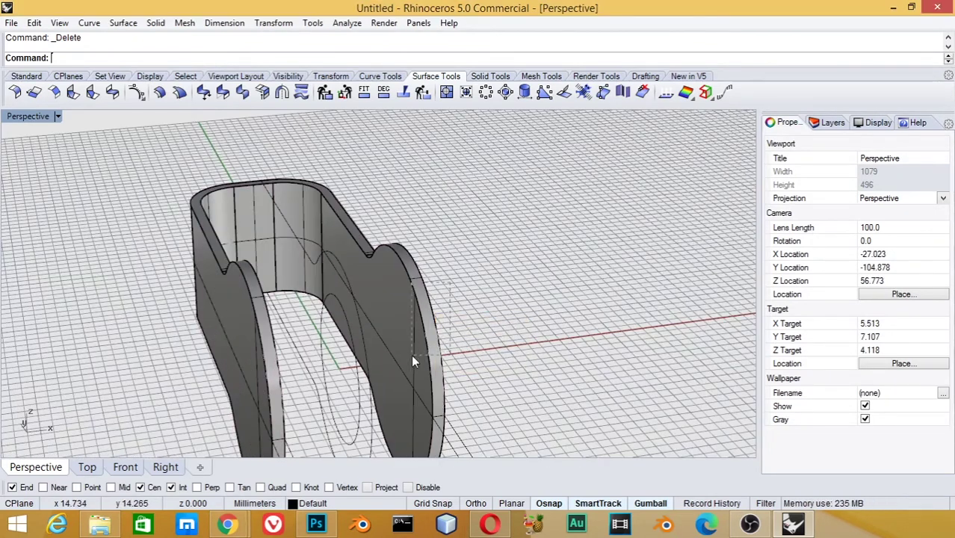
pyautogui.moveTo(413, 360); pyautogui.dragTo(409, 357)
pyautogui.middleClick(319, 177)
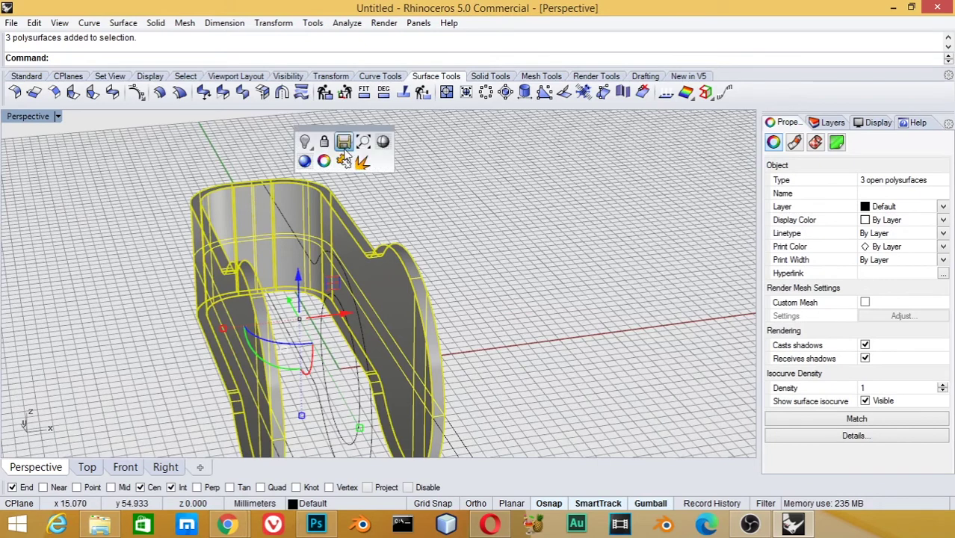
pyautogui.click(346, 160)
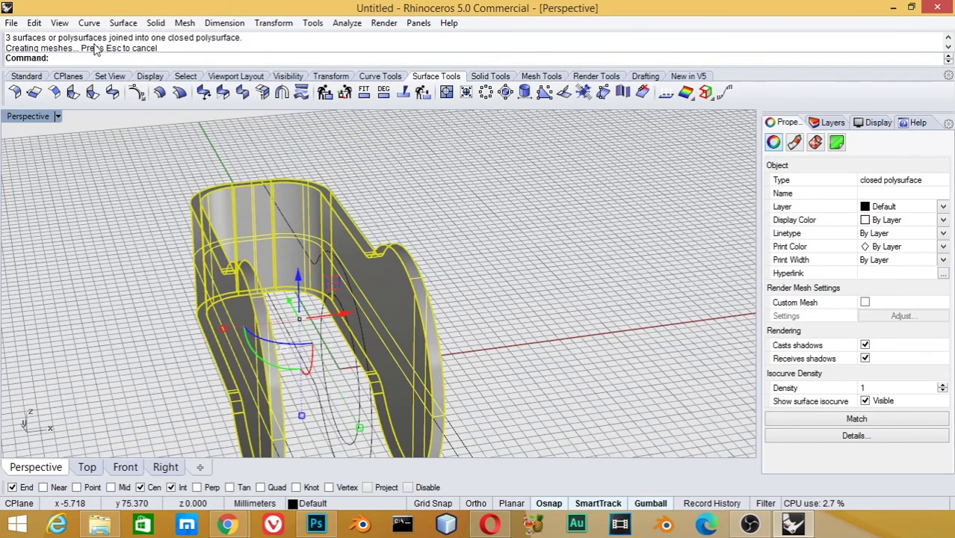
pyautogui.press('Escape')
pyautogui.click(403, 265)
pyautogui.moveTo(387, 310); pyautogui.dragTo(422, 365, button='right')
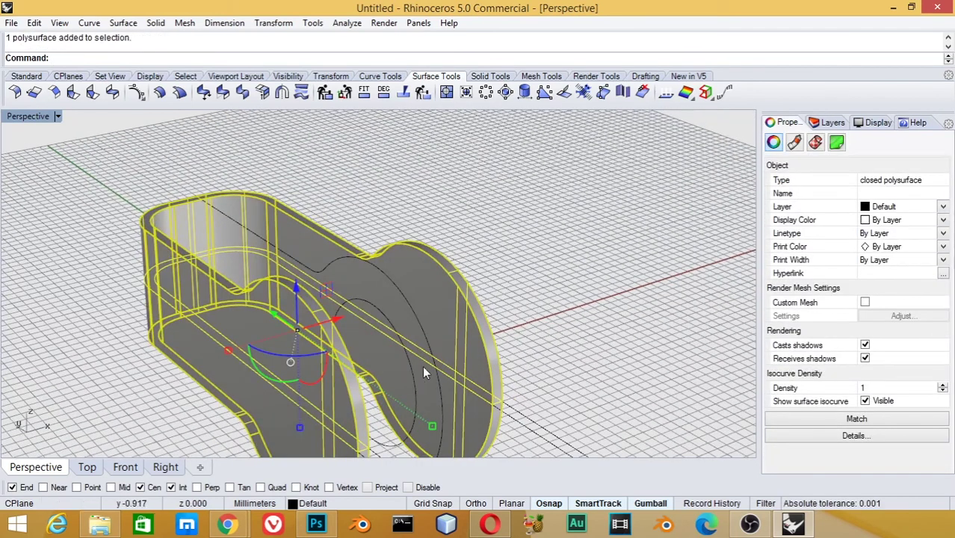
# Step: Extrude the circle into a straight solid cylinder through the bracket
pyautogui.click(411, 375)
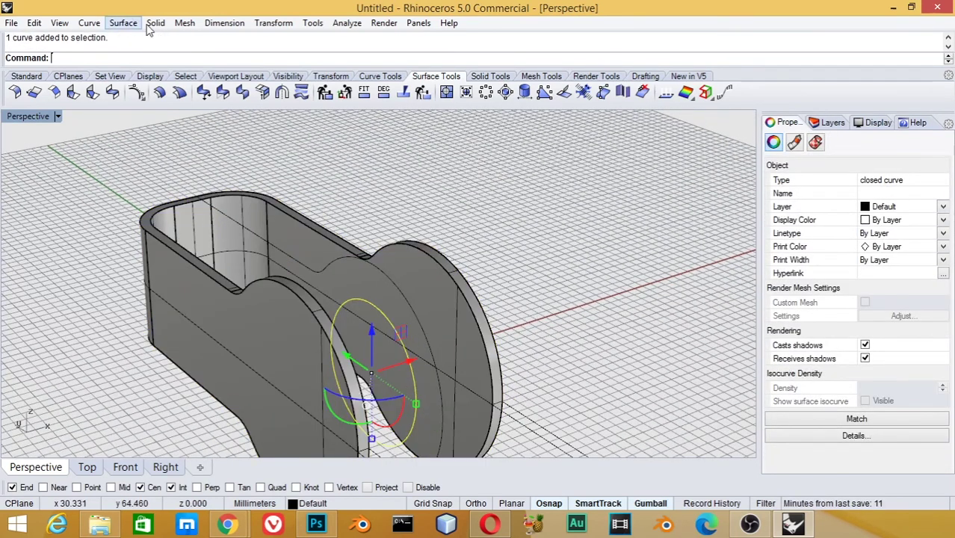
pyautogui.click(155, 23)
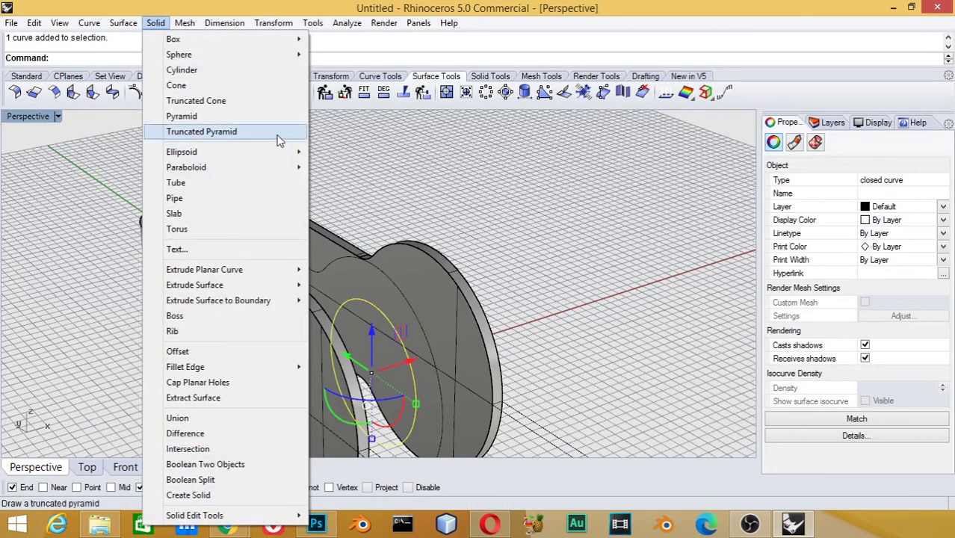
pyautogui.moveTo(204, 270)
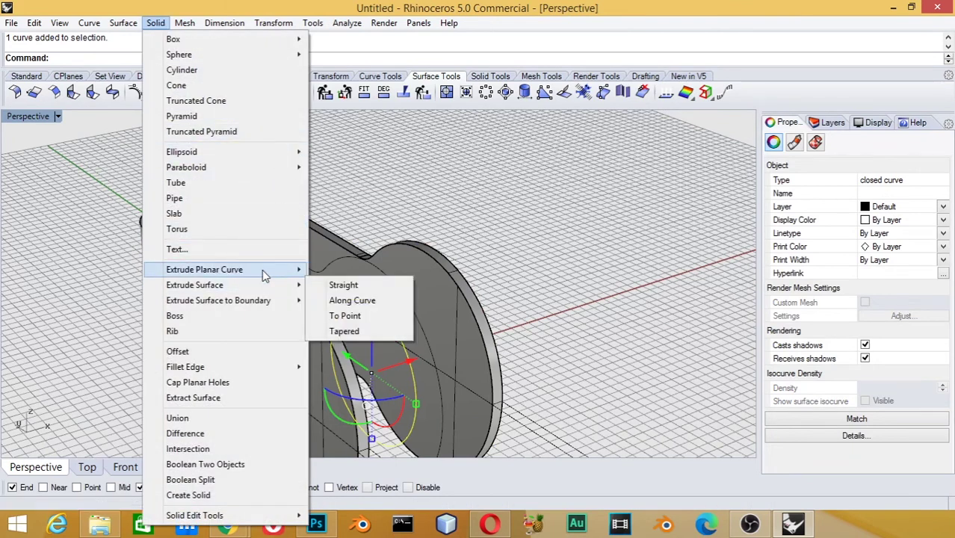
pyautogui.click(342, 270)
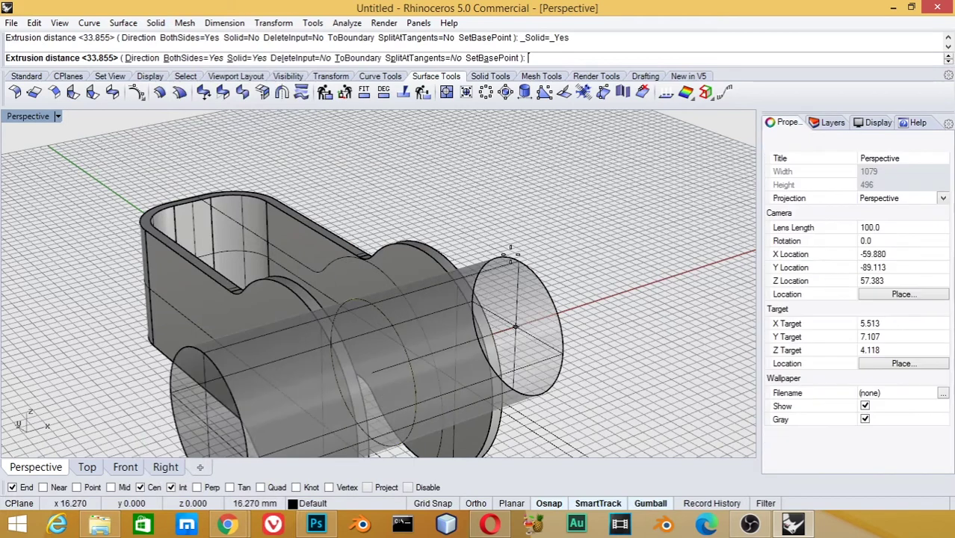
pyautogui.moveTo(419, 269); pyautogui.dragTo(521, 233, button='right')
pyautogui.scroll(-4, 521, 233)
pyautogui.press('Escape')
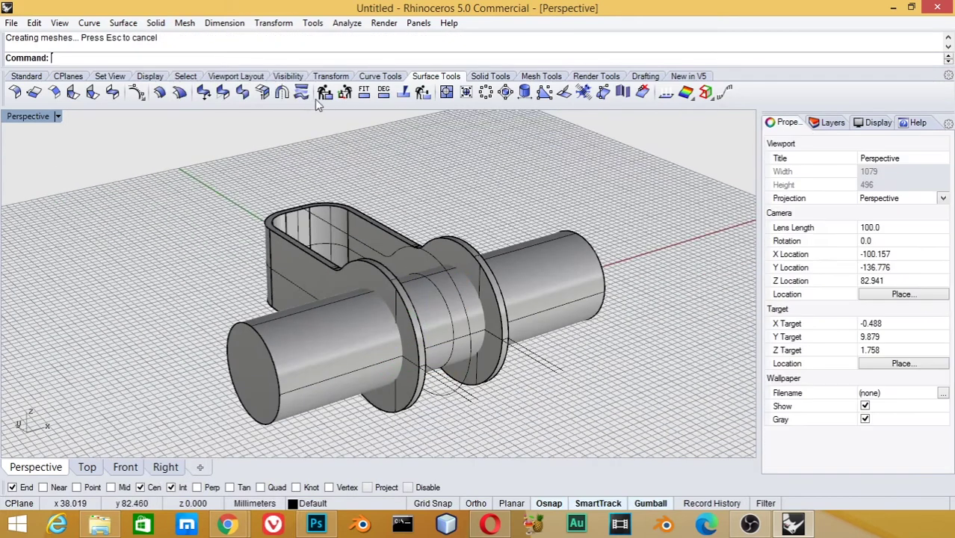
# Step: Boolean Difference the cylinder from the bracket to cut holes in both side plates
pyautogui.click(496, 79)
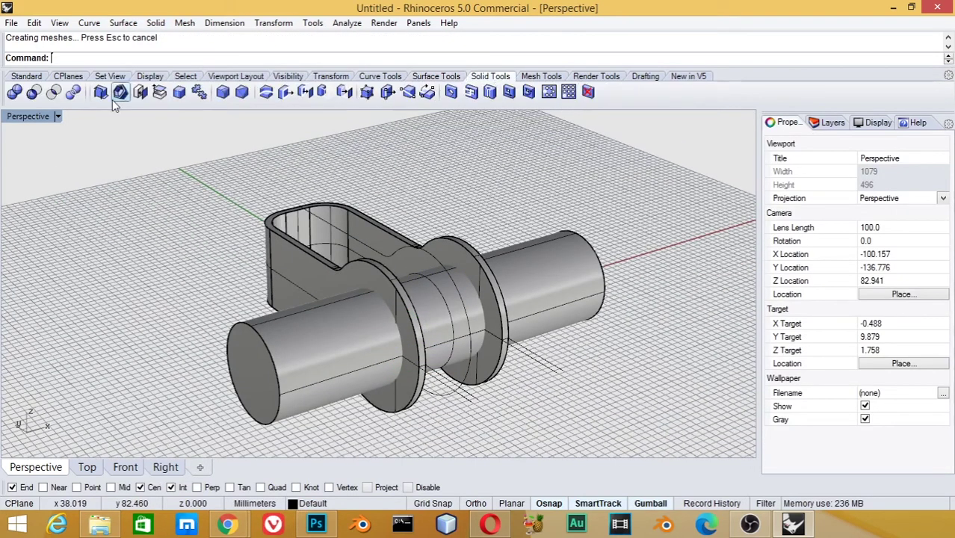
pyautogui.click(35, 91)
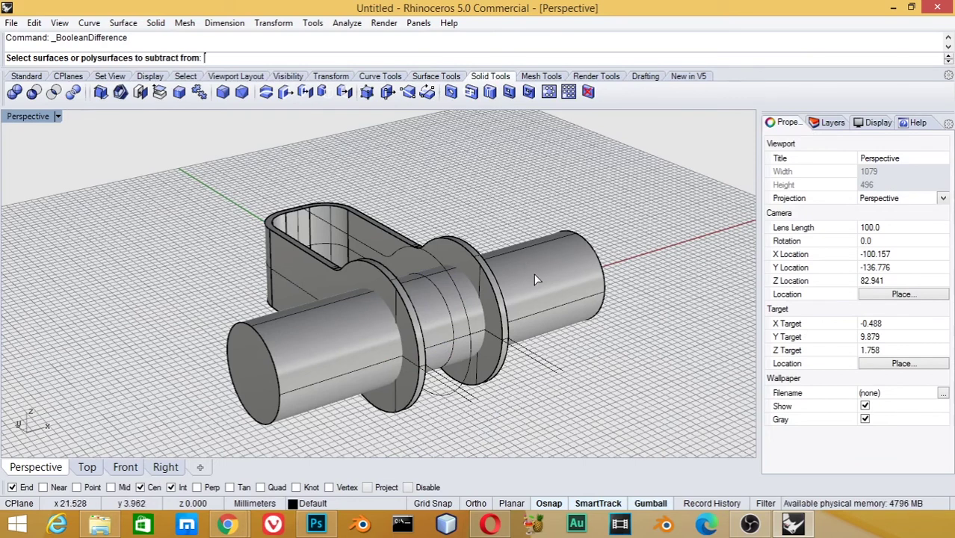
pyautogui.click(336, 221)
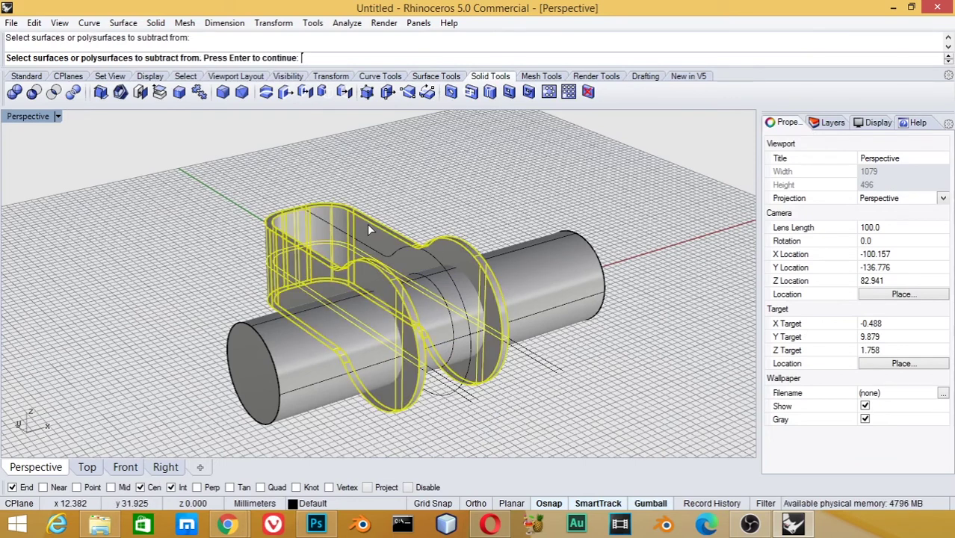
pyautogui.press('Return')
pyautogui.click(292, 366)
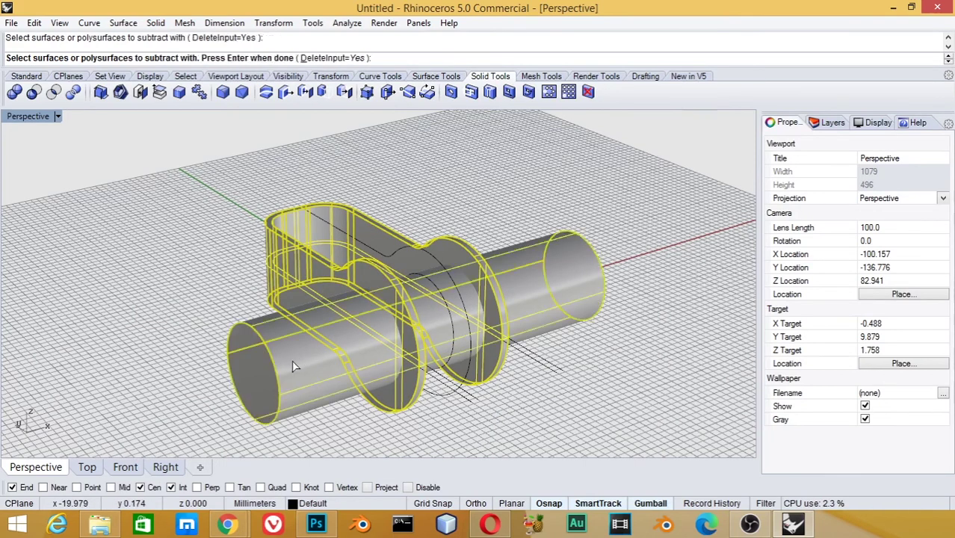
pyautogui.press('Return')
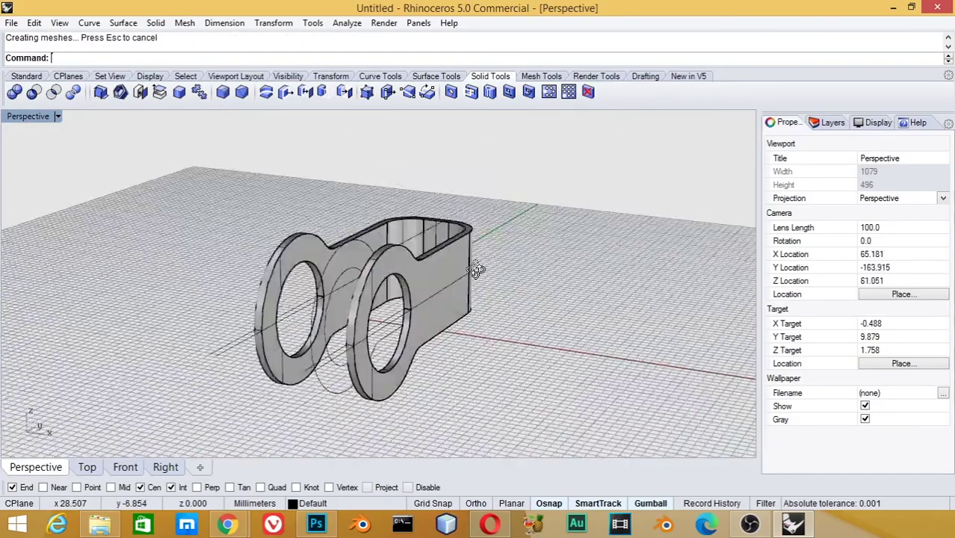
# Step: Orbit and zoom around the bracket to inspect the new holes
pyautogui.moveTo(564, 320); pyautogui.dragTo(397, 273, button='right')
pyautogui.scroll(3, 441, 269)
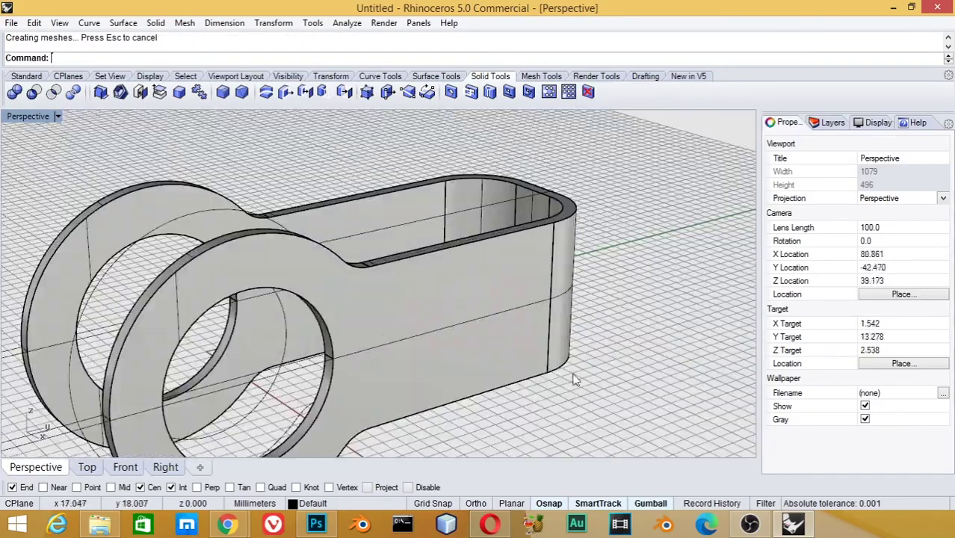
pyautogui.scroll(-5, 575, 379)
pyautogui.moveTo(575, 379)
pyautogui.mouseDown(button='right')
pyautogui.moveTo(475, 366)
pyautogui.moveTo(487, 404)
pyautogui.moveTo(491, 343)
pyautogui.moveTo(441, 335)
pyautogui.mouseUp(button='right')
pyautogui.scroll(2, 433, 320)
pyautogui.scroll(3, 443, 282)
pyautogui.moveTo(443, 282)
pyautogui.mouseDown(button='right')
pyautogui.moveTo(493, 280)
pyautogui.moveTo(429, 249)
pyautogui.mouseUp(button='right')
pyautogui.scroll(-3, 429, 249)
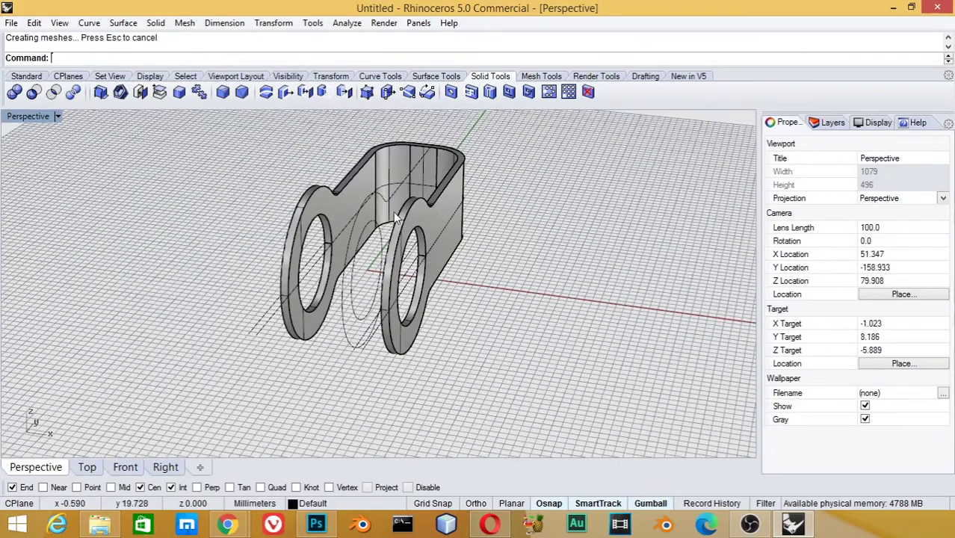
pyautogui.moveTo(441, 249)
pyautogui.mouseDown(button='right')
pyautogui.moveTo(580, 245)
pyautogui.moveTo(547, 244)
pyautogui.mouseUp(button='right')
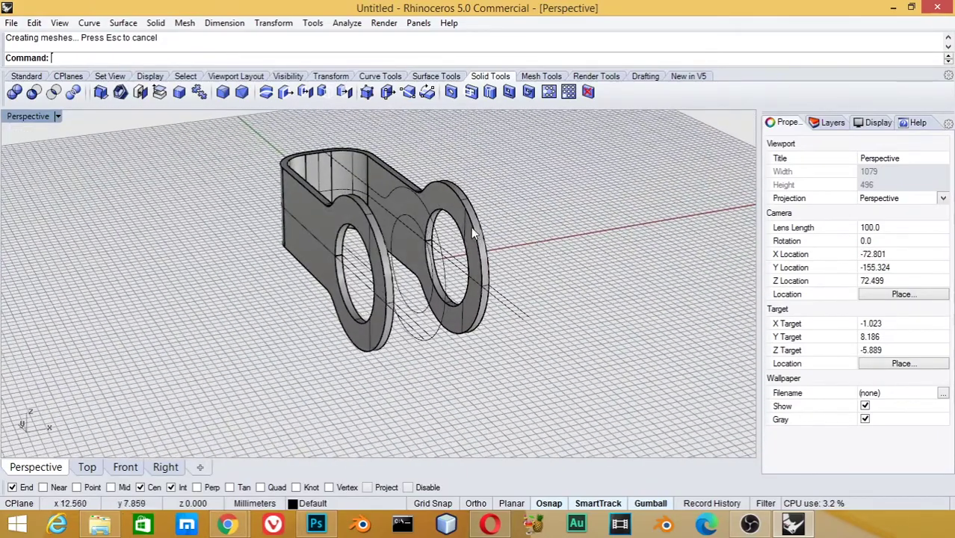
pyautogui.moveTo(471, 227); pyautogui.dragTo(530, 337, button='right')
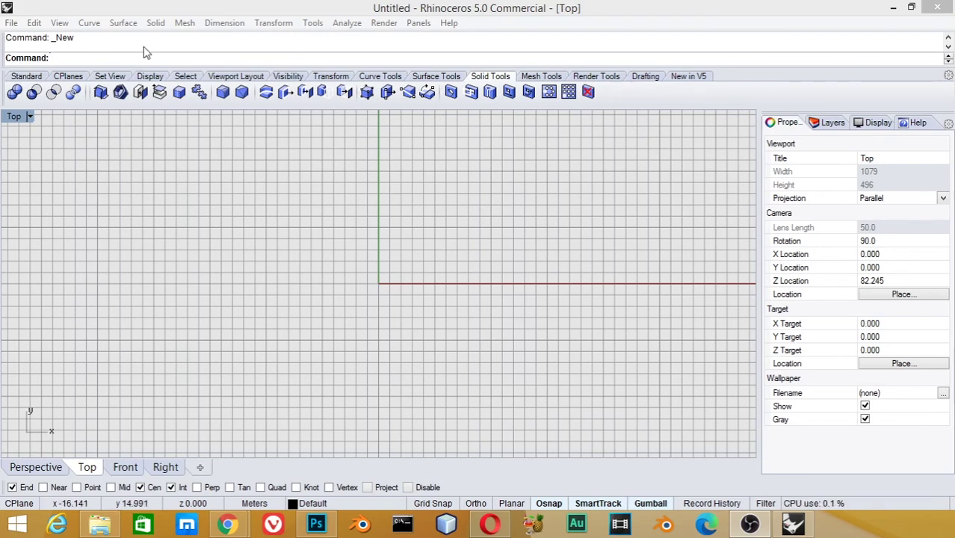
# Step: Draw a tall rounded rectangle centred at 0, picking its corner and then its rounding radius
pyautogui.click(97, 24)
pyautogui.moveTo(114, 203)
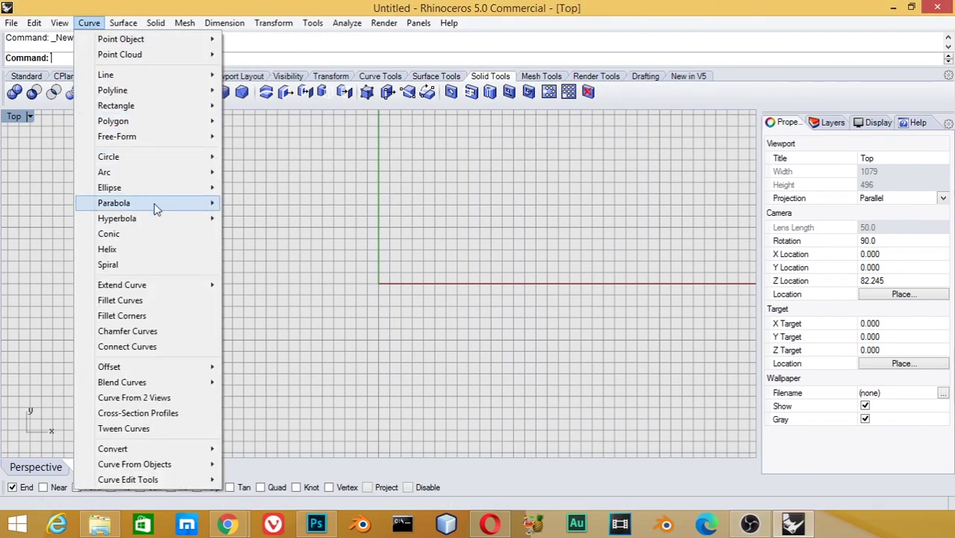
pyautogui.moveTo(116, 105)
pyautogui.click(263, 122)
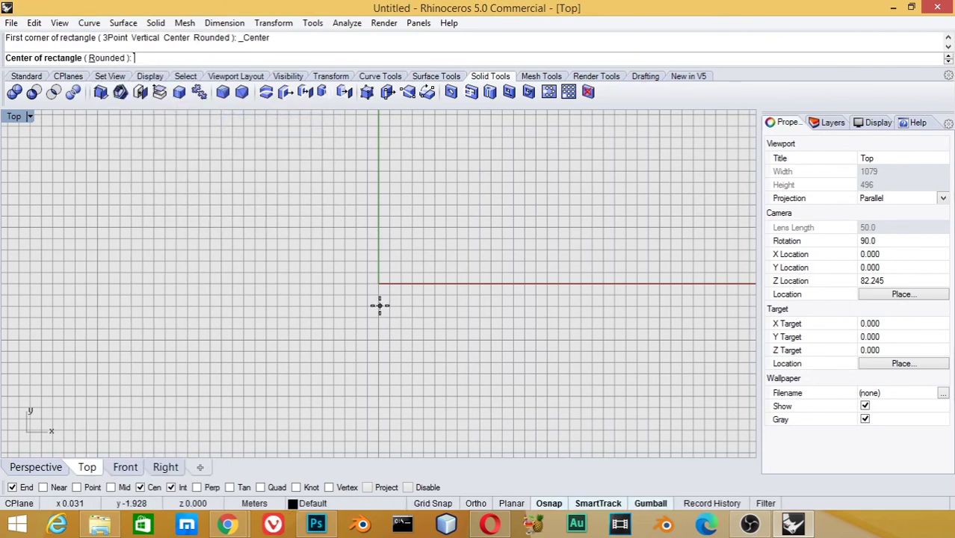
pyautogui.write('0')
pyautogui.press('Return')
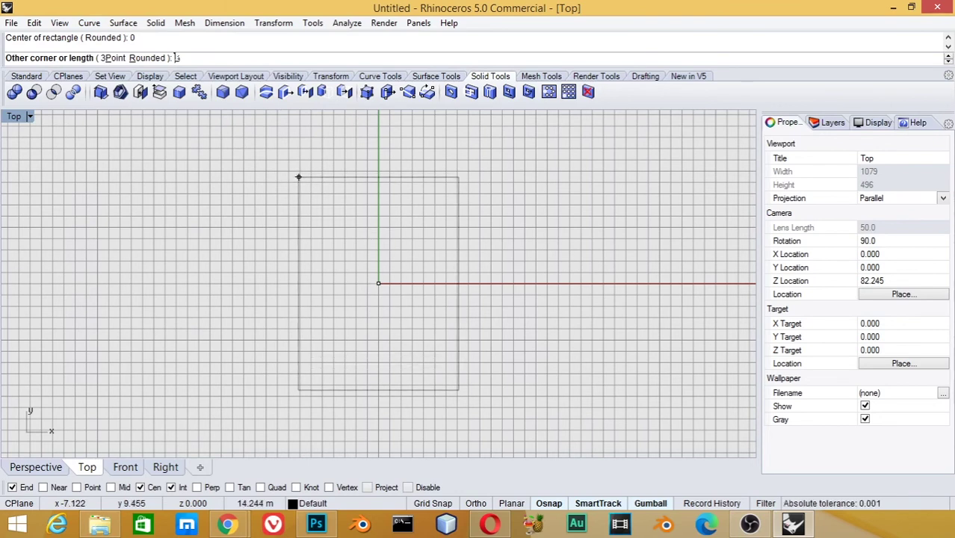
pyautogui.write('r')
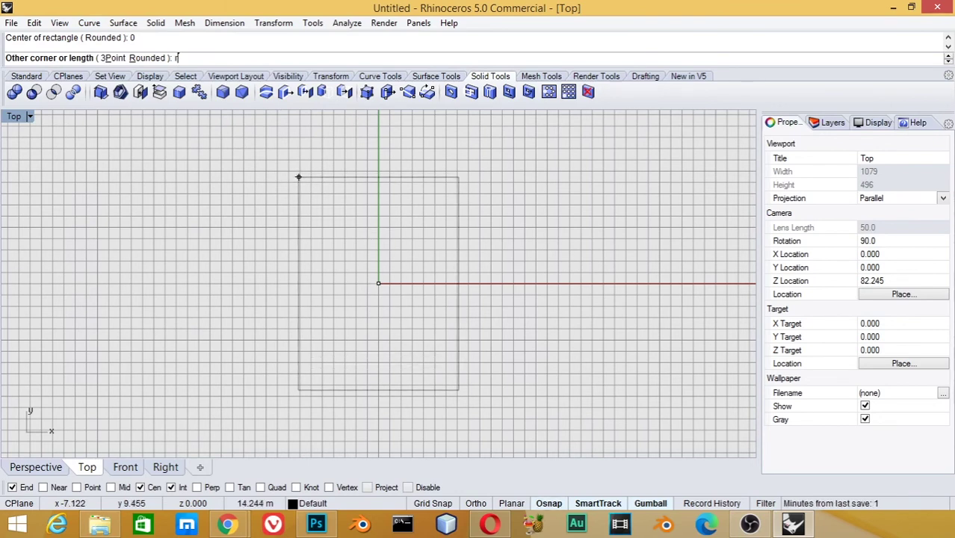
pyautogui.press('Return')
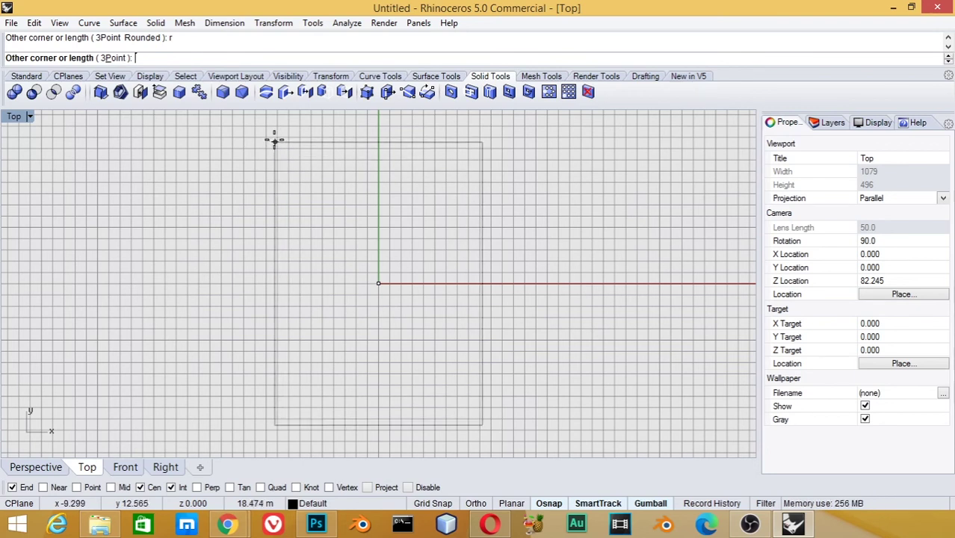
pyautogui.click(274, 141)
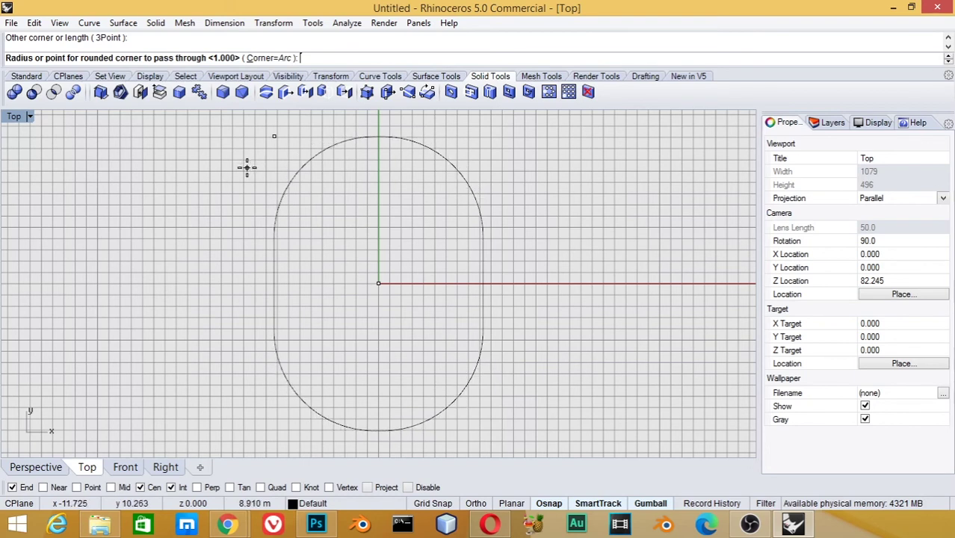
pyautogui.click(247, 163)
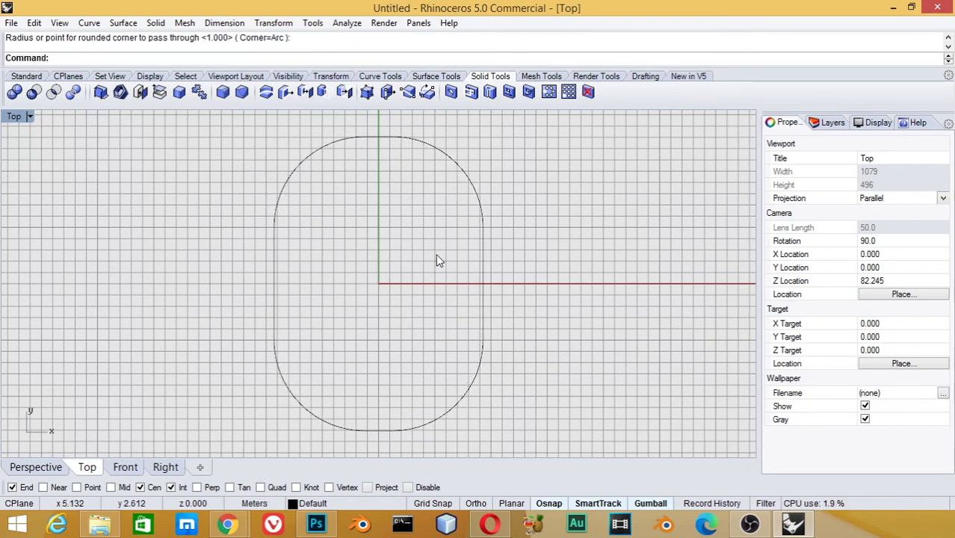
# Step: Offset the rounded rectangle 5 units outward with the Offset command
pyautogui.click(476, 192)
pyautogui.write('ffset')
pyautogui.press('Return')
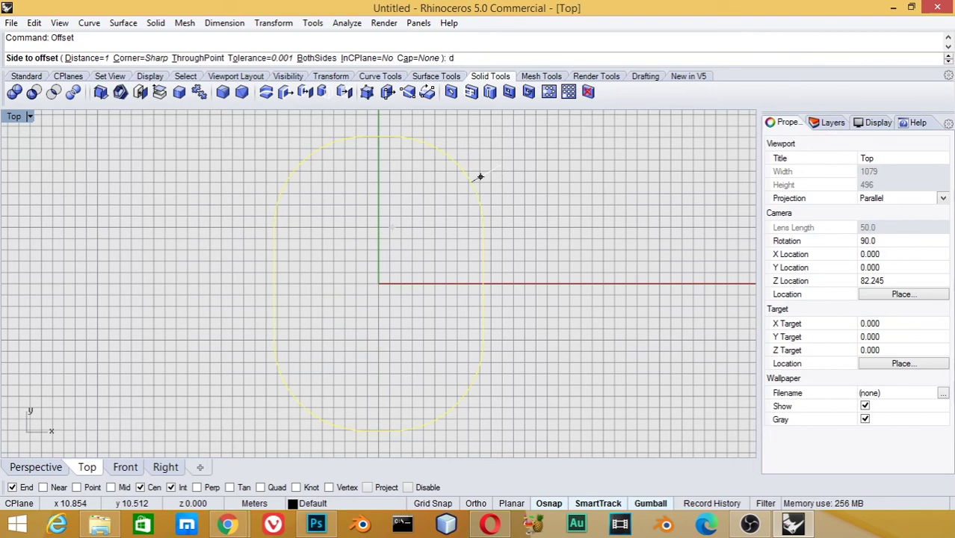
pyautogui.press('Return')
pyautogui.press('Return')
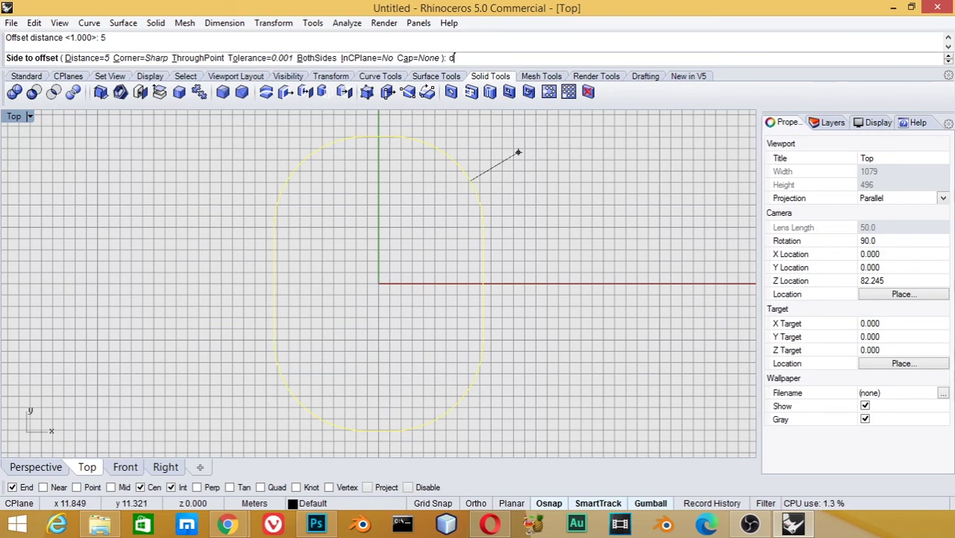
pyautogui.press('Return')
pyautogui.press('Return')
pyautogui.click(514, 159)
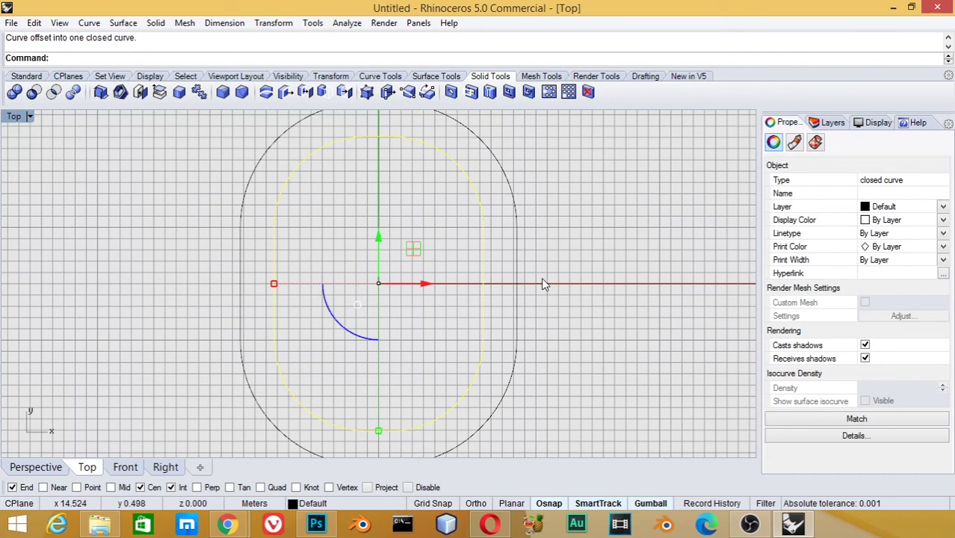
# Step: Maximize the Perspective viewport, zoom in and select one of the rounded curves
pyautogui.doubleClick(22, 118)
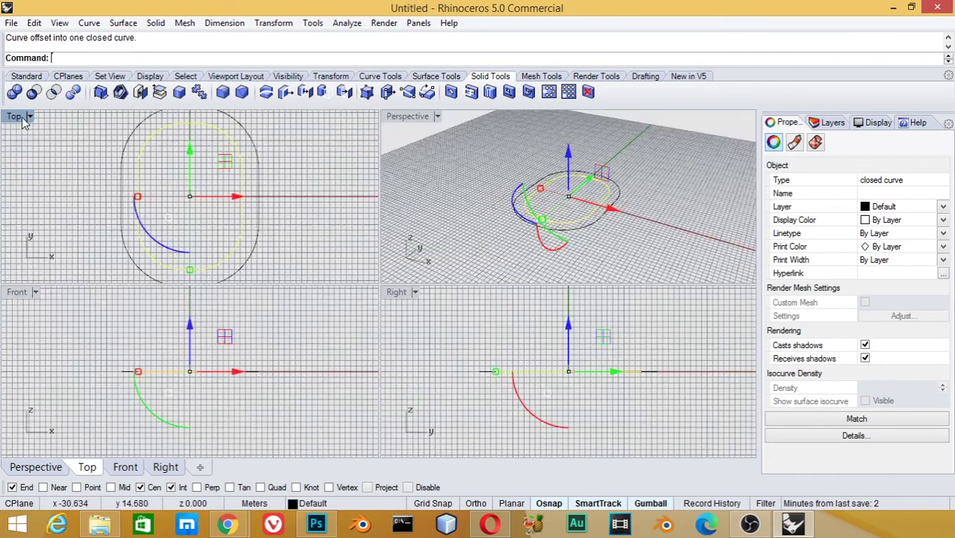
pyautogui.doubleClick(419, 119)
pyautogui.scroll(3, 501, 299)
pyautogui.click(451, 334)
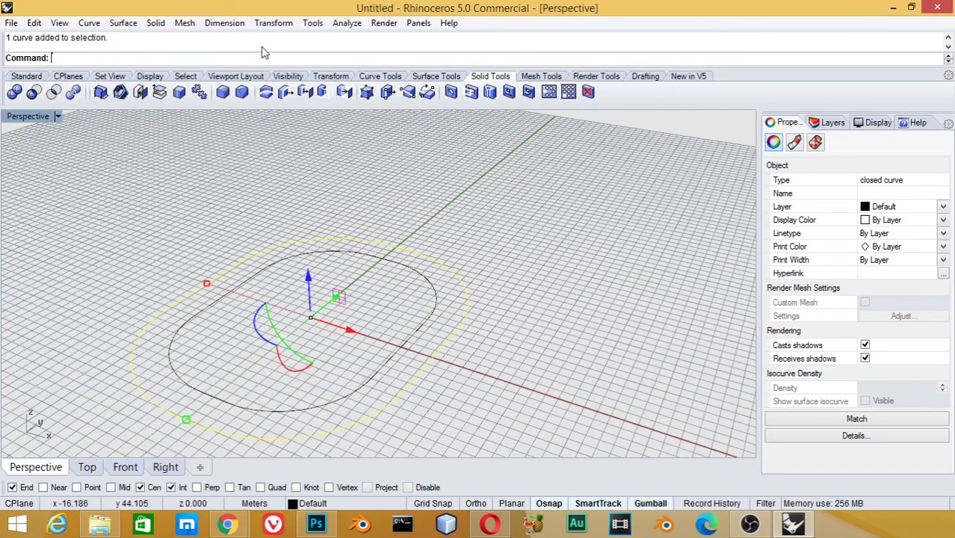
# Step: Extrude the outer and inner curves straight, one direction only, into two walls
pyautogui.click(88, 23)
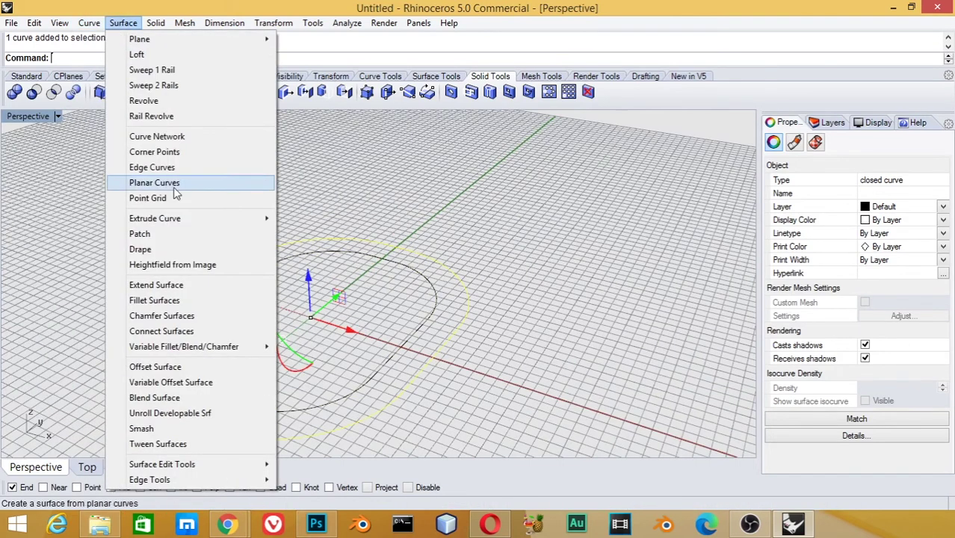
pyautogui.moveTo(154, 218)
pyautogui.click(308, 224)
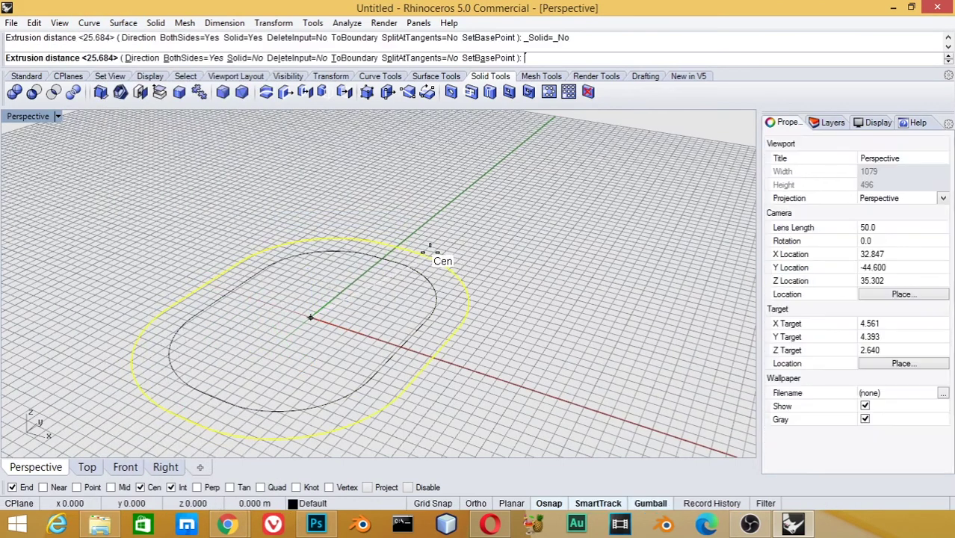
pyautogui.click(180, 58)
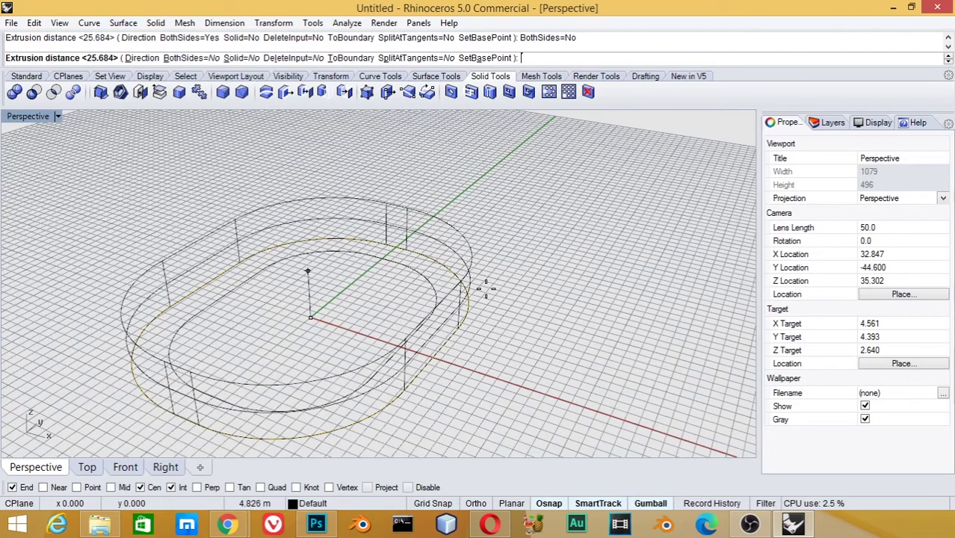
pyautogui.click(482, 362)
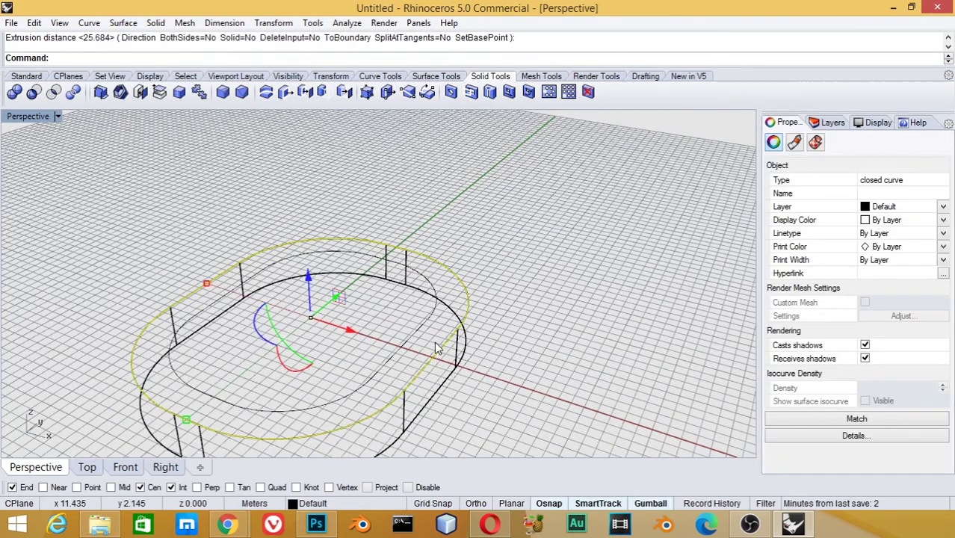
pyautogui.scroll(3, 449, 348)
pyautogui.click(418, 326)
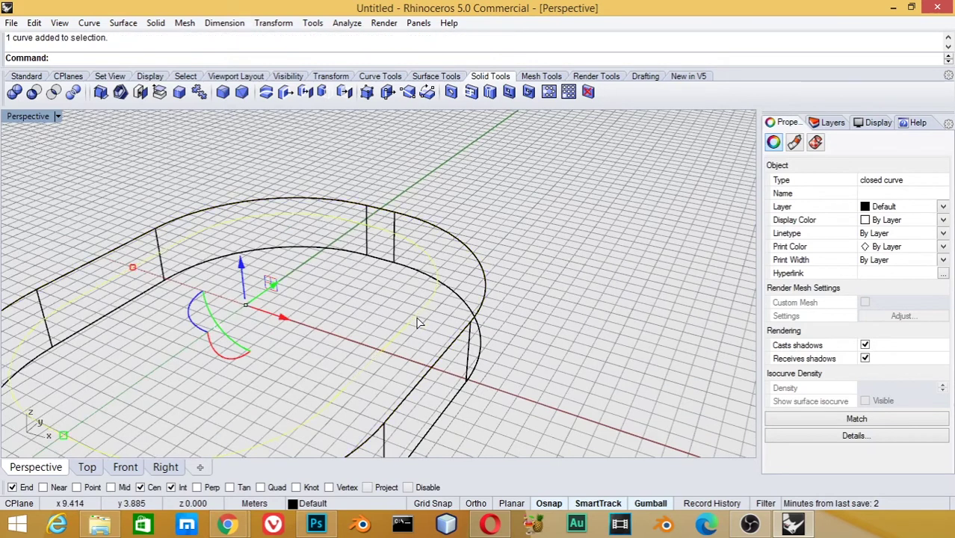
pyautogui.rightClick(419, 323)
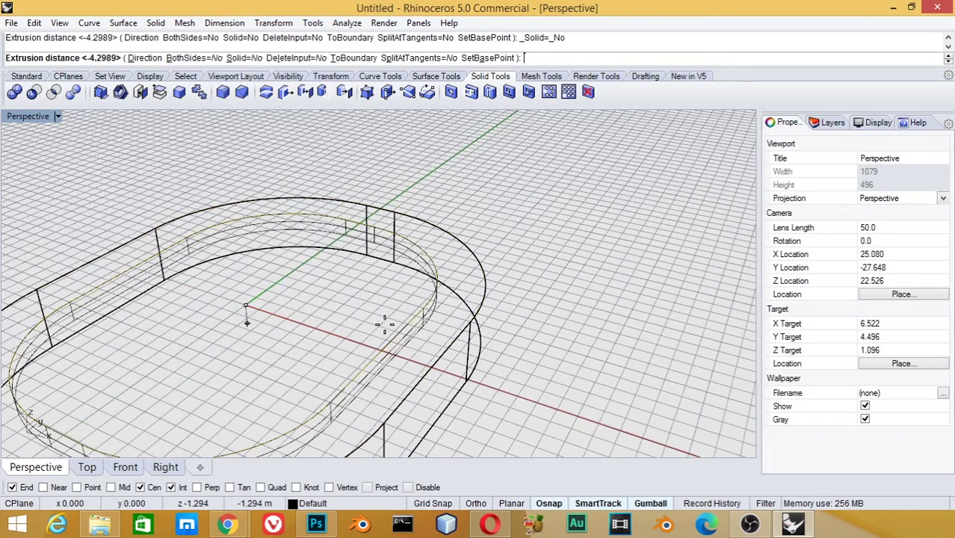
pyautogui.click(381, 318)
pyautogui.press('Escape')
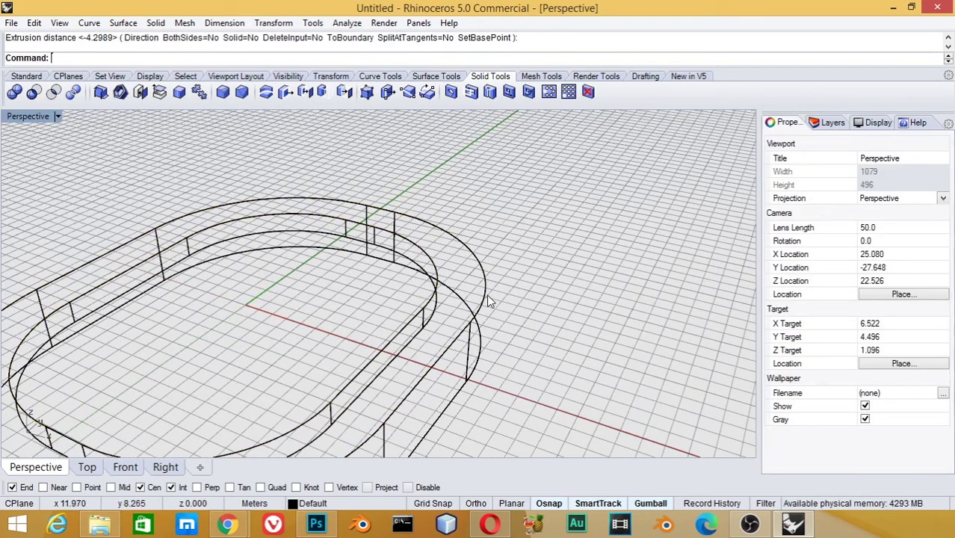
# Step: Pick the closed curve at the wall edge from the candidates, then clear the selection
pyautogui.click(487, 302)
pyautogui.click(529, 333)
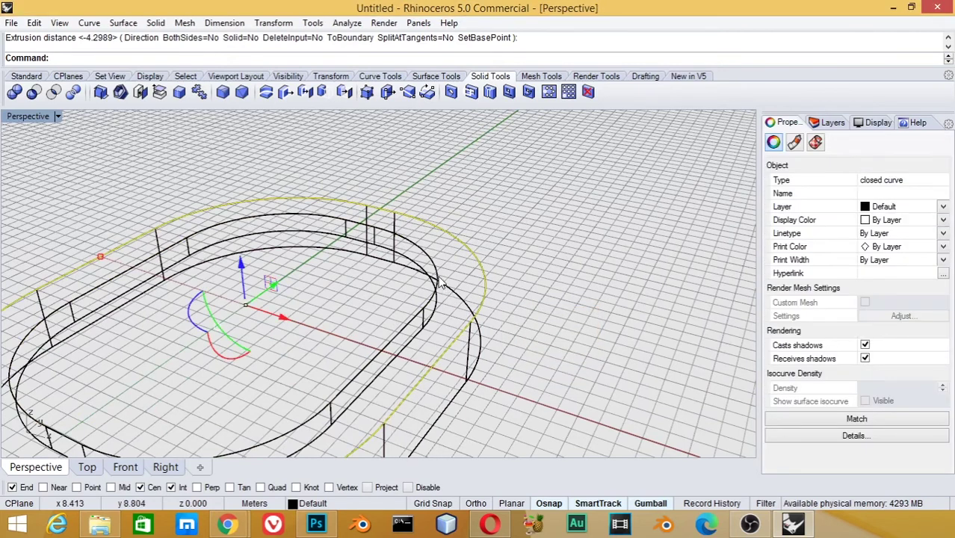
pyautogui.click(439, 276)
pyautogui.click(483, 309)
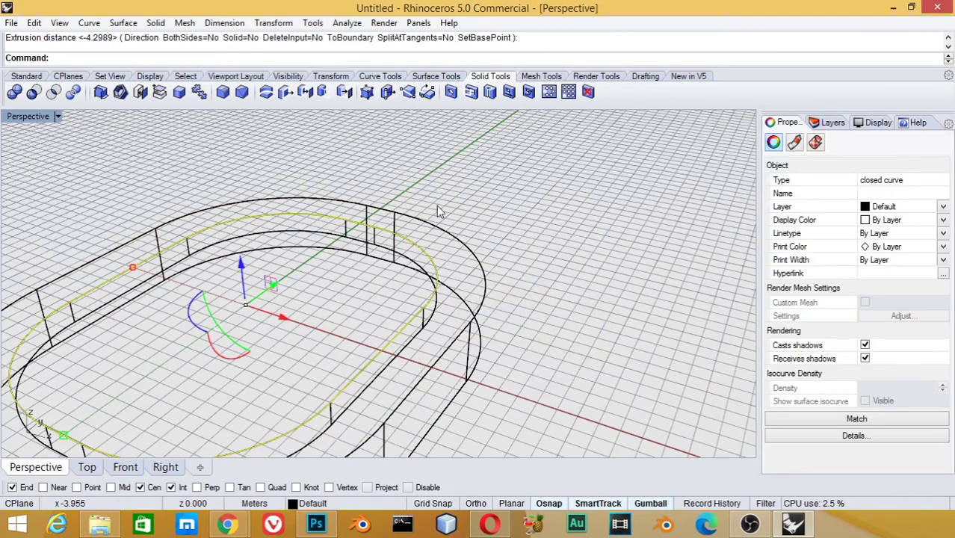
pyautogui.click(123, 23)
pyautogui.click(123, 22)
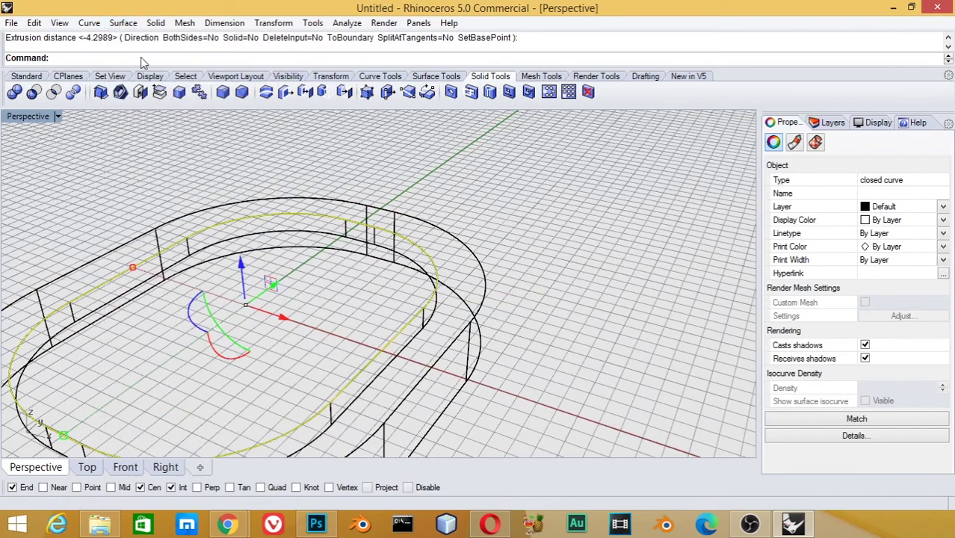
pyautogui.click(261, 190)
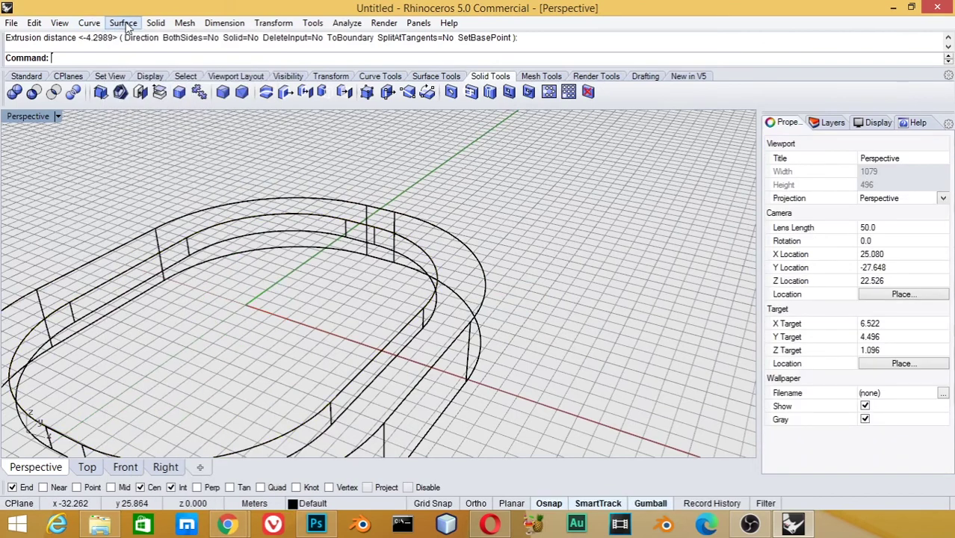
# Step: Create a flat top ring surface between the two boundary curves
pyautogui.click(123, 23)
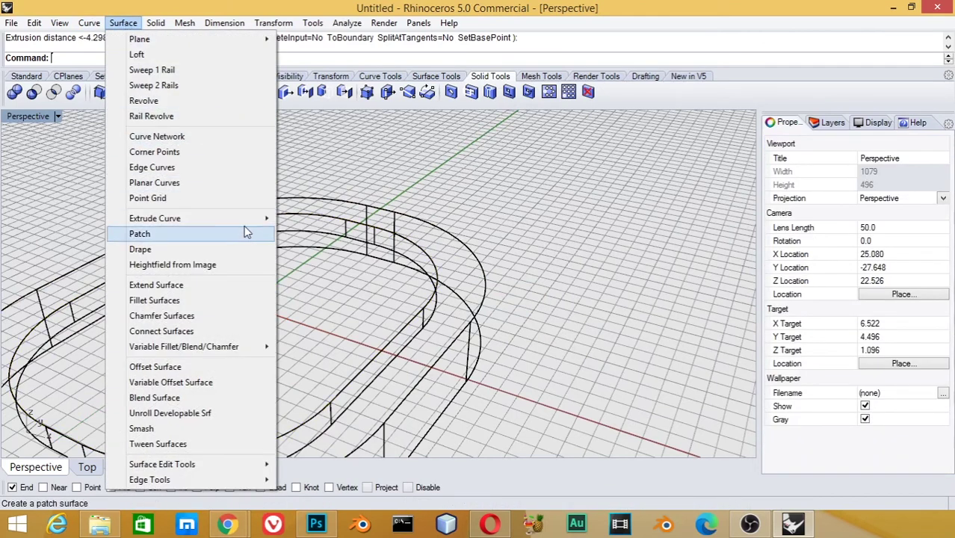
pyautogui.click(197, 183)
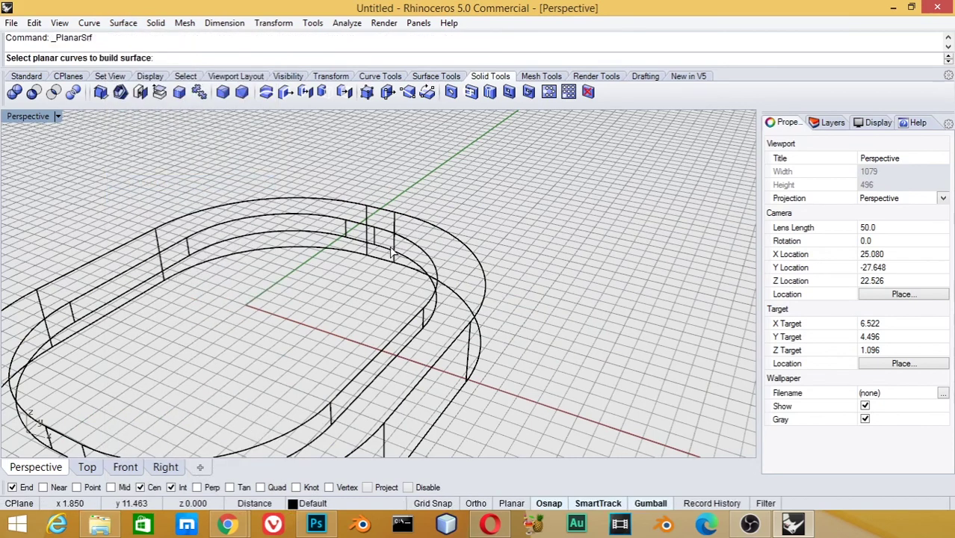
pyautogui.click(436, 270)
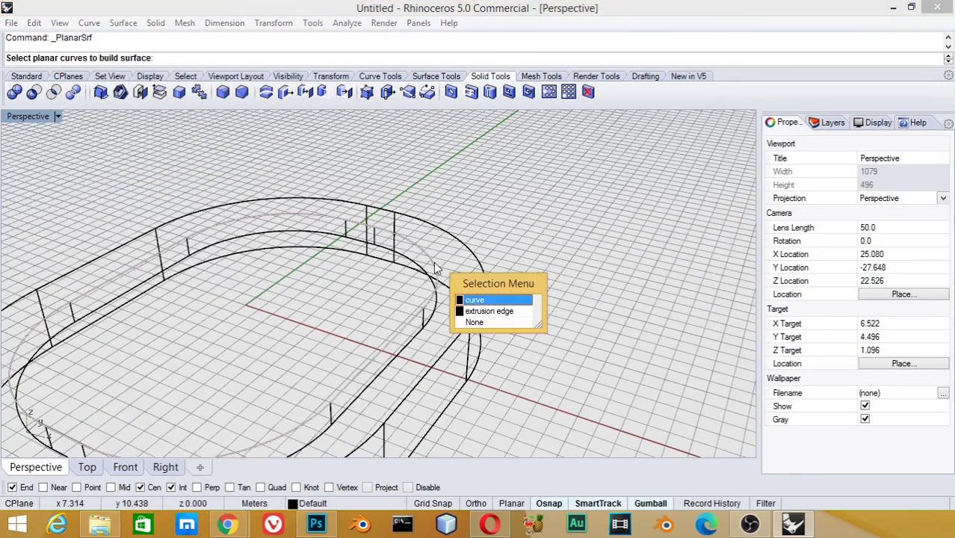
pyautogui.click(485, 300)
pyautogui.click(474, 254)
pyautogui.click(509, 287)
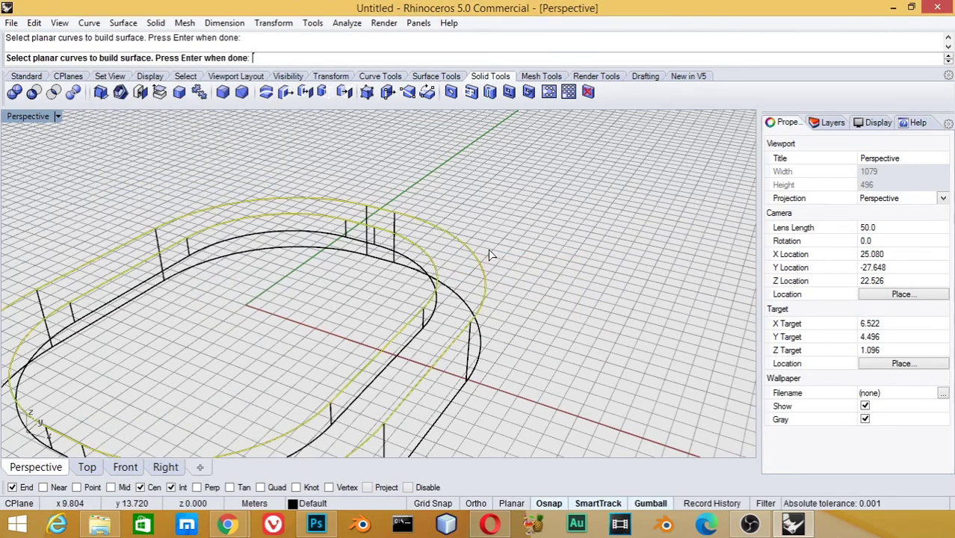
pyautogui.press('Return')
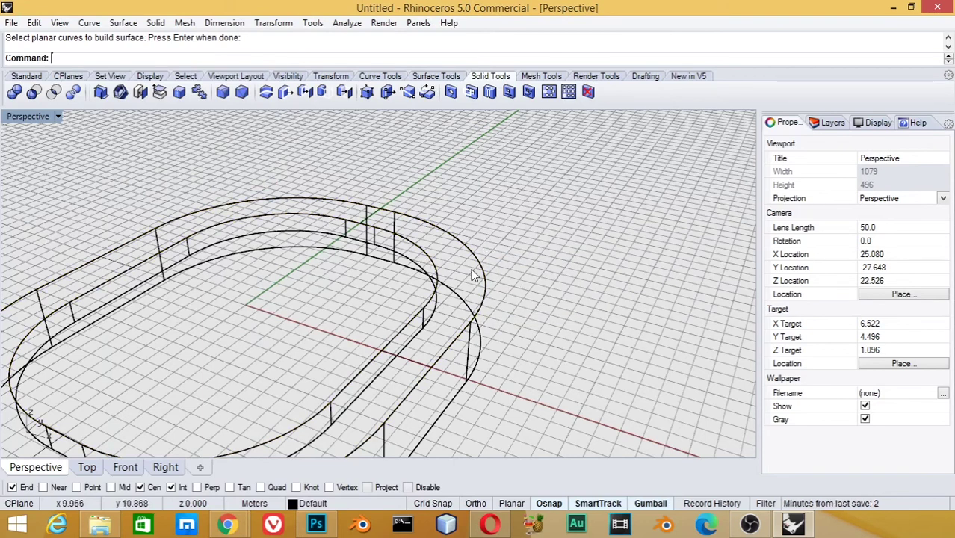
pyautogui.click(58, 117)
pyautogui.click(102, 112)
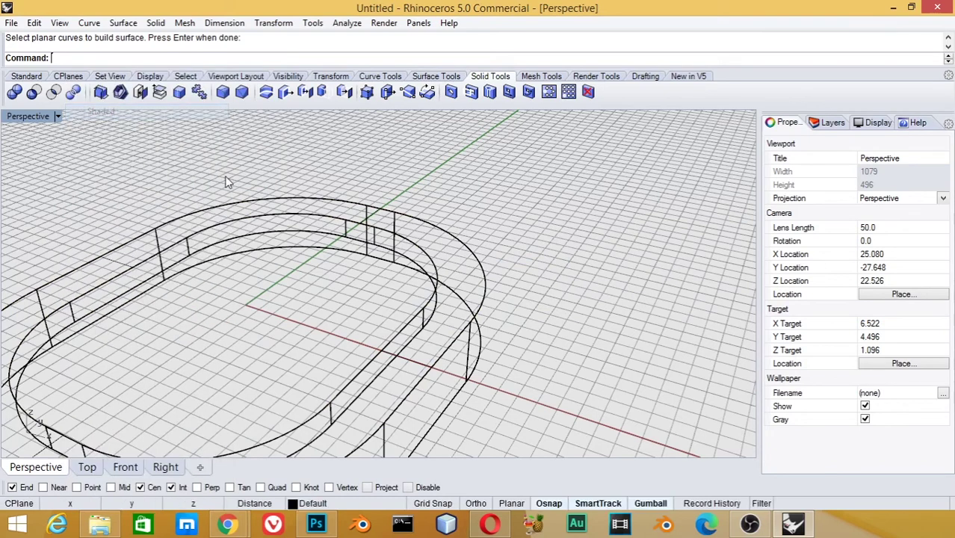
pyautogui.click(458, 302)
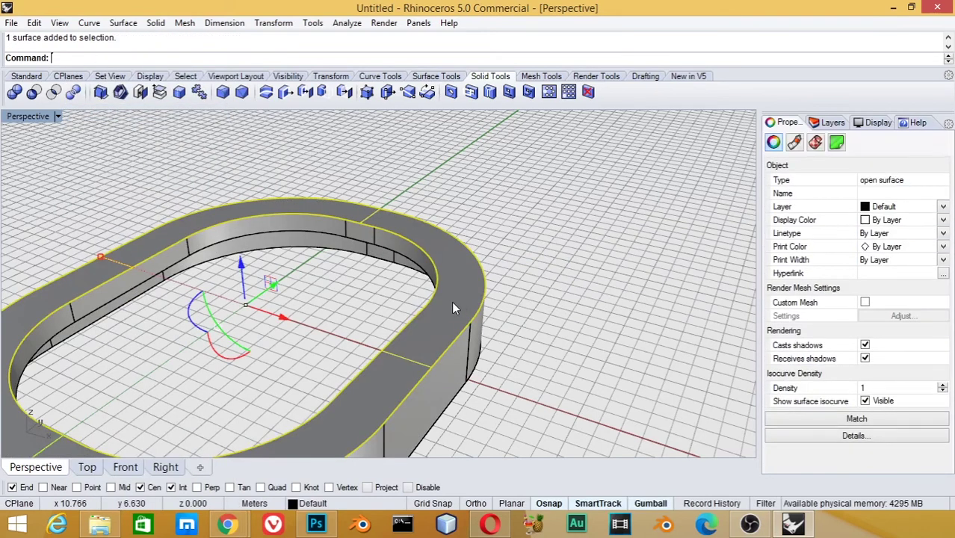
pyautogui.click(452, 379)
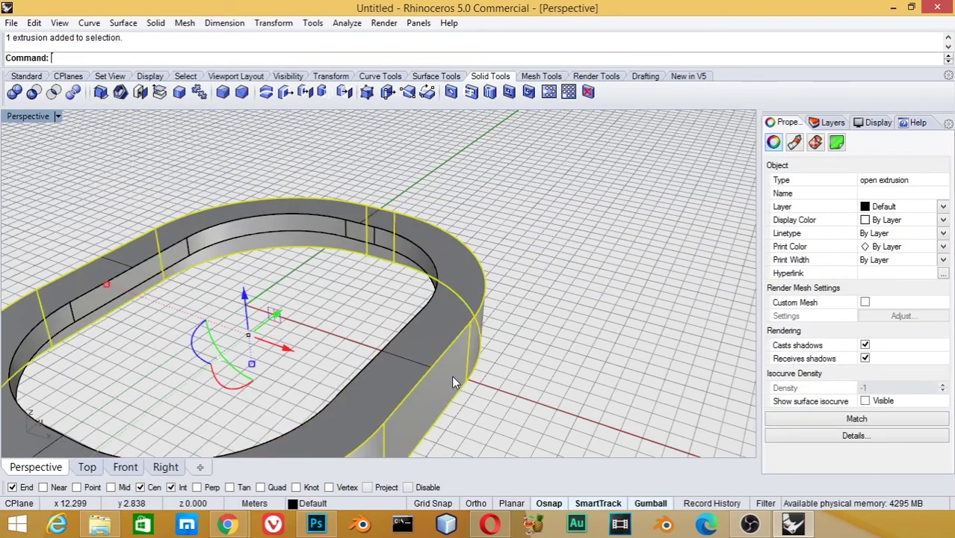
pyautogui.moveTo(422, 333); pyautogui.dragTo(404, 263)
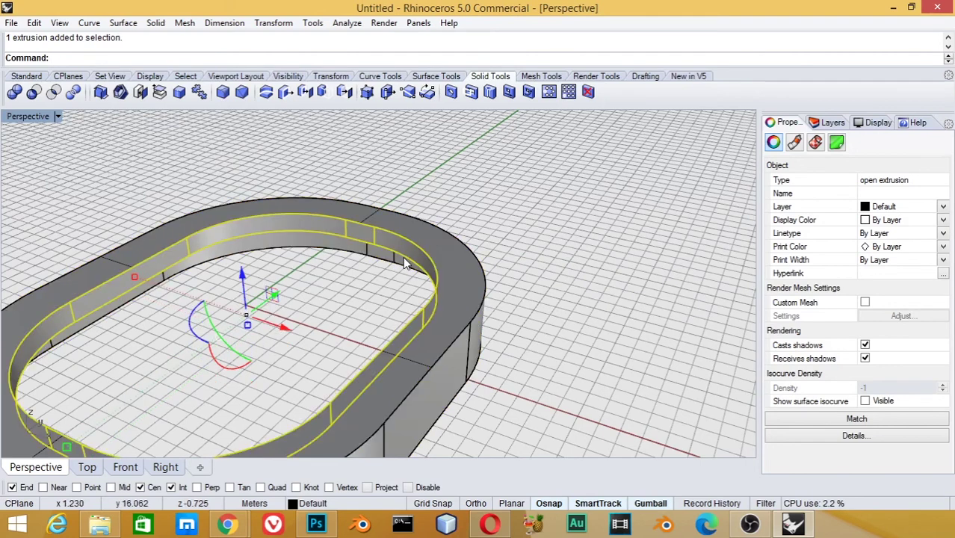
# Step: Fill the inner bottom opening with a planar floor surface
pyautogui.click(124, 22)
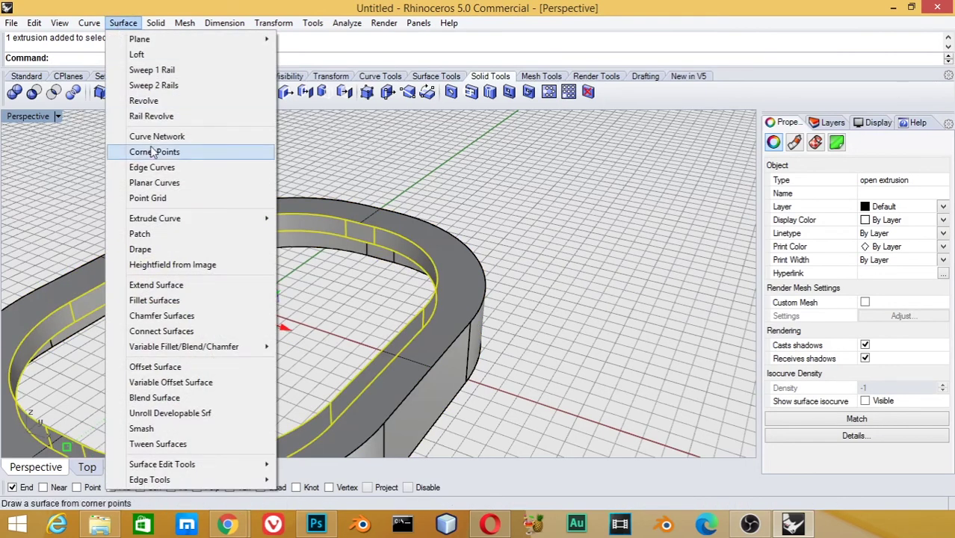
pyautogui.click(156, 182)
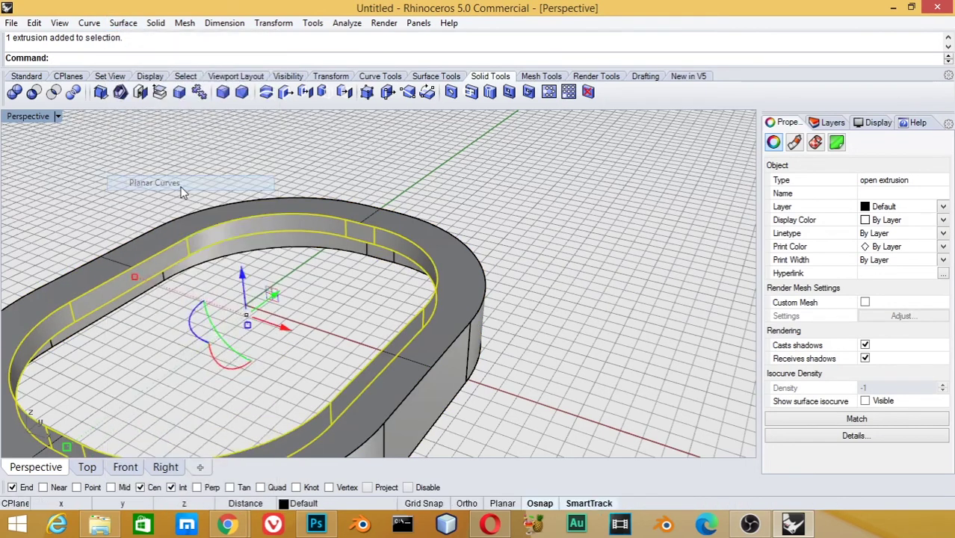
pyautogui.click(303, 234)
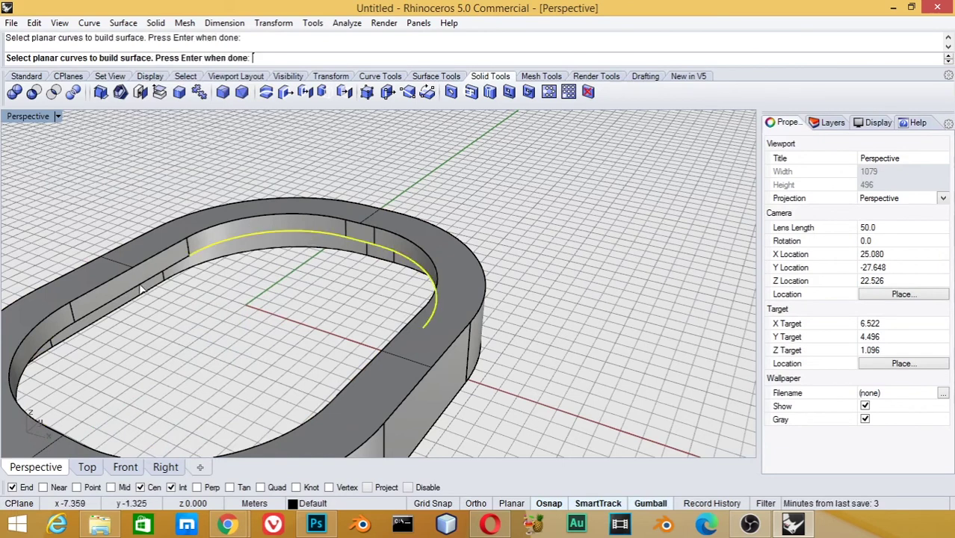
pyautogui.moveTo(187, 330)
pyautogui.mouseDown(button='right')
pyautogui.moveTo(380, 313)
pyautogui.moveTo(558, 330)
pyautogui.moveTo(622, 317)
pyautogui.moveTo(536, 256)
pyautogui.mouseUp(button='right')
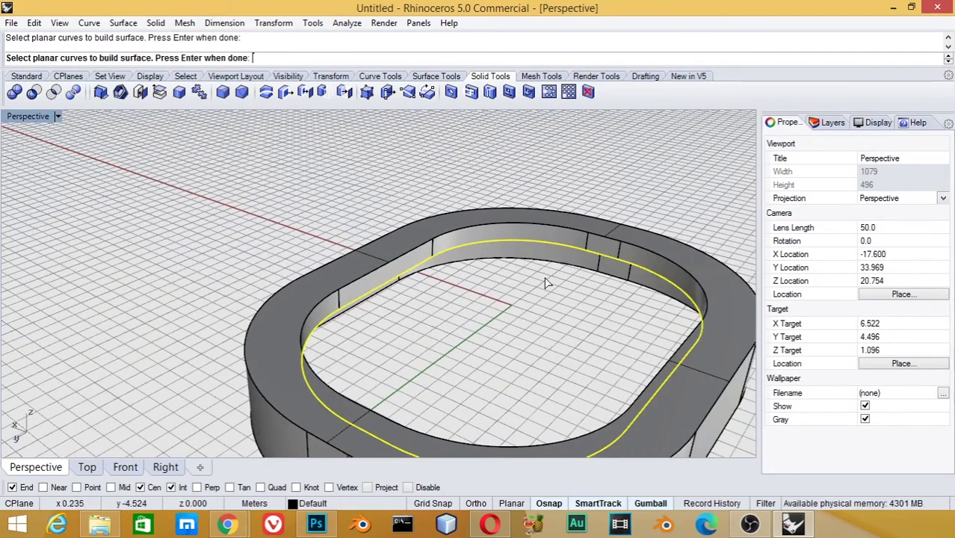
pyautogui.moveTo(546, 282); pyautogui.dragTo(606, 280, button='right')
pyautogui.rightClick(606, 280)
# Step: Select the floor, top rim, inner wall and outer wall surfaces
pyautogui.moveTo(387, 305); pyautogui.dragTo(495, 265, button='right')
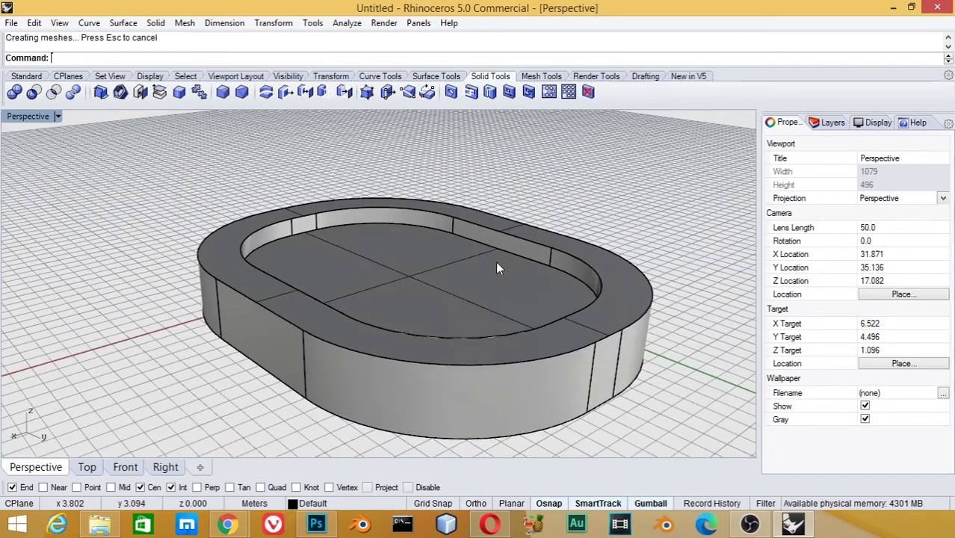
pyautogui.click(448, 392)
pyautogui.moveTo(372, 261); pyautogui.dragTo(231, 168, button='right')
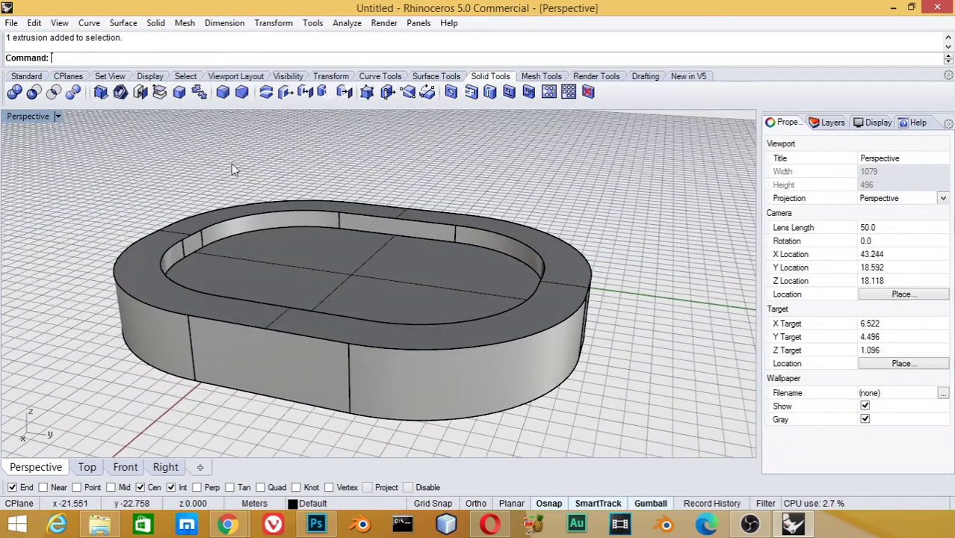
pyautogui.keyDown('ctrl'); pyautogui.keyDown('shift'); pyautogui.click(446, 269); pyautogui.keyUp('shift'); pyautogui.keyUp('ctrl')
pyautogui.keyDown('ctrl'); pyautogui.keyDown('shift'); pyautogui.click(529, 249); pyautogui.keyUp('shift'); pyautogui.keyUp('ctrl')
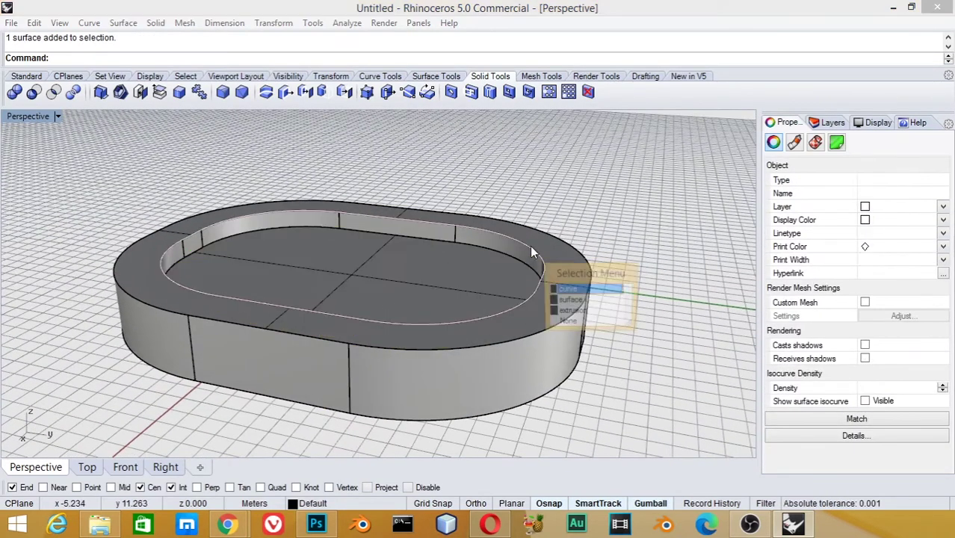
pyautogui.click(497, 281)
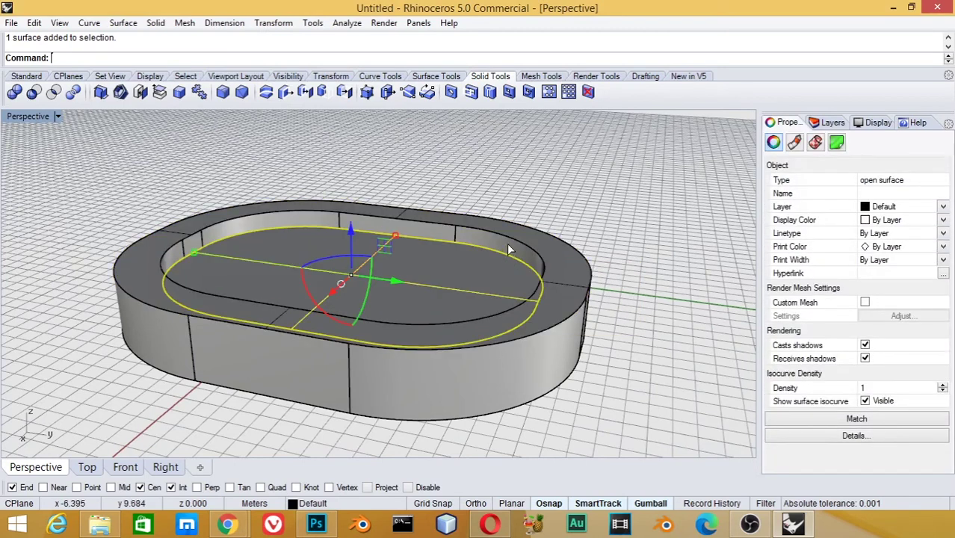
pyautogui.click(545, 252)
pyautogui.click(553, 370)
# Step: Join the walls, top rim and floor into one polysurface and reselect it
pyautogui.middleClick(369, 200)
pyautogui.click(371, 184)
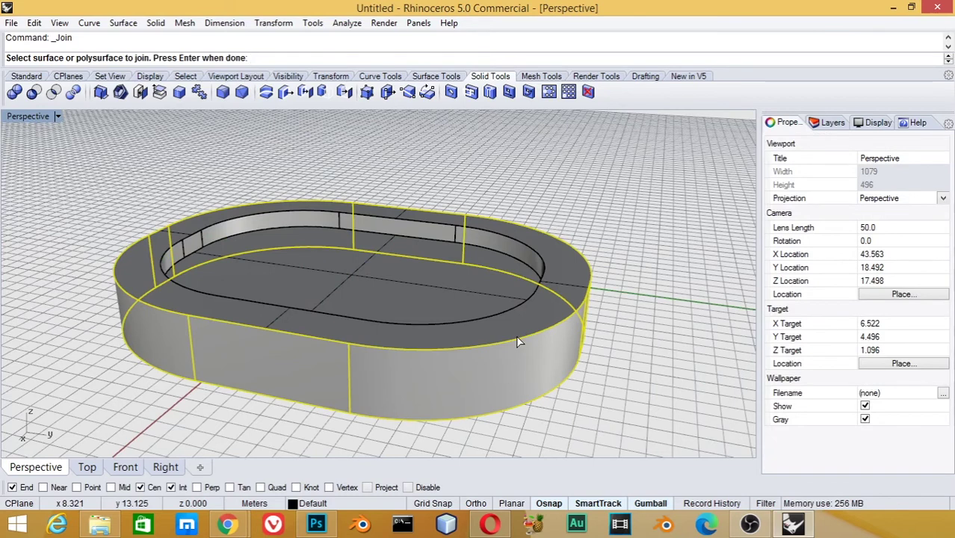
pyautogui.middleClick(394, 179)
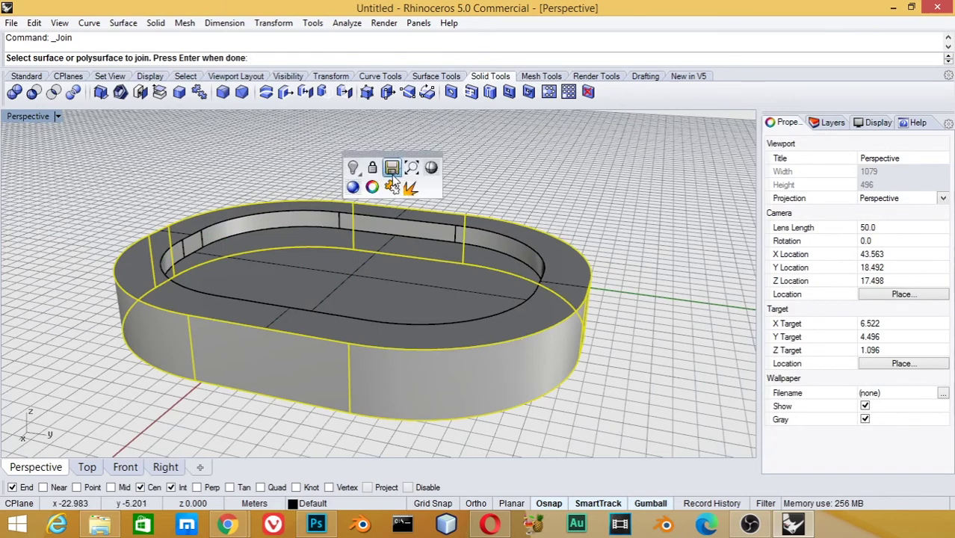
pyautogui.click(389, 192)
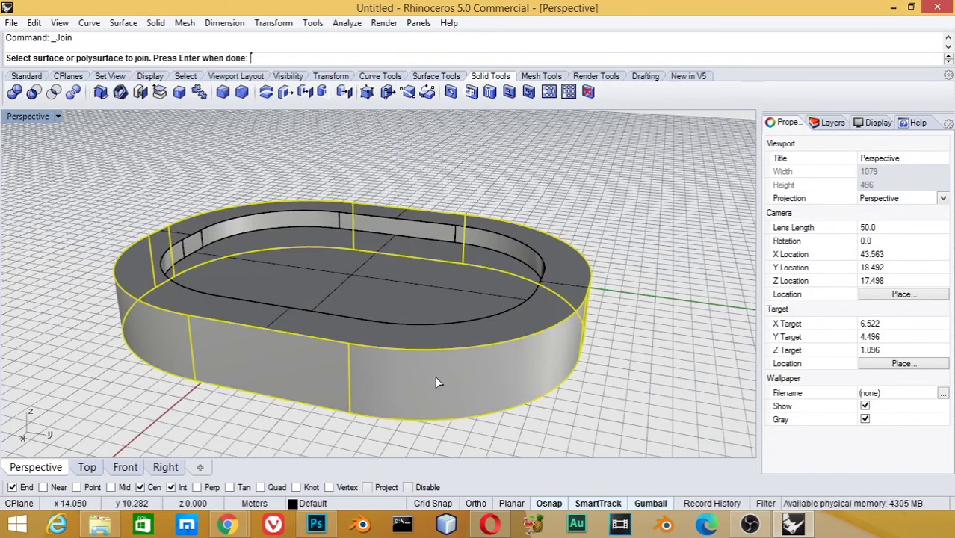
pyautogui.click(444, 339)
pyautogui.click(439, 314)
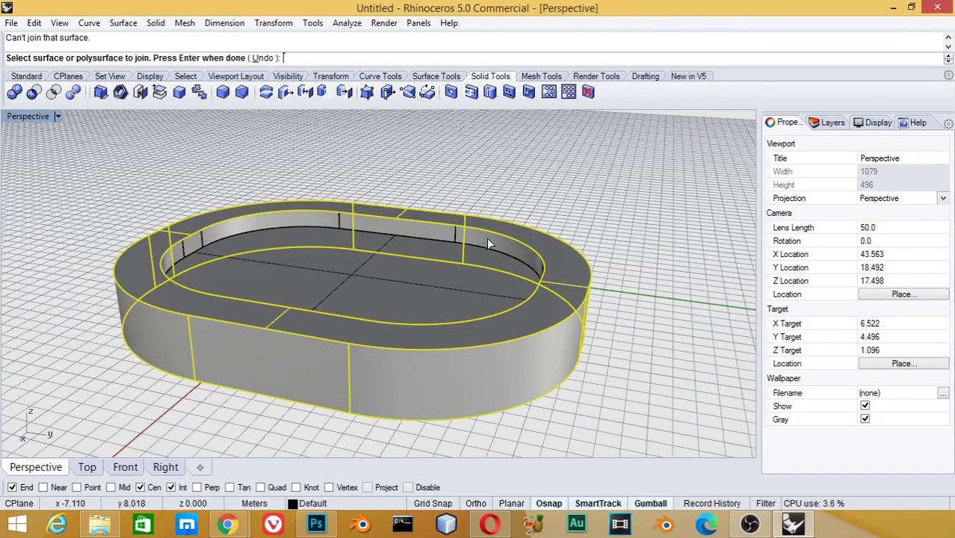
pyautogui.click(424, 295)
pyautogui.press('Return')
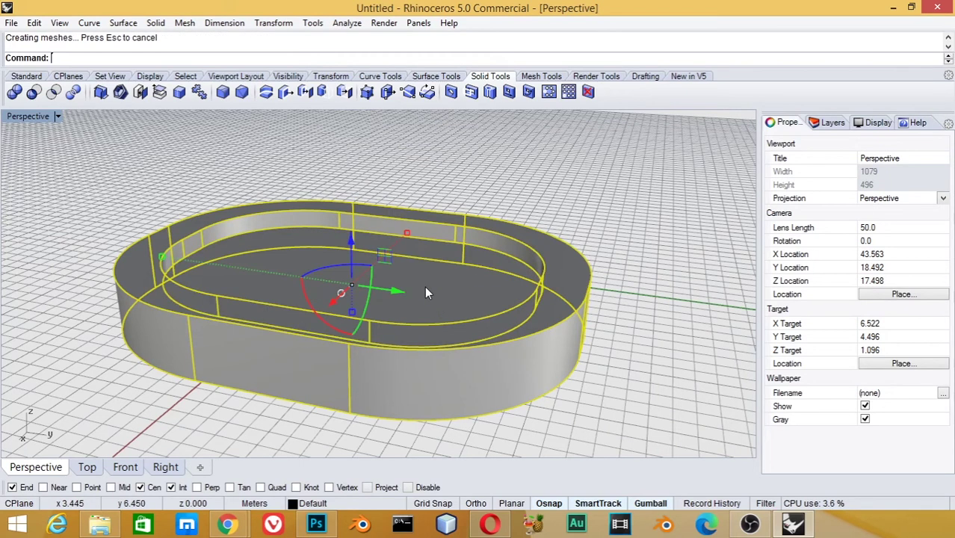
pyautogui.press('Escape')
pyautogui.click(550, 350)
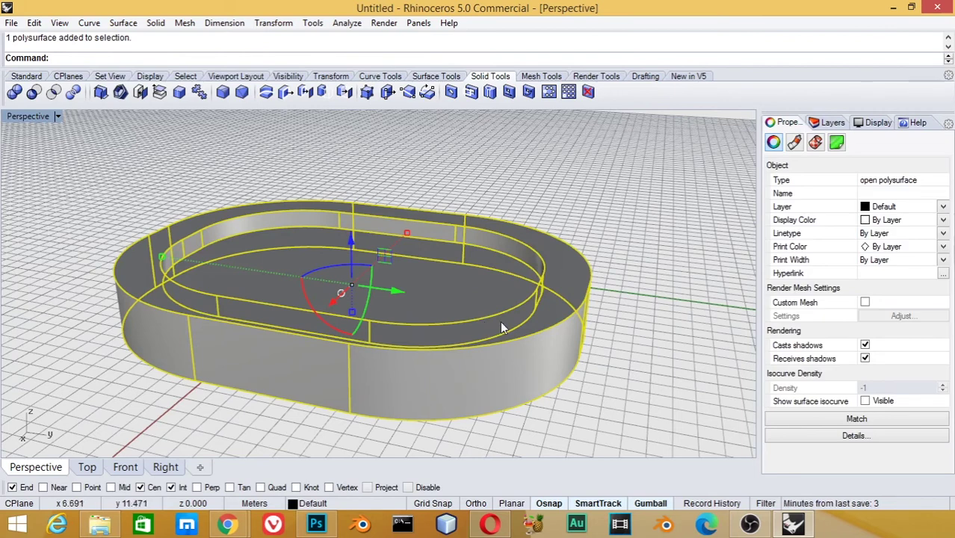
# Step: Fillet the five outer top edges of the ring with radius 3
pyautogui.click(154, 23)
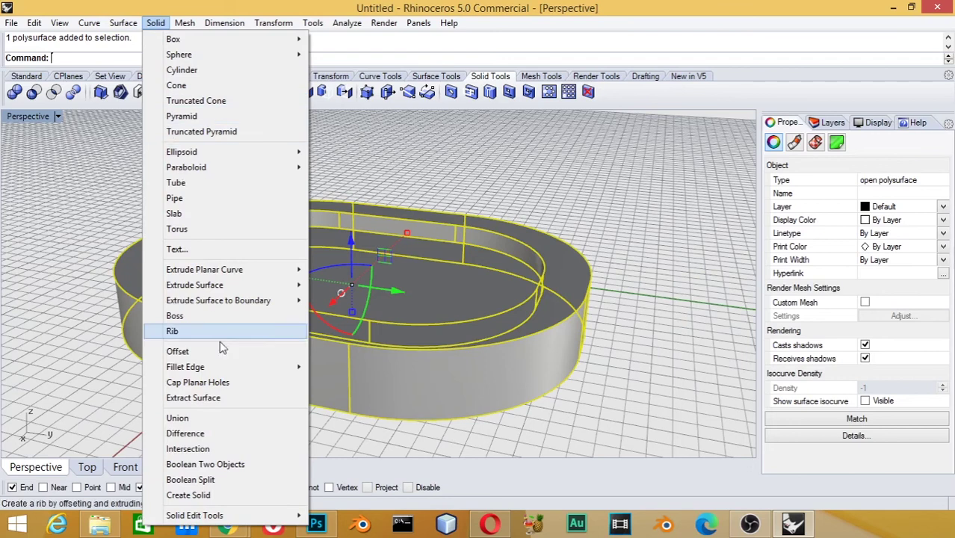
pyautogui.moveTo(186, 367)
pyautogui.click(341, 371)
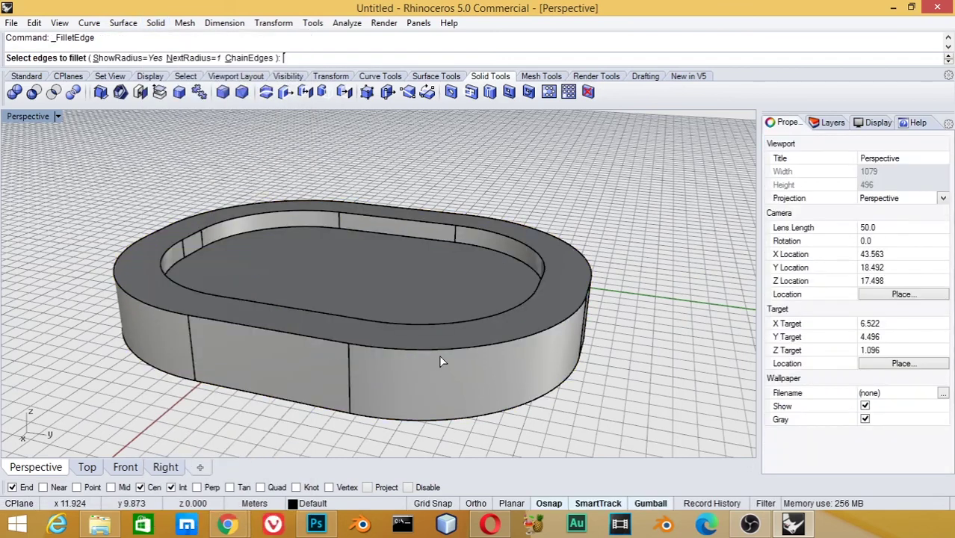
pyautogui.click(439, 349)
pyautogui.click(330, 342)
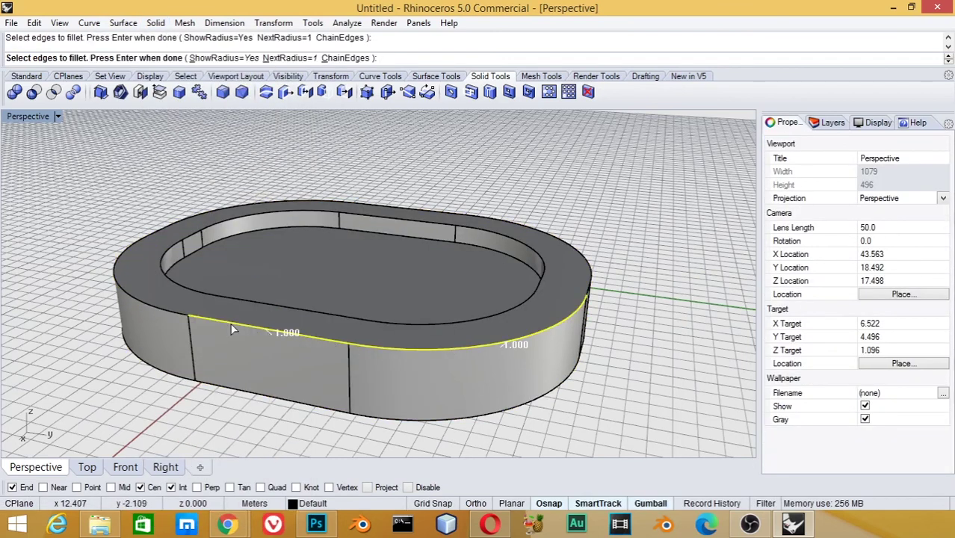
pyautogui.click(159, 304)
pyautogui.click(203, 214)
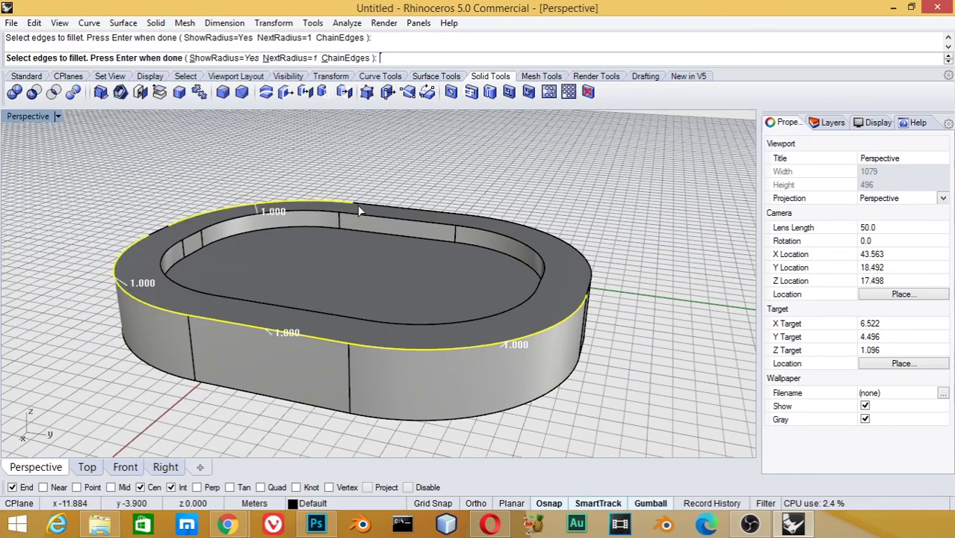
pyautogui.click(515, 225)
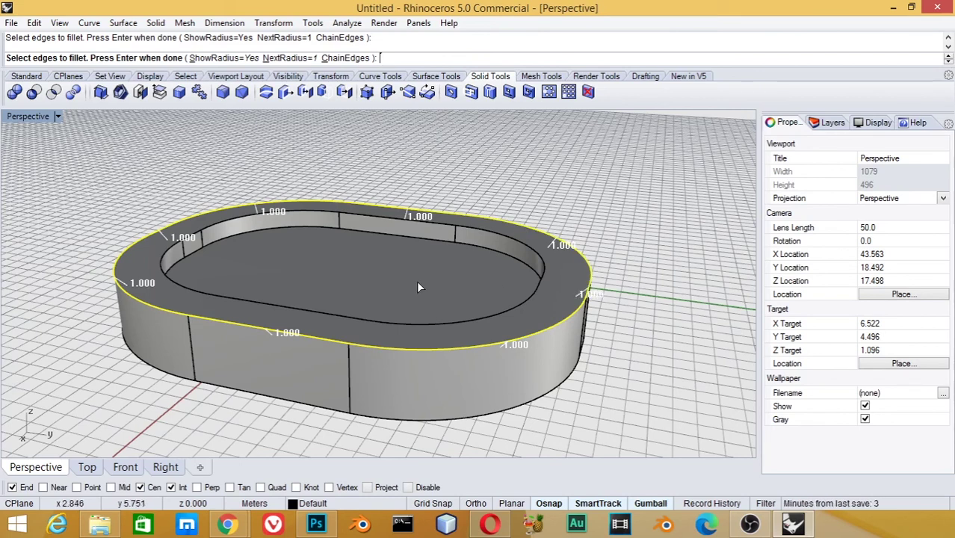
pyautogui.write('n')
pyautogui.press('Return')
pyautogui.write('3')
pyautogui.press('Return')
pyautogui.press('Return')
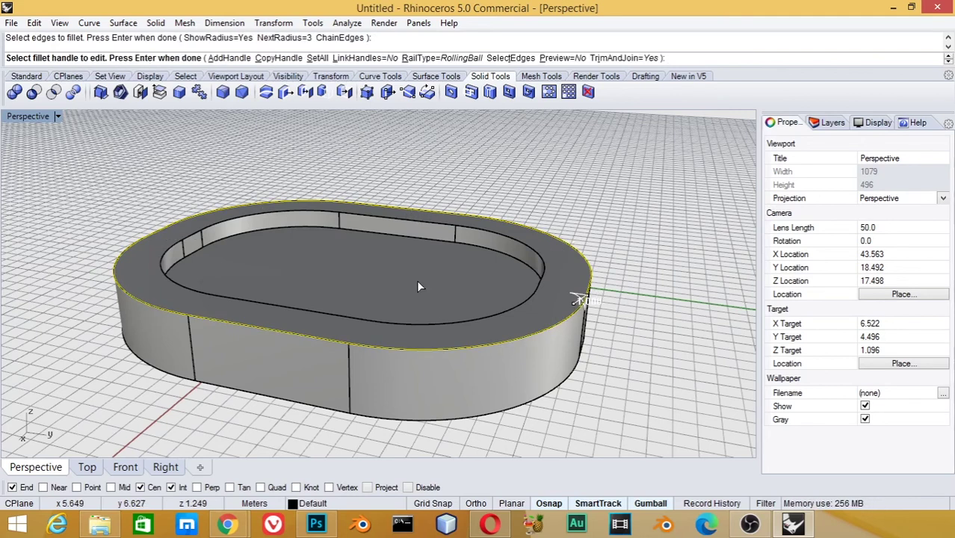
pyautogui.press('Return')
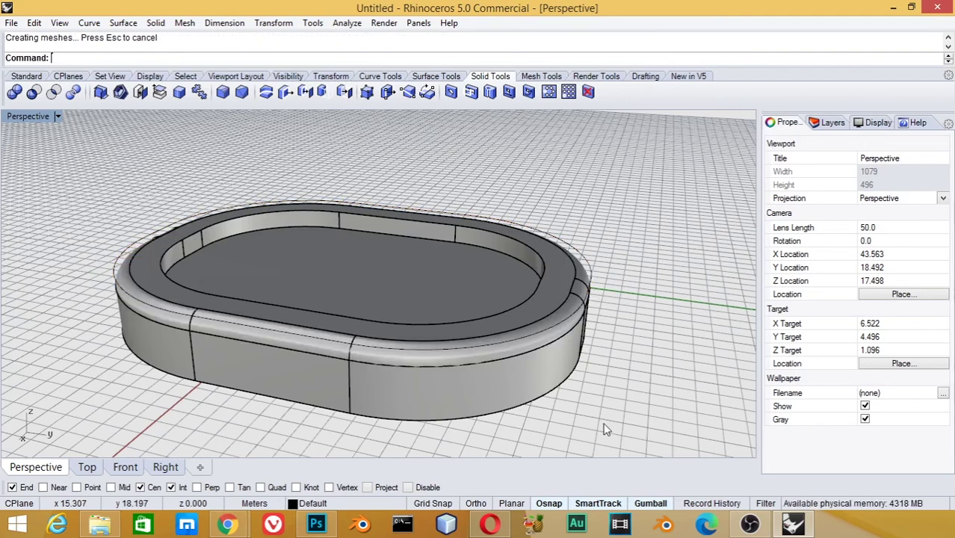
# Step: Delete the leftover outline curve
pyautogui.click(595, 282)
pyautogui.press('Delete')
pyautogui.moveTo(502, 346)
pyautogui.mouseDown(button='right')
pyautogui.moveTo(575, 331)
pyautogui.moveTo(523, 335)
pyautogui.mouseUp(button='right')
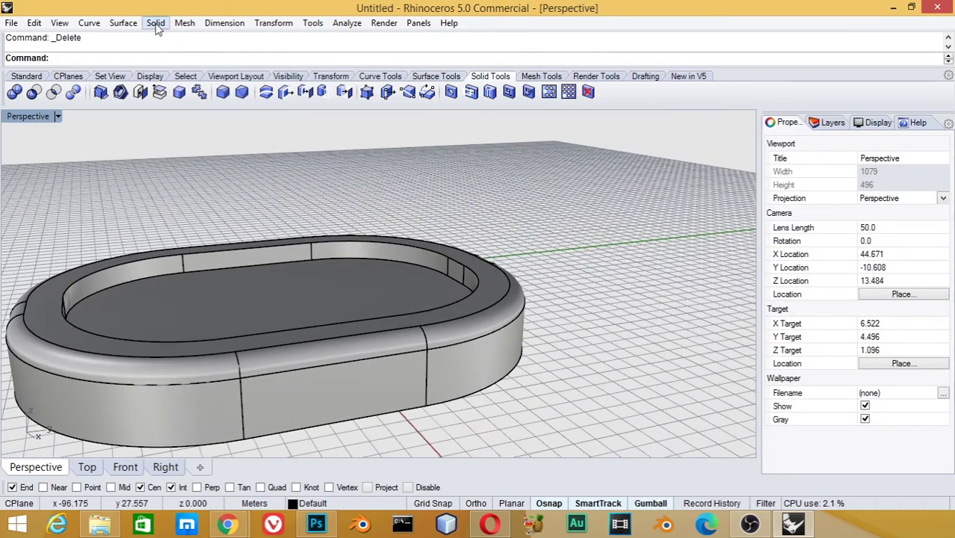
pyautogui.click(155, 24)
pyautogui.moveTo(224, 367)
pyautogui.click(328, 368)
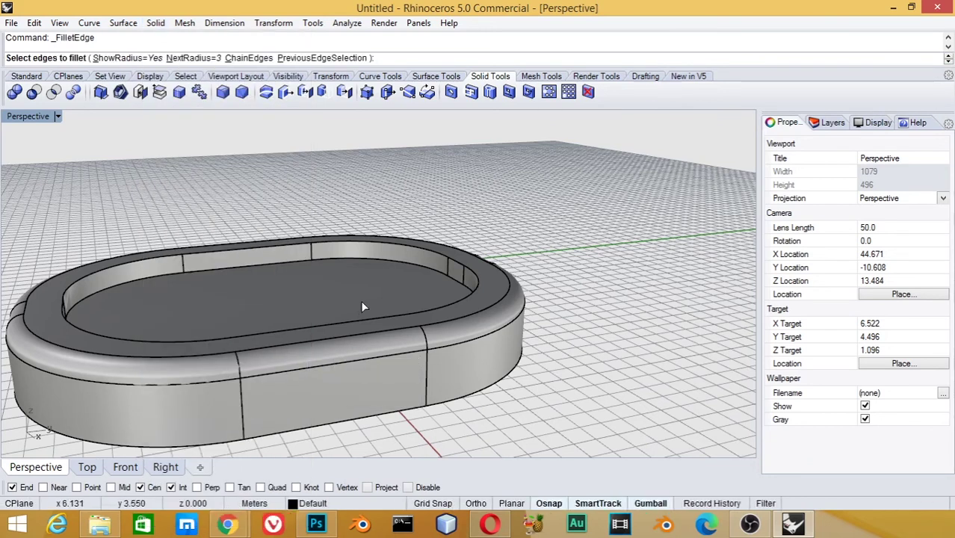
pyautogui.write('c')
pyautogui.press('Return')
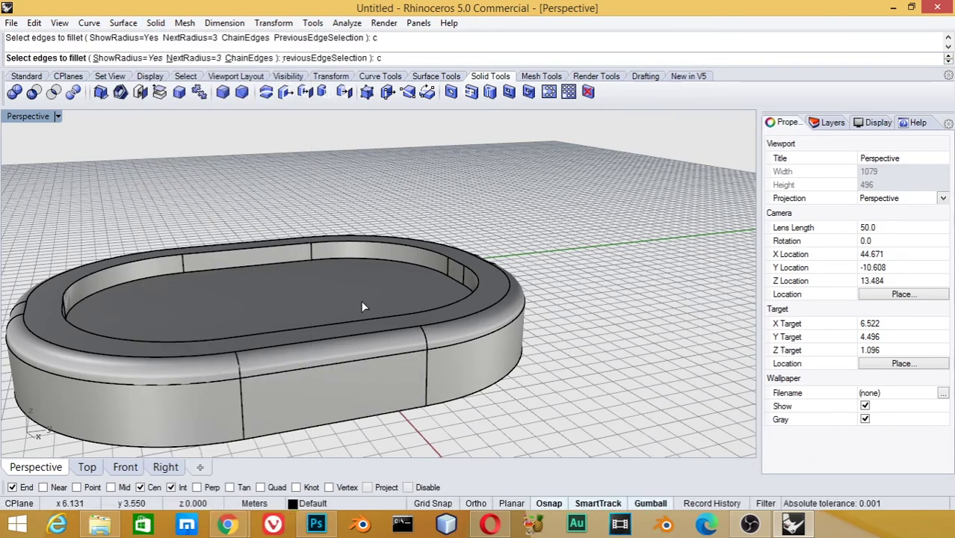
pyautogui.click(456, 302)
pyautogui.press('Return')
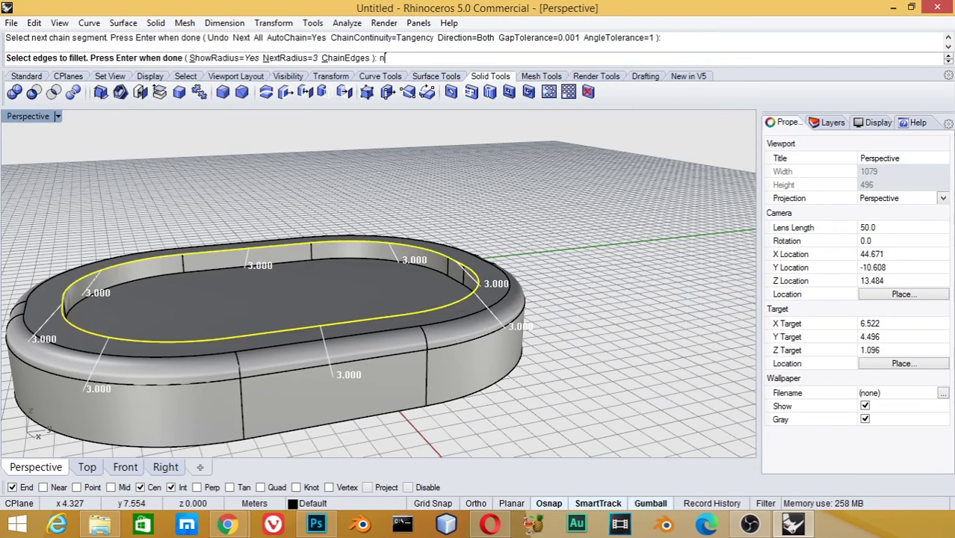
pyautogui.press('Return')
pyautogui.write('1')
pyautogui.press('Return')
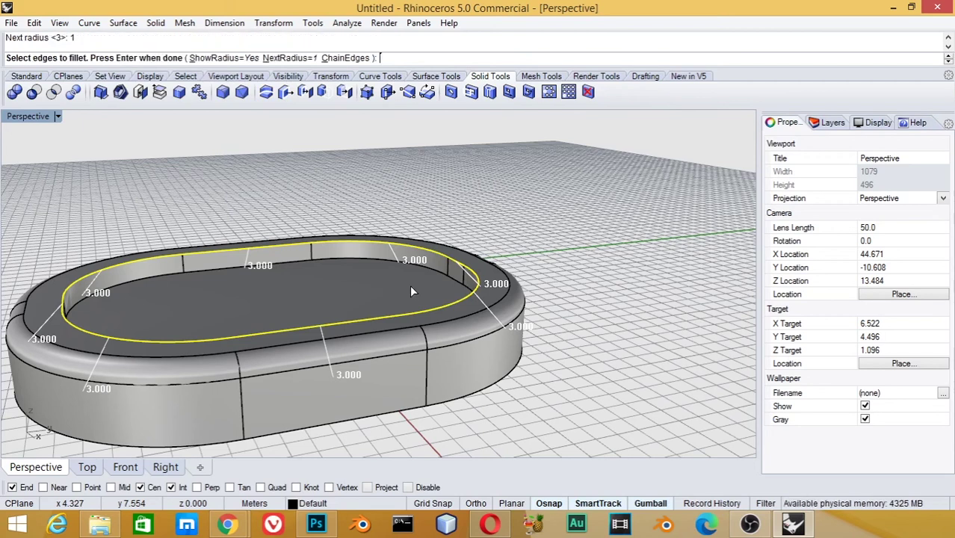
pyautogui.press('Return')
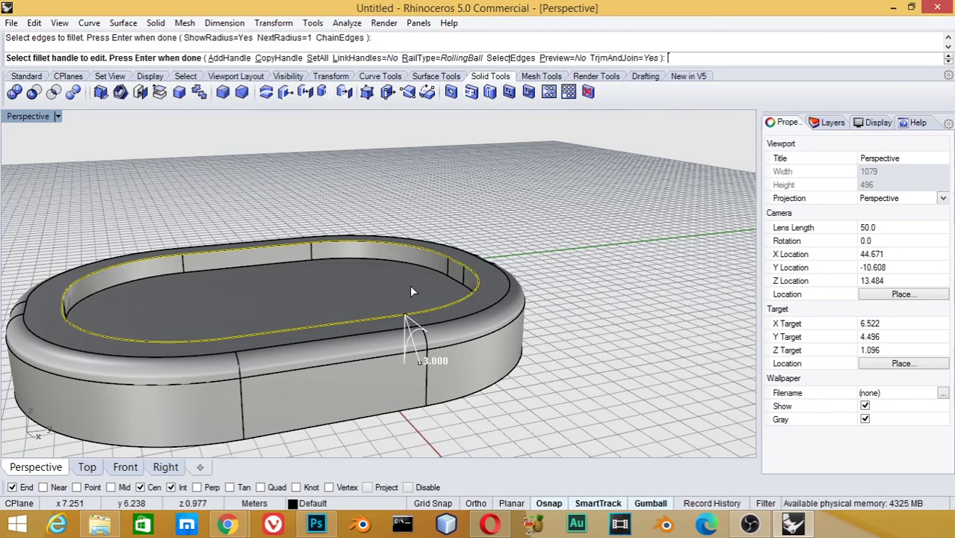
pyautogui.press('Return')
pyautogui.hotkey('ctrl', 'z')
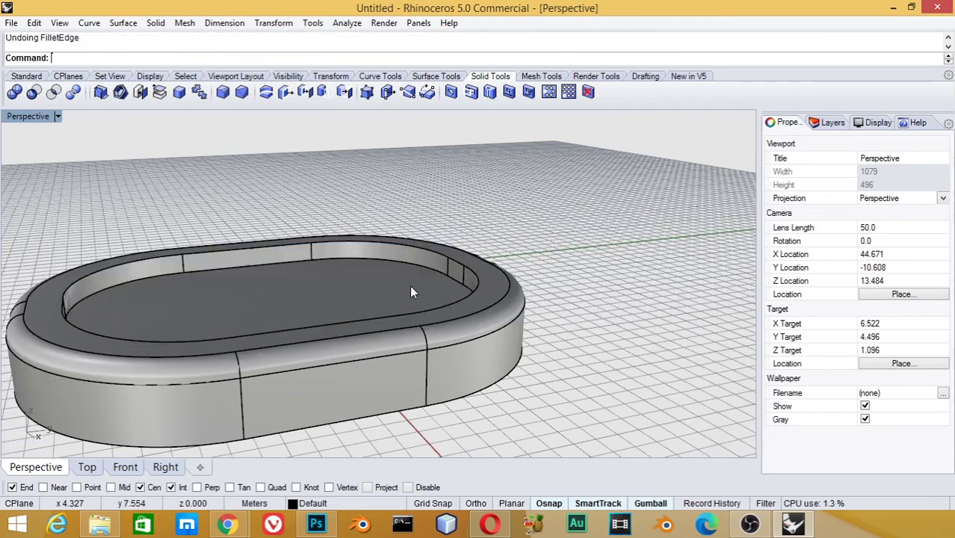
pyautogui.moveTo(408, 288)
pyautogui.mouseDown(button='right')
pyautogui.moveTo(396, 297)
pyautogui.moveTo(423, 294)
pyautogui.mouseUp(button='right')
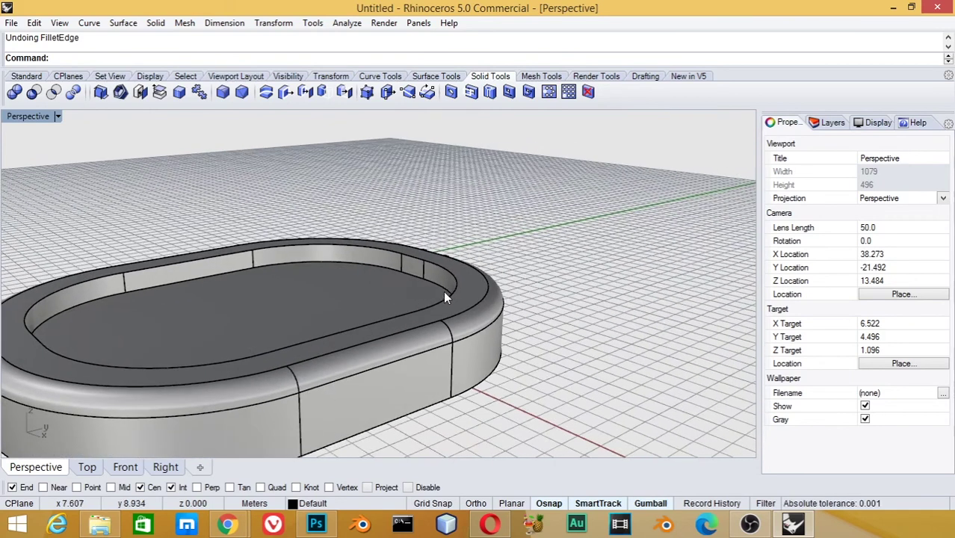
pyautogui.click(155, 23)
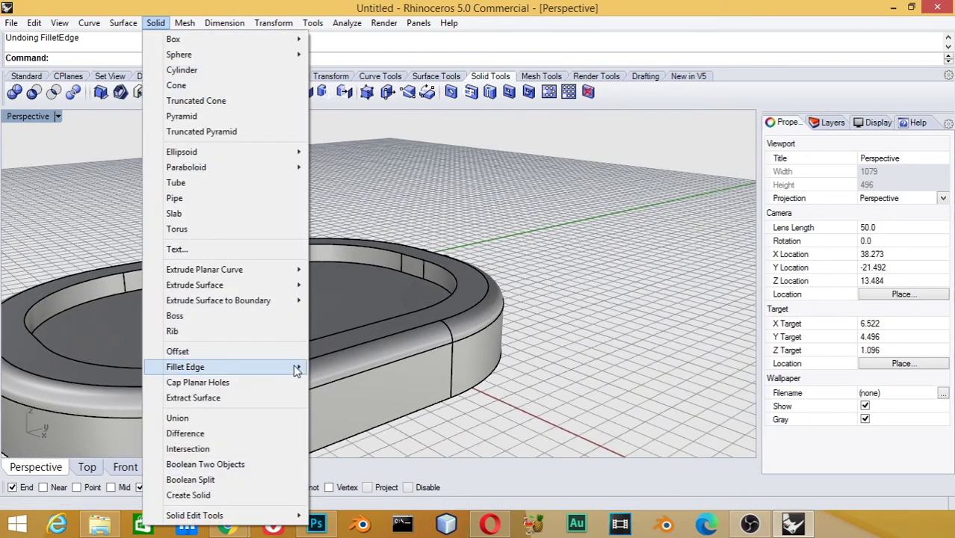
# Step: Fillet all eight inner top edges of the ring with radius 0.7
pyautogui.moveTo(224, 367)
pyautogui.click(333, 369)
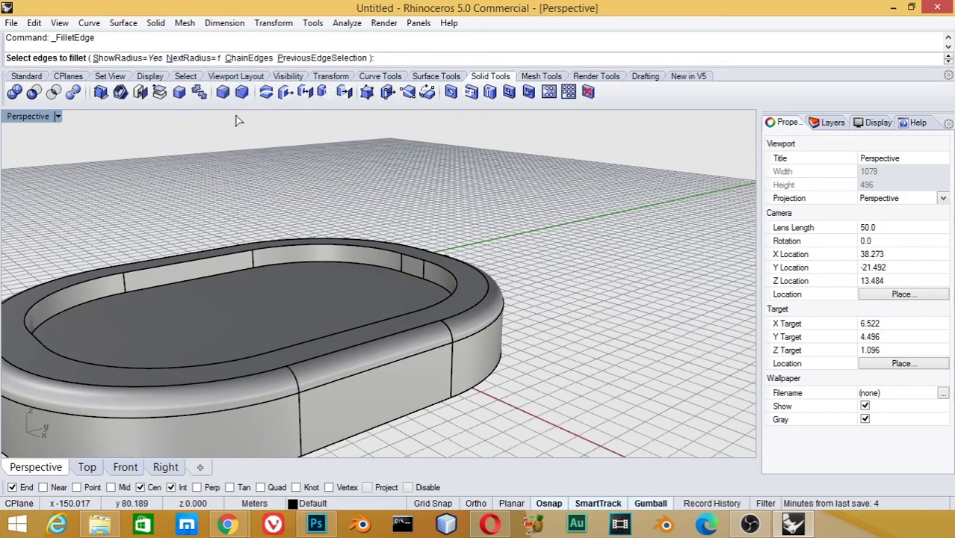
pyautogui.write('n')
pyautogui.press('Return')
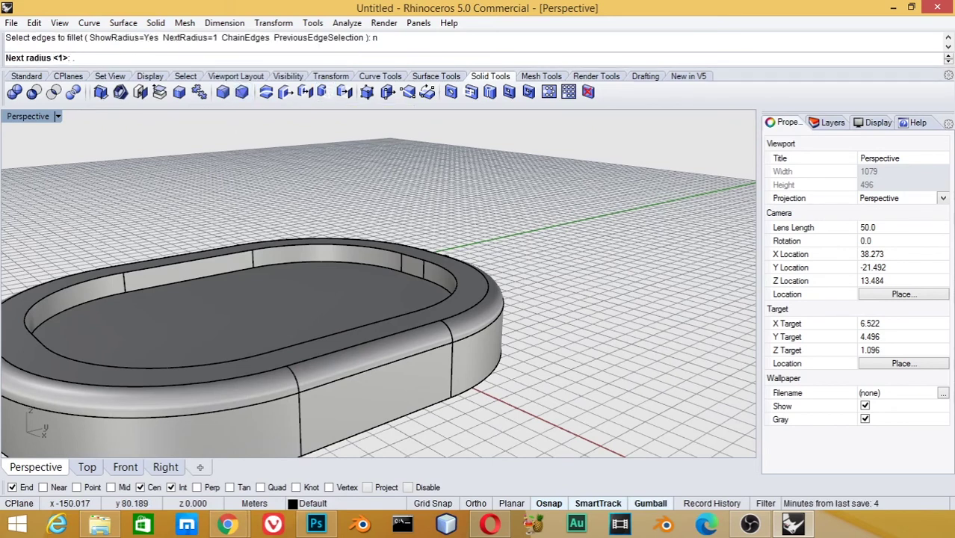
pyautogui.write('.7')
pyautogui.press('Return')
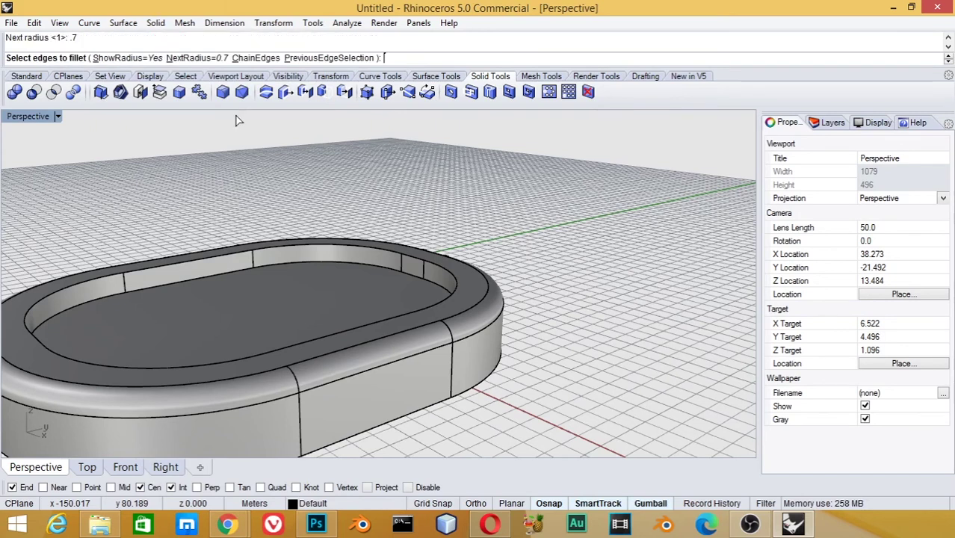
pyautogui.click(413, 316)
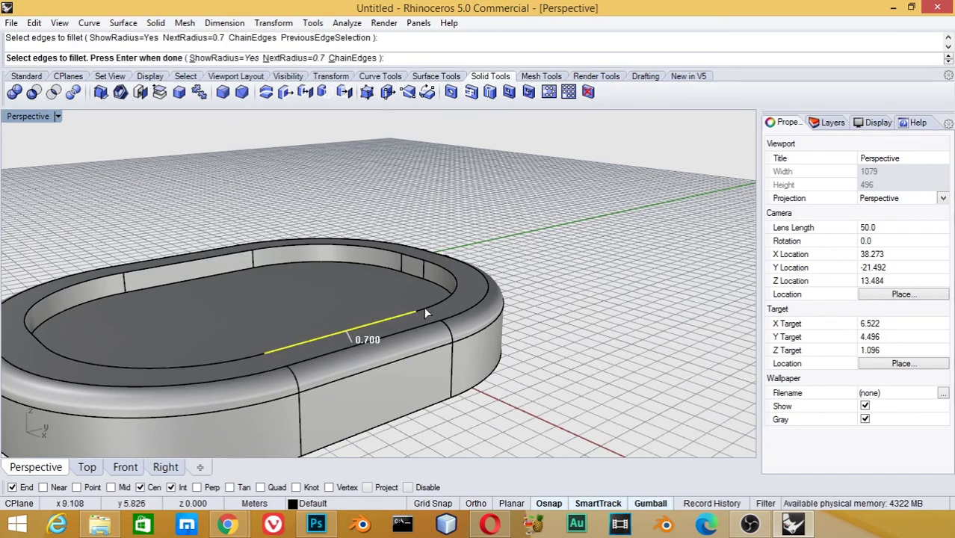
pyautogui.click(424, 311)
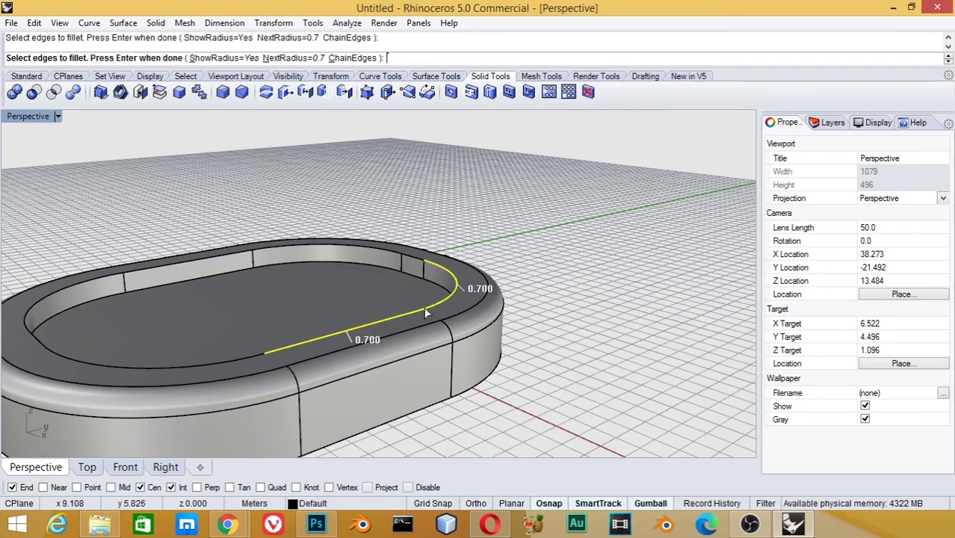
pyautogui.click(414, 262)
pyautogui.click(376, 254)
pyautogui.click(200, 259)
pyautogui.click(46, 298)
pyautogui.click(35, 342)
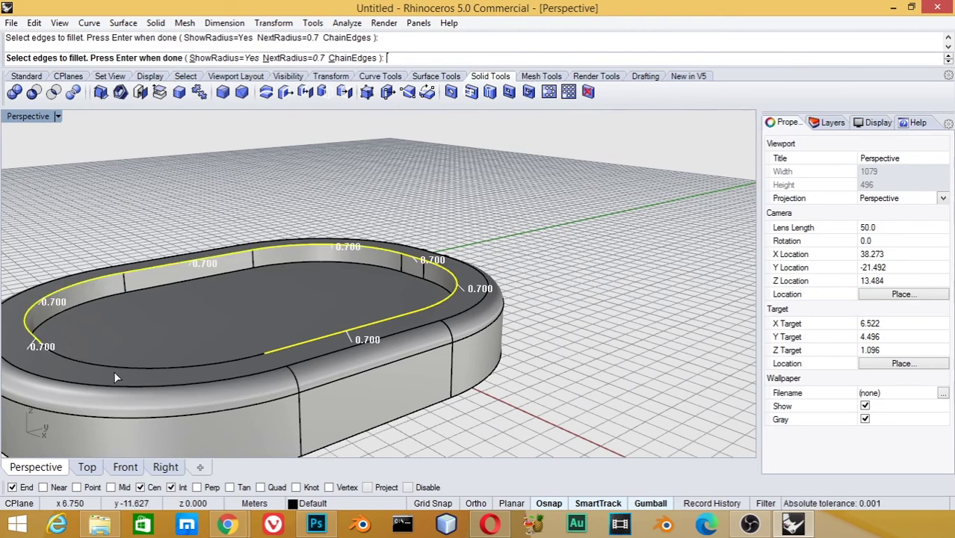
pyautogui.click(97, 367)
pyautogui.press('Return')
pyautogui.press('Return')
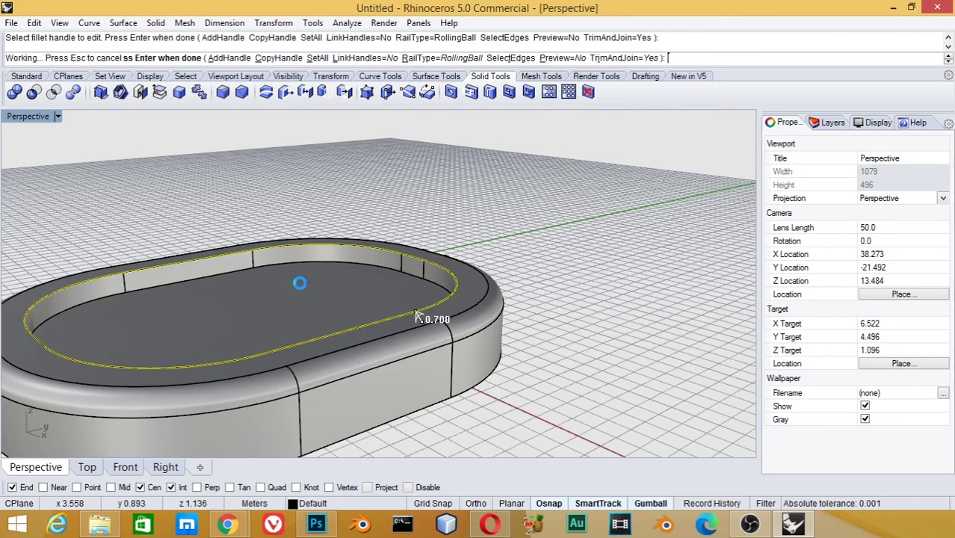
# Step: Delete the leftover curve on the inner rim
pyautogui.click(453, 292)
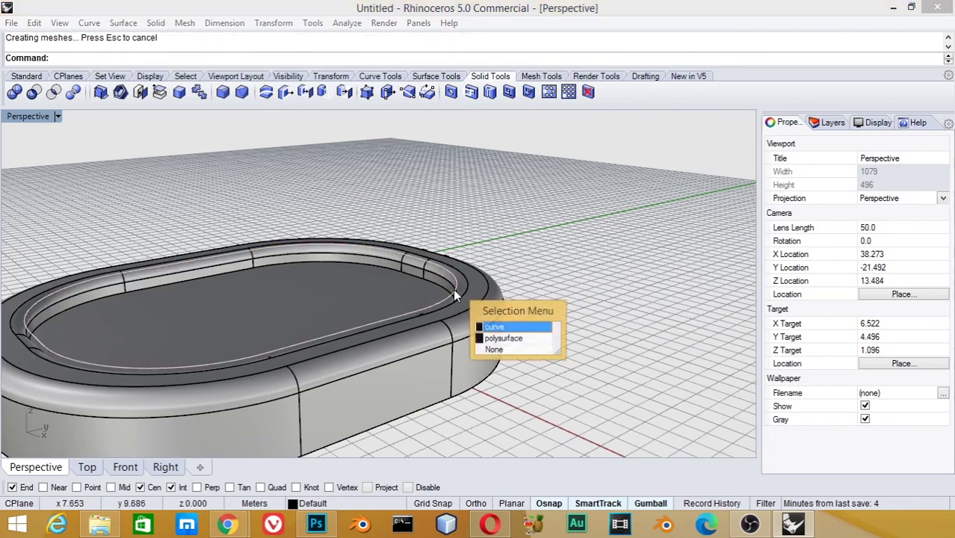
pyautogui.click(498, 329)
pyautogui.press('Delete')
# Step: Orbit and zoom out the Perspective view around the filleted ring
pyautogui.moveTo(460, 331)
pyautogui.mouseDown(button='right')
pyautogui.moveTo(477, 354)
pyautogui.moveTo(314, 333)
pyautogui.moveTo(417, 377)
pyautogui.mouseUp(button='right')
pyautogui.scroll(-3, 315, 333)
pyautogui.scroll(-3, 315, 336)
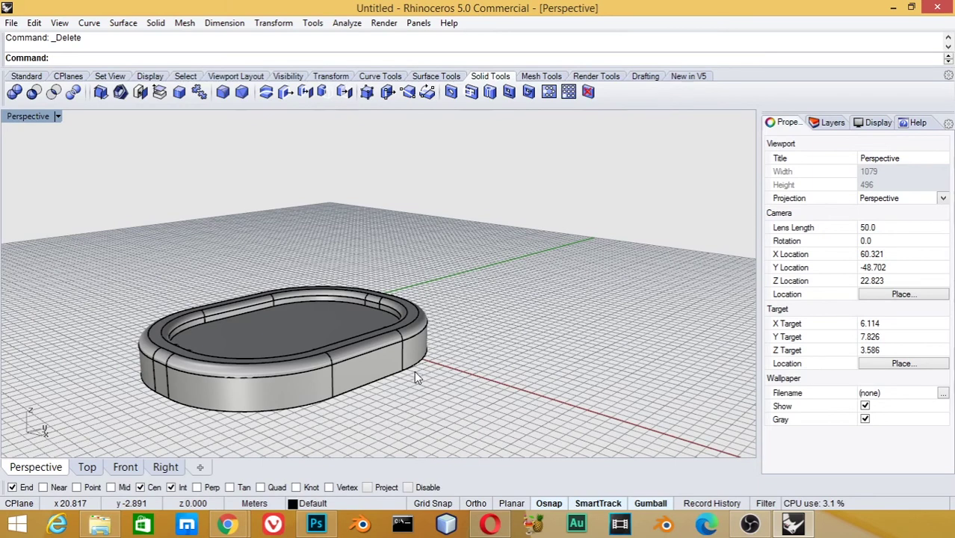
pyautogui.moveTo(366, 381); pyautogui.dragTo(315, 382, button='right')
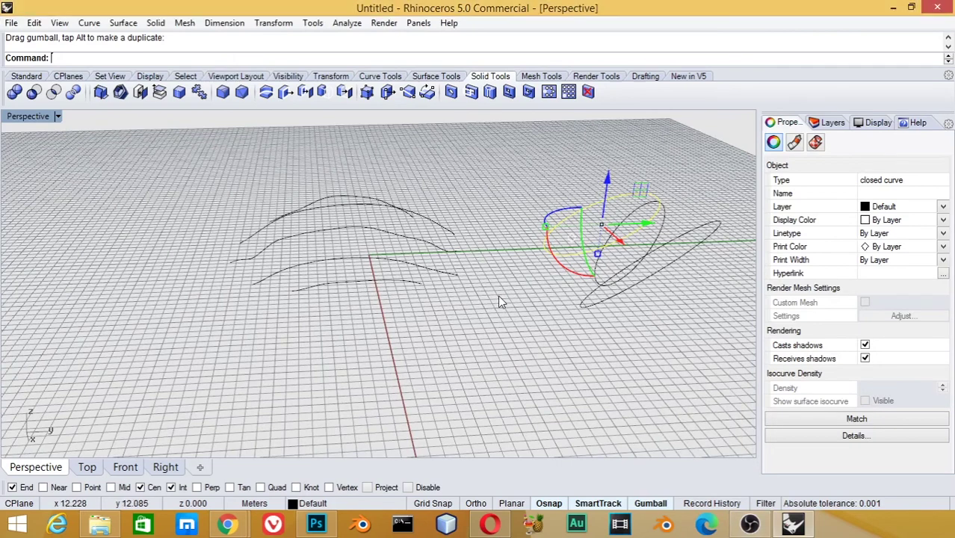
# Step: Cancel the ellipse command and move one wavy curve right and down
pyautogui.rightClick(498, 295)
pyautogui.press('Escape')
pyautogui.press('Escape')
pyautogui.moveTo(498, 297)
pyautogui.mouseDown(button='right')
pyautogui.moveTo(603, 316)
pyautogui.moveTo(447, 295)
pyautogui.moveTo(490, 286)
pyautogui.moveTo(473, 335)
pyautogui.moveTo(485, 335)
pyautogui.mouseUp(button='right')
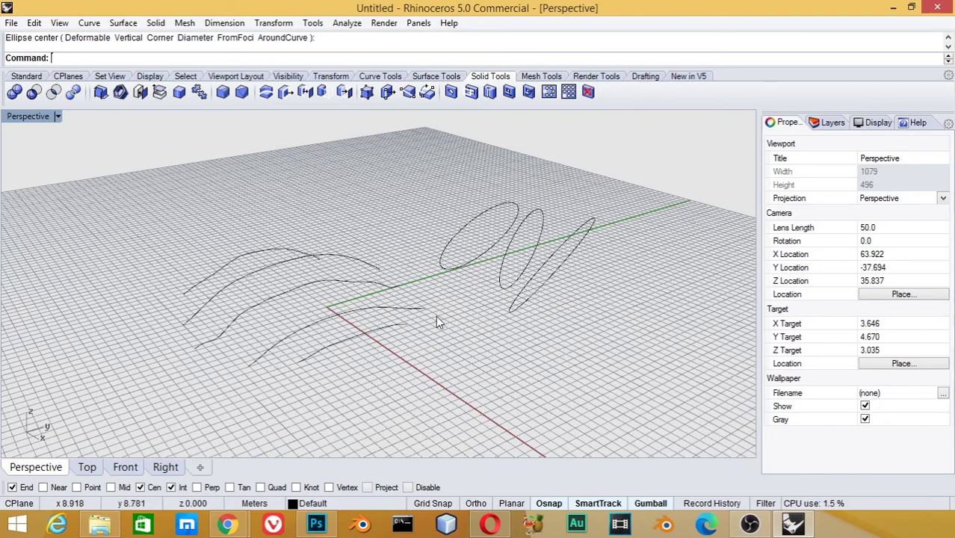
pyautogui.click(366, 335)
pyautogui.click(328, 313)
pyautogui.click(336, 339)
pyautogui.click(292, 282)
pyautogui.click(295, 297)
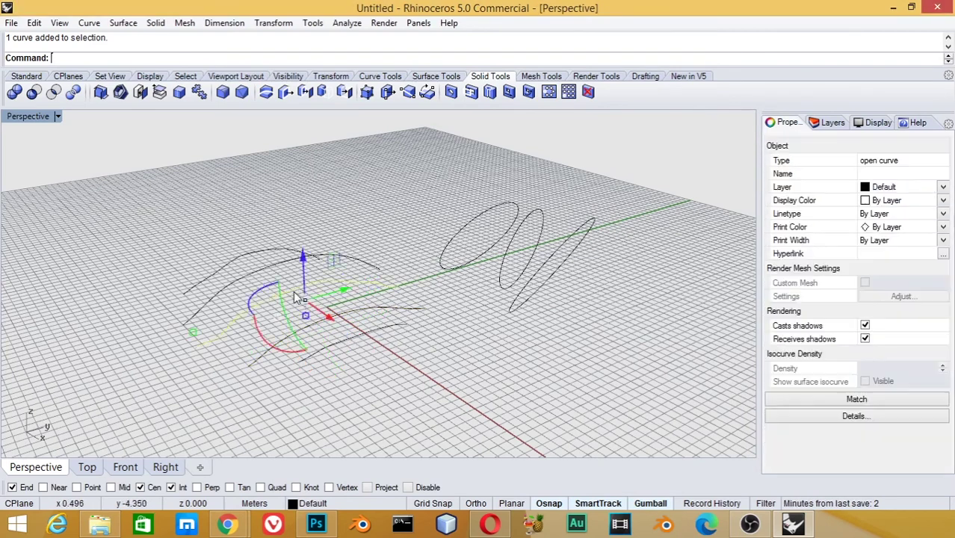
pyautogui.moveTo(295, 297); pyautogui.dragTo(310, 331)
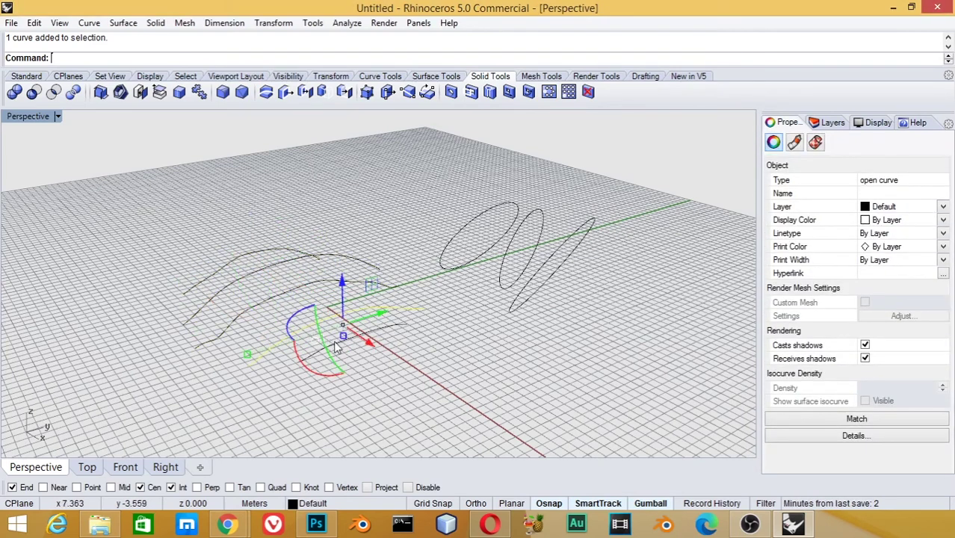
# Step: Window-select all five wavy curves together
pyautogui.click(597, 319)
pyautogui.moveTo(597, 319); pyautogui.dragTo(565, 316, button='right')
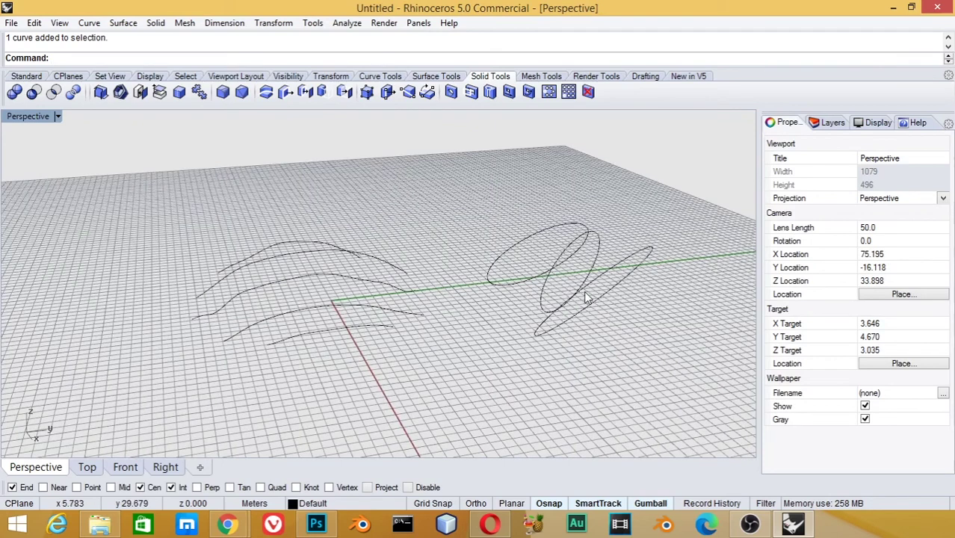
pyautogui.click(345, 328)
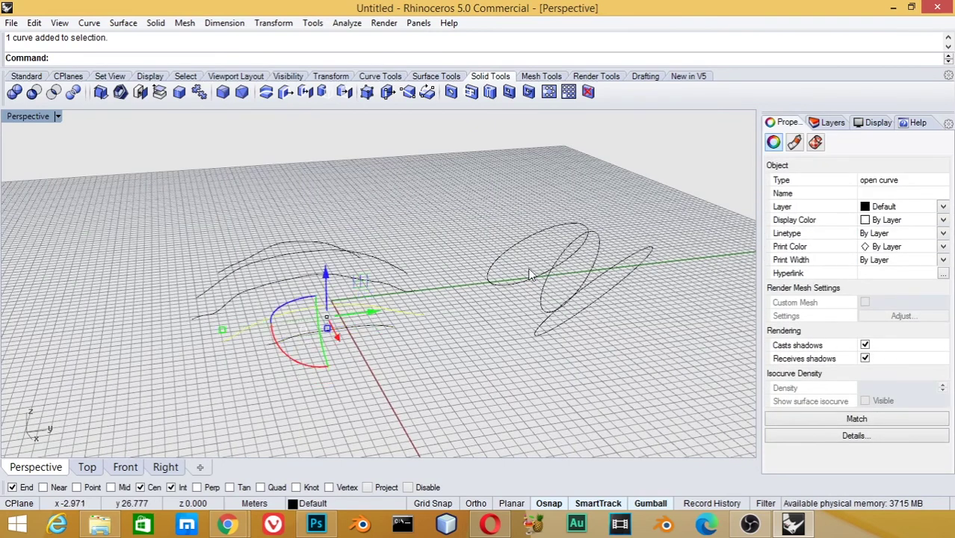
pyautogui.click(532, 239)
pyautogui.click(473, 303)
pyautogui.moveTo(269, 377); pyautogui.dragTo(305, 328)
pyautogui.moveTo(306, 328); pyautogui.dragTo(379, 269, button='right')
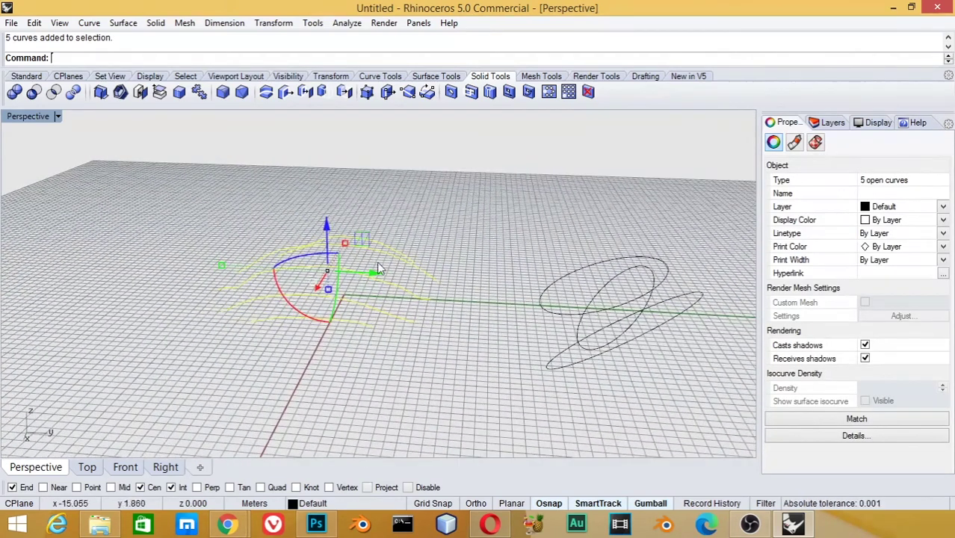
# Step: Loft the five wavy curves into one surface, accepting the default loft options
pyautogui.click(89, 22)
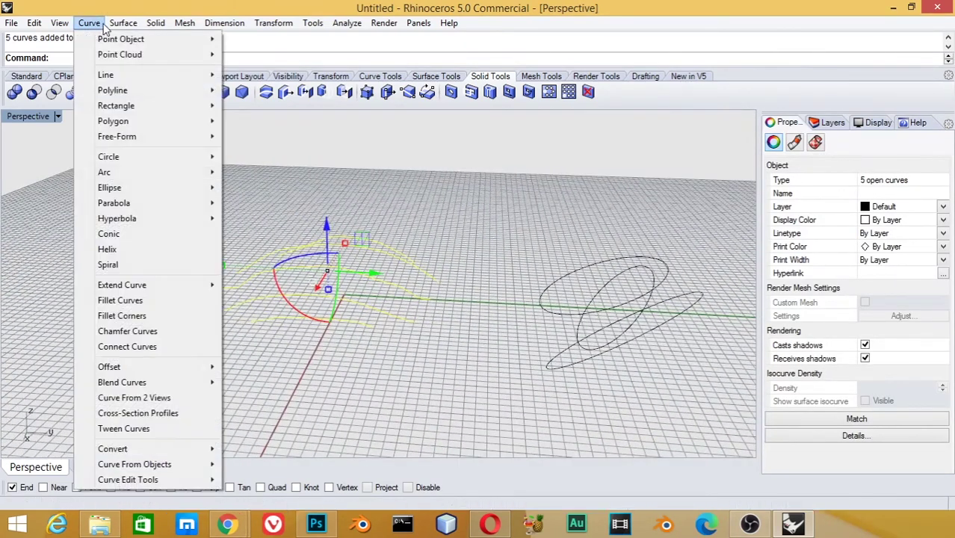
pyautogui.click(137, 55)
pyautogui.press('Return')
pyautogui.moveTo(234, 224); pyautogui.dragTo(508, 336, button='right')
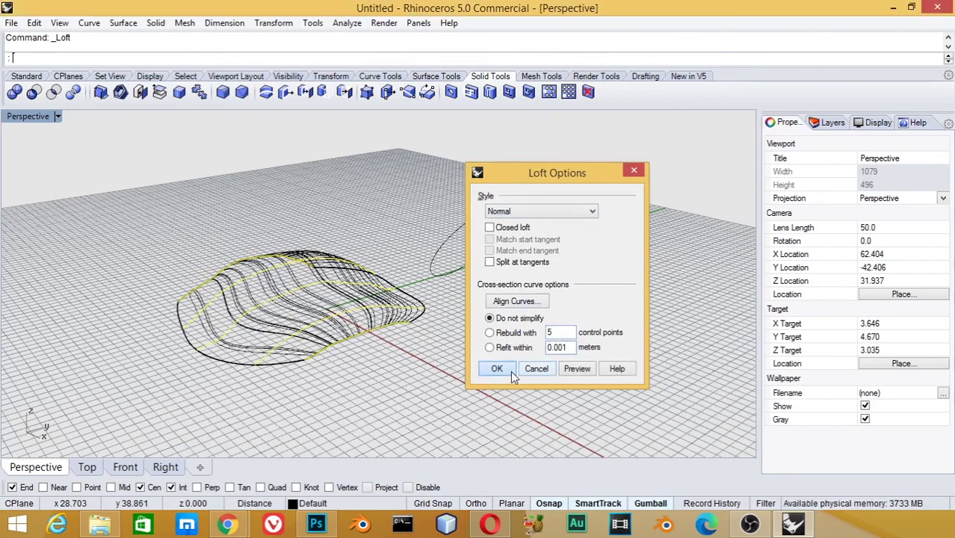
pyautogui.click(511, 371)
# Step: Switch the Perspective view to Shaded and inspect the lofted surface
pyautogui.click(58, 115)
pyautogui.click(99, 111)
pyautogui.moveTo(492, 352)
pyautogui.mouseDown(button='right')
pyautogui.moveTo(377, 339)
pyautogui.moveTo(487, 296)
pyautogui.mouseUp(button='right')
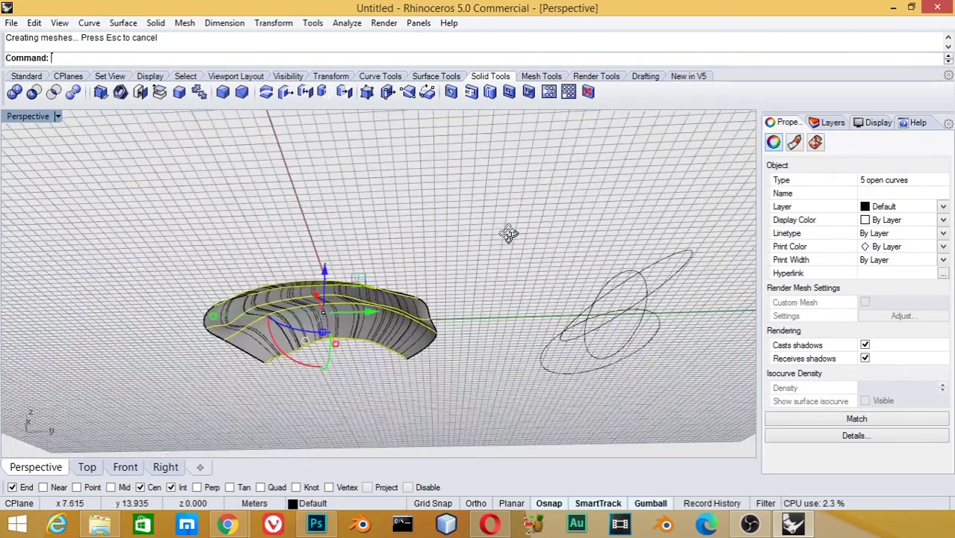
pyautogui.click(463, 330)
pyautogui.moveTo(463, 331)
pyautogui.mouseDown(button='right')
pyautogui.moveTo(326, 399)
pyautogui.moveTo(203, 385)
pyautogui.moveTo(448, 382)
pyautogui.moveTo(443, 358)
pyautogui.moveTo(523, 364)
pyautogui.moveTo(632, 260)
pyautogui.mouseUp(button='right')
# Step: Select the three tilted ellipses and start the Loft command
pyautogui.click(612, 262)
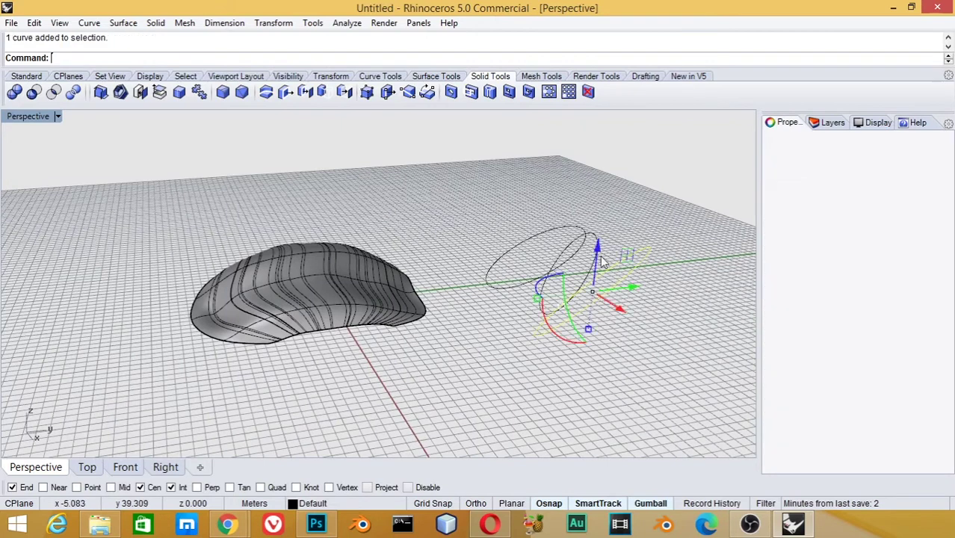
pyautogui.keyDown('shift'); pyautogui.click(566, 232); pyautogui.keyUp('shift')
pyautogui.keyDown('shift'); pyautogui.click(565, 232); pyautogui.keyUp('shift')
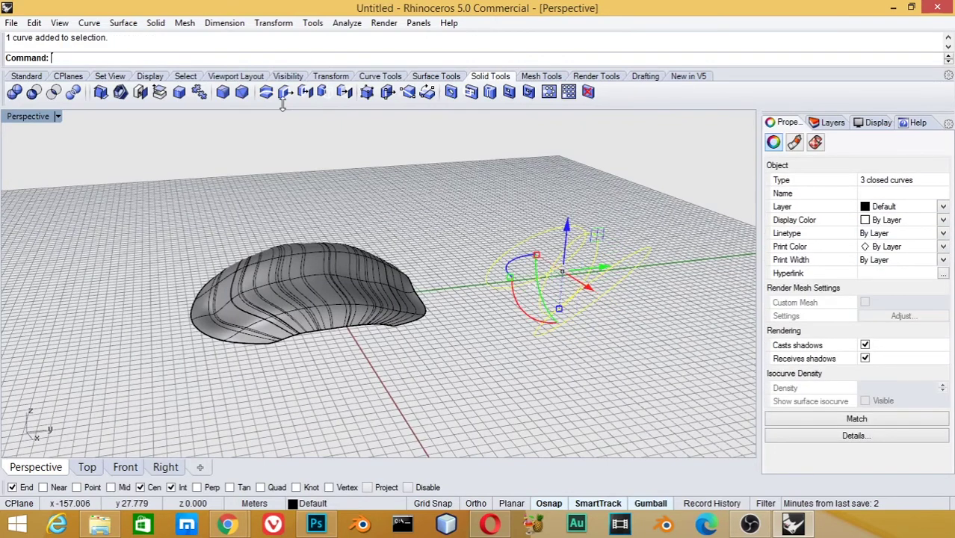
pyautogui.click(123, 22)
pyautogui.click(134, 51)
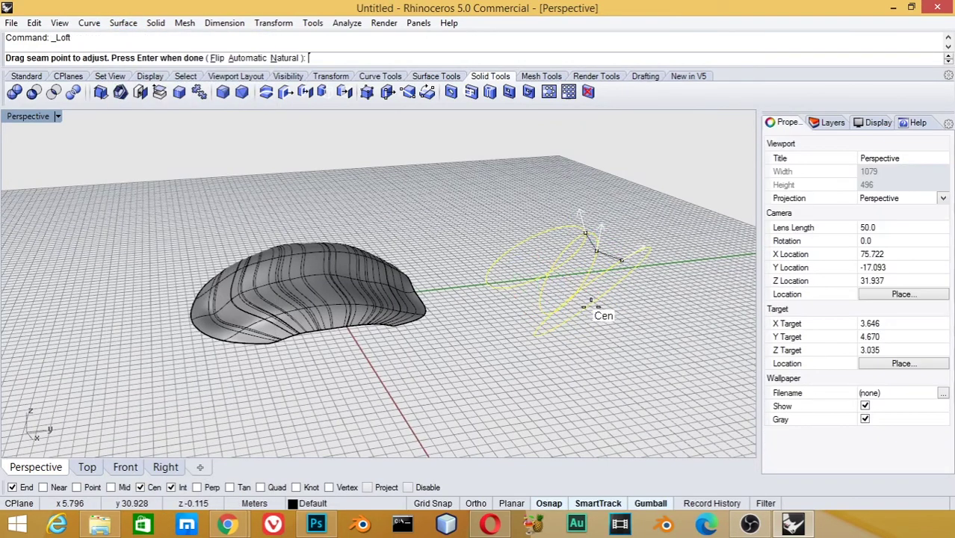
# Step: Align the ellipses' seam points and accept the loft options, producing the twisted flared surface
pyautogui.moveTo(642, 269)
pyautogui.mouseDown(button='right')
pyautogui.moveTo(594, 351)
pyautogui.moveTo(580, 325)
pyautogui.mouseUp(button='right')
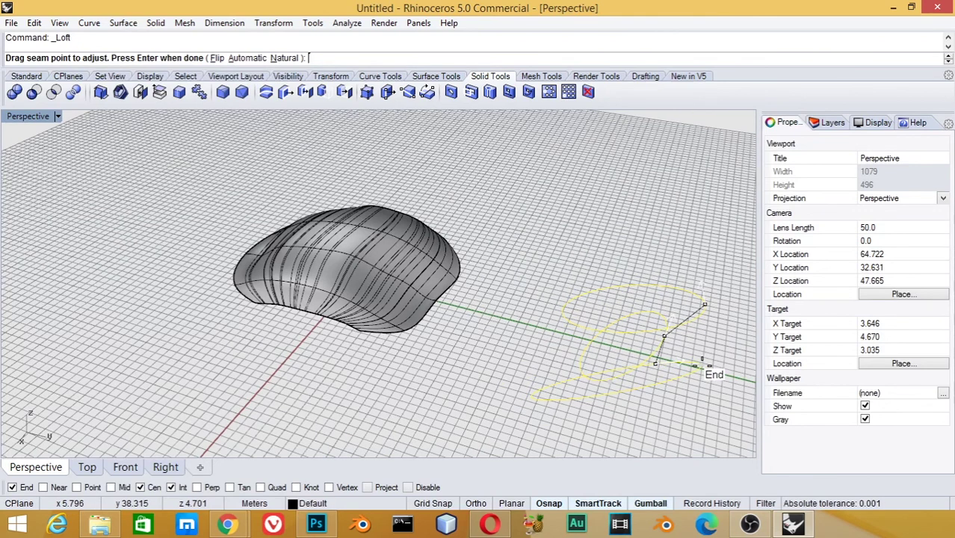
pyautogui.moveTo(655, 364); pyautogui.dragTo(655, 364)
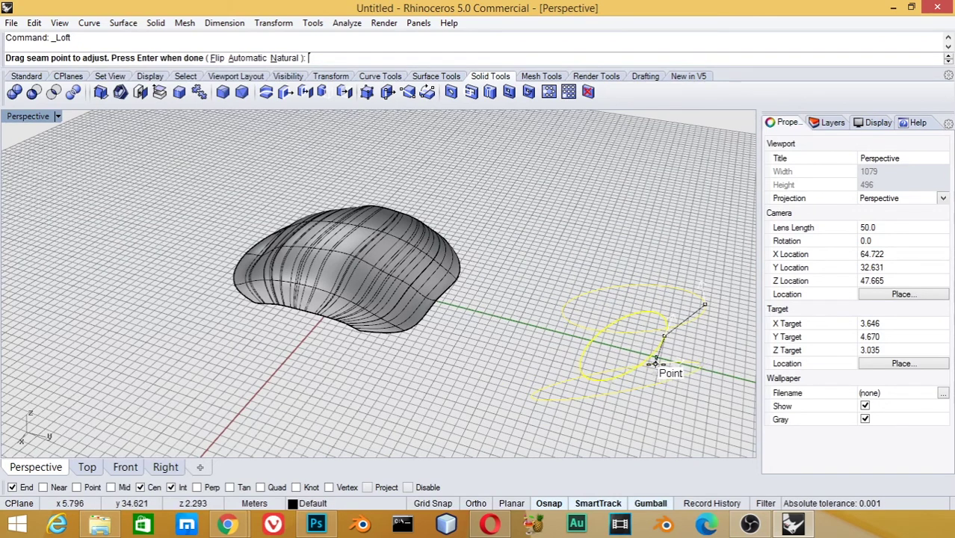
pyautogui.click(661, 315)
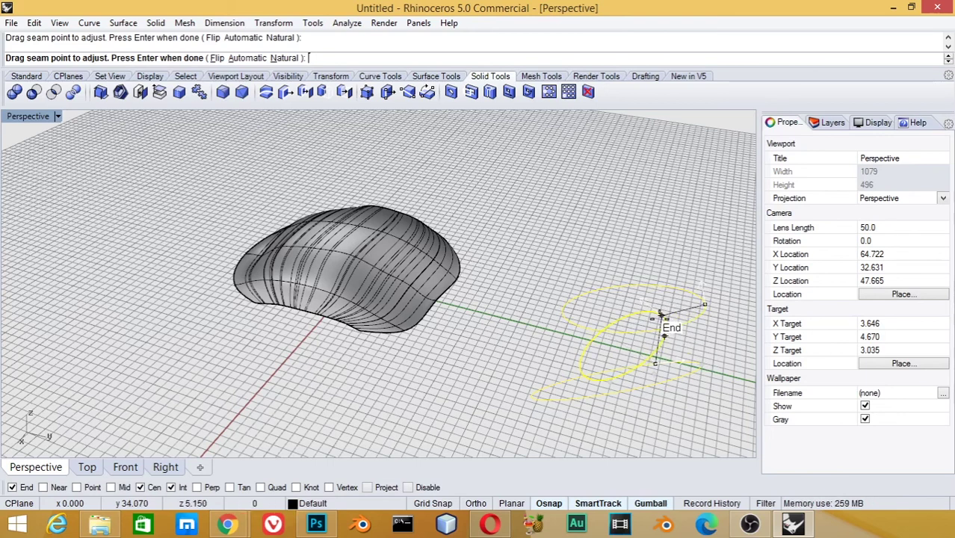
pyautogui.moveTo(656, 365)
pyautogui.mouseDown()
pyautogui.moveTo(705, 337)
pyautogui.moveTo(714, 349)
pyautogui.mouseUp()
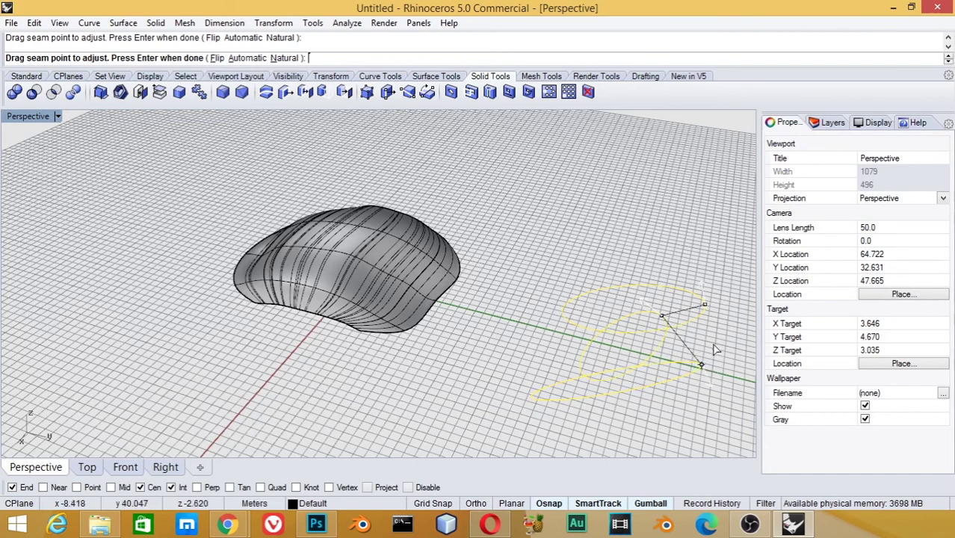
pyautogui.press('Return')
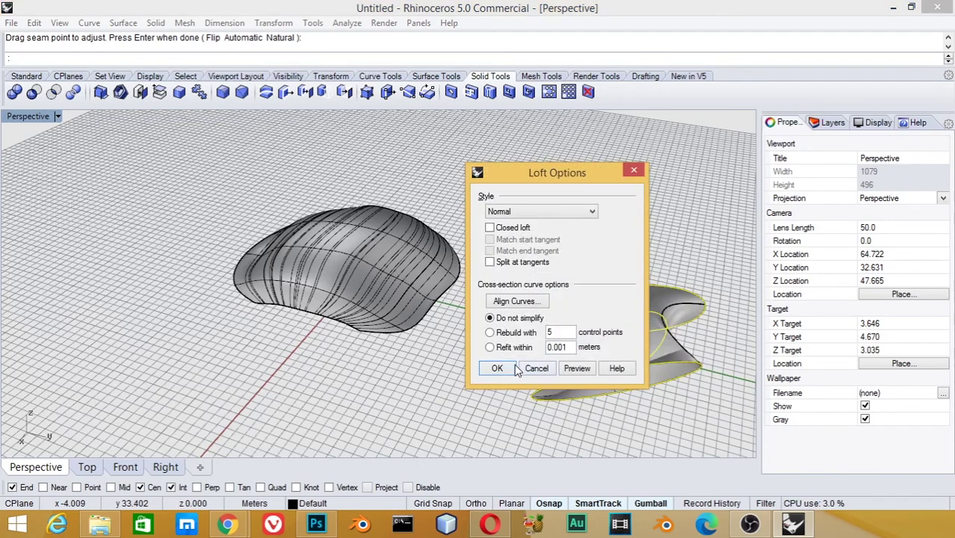
pyautogui.click(496, 369)
pyautogui.press('Escape')
pyautogui.moveTo(563, 347)
pyautogui.mouseDown(button='right')
pyautogui.moveTo(659, 326)
pyautogui.moveTo(534, 344)
pyautogui.moveTo(590, 341)
pyautogui.moveTo(694, 401)
pyautogui.moveTo(585, 369)
pyautogui.mouseUp(button='right')
pyautogui.moveTo(570, 376); pyautogui.dragTo(660, 403, button='right')
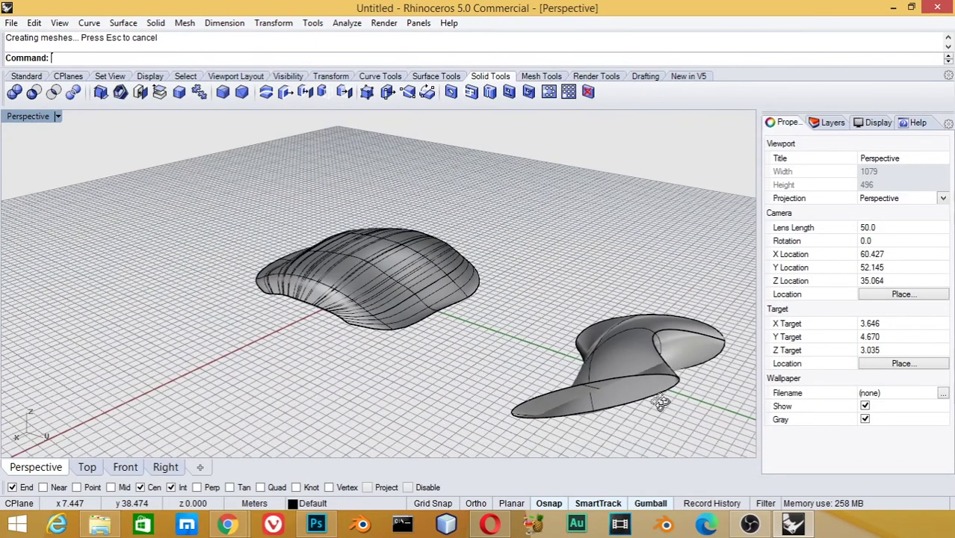
pyautogui.moveTo(660, 403); pyautogui.dragTo(664, 401, button='right')
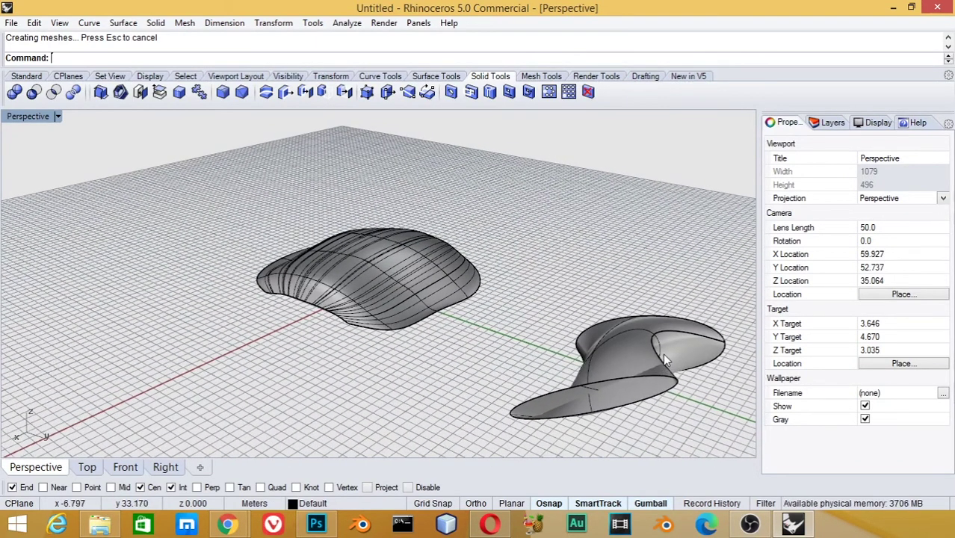
# Step: Orbit the Perspective view to the D-shaped profile and select that curve
pyautogui.moveTo(427, 313)
pyautogui.mouseDown(button='right')
pyautogui.moveTo(348, 360)
pyautogui.moveTo(382, 344)
pyautogui.mouseUp(button='right')
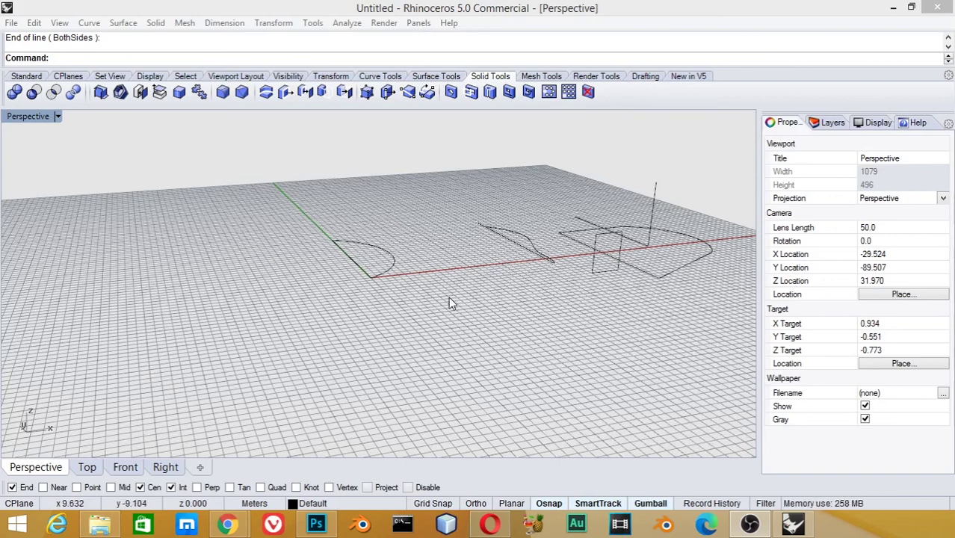
pyautogui.moveTo(448, 296); pyautogui.dragTo(348, 278, button='right')
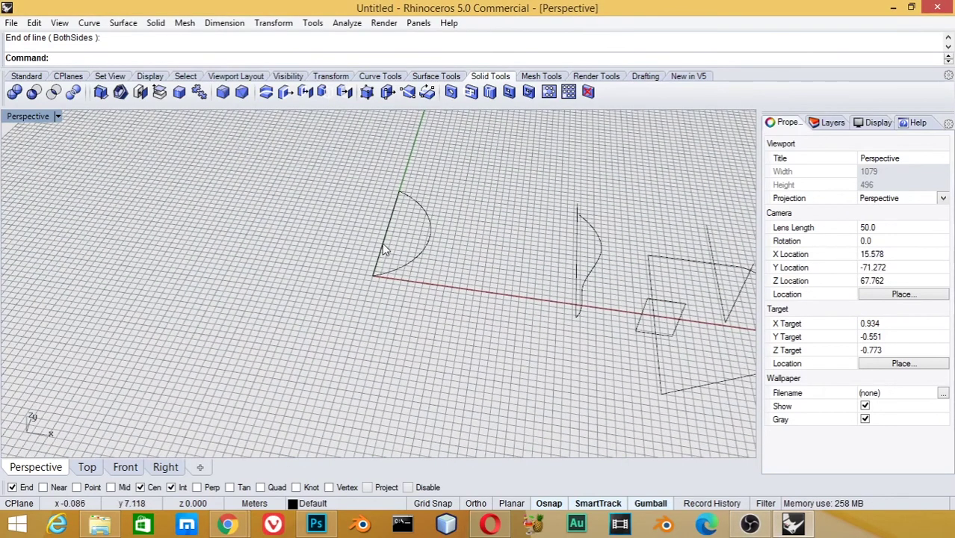
pyautogui.click(383, 251)
pyautogui.click(469, 308)
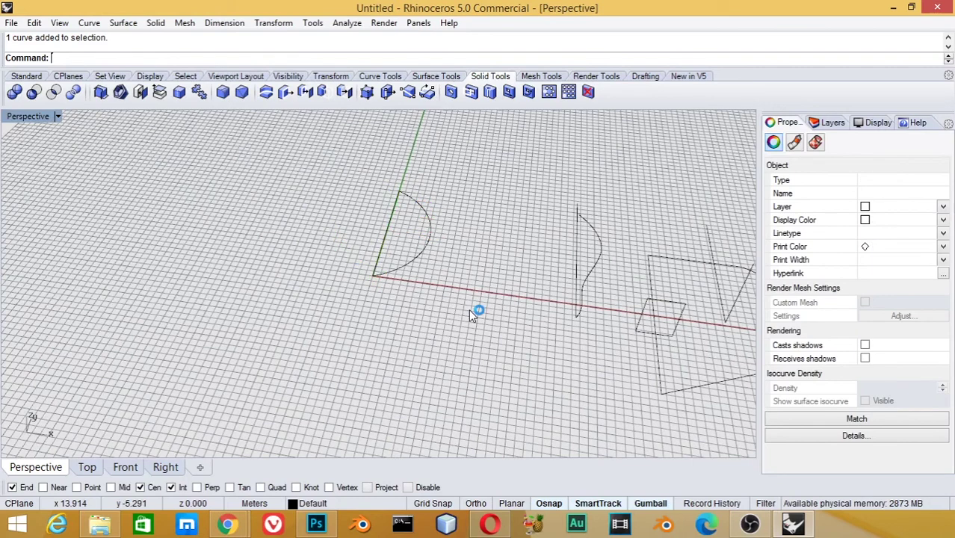
pyautogui.click(430, 246)
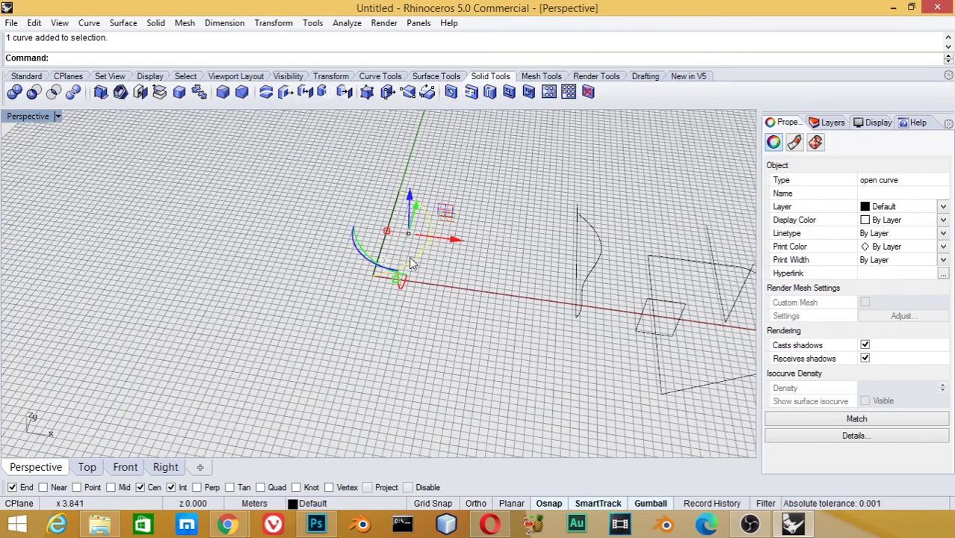
# Step: Revolve the D-shaped curve a full 360 degrees around a vertical axis to its top
pyautogui.click(155, 24)
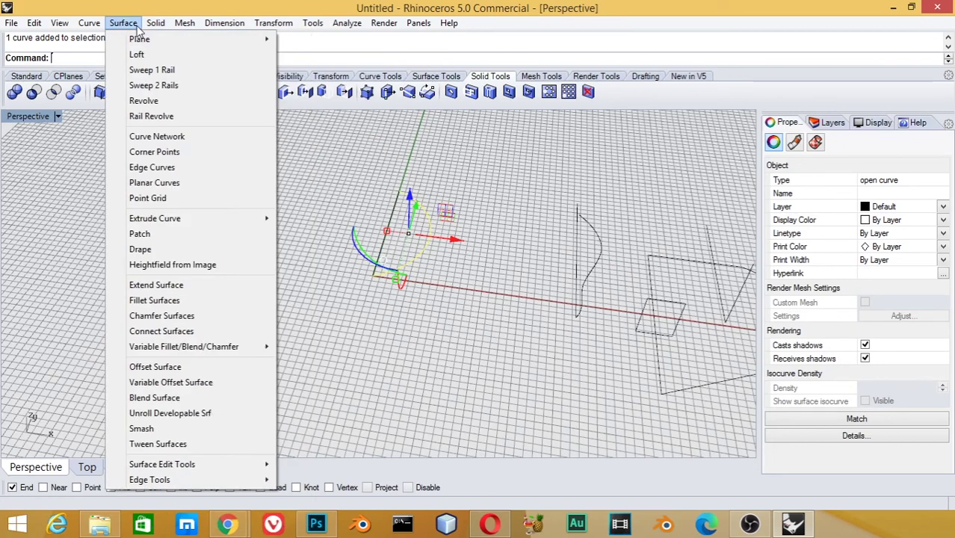
pyautogui.press('Escape')
pyautogui.click(141, 97)
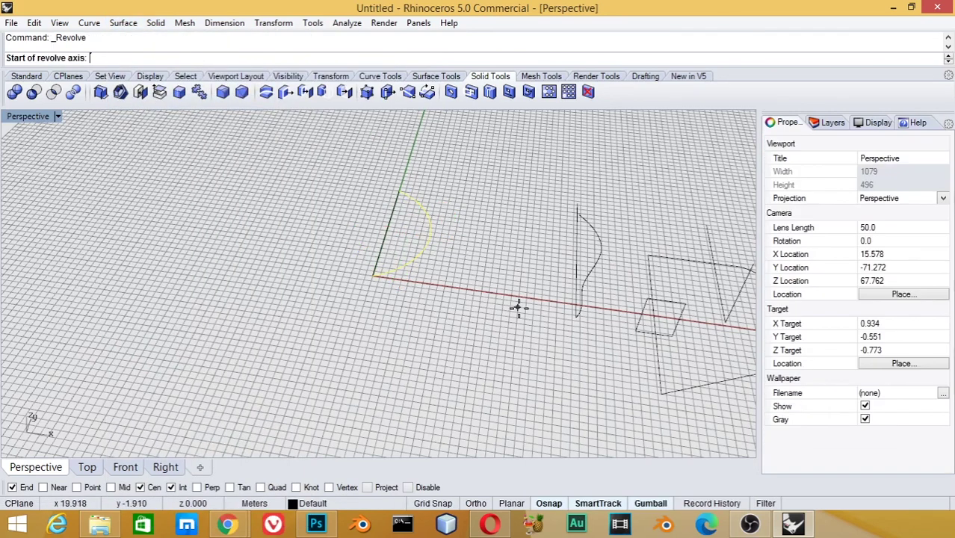
pyautogui.click(374, 277)
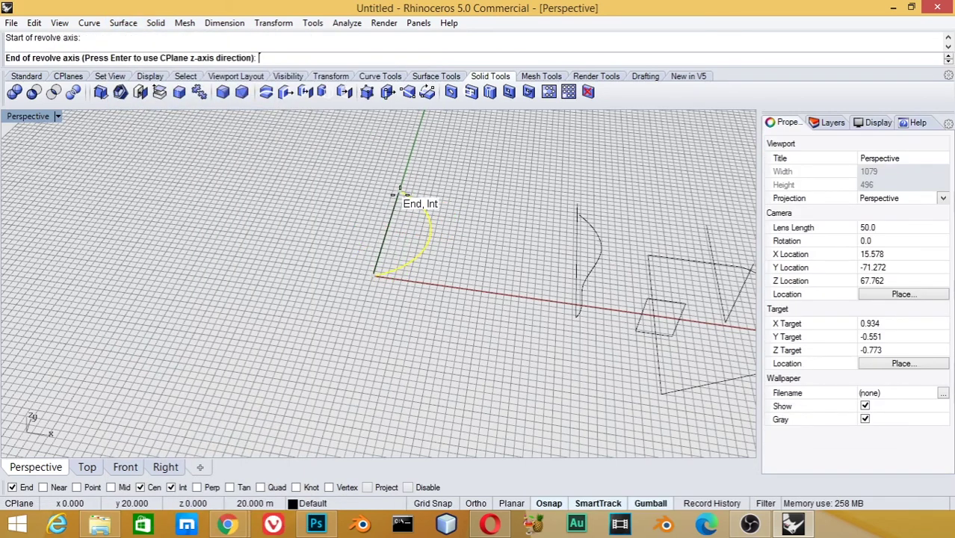
pyautogui.click(401, 192)
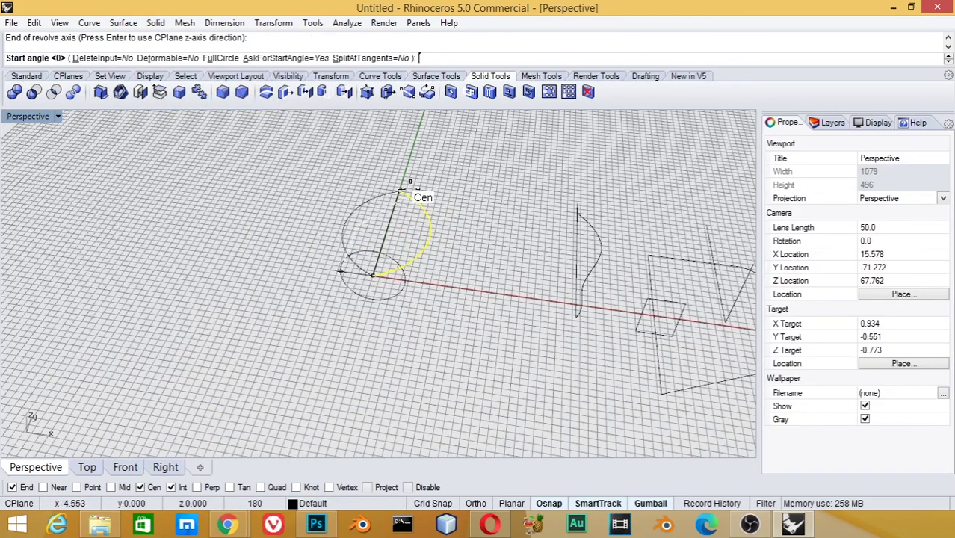
pyautogui.click(218, 59)
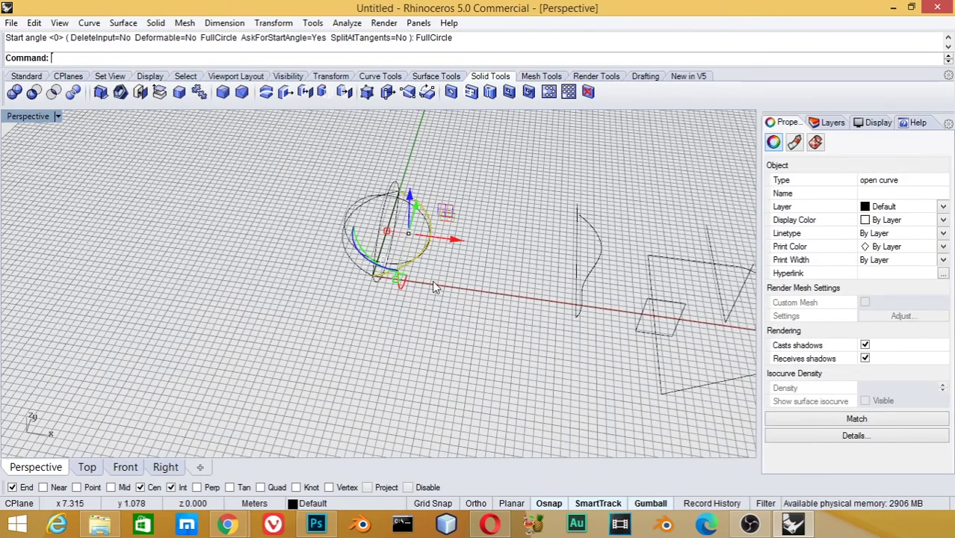
# Step: Switch the Perspective viewport to Shaded display and orbit around the dome
pyautogui.moveTo(420, 329); pyautogui.dragTo(437, 287, button='right')
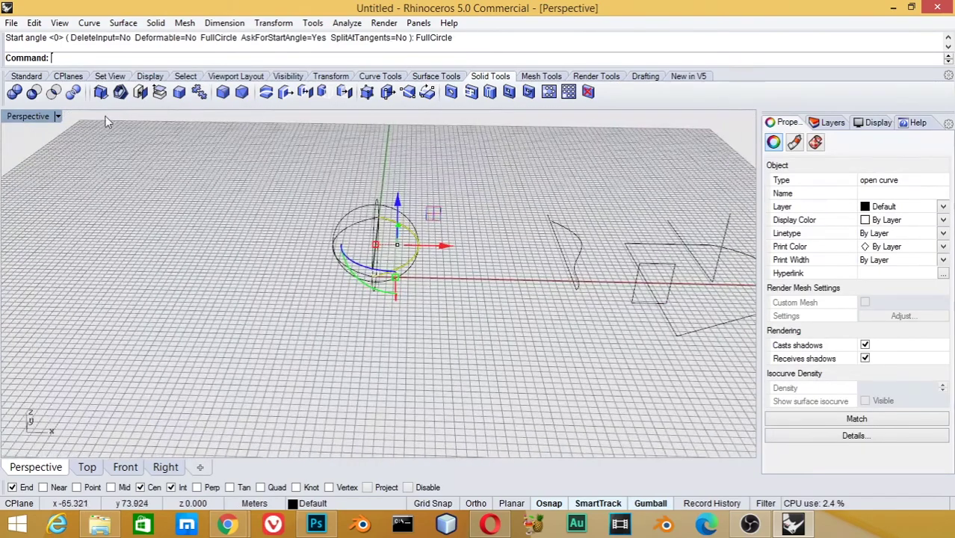
pyautogui.click(57, 117)
pyautogui.click(97, 111)
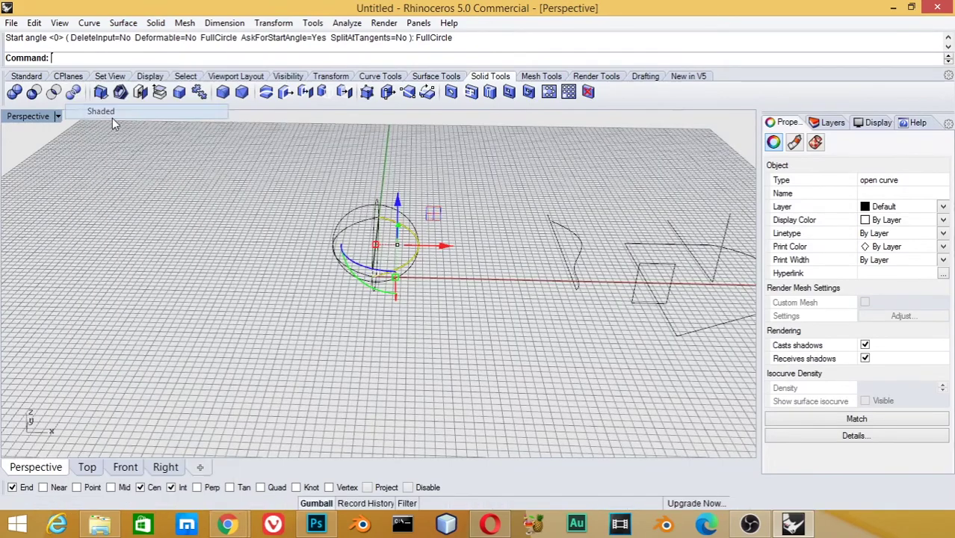
pyautogui.moveTo(484, 308)
pyautogui.mouseDown(button='right')
pyautogui.moveTo(328, 293)
pyautogui.moveTo(371, 301)
pyautogui.mouseUp(button='right')
pyautogui.click(547, 279)
pyautogui.moveTo(547, 279)
pyautogui.mouseDown(button='right')
pyautogui.moveTo(313, 289)
pyautogui.moveTo(428, 252)
pyautogui.mouseUp(button='right')
pyautogui.scroll(3, 411, 284)
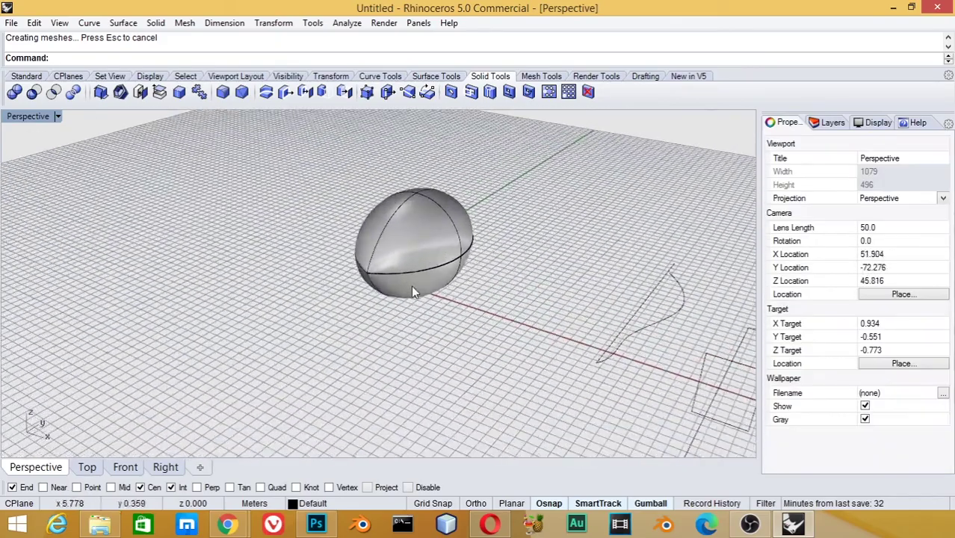
# Step: Revolve the wavy curve FullCircle around the vertical line's lower and top ends
pyautogui.click(677, 334)
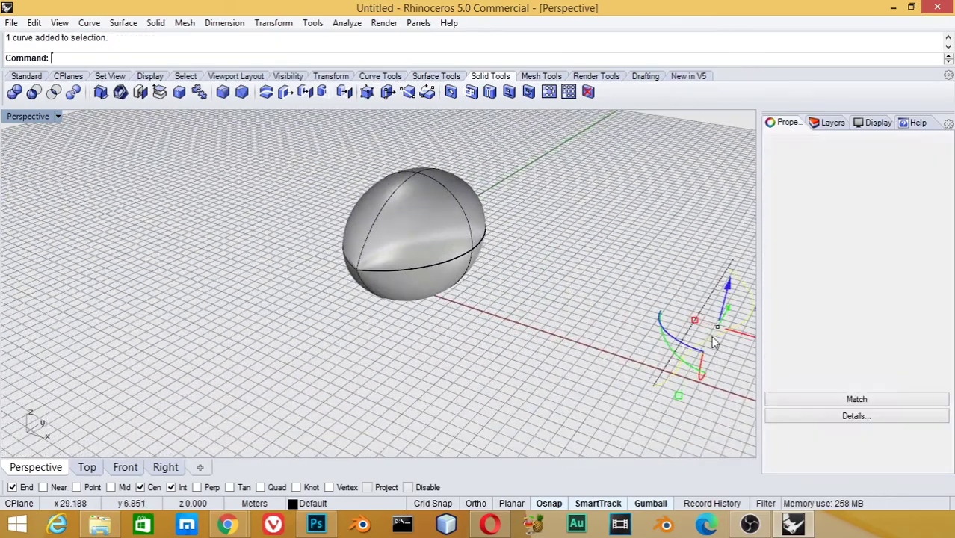
pyautogui.click(123, 23)
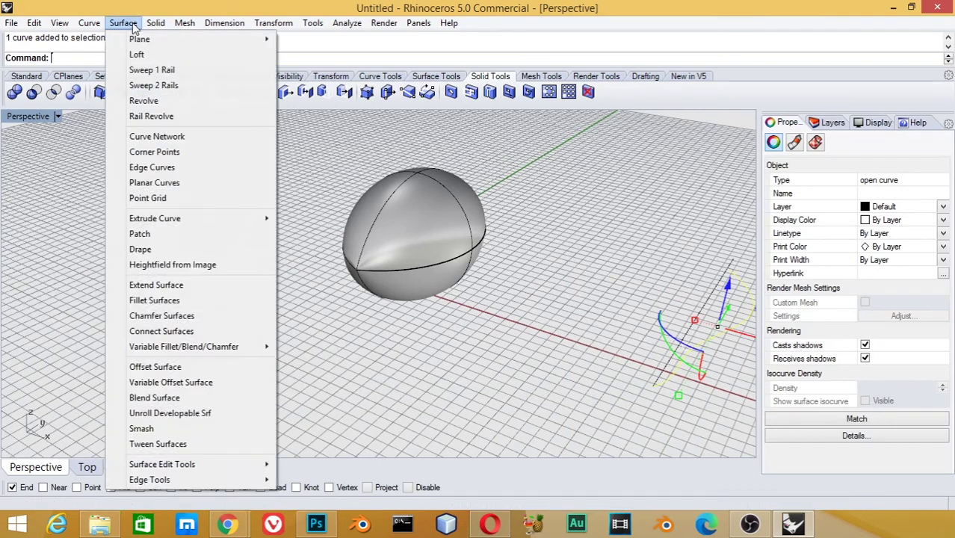
pyautogui.click(144, 101)
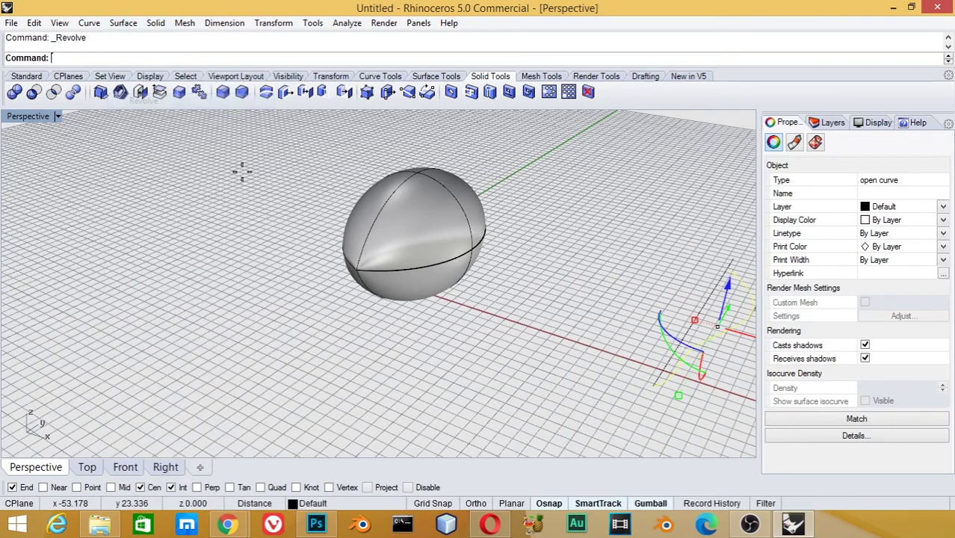
pyautogui.click(656, 370)
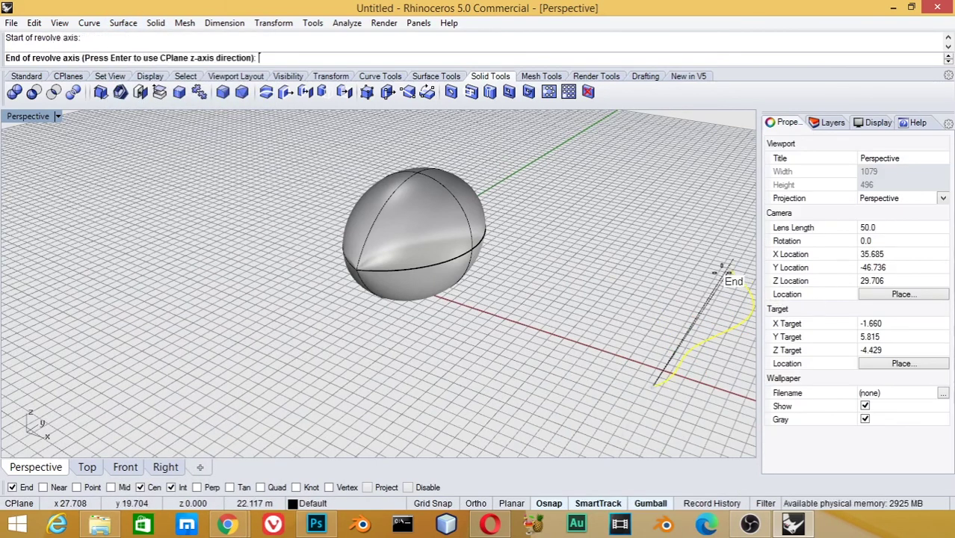
pyautogui.moveTo(730, 269)
pyautogui.mouseDown(button='right')
pyautogui.moveTo(697, 283)
pyautogui.moveTo(687, 254)
pyautogui.mouseUp(button='right')
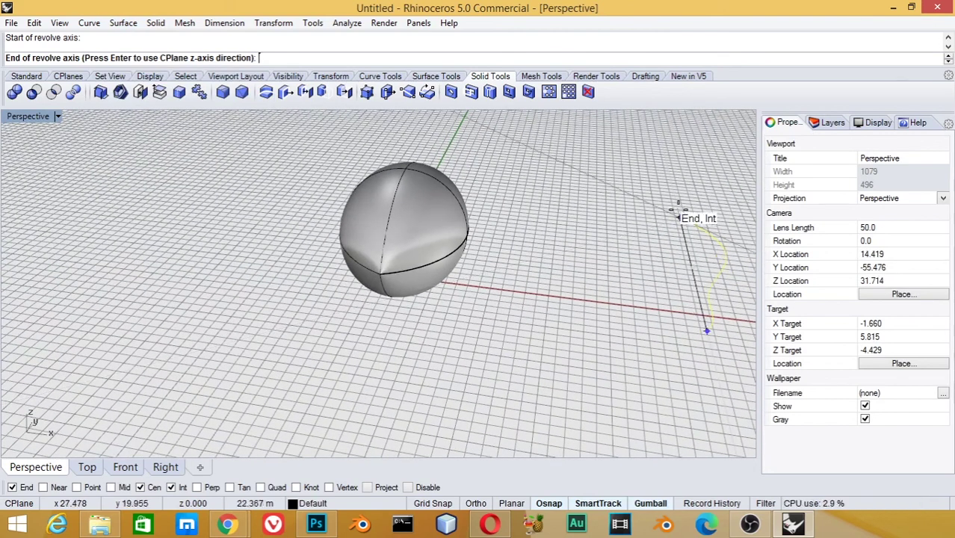
pyautogui.scroll(3, 681, 219)
pyautogui.scroll(2, 601, 271)
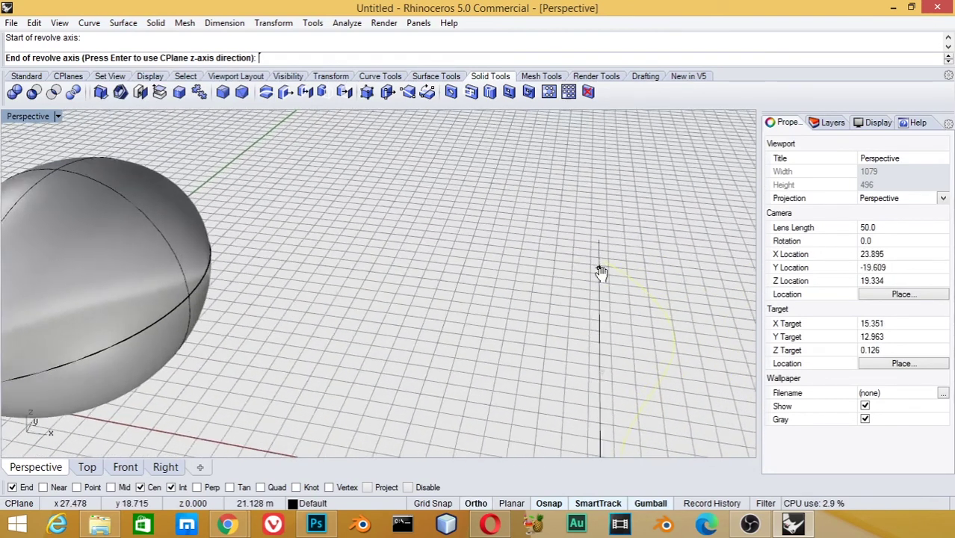
pyautogui.scroll(2, 599, 274)
pyautogui.scroll(3, 593, 275)
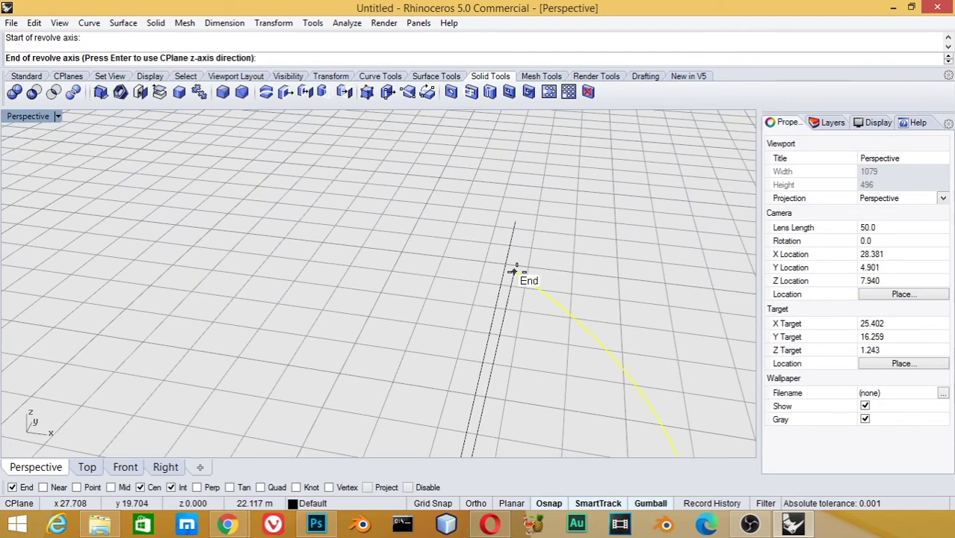
pyautogui.click(516, 218)
pyautogui.click(516, 218)
pyautogui.click(221, 57)
# Step: Orbit and zoom to inspect the bulb beside the sphere from several angles
pyautogui.scroll(-3, 436, 274)
pyautogui.scroll(-3, 449, 263)
pyautogui.moveTo(537, 315)
pyautogui.mouseDown(button='right')
pyautogui.moveTo(427, 342)
pyautogui.moveTo(316, 299)
pyautogui.moveTo(276, 239)
pyautogui.mouseUp(button='right')
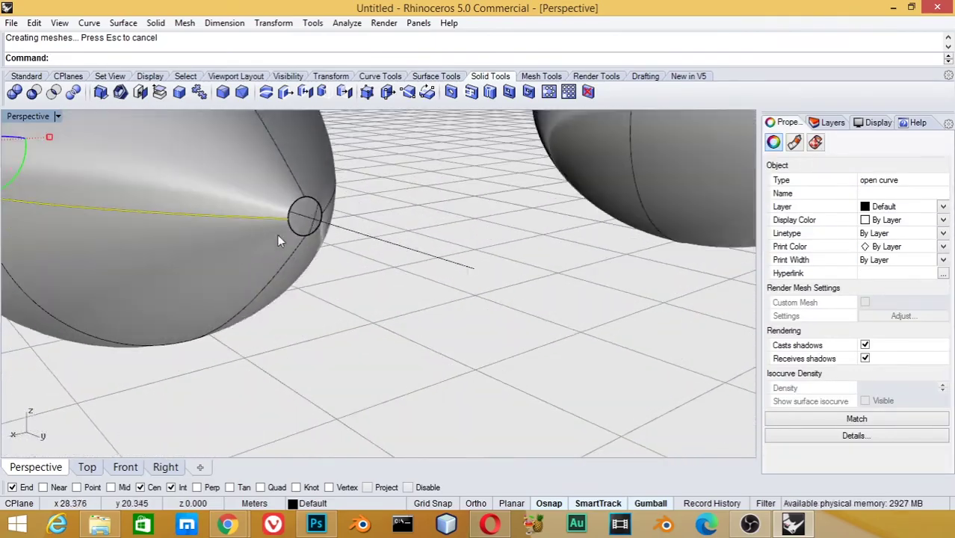
pyautogui.click(356, 276)
pyautogui.moveTo(331, 330); pyautogui.dragTo(321, 283, button='right')
pyautogui.scroll(5, 433, 262)
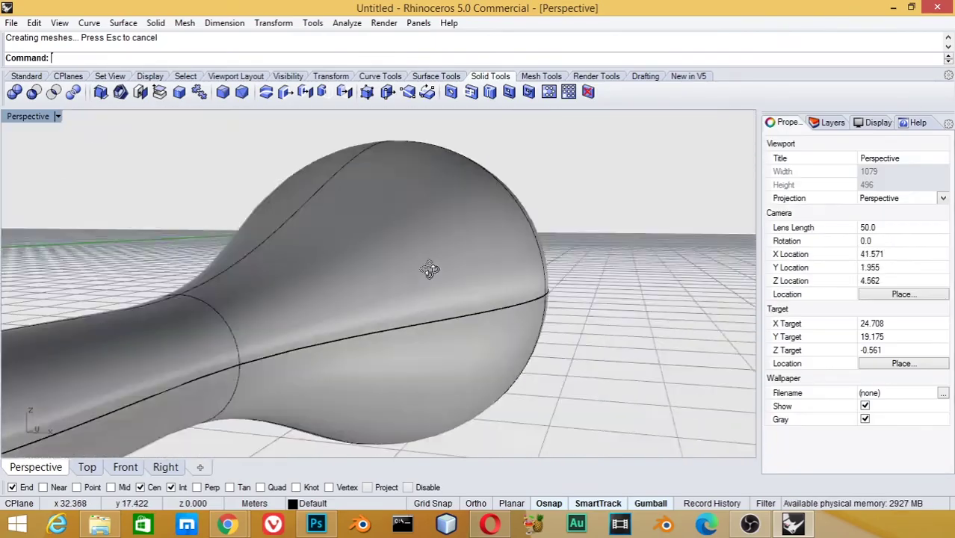
pyautogui.moveTo(433, 262); pyautogui.dragTo(451, 272, button='right')
pyautogui.scroll(-3, 586, 297)
pyautogui.moveTo(660, 277)
pyautogui.mouseDown(button='right')
pyautogui.moveTo(588, 327)
pyautogui.moveTo(644, 352)
pyautogui.mouseUp(button='right')
pyautogui.moveTo(401, 326)
pyautogui.keyDown('shift'); pyautogui.mouseDown(button='right')
pyautogui.moveTo(411, 285)
pyautogui.moveTo(431, 327)
pyautogui.mouseUp(button='right'); pyautogui.keyUp('shift')
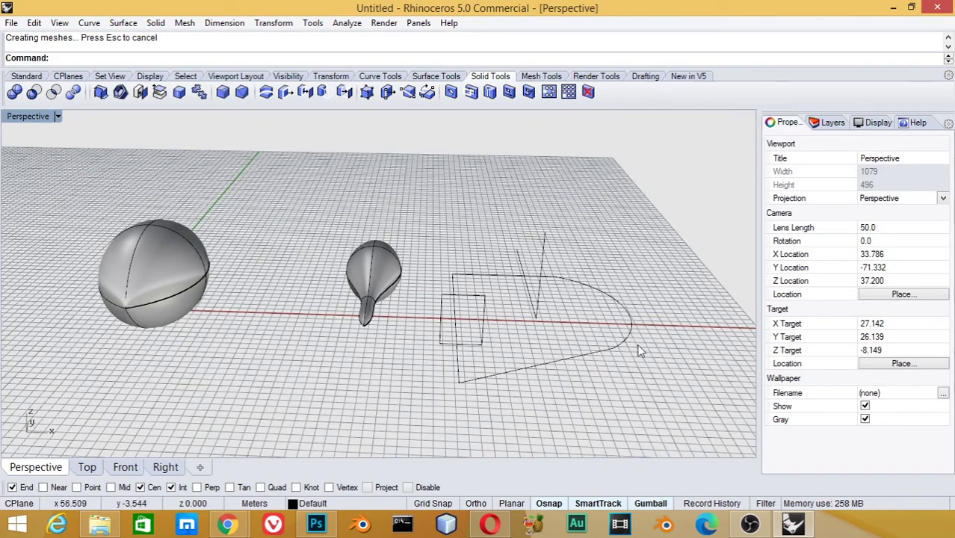
# Step: Join the four D outline curves into one closed curve
pyautogui.click(552, 372)
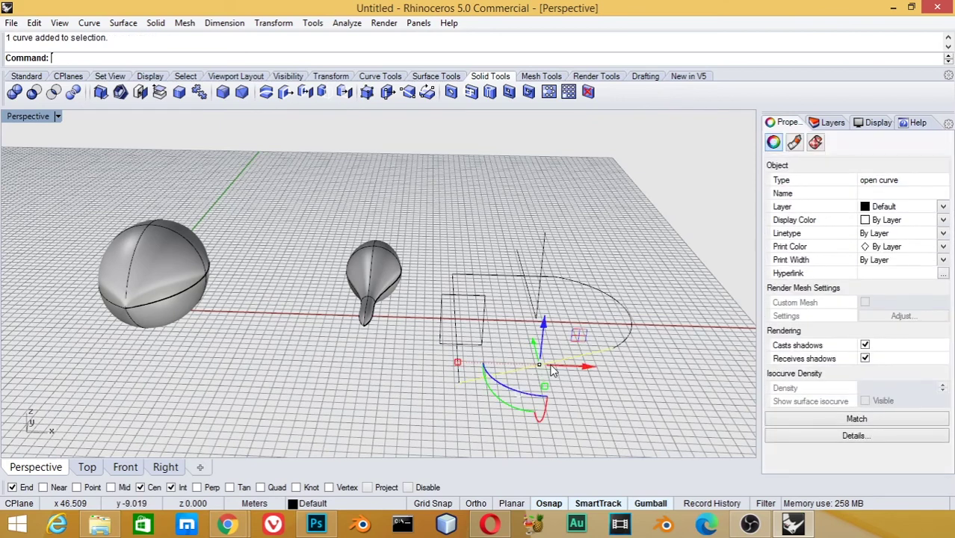
pyautogui.keyDown('shift'); pyautogui.click(626, 342); pyautogui.keyUp('shift')
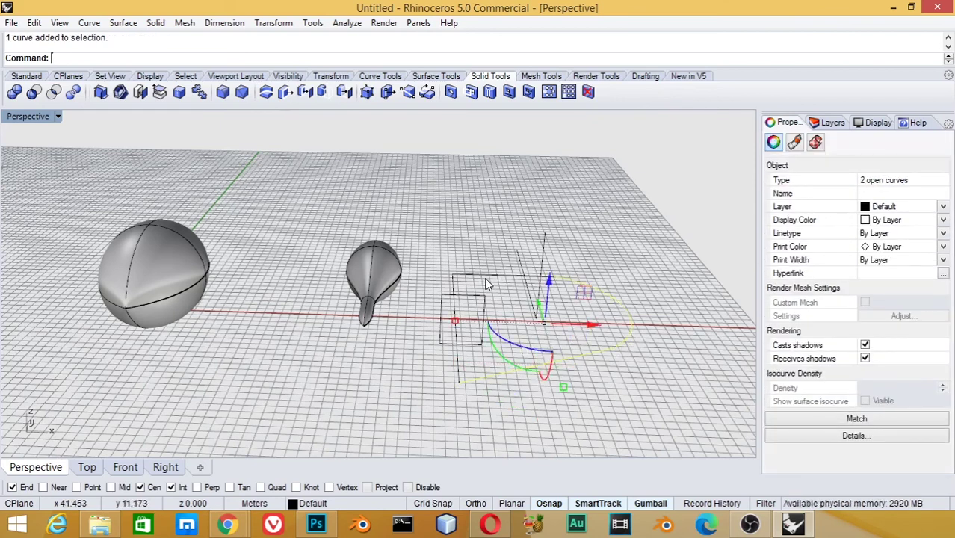
pyautogui.keyDown('shift'); pyautogui.click(458, 293); pyautogui.keyUp('shift')
pyautogui.middleClick(458, 288)
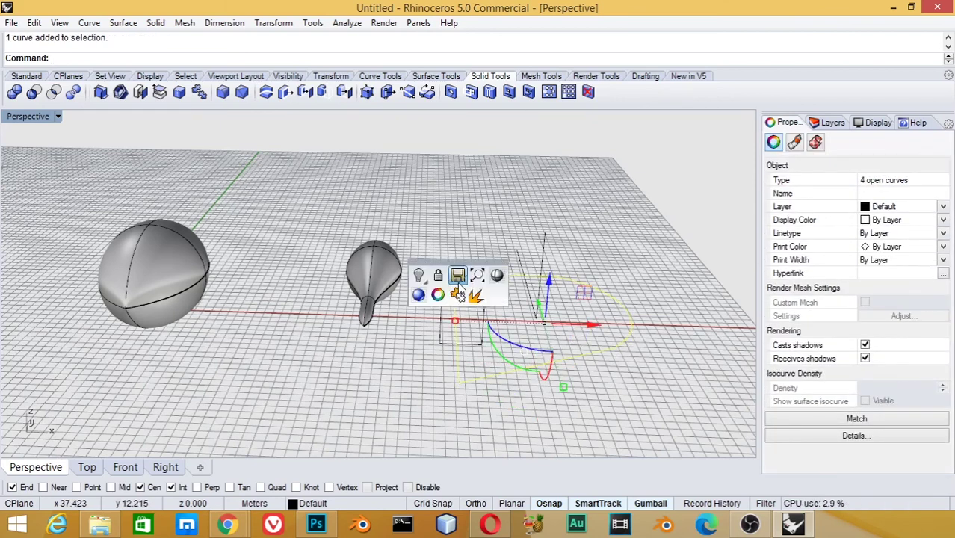
pyautogui.click(457, 294)
pyautogui.click(614, 389)
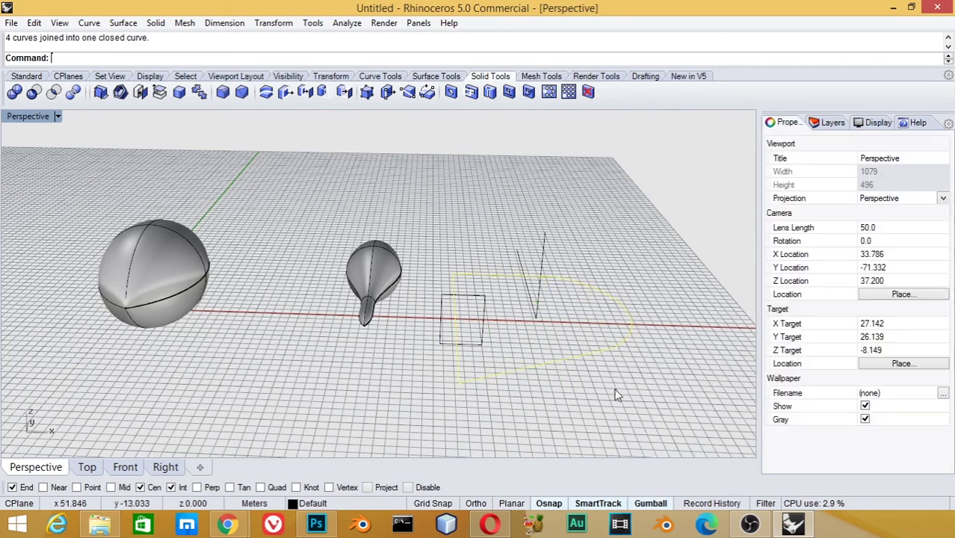
# Step: Rail-revolve the profile along the D outline about the vertical line, forming the D-shaped frame
pyautogui.click(484, 325)
pyautogui.click(89, 22)
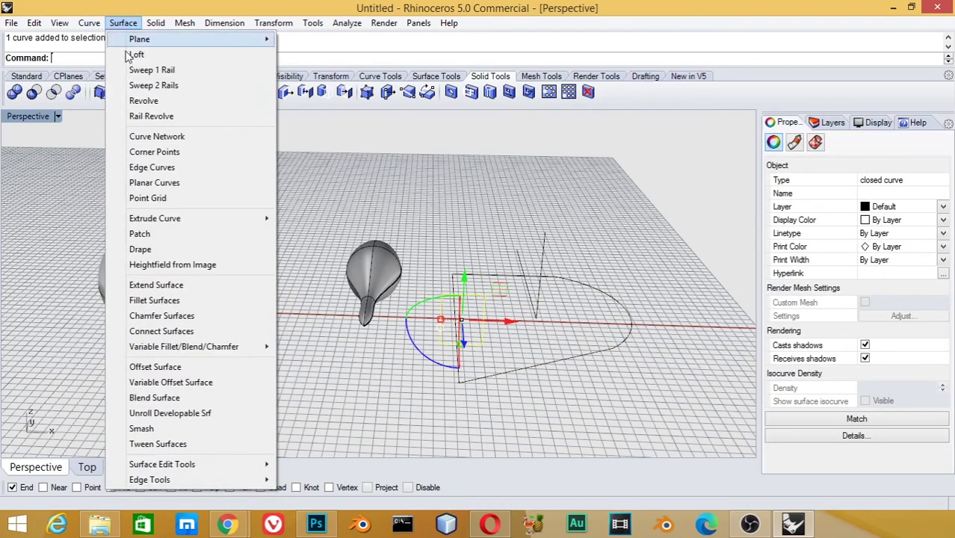
pyautogui.click(151, 115)
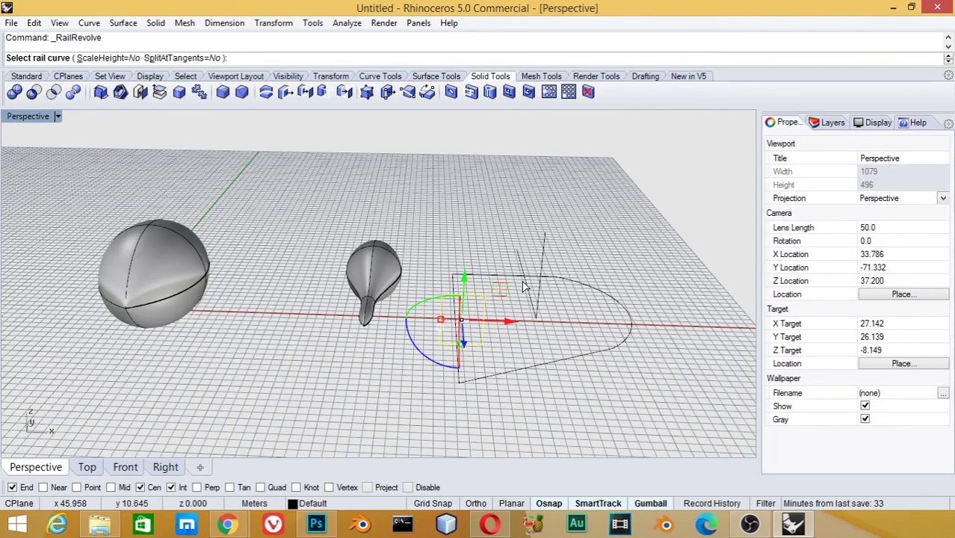
pyautogui.click(583, 287)
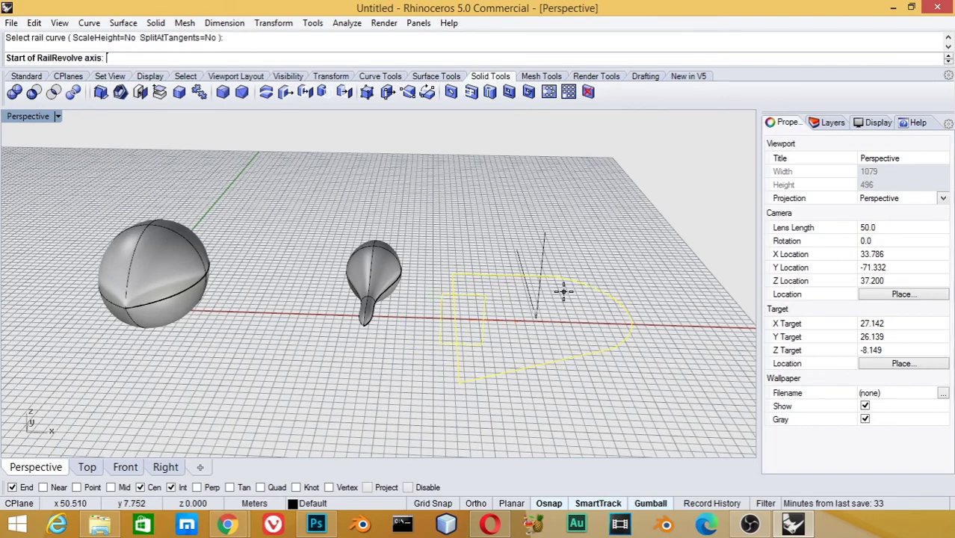
pyautogui.click(538, 320)
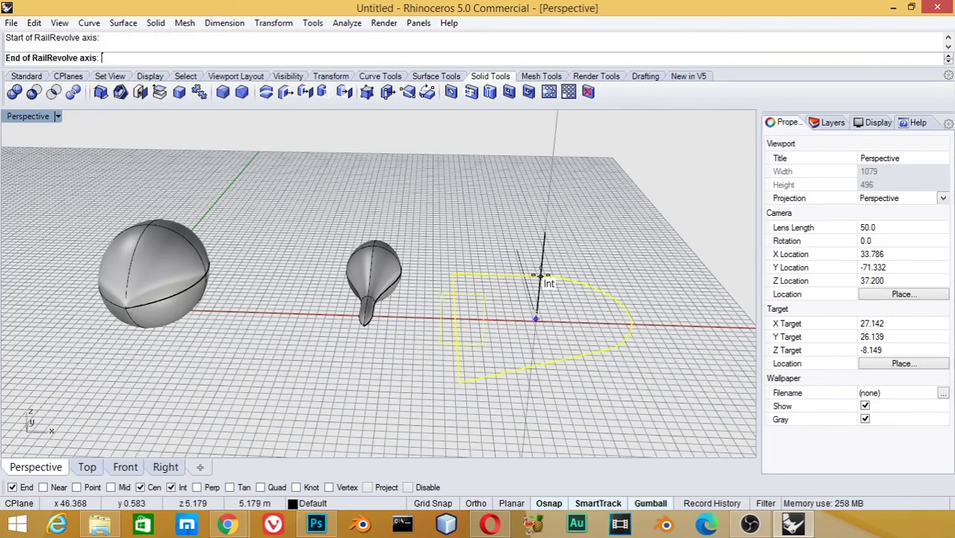
pyautogui.click(544, 232)
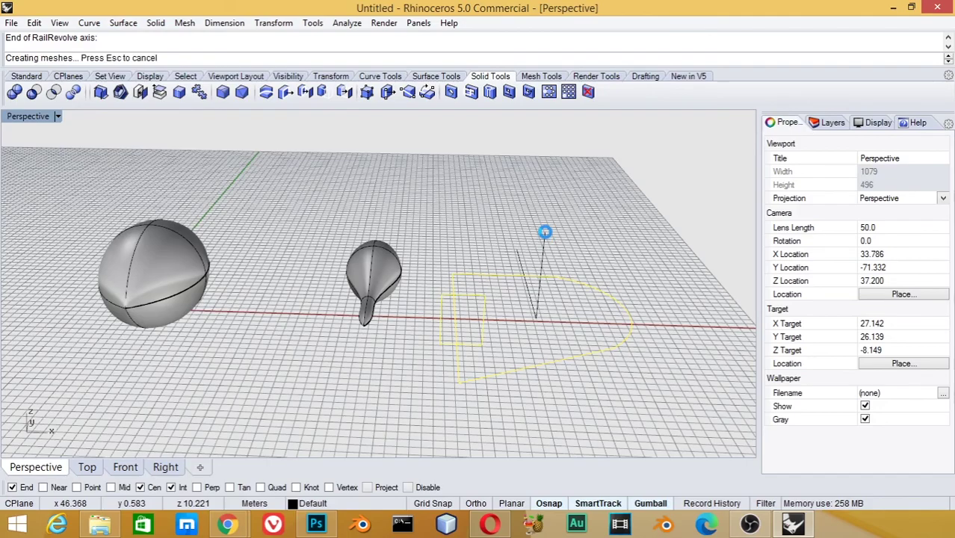
pyautogui.click(612, 427)
pyautogui.moveTo(622, 401)
pyautogui.mouseDown(button='right')
pyautogui.moveTo(449, 372)
pyautogui.moveTo(618, 426)
pyautogui.mouseUp(button='right')
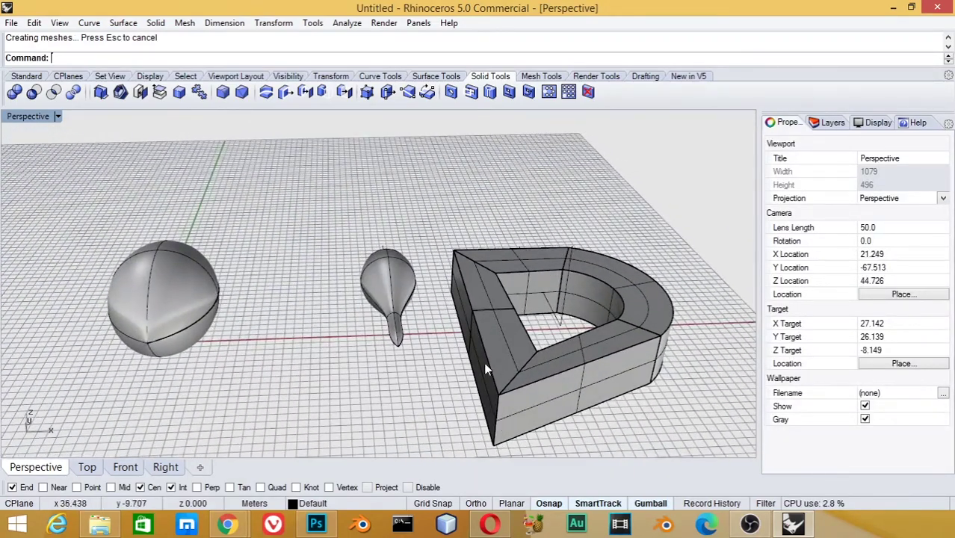
pyautogui.scroll(3, 476, 335)
pyautogui.scroll(-5, 476, 335)
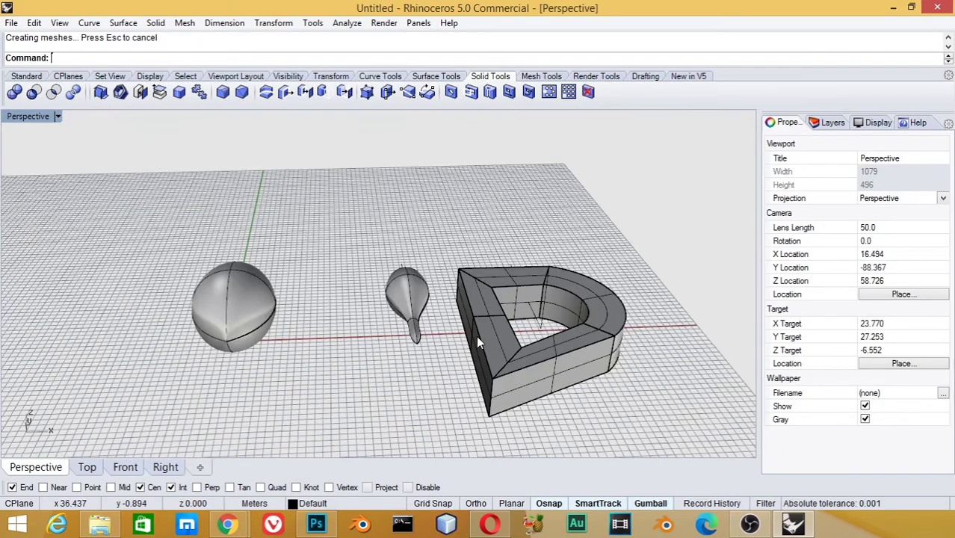
pyautogui.moveTo(588, 360)
pyautogui.mouseDown(button='right')
pyautogui.moveTo(356, 320)
pyautogui.moveTo(288, 324)
pyautogui.moveTo(561, 347)
pyautogui.mouseUp(button='right')
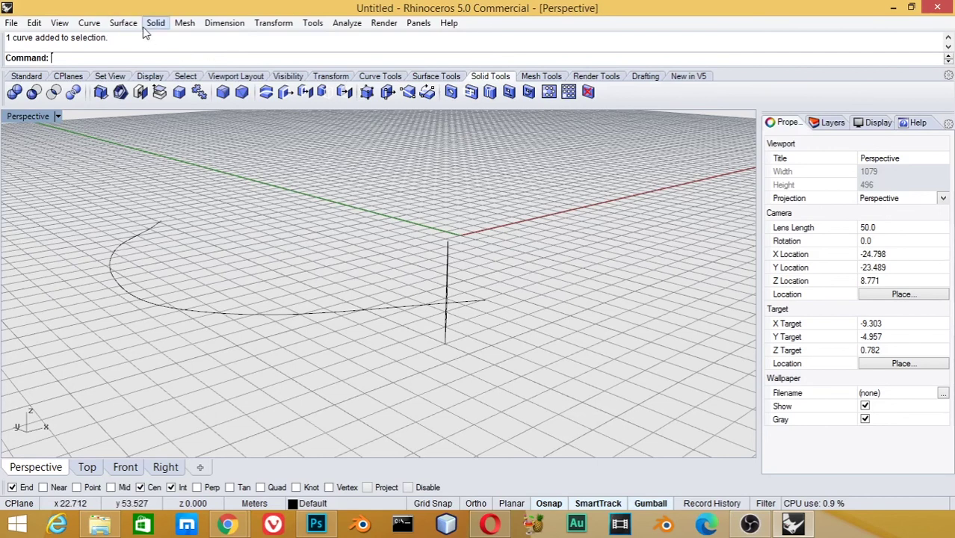
# Step: Start a one-rail sweep with the arc as rail and the vertical line as cross-section
pyautogui.click(94, 29)
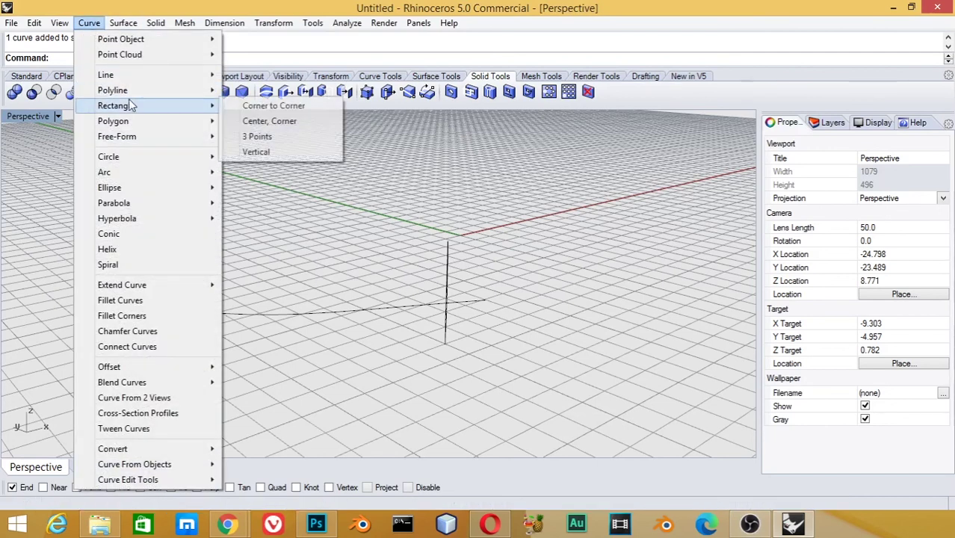
pyautogui.press('Escape')
pyautogui.click(123, 24)
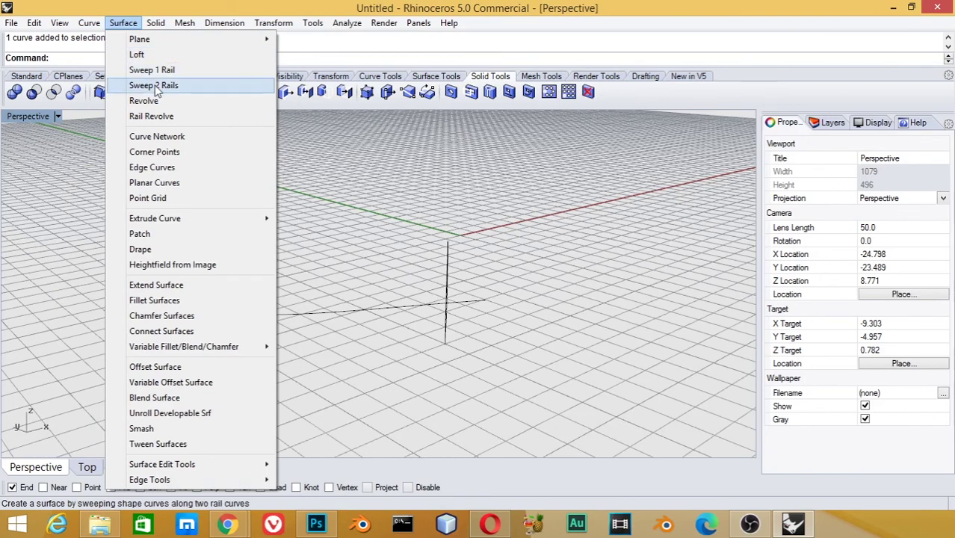
pyautogui.click(156, 70)
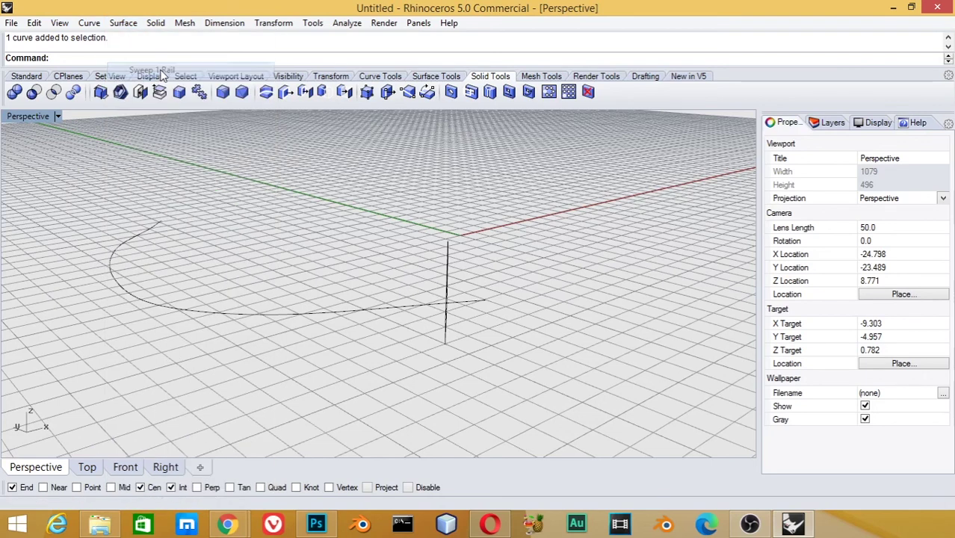
pyautogui.click(354, 312)
pyautogui.press('Escape')
pyautogui.press('Return')
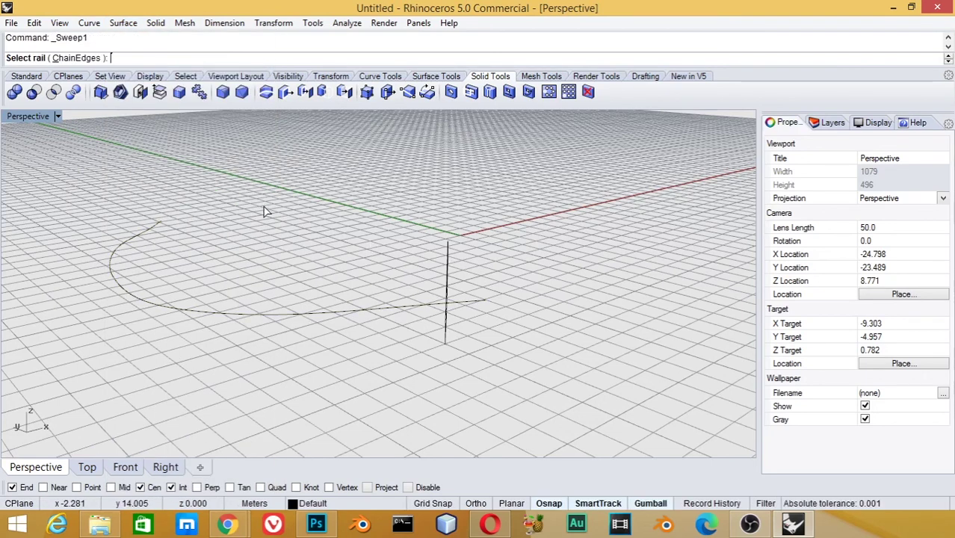
pyautogui.click(329, 312)
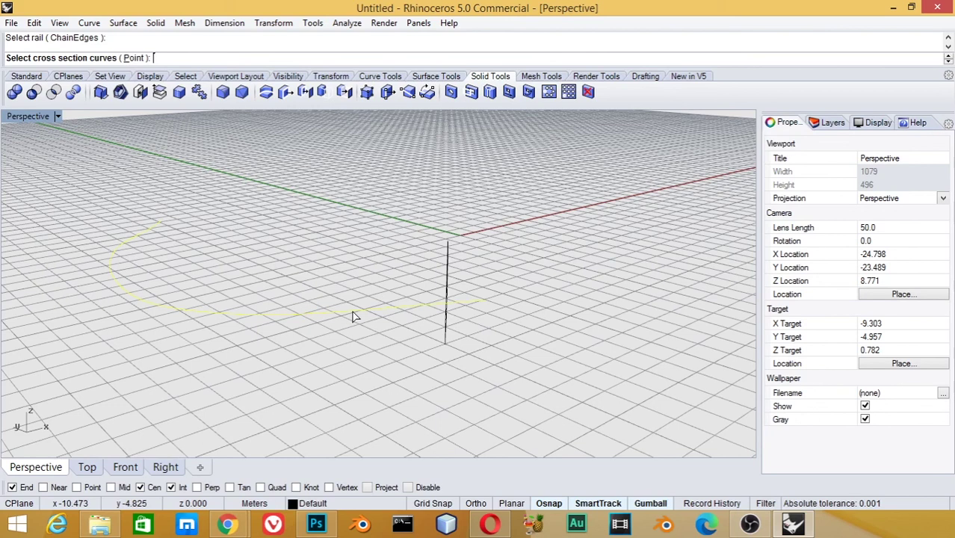
pyautogui.click(448, 257)
pyautogui.press('Return')
# Step: Keep Freeform style, rebuild cross-sections with value 1, build the sweep, then undo it
pyautogui.moveTo(523, 313)
pyautogui.mouseDown(button='right')
pyautogui.moveTo(367, 284)
pyautogui.moveTo(396, 303)
pyautogui.mouseUp(button='right')
pyautogui.press('Return')
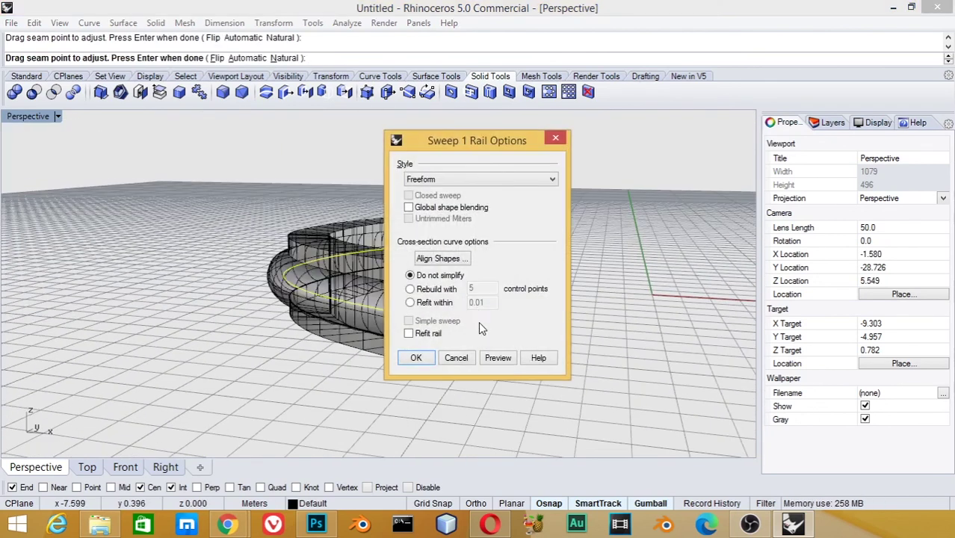
pyautogui.moveTo(443, 155); pyautogui.dragTo(622, 161)
pyautogui.moveTo(448, 336)
pyautogui.mouseDown(button='right')
pyautogui.moveTo(395, 363)
pyautogui.moveTo(428, 377)
pyautogui.moveTo(445, 372)
pyautogui.mouseUp(button='right')
pyautogui.click(633, 185)
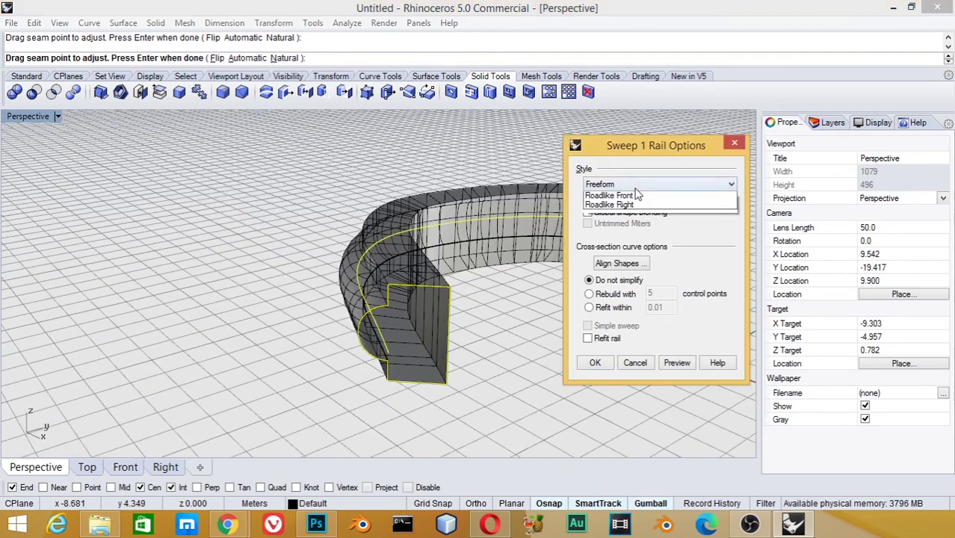
pyautogui.click(634, 207)
pyautogui.click(637, 185)
pyautogui.click(634, 197)
pyautogui.click(589, 294)
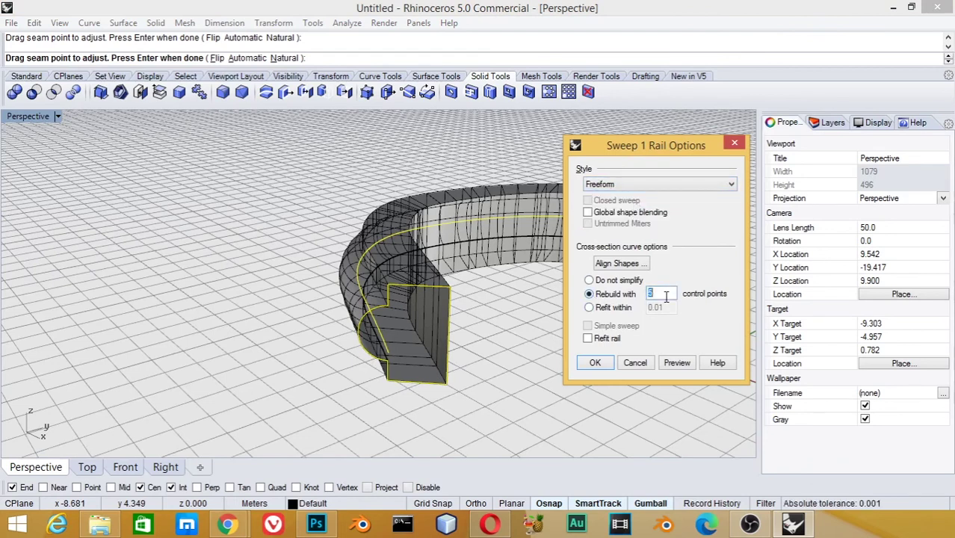
pyautogui.write('1')
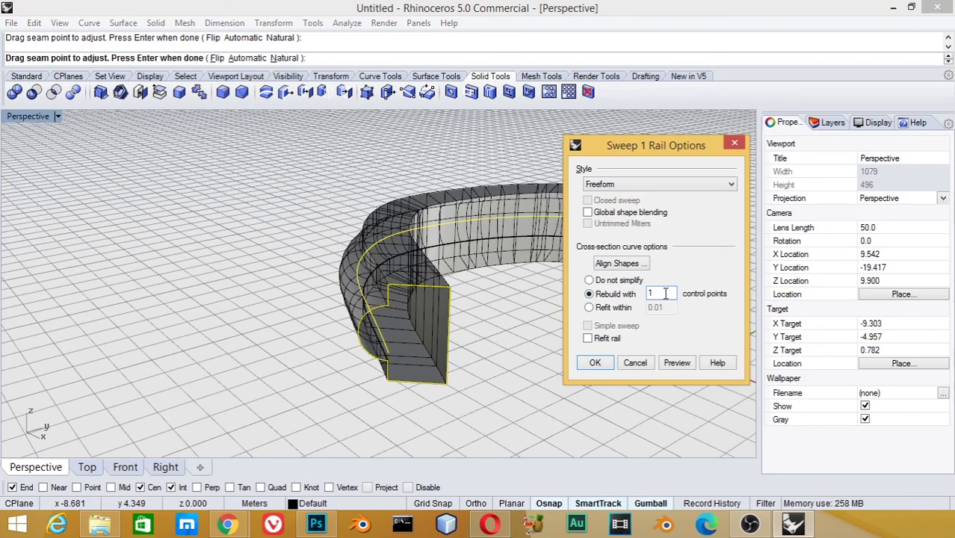
pyautogui.click(595, 363)
pyautogui.moveTo(470, 331)
pyautogui.mouseDown(button='right')
pyautogui.moveTo(554, 255)
pyautogui.moveTo(496, 269)
pyautogui.moveTo(514, 283)
pyautogui.mouseUp(button='right')
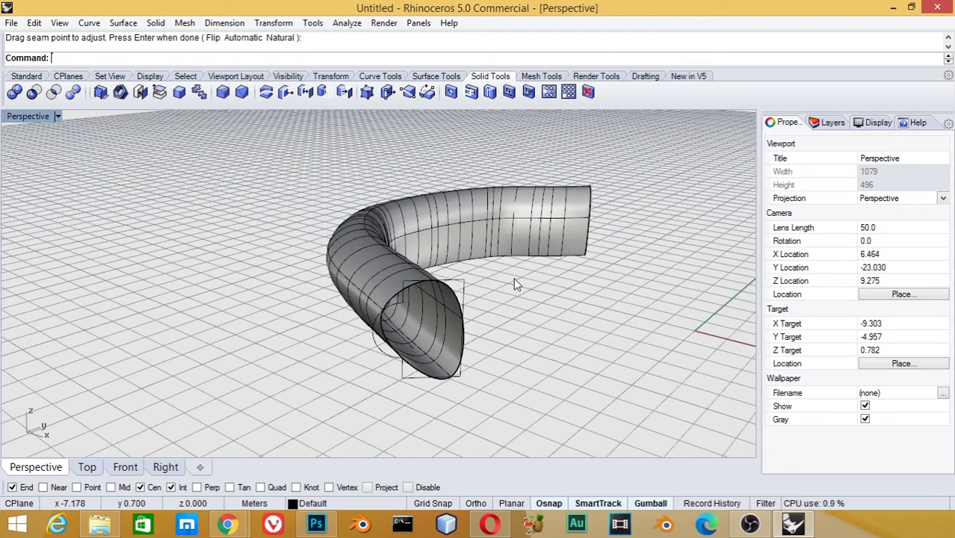
pyautogui.hotkey('ctrl', 'z')
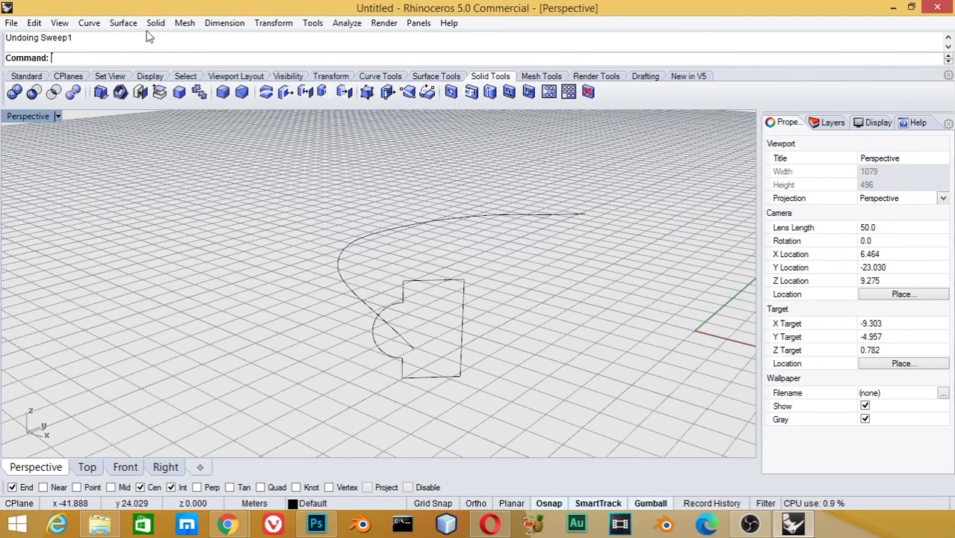
# Step: Sweep 1 Rail the D-shaped profile along the arc rail, accepting the sweep options
pyautogui.click(89, 23)
pyautogui.moveTo(123, 23)
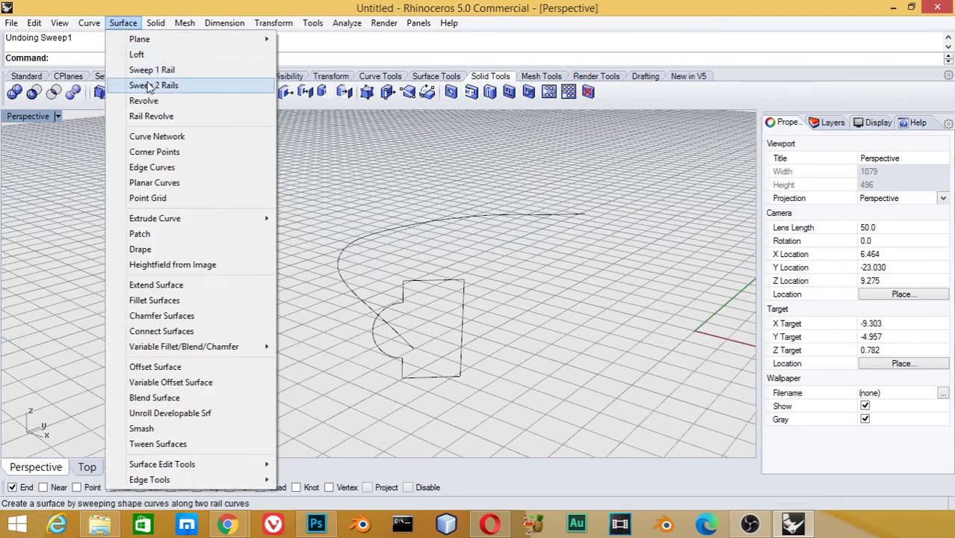
pyautogui.click(149, 70)
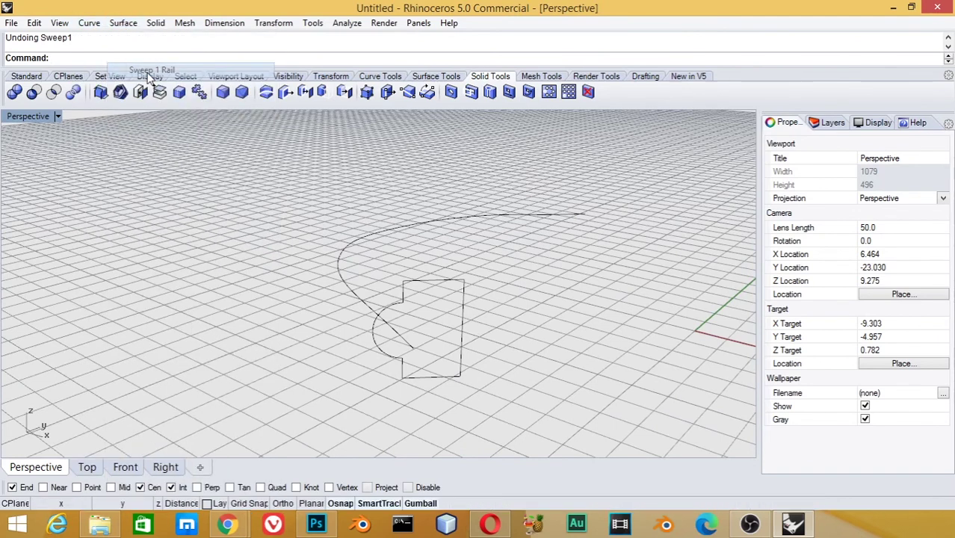
pyautogui.click(363, 299)
pyautogui.click(433, 282)
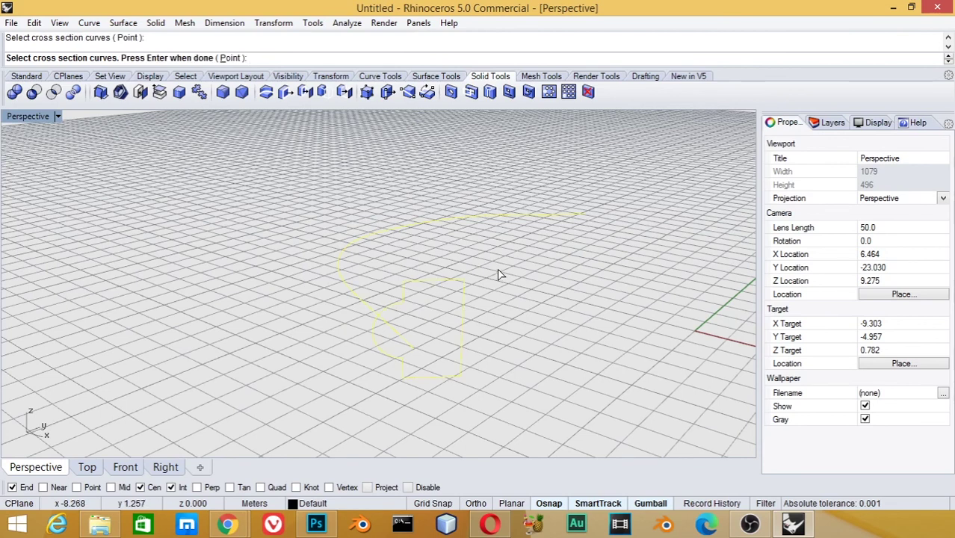
pyautogui.press('Return')
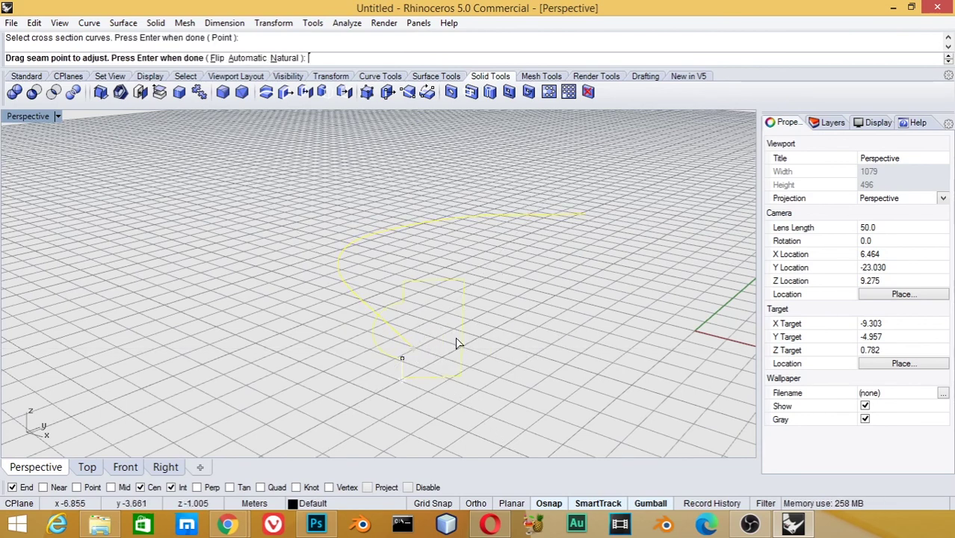
pyautogui.press('Return')
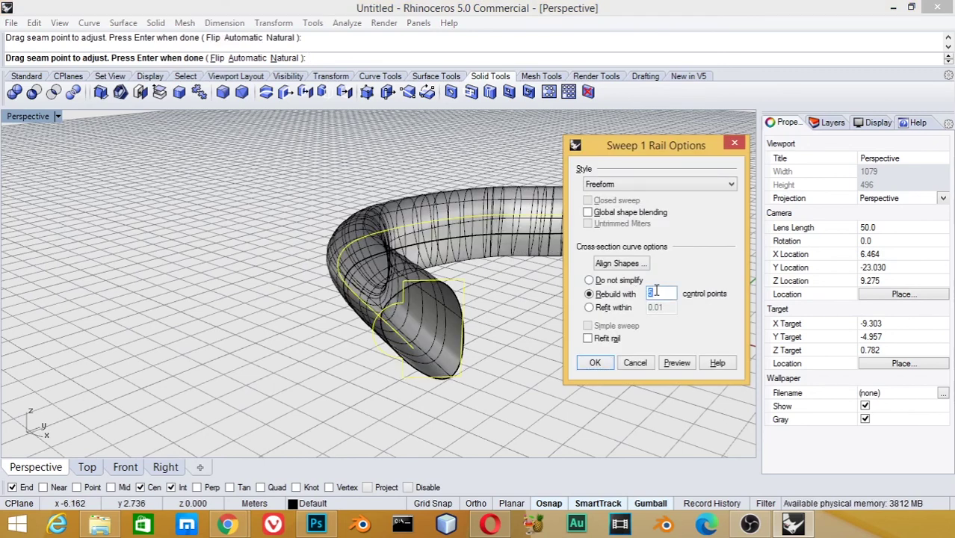
pyautogui.click(594, 364)
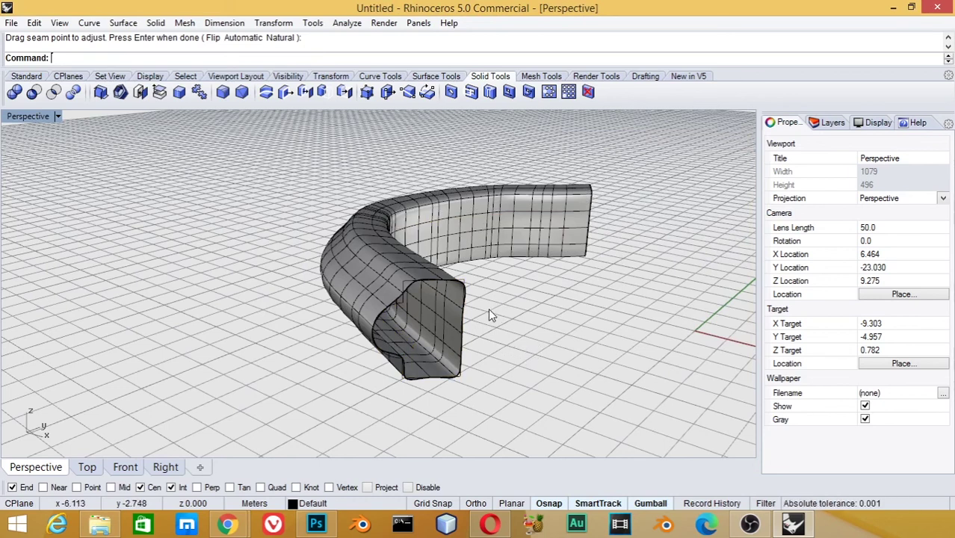
pyautogui.scroll(-5, 536, 313)
pyautogui.moveTo(538, 314); pyautogui.dragTo(586, 320, button='right')
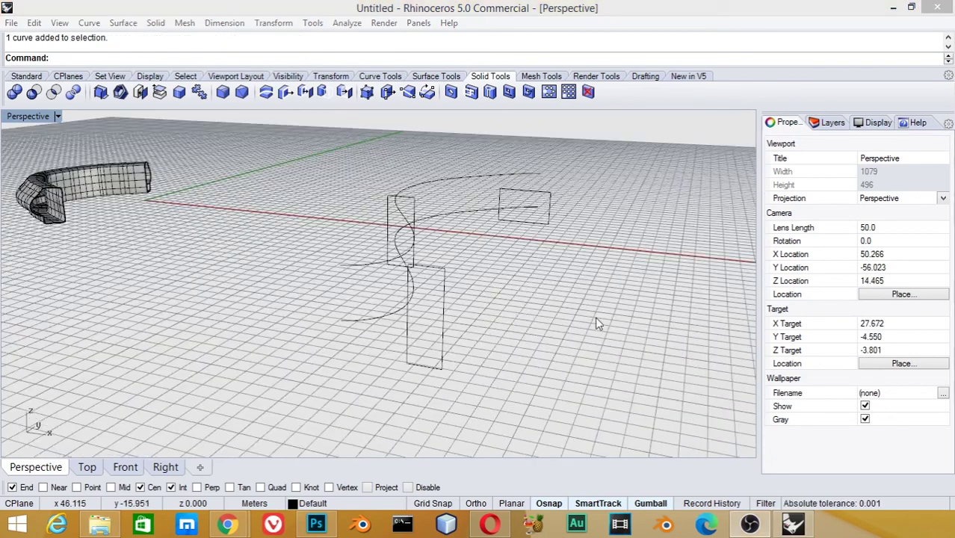
# Step: Start a two-rail sweep with the upper and lower rails and three rectangular cross-sections
pyautogui.moveTo(597, 323); pyautogui.dragTo(537, 321, button='right')
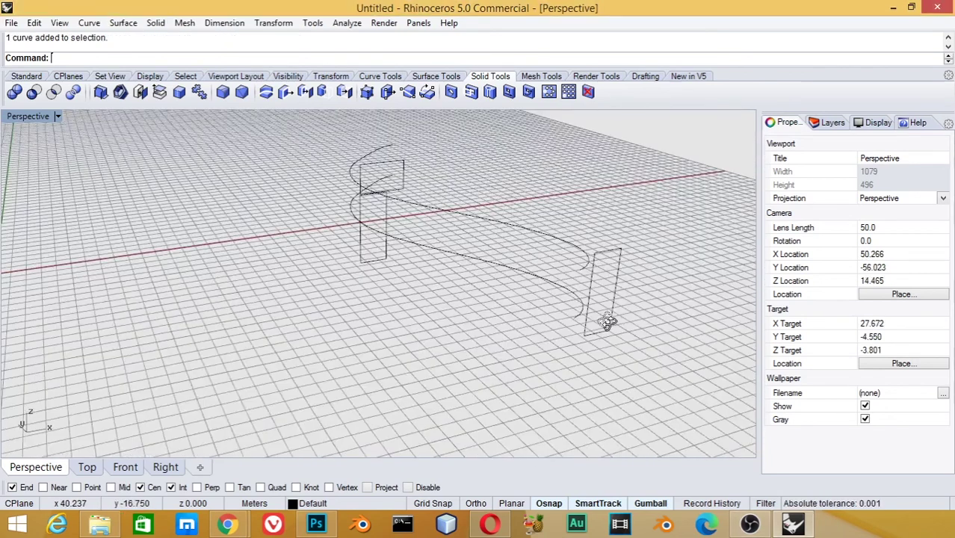
pyautogui.click(123, 22)
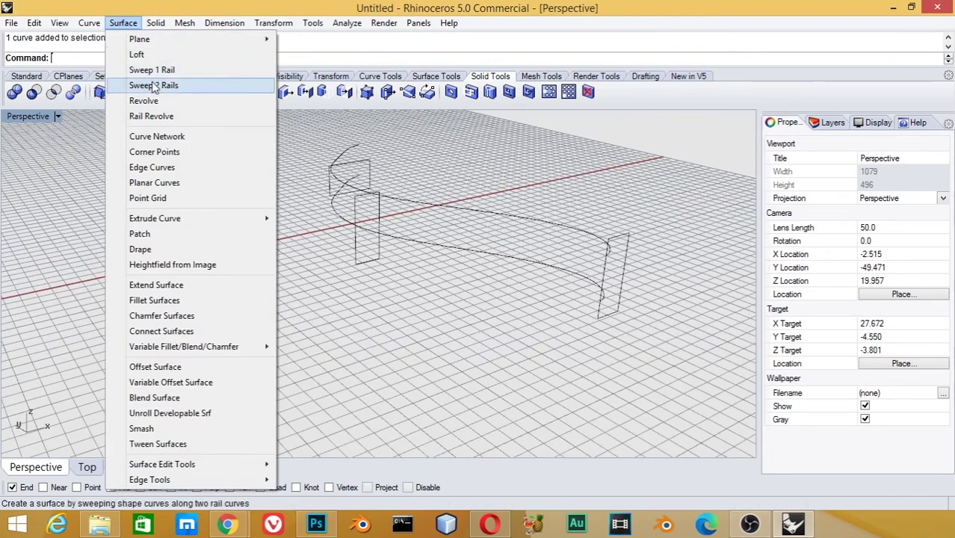
pyautogui.click(147, 85)
pyautogui.click(513, 220)
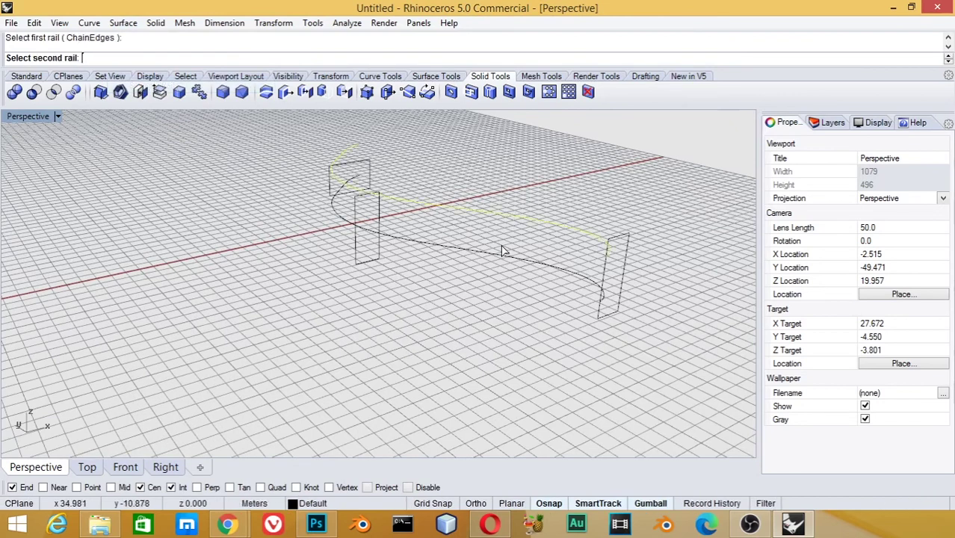
pyautogui.click(507, 259)
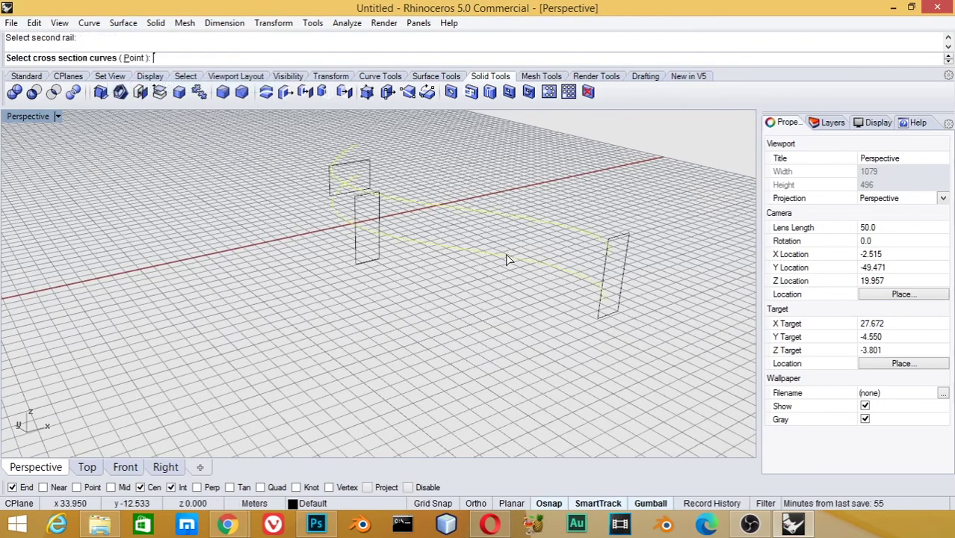
pyautogui.click(380, 216)
pyautogui.click(370, 180)
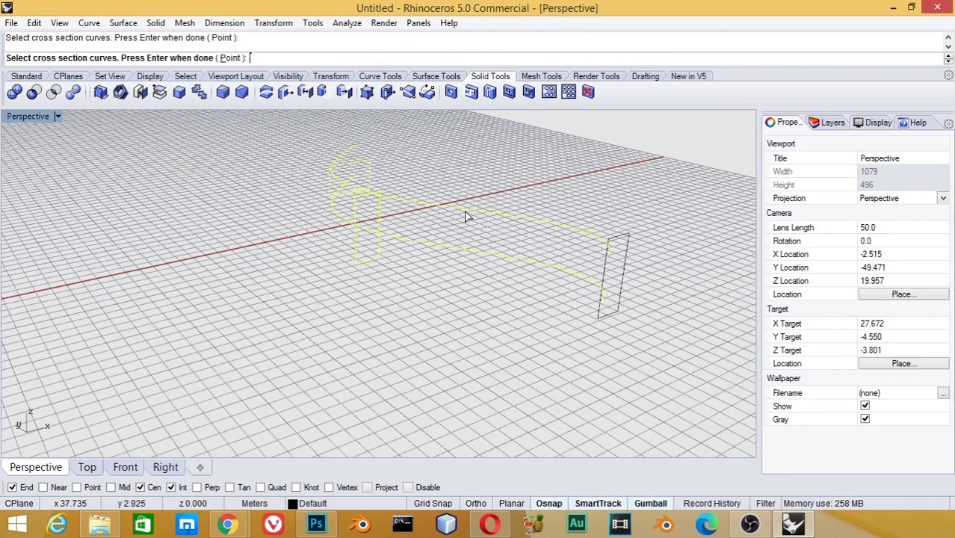
pyautogui.click(624, 270)
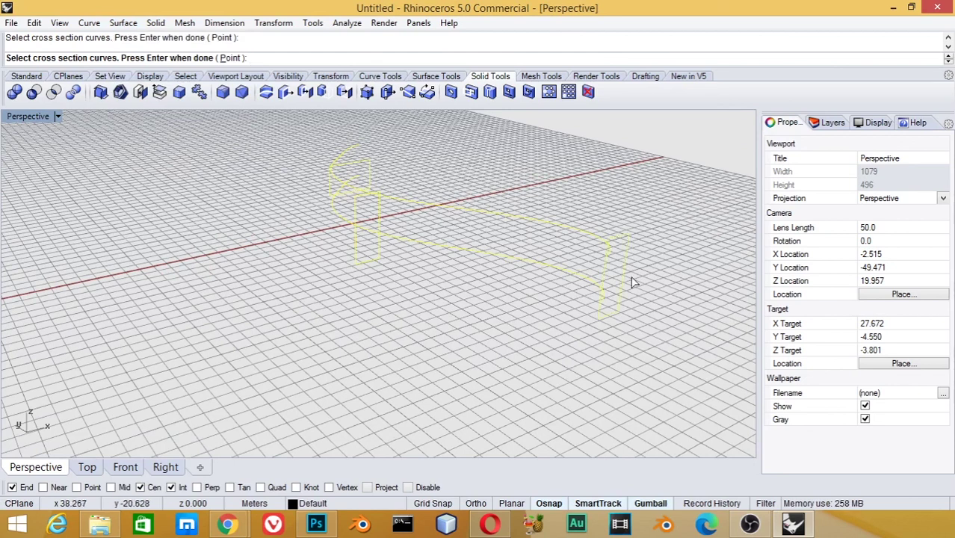
pyautogui.press('Return')
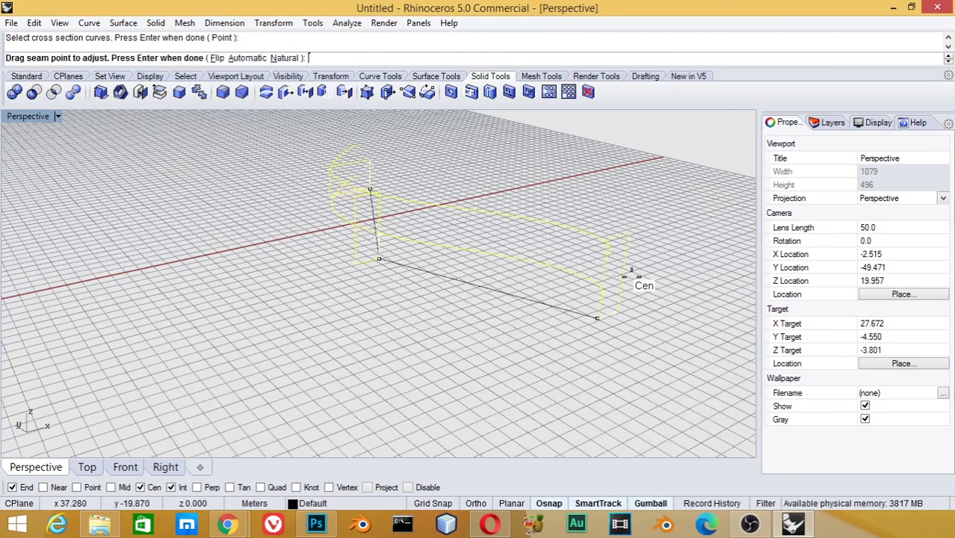
# Step: Accept the sweep options to build the twisting band, then orbit to inspect both sweeps
pyautogui.press('Return')
pyautogui.moveTo(427, 135)
pyautogui.mouseDown()
pyautogui.moveTo(250, 134)
pyautogui.moveTo(272, 168)
pyautogui.mouseUp()
pyautogui.moveTo(544, 183); pyautogui.dragTo(543, 183)
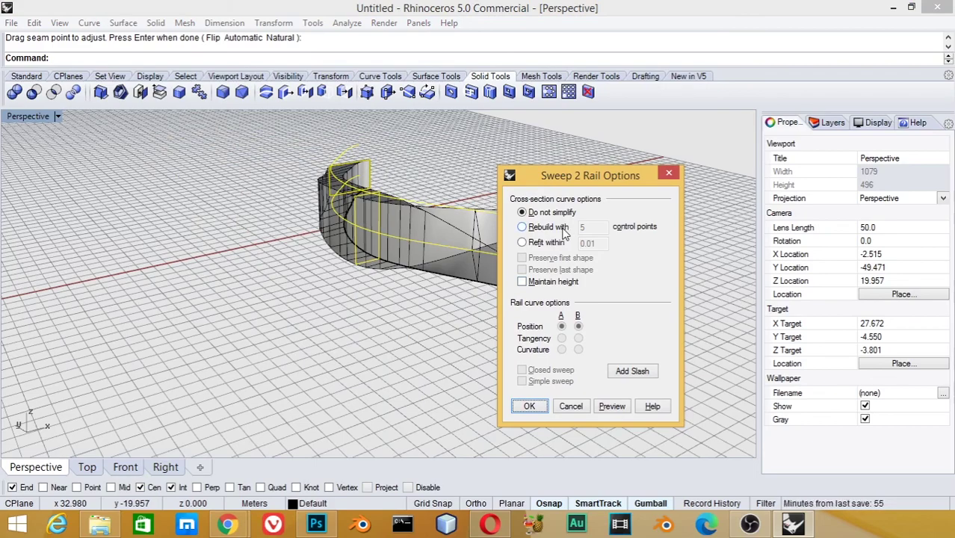
pyautogui.click(535, 410)
pyautogui.moveTo(620, 326)
pyautogui.mouseDown(button='right')
pyautogui.moveTo(404, 305)
pyautogui.moveTo(372, 277)
pyautogui.moveTo(451, 262)
pyautogui.moveTo(484, 289)
pyautogui.moveTo(410, 298)
pyautogui.moveTo(180, 290)
pyautogui.mouseUp(button='right')
pyautogui.moveTo(278, 285)
pyautogui.mouseDown(button='right')
pyautogui.moveTo(415, 299)
pyautogui.moveTo(543, 269)
pyautogui.moveTo(511, 296)
pyautogui.moveTo(609, 265)
pyautogui.moveTo(567, 258)
pyautogui.moveTo(531, 271)
pyautogui.moveTo(507, 302)
pyautogui.mouseUp(button='right')
pyautogui.scroll(3, 537, 277)
pyautogui.moveTo(454, 239)
pyautogui.mouseDown(button='right')
pyautogui.moveTo(507, 226)
pyautogui.moveTo(344, 228)
pyautogui.moveTo(385, 254)
pyautogui.moveTo(530, 273)
pyautogui.moveTo(557, 286)
pyautogui.mouseUp(button='right')
pyautogui.scroll(-5, 555, 279)
pyautogui.scroll(-3, 537, 282)
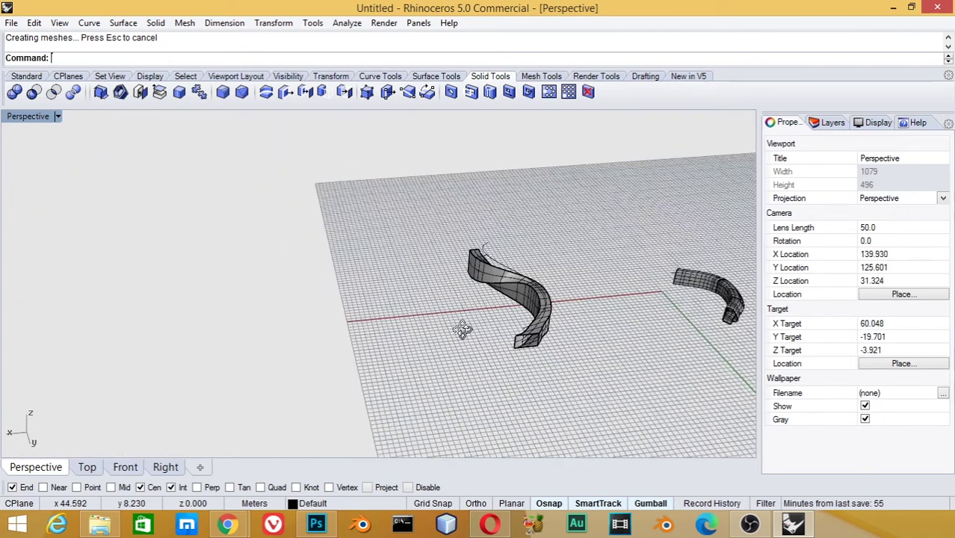
pyautogui.moveTo(462, 329); pyautogui.dragTo(499, 334, button='right')
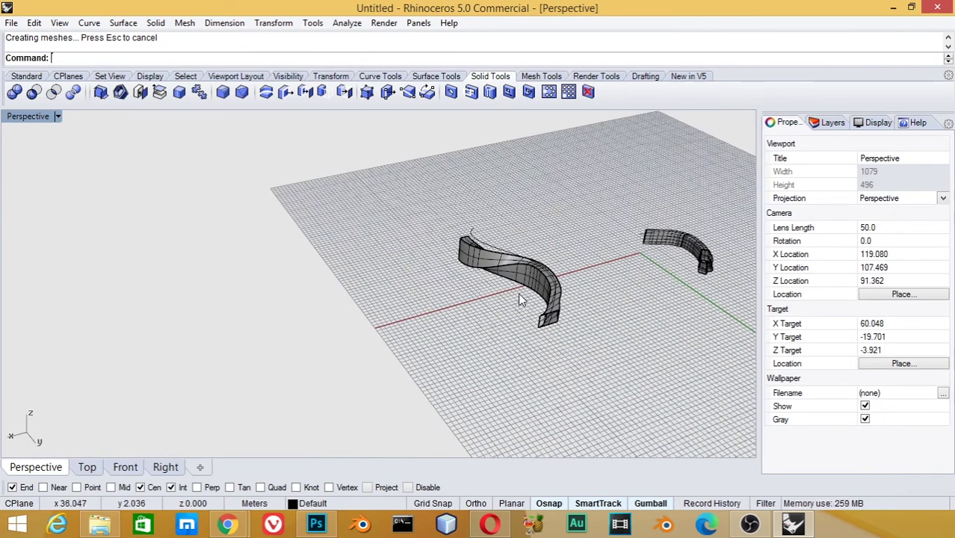
pyautogui.scroll(3, 458, 291)
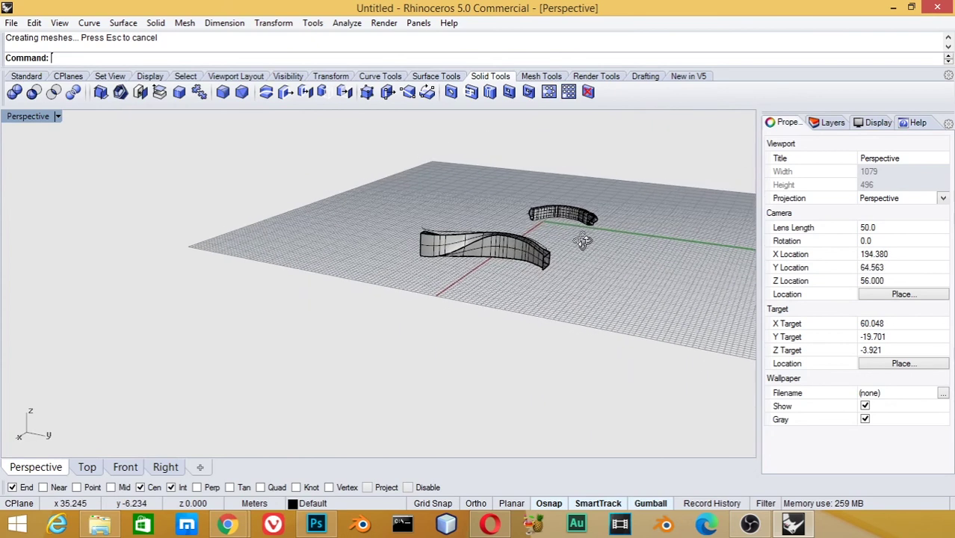
pyautogui.scroll(2, 459, 291)
pyautogui.moveTo(459, 291); pyautogui.dragTo(480, 251, button='right')
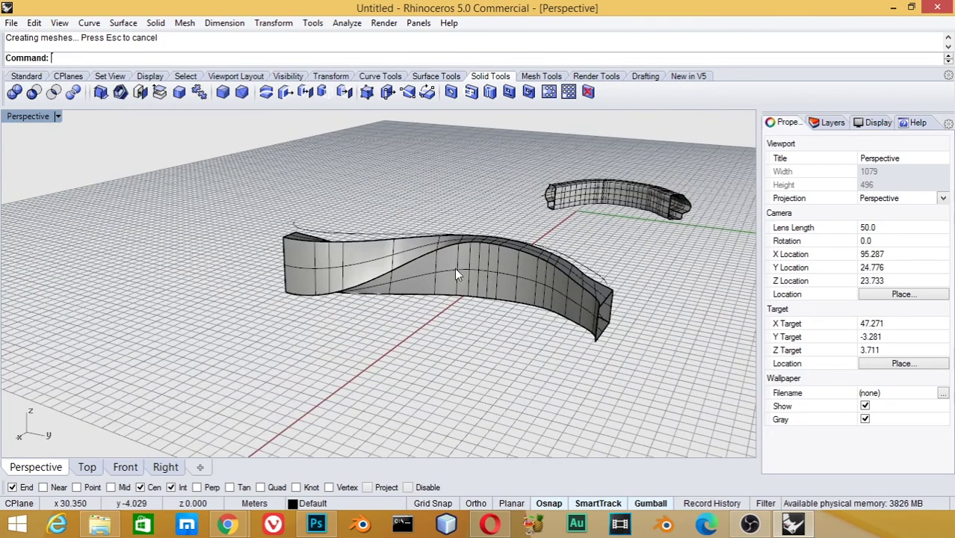